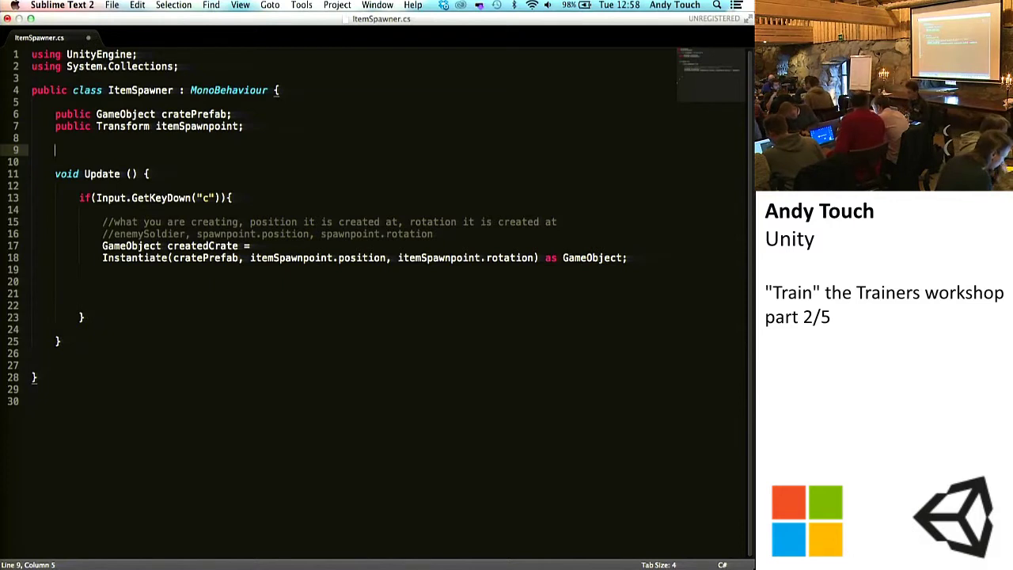
# Bring Unity to the front and play the FruitSplat scene to test cube spawning.
pyautogui.rightClick(527, 563)
pyautogui.click(494, 563)
pyautogui.click(356, 36)
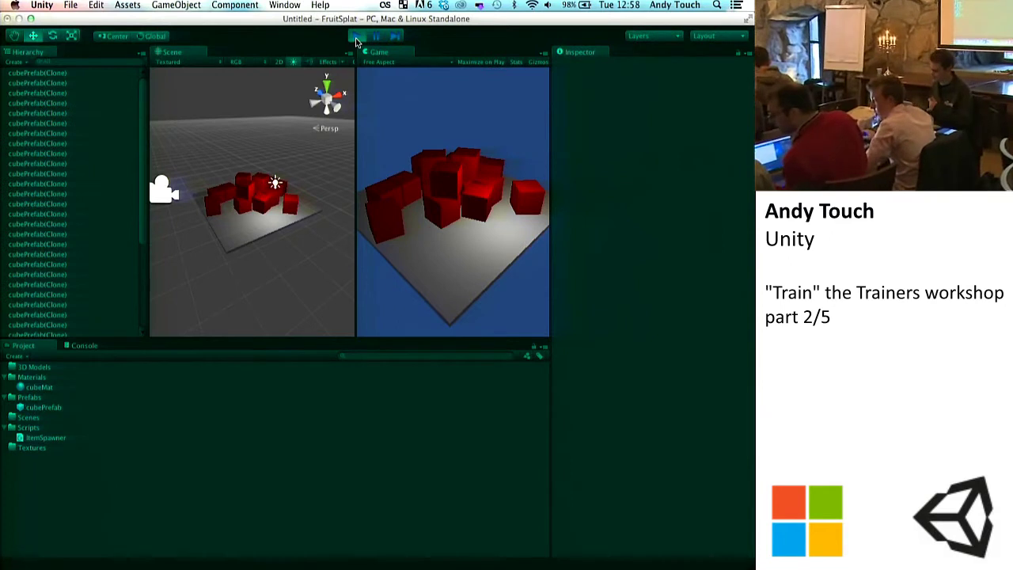
# Stop play mode and add blank lines below the Instantiate line in ItemSpawner.cs.
pyautogui.click(356, 37)
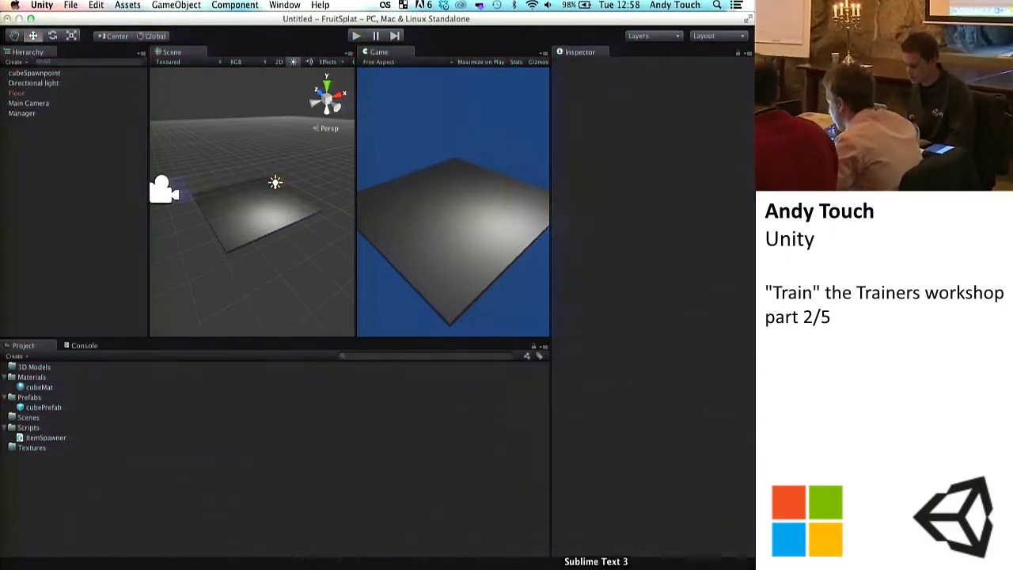
pyautogui.click(597, 563)
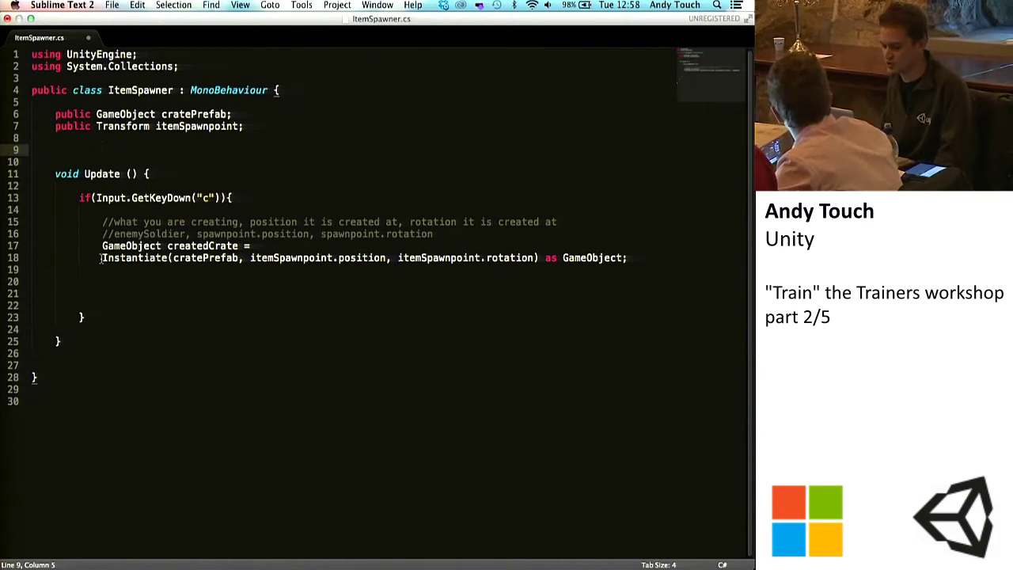
pyautogui.moveTo(102, 246); pyautogui.dragTo(193, 250)
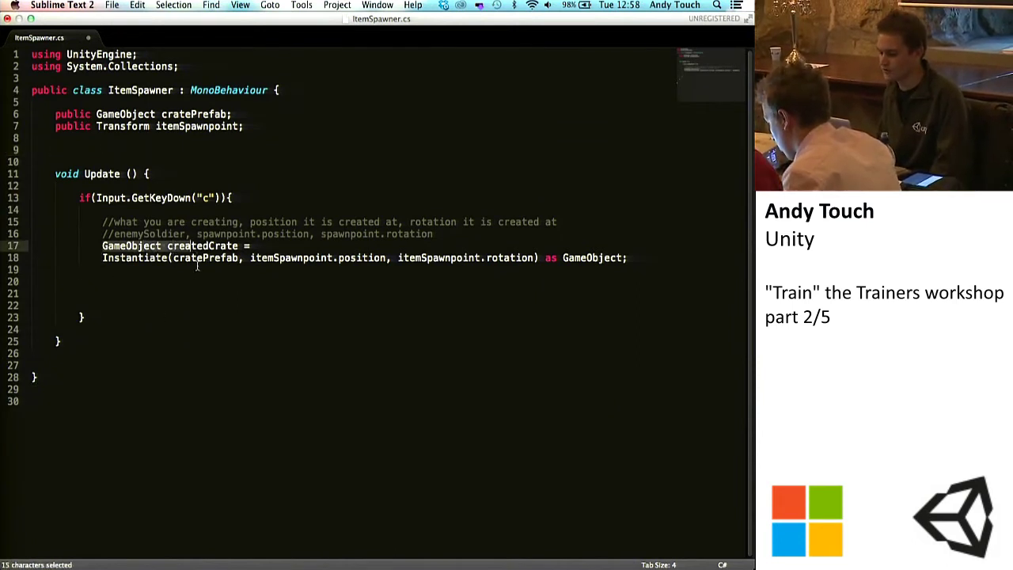
pyautogui.click(196, 273)
pyautogui.press('Return')
pyautogui.press('Return')
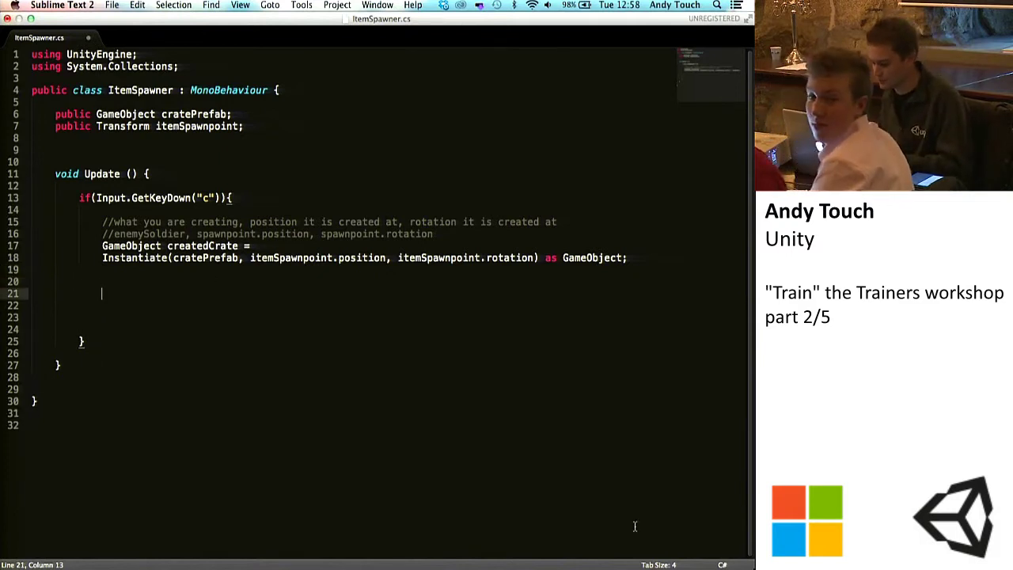
# Switch between Unity and the script, finishing back in Unity.
pyautogui.click(495, 565)
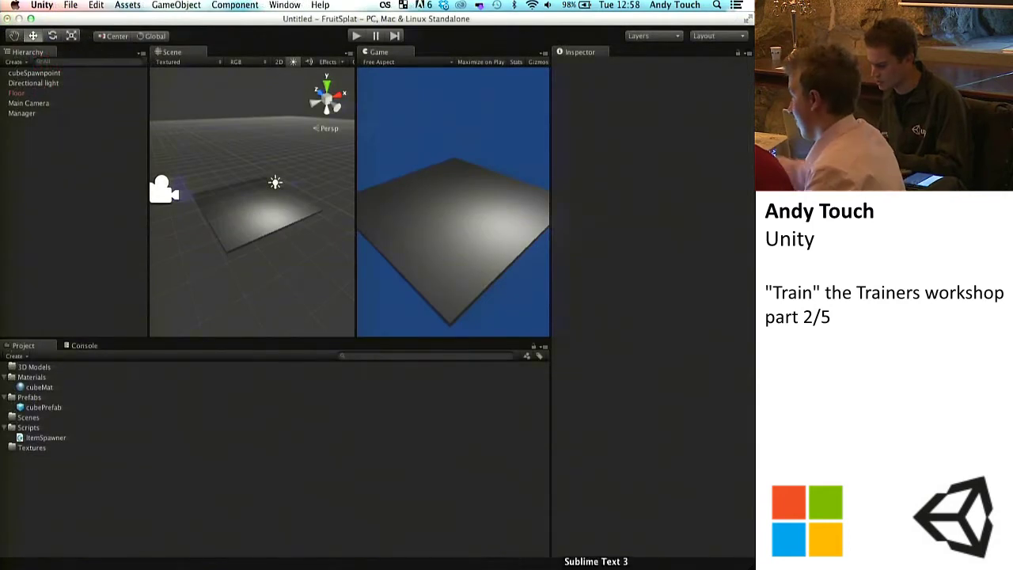
pyautogui.click(596, 567)
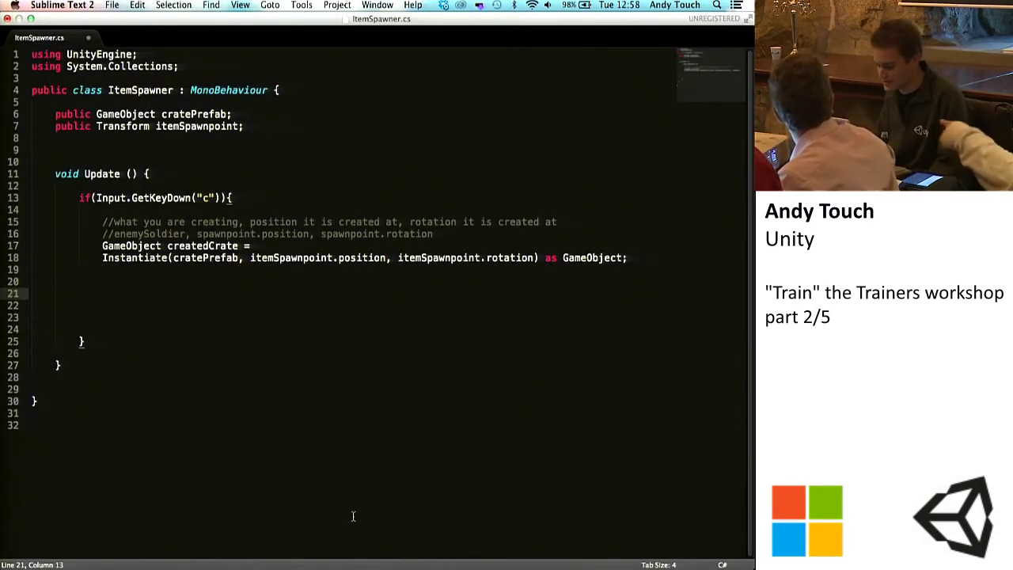
pyautogui.click(494, 565)
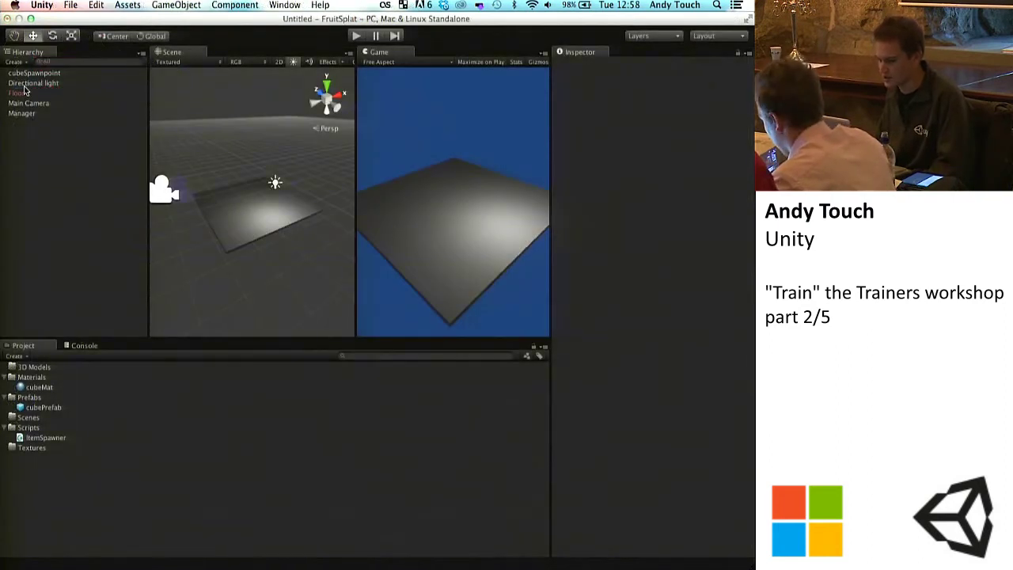
# Inspect the Floor, Directional light and cubePrefab components, including cubePrefab's collider, material and Rigidbody.
pyautogui.click(18, 93)
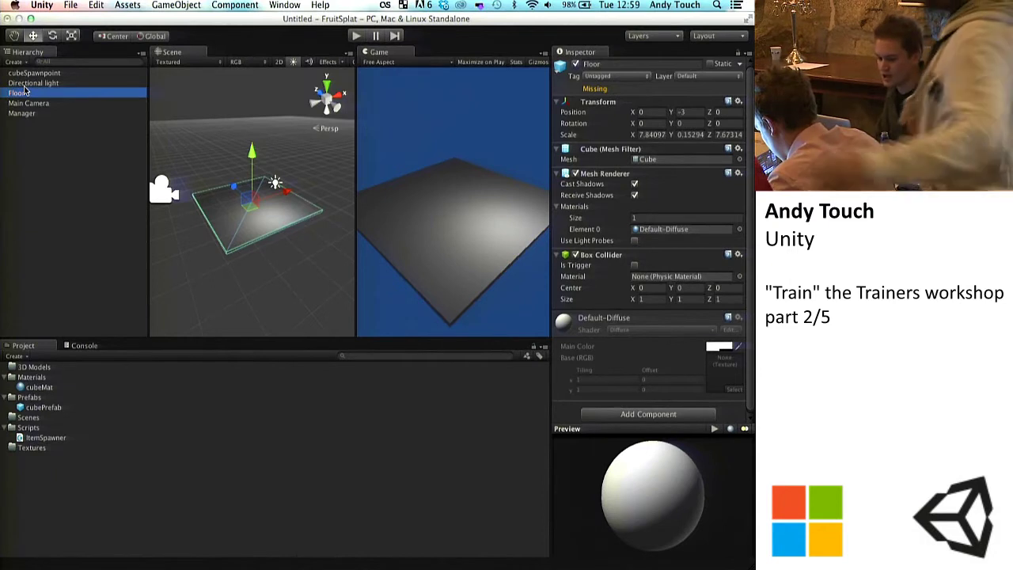
pyautogui.click(27, 83)
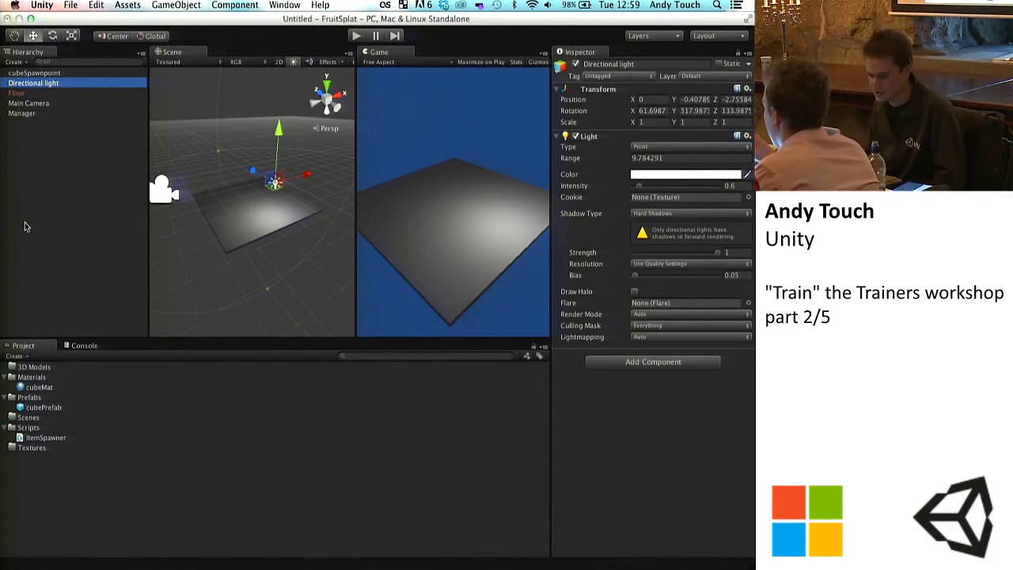
pyautogui.click(50, 207)
pyautogui.click(60, 408)
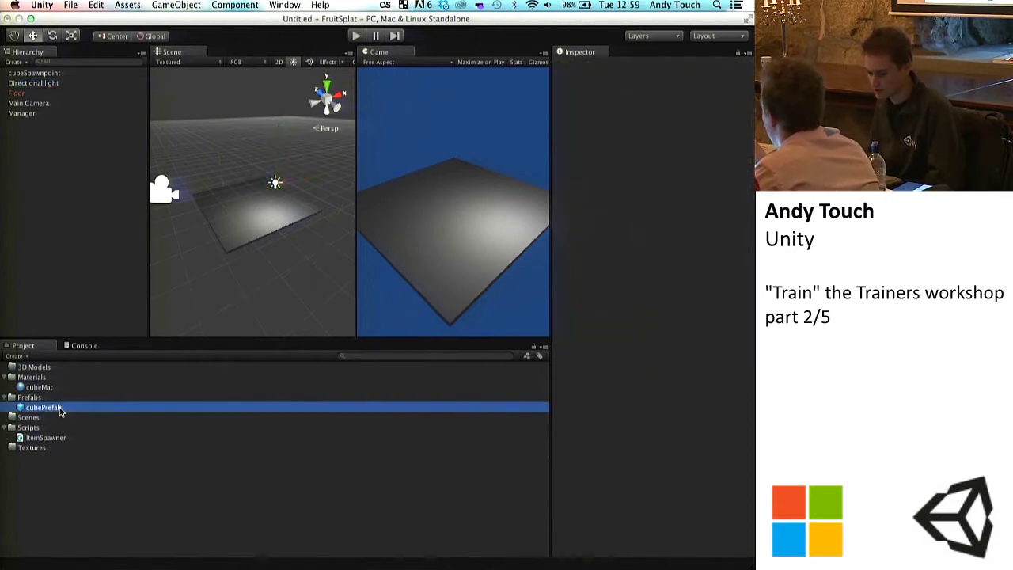
pyautogui.scroll(-4, 734, 328)
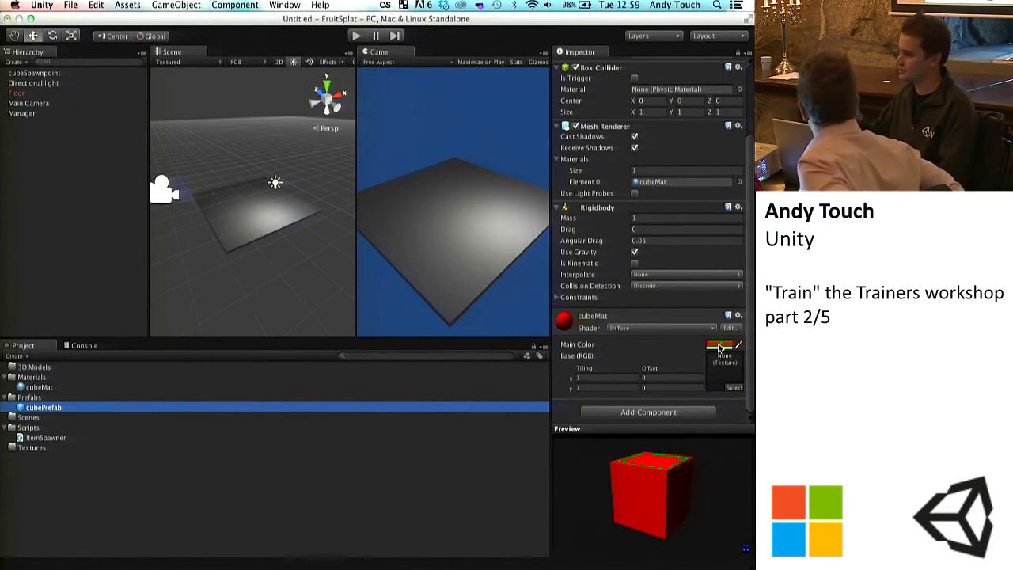
# Declare public Color red, blue and green fields starting on line 9 of ItemSpawner.cs.
pyautogui.click(565, 563)
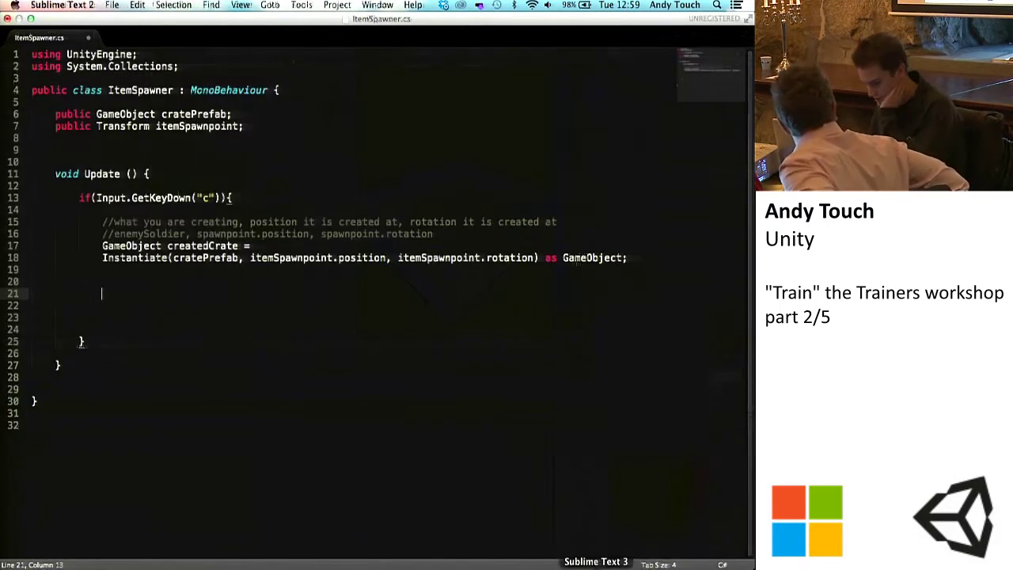
pyautogui.click(95, 152)
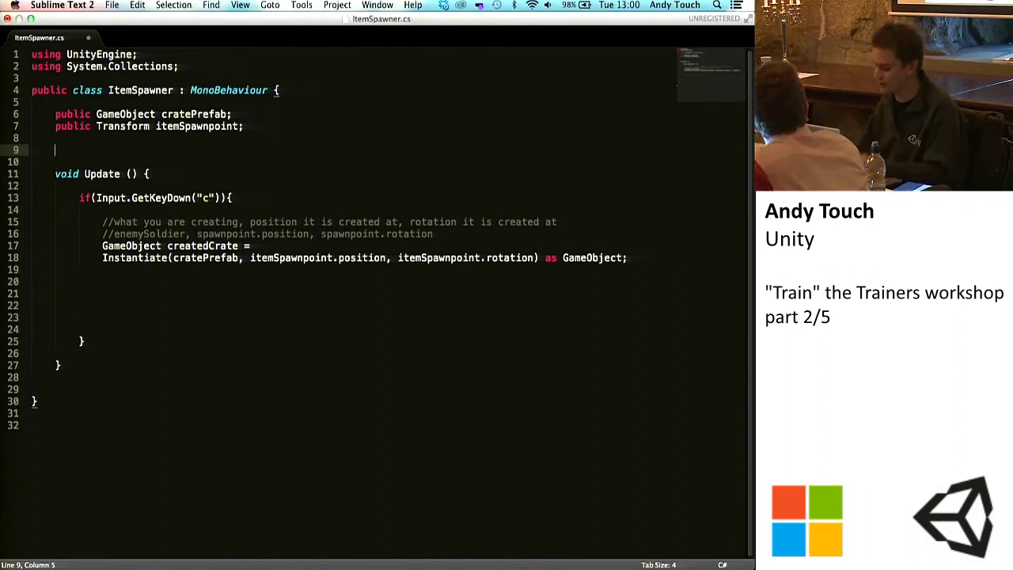
pyautogui.write('public')
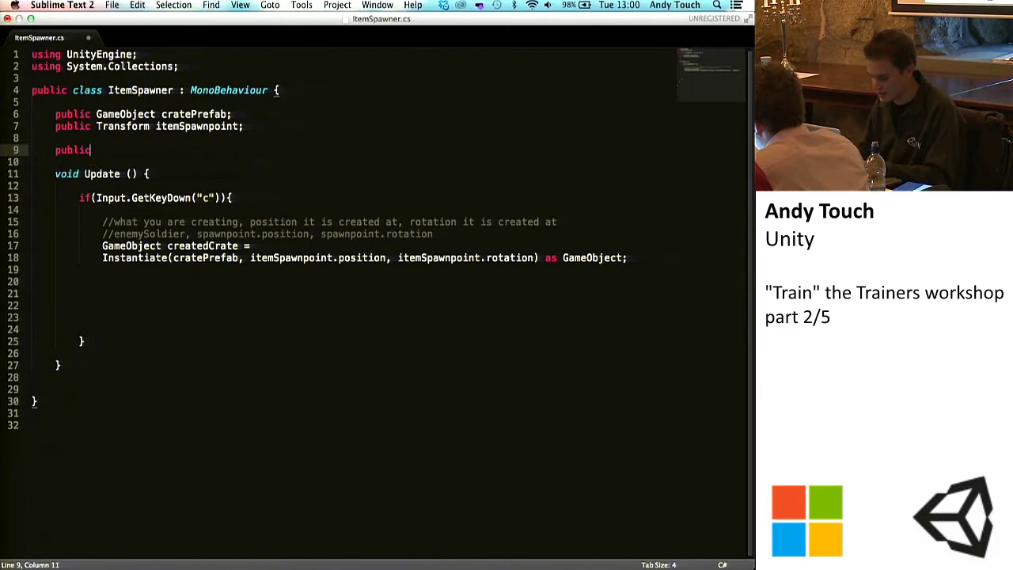
pyautogui.write(' Color red;')
pyautogui.press('Return')
pyautogui.write('public Color')
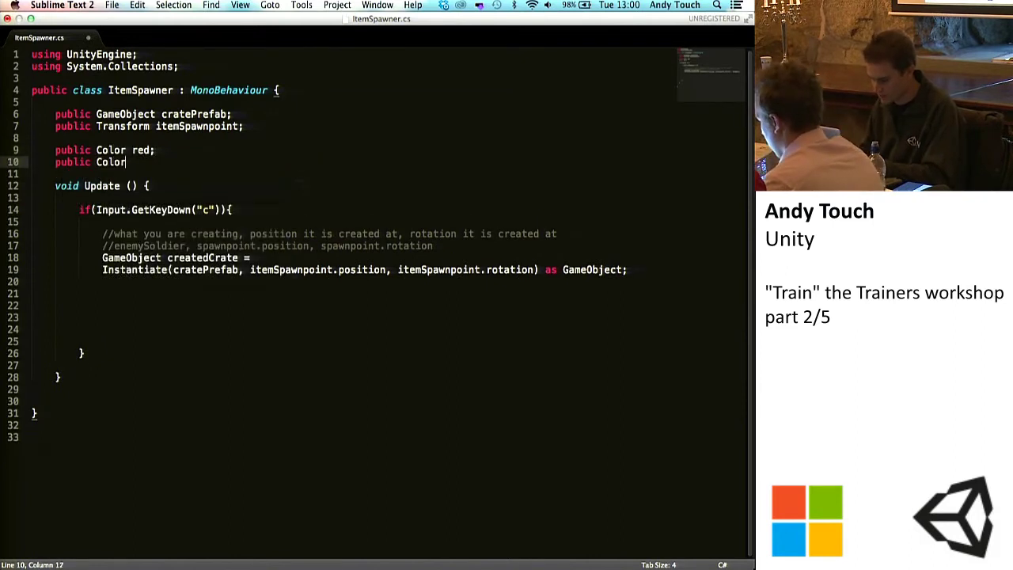
pyautogui.write(' blue;')
pyautogui.press('Return')
pyautogui.write('publ')
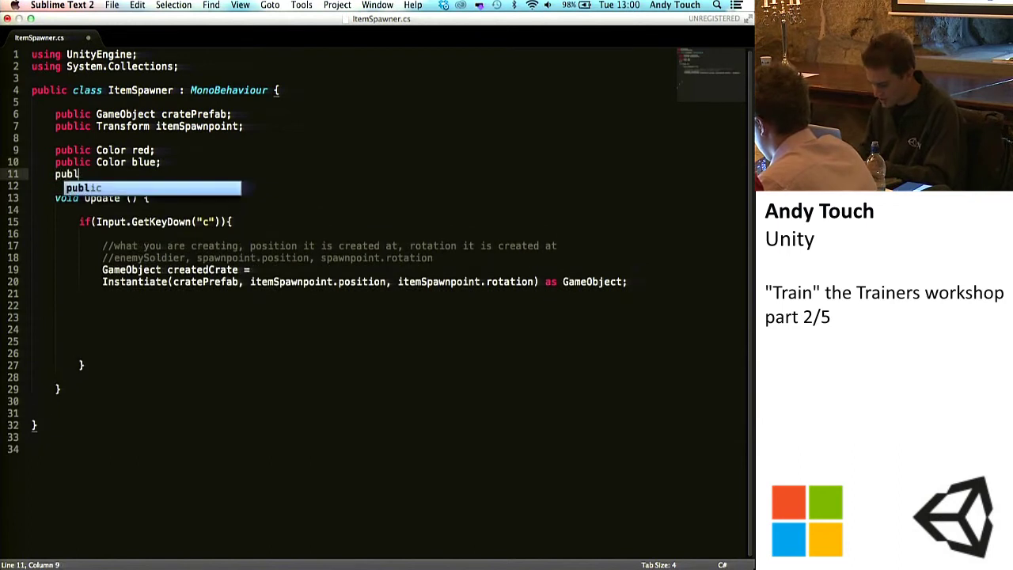
pyautogui.write('ic Color green;')
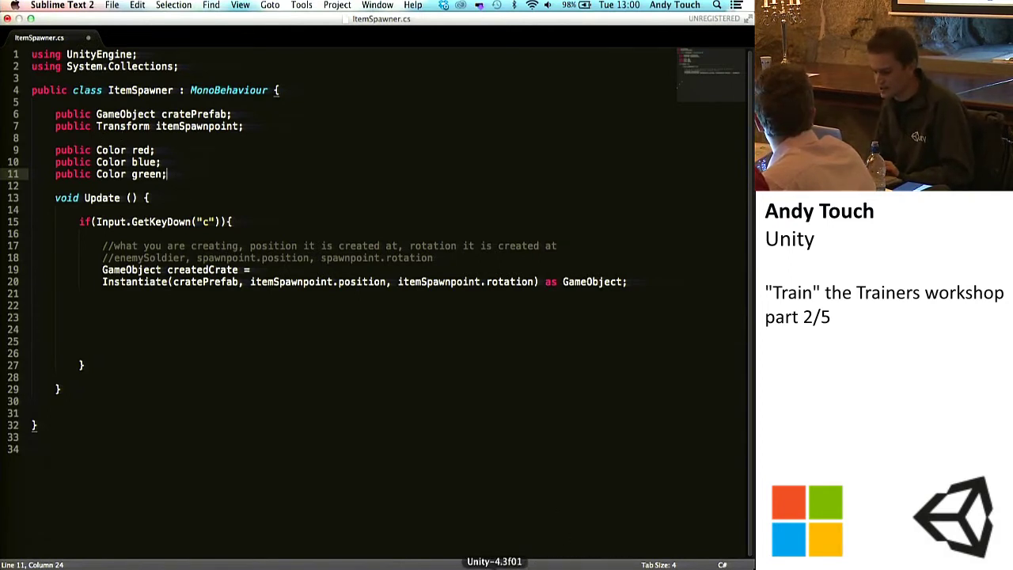
# Select the Manager object in Unity to show its Item Spawner component.
pyautogui.click(493, 565)
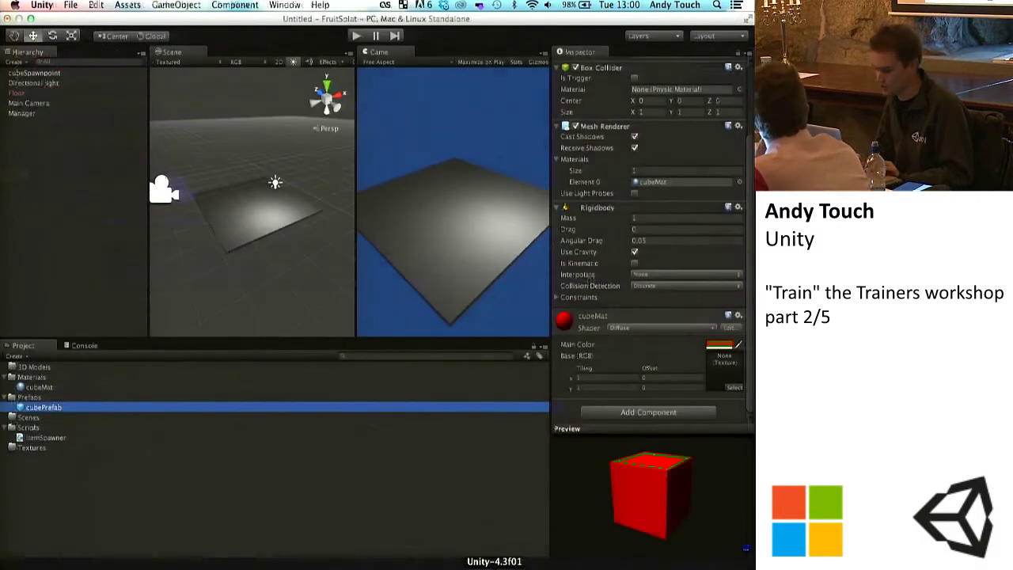
pyautogui.click(36, 116)
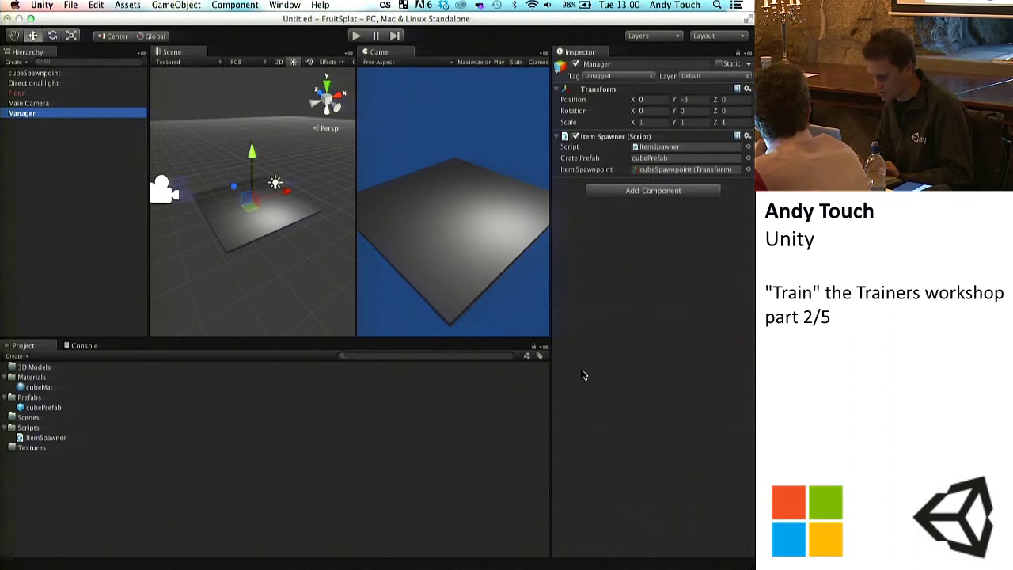
pyautogui.click(617, 557)
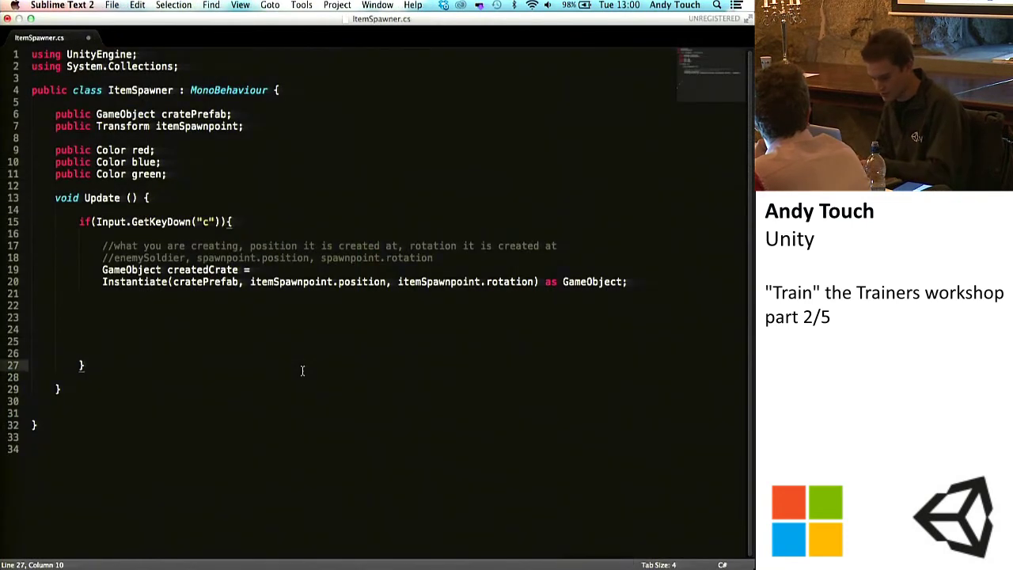
pyautogui.click(532, 559)
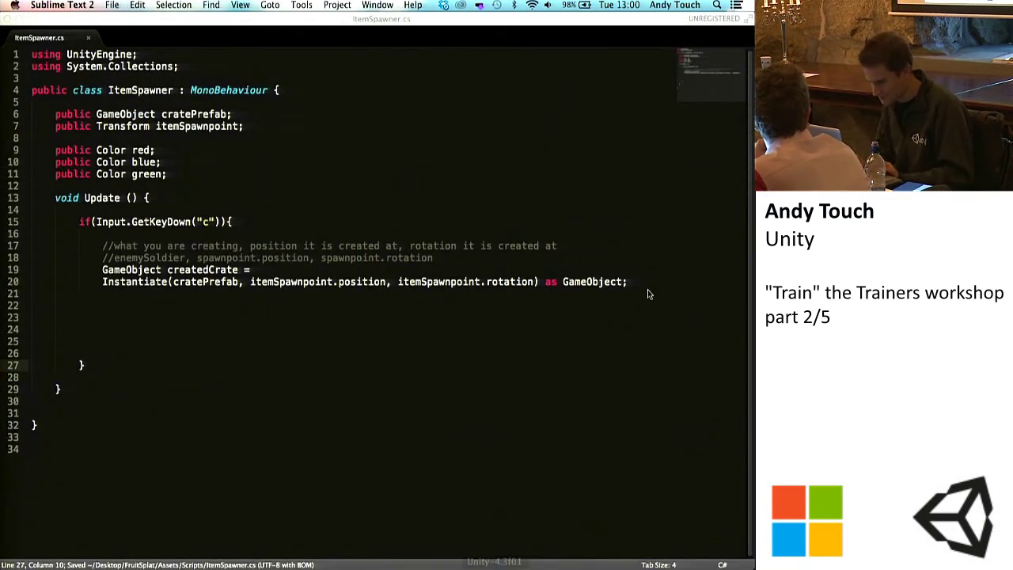
# Set the Item Spawner's Red, Blue and Green fields to pure red, blue and bright green.
pyautogui.click(648, 181)
pyautogui.click(518, 195)
pyautogui.moveTo(518, 195); pyautogui.dragTo(710, 162)
pyautogui.click(631, 195)
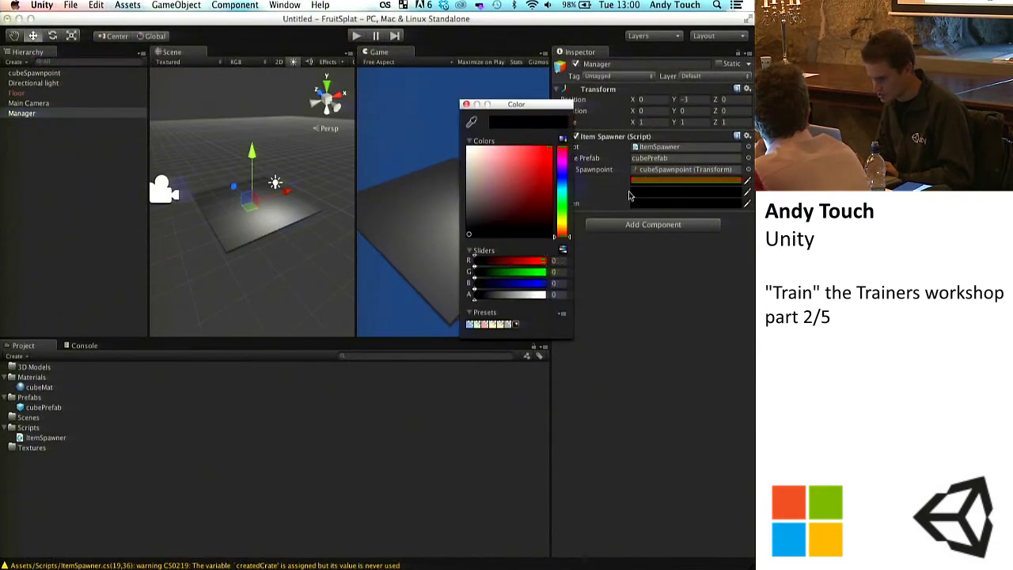
pyautogui.moveTo(561, 188); pyautogui.dragTo(561, 179)
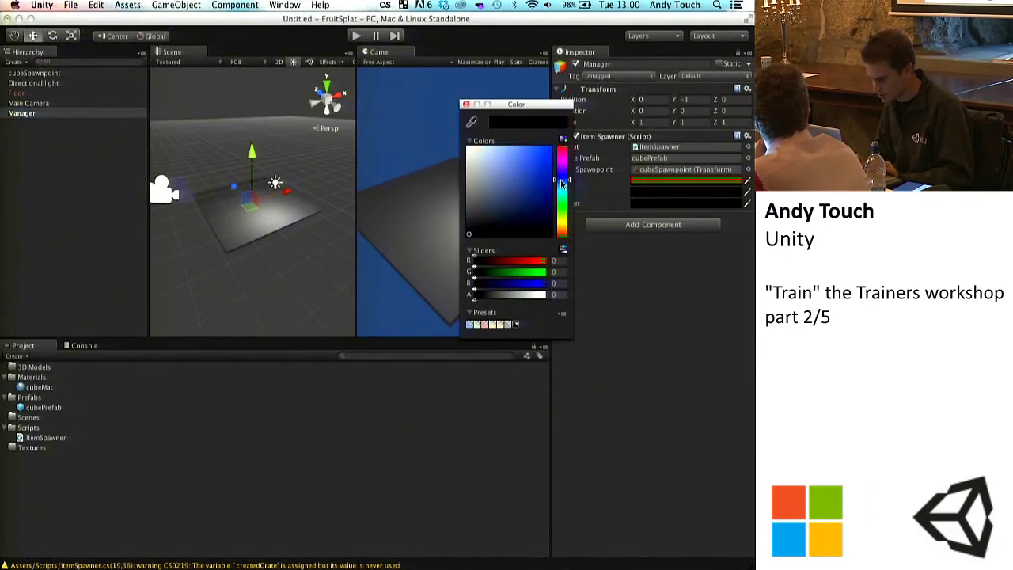
pyautogui.click(690, 204)
pyautogui.moveTo(561, 235); pyautogui.dragTo(561, 209)
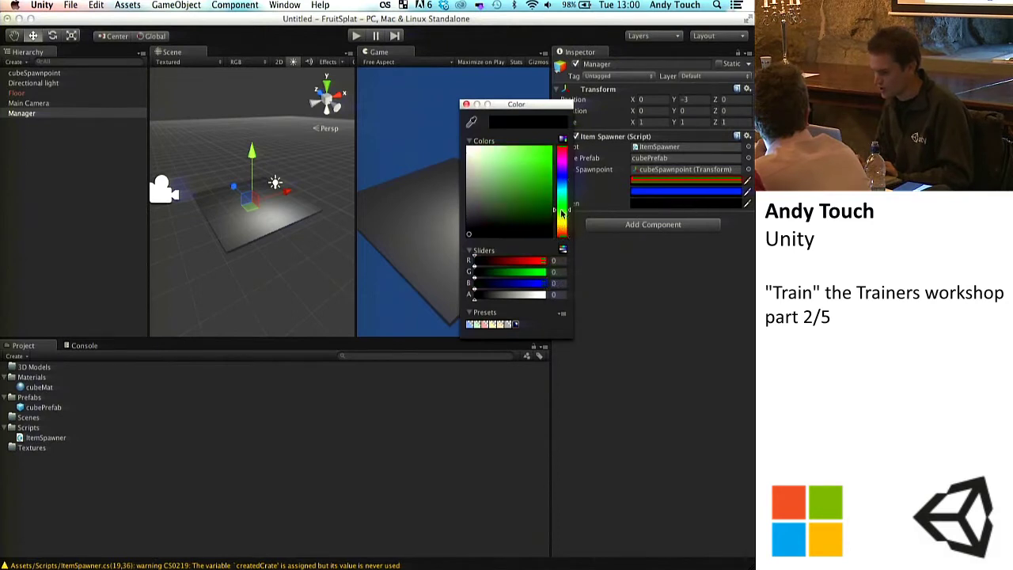
pyautogui.click(535, 148)
pyautogui.click(466, 103)
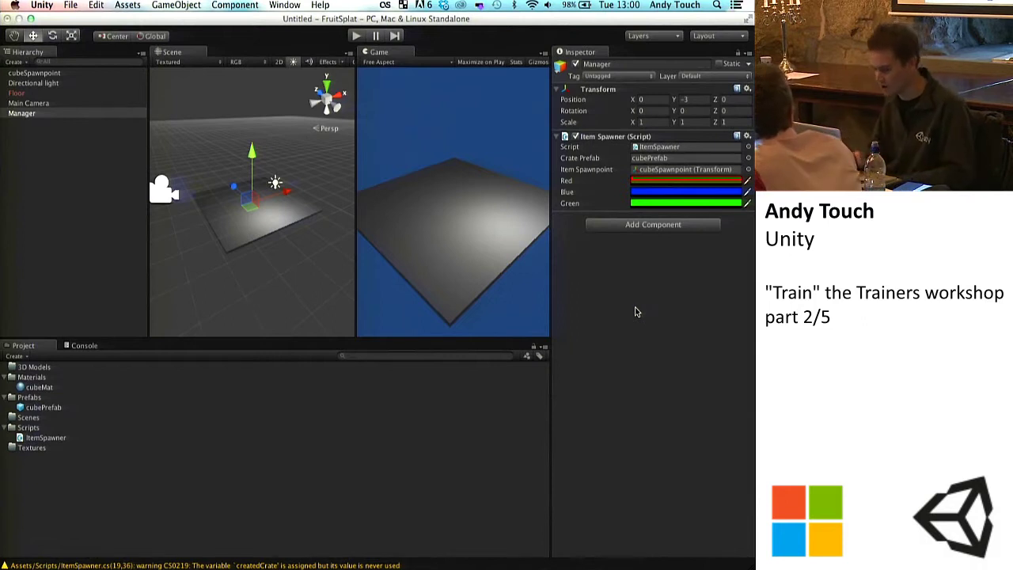
pyautogui.press('super+Tab')
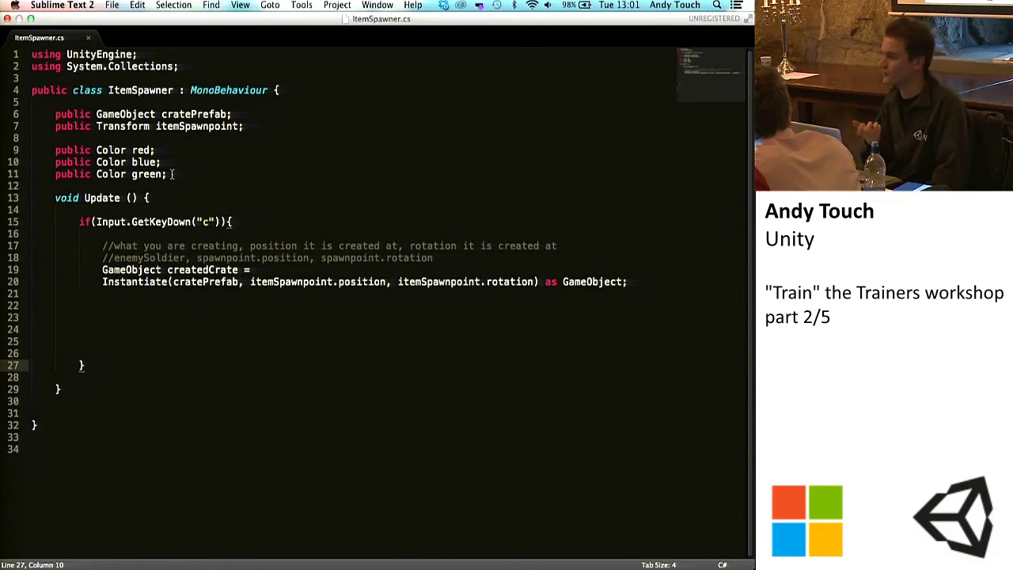
# Replace the three Color fields with a single public Color colorsArray declaration and save.
pyautogui.moveTo(168, 174); pyautogui.dragTo(55, 153)
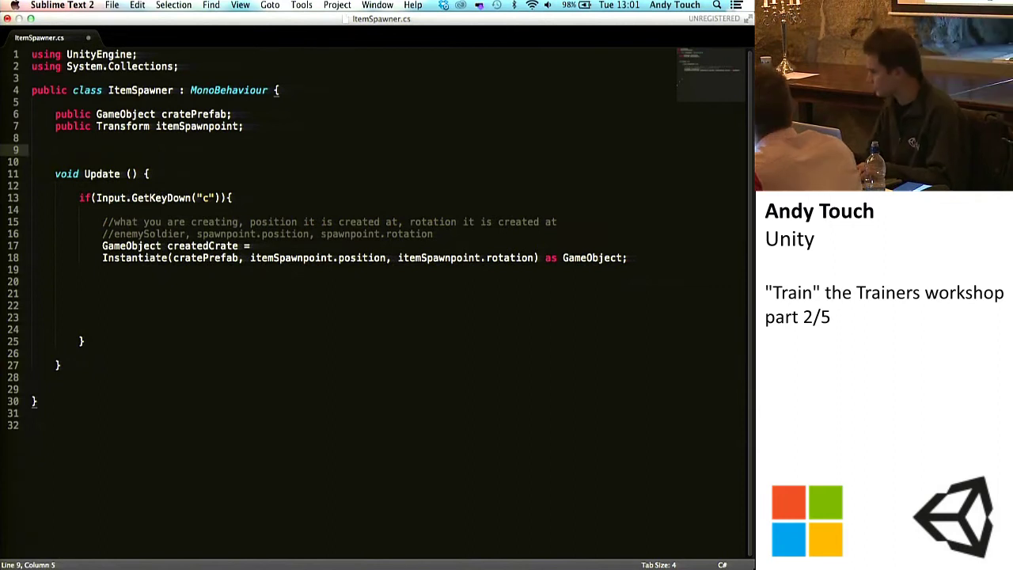
pyautogui.write('public Color')
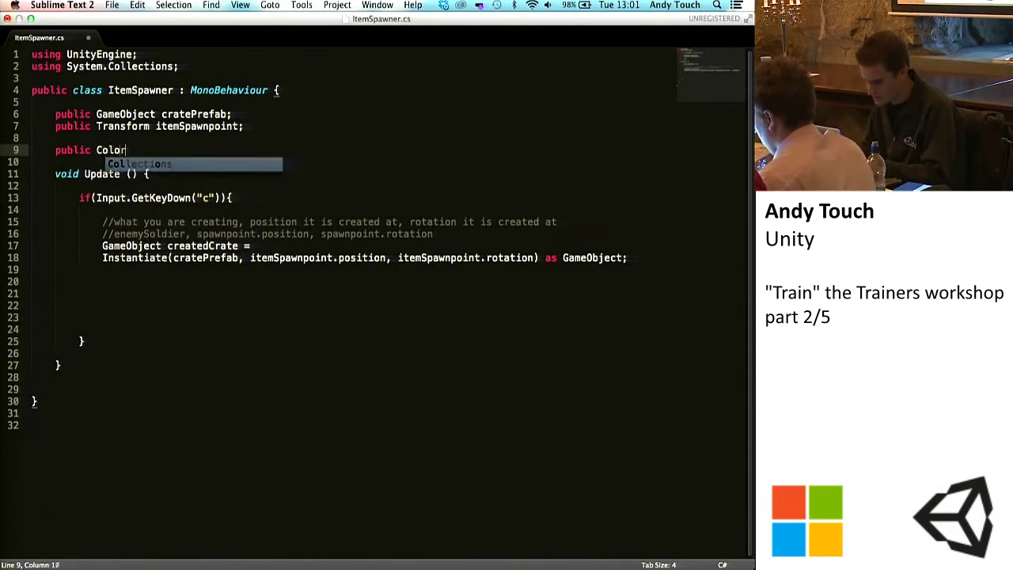
pyautogui.press('Escape')
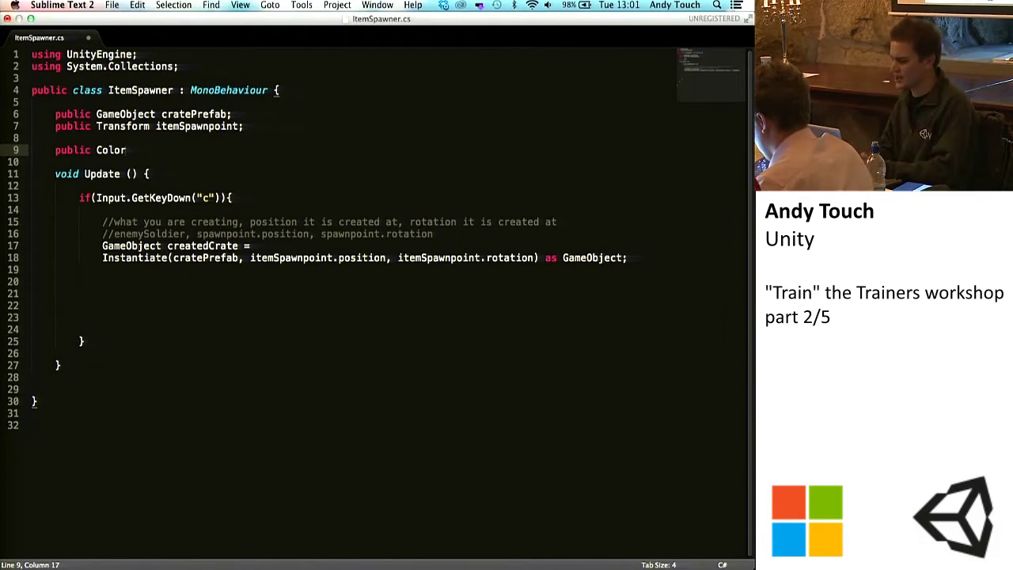
pyautogui.write('colors')
pyautogui.press('Escape')
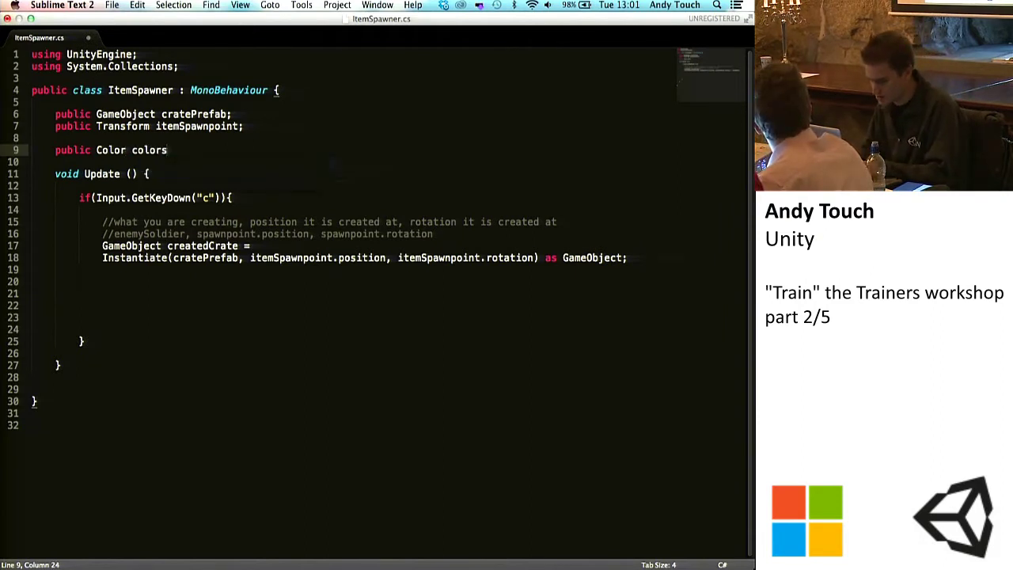
pyautogui.write('Array;')
pyautogui.press('super+s')
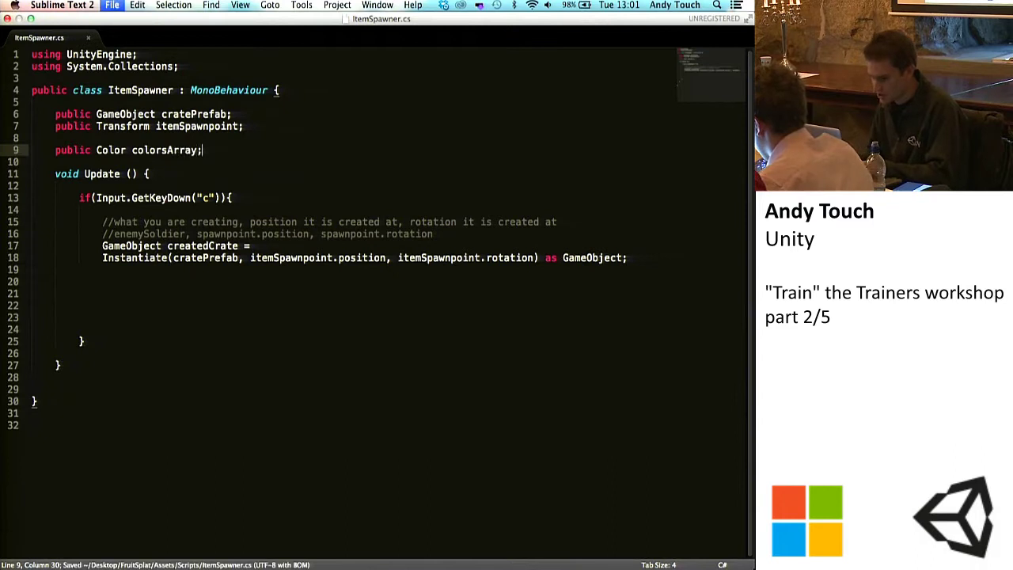
# Turn the declaration into an array by adding [] after Color, and save.
pyautogui.click(127, 149)
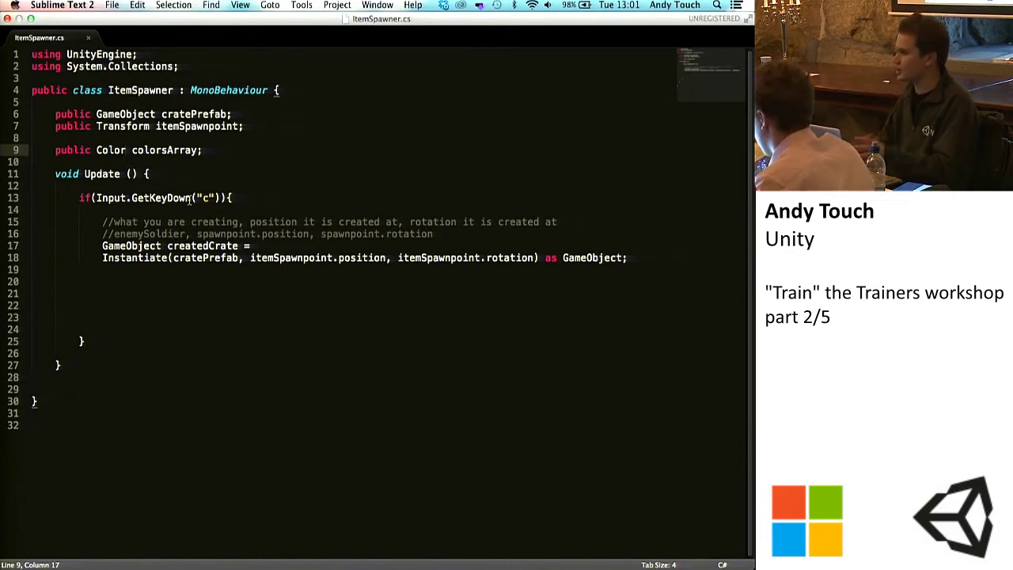
pyautogui.write('[')
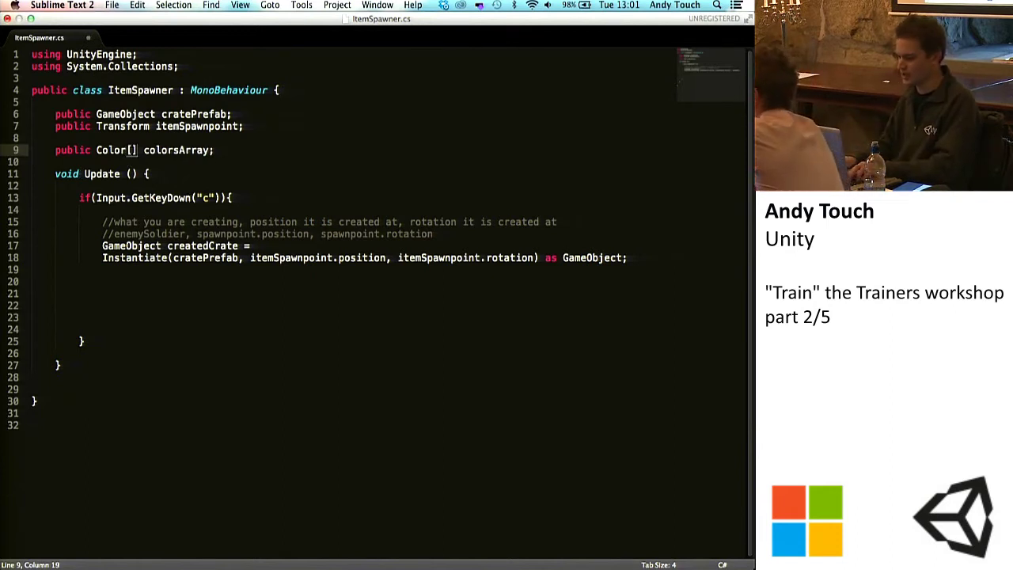
pyautogui.press('super+s')
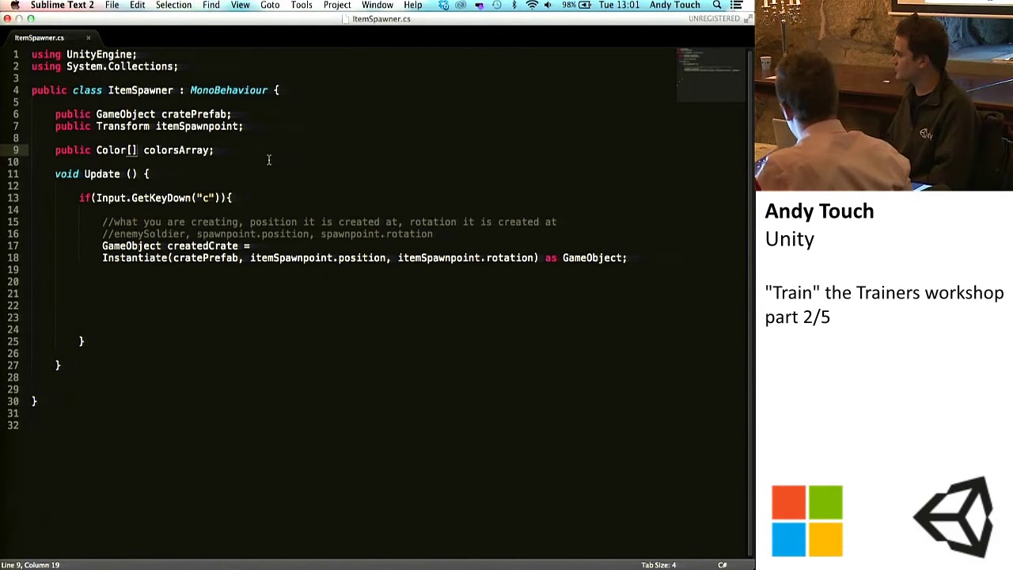
pyautogui.press('BackSpace')
pyautogui.press('BackSpace')
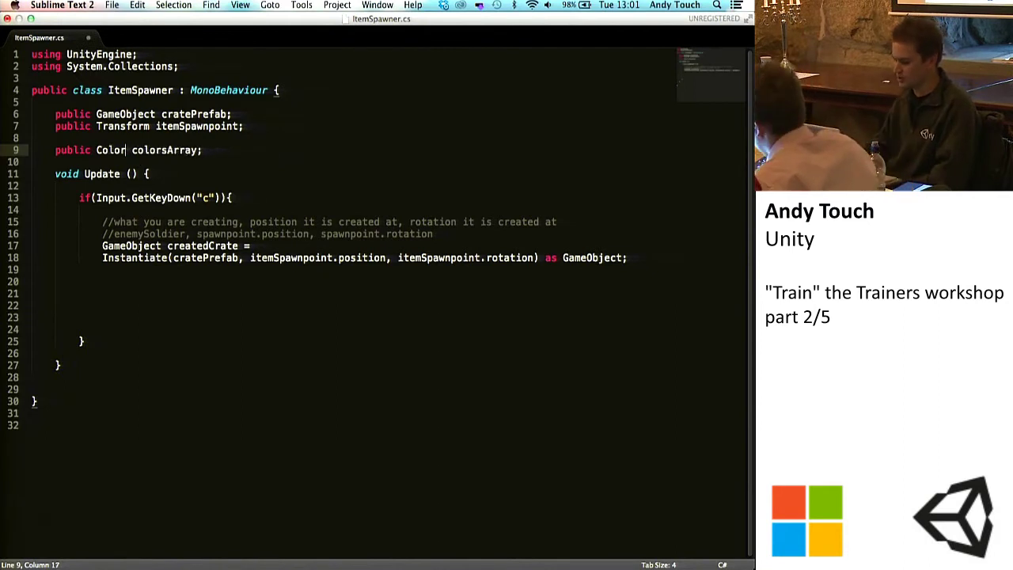
pyautogui.write('[]')
pyautogui.press('super+s')
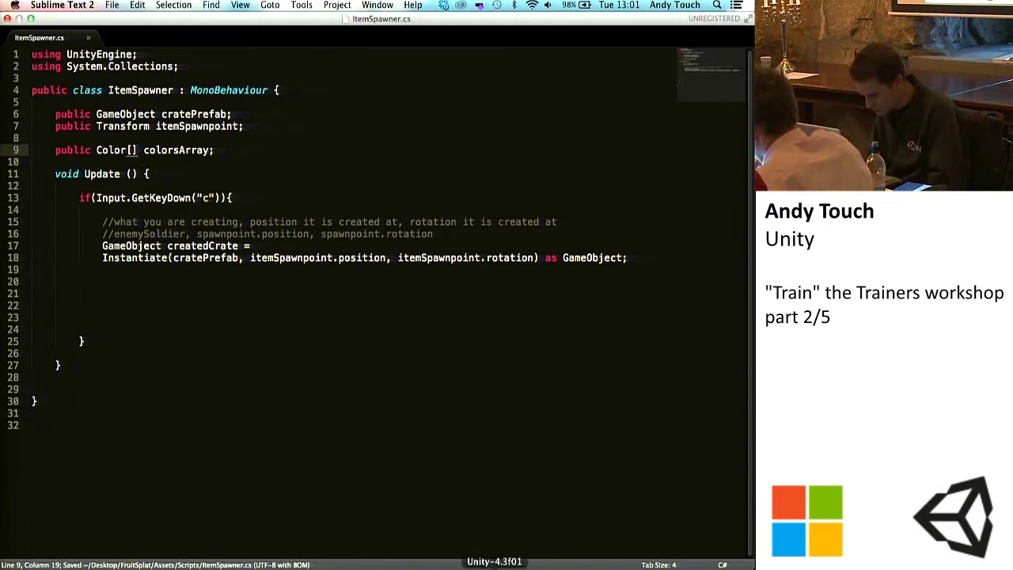
# Expand the Manager's Colors Array and set its Size to 5, then to 10000000.
pyautogui.click(494, 563)
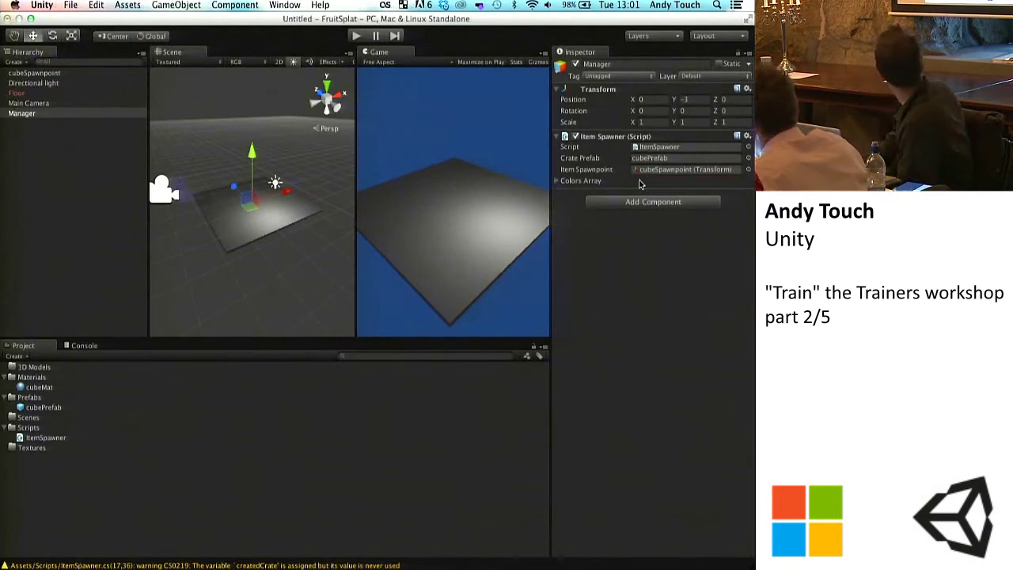
pyautogui.click(562, 181)
pyautogui.click(642, 193)
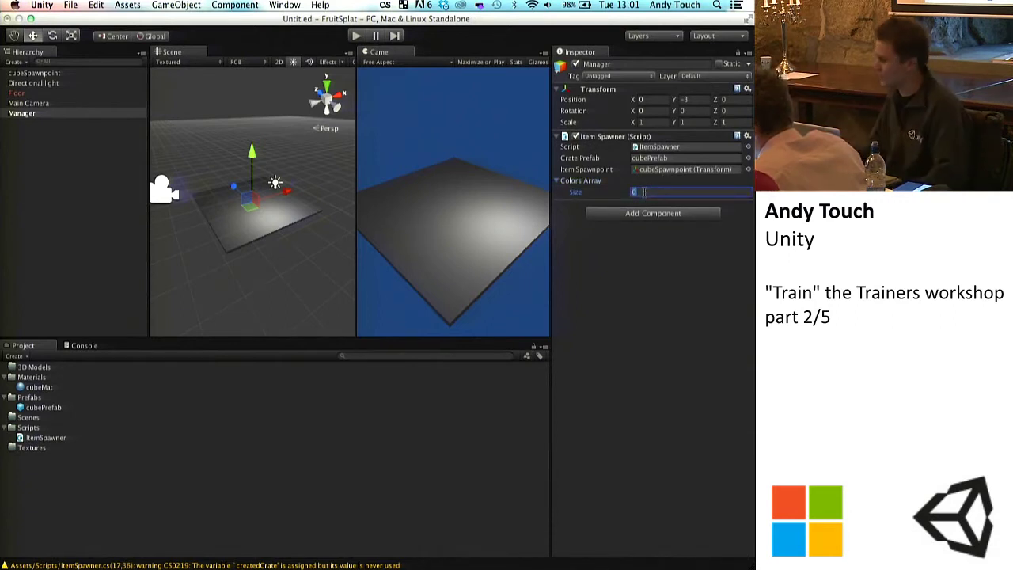
pyautogui.write('5')
pyautogui.press('Return')
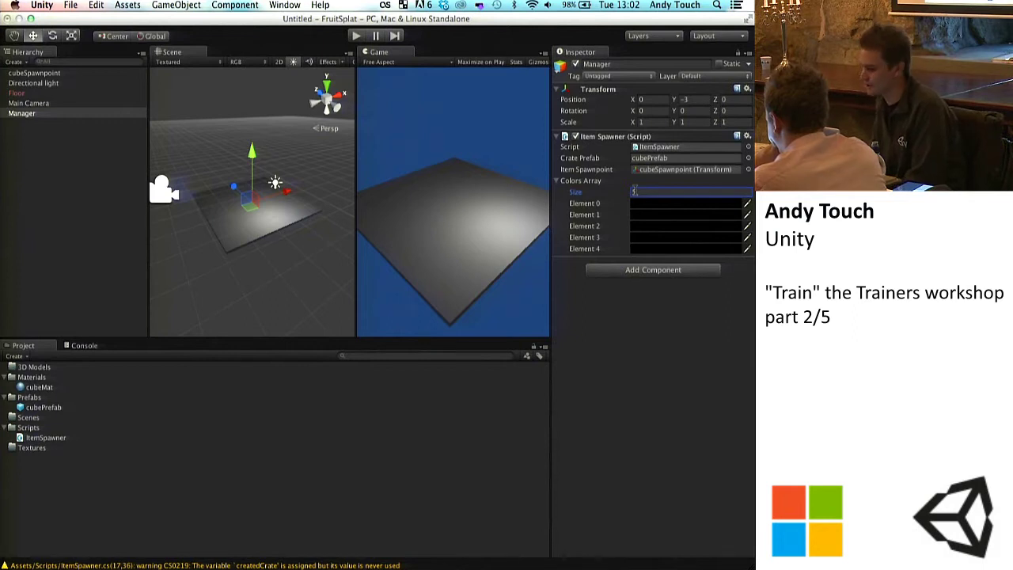
pyautogui.write('0000000')
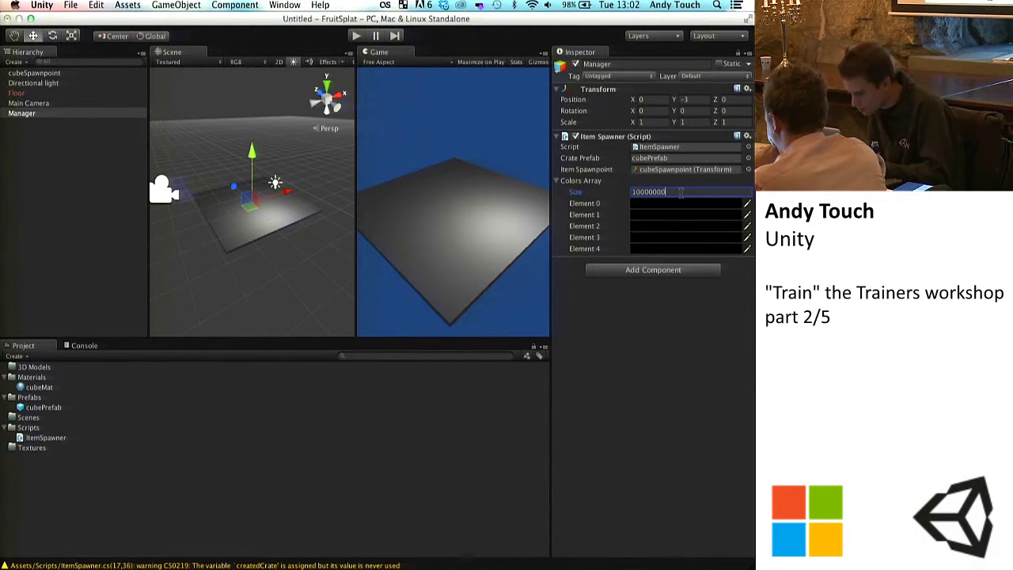
pyautogui.press('Return')
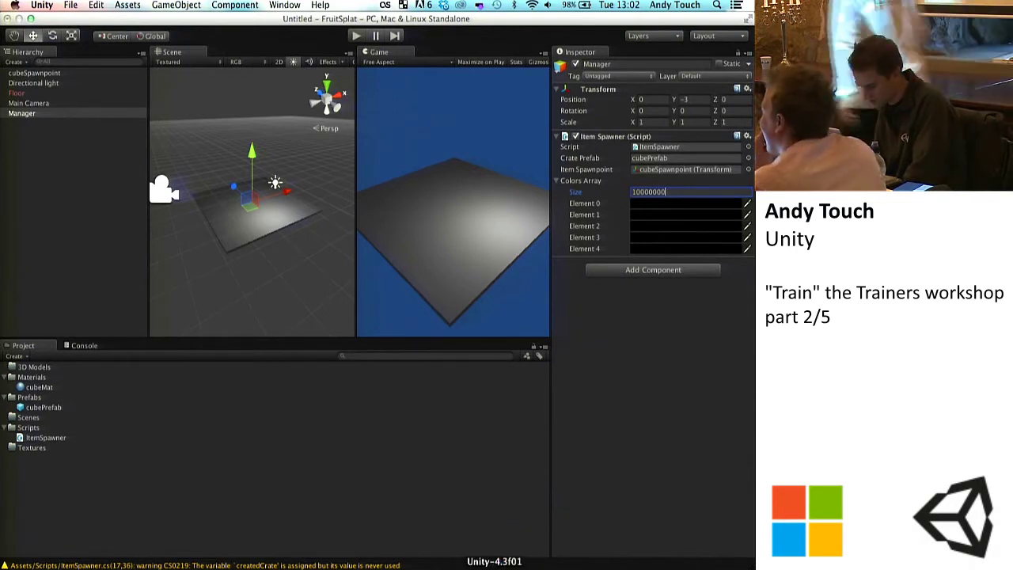
# Add int randomInt = Random.Range(0, 5); on line 20 and save the script.
pyautogui.press('super+Tab')
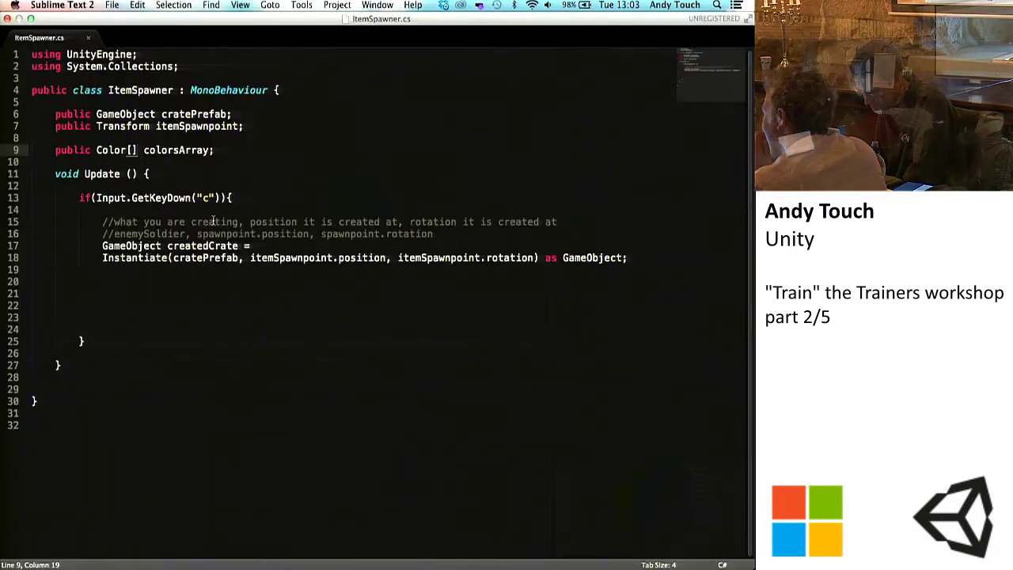
pyautogui.click(226, 151)
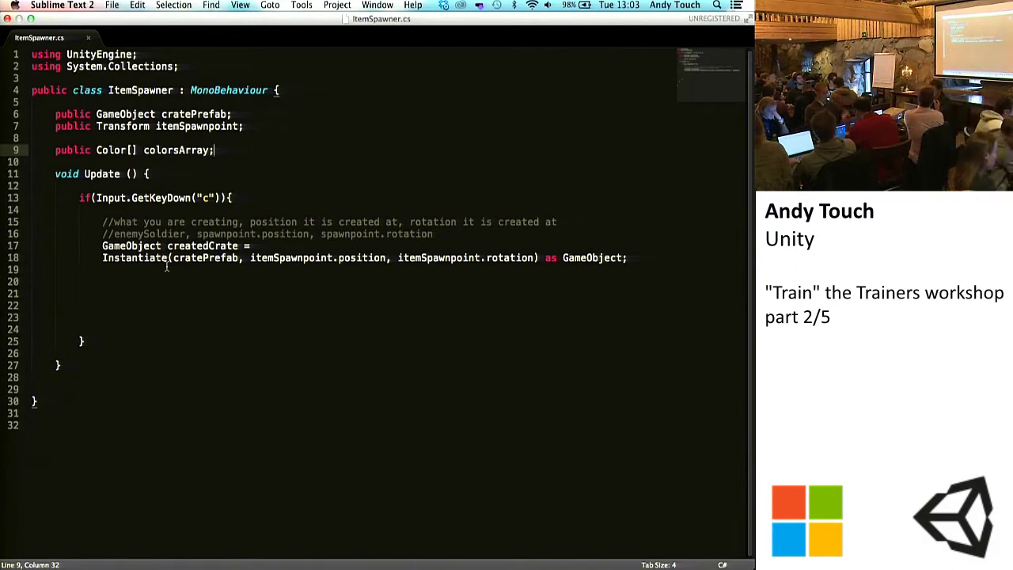
pyautogui.click(119, 279)
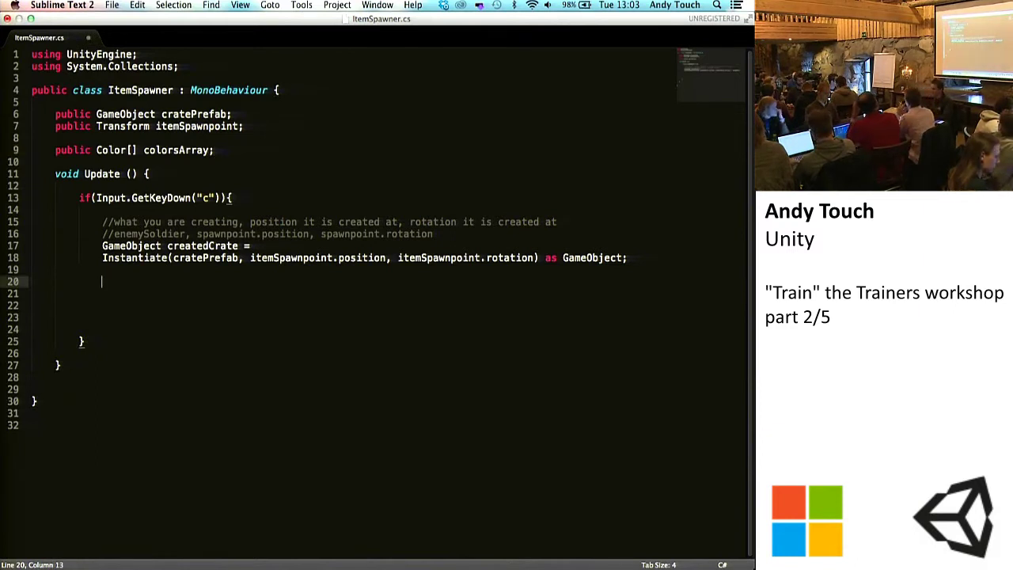
pyautogui.write('int r')
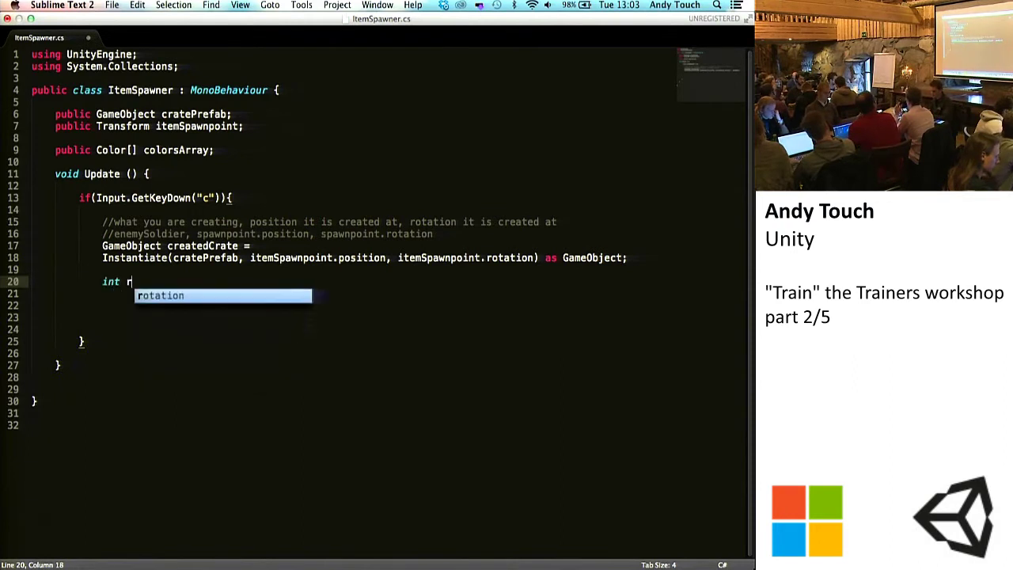
pyautogui.write('andomInt = ')
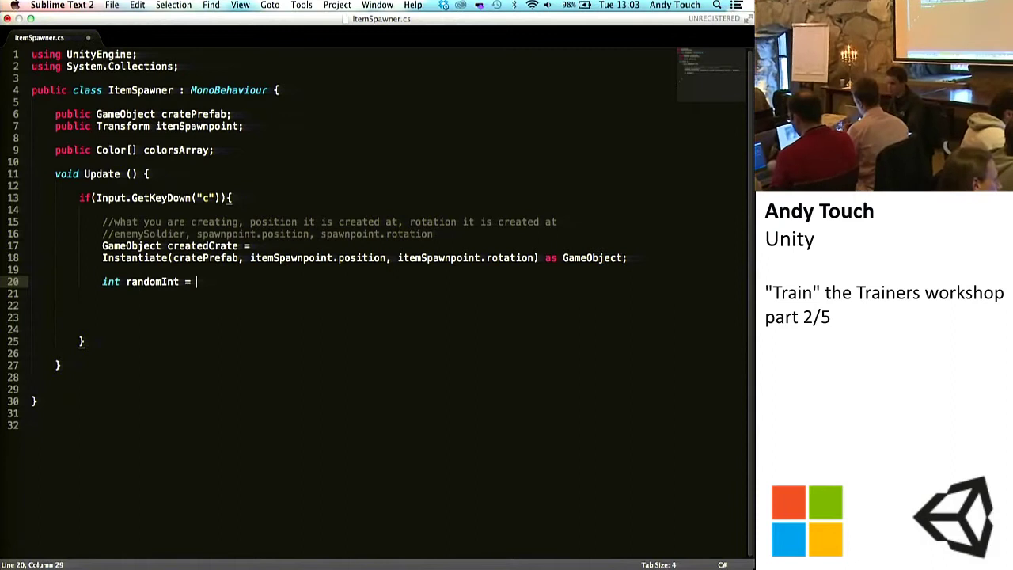
pyautogui.write('Random.R')
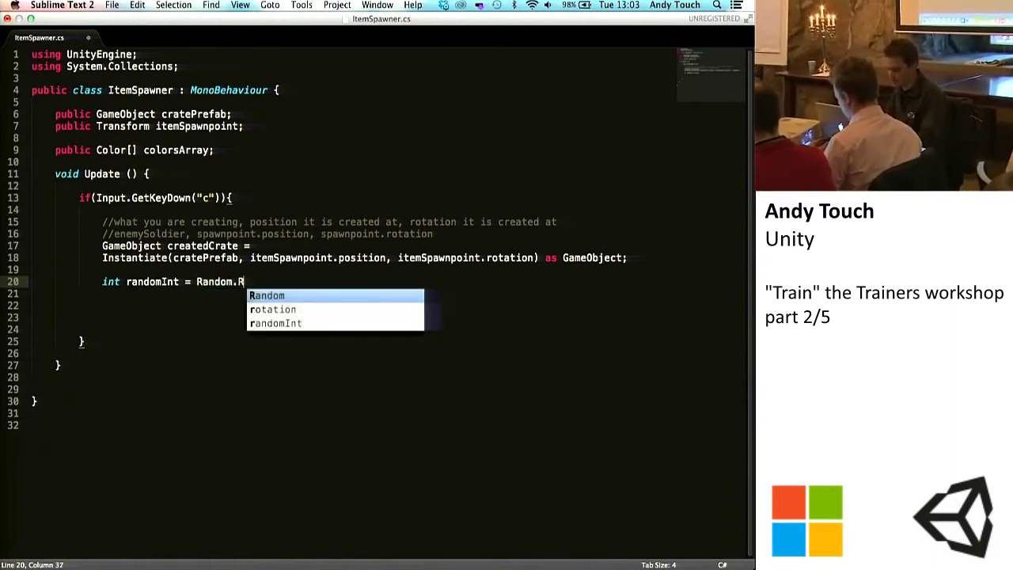
pyautogui.write('ange();')
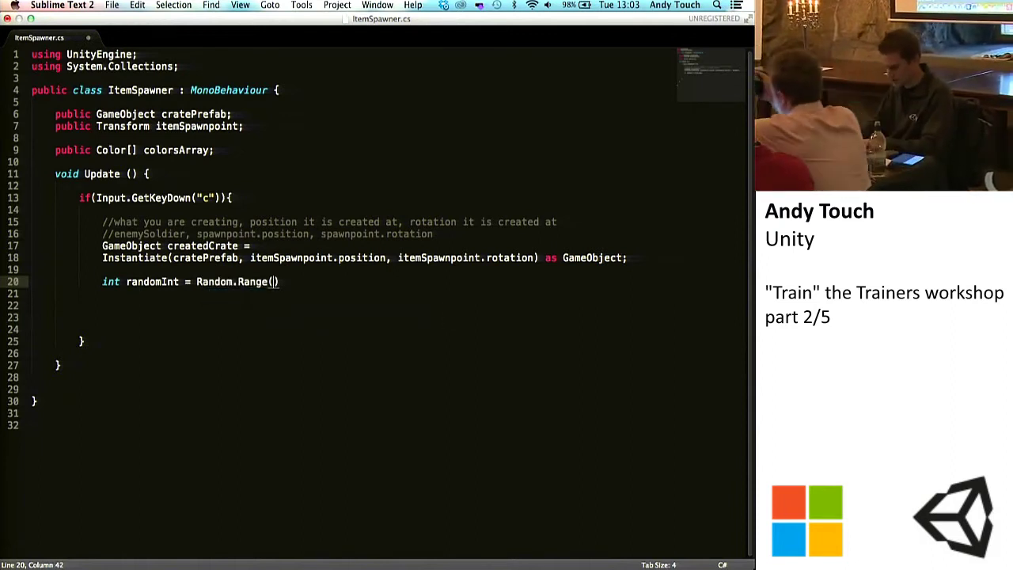
pyautogui.press('super+s')
pyautogui.press('Left')
pyautogui.press('Left')
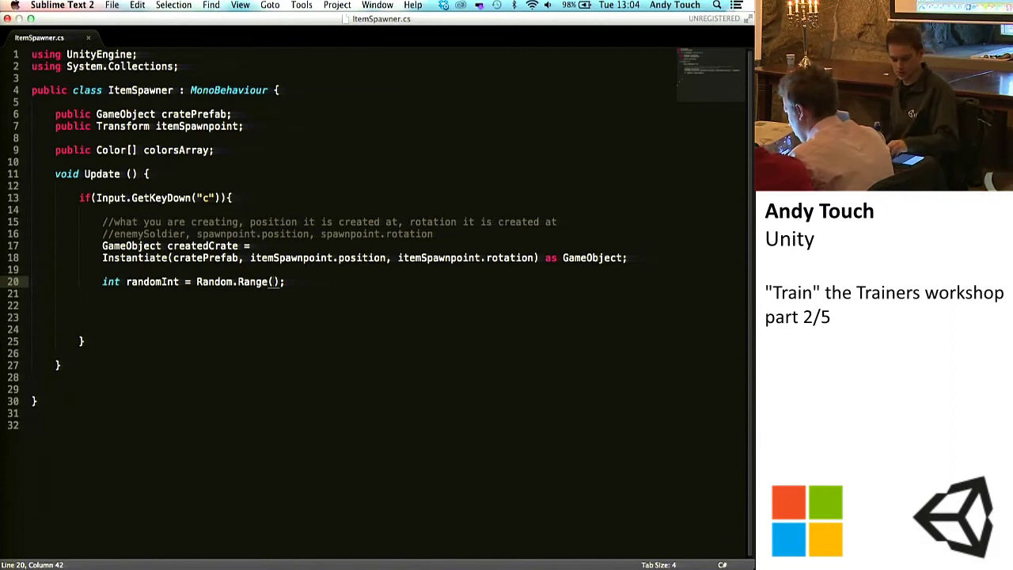
pyautogui.write('0, ')
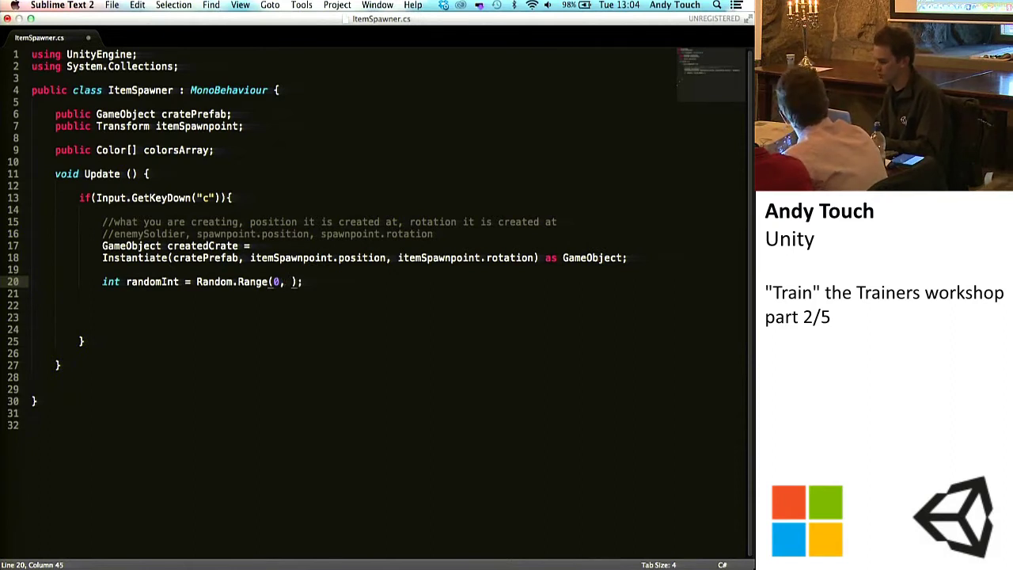
pyautogui.write('5')
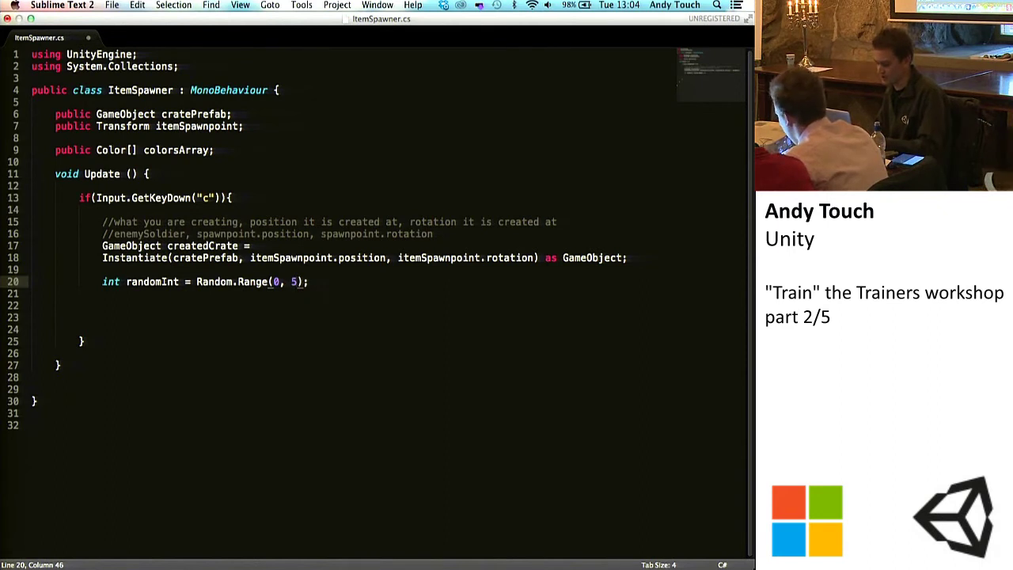
pyautogui.press('super+s')
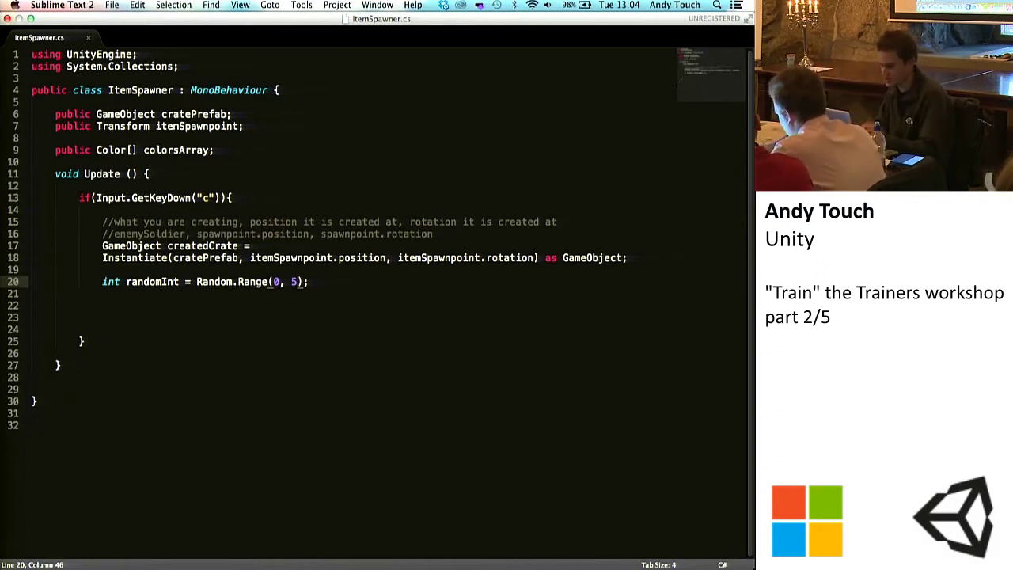
# Replace the upper bound 5 with colorsArray.Length in Random.Range and save.
pyautogui.press('BackSpace')
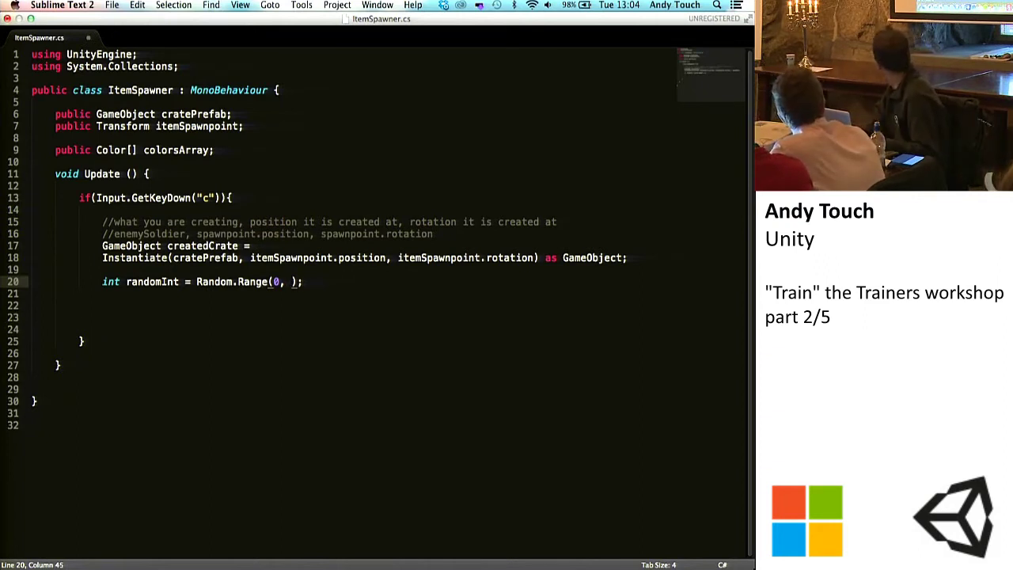
pyautogui.write('colorsArray')
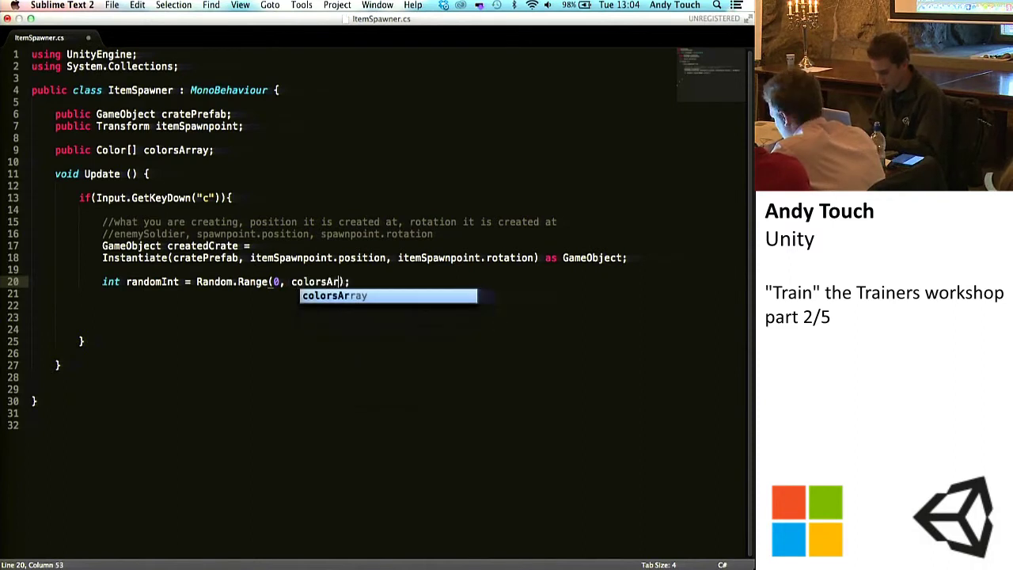
pyautogui.write('.Length')
pyautogui.press('super+s')
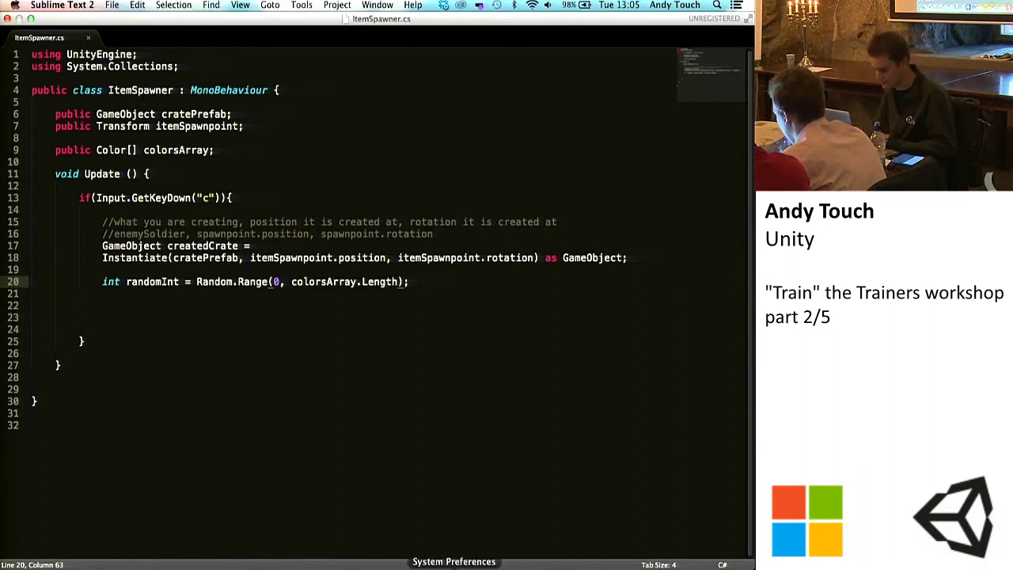
# Glance at Unity, save the script again and add a new line below randomInt.
pyautogui.click(492, 566)
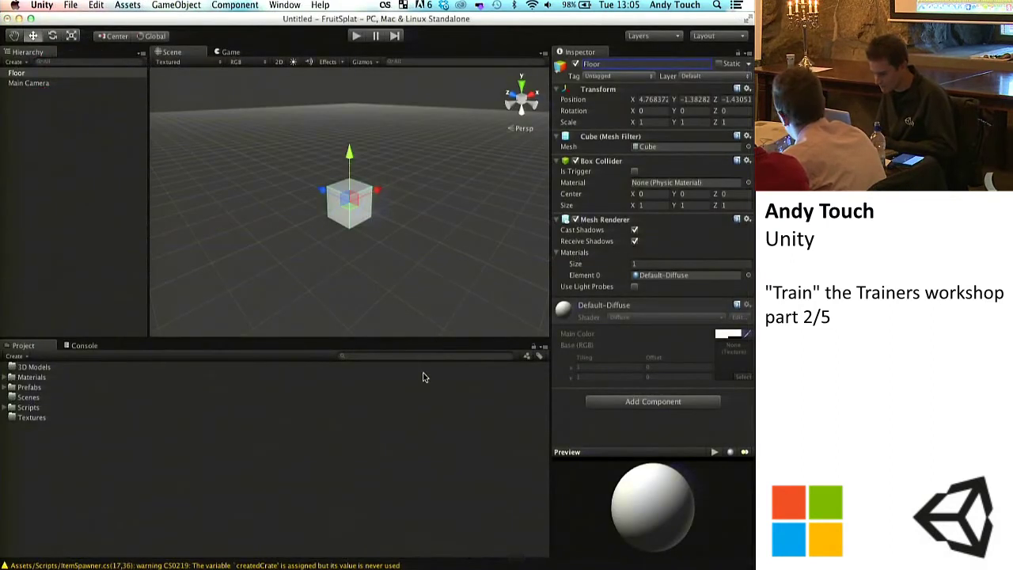
pyautogui.click(587, 565)
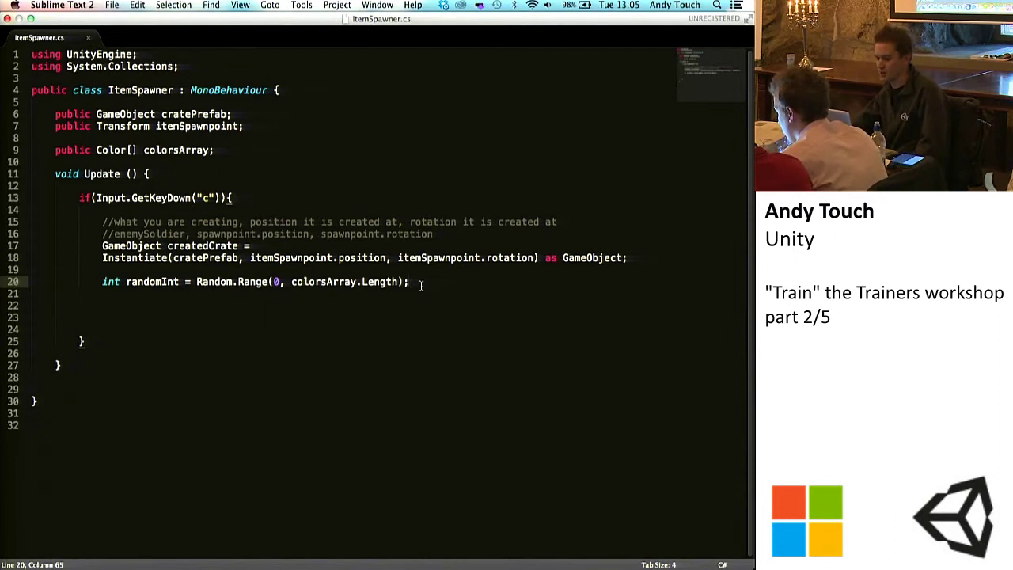
pyautogui.press('super+s')
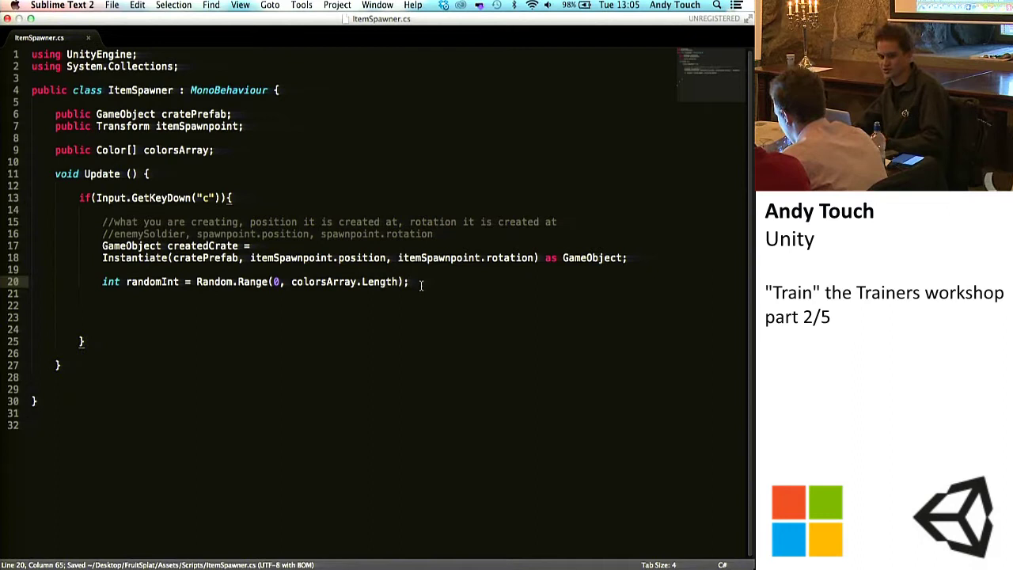
pyautogui.press('Return')
pyautogui.press('Return')
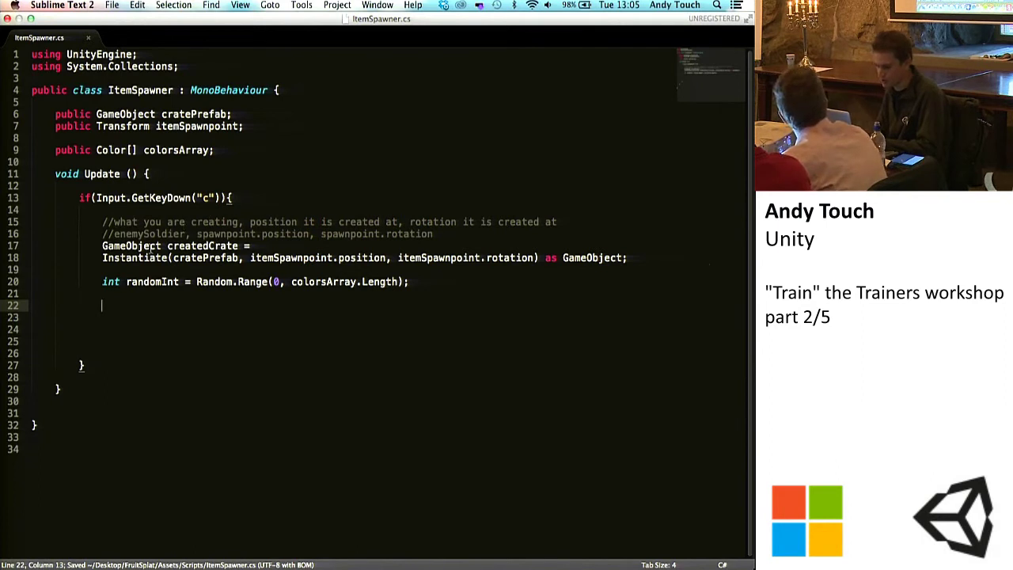
# Write createdCrate.renderer.material.color on line 22 to begin the colour assignment.
pyautogui.write('crea')
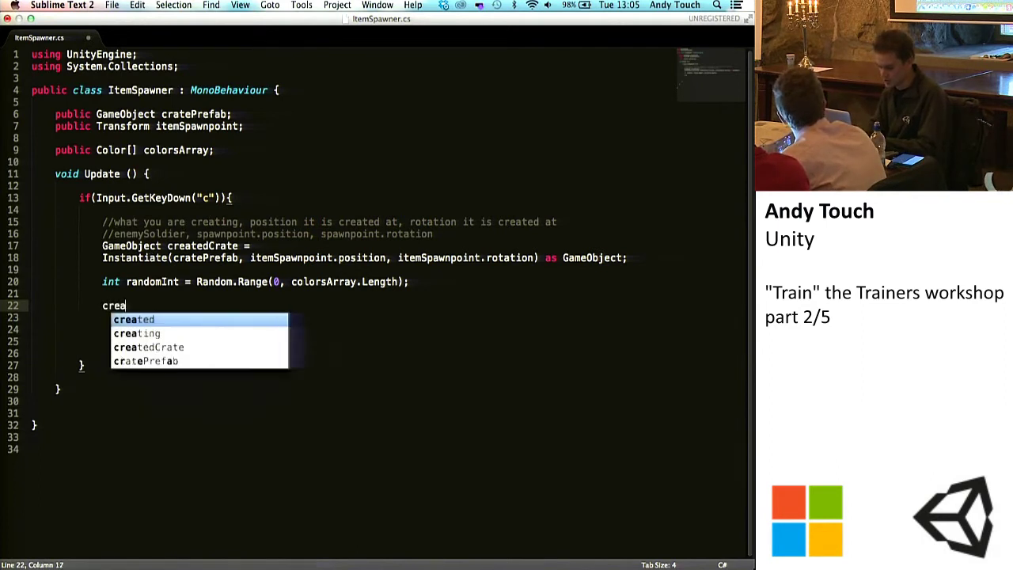
pyautogui.write('tedCrate')
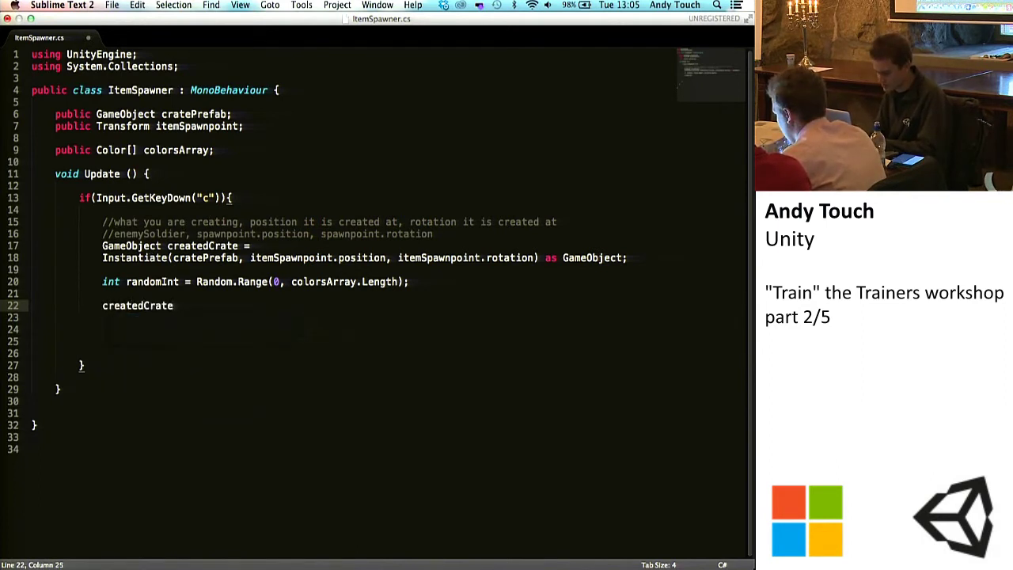
pyautogui.write('.renderer.')
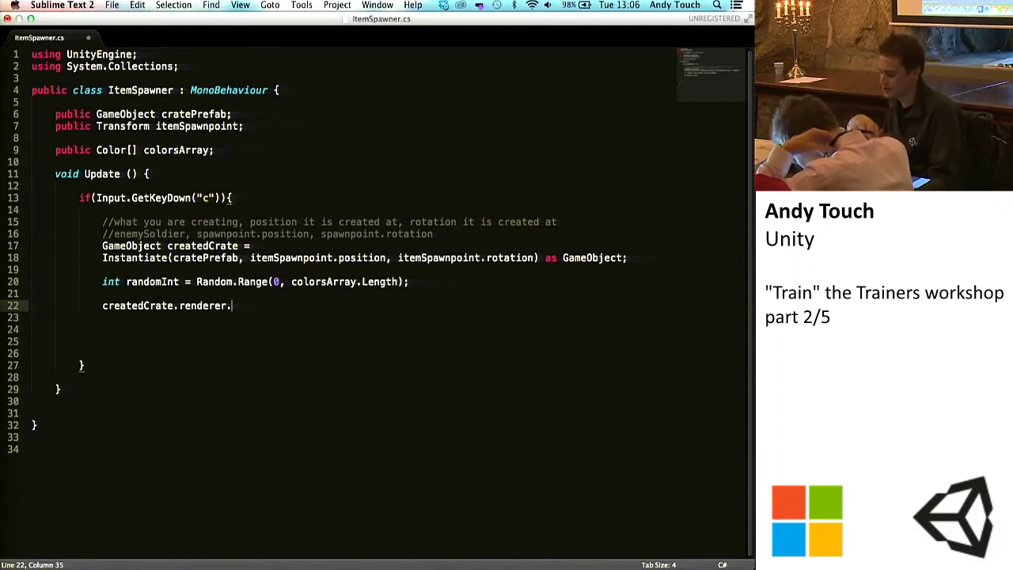
pyautogui.moveTo(101, 306); pyautogui.dragTo(171, 308)
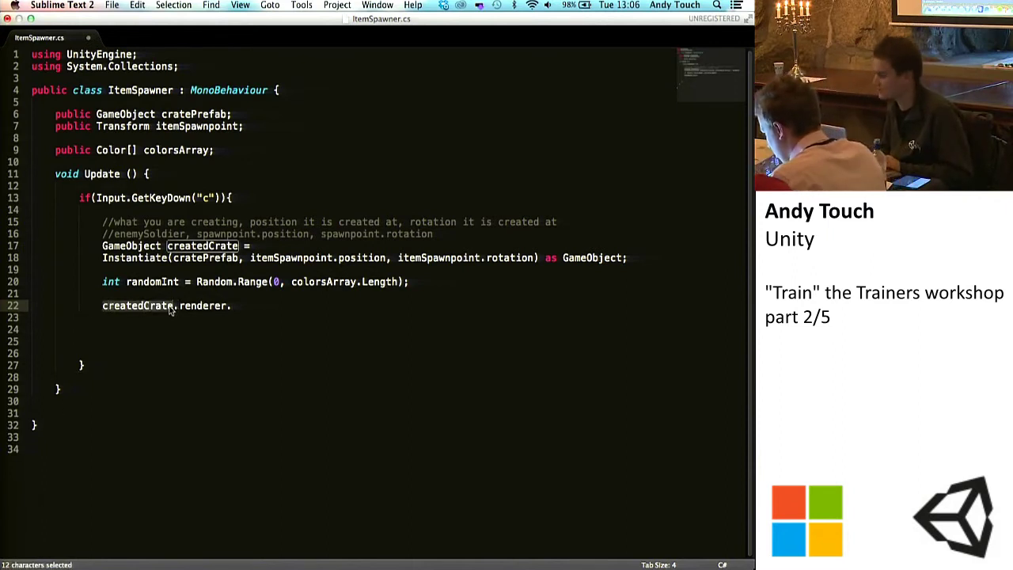
pyautogui.click(233, 305)
pyautogui.moveTo(227, 305); pyautogui.dragTo(178, 306)
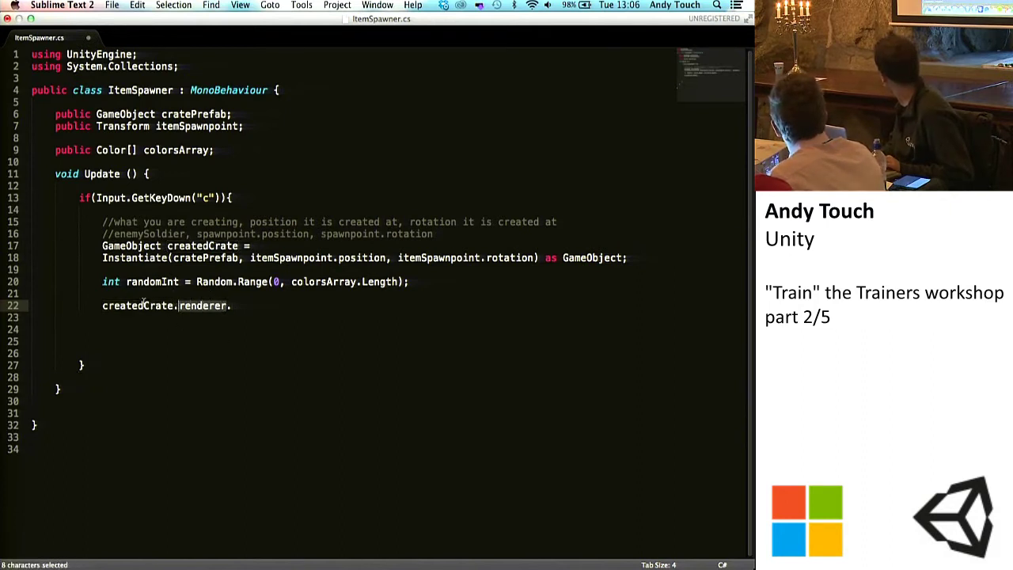
pyautogui.click(239, 305)
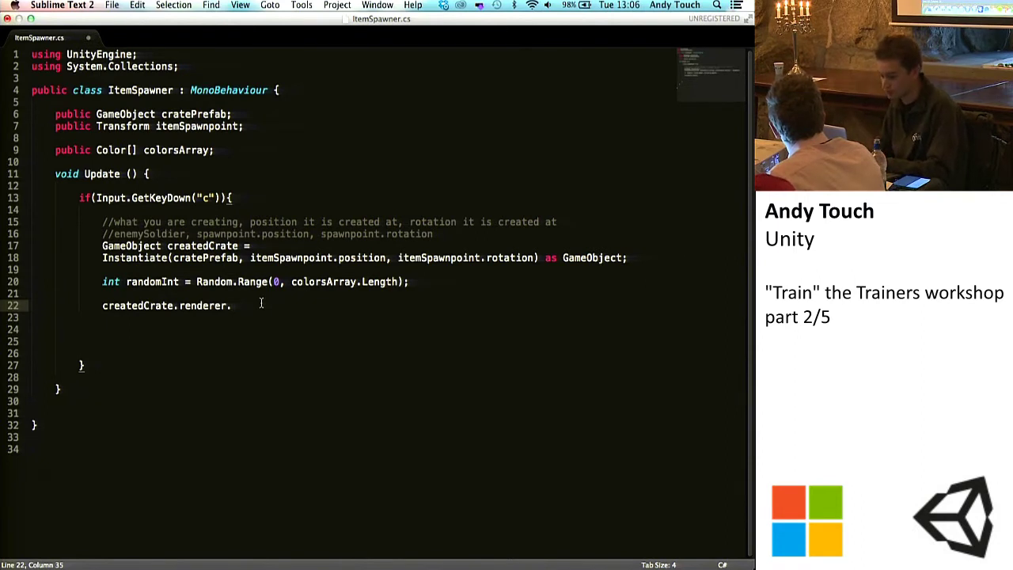
pyautogui.write('material')
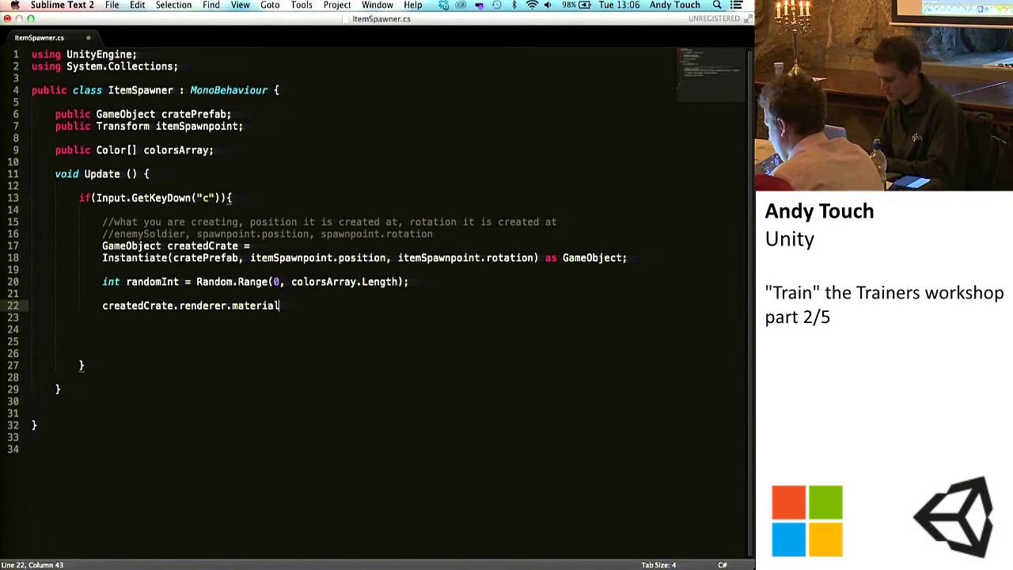
pyautogui.write('.')
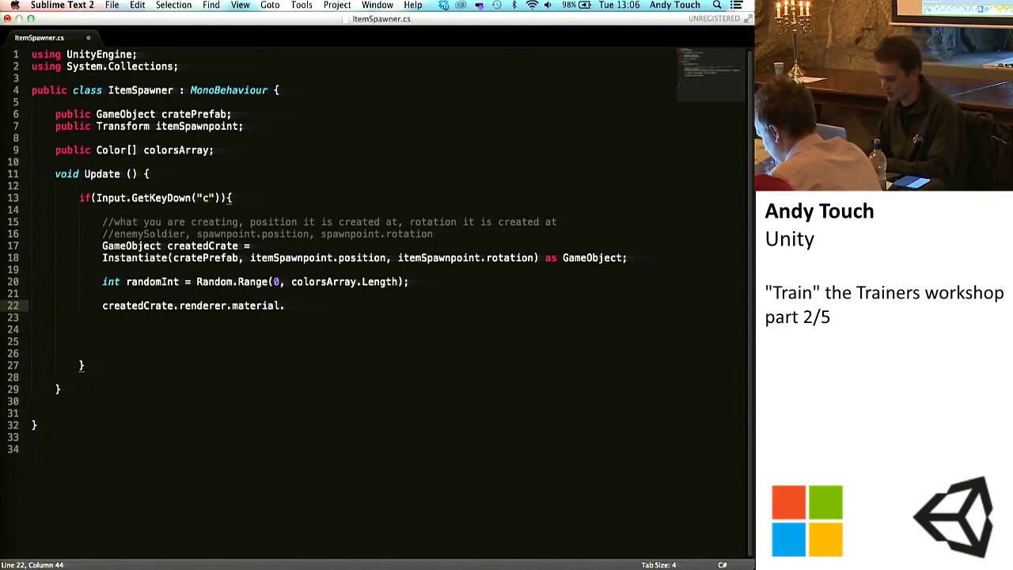
pyautogui.write('color =')
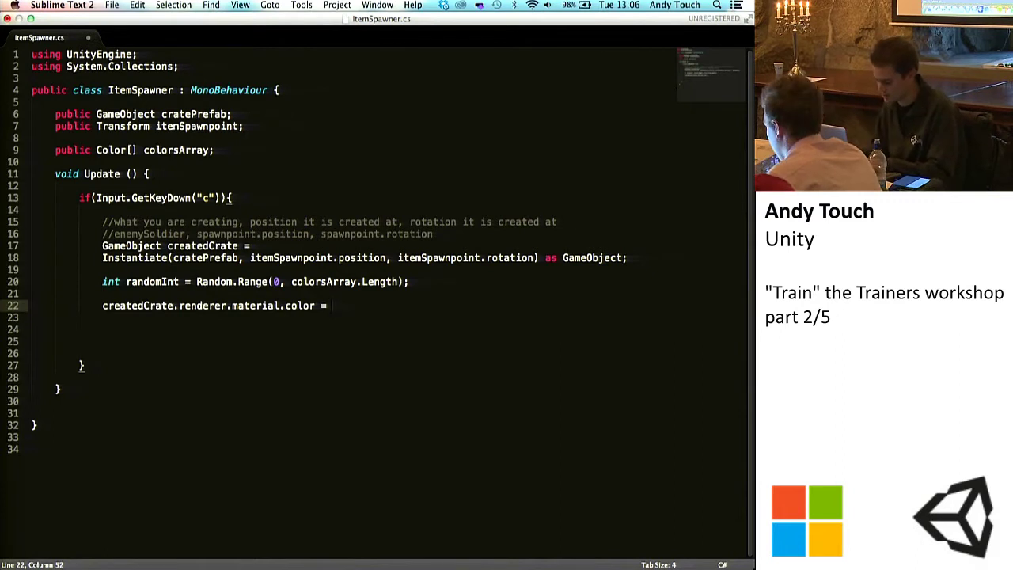
# Complete line 22 so the crate colour is set to colorsArray[randomInt].
pyautogui.write('color')
pyautogui.press('Down')
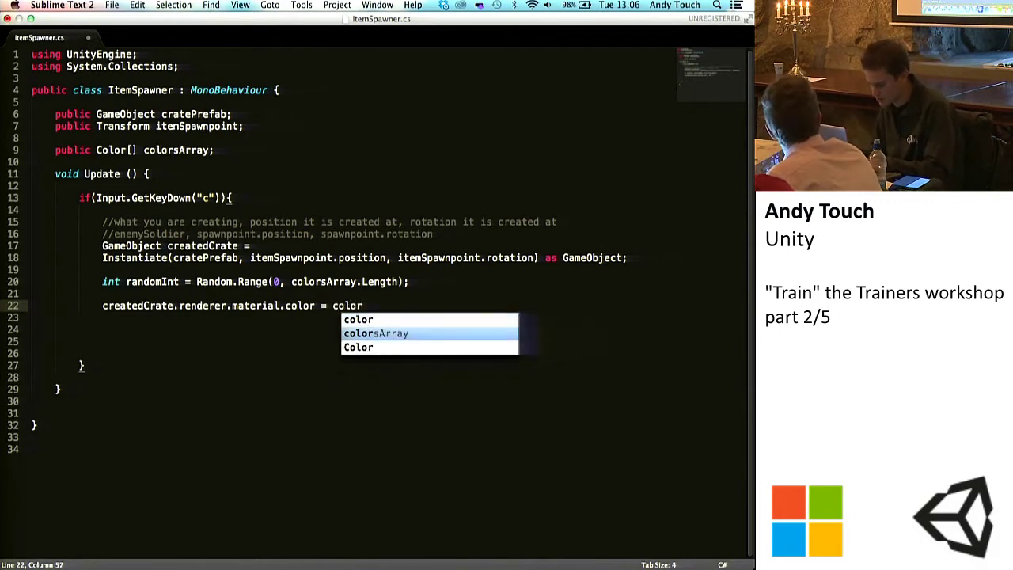
pyautogui.press('Return')
pyautogui.write('[];')
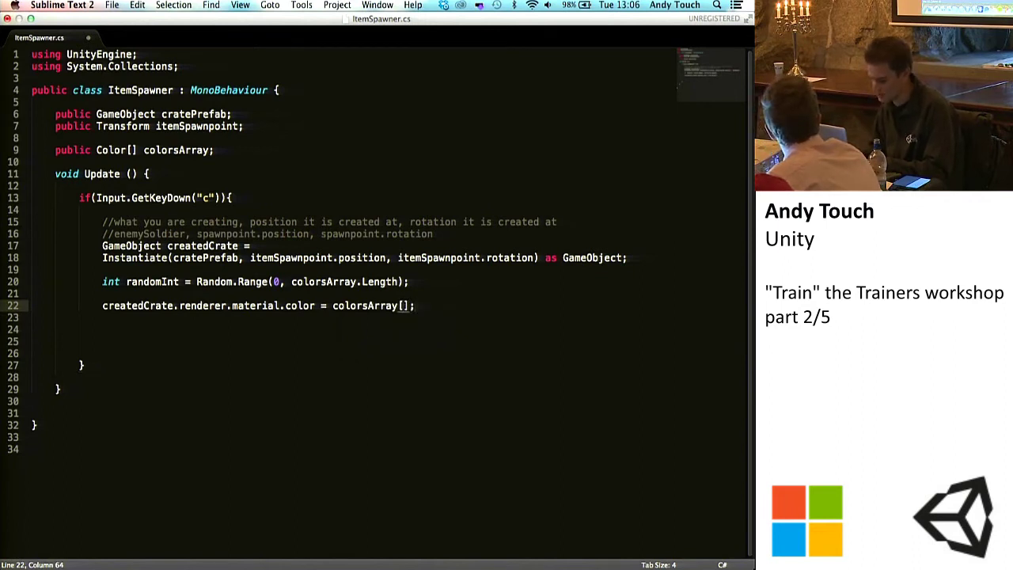
pyautogui.write('2')
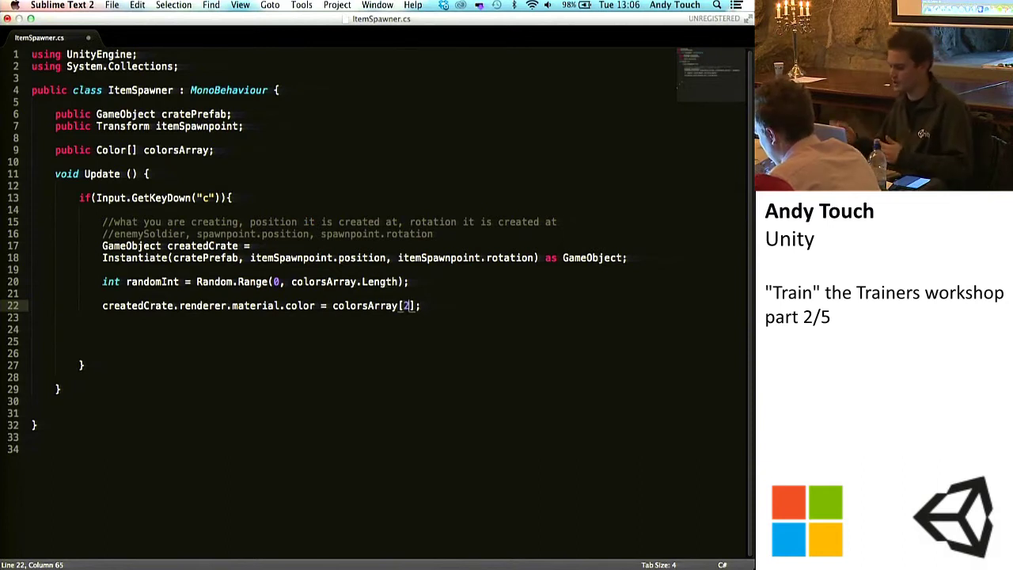
pyautogui.press('BackSpace')
pyautogui.write('randomInt')
pyautogui.press('super+s')
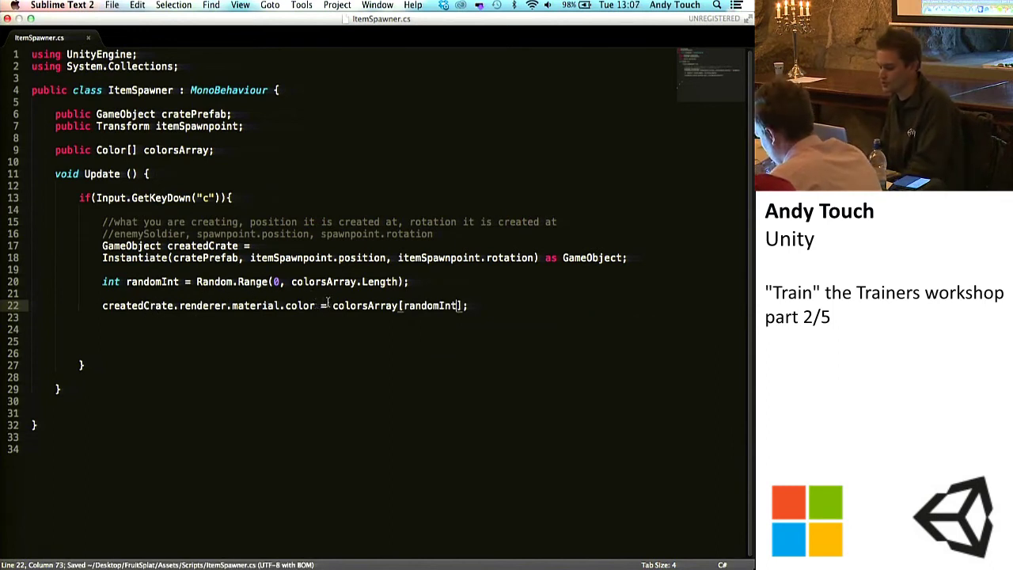
# Save ItemSpawner.cs with the new line 22 colour assignment and return to Unity.
pyautogui.moveTo(331, 304); pyautogui.dragTo(32, 294)
pyautogui.click(32, 293)
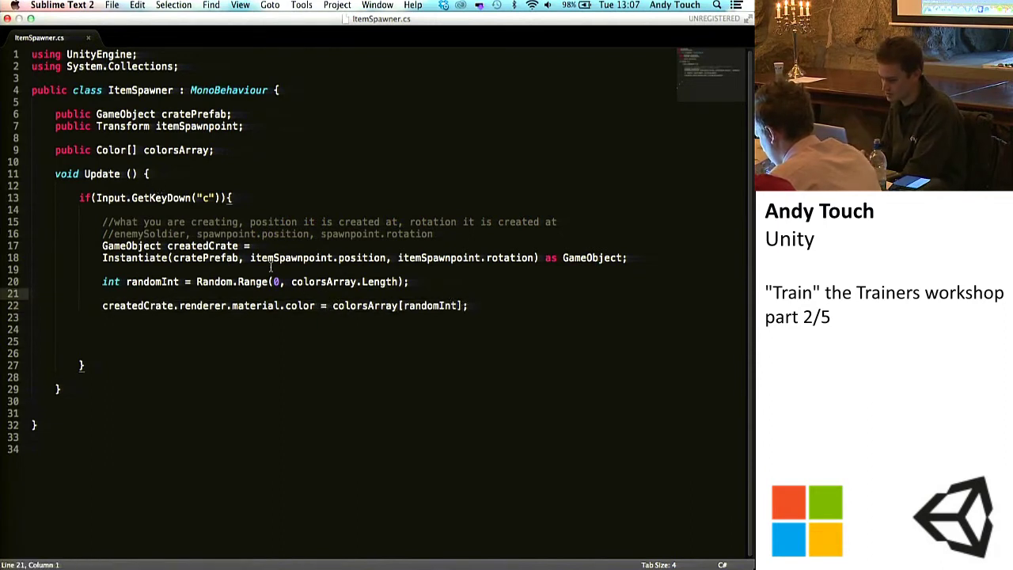
pyautogui.click(481, 304)
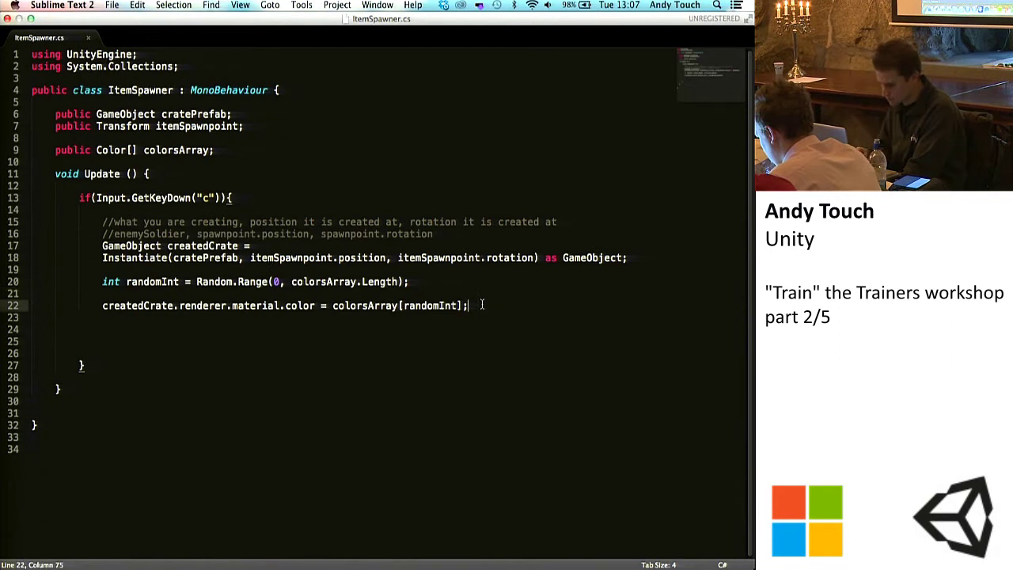
pyautogui.press('super+s')
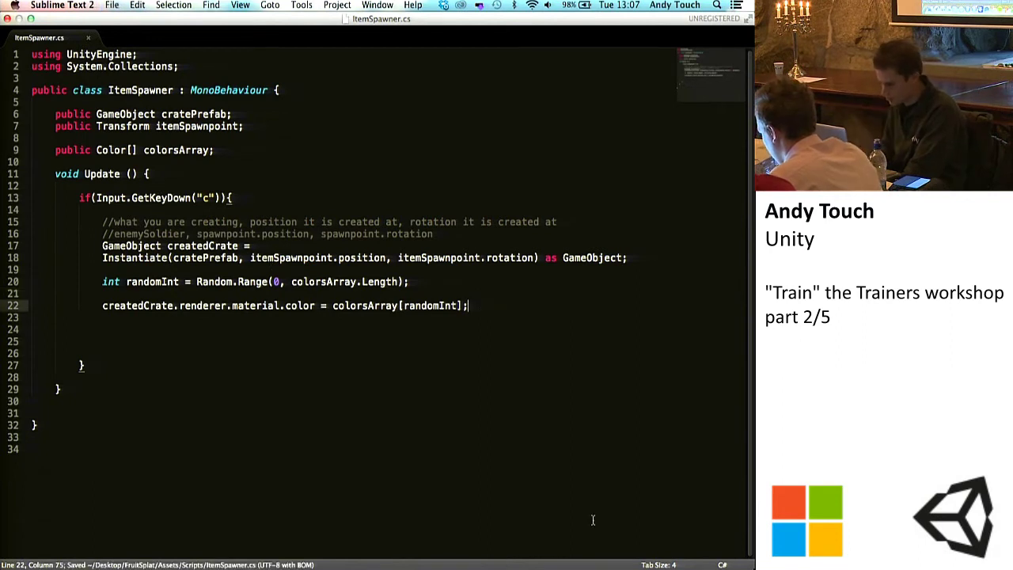
pyautogui.click(501, 565)
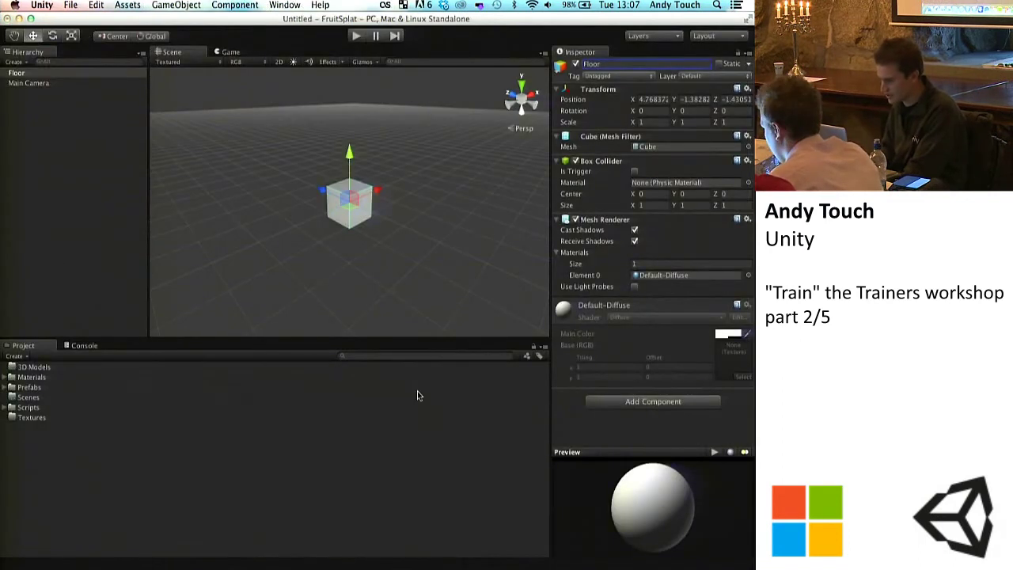
# Minimize the Unity editor and bring up a Finder window.
pyautogui.click(30, 73)
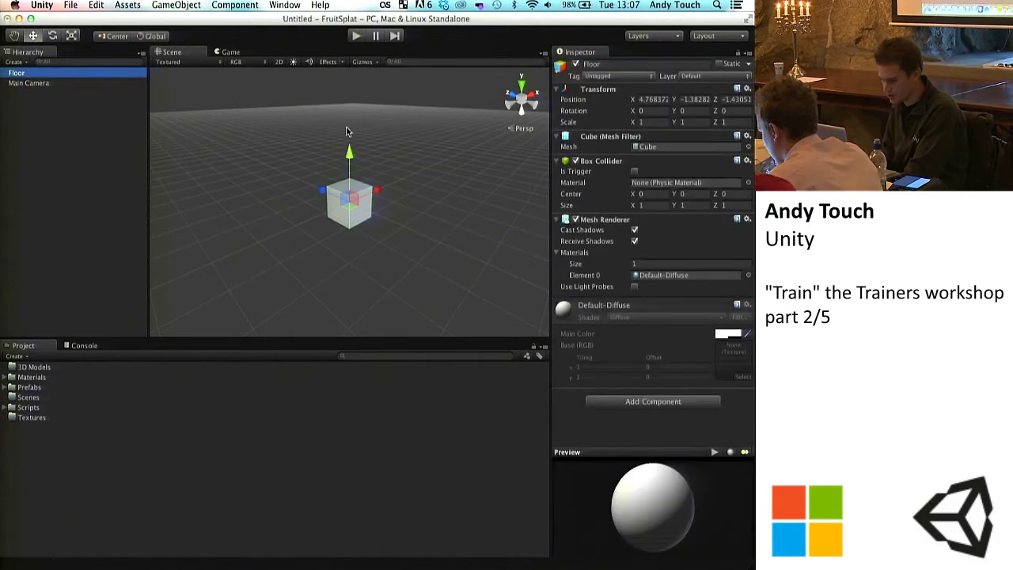
pyautogui.click(19, 18)
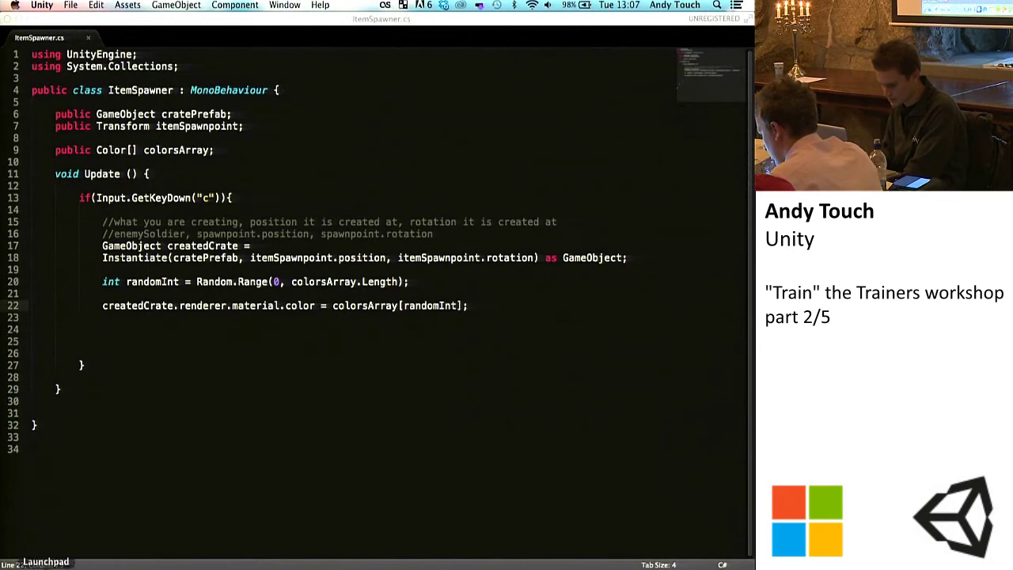
pyautogui.click(26, 565)
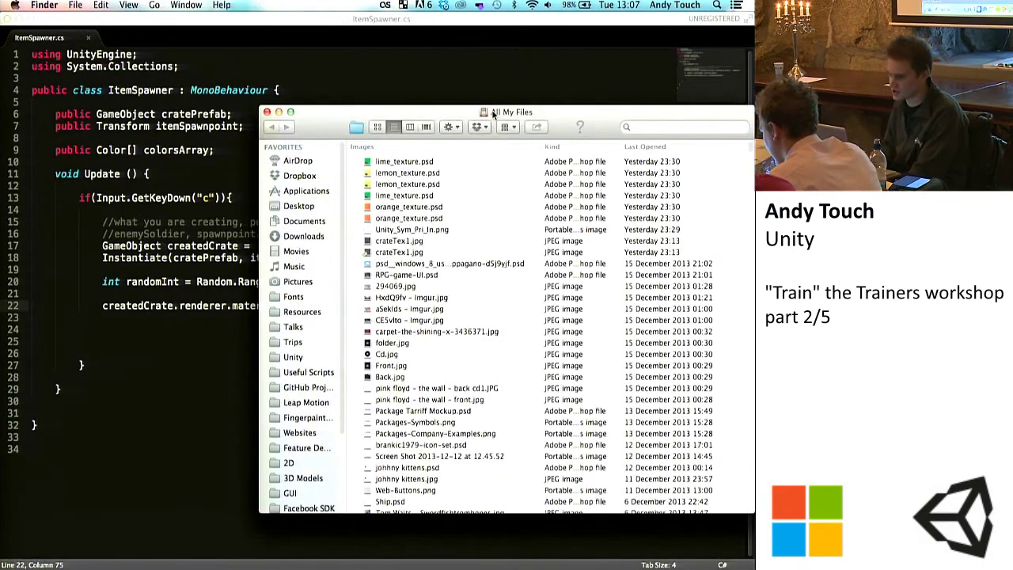
# Enlarge the Finder window, then browse the Unity Installer volume and the Dropbox folder.
pyautogui.click(290, 112)
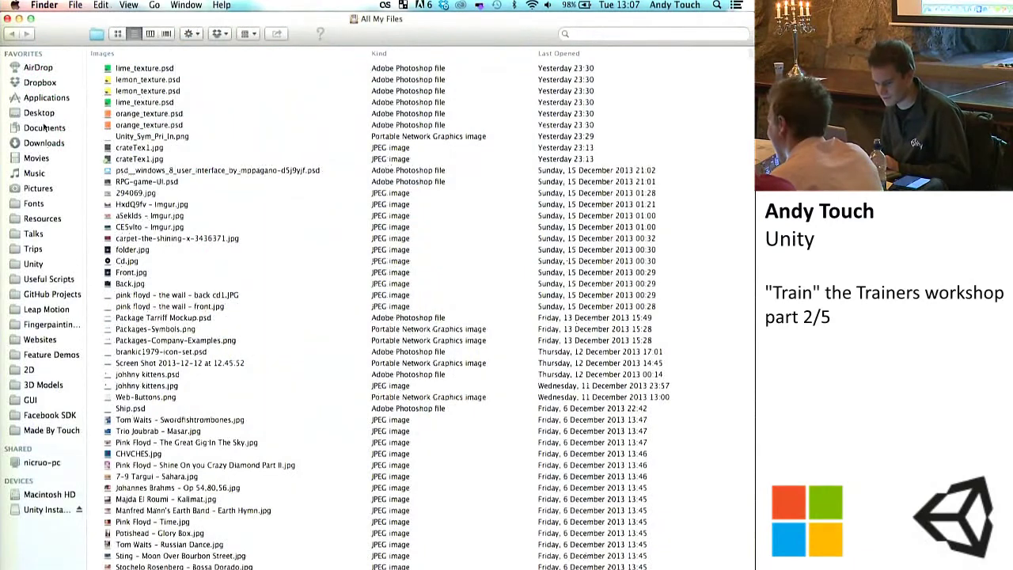
pyautogui.click(47, 509)
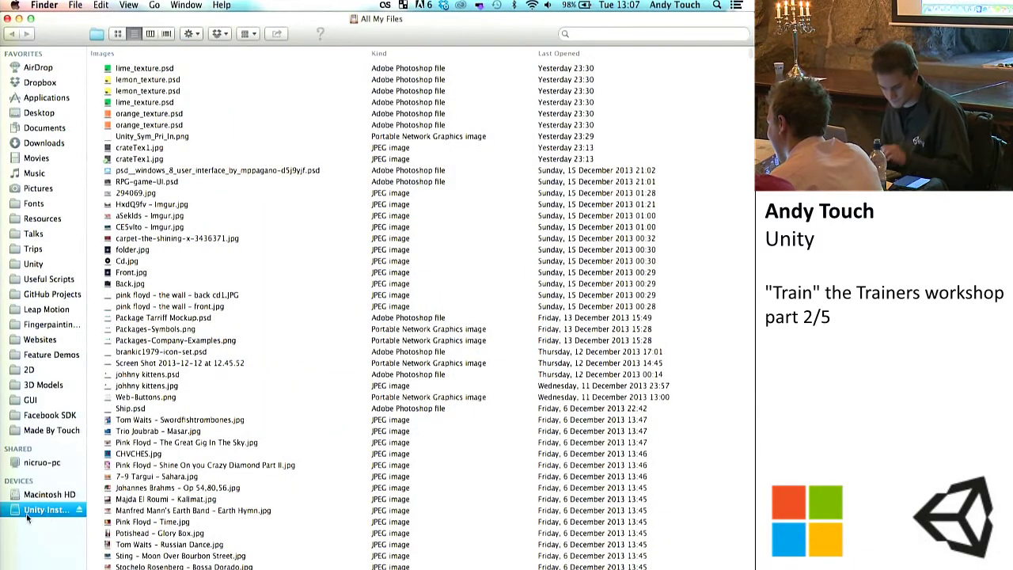
pyautogui.click(37, 83)
# Bring Sublime Text 2 forward with the cursor on empty line 24 of ItemSpawner.cs.
pyautogui.click(518, 563)
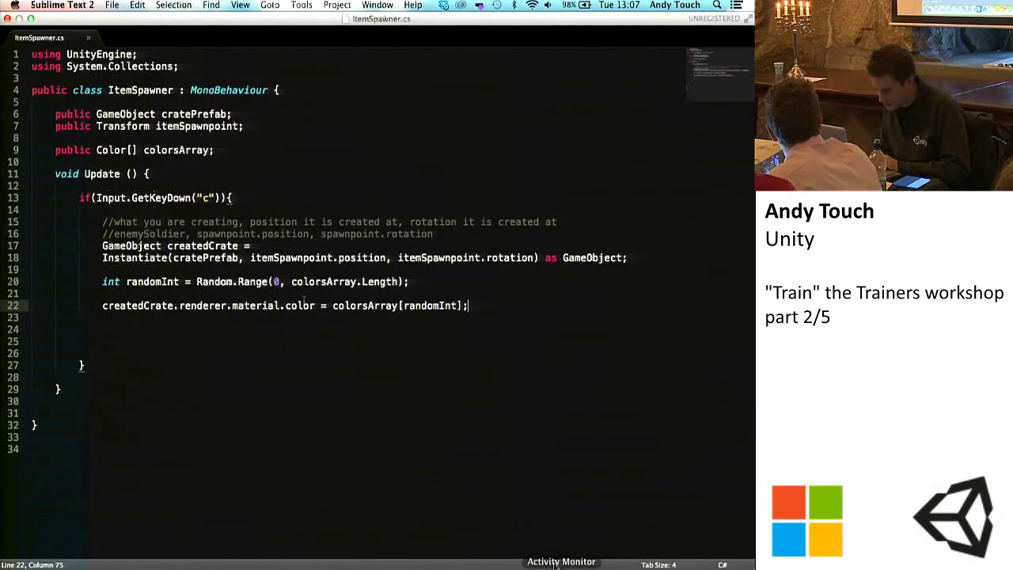
pyautogui.click(136, 329)
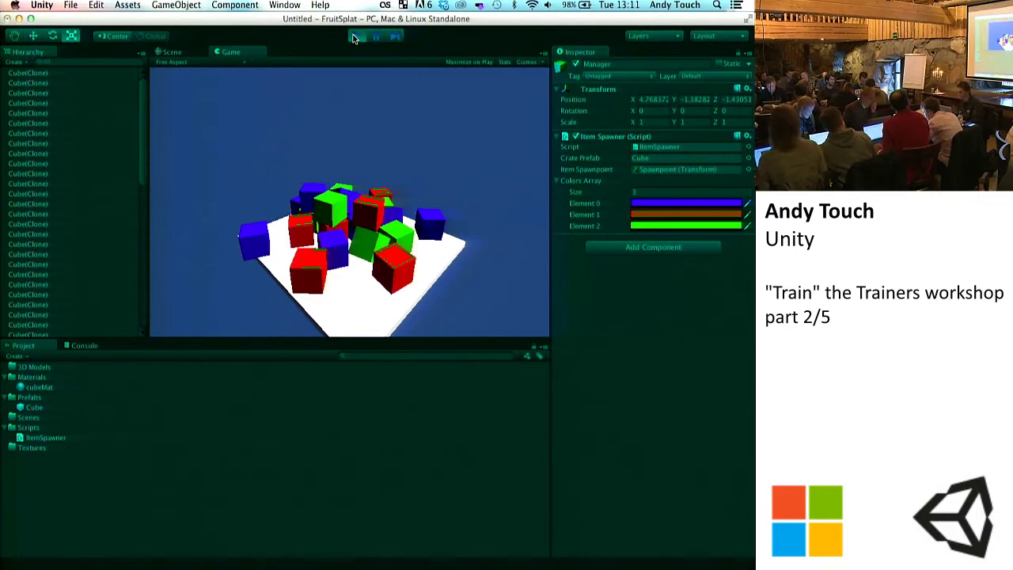
# Stop the running game and deselect the Manager object in the Hierarchy.
pyautogui.click(355, 36)
pyautogui.click(24, 147)
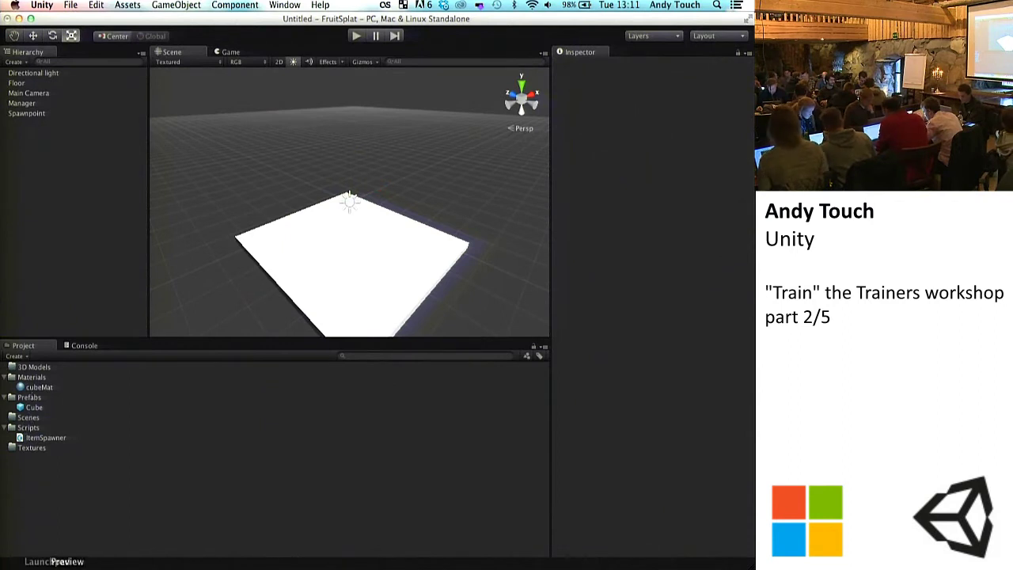
# Copy Train The Trainers Files.zip from Dropbox's MS/Nokia Training - London folder.
pyautogui.click(34, 564)
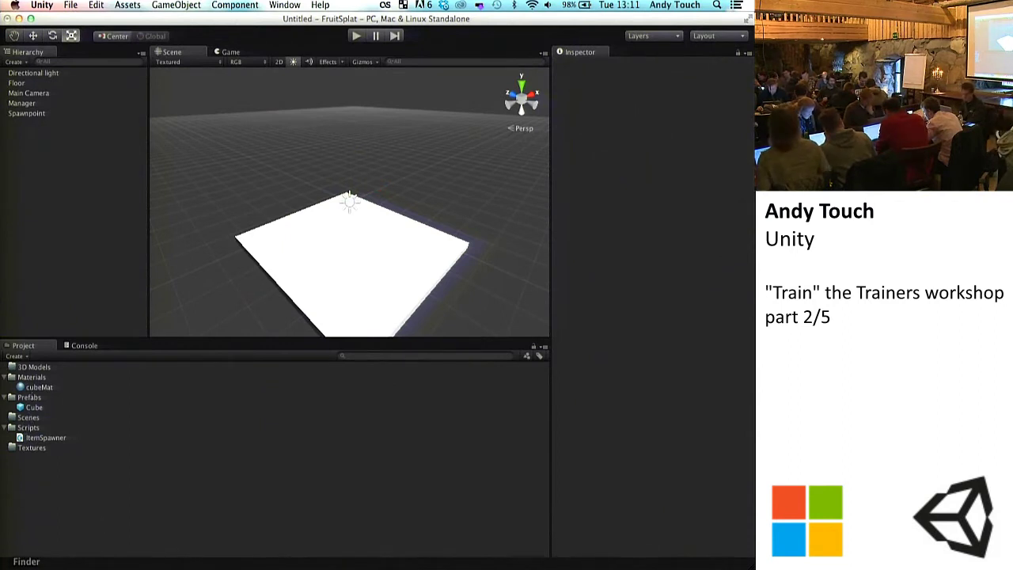
pyautogui.click(231, 96)
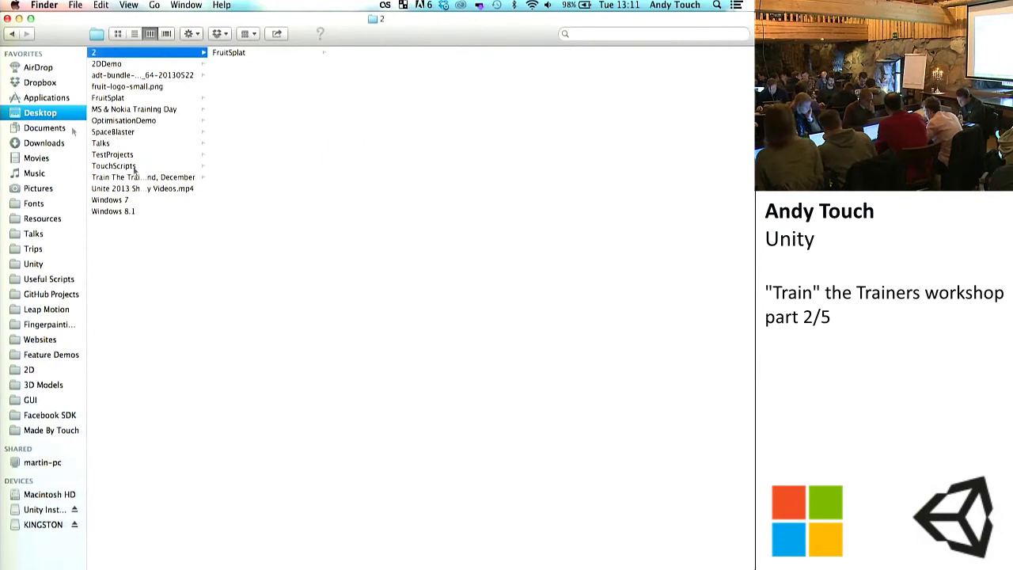
pyautogui.click(38, 83)
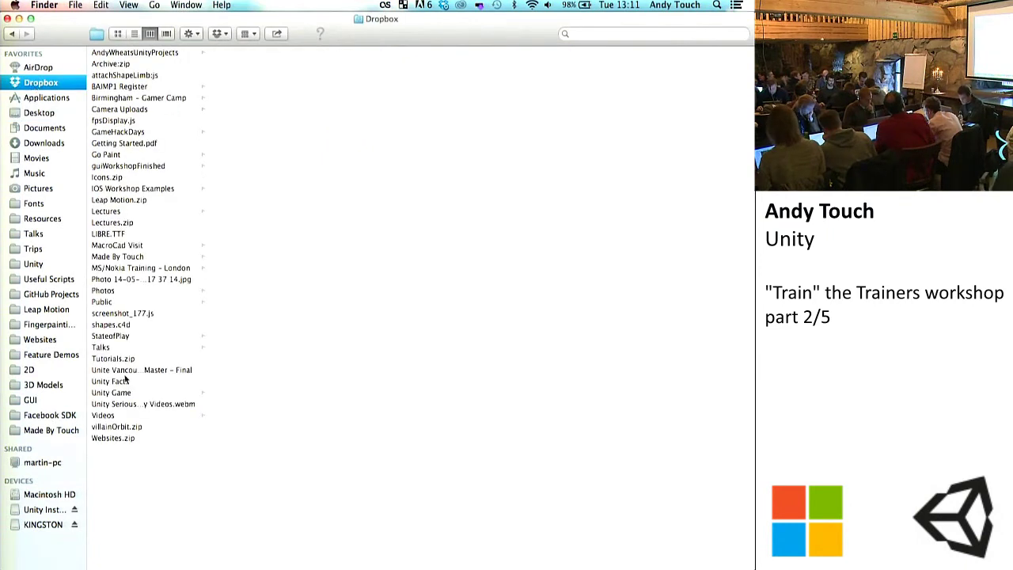
pyautogui.click(141, 269)
pyautogui.click(270, 132)
pyautogui.press('super+c')
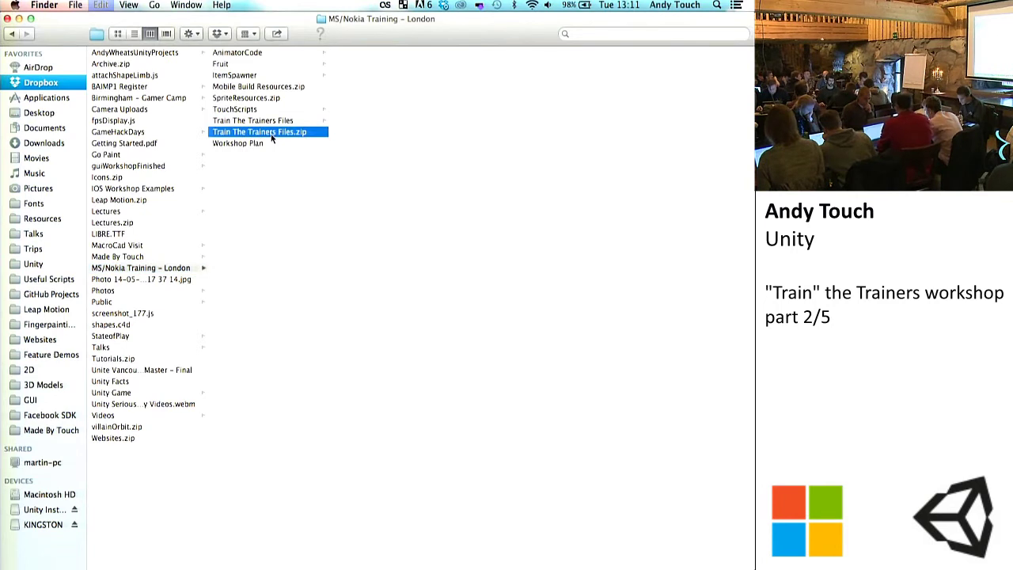
# Paste the zip into the Desktop folder 2 and unzip it.
pyautogui.click(45, 127)
pyautogui.click(38, 112)
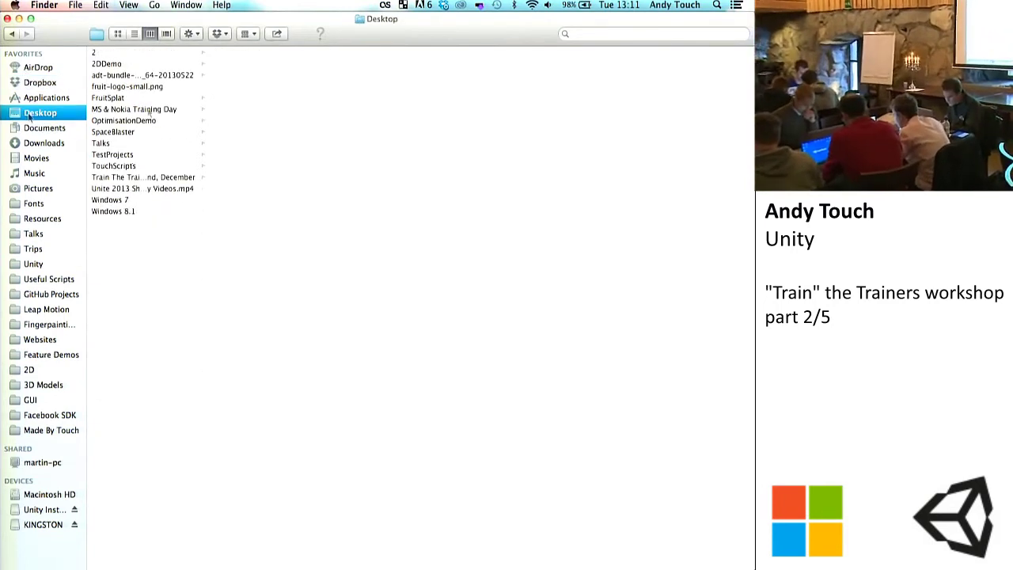
pyautogui.click(94, 52)
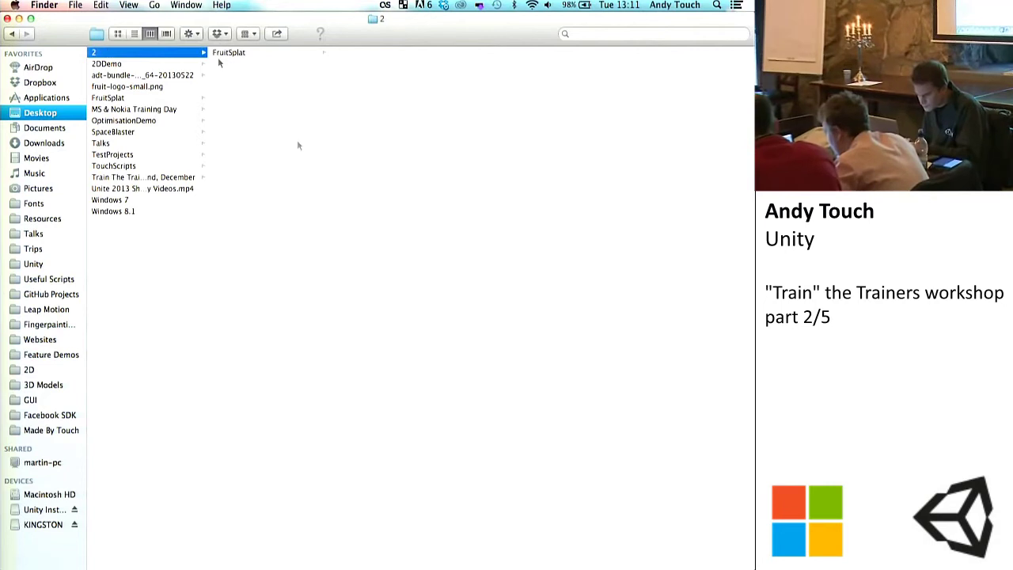
pyautogui.press('super+v')
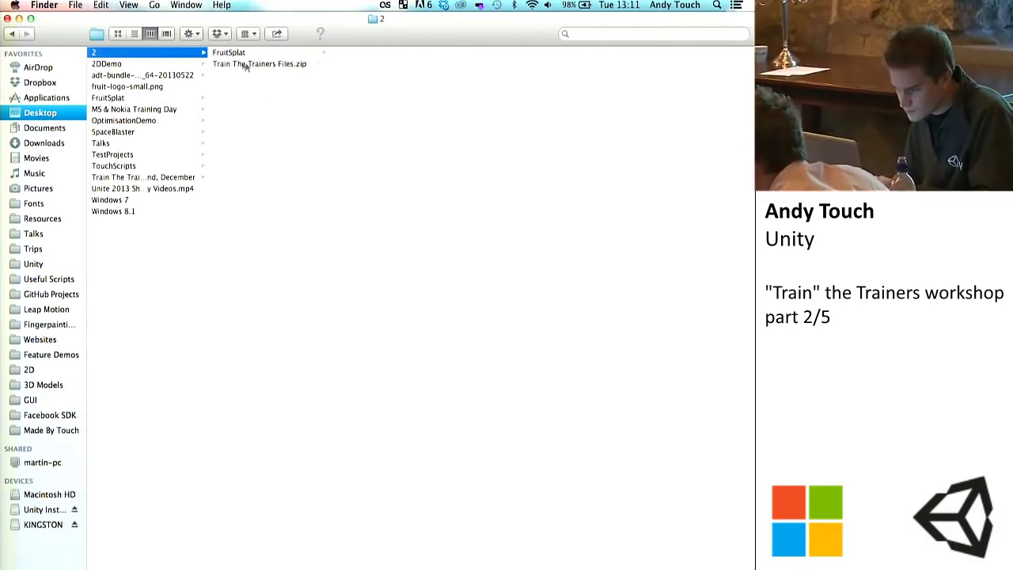
pyautogui.doubleClick(242, 65)
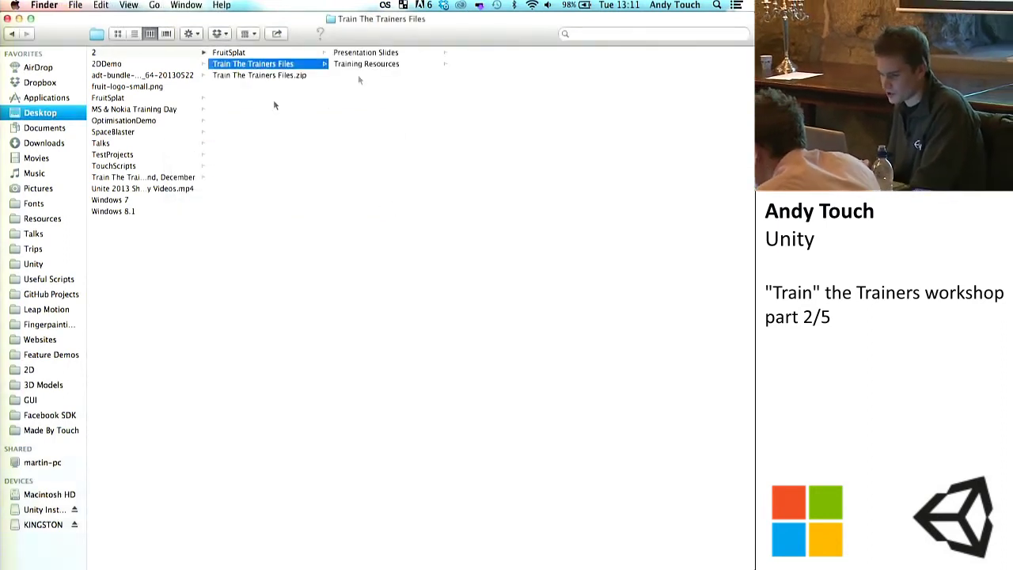
# Glance at Presentation Slides' Day 1, then Quick Look ToastSliceTex.tif in Training Resources › 3D Models › Toast.
pyautogui.click(383, 52)
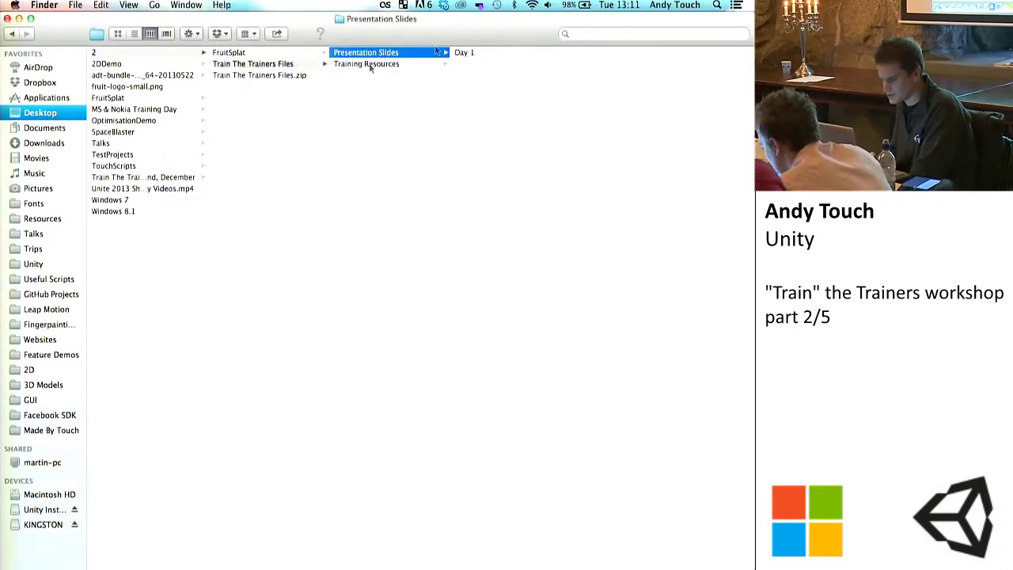
pyautogui.click(473, 53)
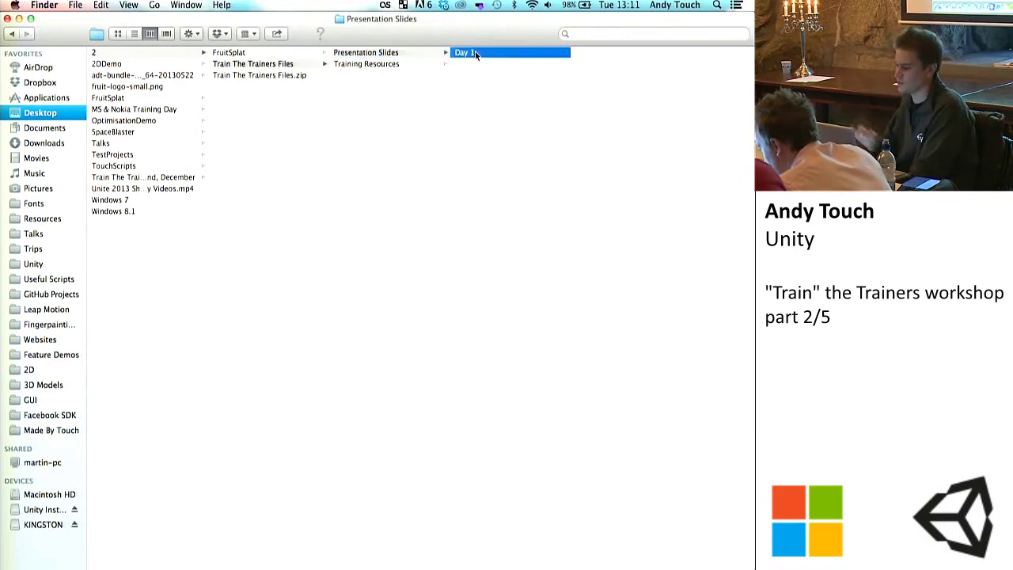
pyautogui.click(397, 63)
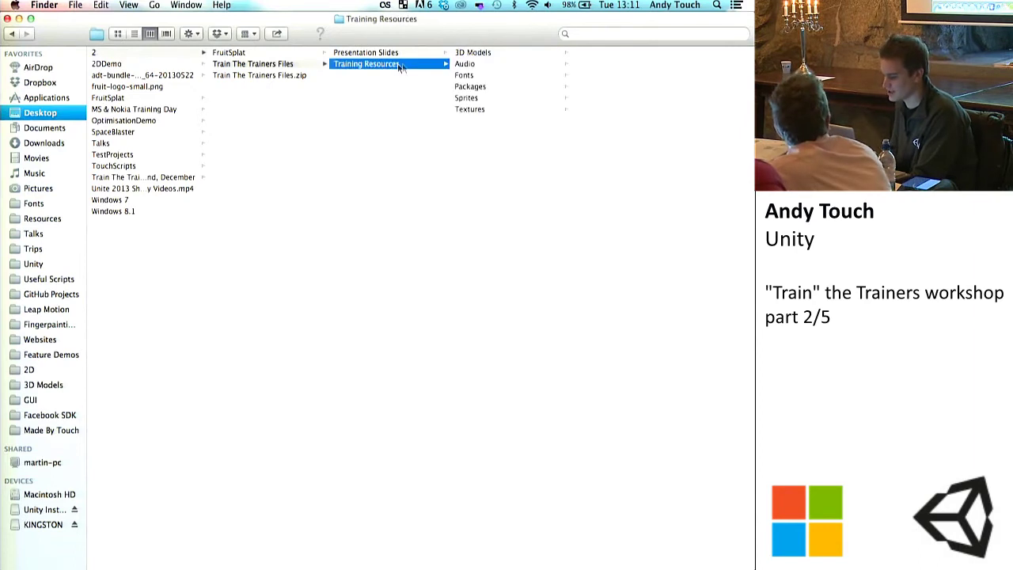
pyautogui.click(471, 52)
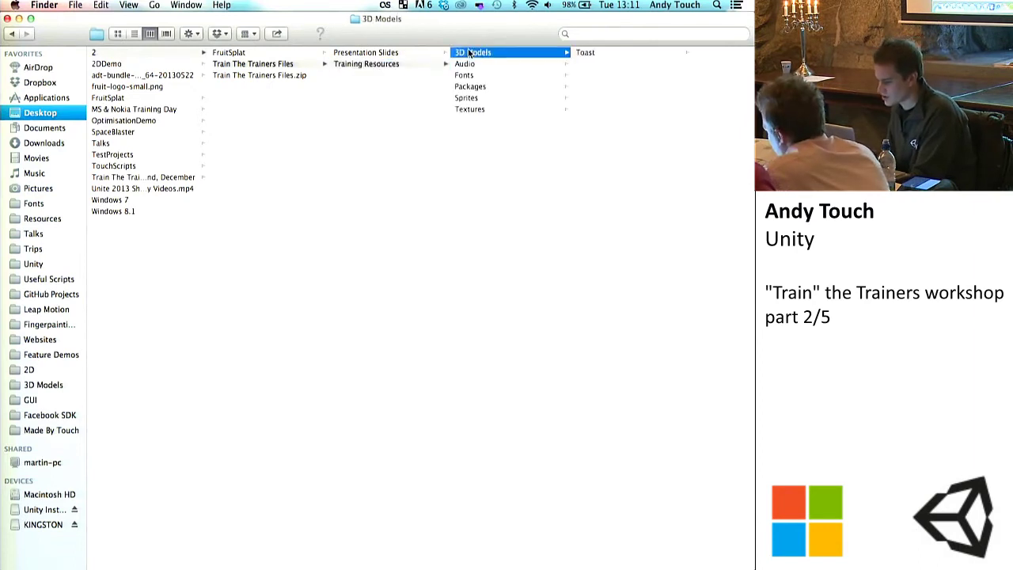
pyautogui.press('Right')
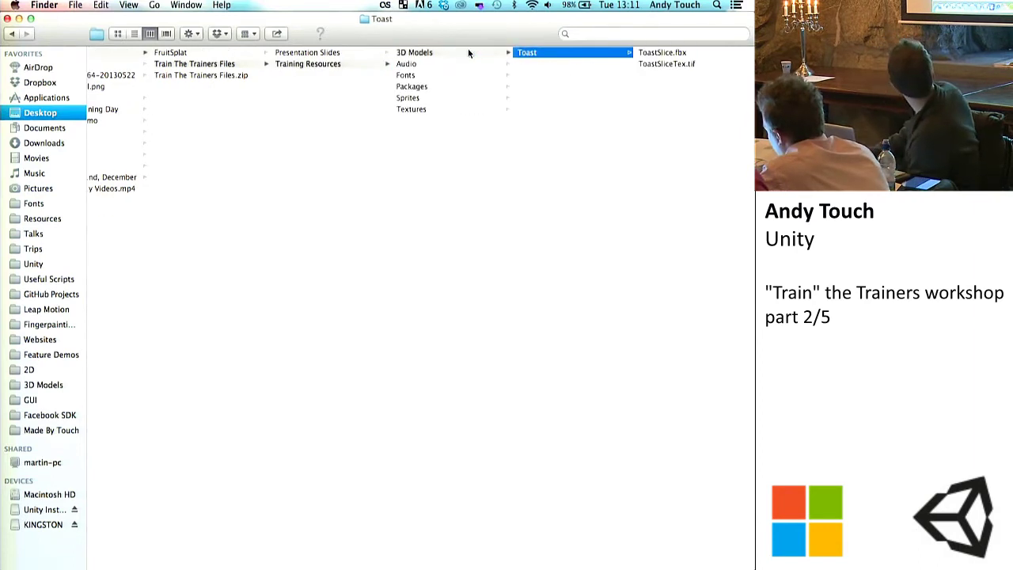
pyautogui.press('Right')
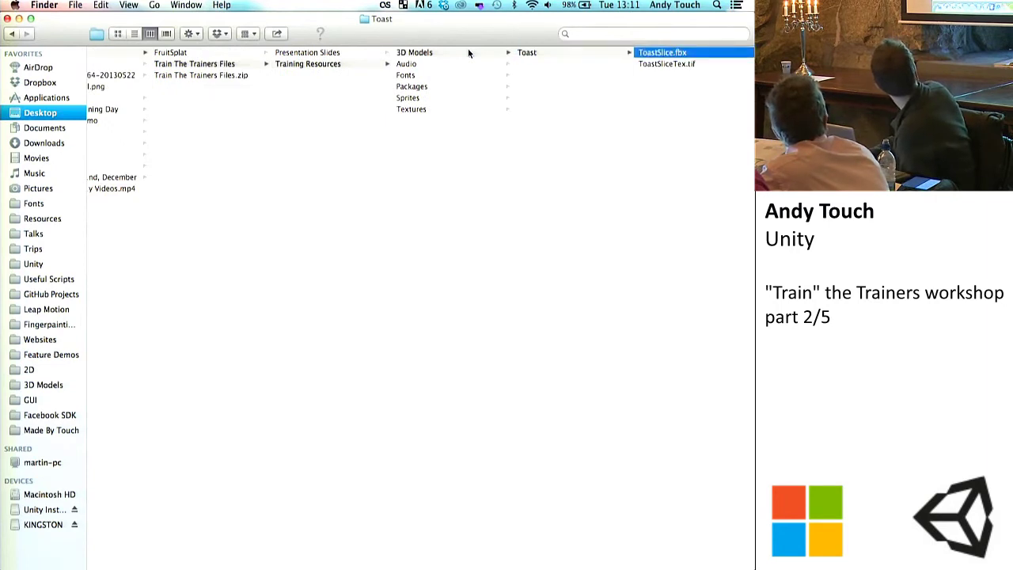
pyautogui.press('Down')
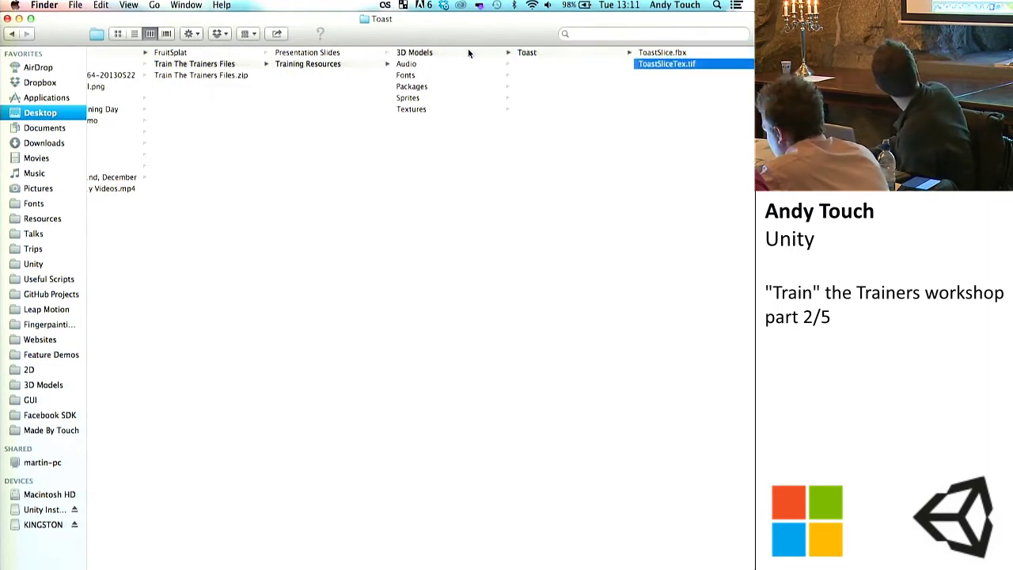
pyautogui.press('space')
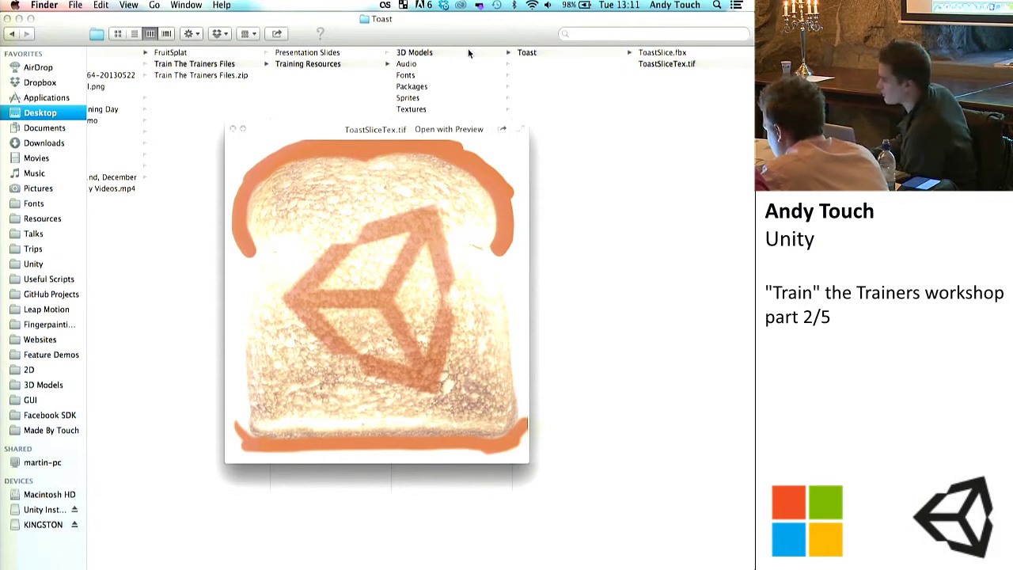
pyautogui.press('space')
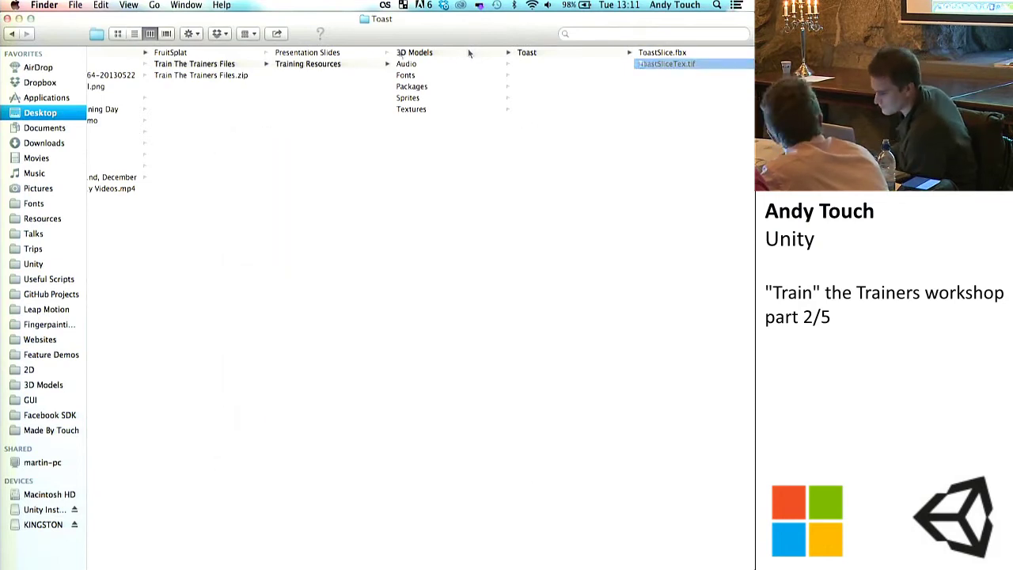
# Look through the Audio, Fonts and Packages folders in Training Resources.
pyautogui.click(558, 52)
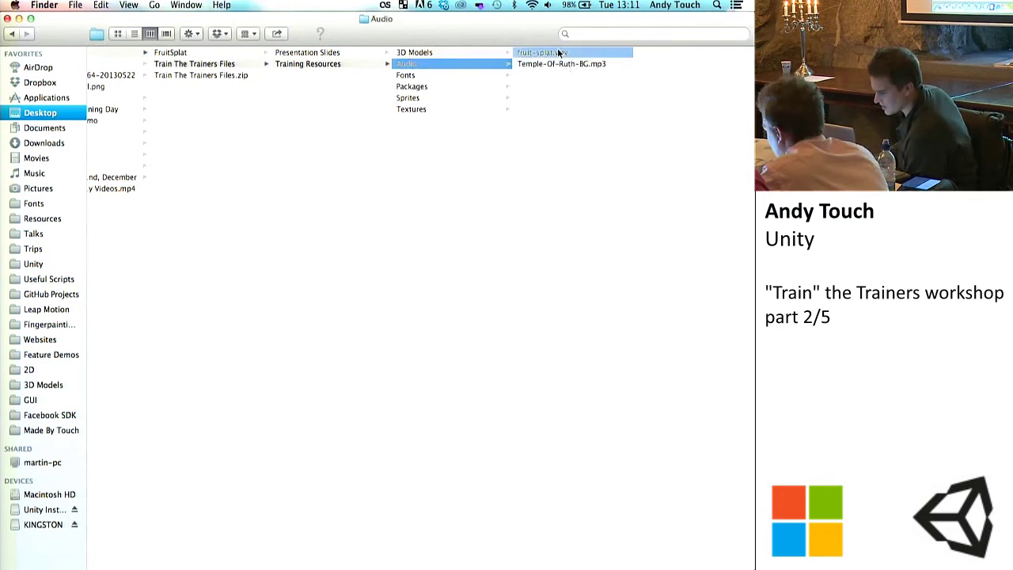
pyautogui.press('Down')
pyautogui.press('Left')
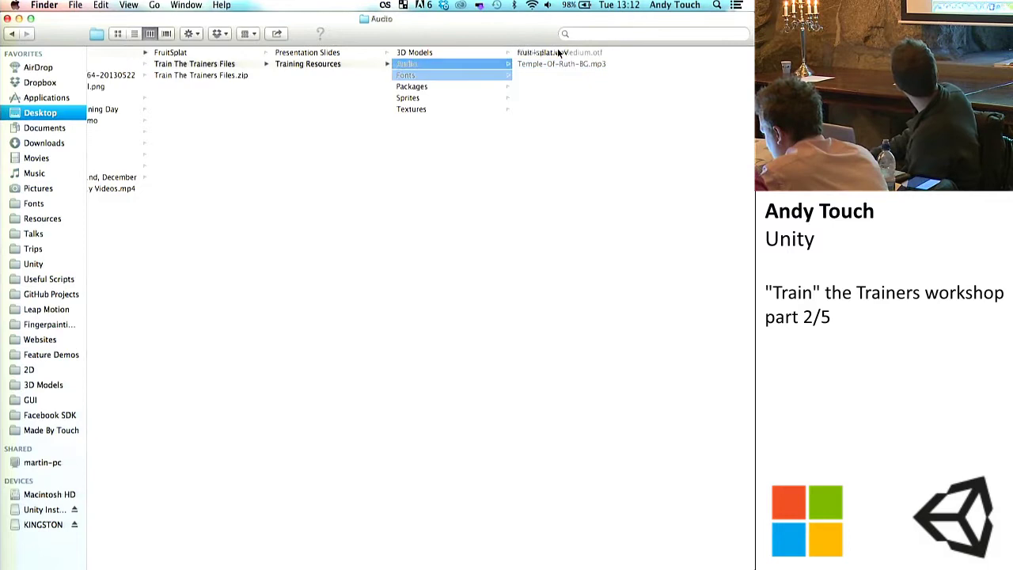
pyautogui.press('Down')
pyautogui.press('Right')
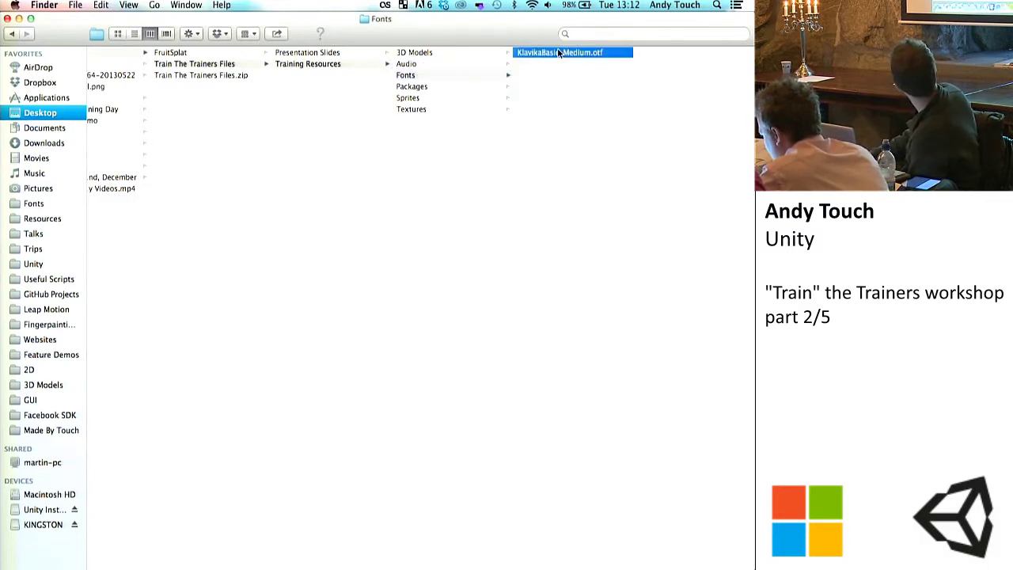
pyautogui.press('Left')
pyautogui.press('Down')
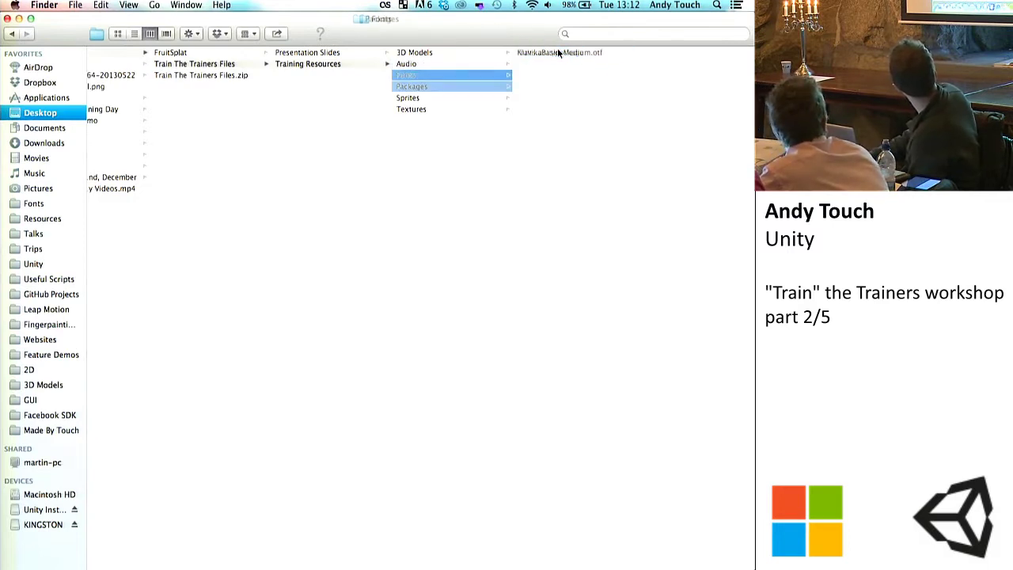
pyautogui.press('Right')
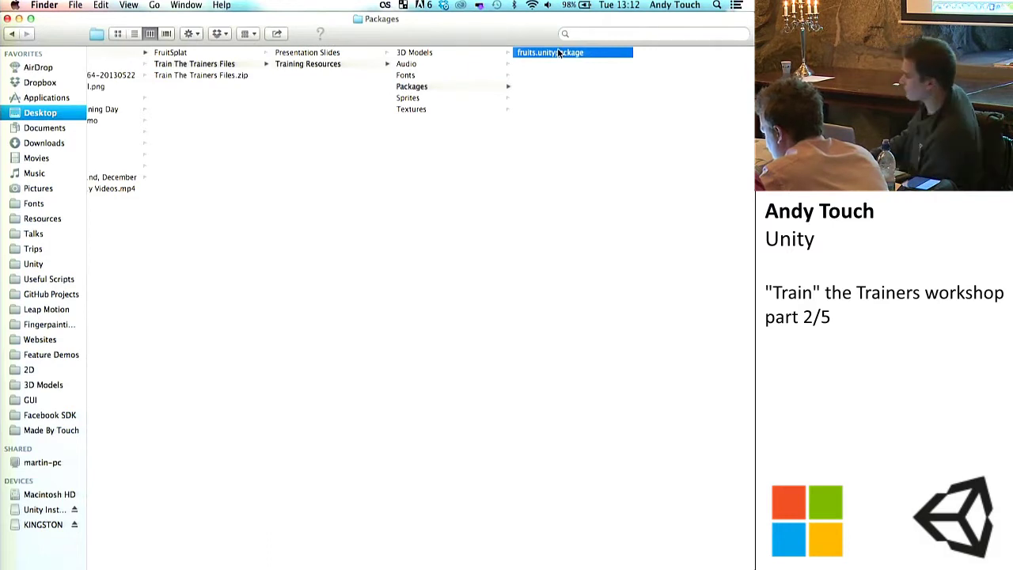
pyautogui.press('Left')
# Preview the Sprites images: character-anim.png, ironman.png and Unity_Sym_Pri_In.png.
pyautogui.press('Down')
pyautogui.press('Right')
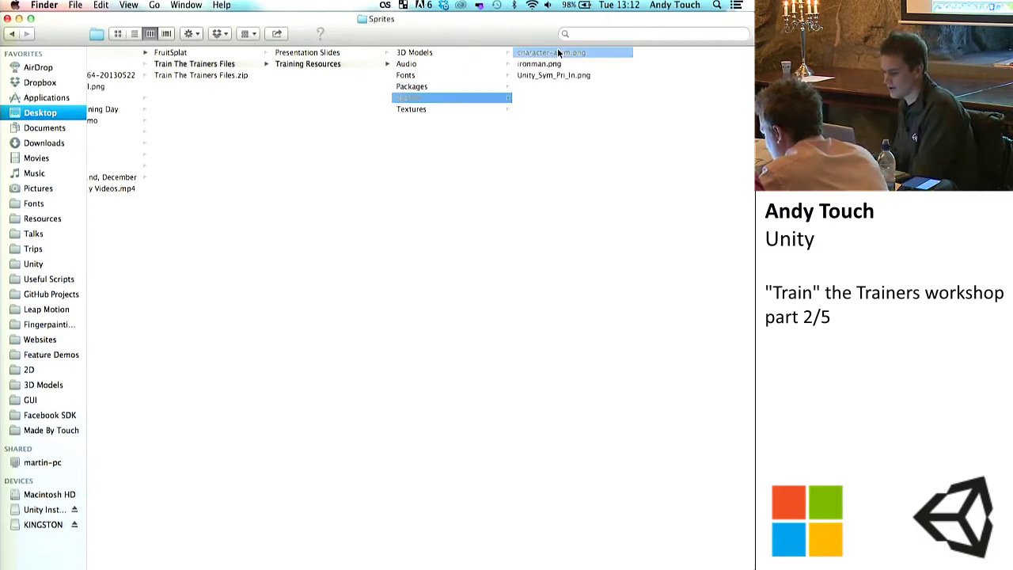
pyautogui.press('space')
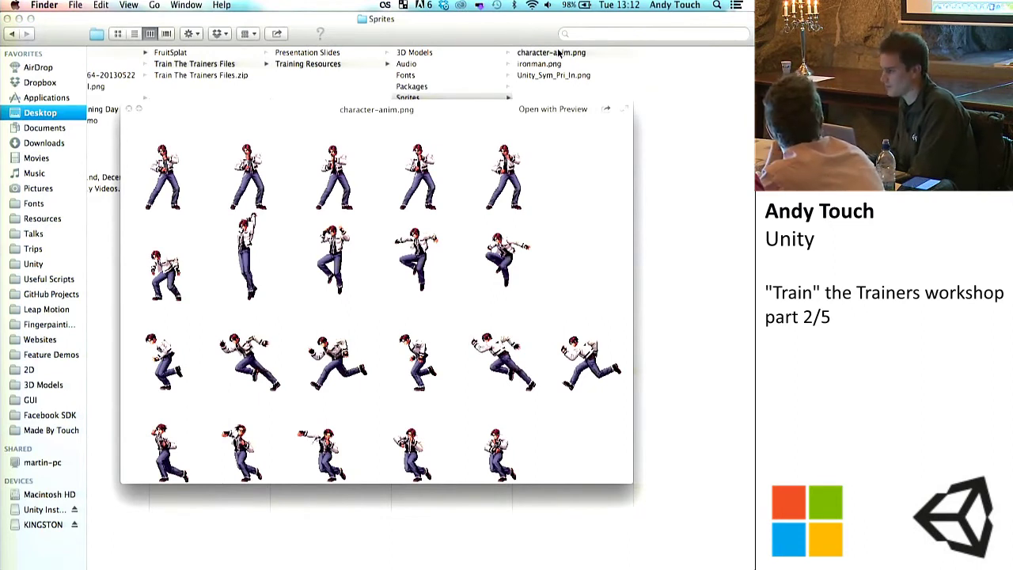
pyautogui.press('Down')
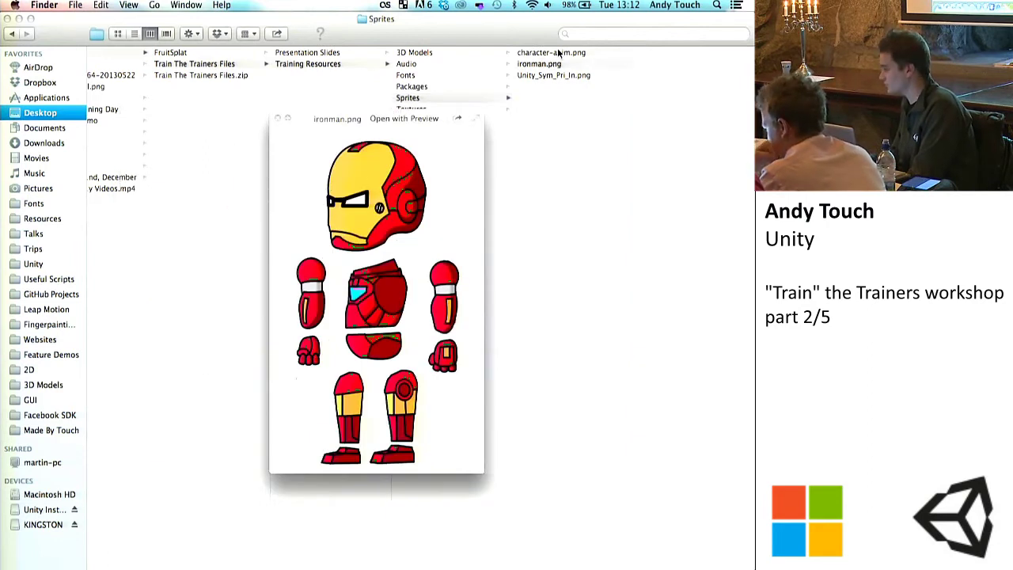
pyautogui.press('Down')
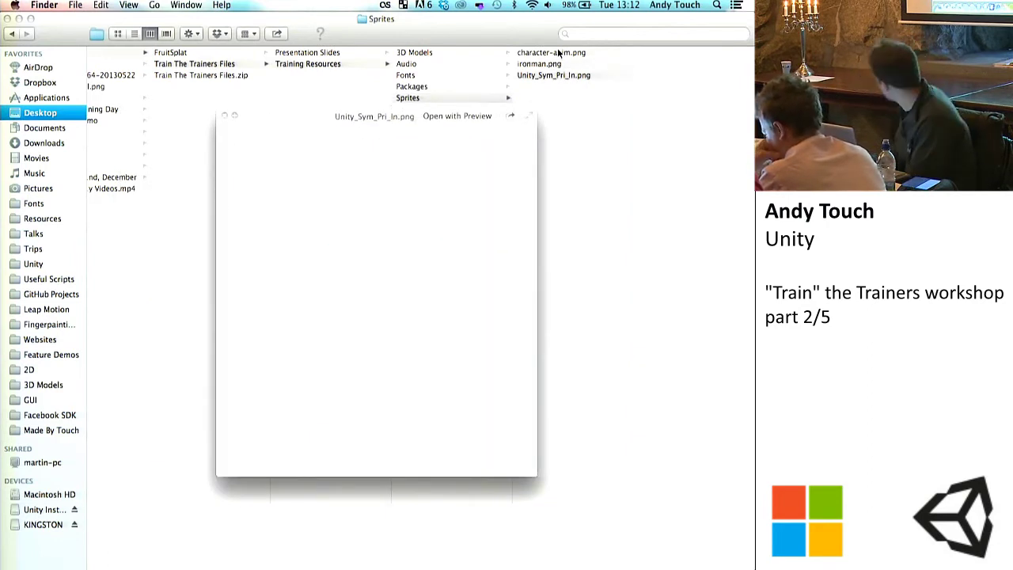
pyautogui.click(223, 117)
# Open the Textures folder and Quick Look crateTex1.jpg.
pyautogui.click(449, 98)
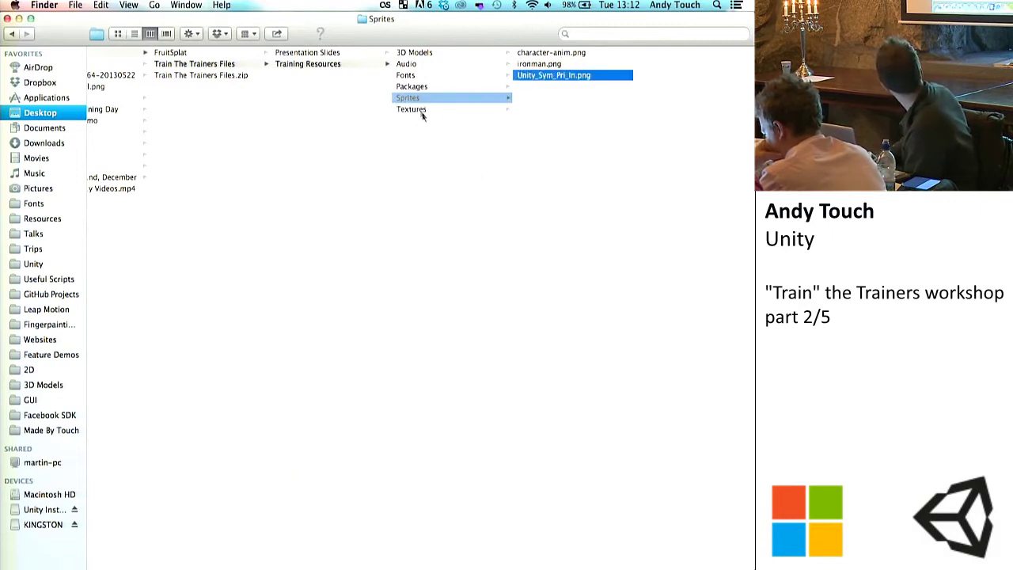
pyautogui.click(451, 107)
pyautogui.click(541, 53)
pyautogui.press('space')
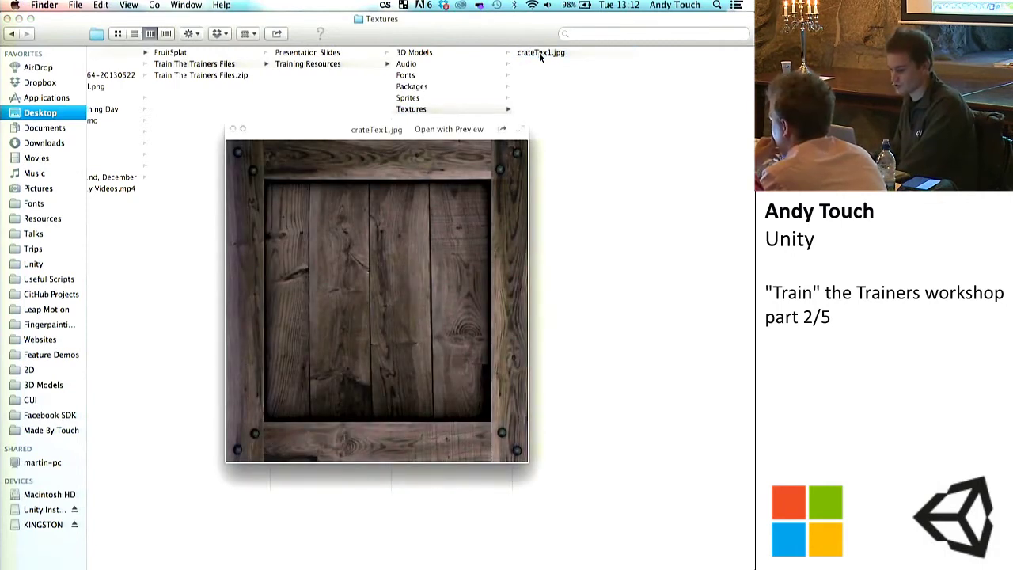
pyautogui.press('space')
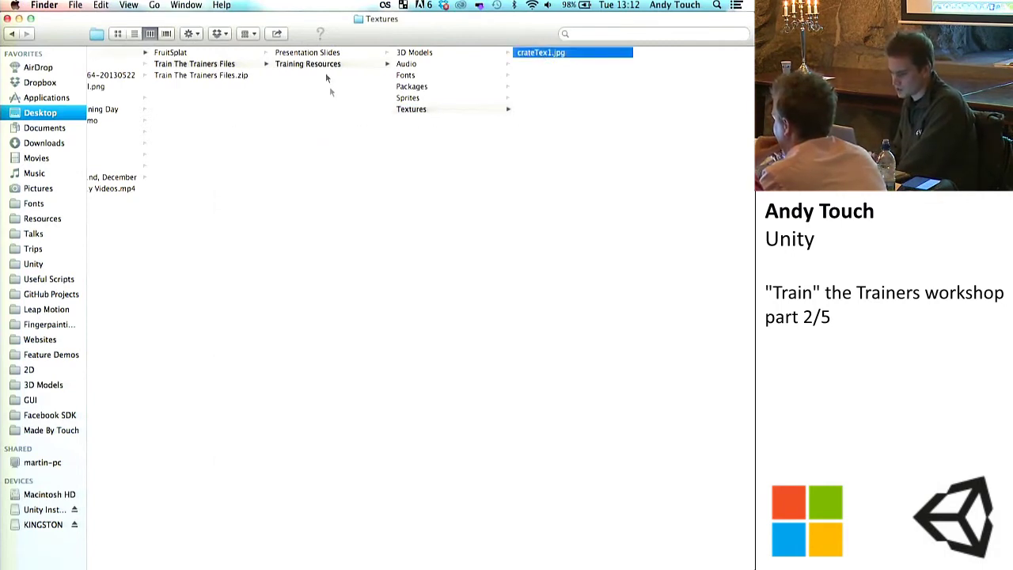
# Collapse the Materials, Prefabs and Scripts folders in Unity's Project panel.
pyautogui.moveTo(352, 28); pyautogui.dragTo(451, 232)
pyautogui.click(76, 538)
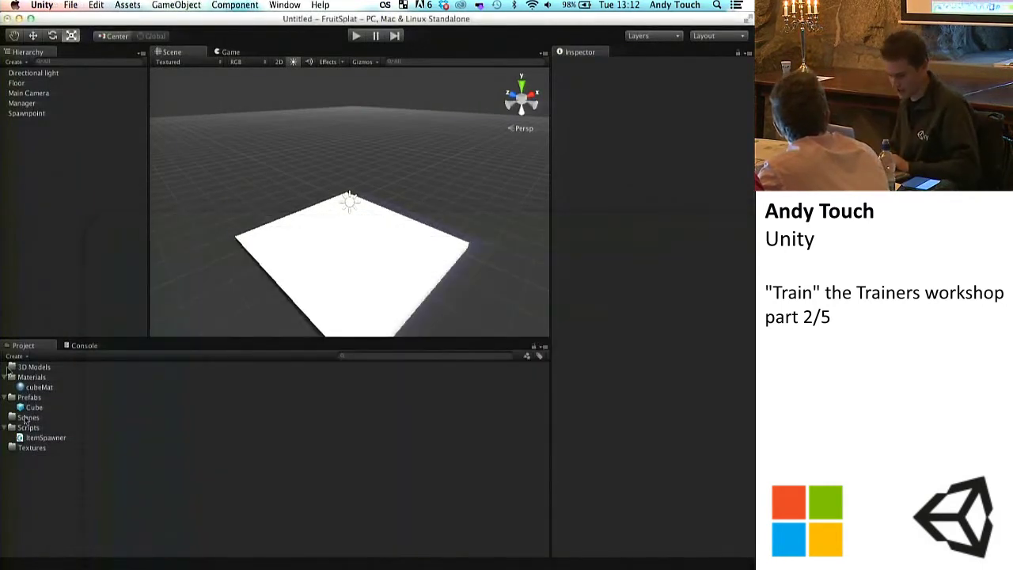
pyautogui.click(7, 378)
pyautogui.click(7, 388)
pyautogui.click(5, 407)
pyautogui.click(31, 376)
pyautogui.click(124, 524)
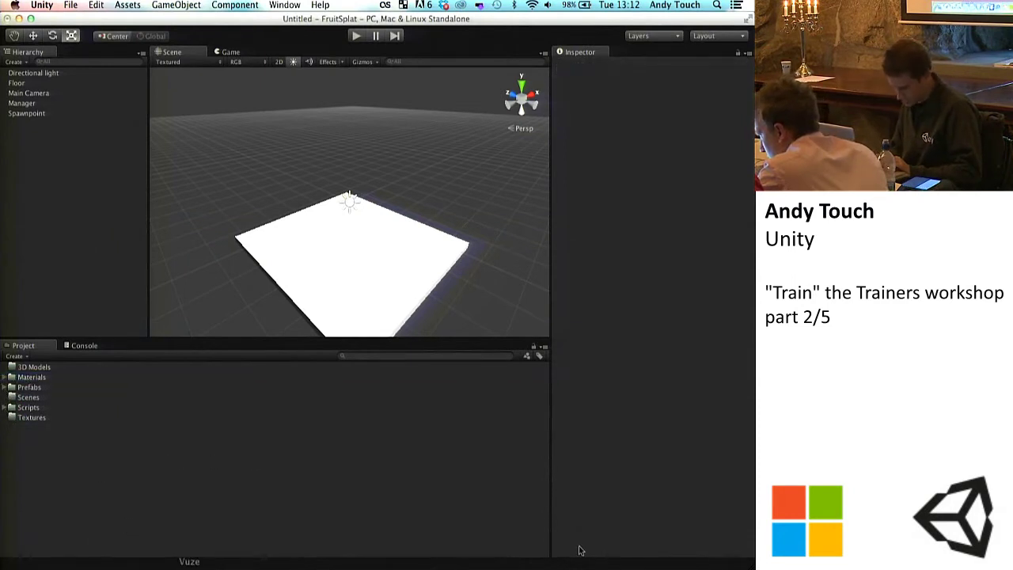
# Import the six Training Resources folders from Finder into the Project panel.
pyautogui.click(26, 568)
pyautogui.moveTo(540, 232); pyautogui.dragTo(588, 119)
pyautogui.click(577, 140)
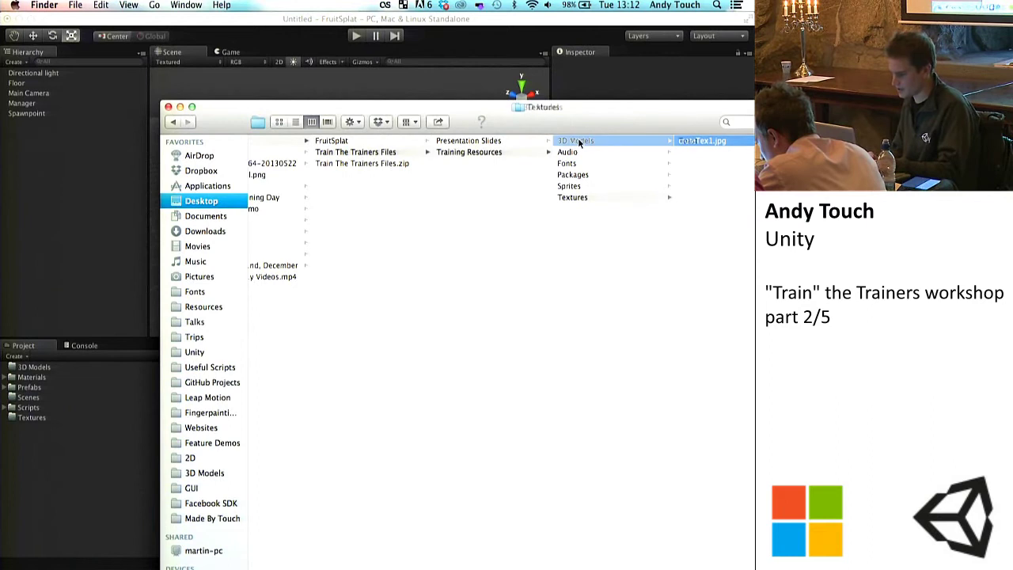
pyautogui.keyDown('shift'); pyautogui.click(570, 198); pyautogui.keyUp('shift')
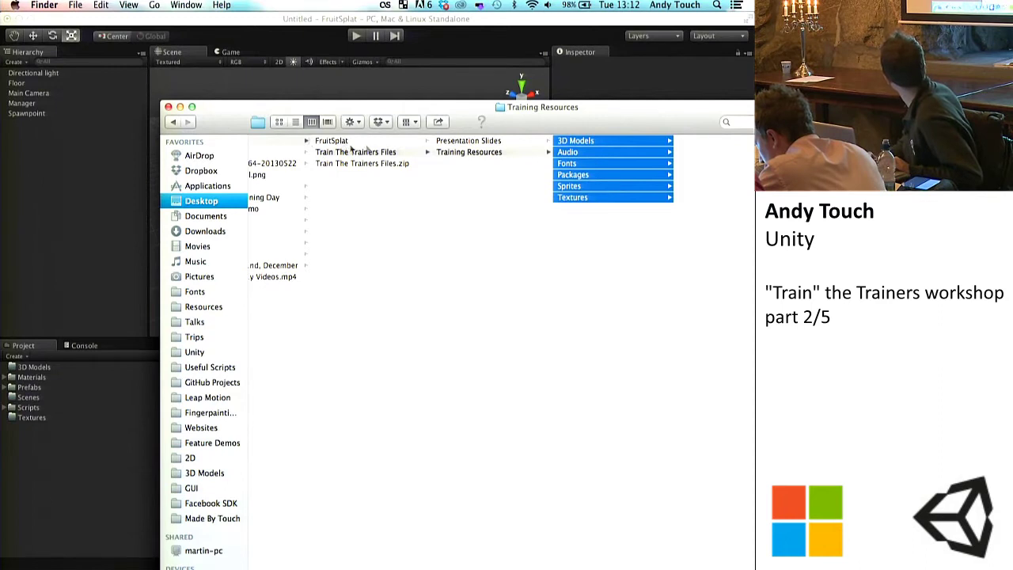
pyautogui.moveTo(576, 165); pyautogui.dragTo(406, 556)
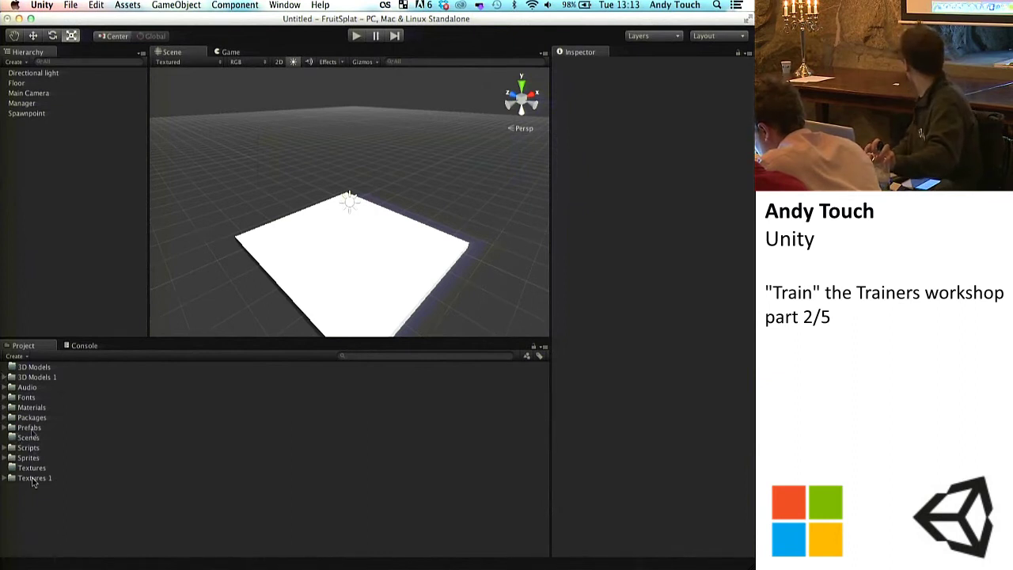
# Delete the original 3D Models folder, keeping 3D Models 1 with Toast.
pyautogui.click(4, 377)
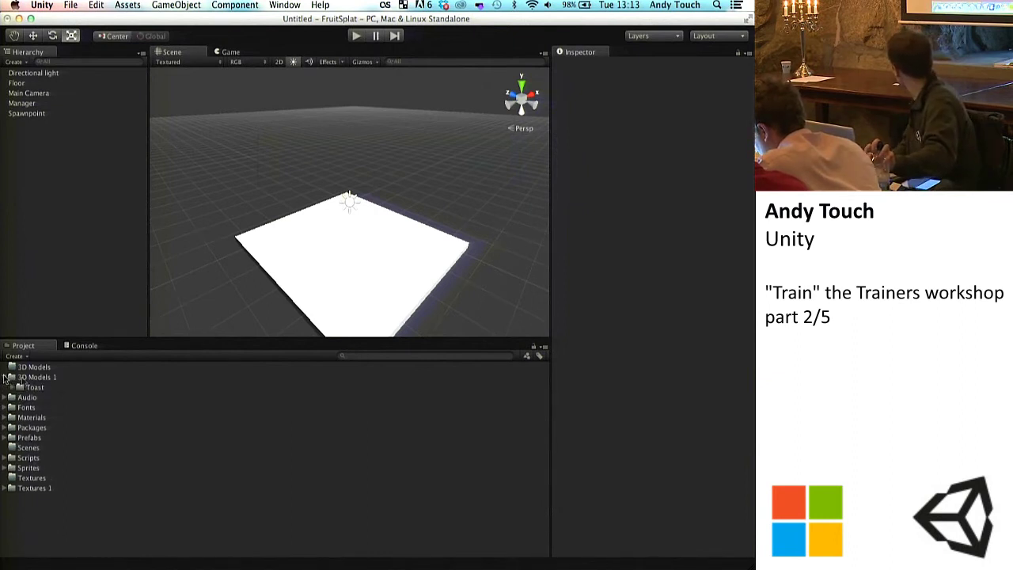
pyautogui.click(5, 378)
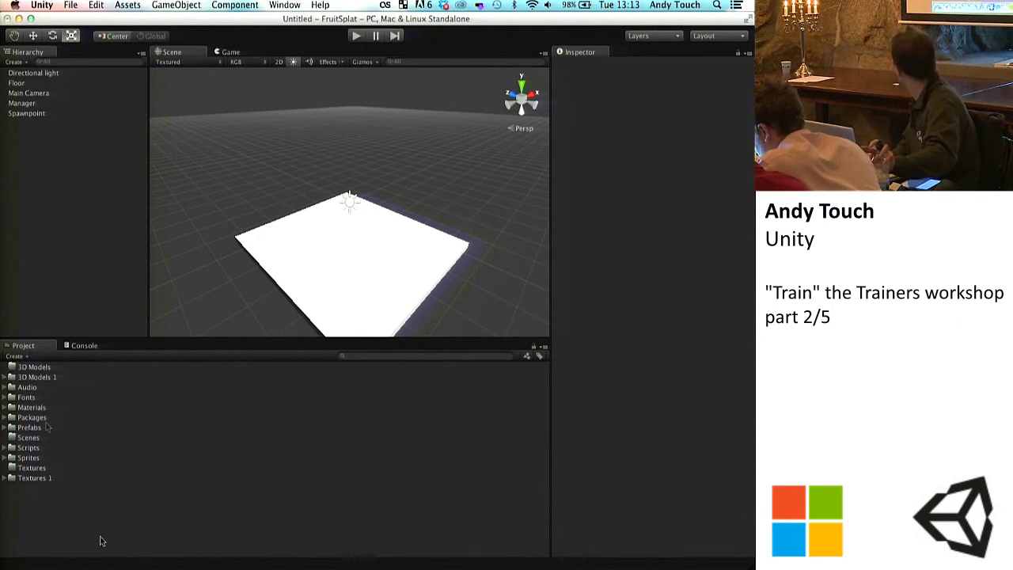
pyautogui.click(30, 367)
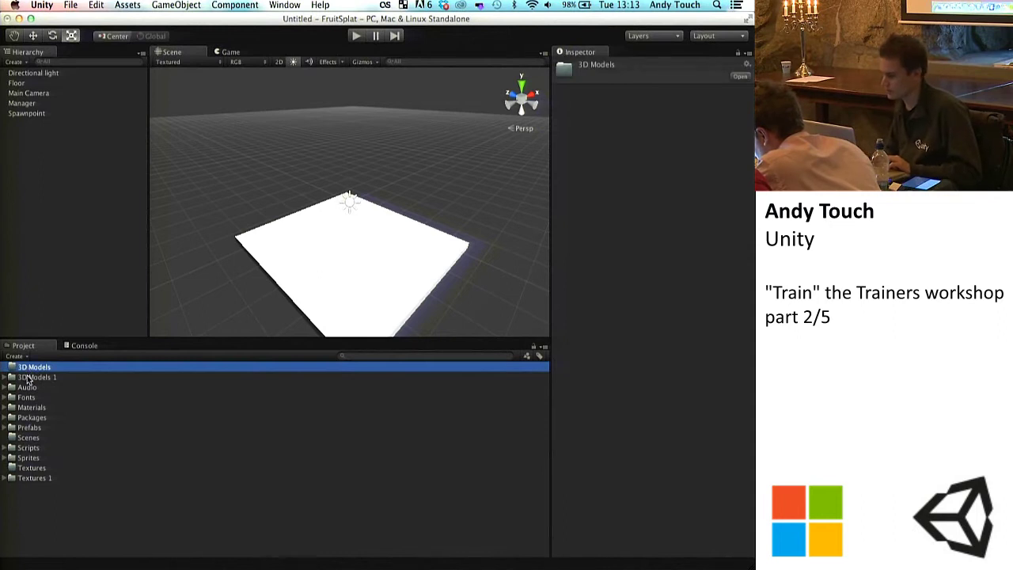
pyautogui.click(28, 377)
pyautogui.click(4, 377)
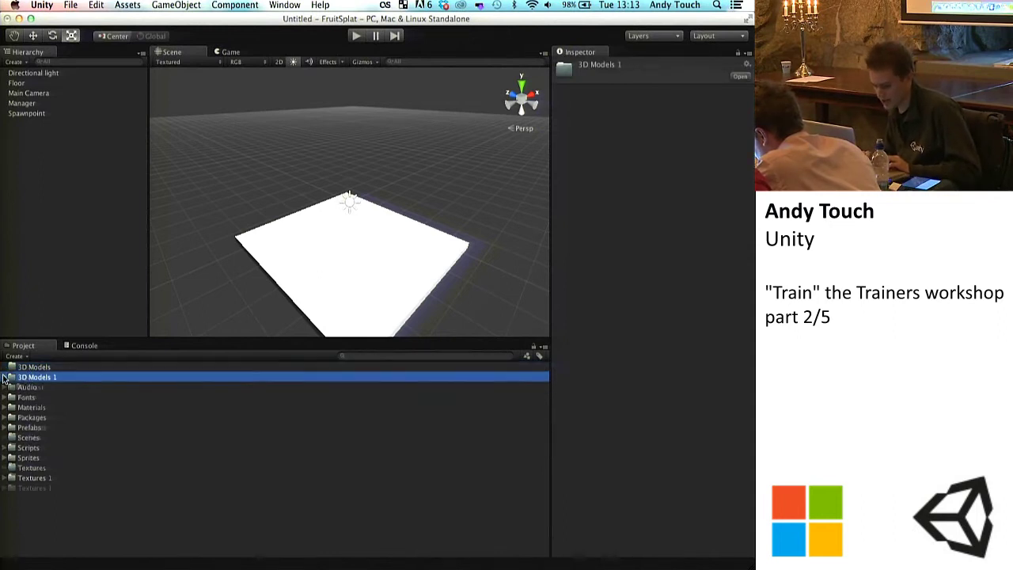
pyautogui.click(3, 378)
pyautogui.rightClick(39, 367)
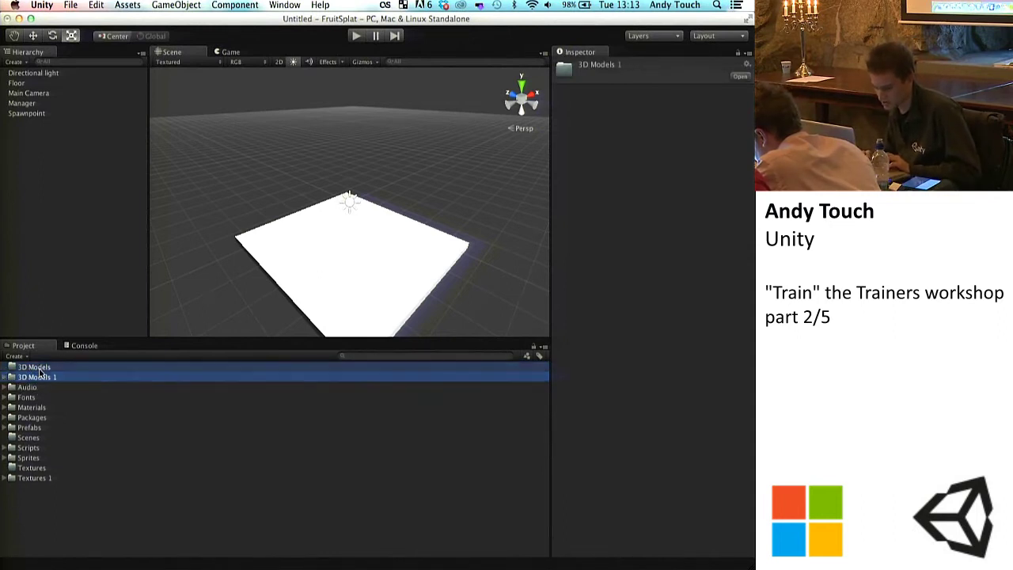
pyautogui.click(63, 410)
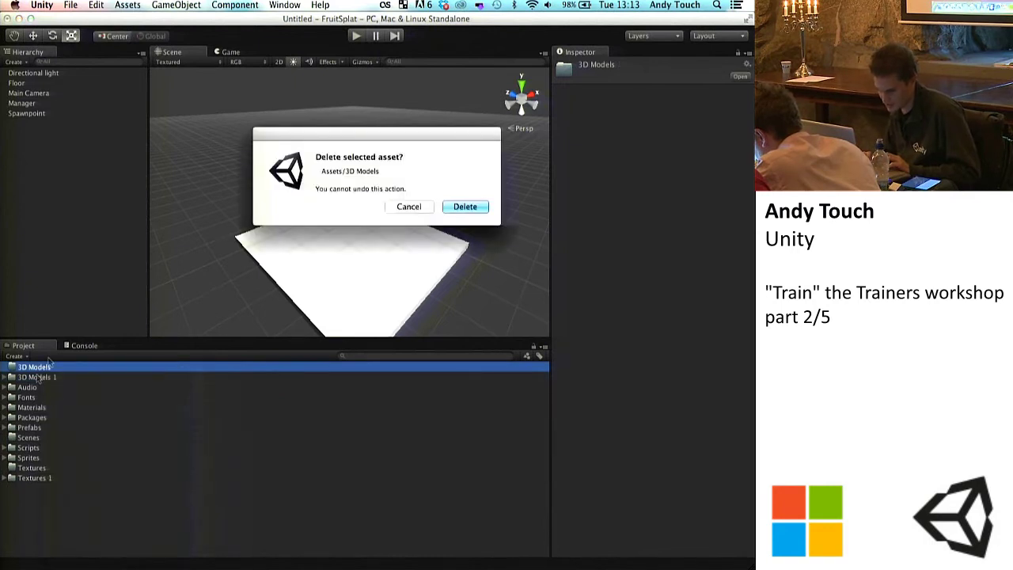
pyautogui.click(446, 207)
# Rename the 3D Models 1 folder to 3D Models.
pyautogui.click(43, 367)
pyautogui.click(60, 368)
pyautogui.press('BackSpace')
pyautogui.press('BackSpace')
pyautogui.press('Return')
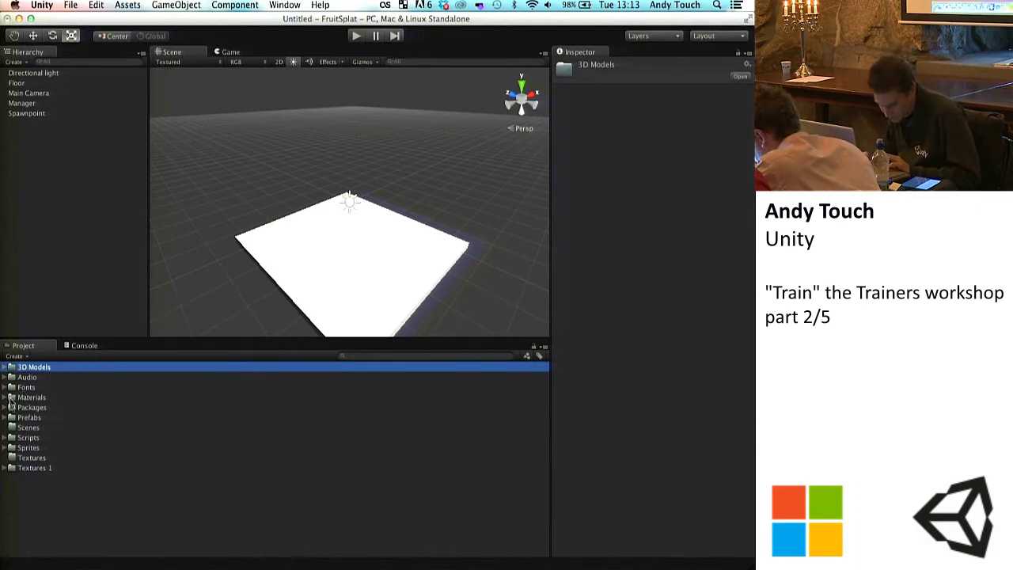
# Check the Scripts, Sprites and Textures 1 folders, then delete the old Textures folder.
pyautogui.click(14, 428)
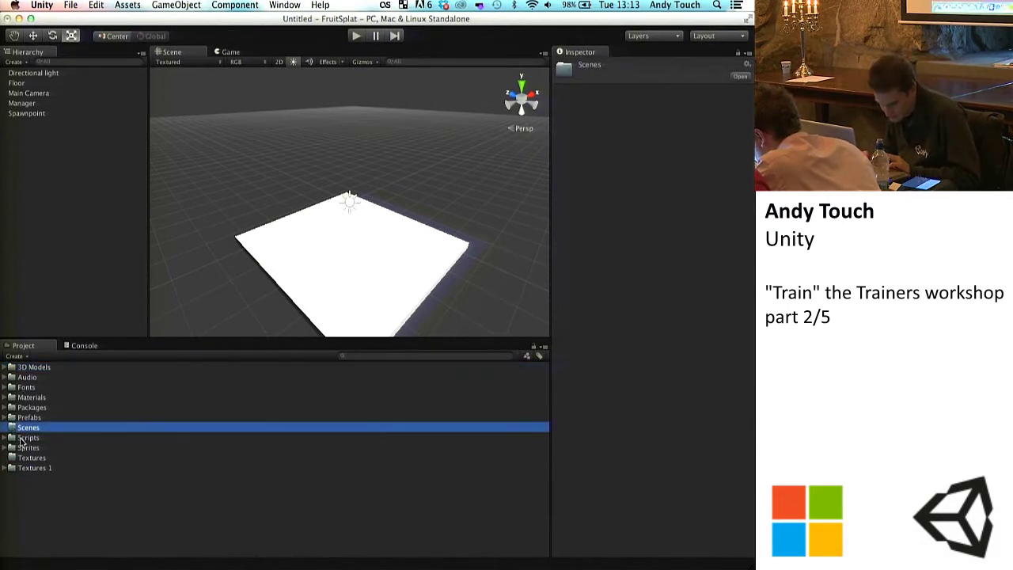
pyautogui.click(22, 439)
pyautogui.click(6, 439)
pyautogui.click(5, 439)
pyautogui.click(5, 448)
pyautogui.click(4, 448)
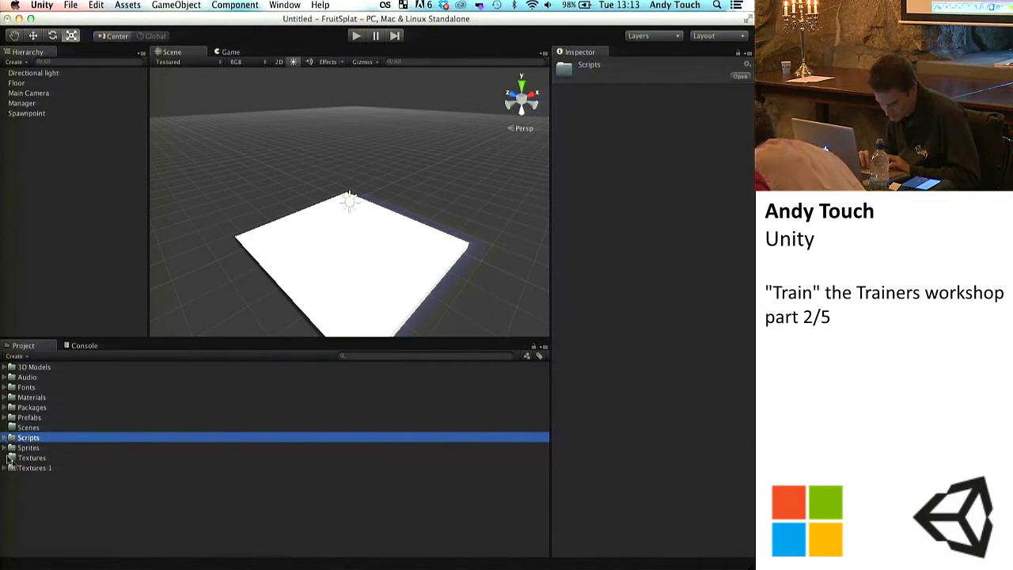
pyautogui.click(6, 468)
pyautogui.click(33, 468)
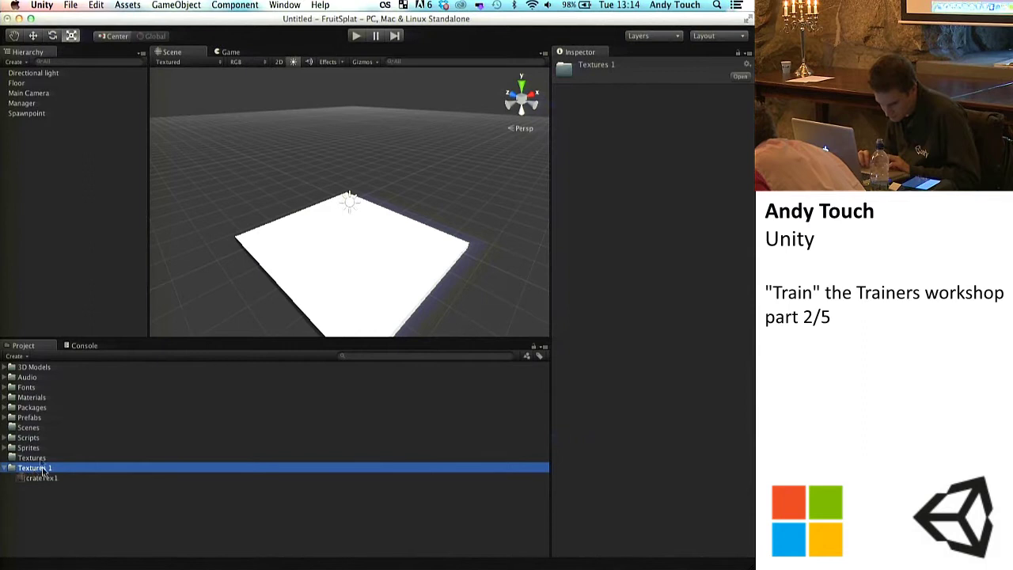
pyautogui.click(32, 457)
pyautogui.rightClick(37, 457)
pyautogui.click(63, 419)
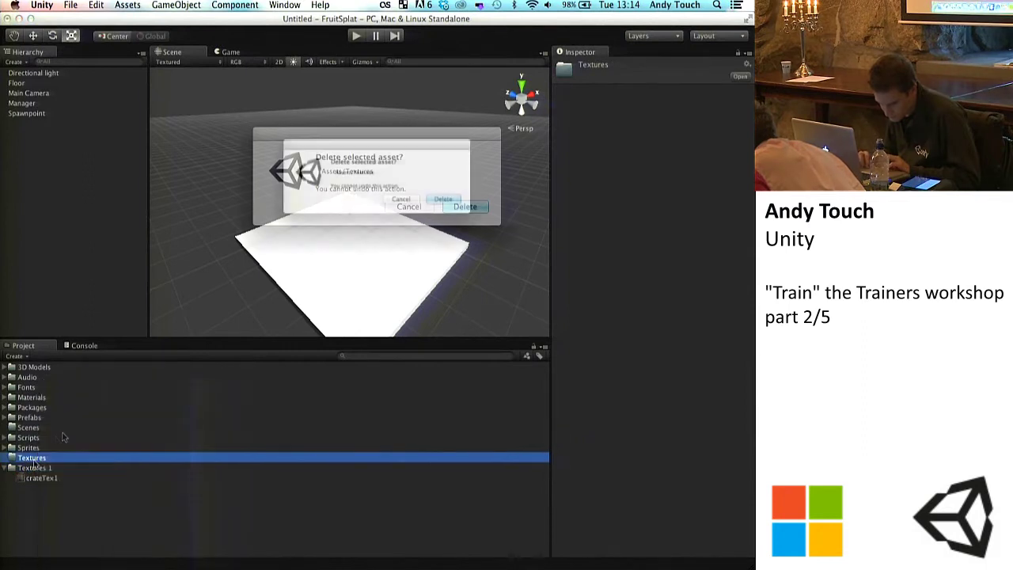
pyautogui.press('Return')
# Rename Textures 1 to Textures and collapse it.
pyautogui.rightClick(47, 459)
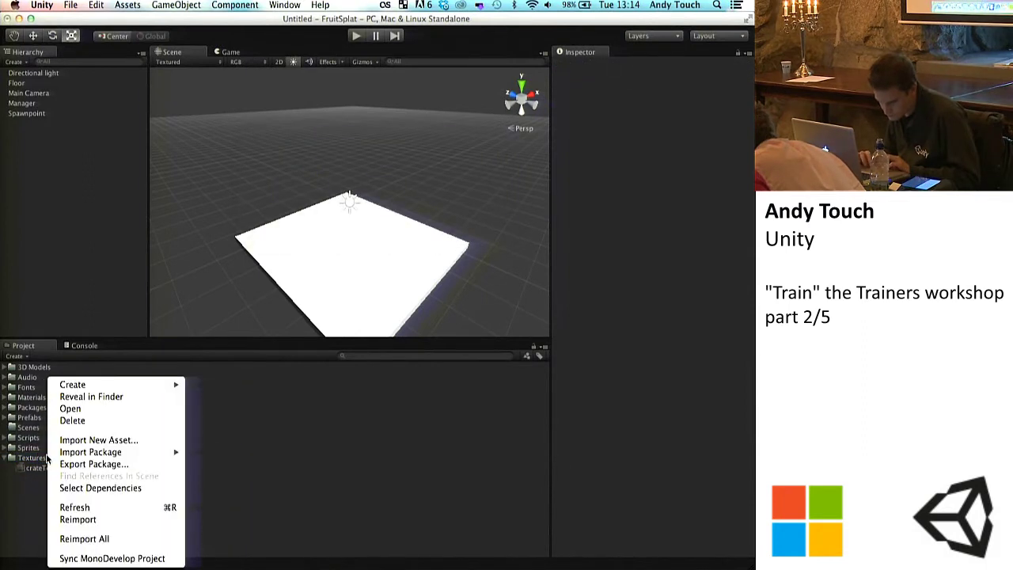
pyautogui.click(33, 459)
pyautogui.press('Return')
pyautogui.press('Right')
pyautogui.press('BackSpace')
pyautogui.press('BackSpace')
pyautogui.press('Return')
pyautogui.click(4, 459)
pyautogui.click(145, 518)
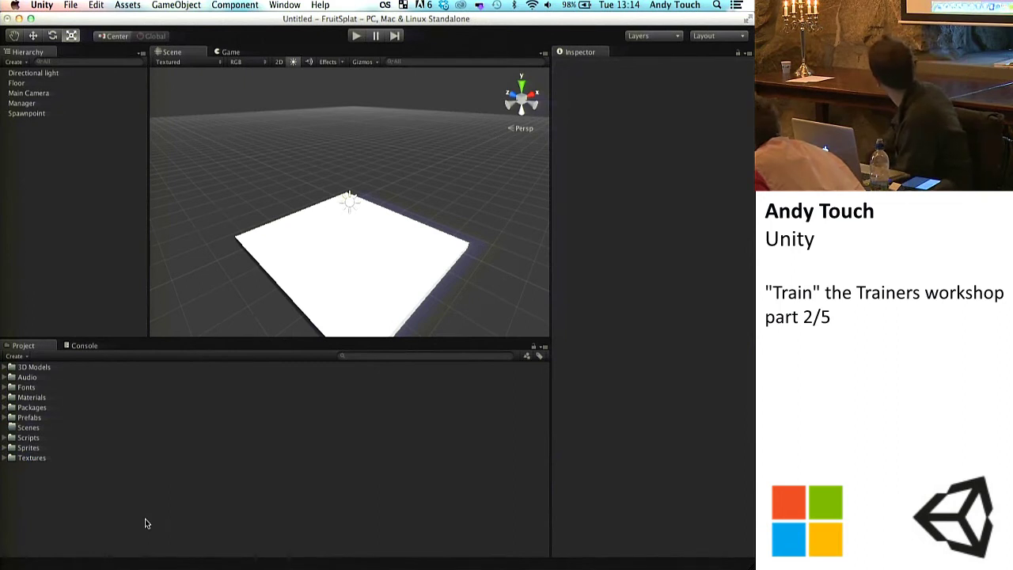
# Save the scene as CubeSpawner in the Assets/Scenes folder using Save Scene as.
pyautogui.click(71, 5)
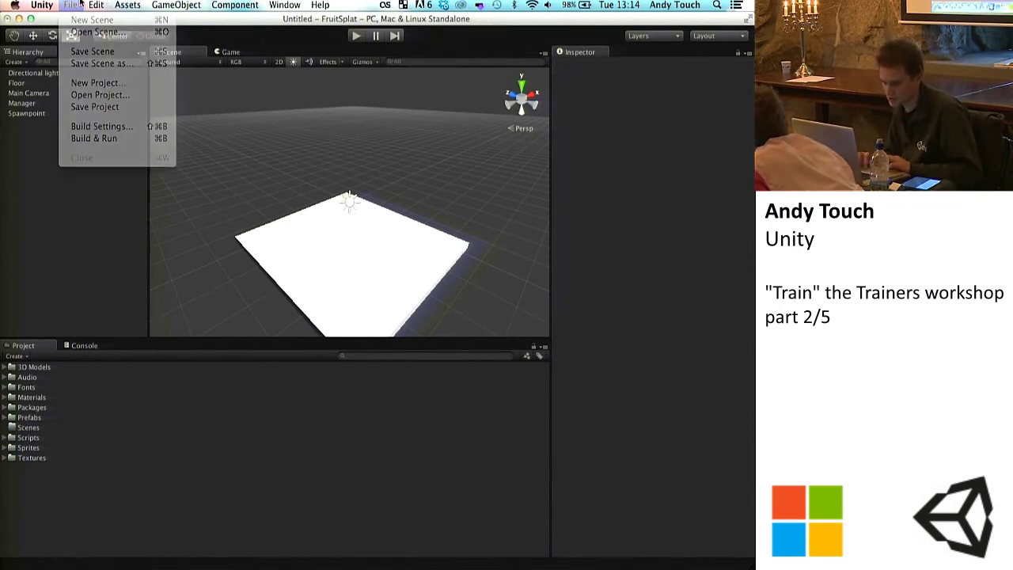
pyautogui.click(102, 63)
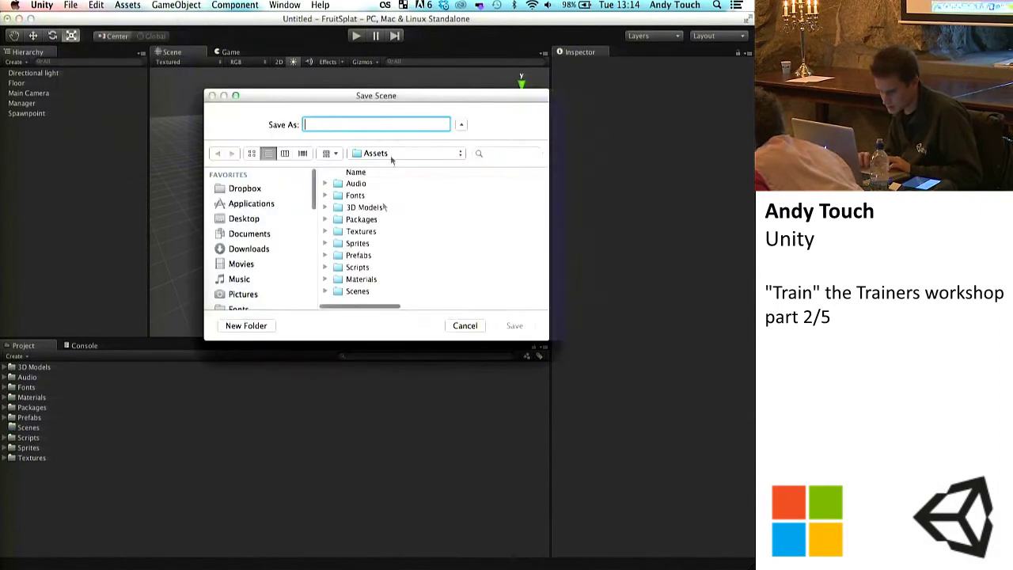
pyautogui.doubleClick(356, 291)
pyautogui.click(347, 123)
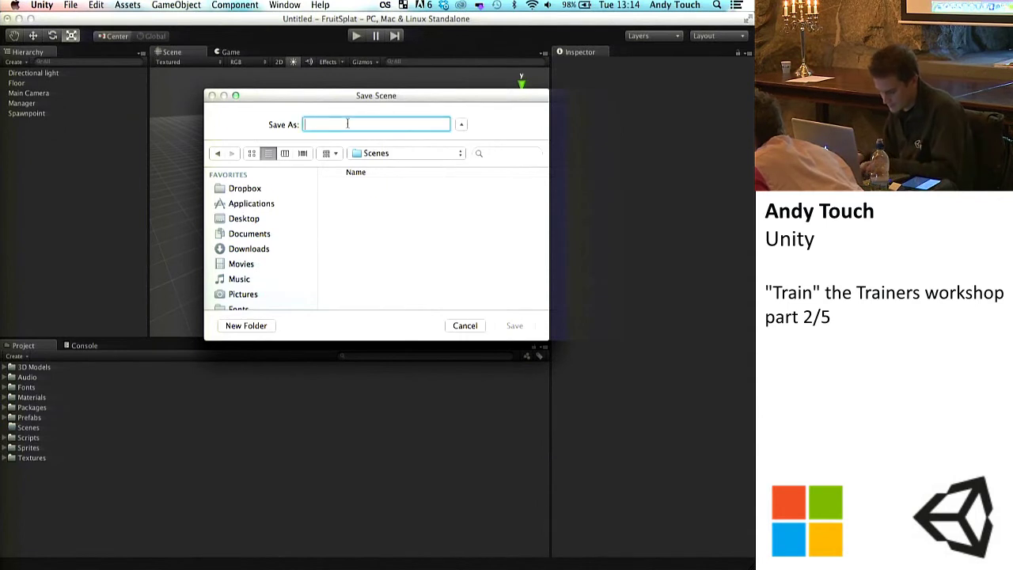
pyautogui.write('CubeSpaw')
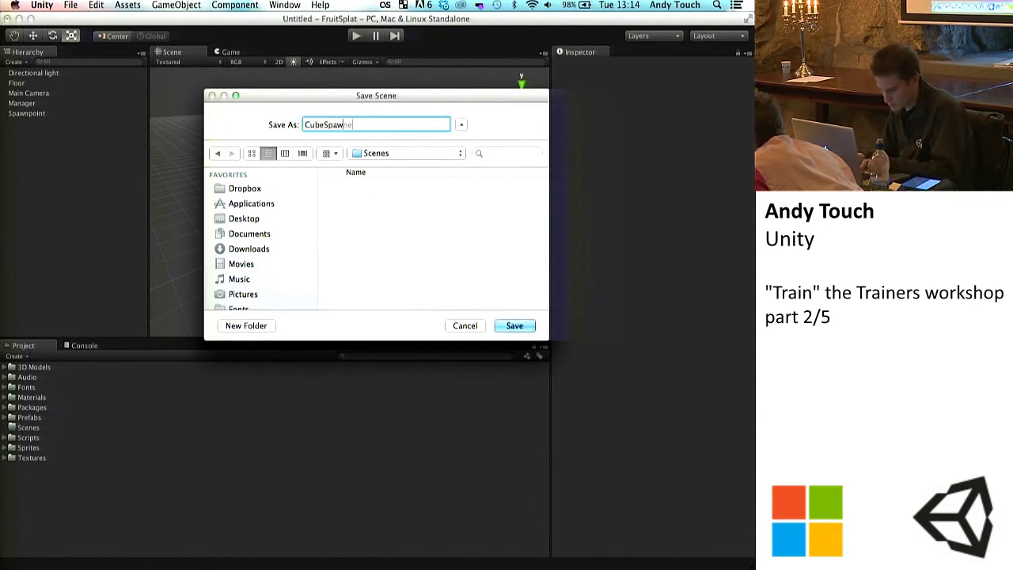
pyautogui.write('ner')
pyautogui.press('Return')
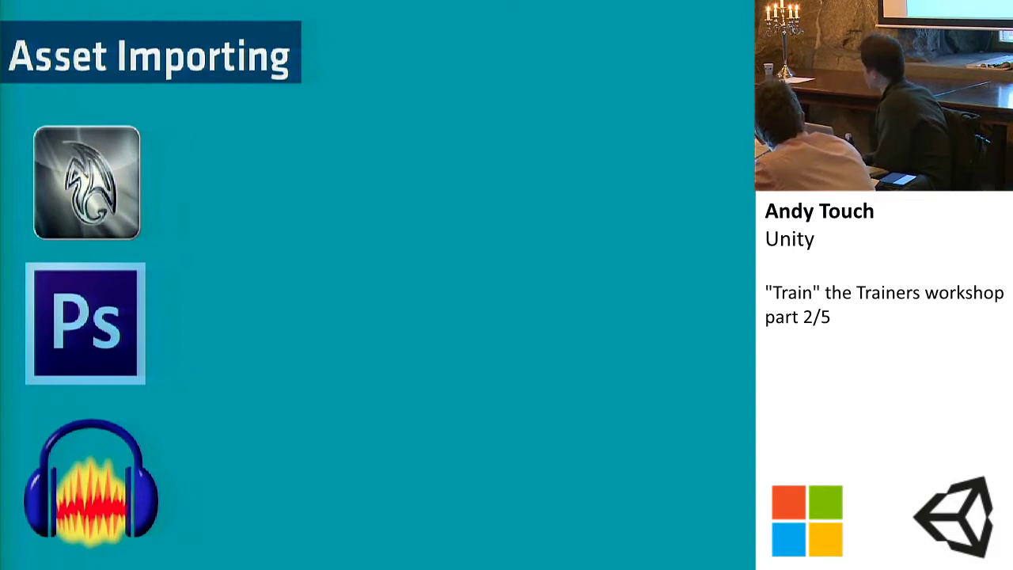
# Advance the slides through Asset Importing and Material Building to the RV photo.
pyautogui.press('Right')
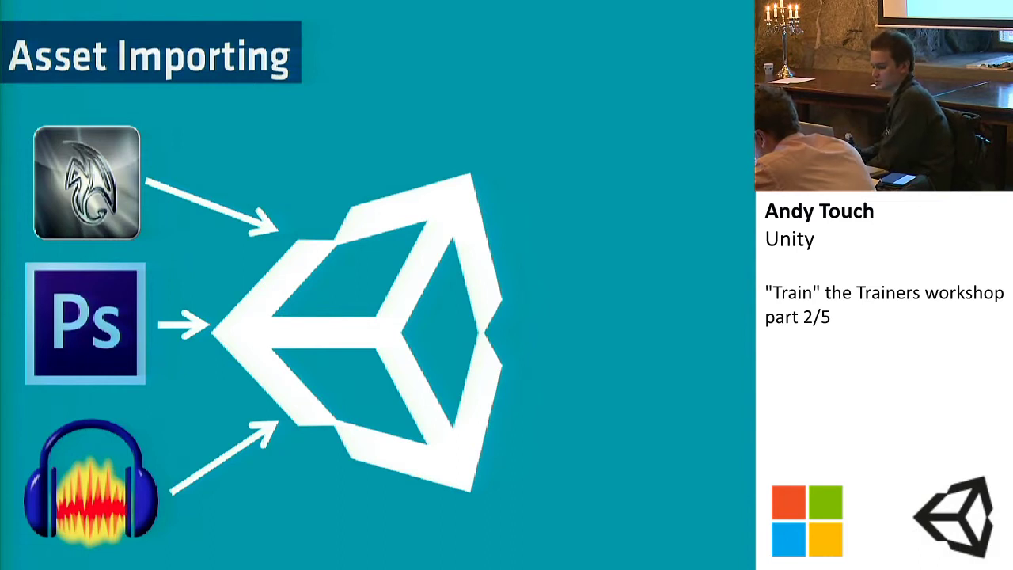
pyautogui.press('Right')
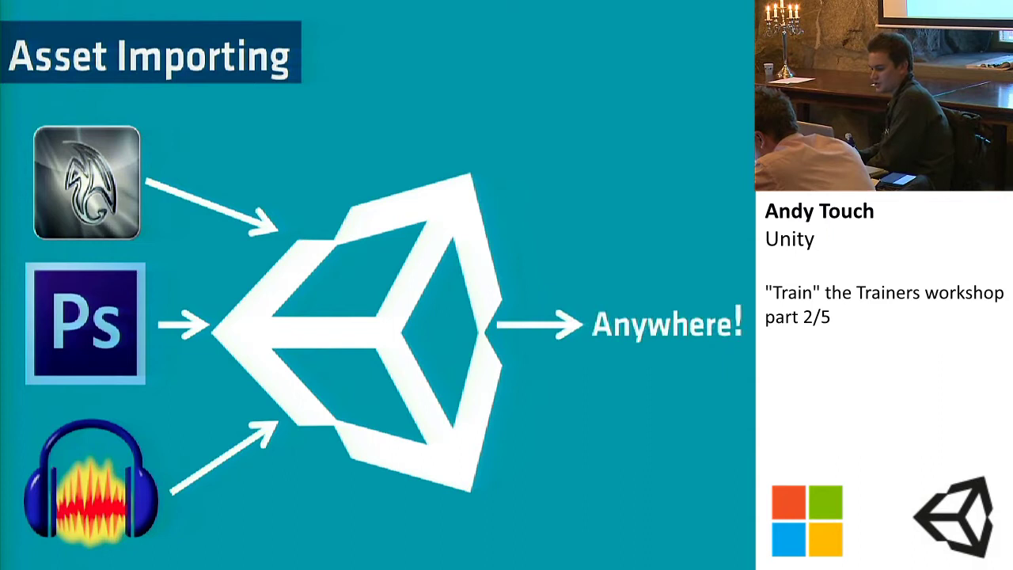
pyautogui.press('Right')
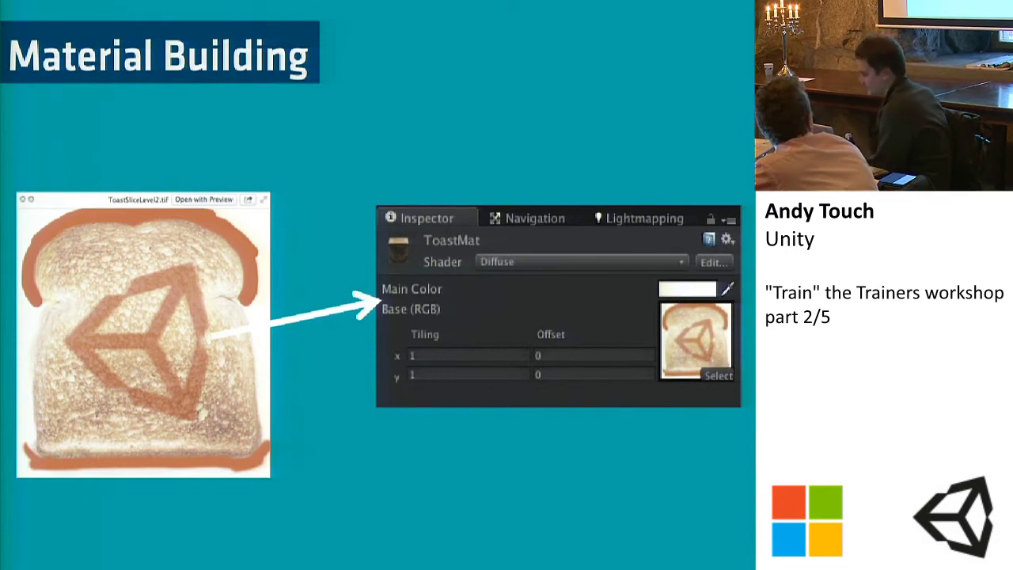
pyautogui.press('Right')
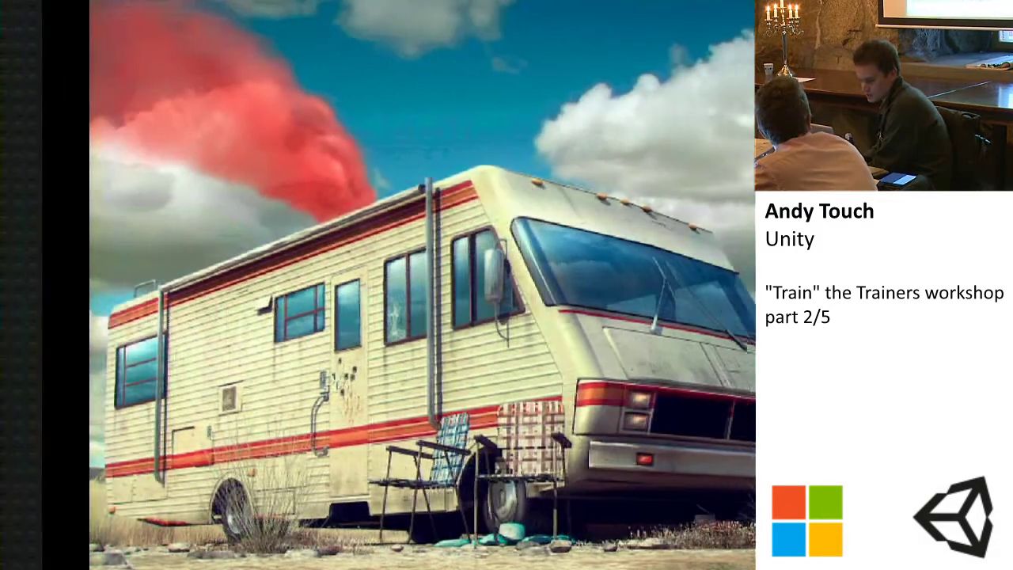
# Back in a maximized Unity, expand 3D Models > Toast and select ToastSliceTex, then the ToastSlice model.
pyautogui.press('super+Tab')
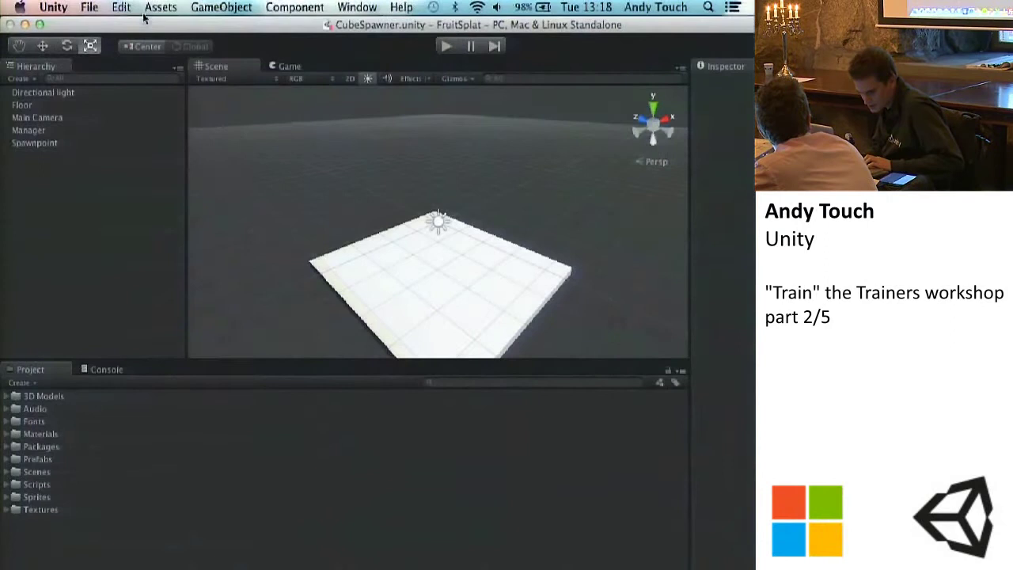
pyautogui.doubleClick(420, 25)
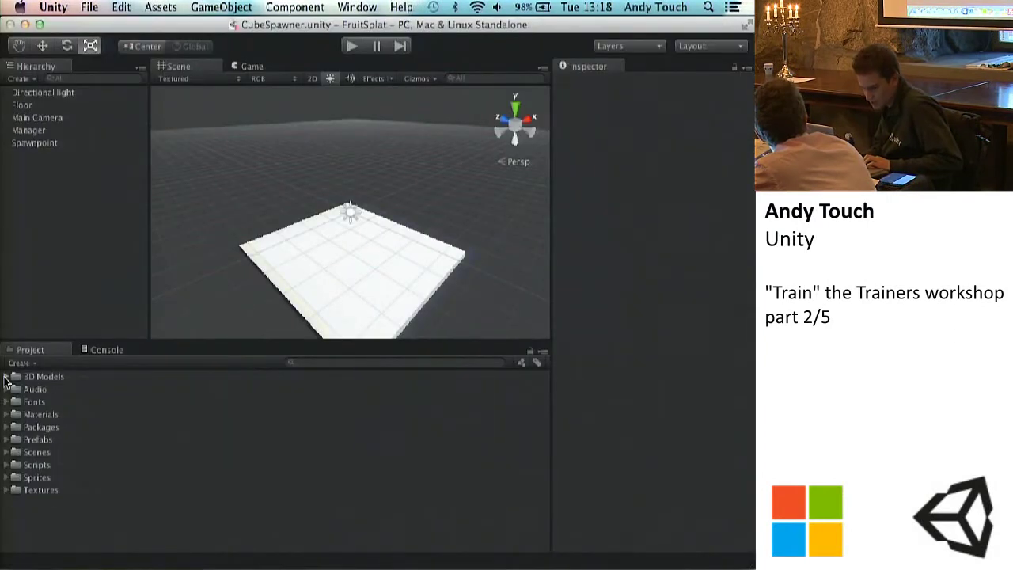
pyautogui.click(5, 376)
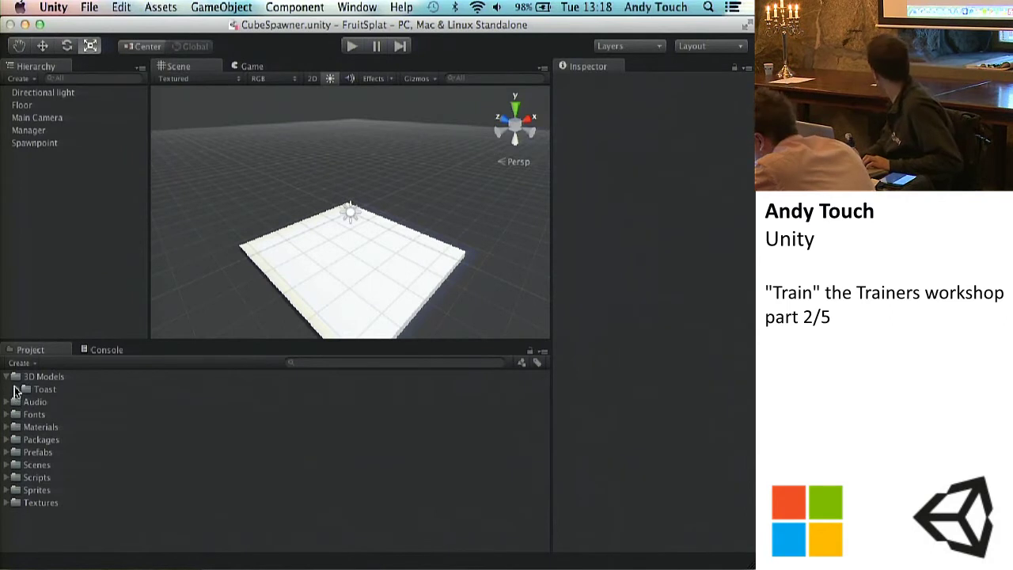
pyautogui.click(16, 389)
pyautogui.click(26, 425)
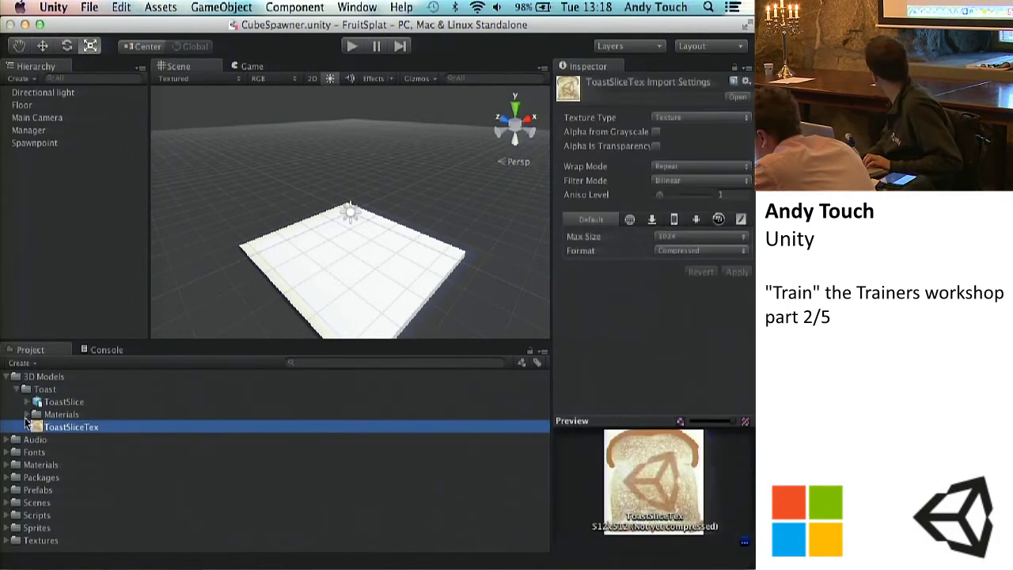
pyautogui.click(56, 401)
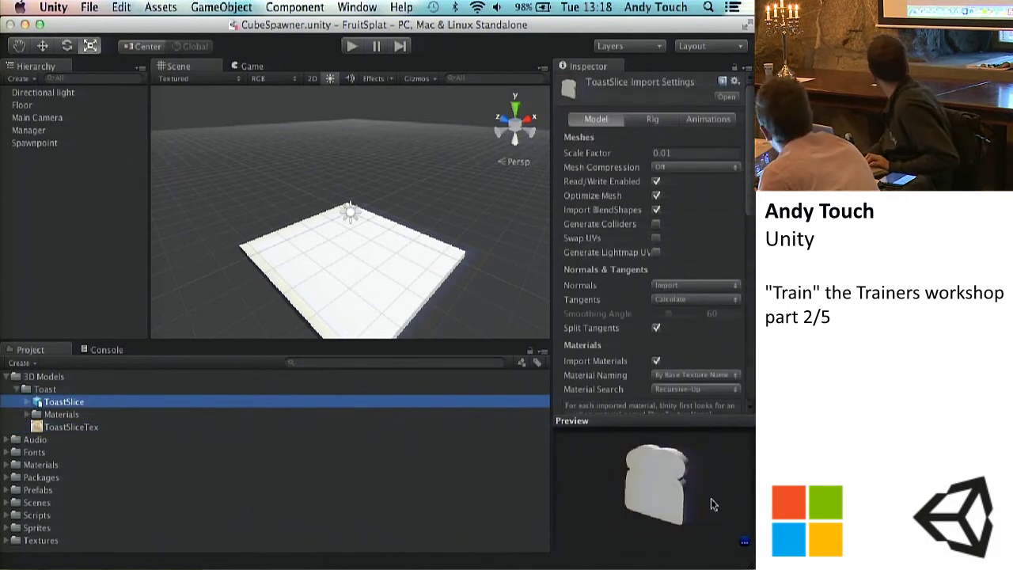
# Enlarge the model Preview pane and rotate the toast to a side view.
pyautogui.click(629, 412)
pyautogui.moveTo(659, 253); pyautogui.dragTo(659, 257)
pyautogui.moveTo(681, 395); pyautogui.dragTo(572, 411)
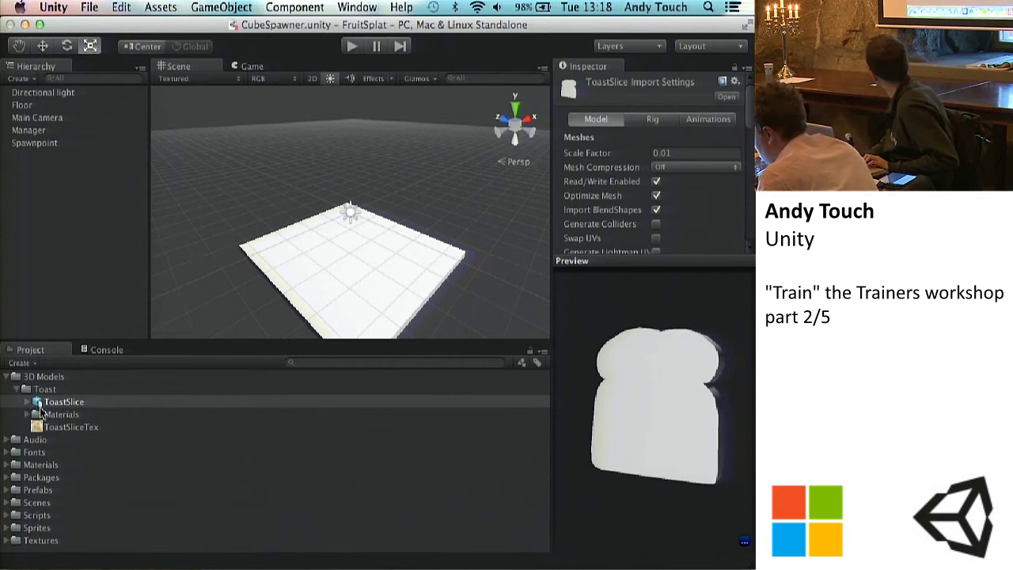
pyautogui.moveTo(663, 458)
pyautogui.mouseDown()
pyautogui.moveTo(698, 416)
pyautogui.moveTo(551, 382)
pyautogui.moveTo(682, 472)
pyautogui.moveTo(648, 459)
pyautogui.moveTo(576, 534)
pyautogui.moveTo(657, 432)
pyautogui.moveTo(606, 397)
pyautogui.moveTo(617, 400)
pyautogui.mouseUp()
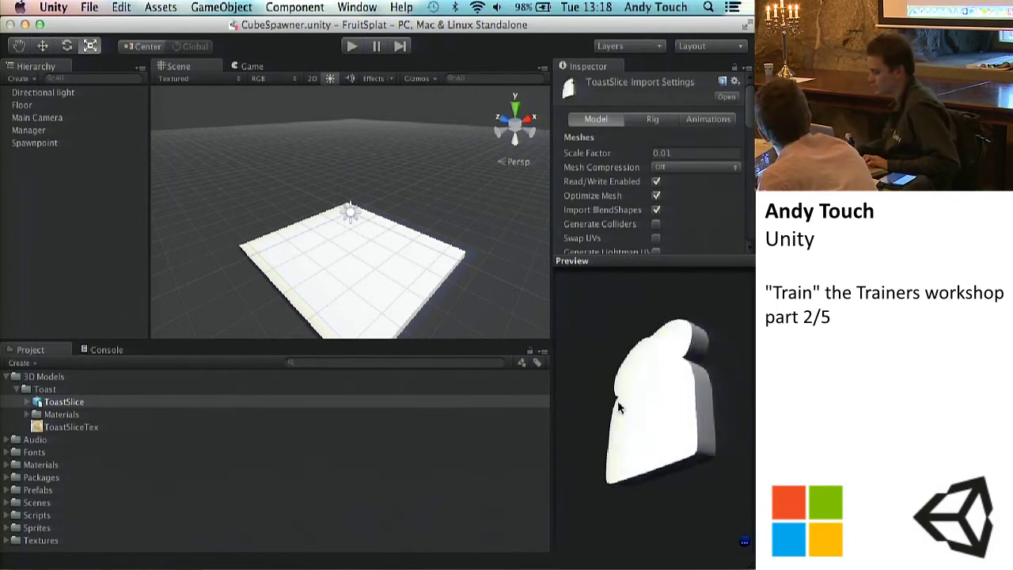
# Inspect the ToastSlice model's mesh (212 vertices) and ToastSliceAvatar, then collapse its parts.
pyautogui.click(27, 406)
pyautogui.click(27, 403)
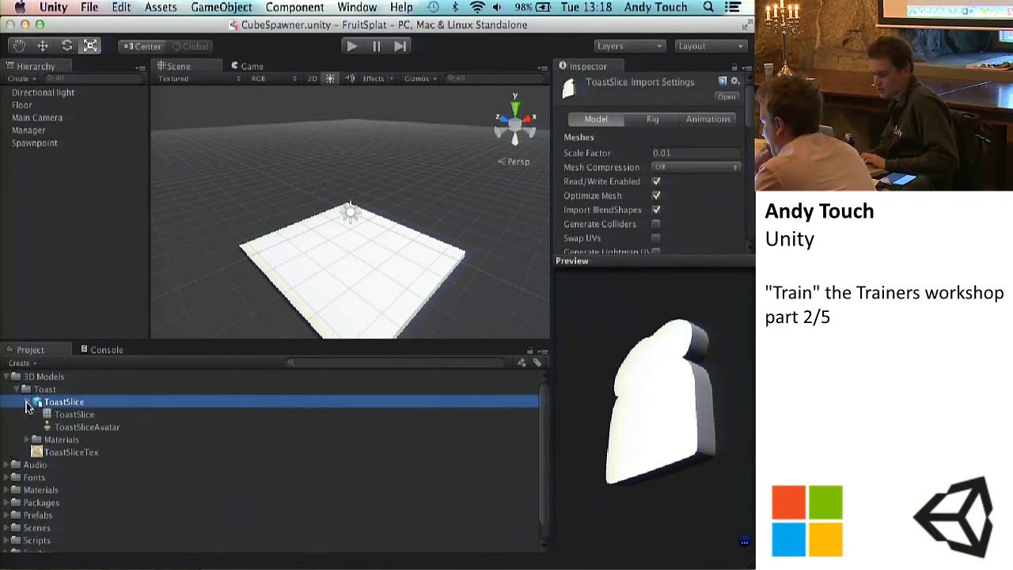
pyautogui.click(73, 414)
pyautogui.moveTo(687, 423); pyautogui.dragTo(509, 372)
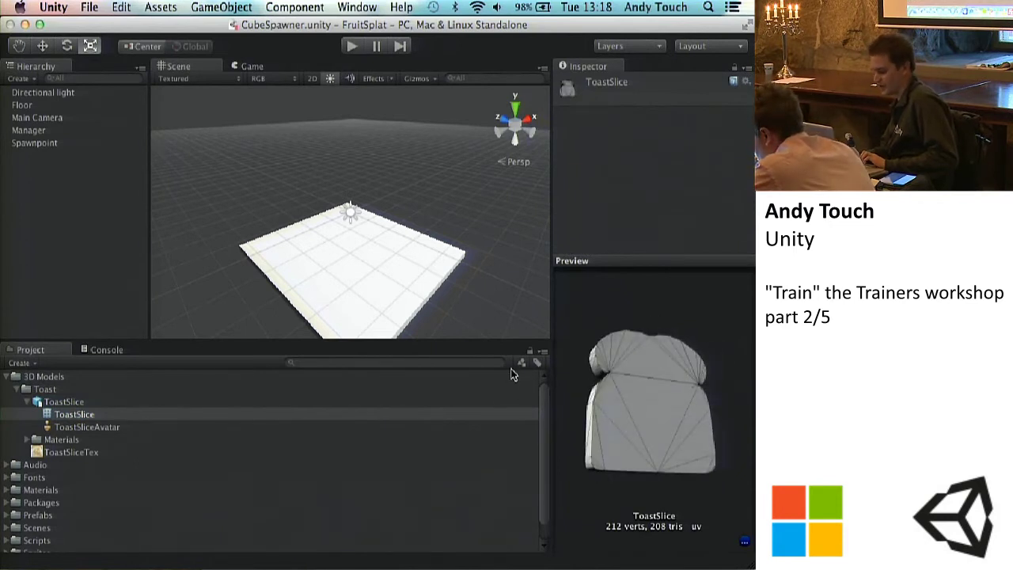
pyautogui.click(86, 428)
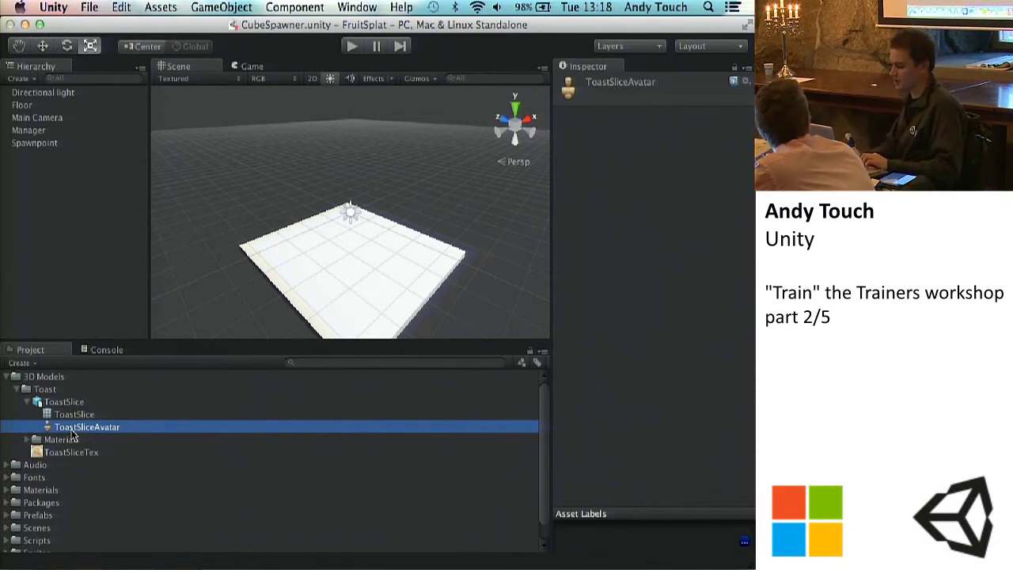
pyautogui.click(73, 414)
pyautogui.moveTo(589, 375); pyautogui.dragTo(561, 299)
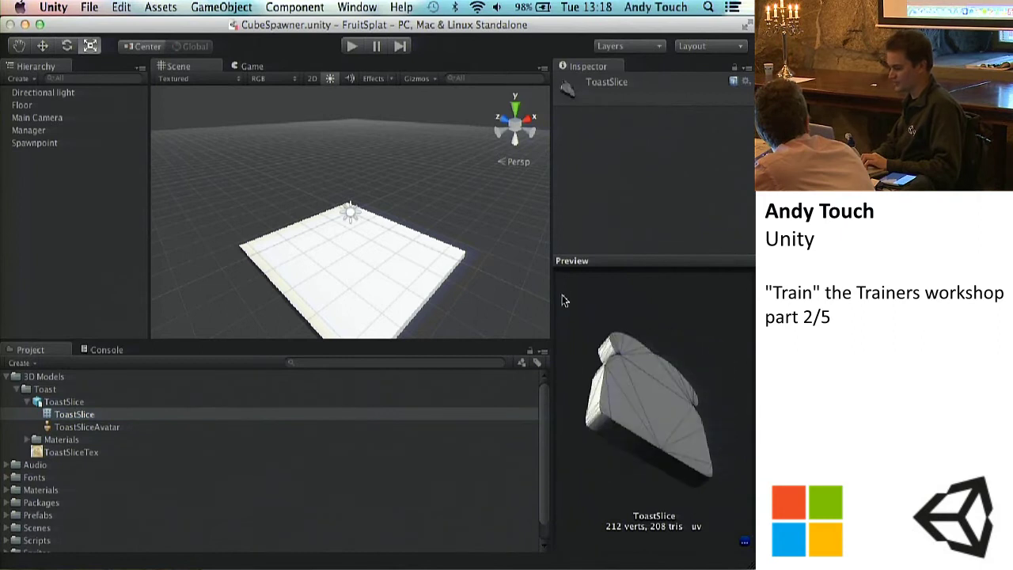
pyautogui.click(57, 404)
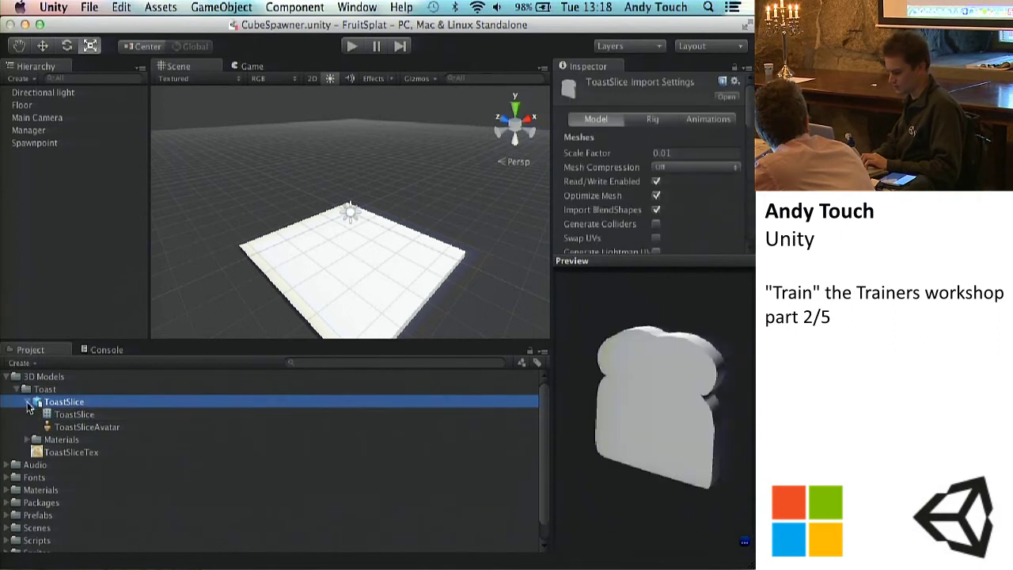
pyautogui.click(28, 403)
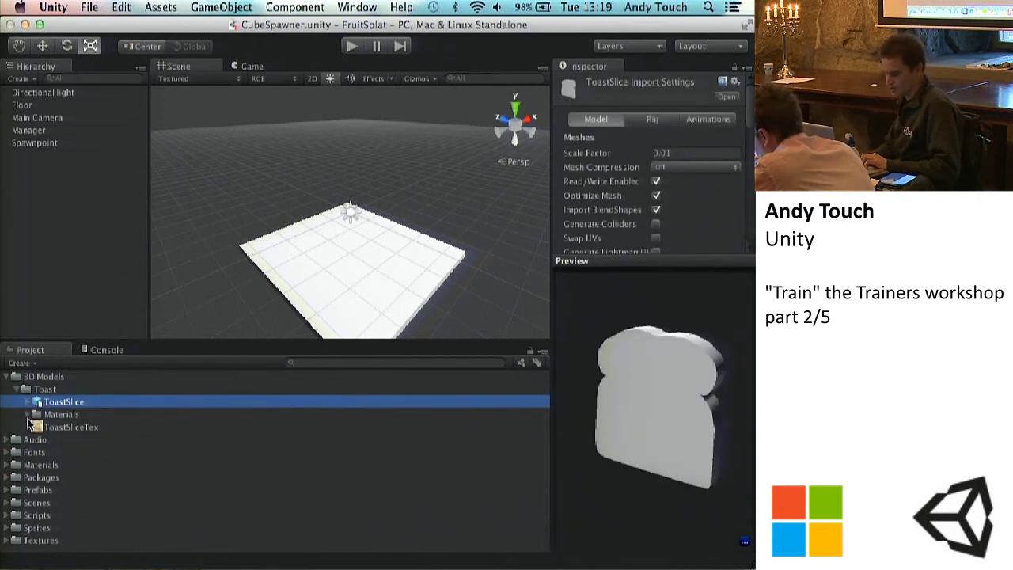
# Show ToastSliceTex's import settings with a smaller preview, and expand the Toast Materials folder.
pyautogui.click(58, 427)
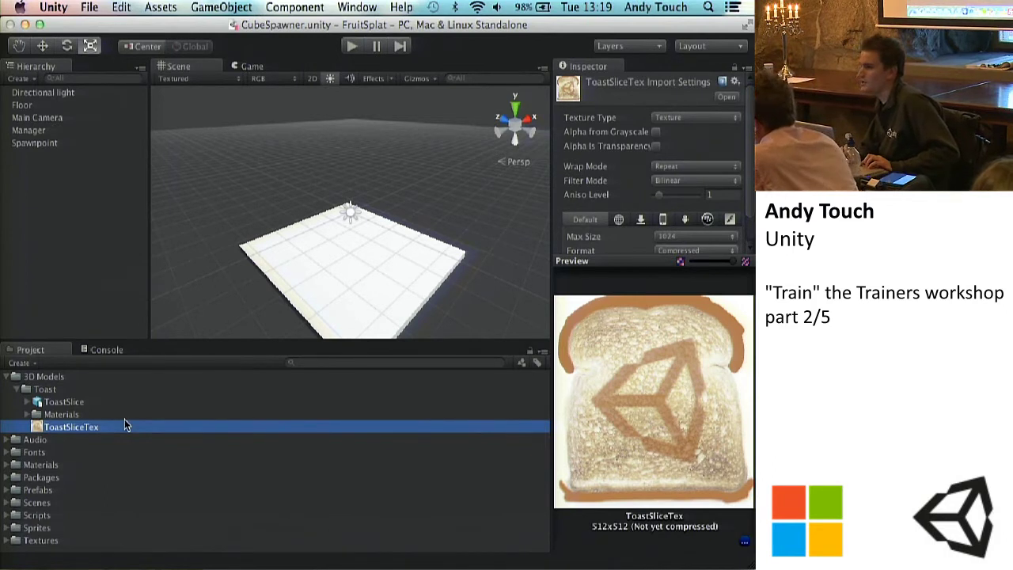
pyautogui.press('Return')
pyautogui.press('Return')
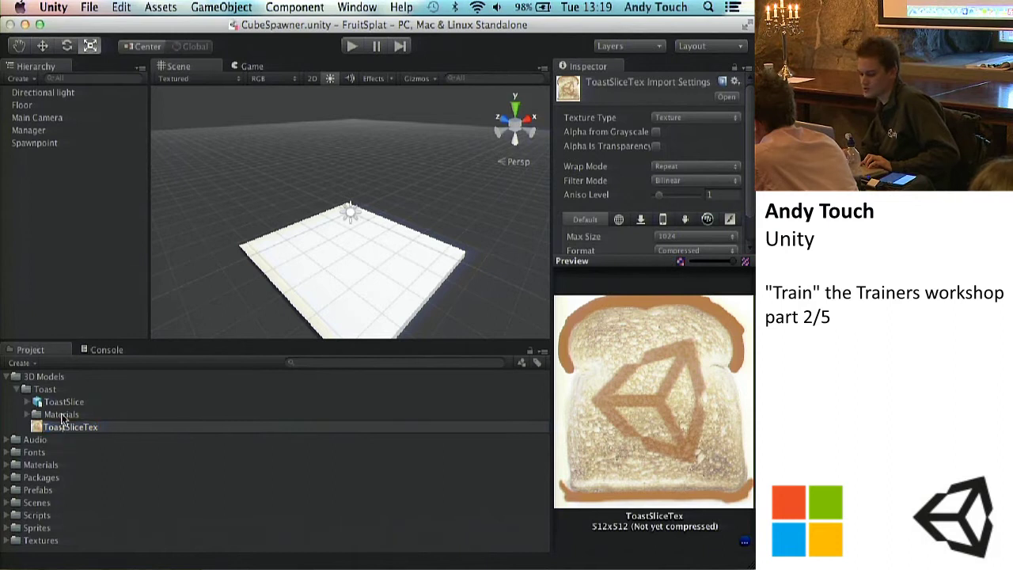
pyautogui.press('Up')
pyautogui.click(65, 428)
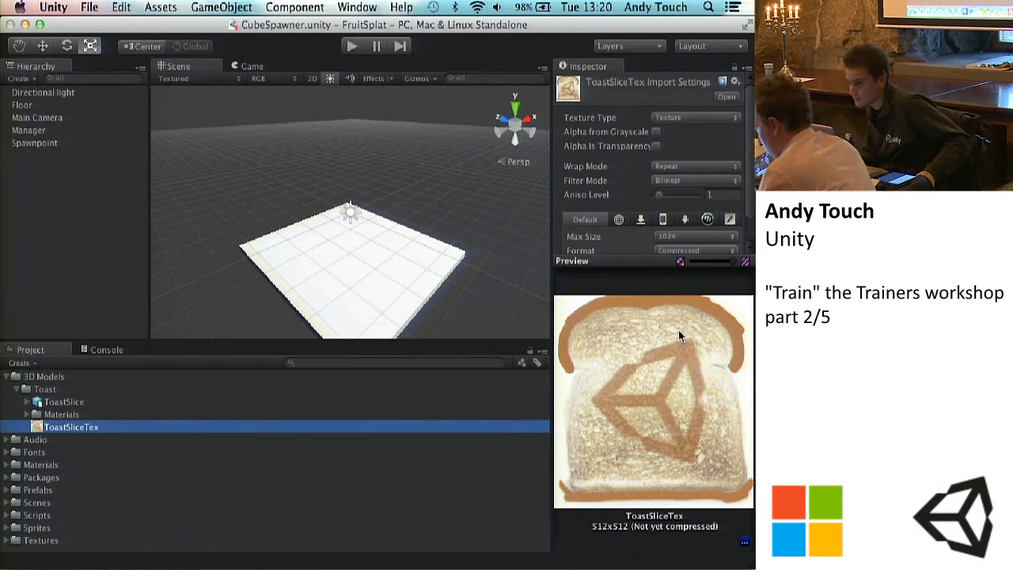
pyautogui.click(655, 262)
pyautogui.moveTo(655, 262); pyautogui.dragTo(639, 380)
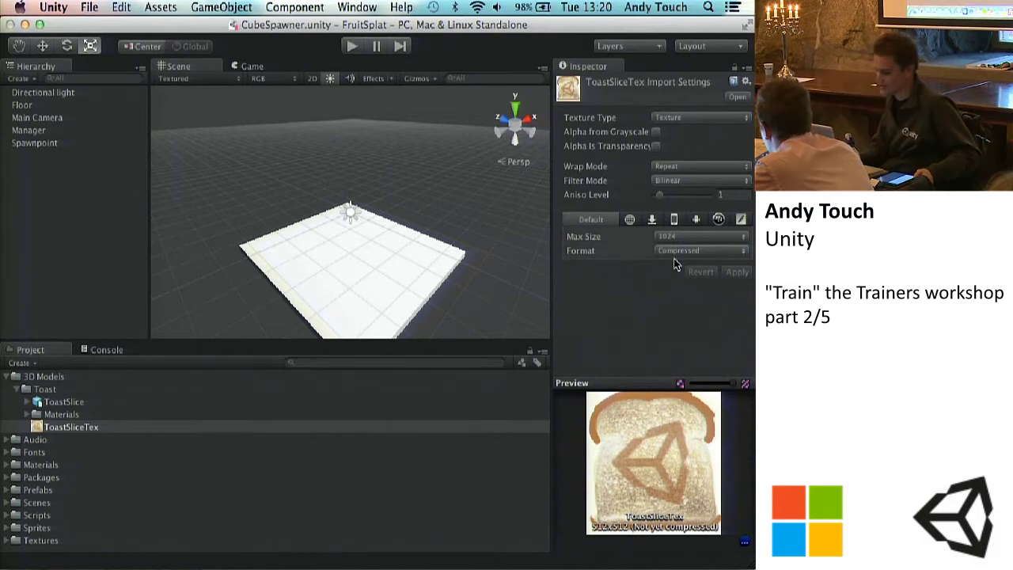
pyautogui.click(27, 415)
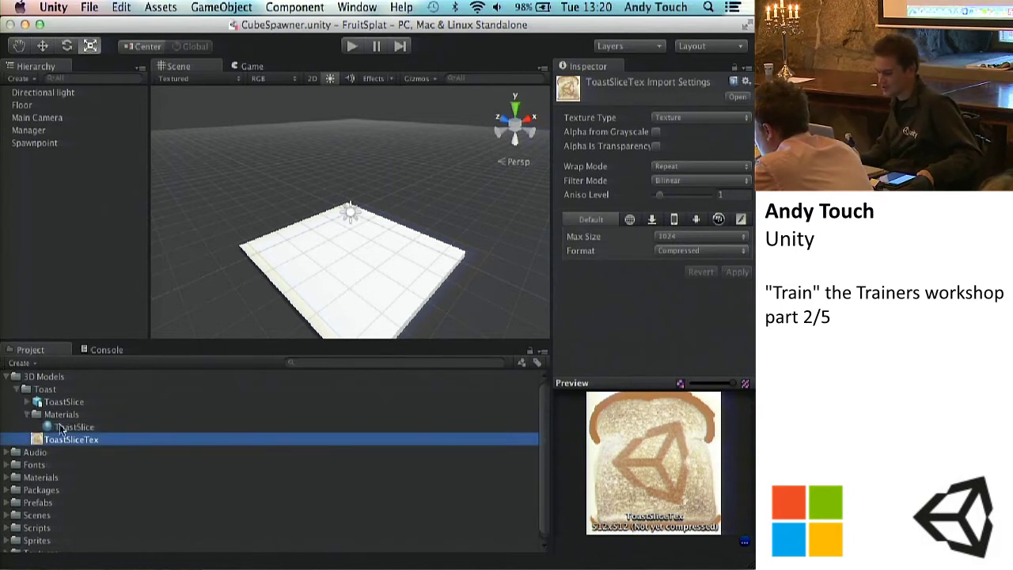
# Inspect the ToastSlice material, then preview the ToastSlice model's bread-slice mesh.
pyautogui.click(68, 430)
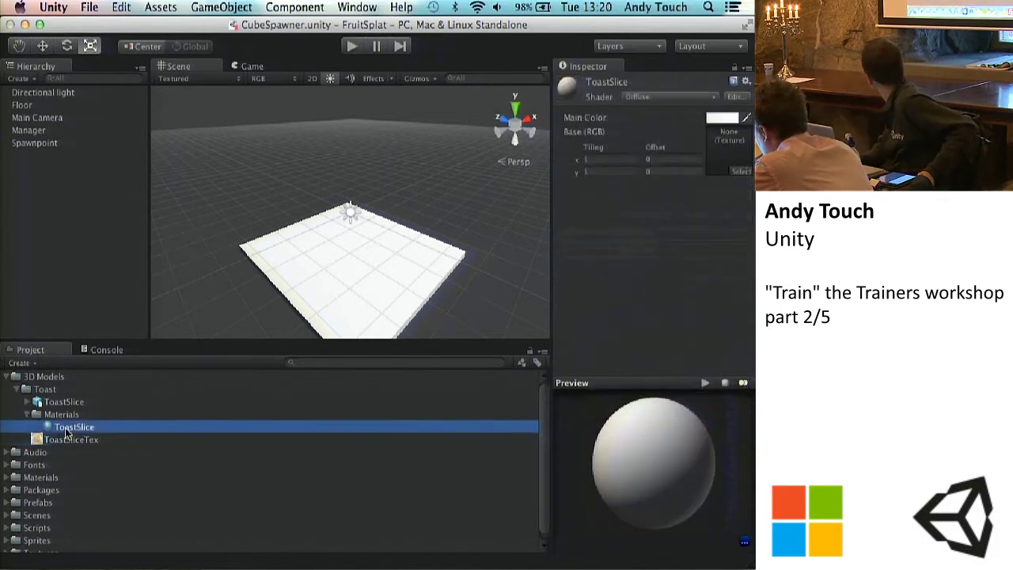
pyautogui.click(652, 463)
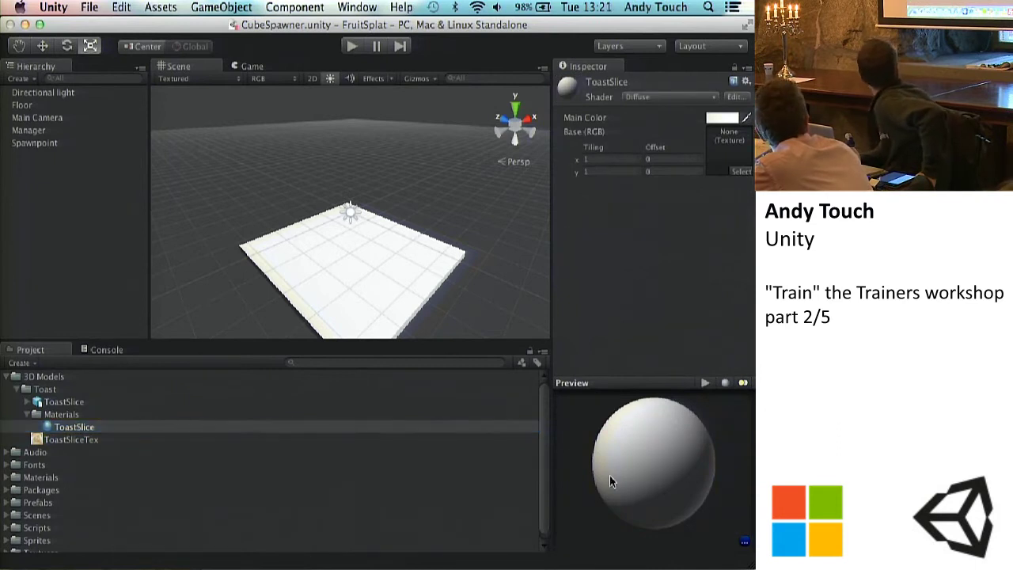
pyautogui.click(57, 403)
pyautogui.moveTo(681, 483); pyautogui.dragTo(680, 455)
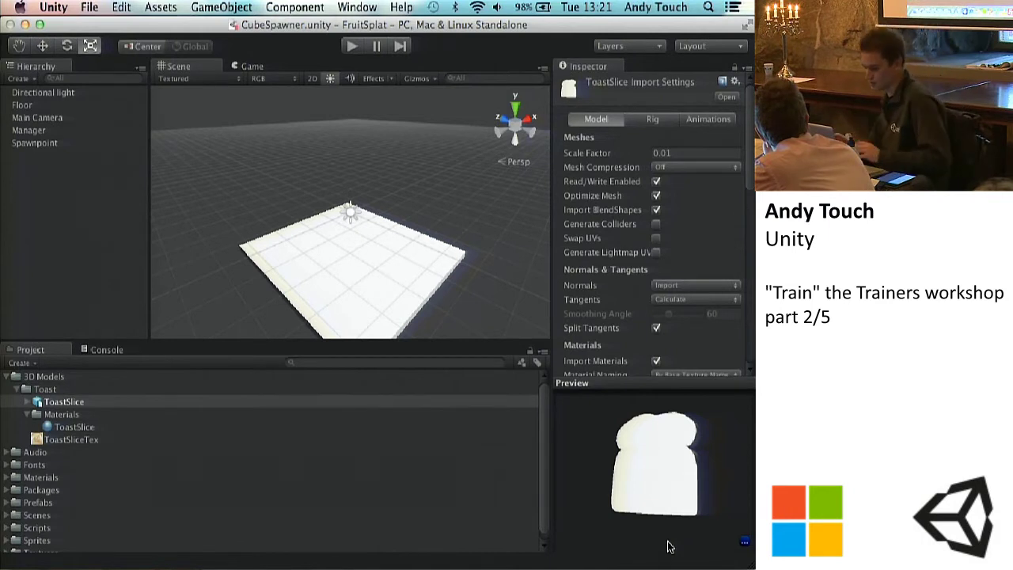
# Place a ToastSlice instance in the Scene view and frame it with F.
pyautogui.click(32, 404)
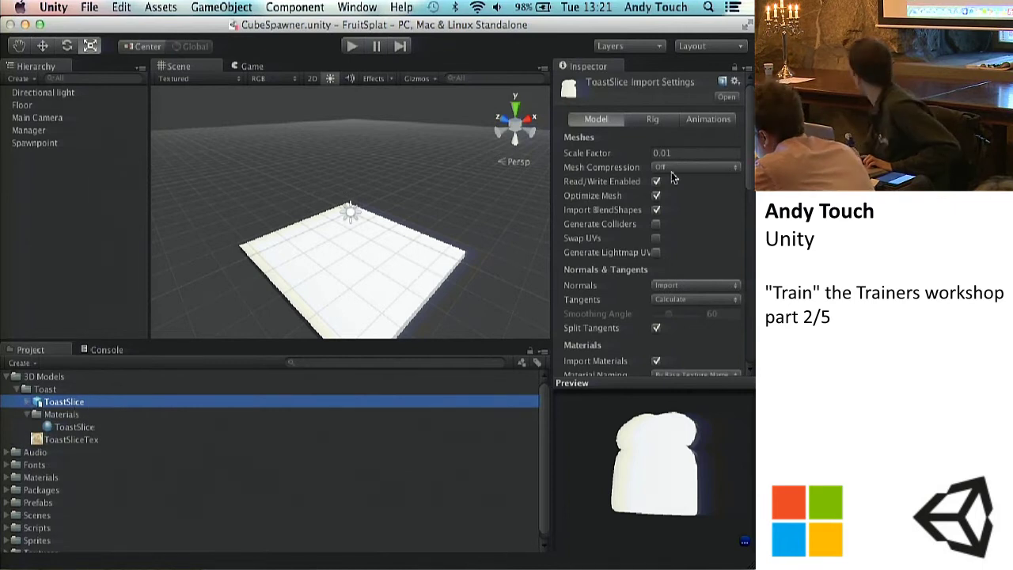
pyautogui.scroll(-8, 667, 270)
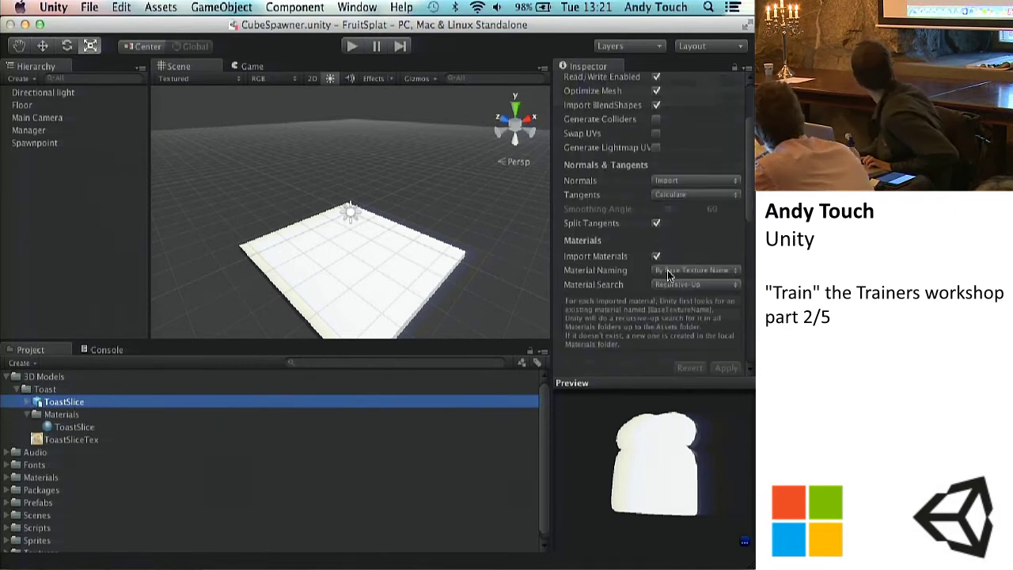
pyautogui.scroll(8, 667, 270)
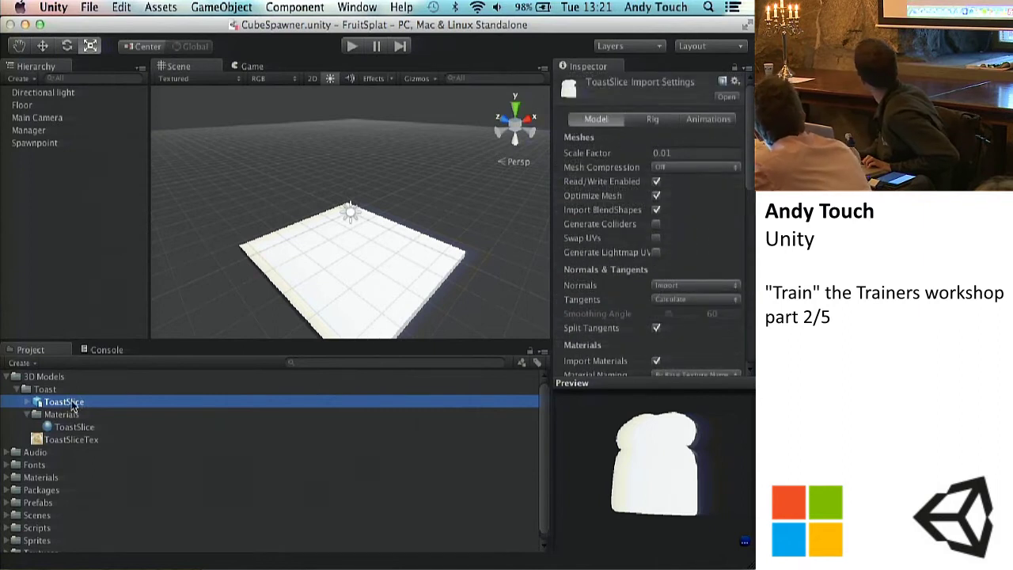
pyautogui.moveTo(72, 405); pyautogui.dragTo(451, 190)
pyautogui.press('f')
pyautogui.click(106, 231)
# Check the ToastSlice model's Animations import tab, which has no animation data.
pyautogui.click(348, 229)
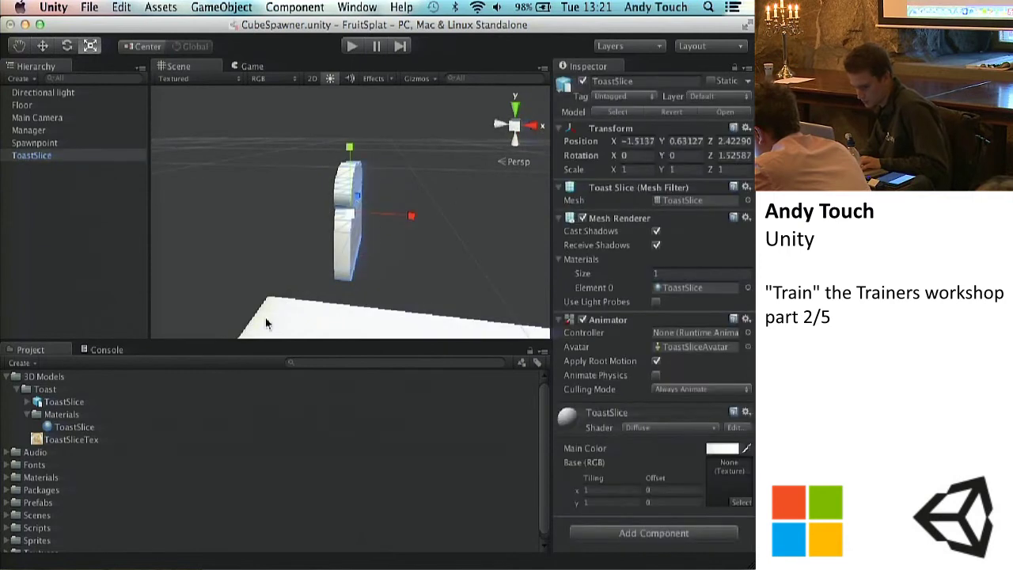
pyautogui.click(79, 401)
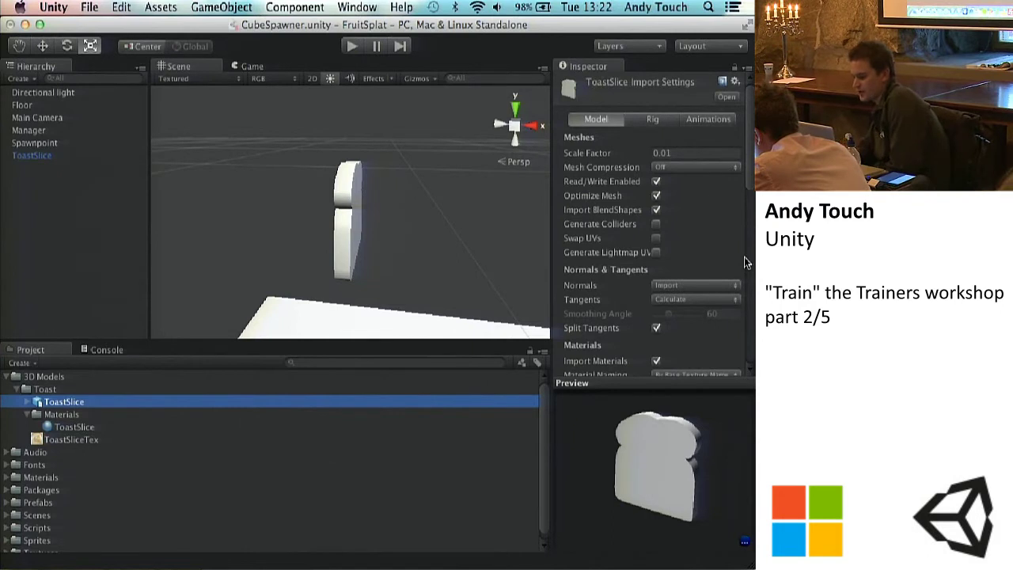
pyautogui.click(701, 119)
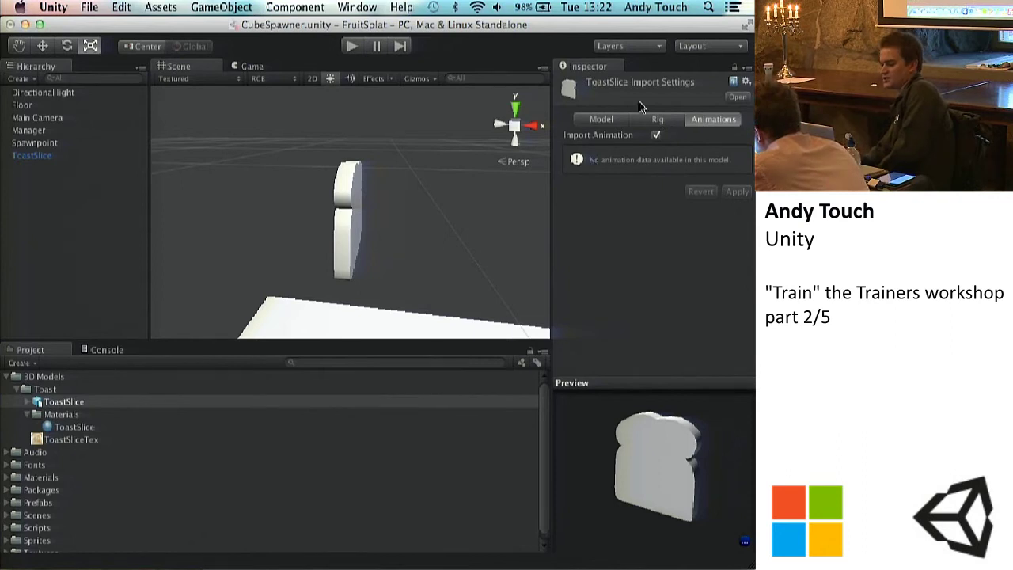
# Review the Rig and Model import tabs (Scale Factor 0.01) and orbit so the toast faces the camera.
pyautogui.click(659, 120)
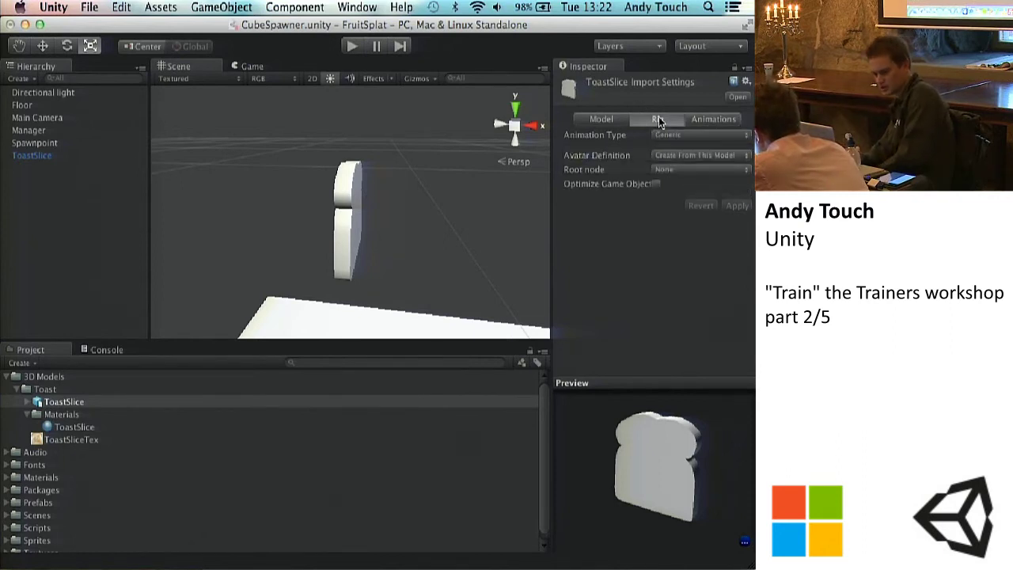
pyautogui.click(603, 120)
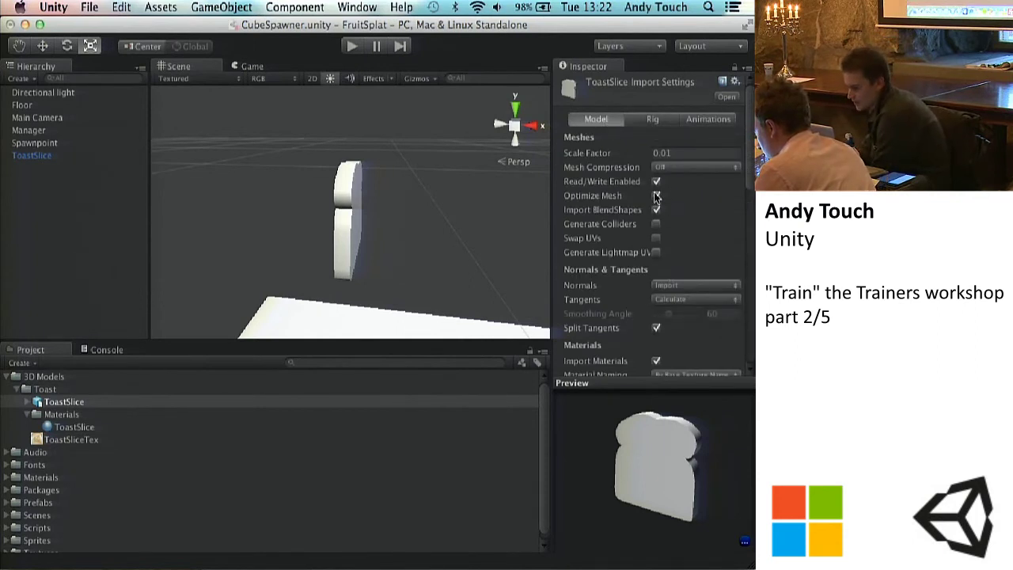
pyautogui.scroll(-10, 694, 236)
pyautogui.scroll(7, 694, 236)
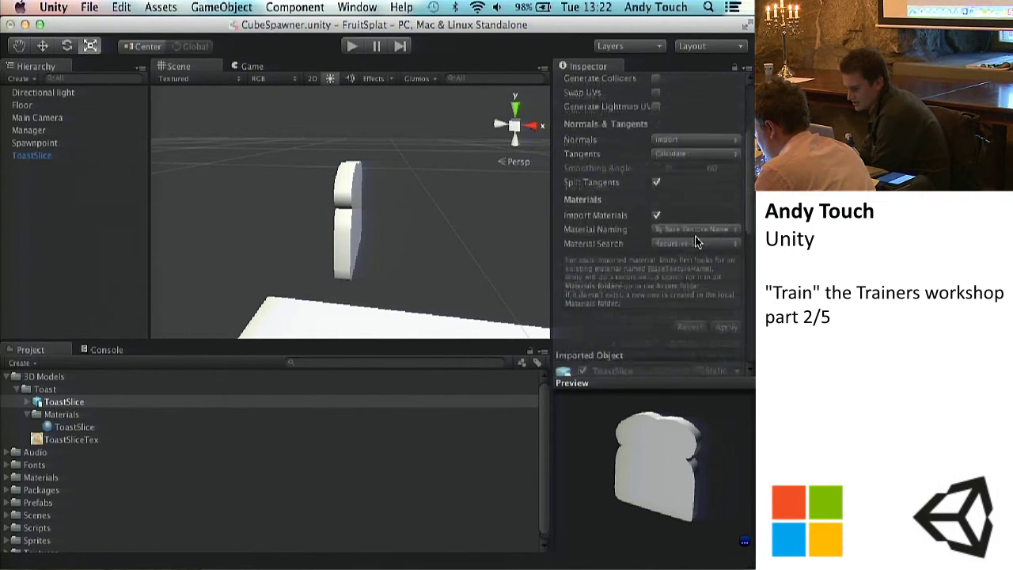
pyautogui.scroll(2, 695, 236)
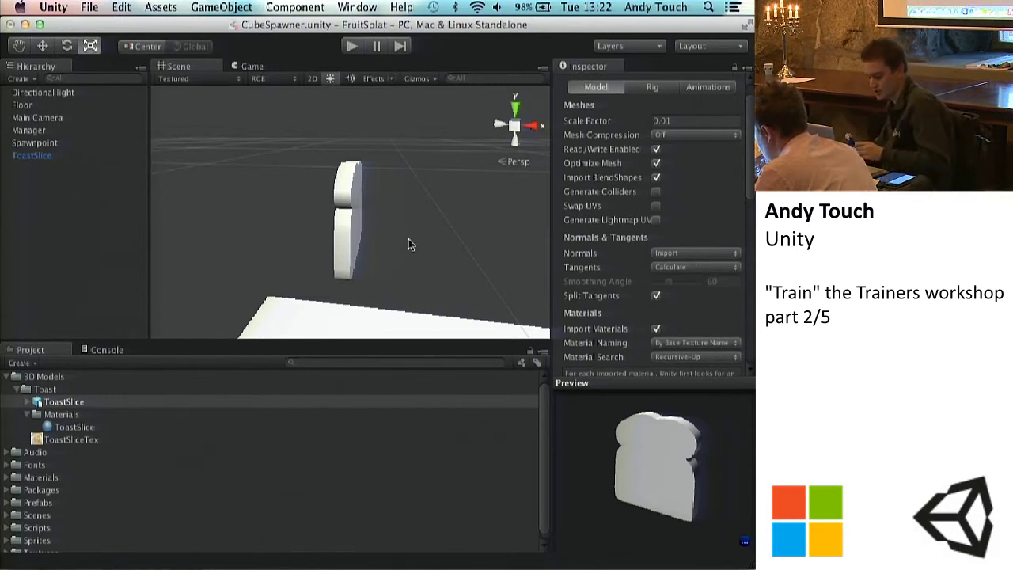
pyautogui.keyDown('alt'); pyautogui.moveTo(484, 215); pyautogui.dragTo(248, 214); pyautogui.keyUp('alt')
pyautogui.scroll(-6, 669, 255)
pyautogui.scroll(8, 649, 150)
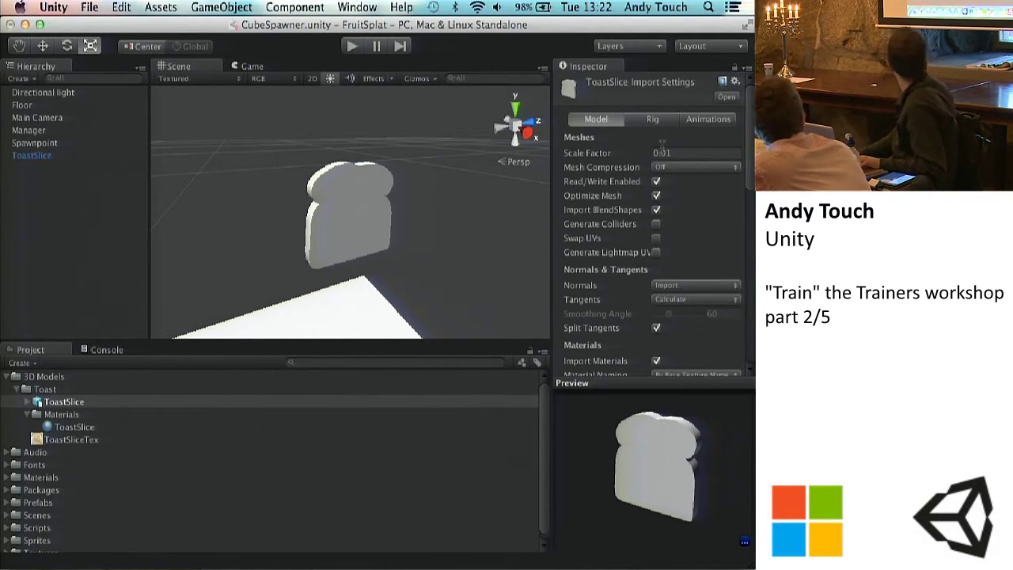
# Set the toast instance's Transform Scale to 0.1 on X, Y and Z and frame it.
pyautogui.click(342, 213)
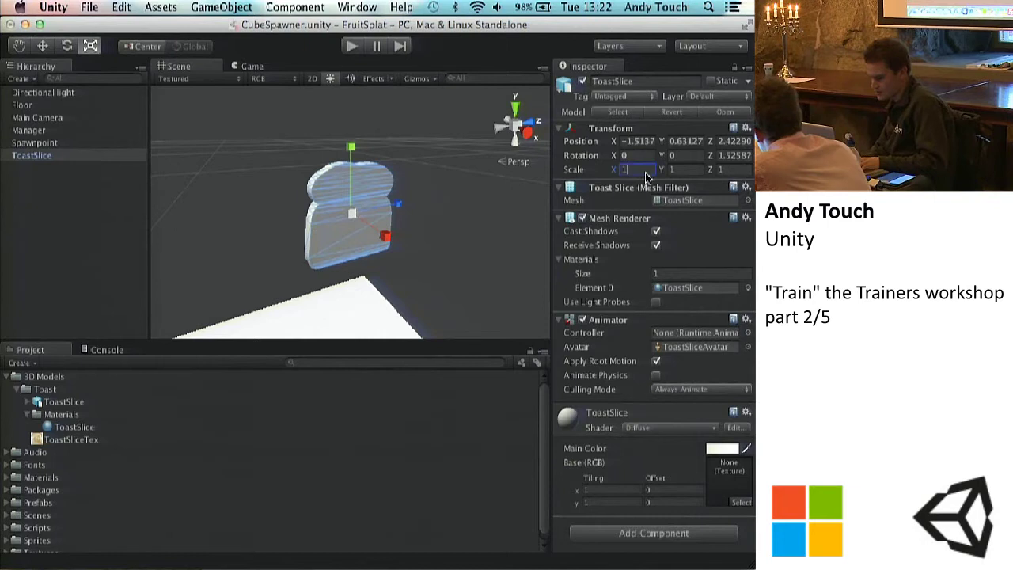
pyautogui.write('0.1')
pyautogui.press('Tab')
pyautogui.write('0.1')
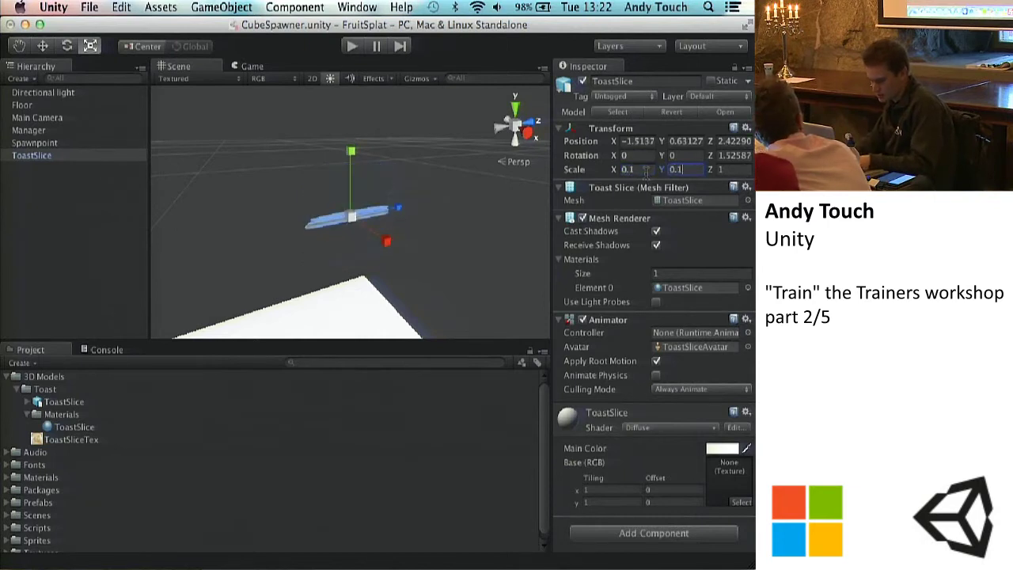
pyautogui.press('Tab')
pyautogui.write('0.1')
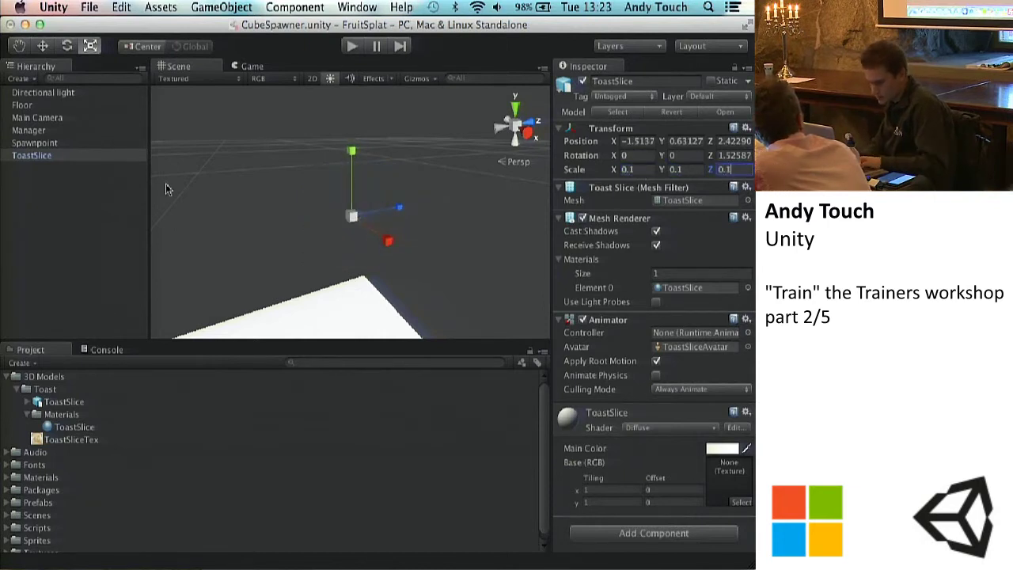
pyautogui.click(88, 189)
pyautogui.doubleClick(36, 155)
pyautogui.scroll(-5, 384, 286)
pyautogui.scroll(8, 384, 286)
pyautogui.scroll(-3, 384, 287)
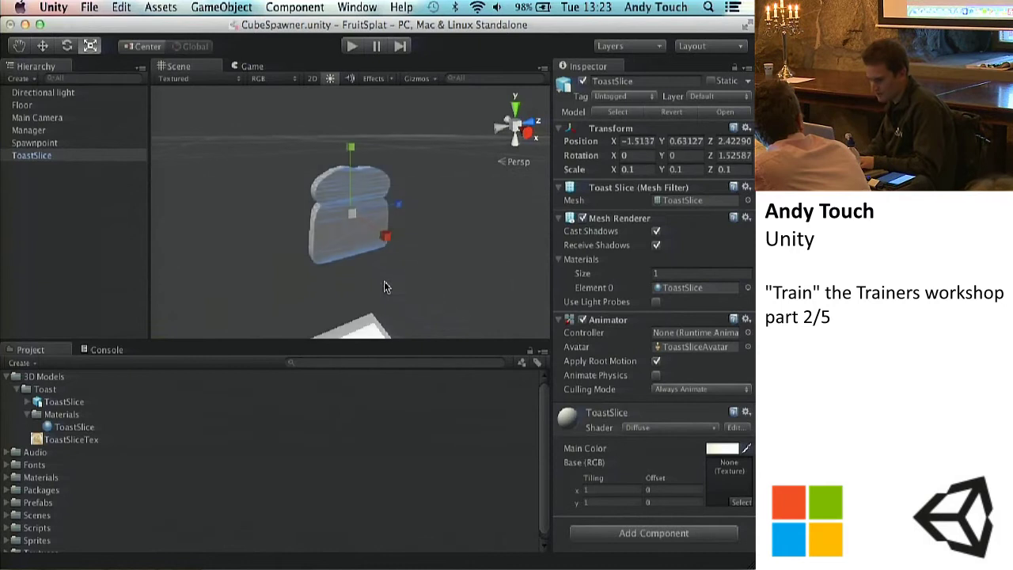
# Reset the toast instance's Transform Scale back to 1.
pyautogui.click(76, 403)
pyautogui.click(678, 152)
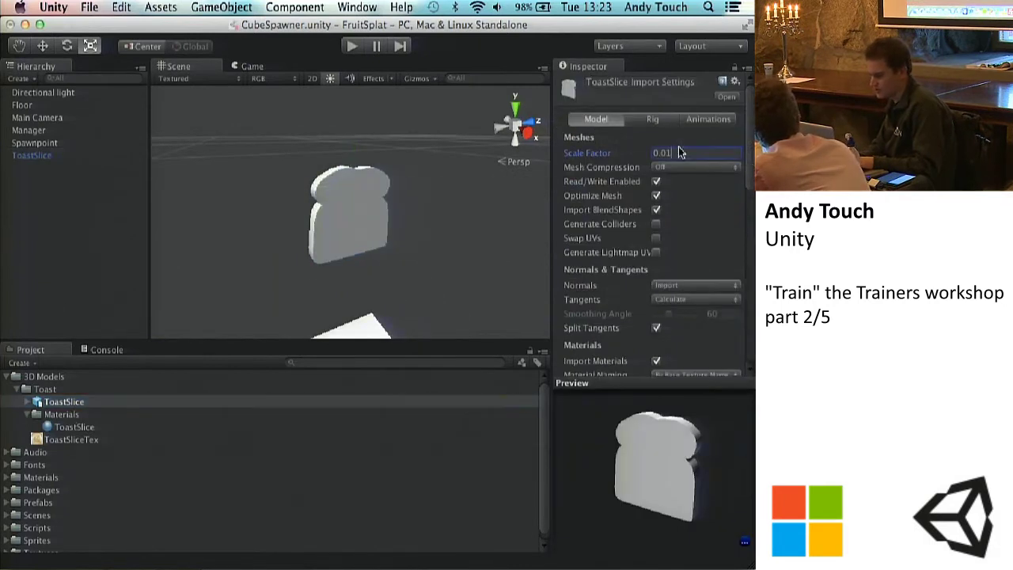
pyautogui.click(33, 155)
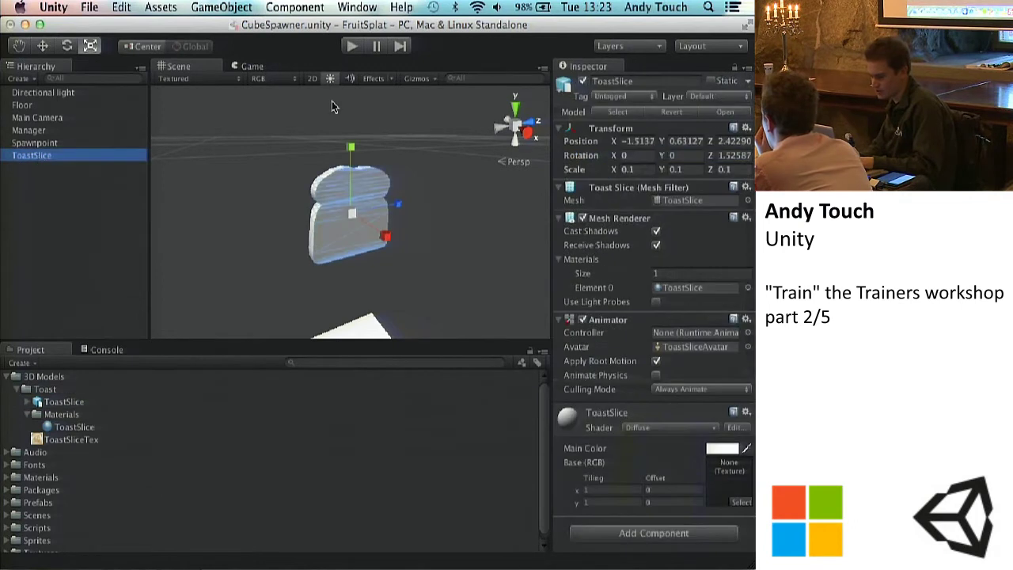
pyautogui.click(626, 170)
pyautogui.write('1')
pyautogui.press('Tab')
pyautogui.write('1')
pyautogui.press('Tab')
pyautogui.write('1')
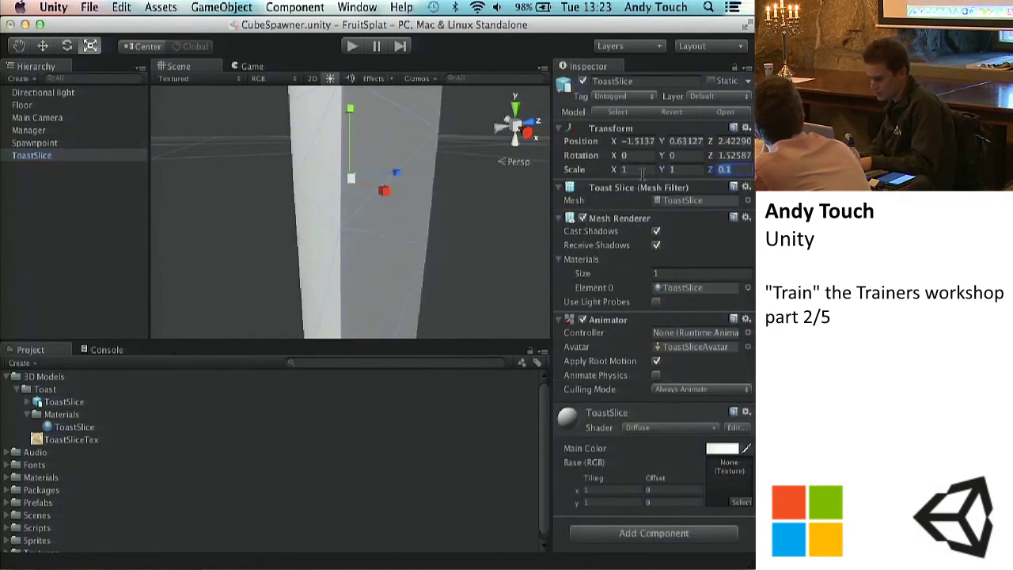
pyautogui.press('Return')
pyautogui.scroll(-3, 279, 219)
pyautogui.keyDown('alt'); pyautogui.moveTo(279, 219); pyautogui.dragTo(533, 189); pyautogui.keyUp('alt')
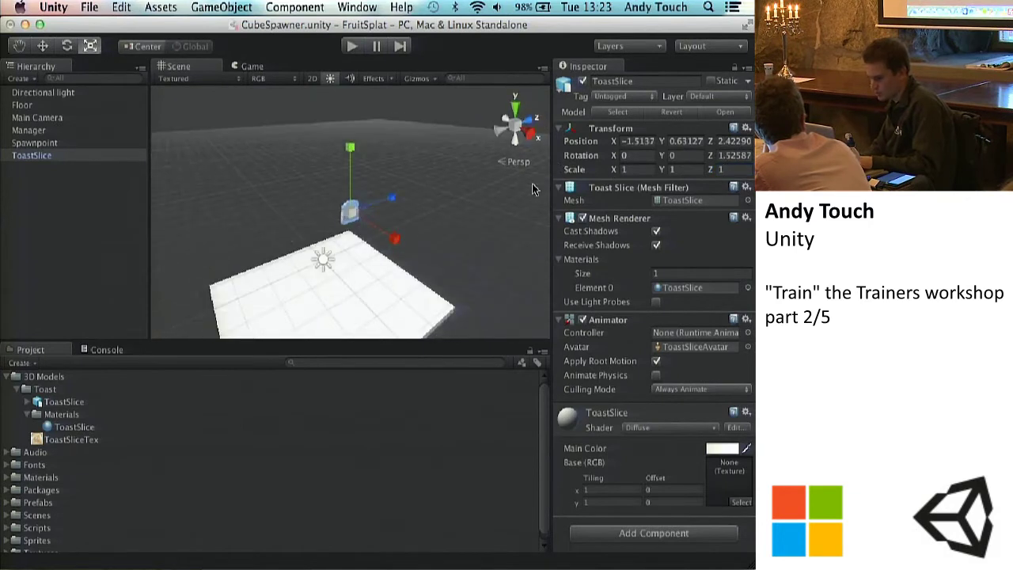
# Change the ToastSlice model's Scale Factor to 0.05 and apply it.
pyautogui.click(68, 402)
pyautogui.click(684, 151)
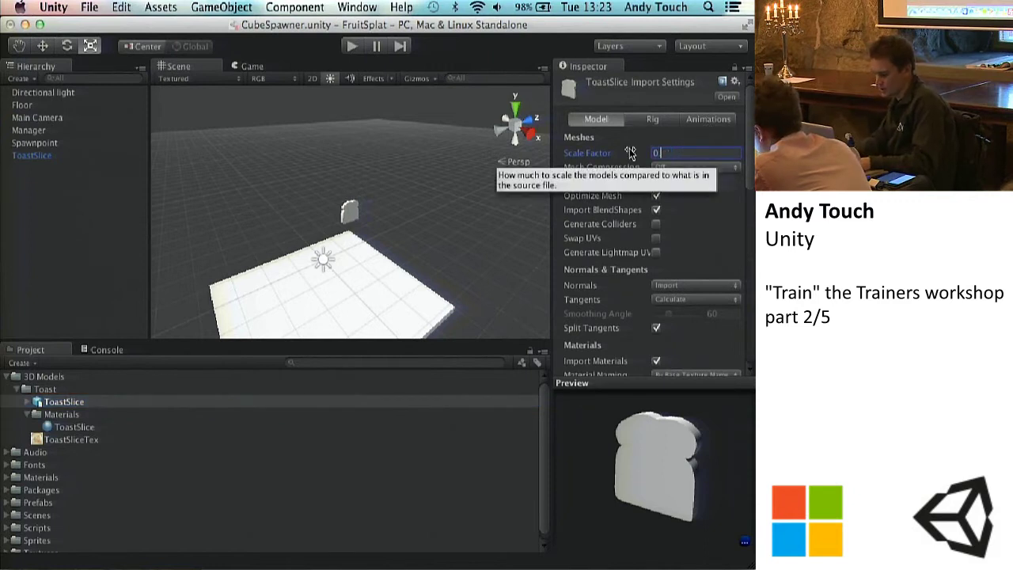
pyautogui.write('0.05')
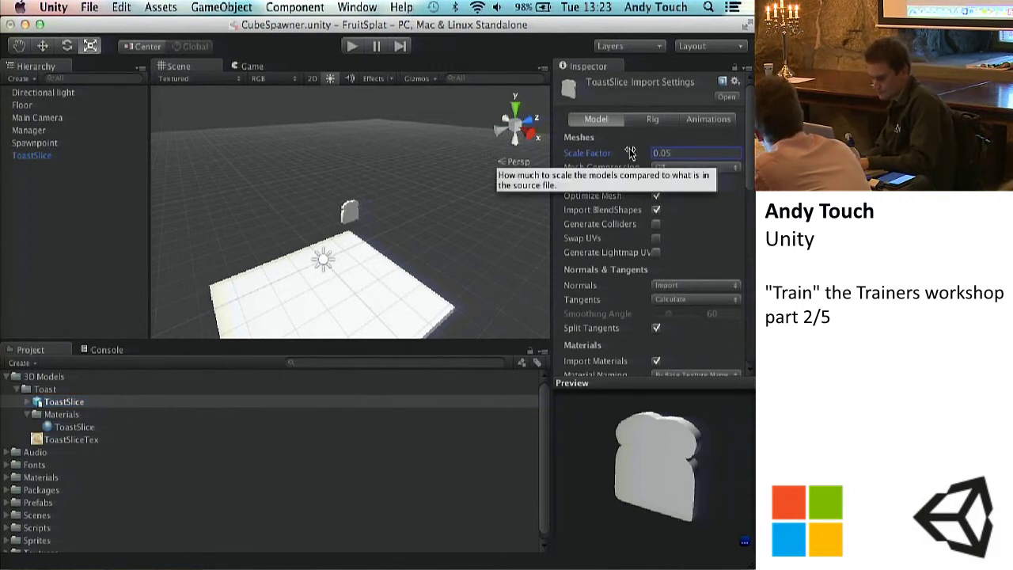
pyautogui.scroll(-10, 700, 289)
pyautogui.click(726, 147)
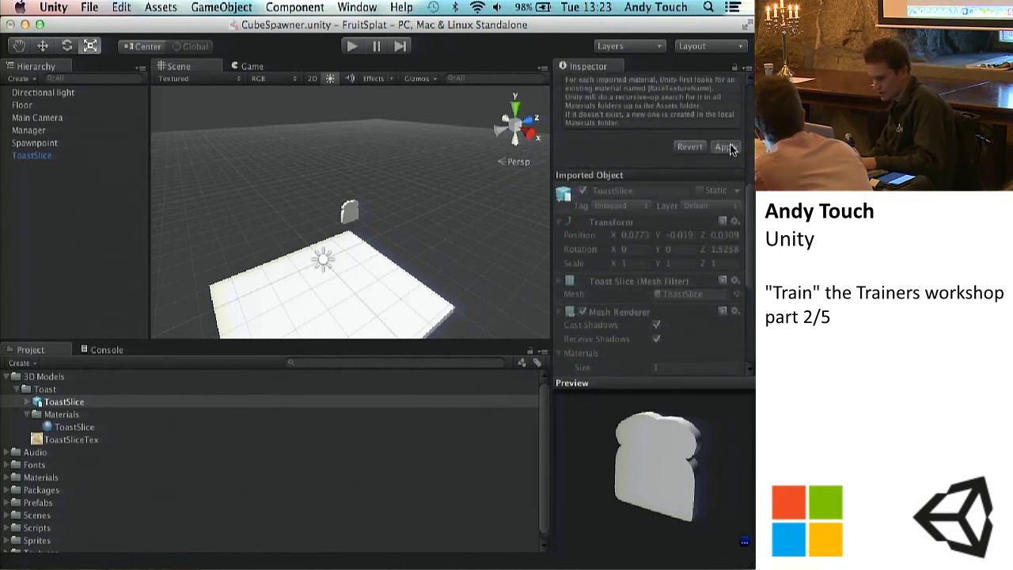
pyautogui.keyDown('alt'); pyautogui.moveTo(237, 208); pyautogui.dragTo(207, 201); pyautogui.keyUp('alt')
# Lower the model's Scale Factor again from 0.05 and apply, making the toast much smaller.
pyautogui.click(340, 214)
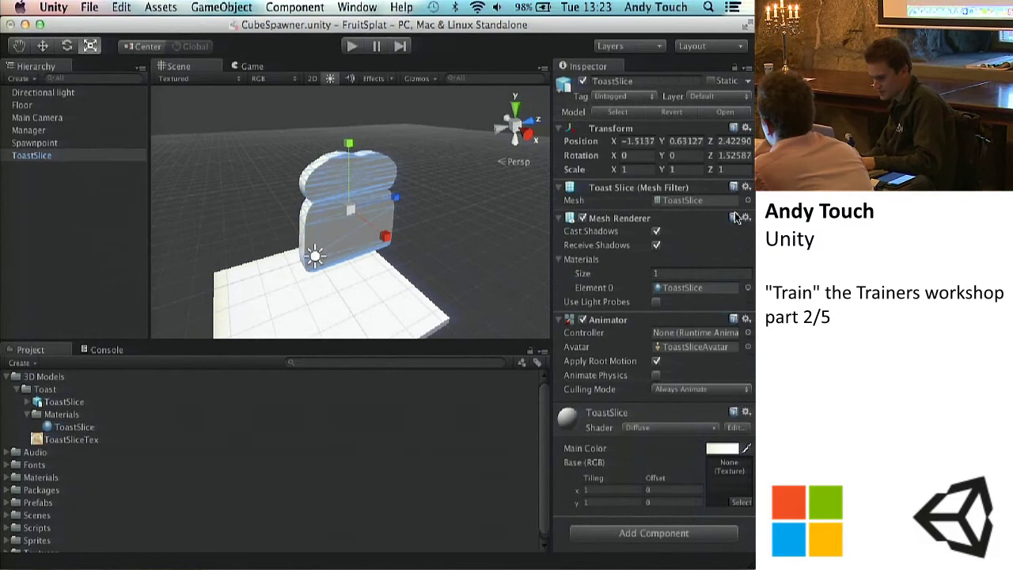
pyautogui.click(617, 112)
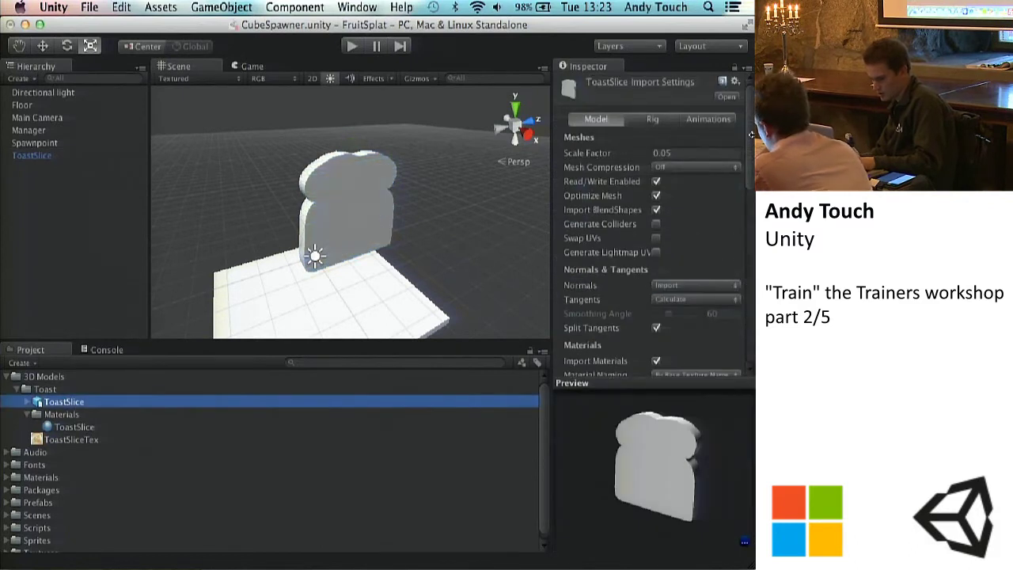
pyautogui.click(673, 153)
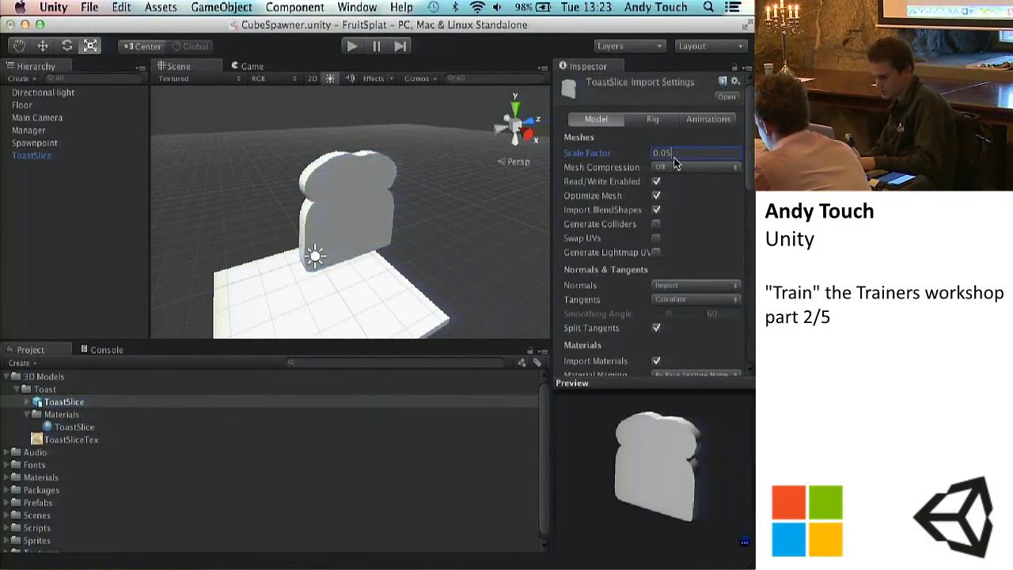
pyautogui.write('0')
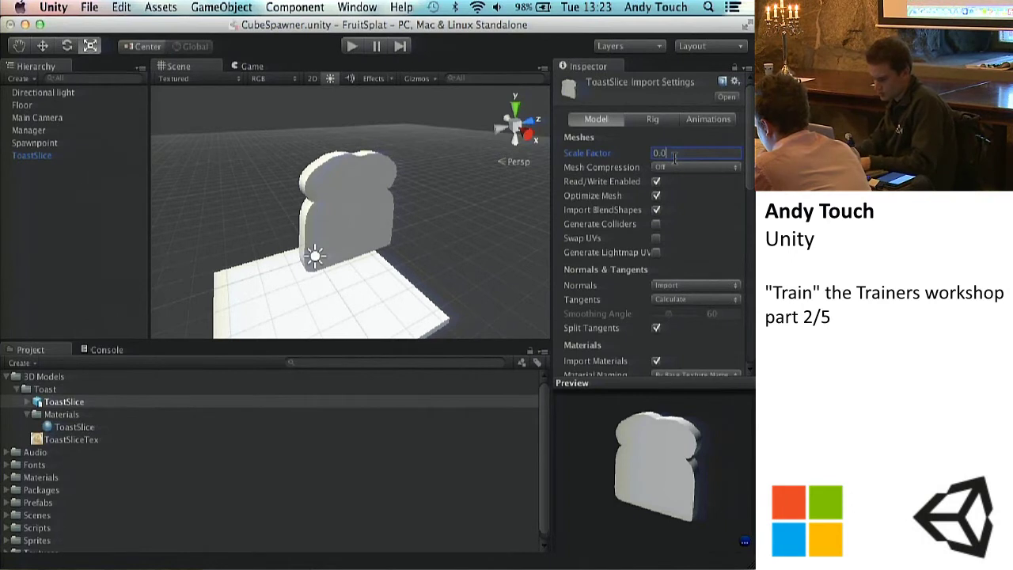
pyautogui.scroll(-10, 692, 179)
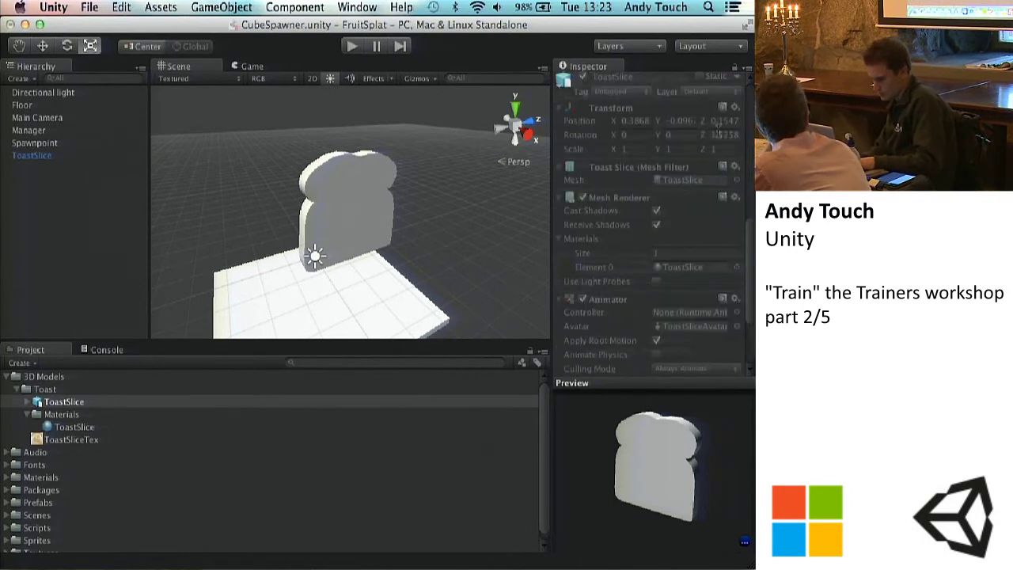
pyautogui.click(725, 153)
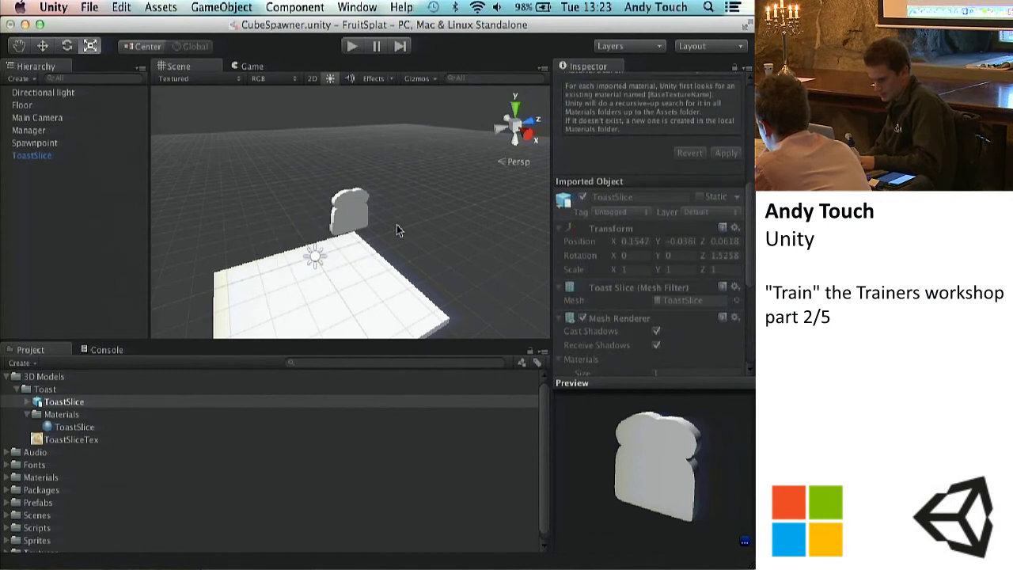
pyautogui.click(396, 229)
pyautogui.keyDown('alt'); pyautogui.moveTo(396, 229); pyautogui.dragTo(354, 208); pyautogui.keyUp('alt')
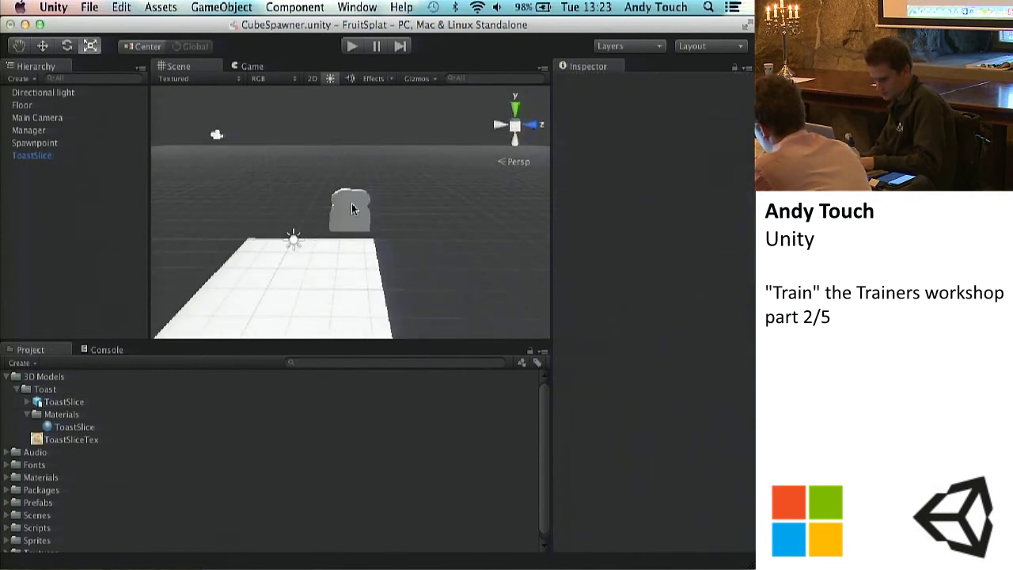
# Tint the ToastSlice material's Main Color red and view the red toast.
pyautogui.click(352, 208)
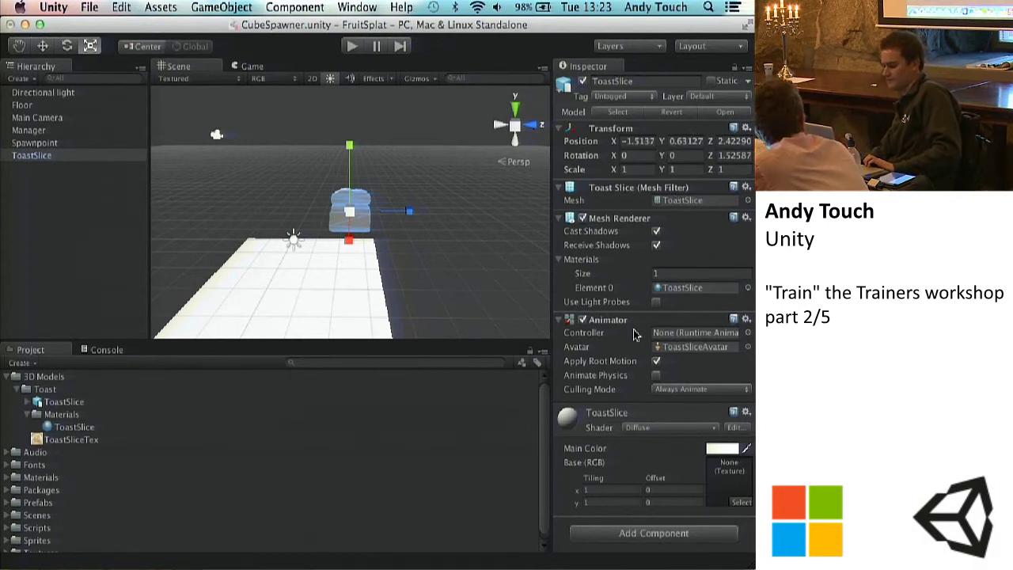
pyautogui.click(721, 450)
pyautogui.moveTo(687, 278); pyautogui.dragTo(692, 187)
pyautogui.click(386, 220)
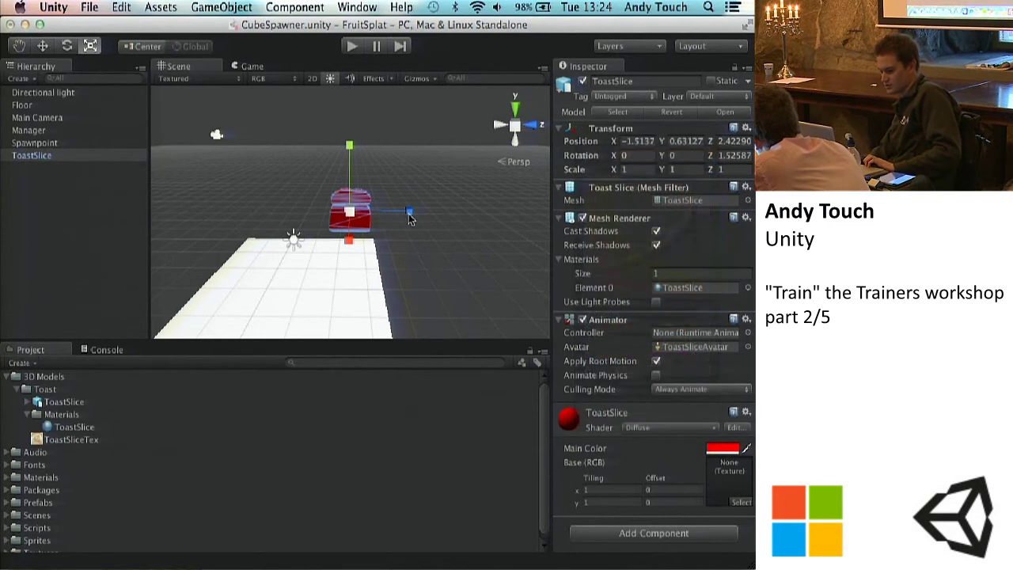
pyautogui.click(448, 224)
pyautogui.scroll(5, 368, 210)
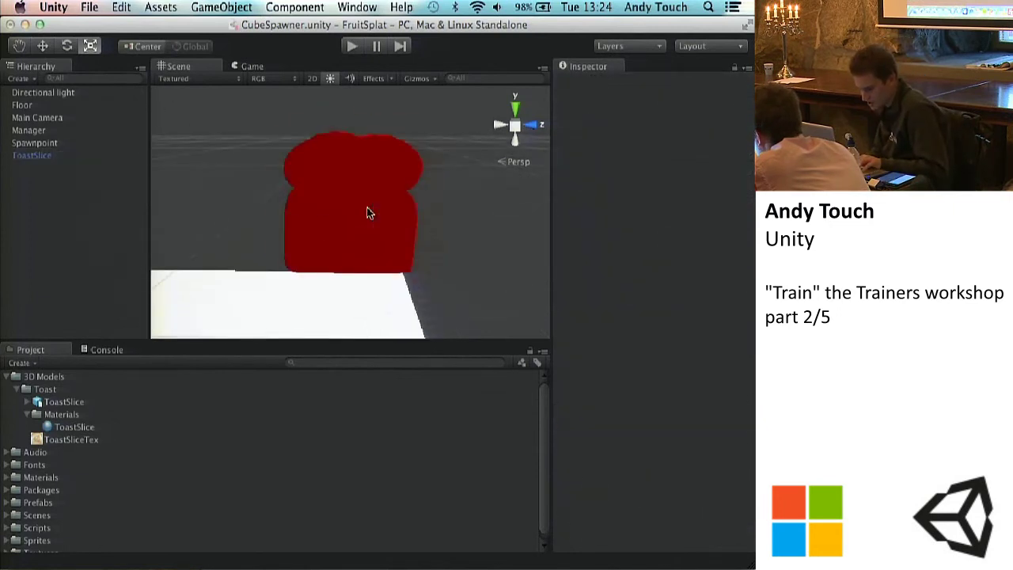
pyautogui.click(368, 212)
pyautogui.keyDown('alt'); pyautogui.moveTo(210, 190); pyautogui.dragTo(418, 198); pyautogui.keyUp('alt')
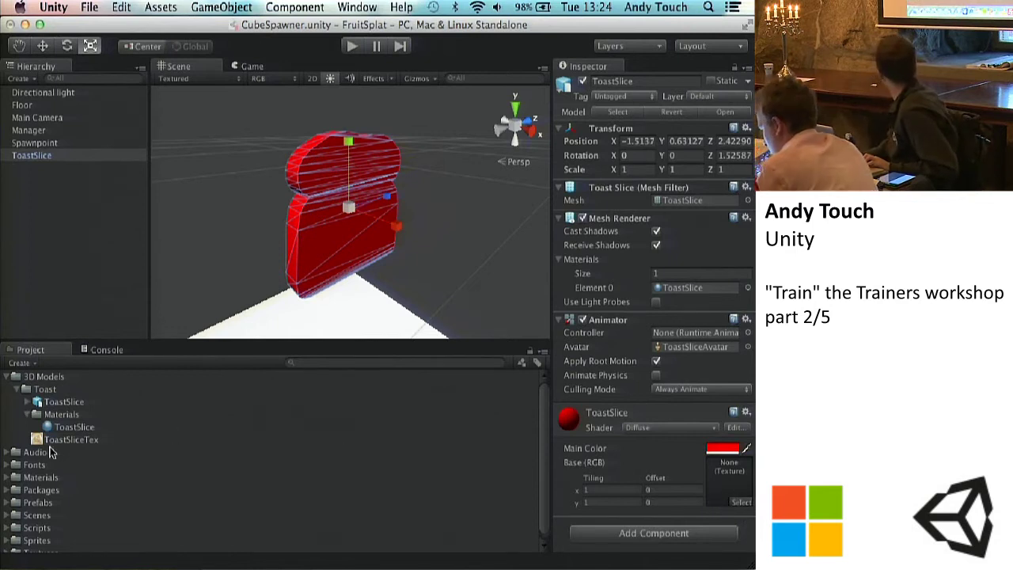
# Assign ToastSliceTex to the material's Base (RGB) slot and preview it on a cube.
pyautogui.click(741, 501)
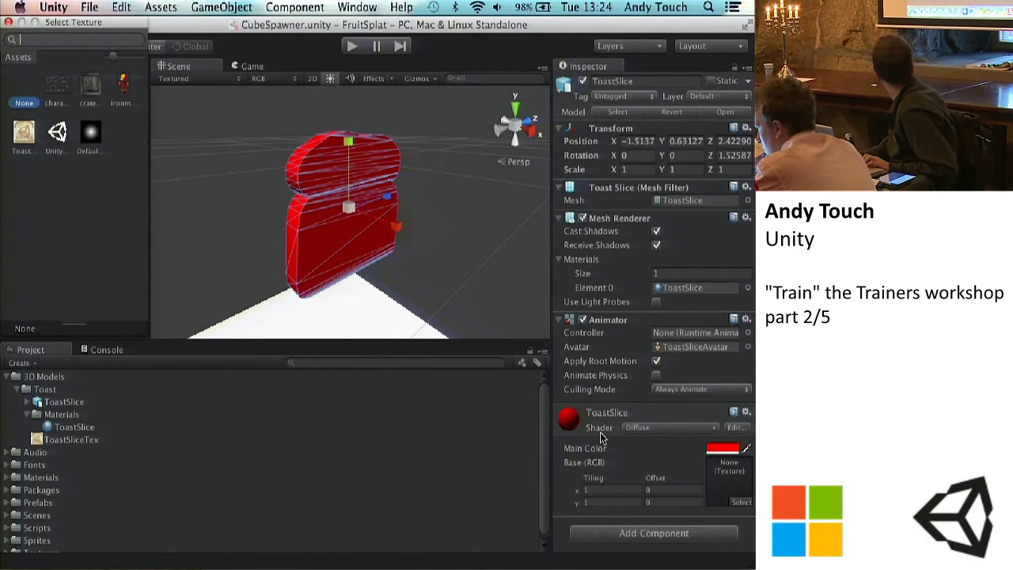
pyautogui.click(24, 136)
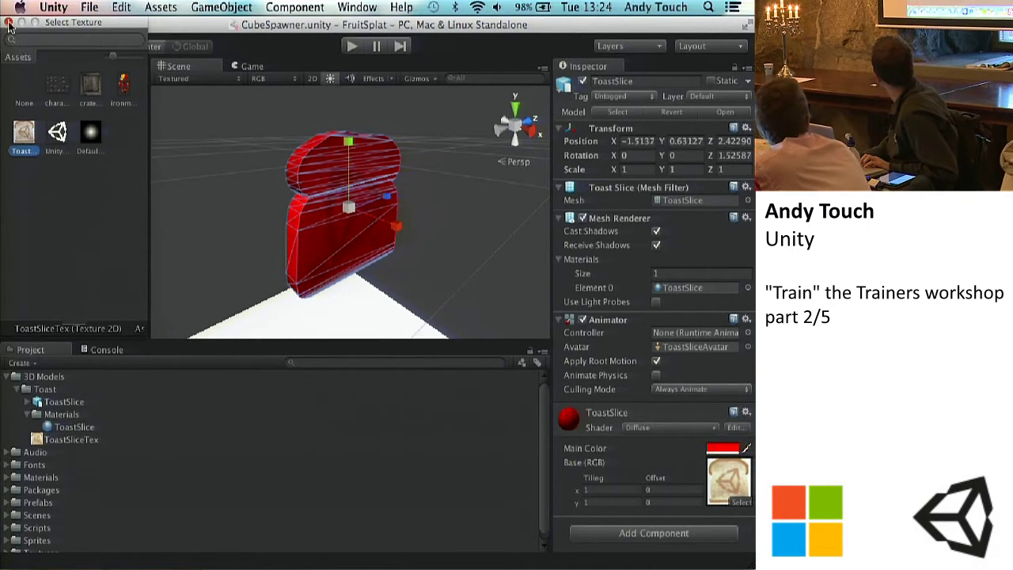
pyautogui.click(9, 24)
pyautogui.click(333, 428)
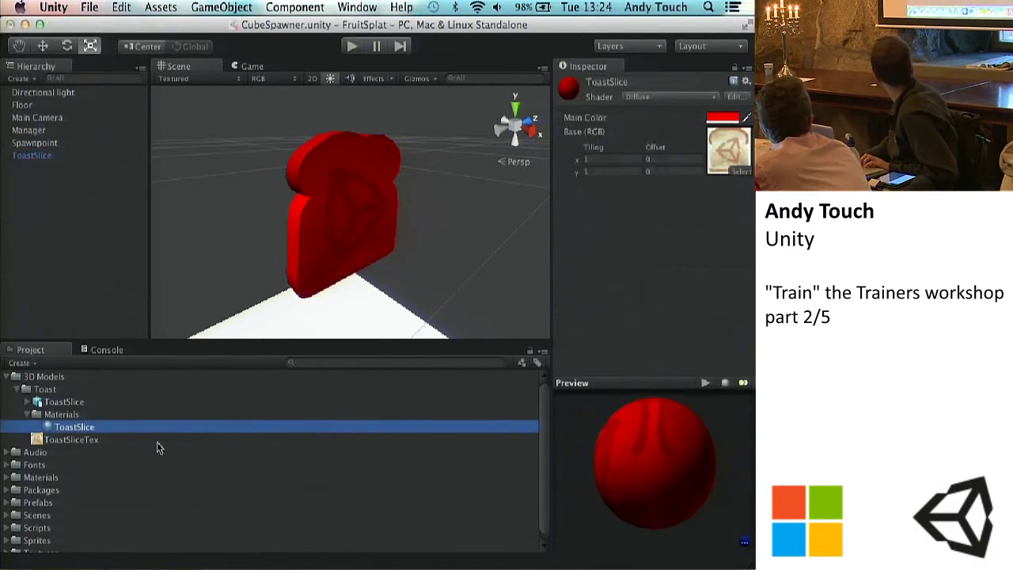
pyautogui.click(725, 382)
pyautogui.moveTo(676, 423); pyautogui.dragTo(667, 391)
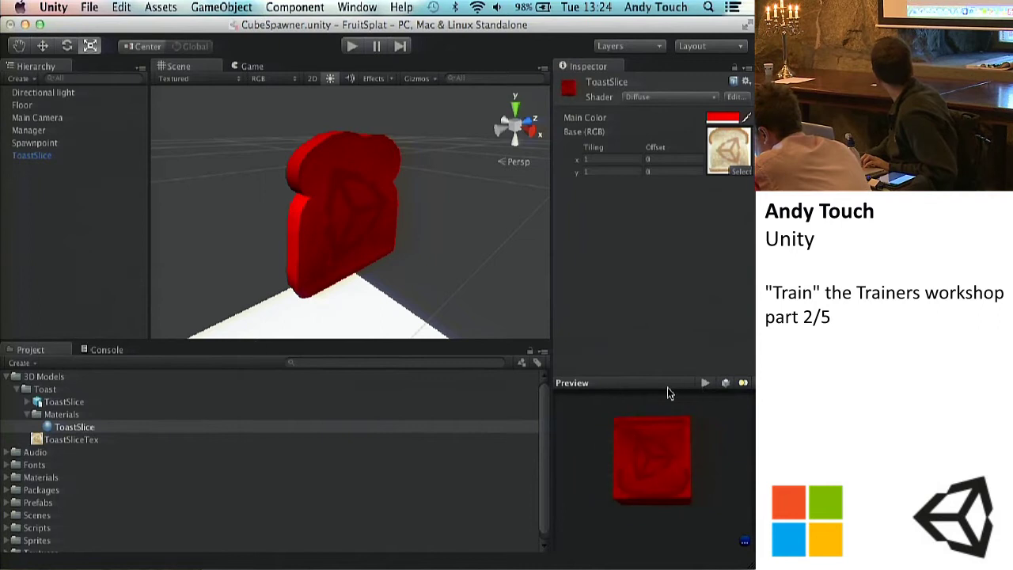
# Set the material's Main Color back to white.
pyautogui.click(722, 117)
pyautogui.moveTo(636, 205); pyautogui.dragTo(606, 159)
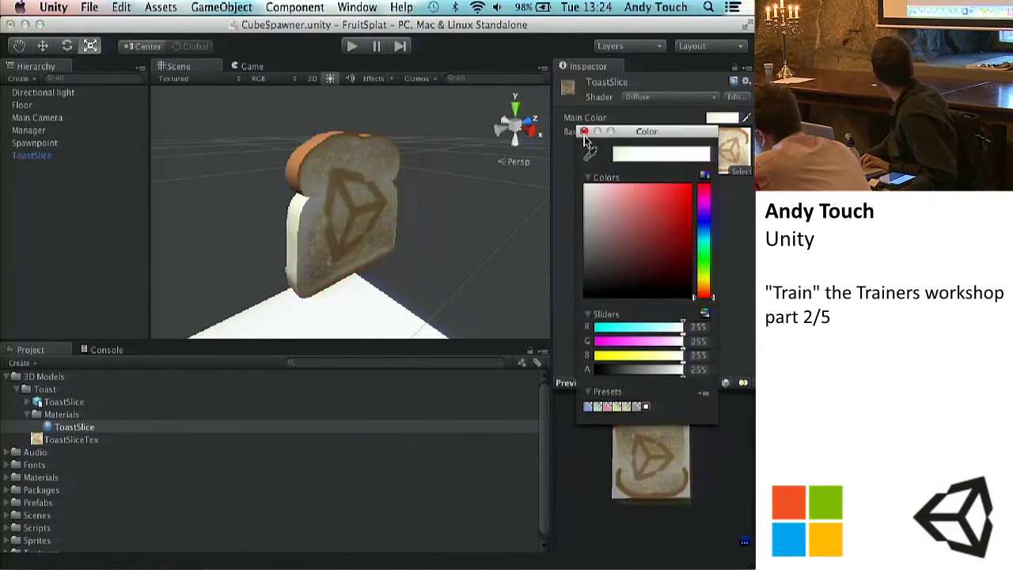
pyautogui.click(583, 131)
# Orbit around the toast slice in the Scene view to inspect it from several angles.
pyautogui.click(63, 401)
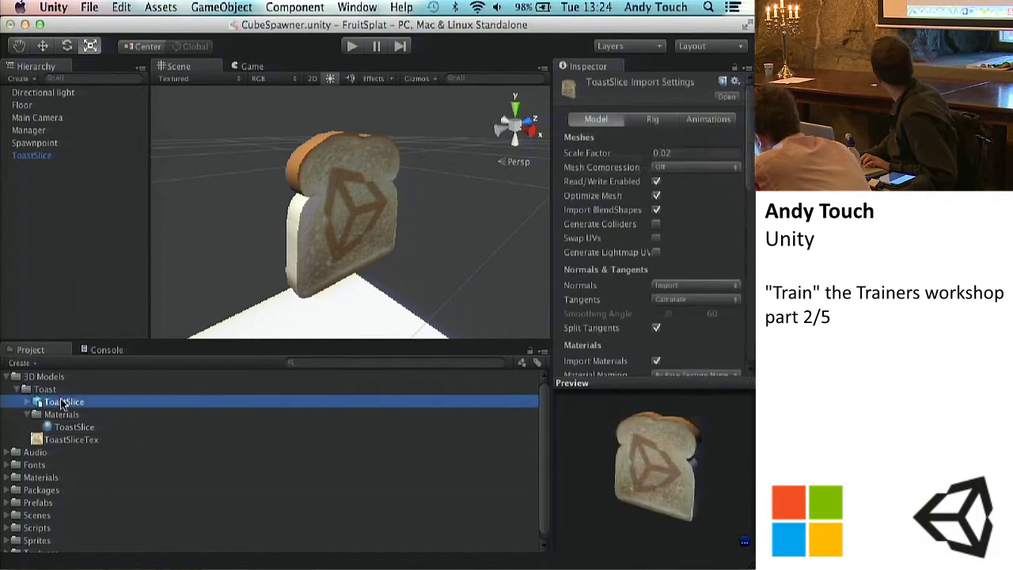
pyautogui.keyDown('alt'); pyautogui.moveTo(444, 268); pyautogui.dragTo(424, 250); pyautogui.keyUp('alt')
pyautogui.click(423, 250)
pyautogui.click(342, 221)
pyautogui.click(227, 195)
pyautogui.keyDown('alt'); pyautogui.moveTo(214, 181); pyautogui.dragTo(230, 260); pyautogui.keyUp('alt')
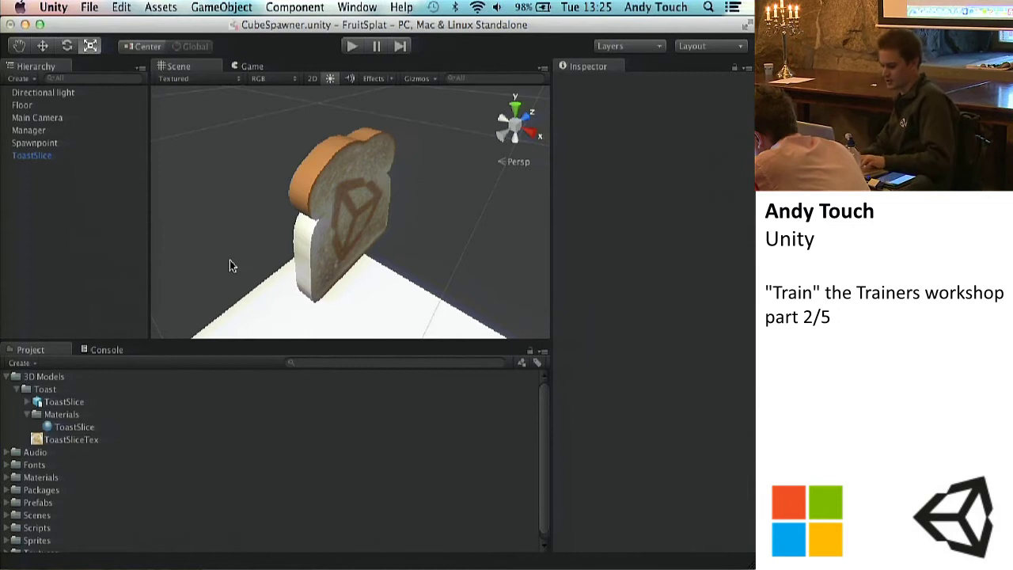
pyautogui.click(361, 195)
pyautogui.keyDown('alt'); pyautogui.moveTo(205, 135); pyautogui.dragTo(171, 117); pyautogui.keyUp('alt')
pyautogui.click(534, 270)
pyautogui.click(330, 199)
pyautogui.keyDown('alt'); pyautogui.moveTo(491, 228); pyautogui.dragTo(360, 210); pyautogui.keyUp('alt')
pyautogui.click(454, 240)
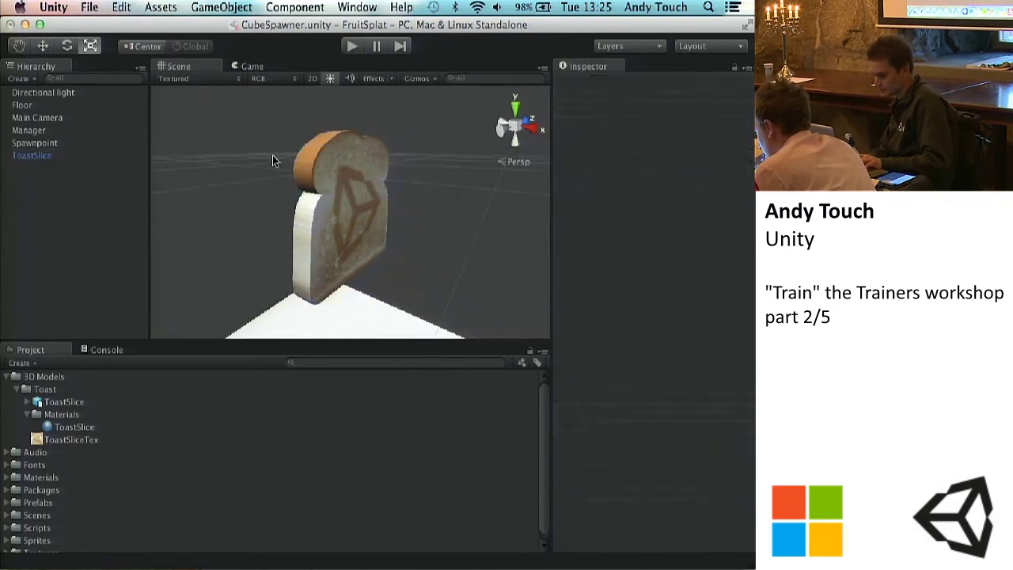
pyautogui.scroll(3, 272, 161)
pyautogui.click(336, 182)
pyautogui.scroll(-3, 471, 324)
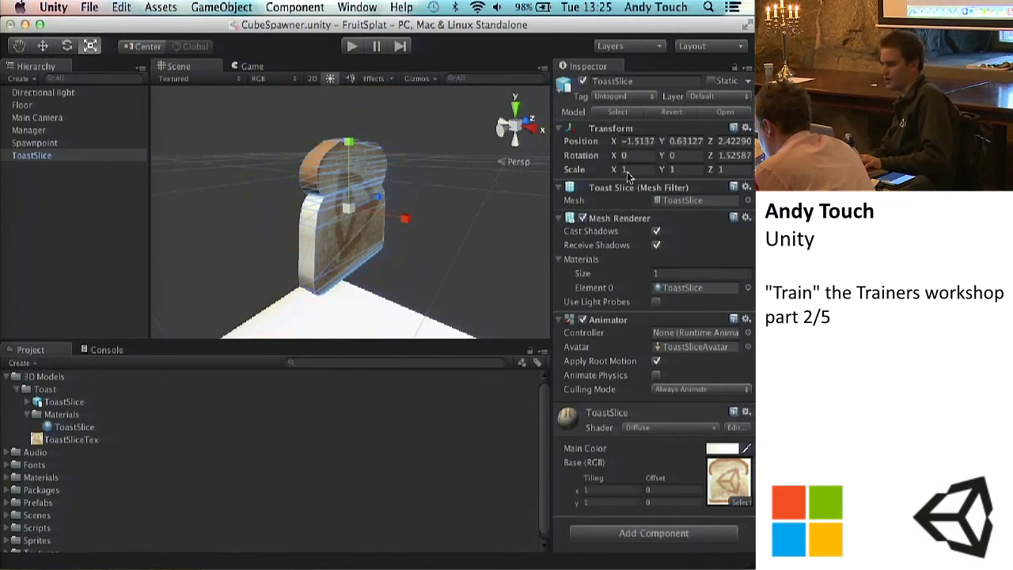
# Add a Box Collider to the ToastSlice object via Component > Physics and frame it.
pyautogui.click(63, 401)
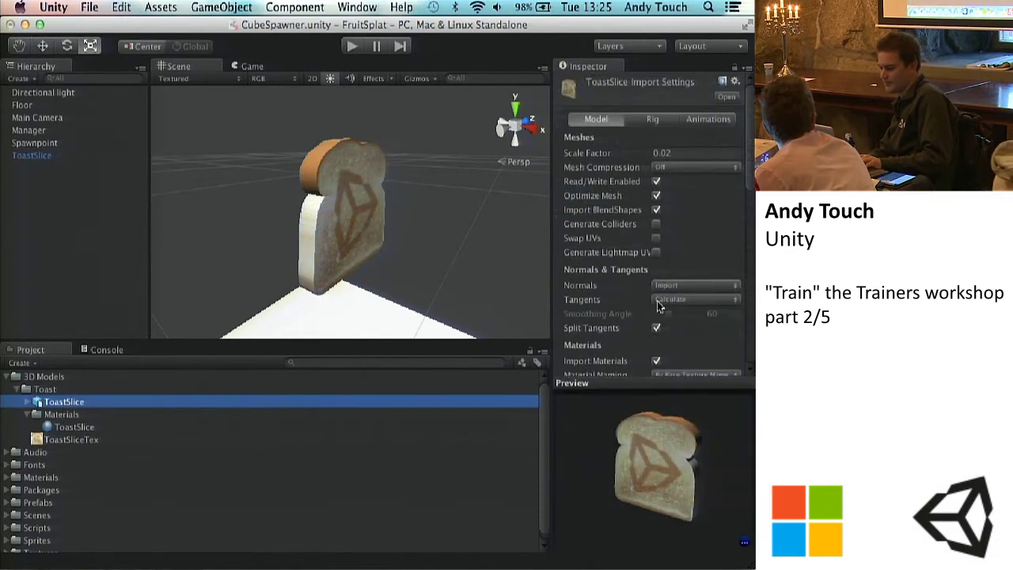
pyautogui.click(22, 157)
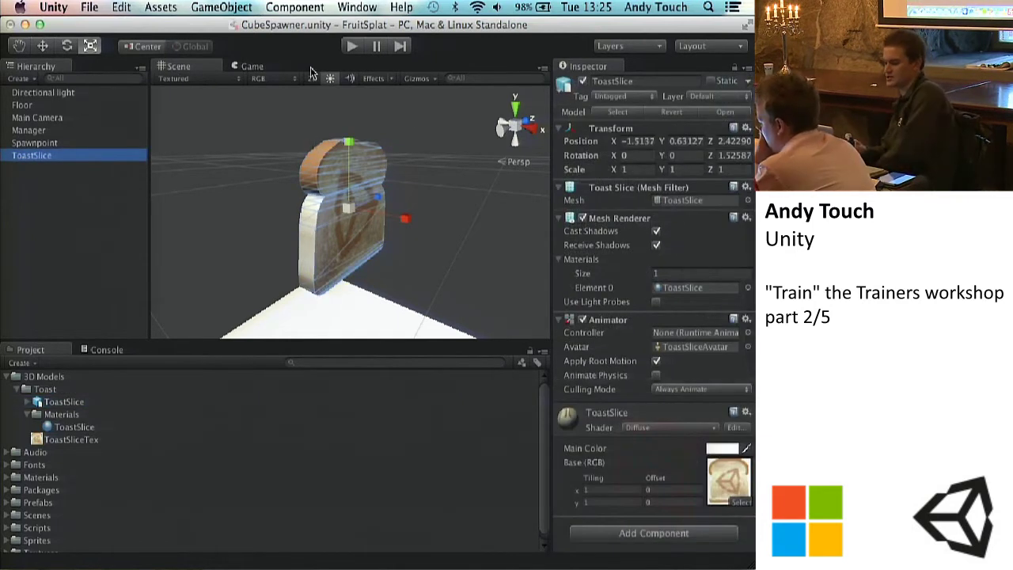
pyautogui.click(294, 7)
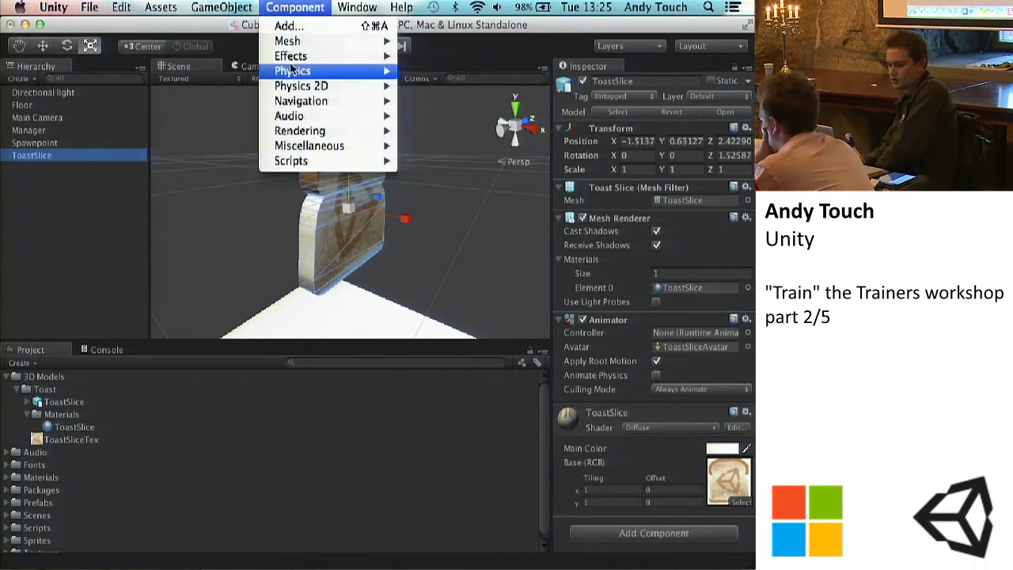
pyautogui.moveTo(295, 70)
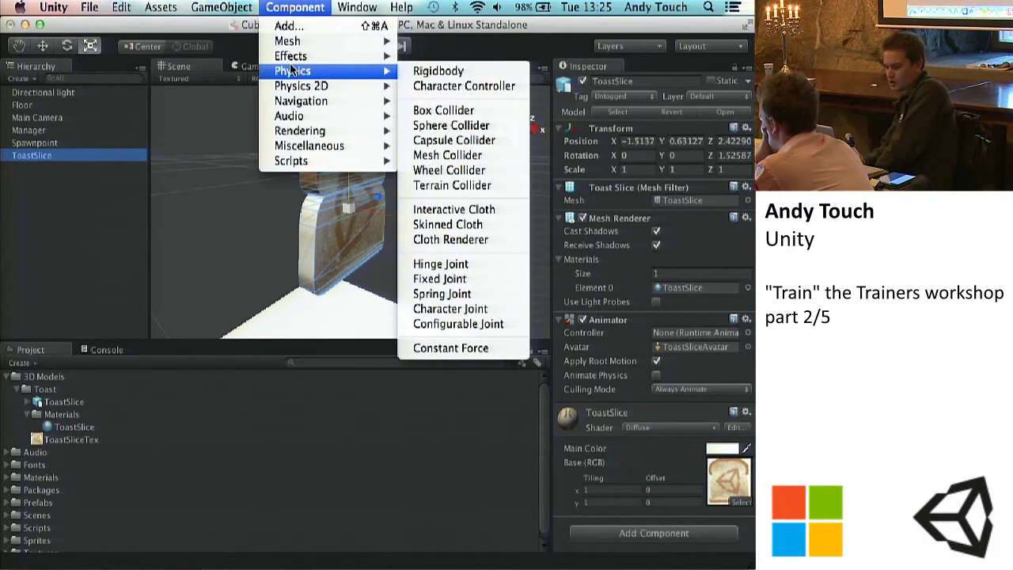
pyautogui.click(456, 112)
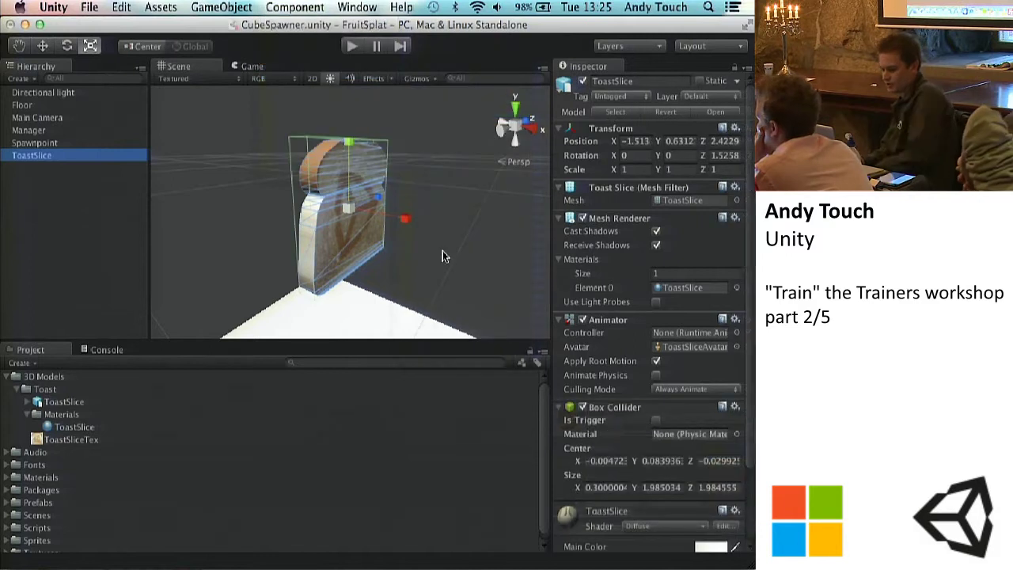
pyautogui.press('f')
pyautogui.keyDown('alt'); pyautogui.moveTo(443, 256); pyautogui.dragTo(345, 293); pyautogui.keyUp('alt')
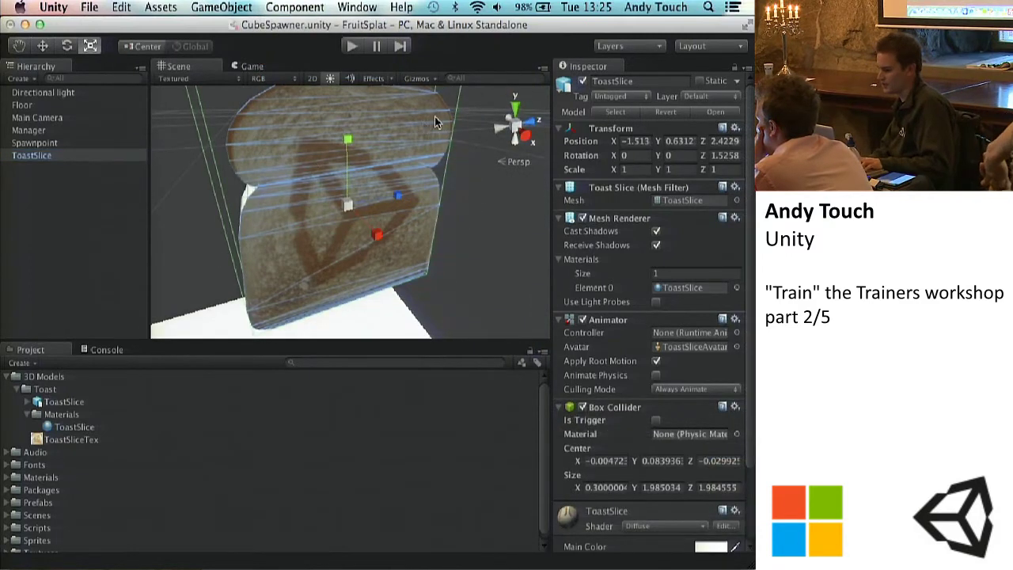
pyautogui.keyDown('alt'); pyautogui.moveTo(252, 206); pyautogui.dragTo(148, 187); pyautogui.keyUp('alt')
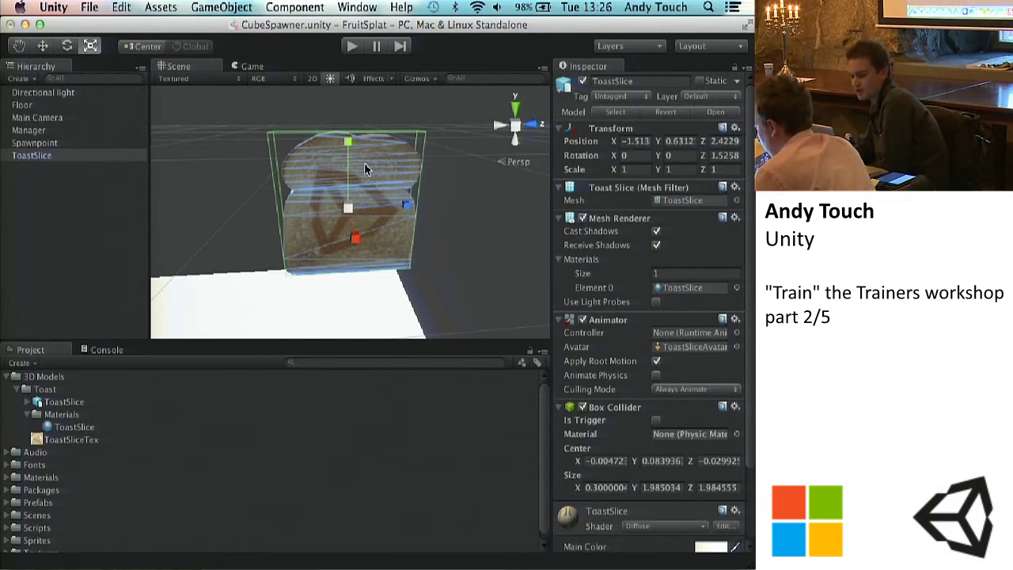
# Remove the toast slice's Box Collider and select the ToastSlice model asset.
pyautogui.click(735, 407)
pyautogui.click(674, 444)
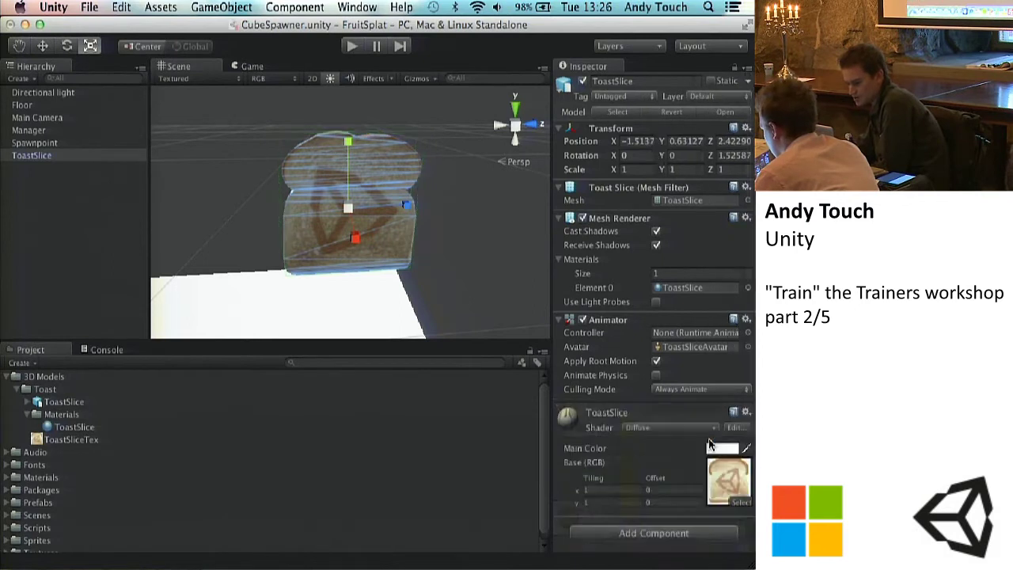
pyautogui.click(64, 402)
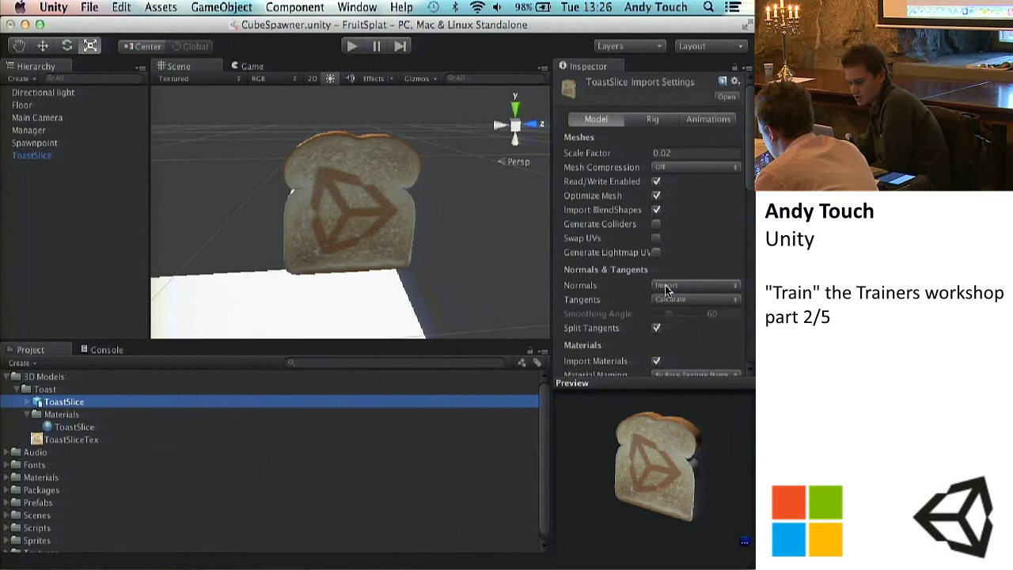
# Enable and apply Generate Colliders on the ToastSlice model, then select the scene's ToastSlice.
pyautogui.click(656, 226)
pyautogui.scroll(-3, 684, 248)
pyautogui.scroll(-5, 685, 247)
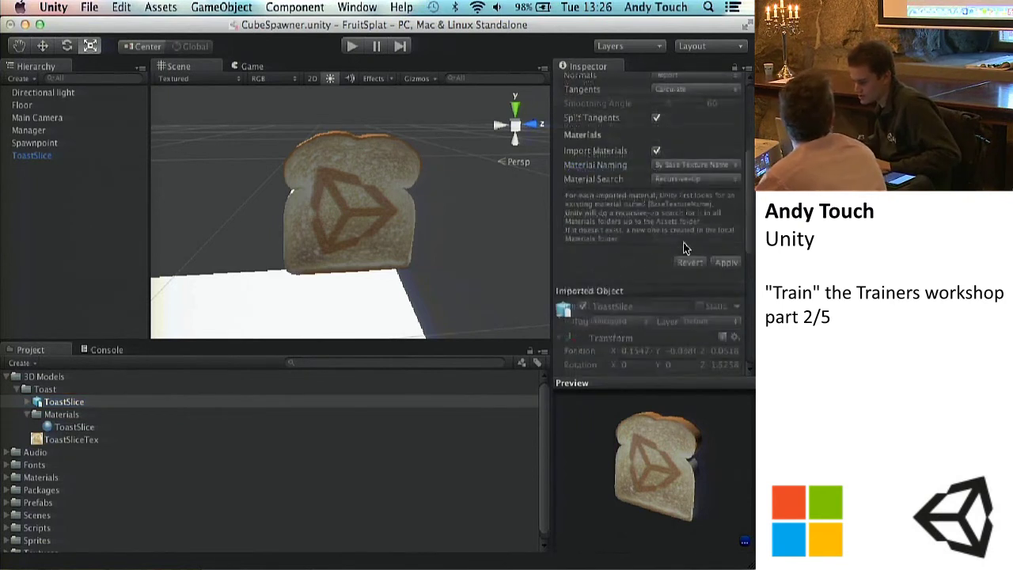
pyautogui.click(725, 220)
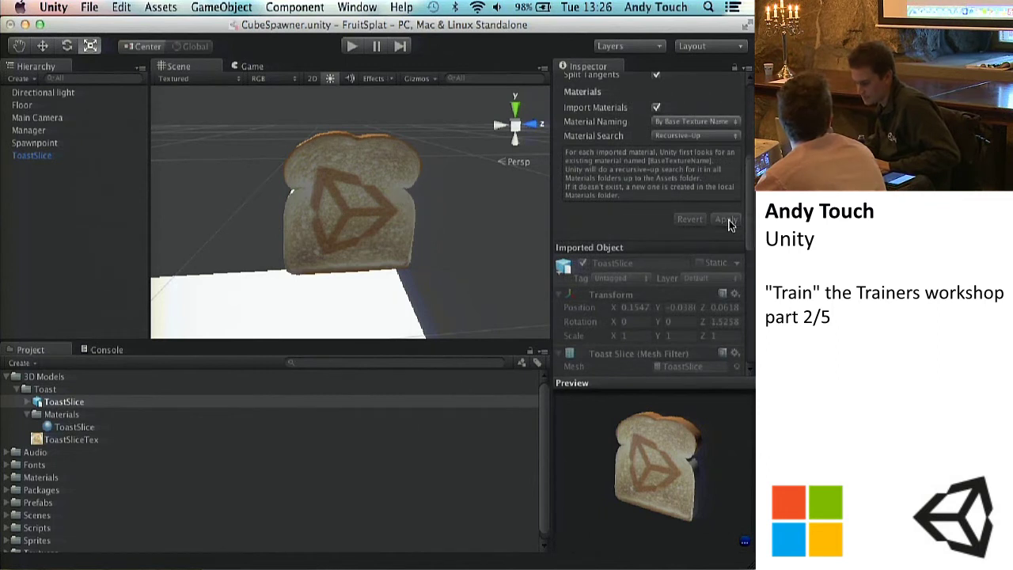
pyautogui.click(30, 156)
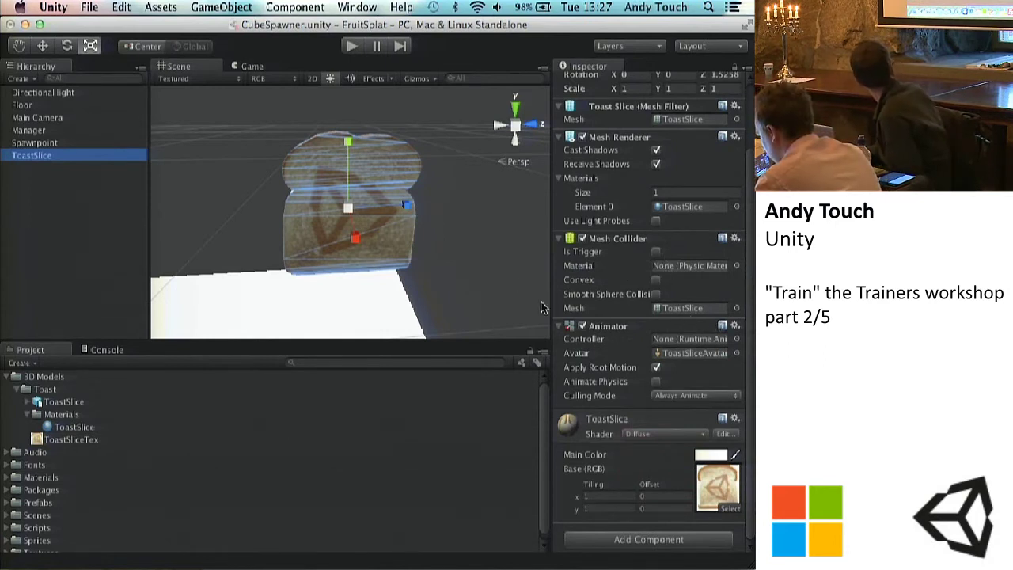
pyautogui.click(582, 137)
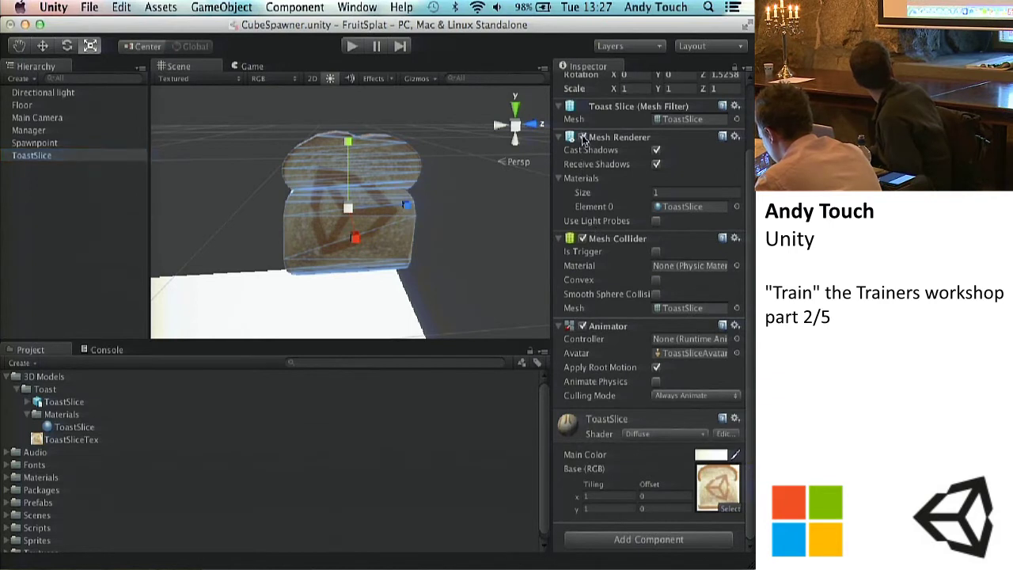
pyautogui.scroll(3, 407, 200)
pyautogui.keyDown('alt'); pyautogui.moveTo(407, 195); pyautogui.dragTo(626, 138); pyautogui.keyUp('alt')
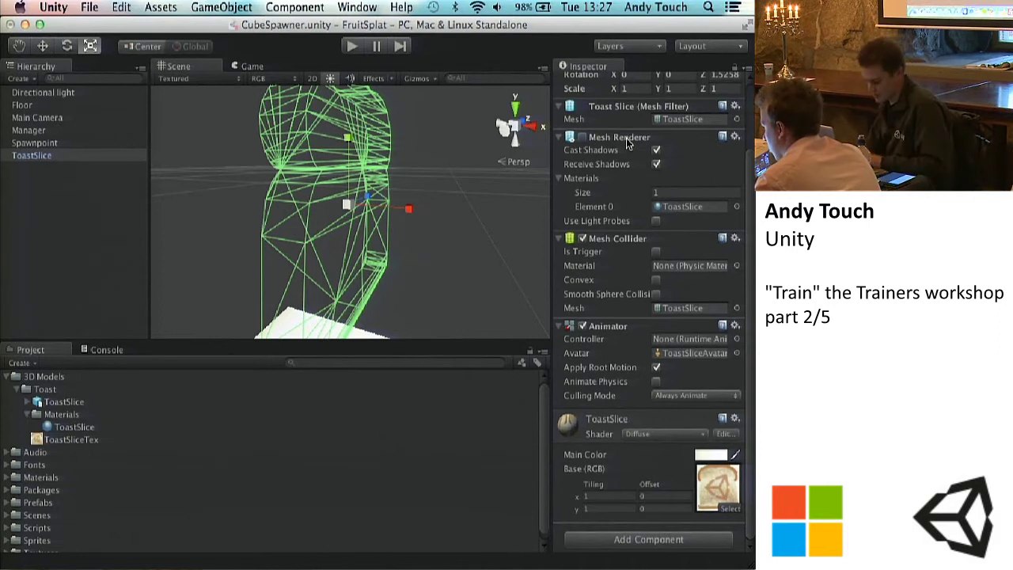
pyautogui.keyDown('alt'); pyautogui.moveTo(451, 143); pyautogui.dragTo(629, 140); pyautogui.keyUp('alt')
pyautogui.keyDown('alt'); pyautogui.moveTo(439, 158); pyautogui.dragTo(193, 130); pyautogui.keyUp('alt')
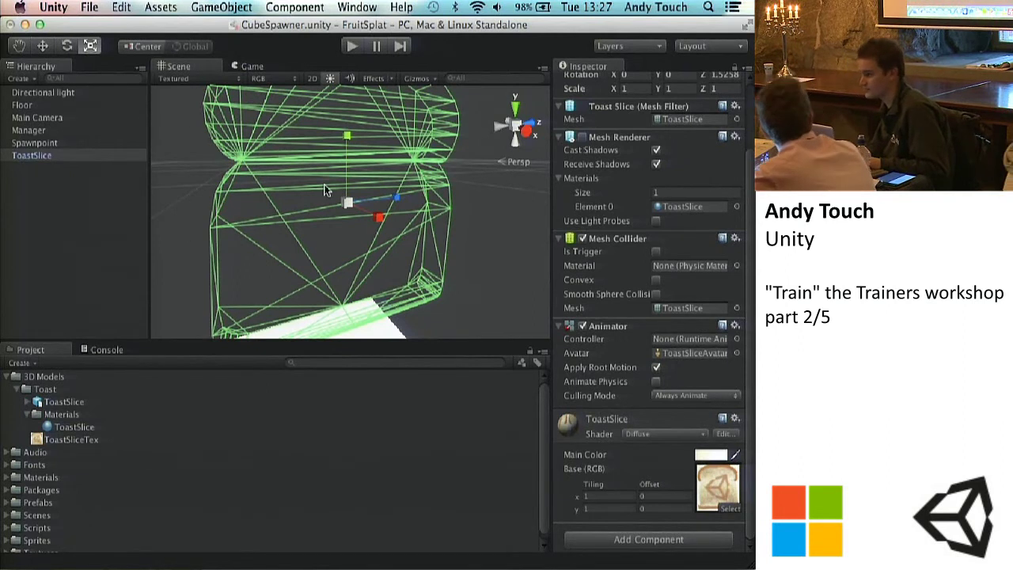
pyautogui.scroll(-3, 320, 204)
pyautogui.scroll(2, 318, 200)
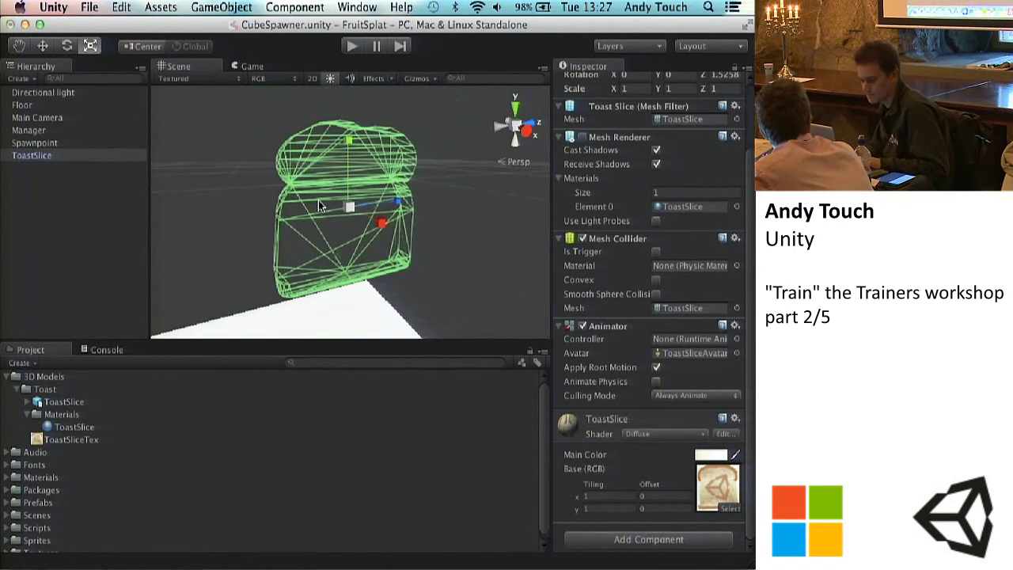
pyautogui.click(64, 402)
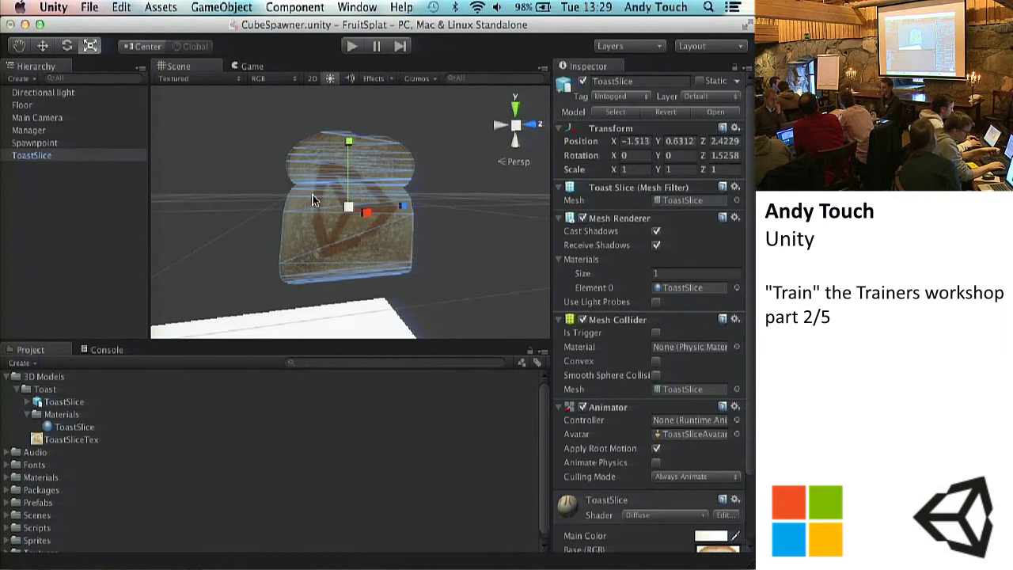
# Add a Rigidbody (Mass 1, Use Gravity on) to the ToastSlice object.
pyautogui.click(295, 7)
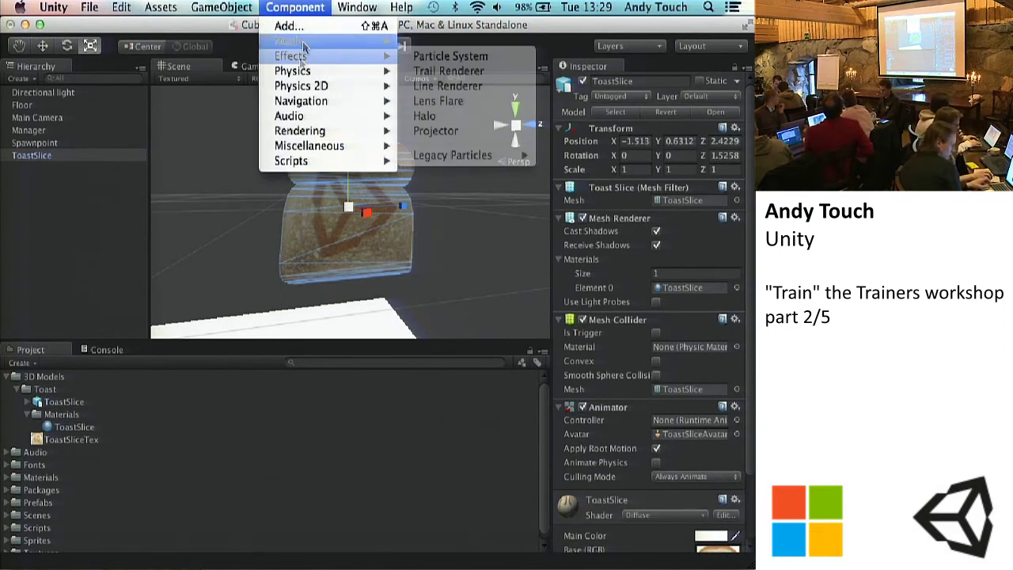
pyautogui.moveTo(340, 71)
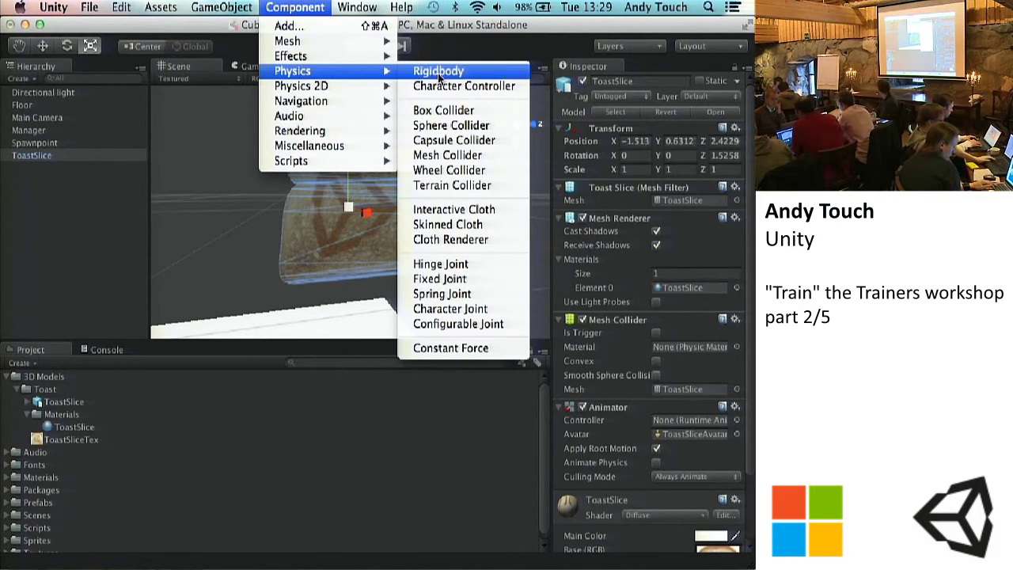
pyautogui.click(440, 73)
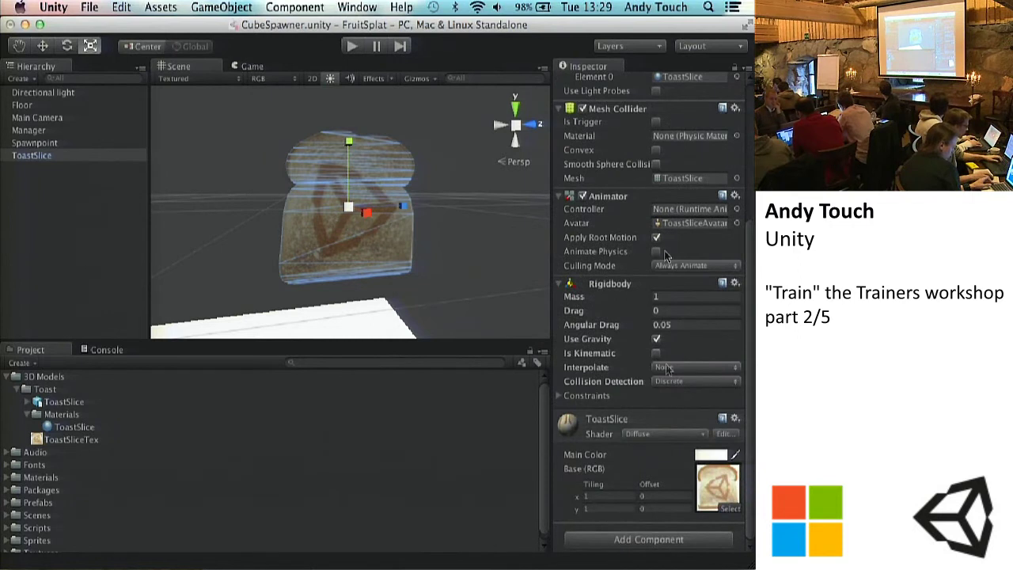
pyautogui.scroll(5, 661, 332)
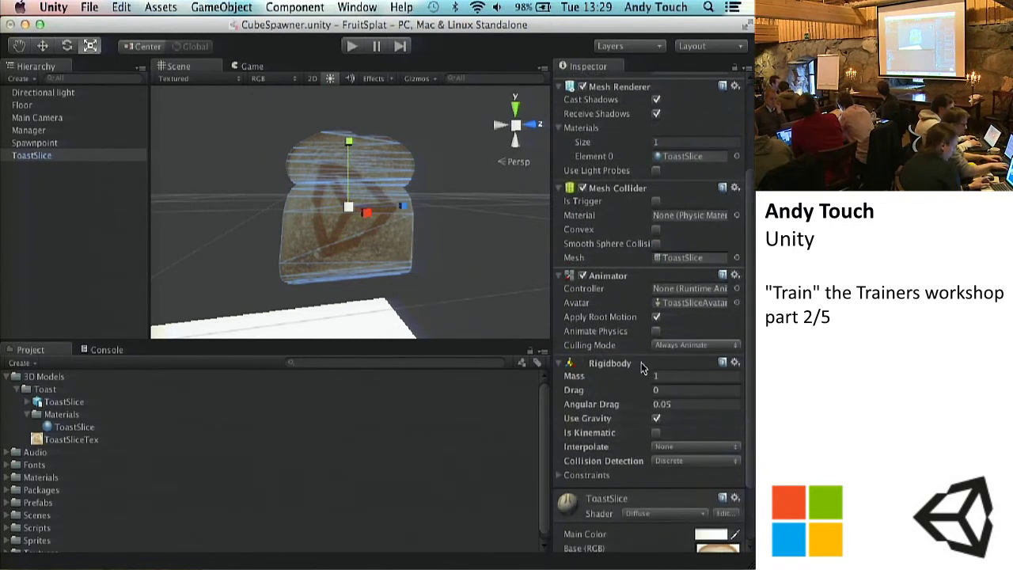
# Collapse the 3D Models folder and expand Prefabs, revealing the Cube prefab.
pyautogui.scroll(-5, 642, 367)
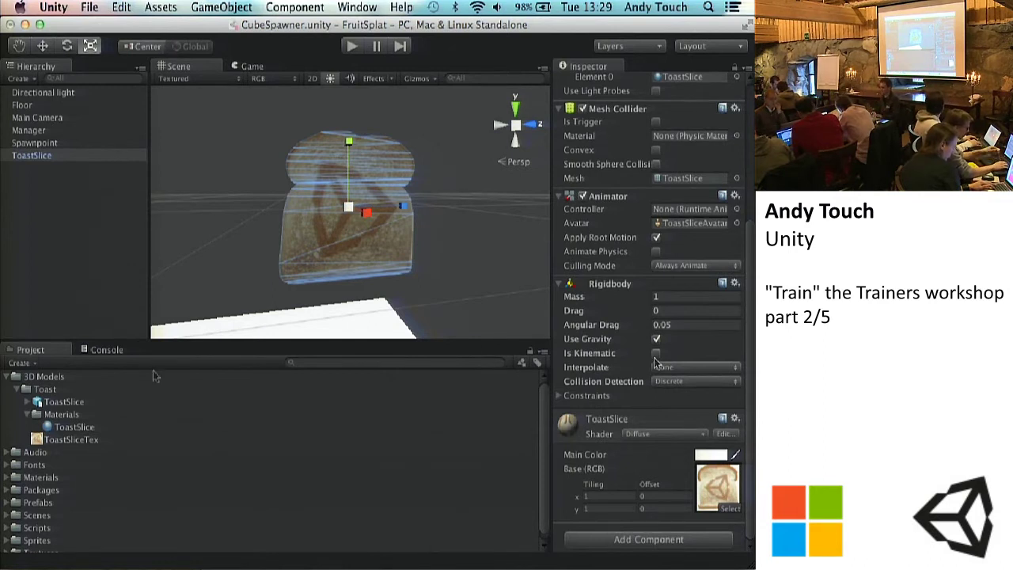
pyautogui.click(7, 377)
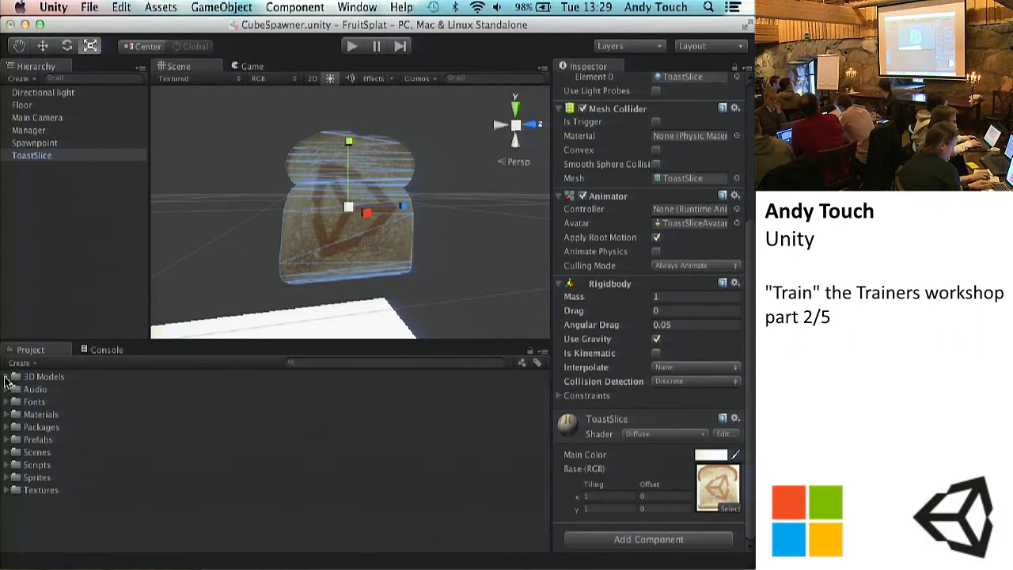
pyautogui.click(7, 439)
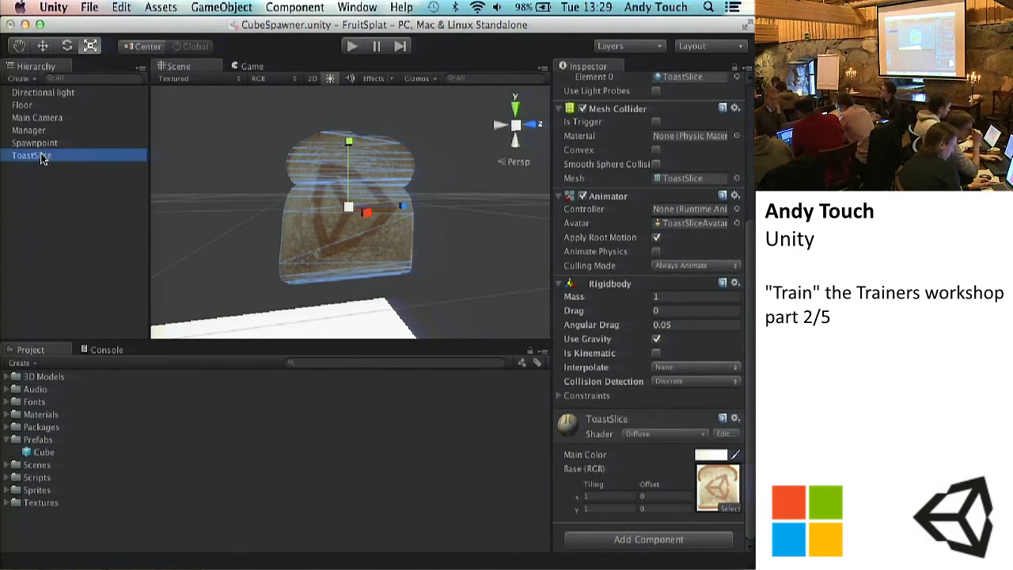
# Make ToastSlice a prefab in the Prefabs folder and inspect its rotated preview.
pyautogui.moveTo(76, 238); pyautogui.dragTo(42, 440)
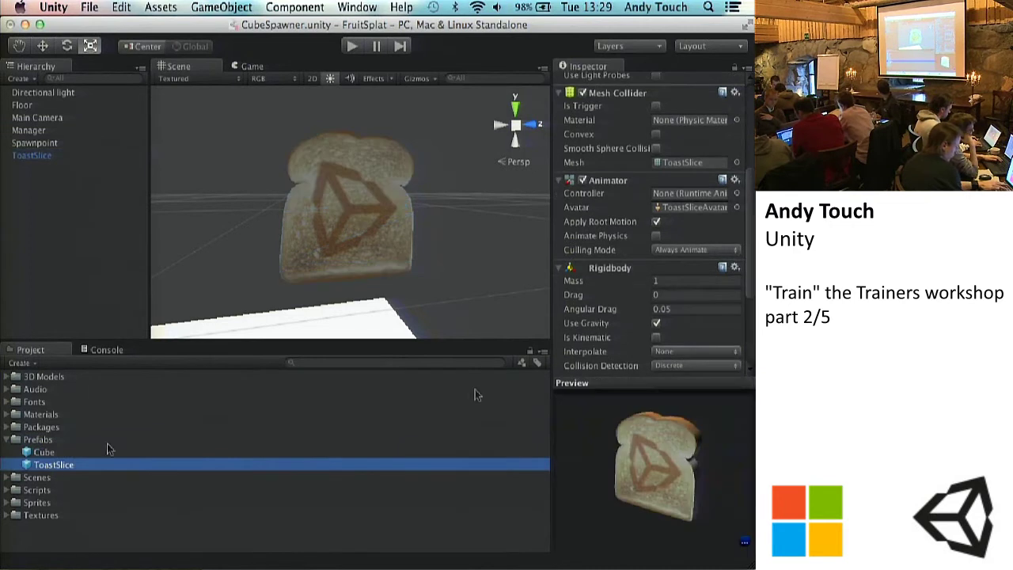
pyautogui.moveTo(668, 382); pyautogui.dragTo(668, 152)
pyautogui.moveTo(671, 337); pyautogui.dragTo(654, 225)
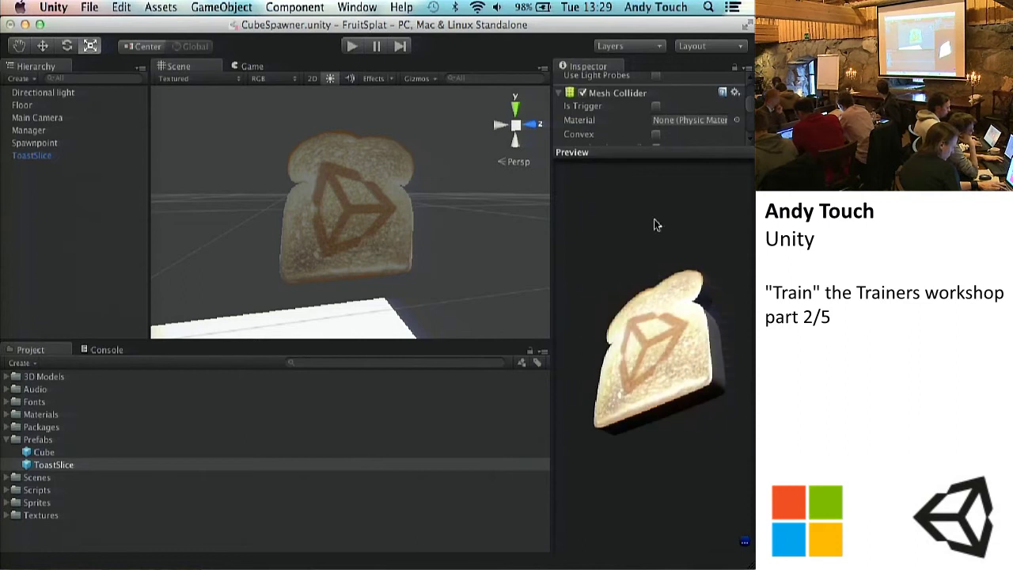
pyautogui.click(620, 154)
# Delete the original ToastSlice from the scene and select the new prefab.
pyautogui.click(49, 158)
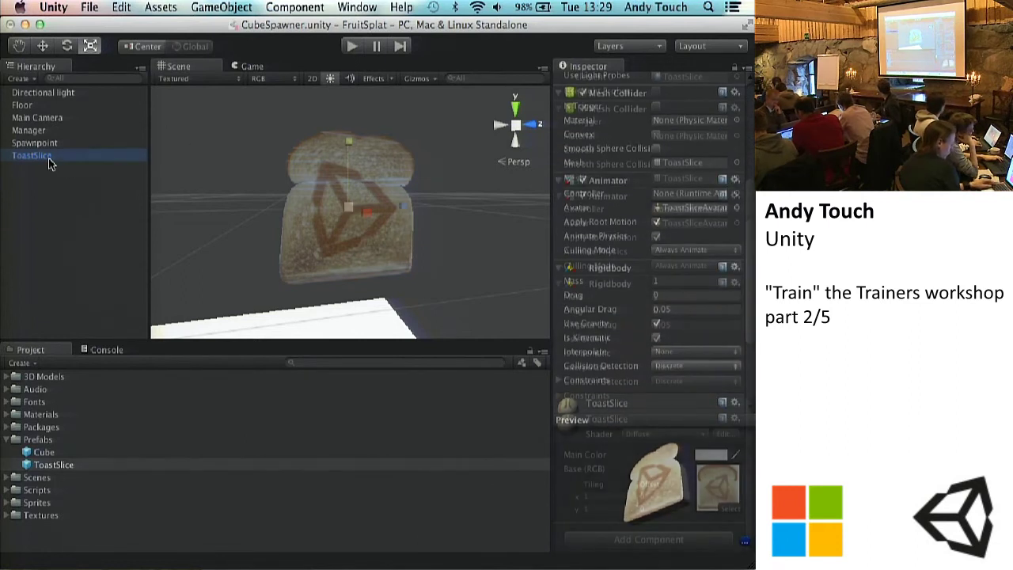
pyautogui.rightClick(49, 159)
pyautogui.press('Escape')
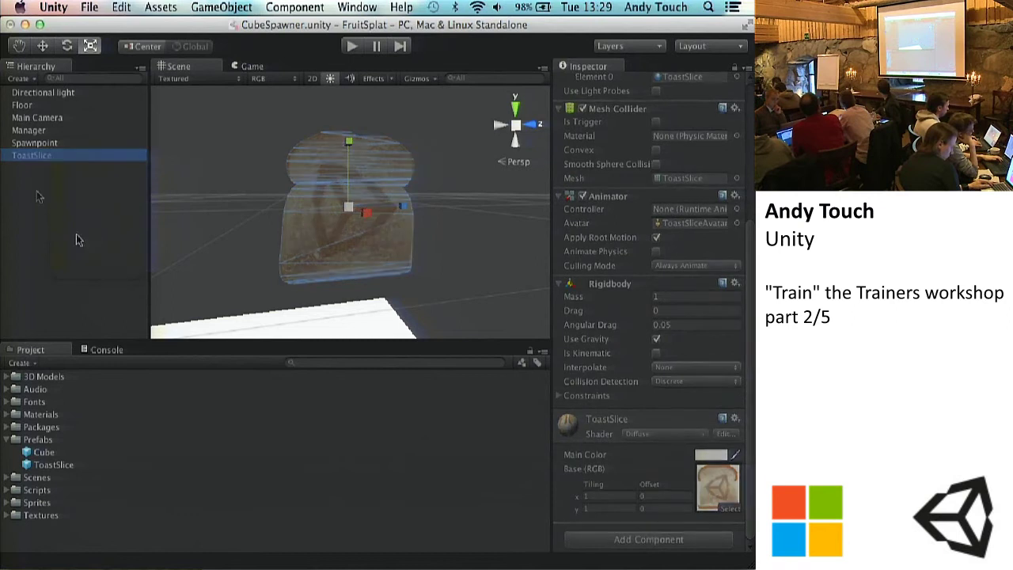
pyautogui.click(353, 466)
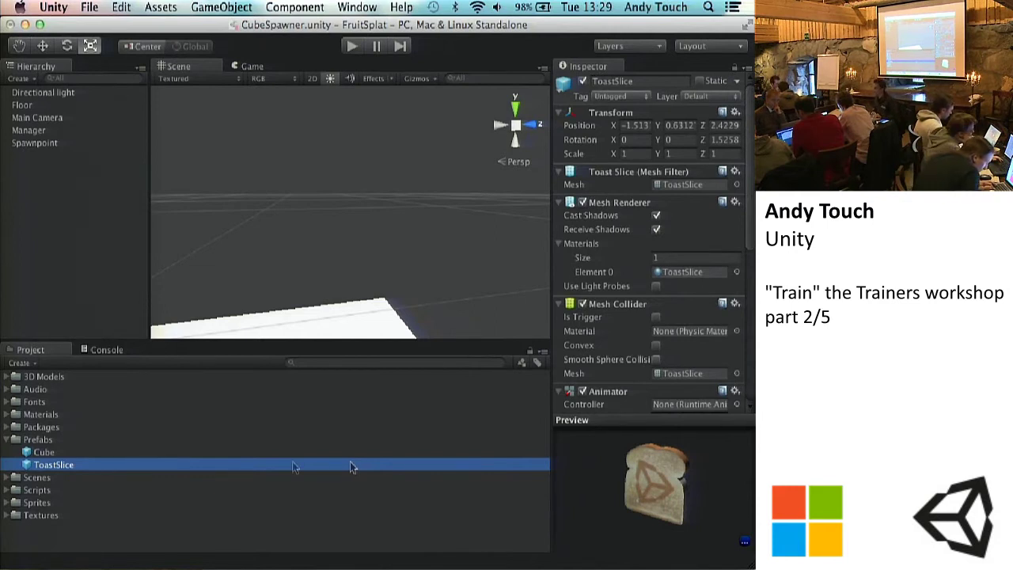
# Place three ToastSlice prefab instances in the scene.
pyautogui.moveTo(56, 466); pyautogui.dragTo(314, 218)
pyautogui.moveTo(86, 466); pyautogui.dragTo(367, 264)
pyautogui.moveTo(54, 465); pyautogui.dragTo(227, 231)
pyautogui.moveTo(425, 255); pyautogui.dragTo(357, 264, button='right')
# Scale the middle toast slice to 2 on X, Y and Z.
pyautogui.click(362, 271)
pyautogui.click(336, 202)
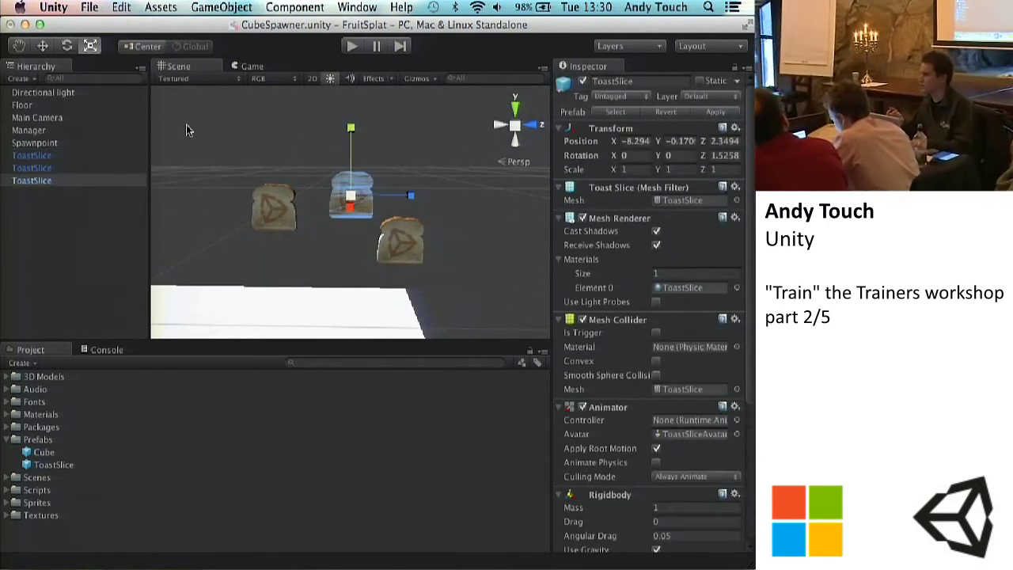
pyautogui.click(626, 169)
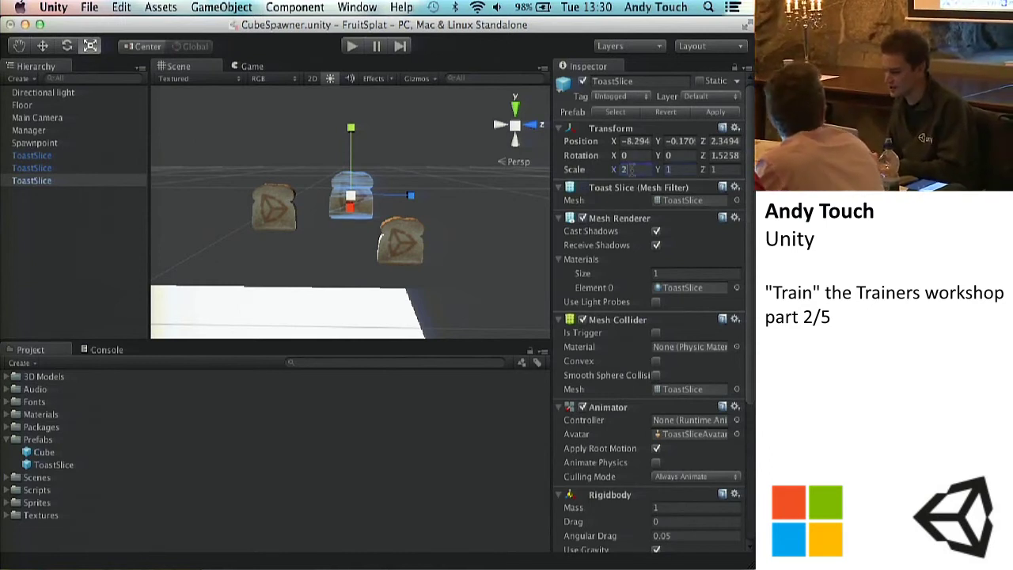
pyautogui.write('2')
pyautogui.press('Tab')
pyautogui.write('2')
pyautogui.press('Tab')
pyautogui.write('2')
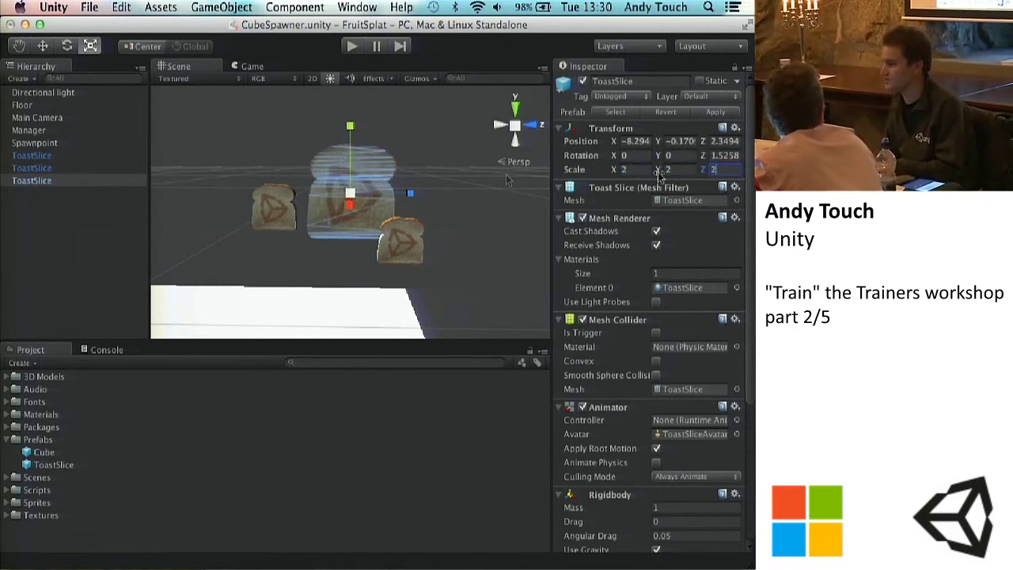
# Tilt the middle toast onto its side with the Rotate tool.
pyautogui.click(67, 46)
pyautogui.moveTo(328, 149); pyautogui.dragTo(371, 169)
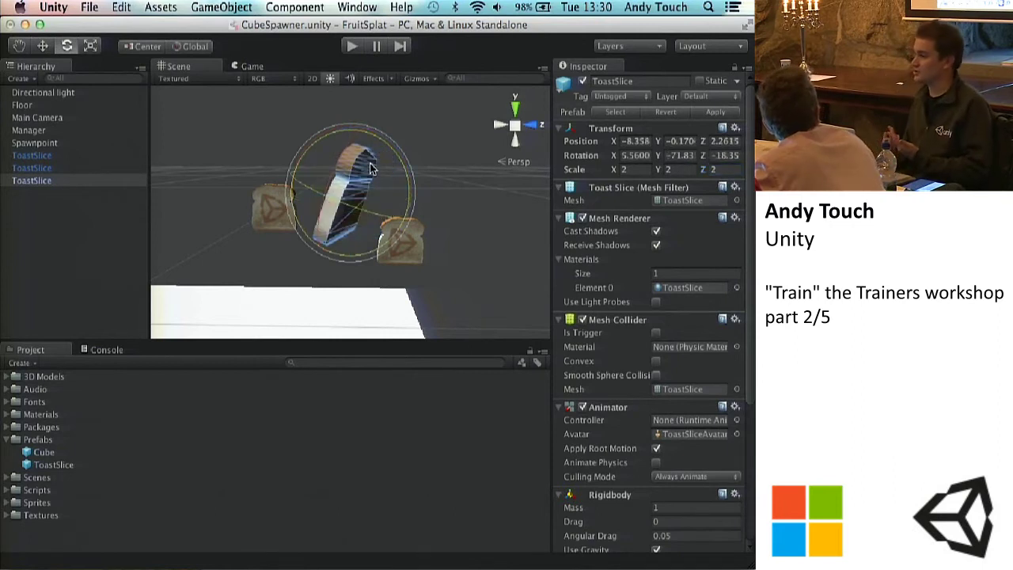
pyautogui.click(53, 467)
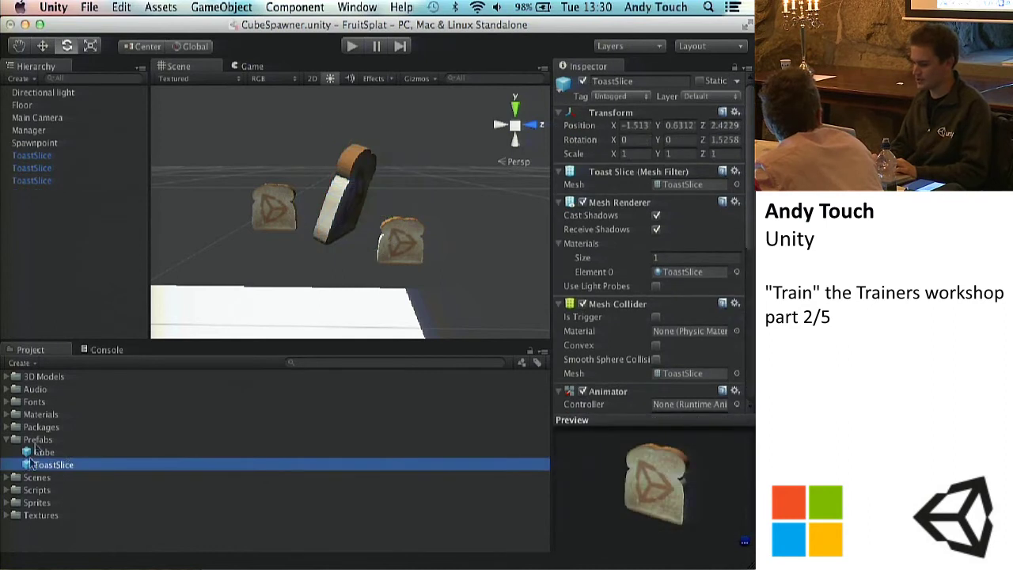
# Set the ToastSlice prefab's scale to 3, 3, 3.
pyautogui.click(633, 153)
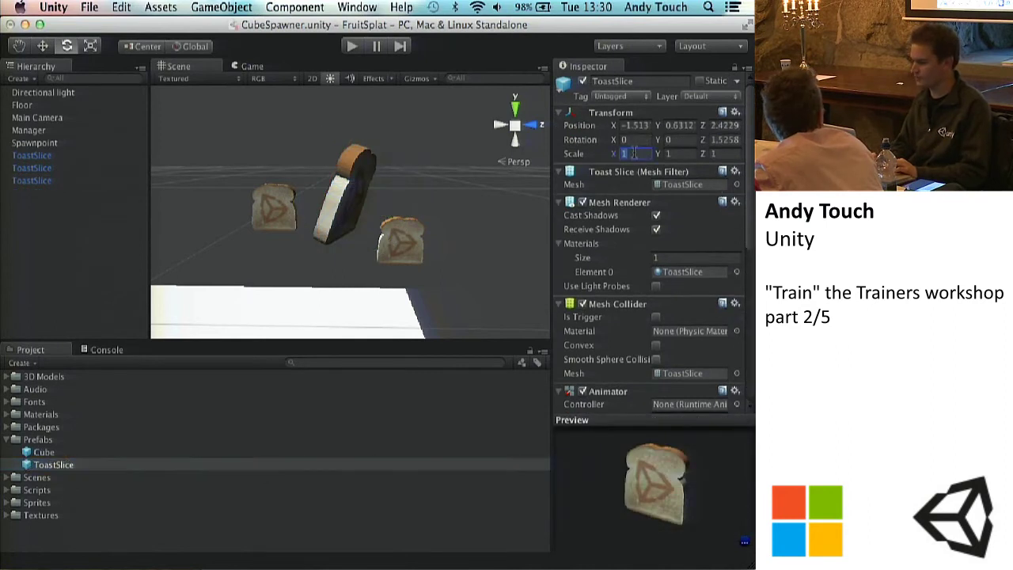
pyautogui.write('3')
pyautogui.press('Tab')
pyautogui.write('3')
pyautogui.press('Tab')
pyautogui.write('3')
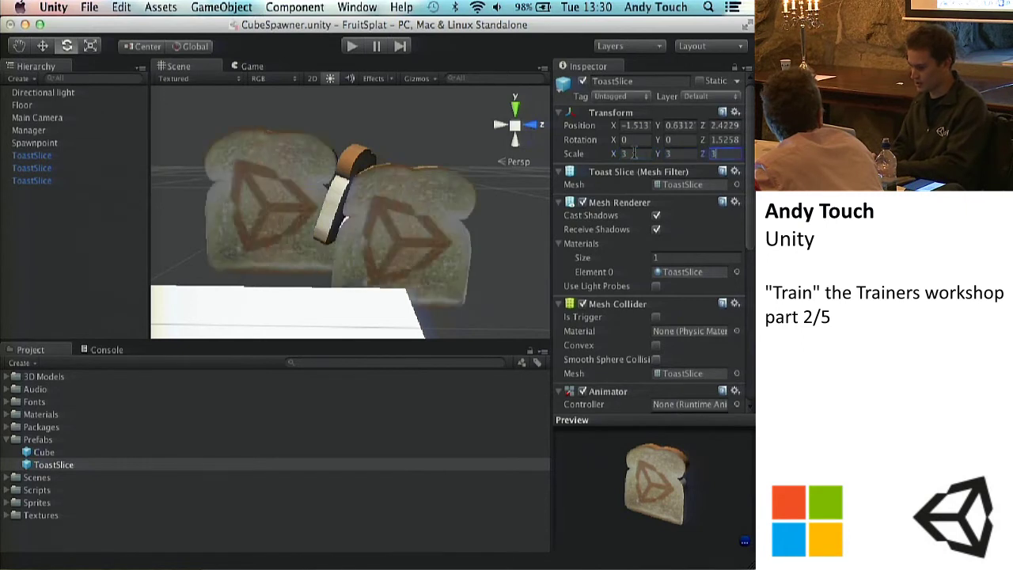
# Revert the tilted toast to the prefab scale and zero its rotation.
pyautogui.click(41, 181)
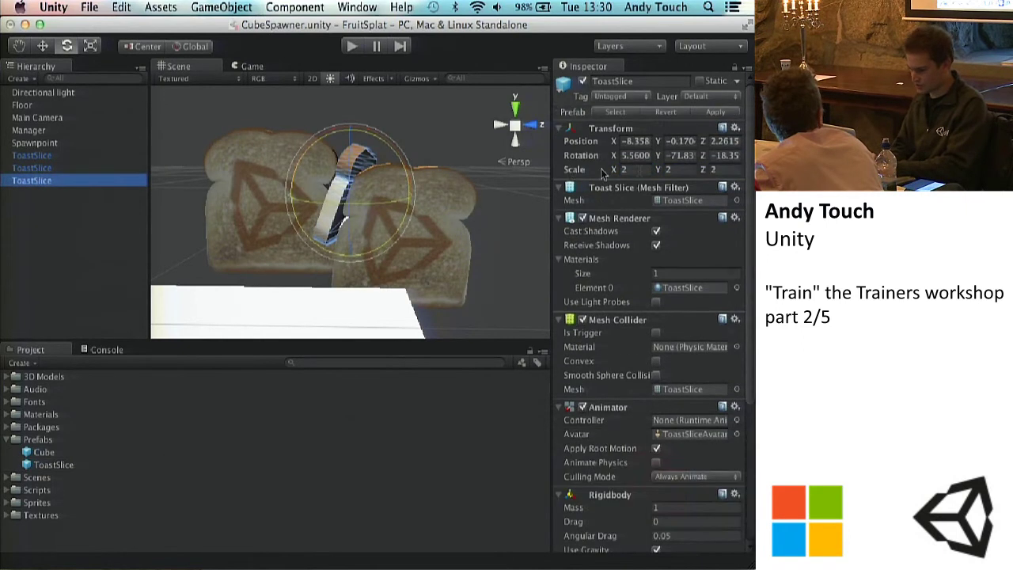
pyautogui.click(672, 114)
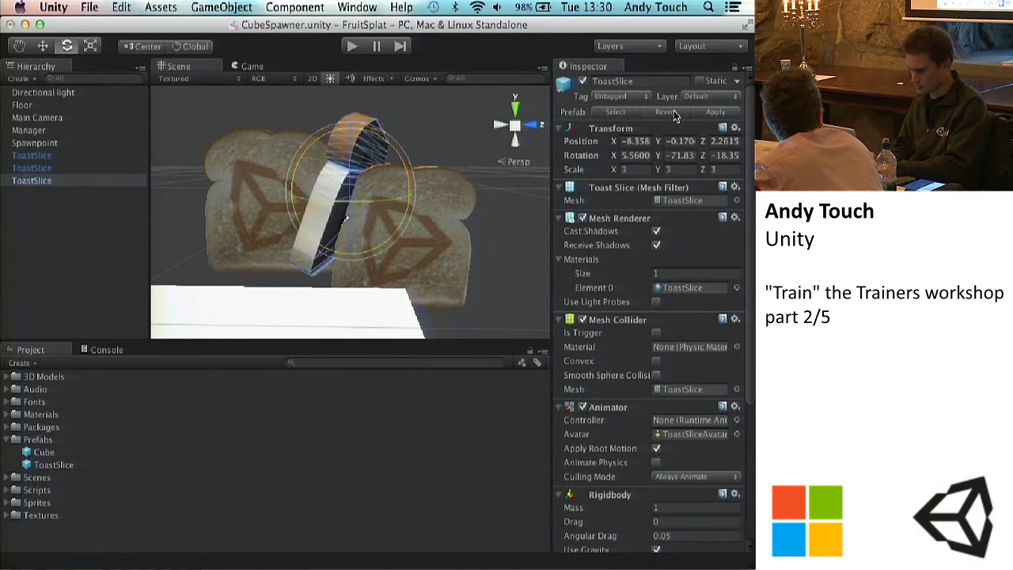
pyautogui.doubleClick(642, 155)
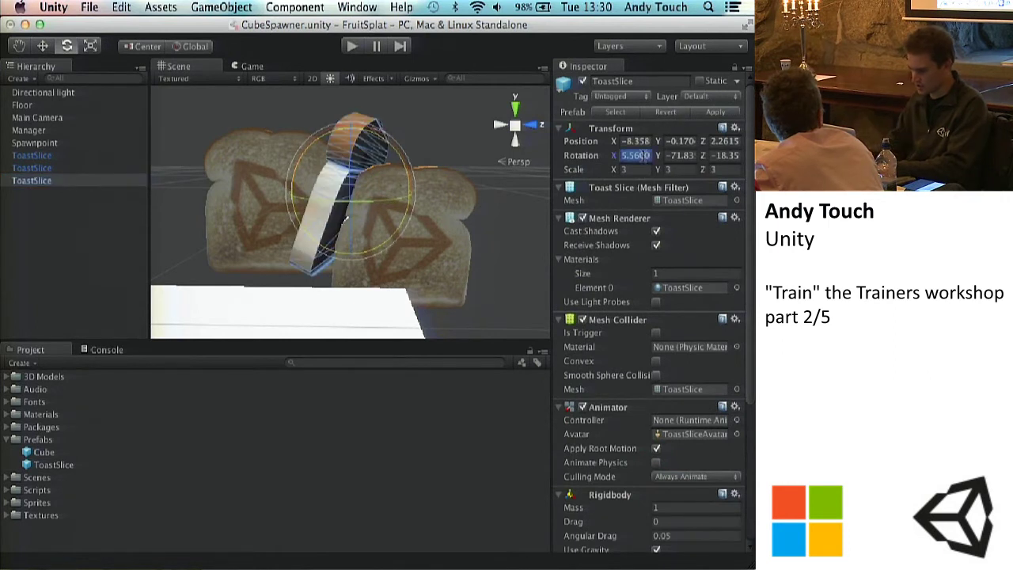
pyautogui.write('0')
pyautogui.press('Tab')
pyautogui.write('0')
pyautogui.press('Tab')
pyautogui.write('0')
pyautogui.click(420, 158)
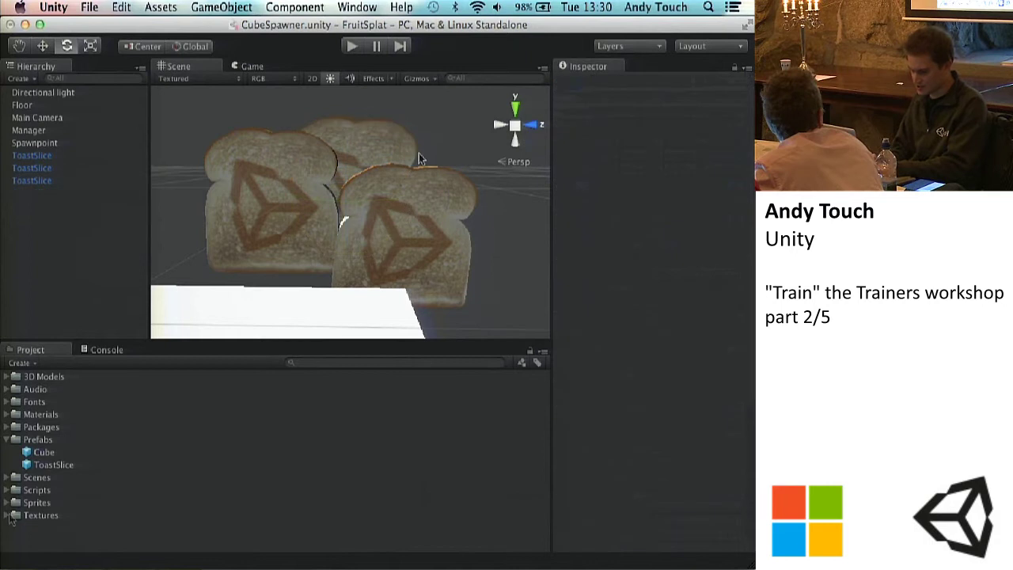
# Set the ToastSlice prefab's Y rotation to 45.
pyautogui.click(52, 465)
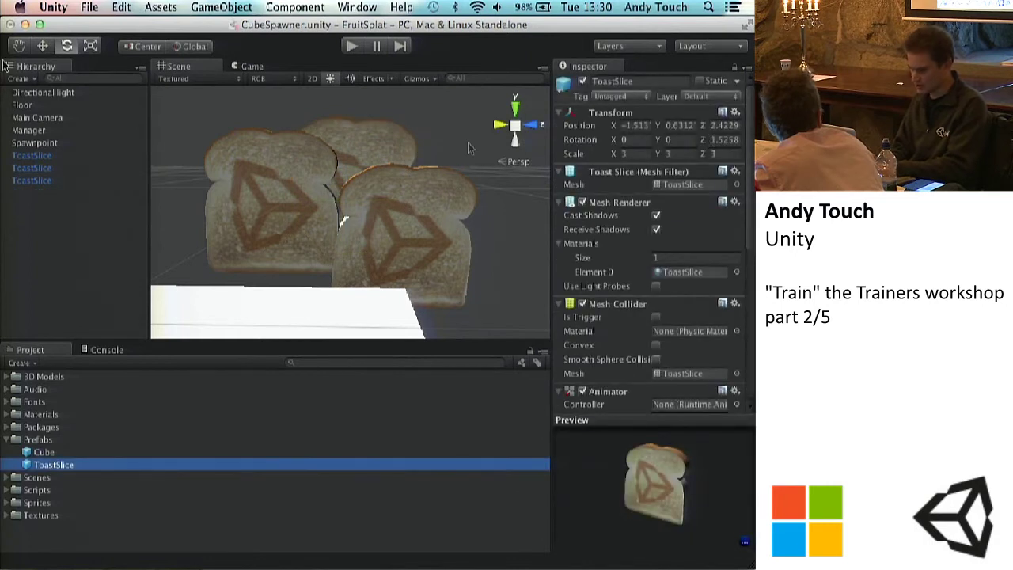
pyautogui.click(674, 139)
pyautogui.write('45')
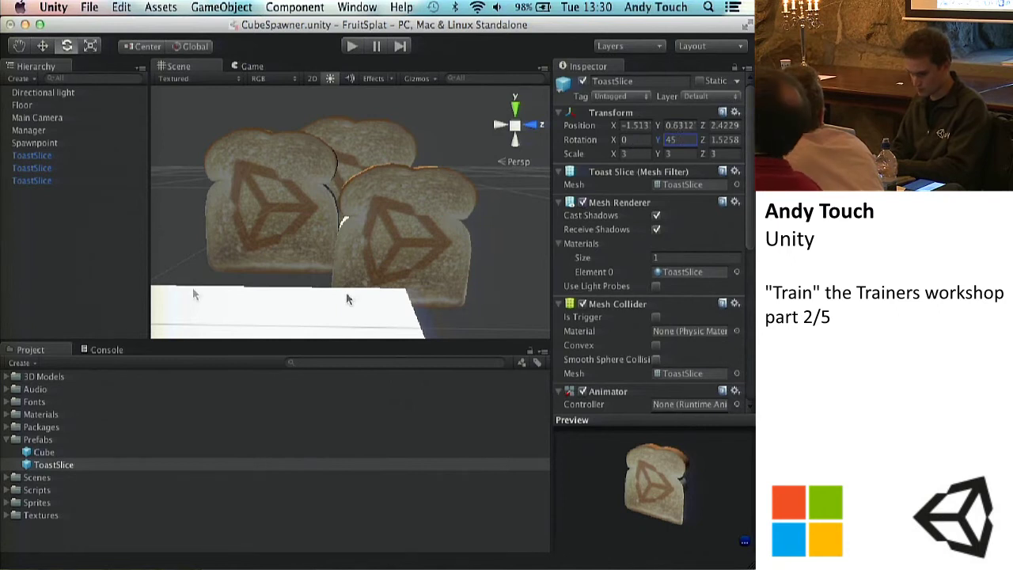
pyautogui.click(178, 309)
# Toggle the ToastSlice prefab's Mesh Renderer checkbox.
pyautogui.click(57, 465)
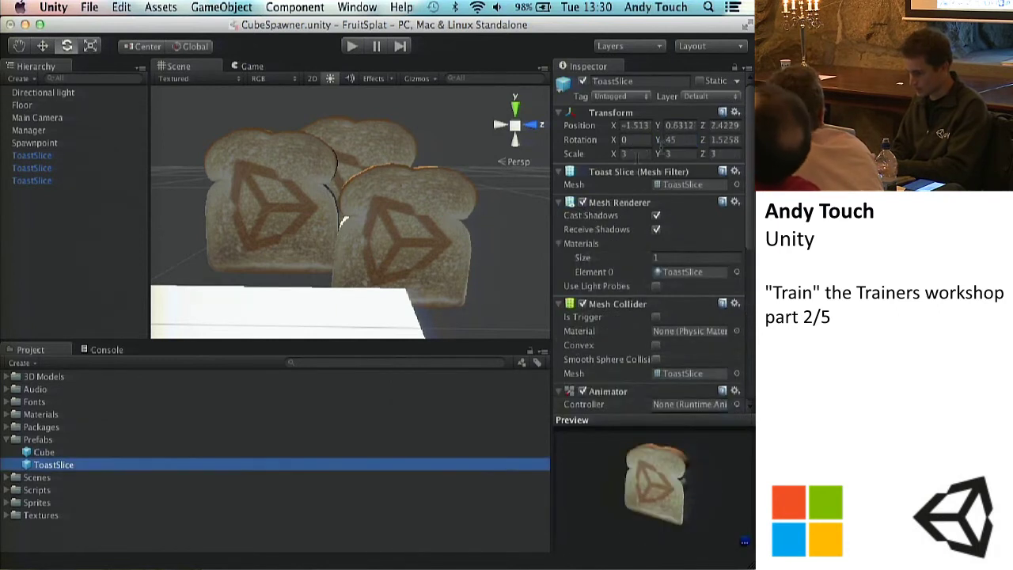
pyautogui.click(633, 154)
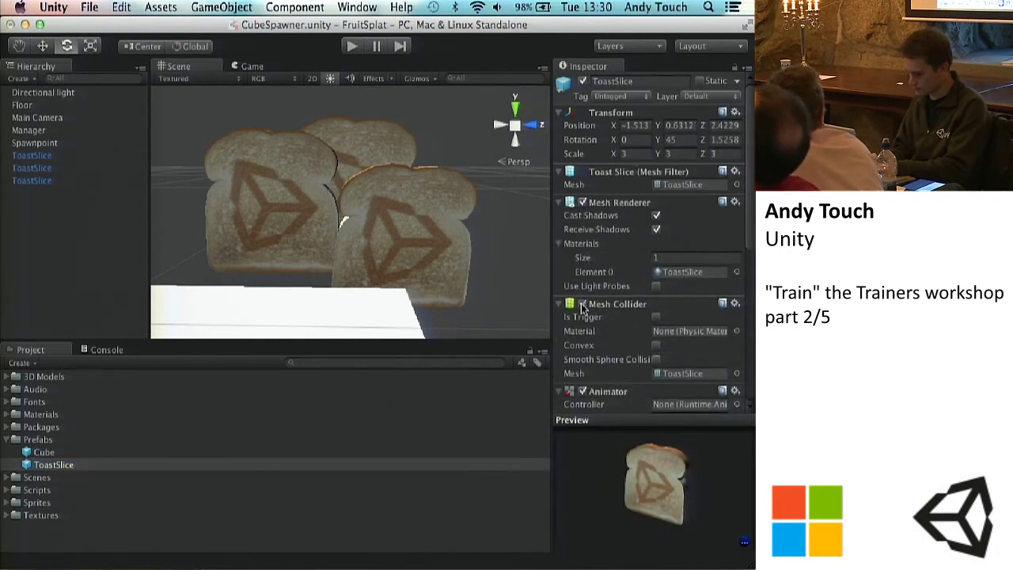
pyautogui.click(583, 203)
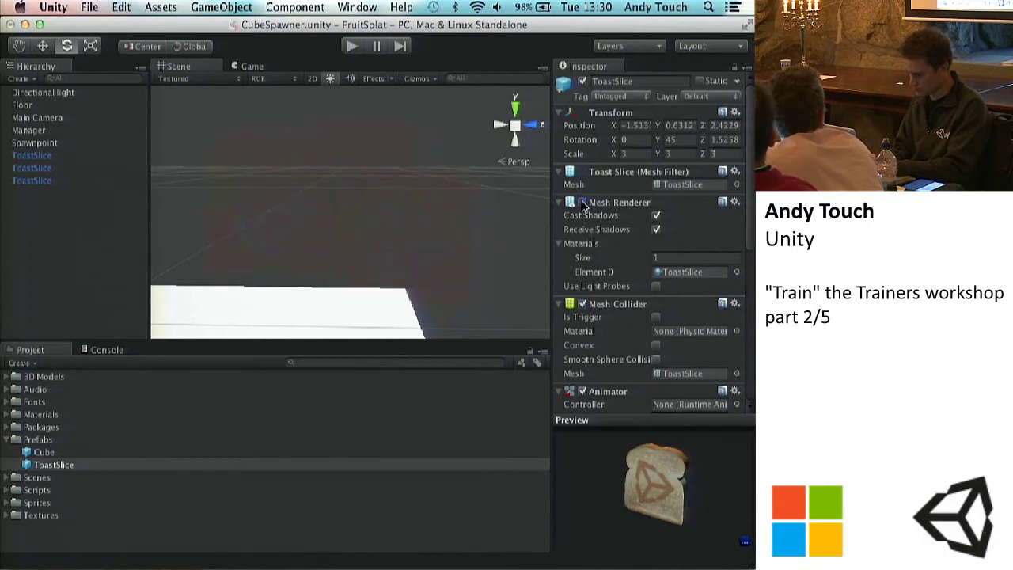
pyautogui.click(583, 203)
pyautogui.click(583, 203)
pyautogui.click(583, 203)
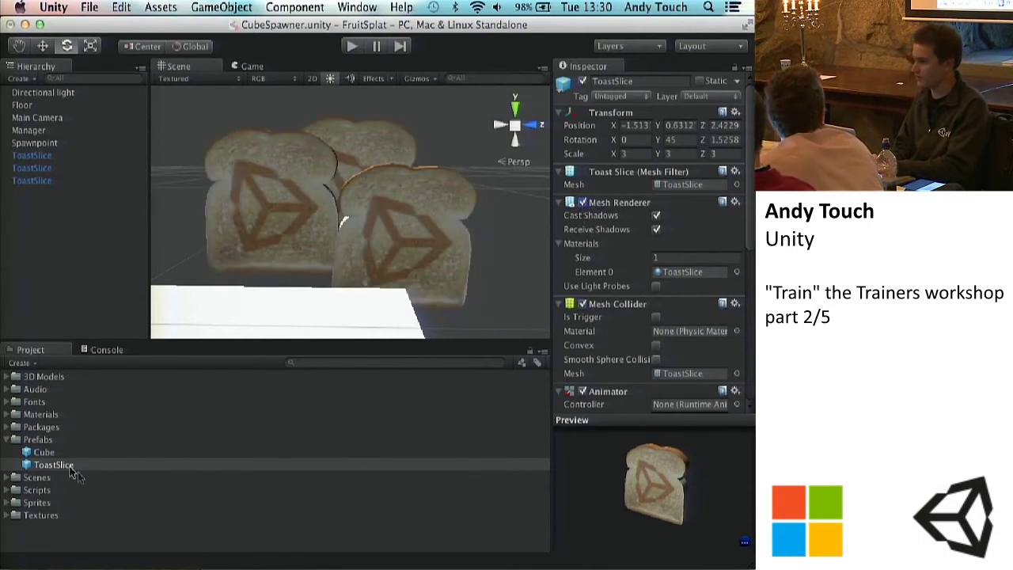
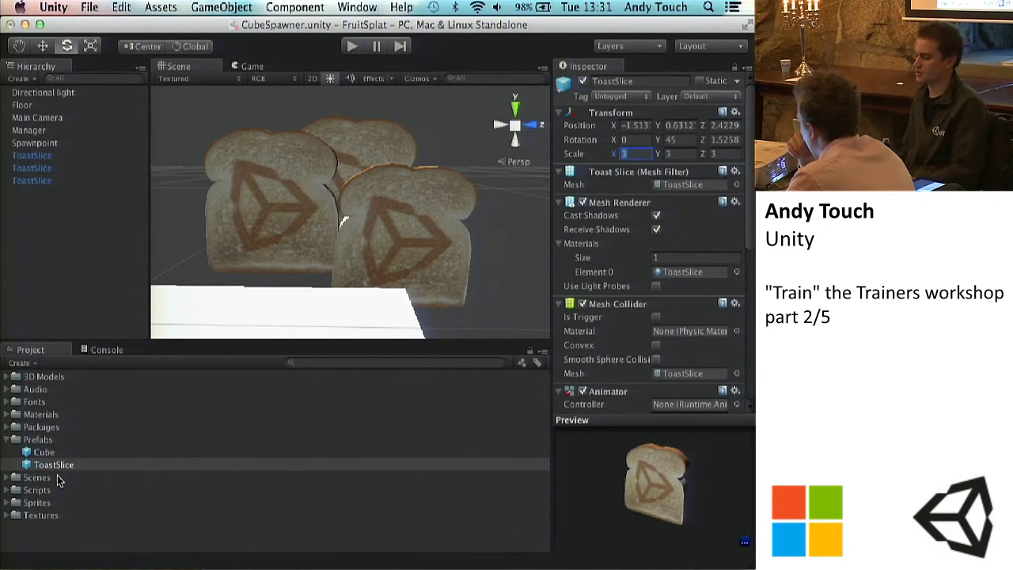
# Set the ToastSlices' Scale to 1, 1, 1.
pyautogui.write('1')
pyautogui.press('Tab')
pyautogui.write('1')
pyautogui.press('Tab')
pyautogui.write('1')
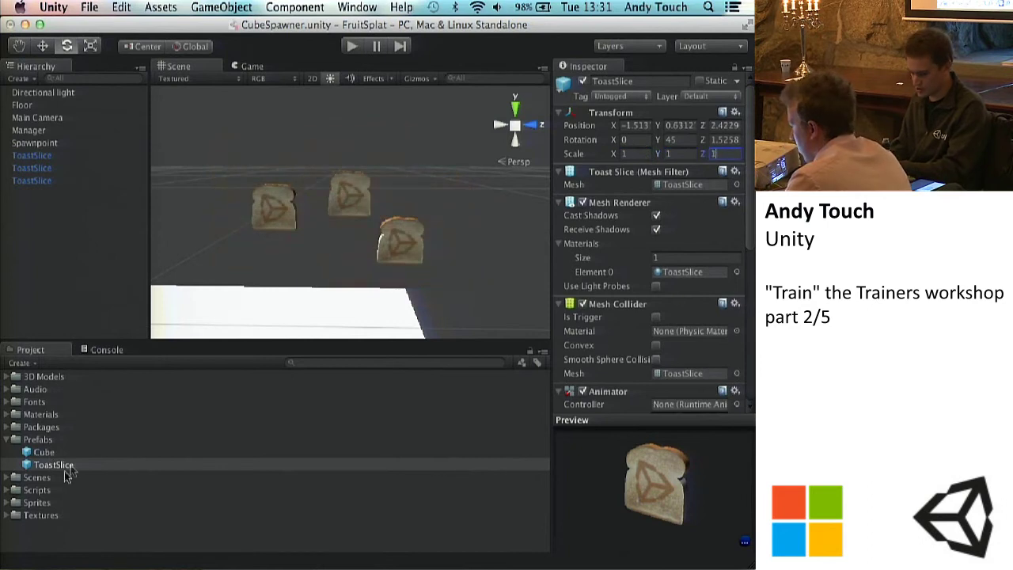
# Delete all three ToastSlice objects from the Hierarchy.
pyautogui.keyDown('shift'); pyautogui.click(40, 181); pyautogui.keyUp('shift')
pyautogui.keyDown('shift'); pyautogui.click(37, 155); pyautogui.keyUp('shift')
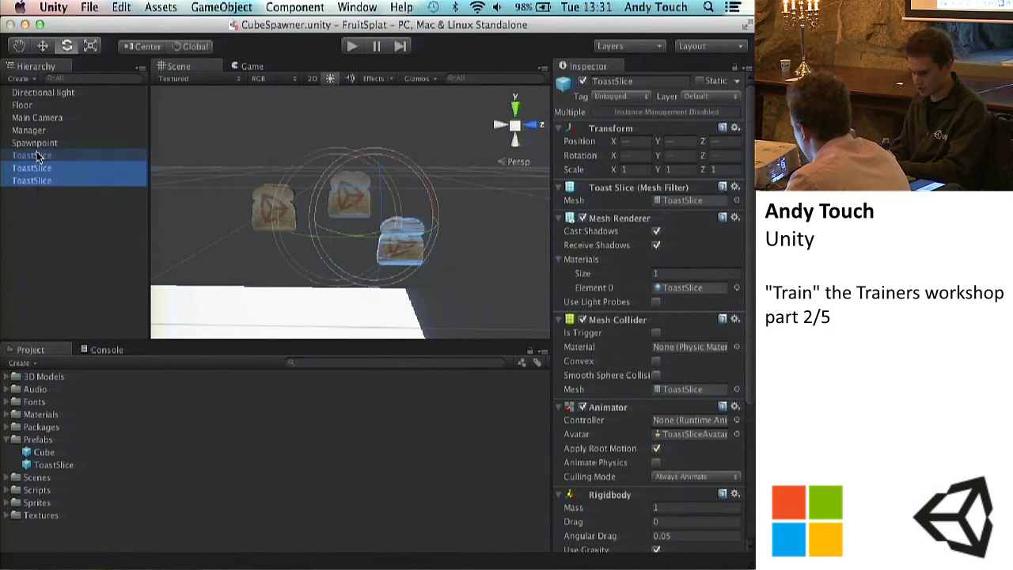
pyautogui.rightClick(38, 156)
pyautogui.click(68, 228)
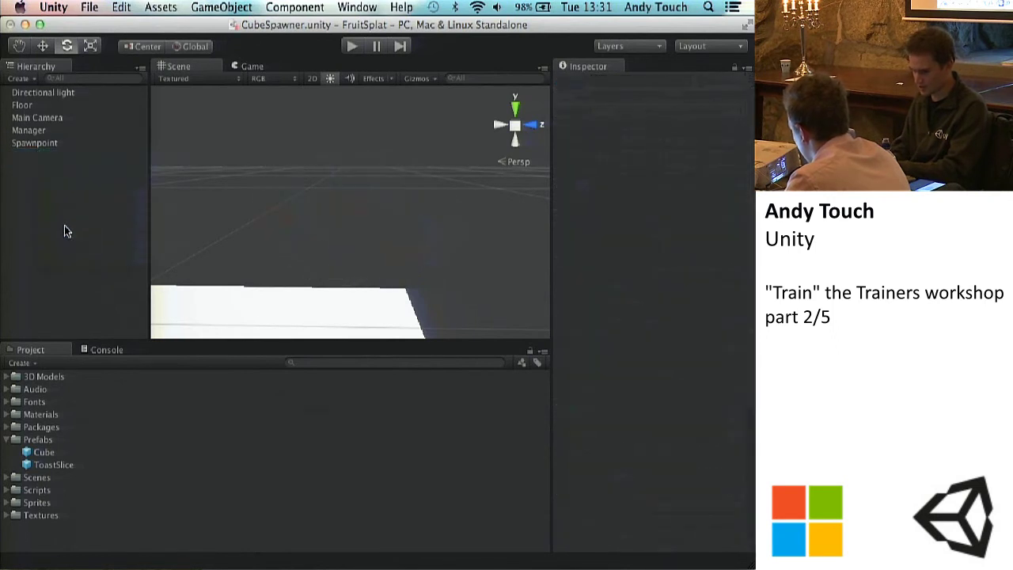
# Assign the ToastSlice prefab to the Manager's Crate Prefab field and run the game.
pyautogui.click(30, 129)
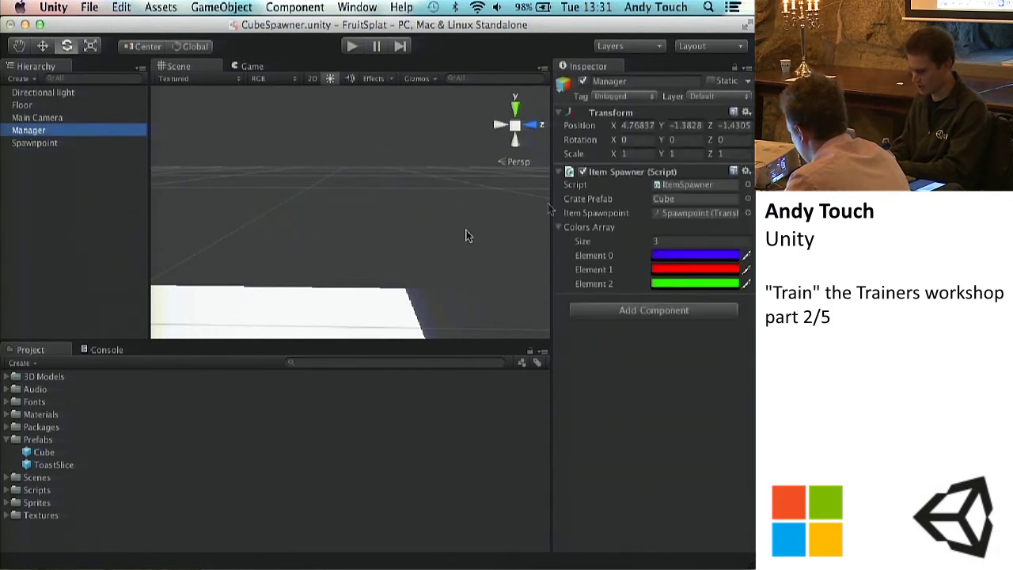
pyautogui.click(663, 200)
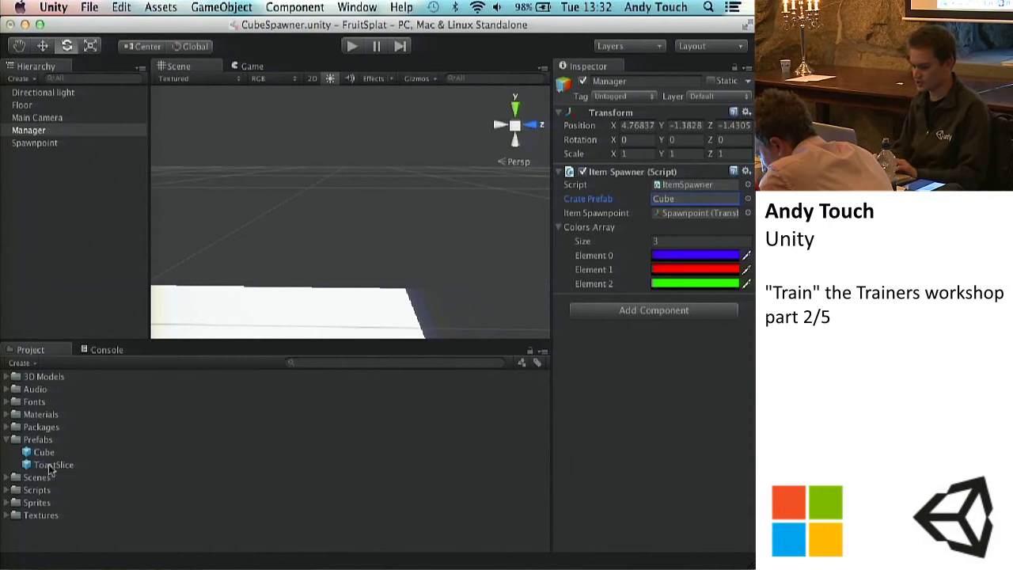
pyautogui.moveTo(49, 467); pyautogui.dragTo(685, 204)
pyautogui.click(677, 199)
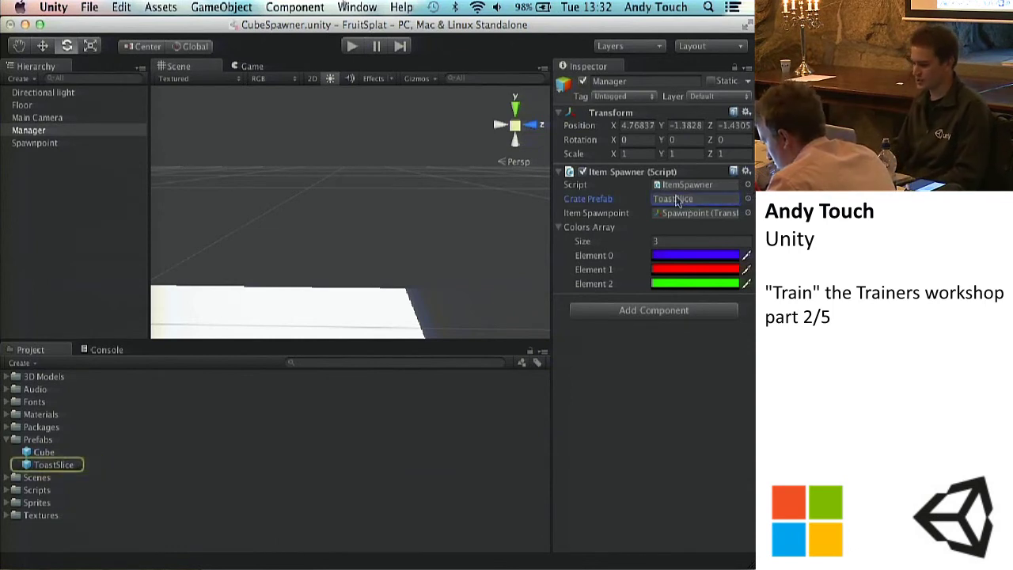
pyautogui.click(353, 46)
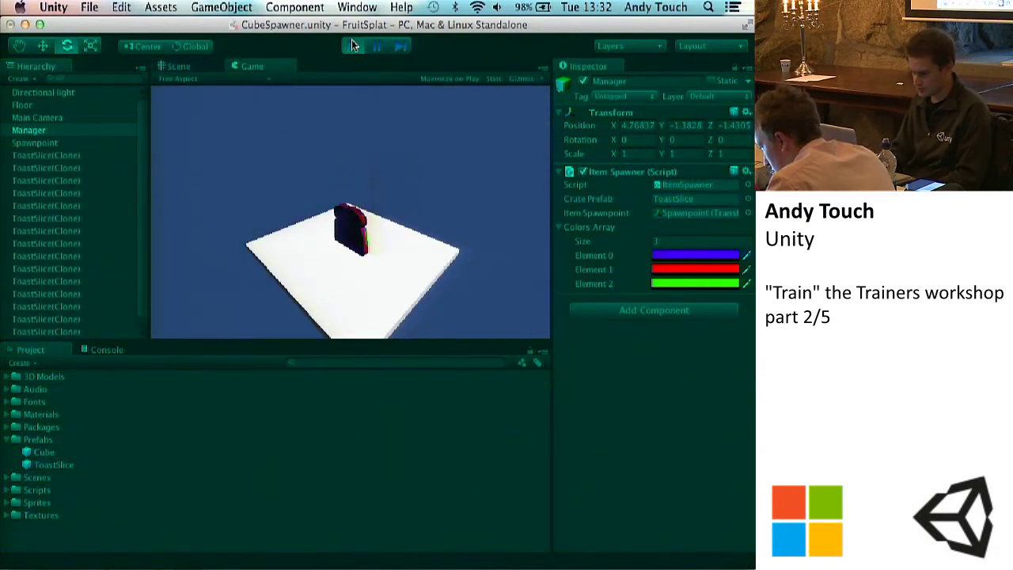
# Stop the game and inspect the ToastSlice prefab's Mesh Collider, Animator and Rigidbody components.
pyautogui.click(352, 45)
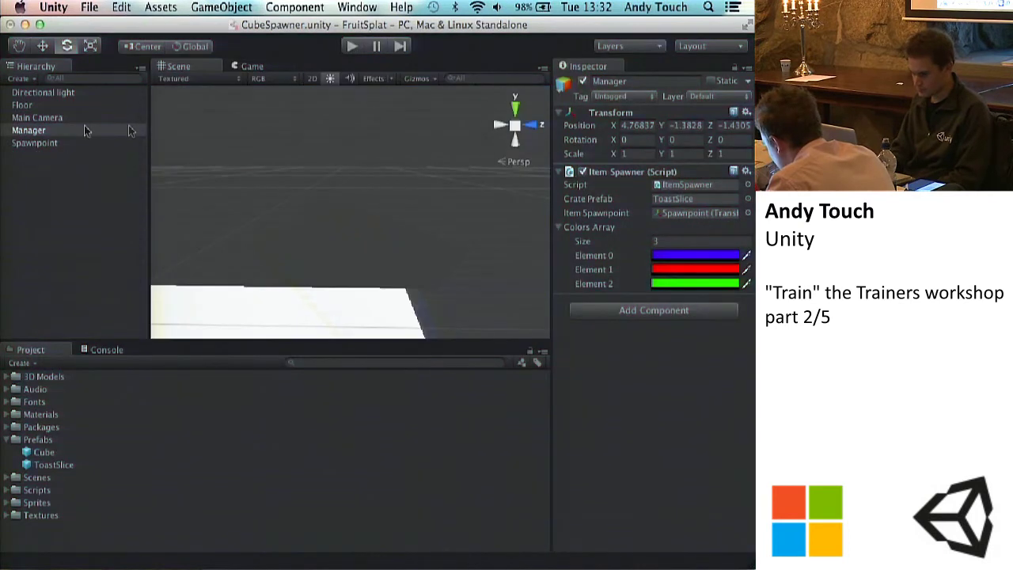
pyautogui.click(36, 106)
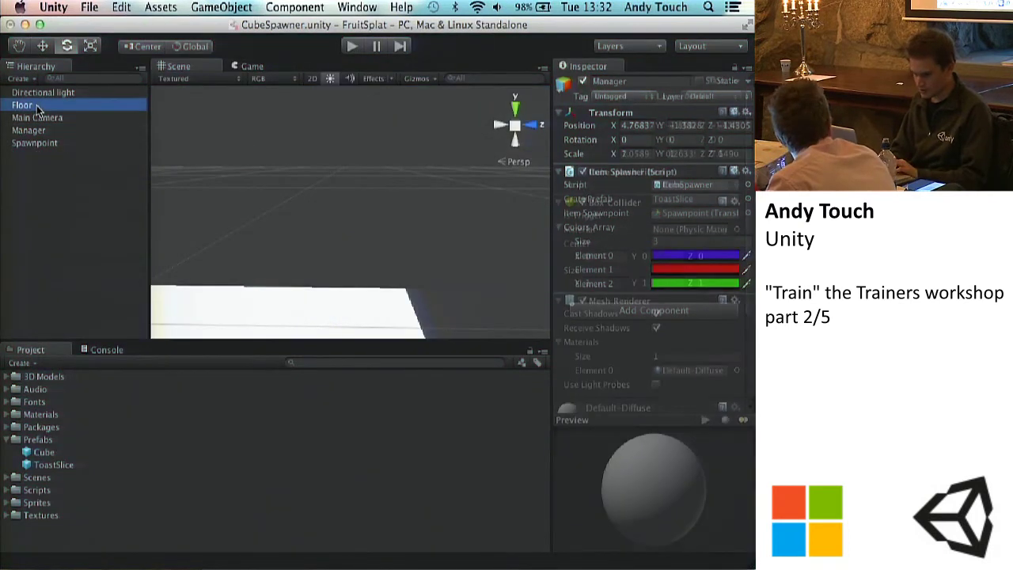
pyautogui.click(37, 145)
pyautogui.click(49, 465)
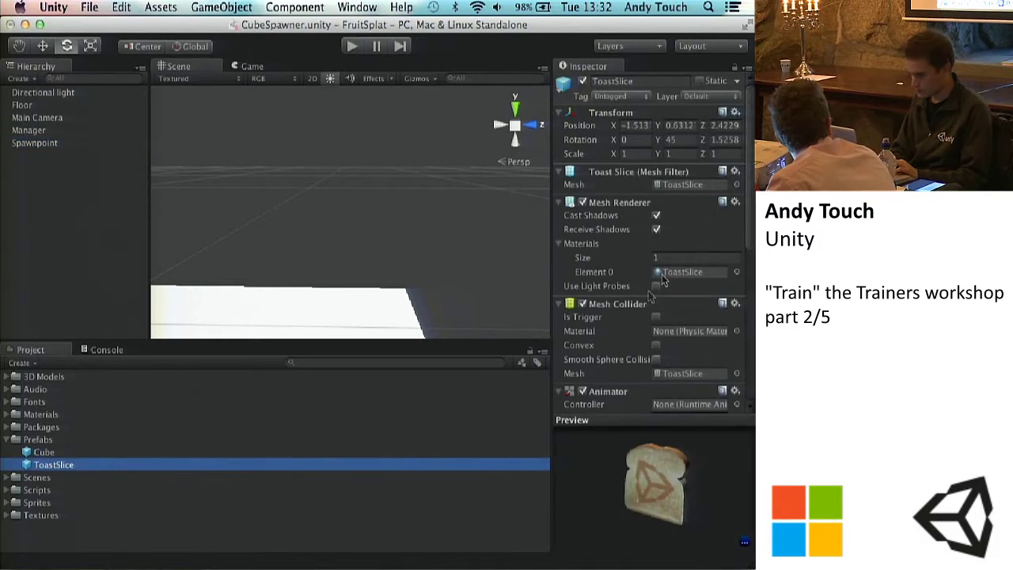
pyautogui.scroll(-7, 649, 289)
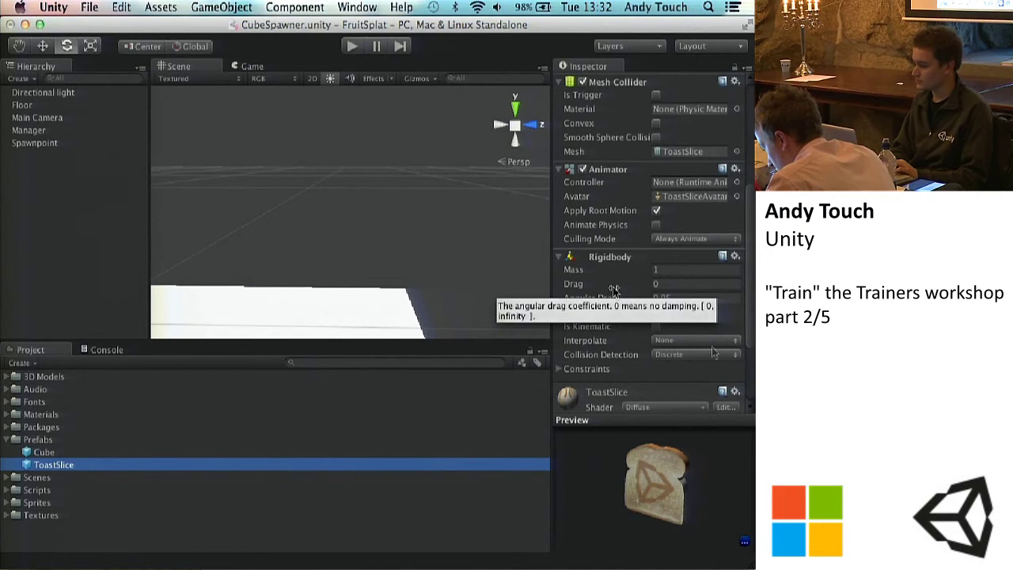
pyautogui.scroll(10, 678, 323)
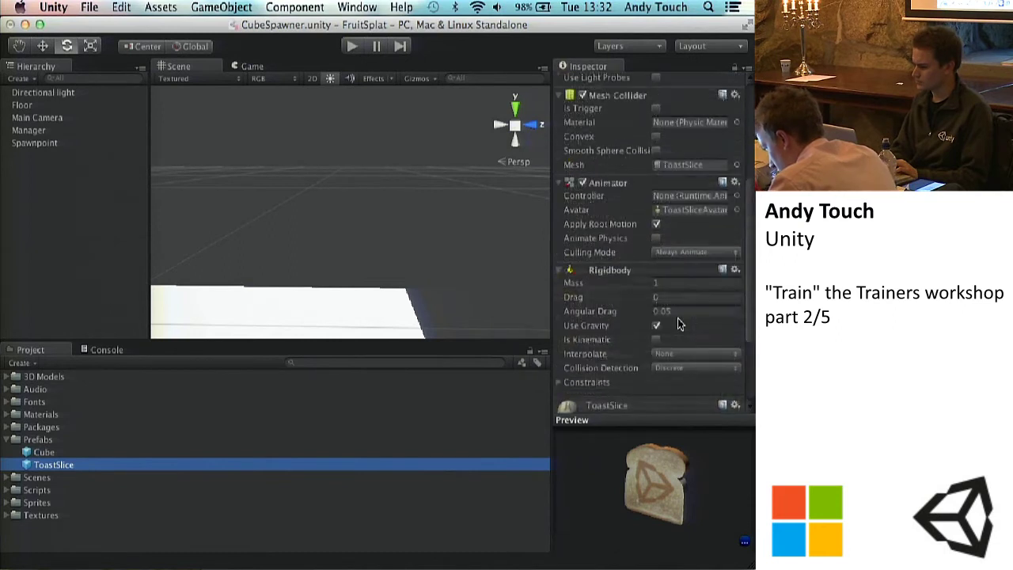
# Expand the 3D Models folder and view the ToastSlice model's import settings.
pyautogui.click(8, 376)
pyautogui.click(61, 401)
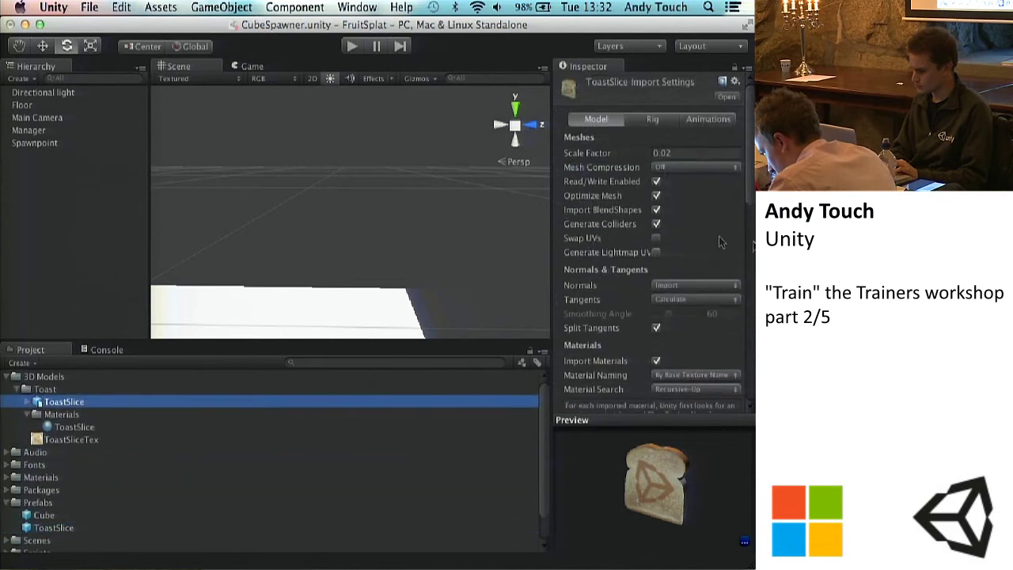
pyautogui.scroll(-1, 685, 229)
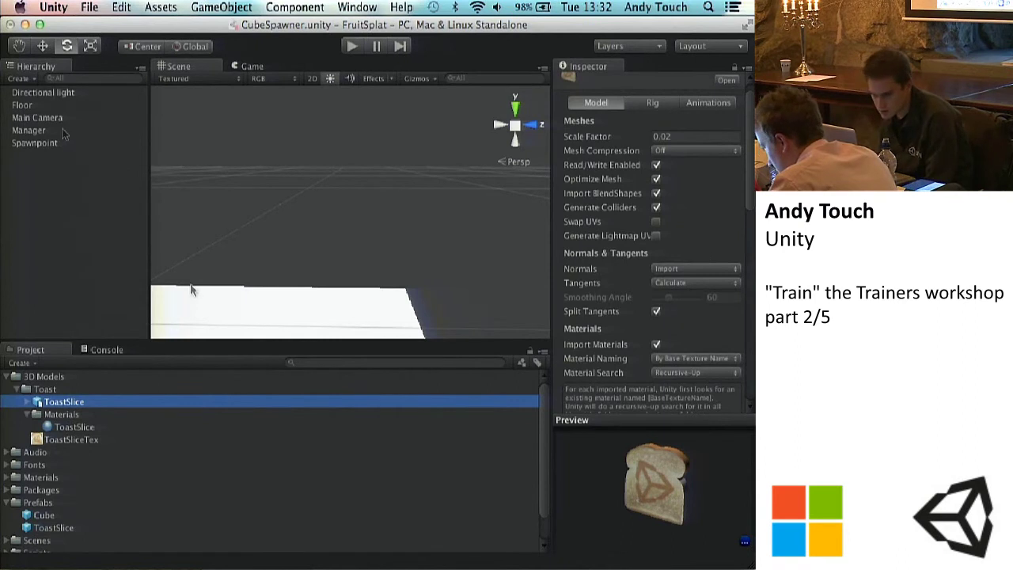
# Tilt the Spawnpoint to about 337.6, 266.7, 324.8 rotation and run the game.
pyautogui.click(32, 142)
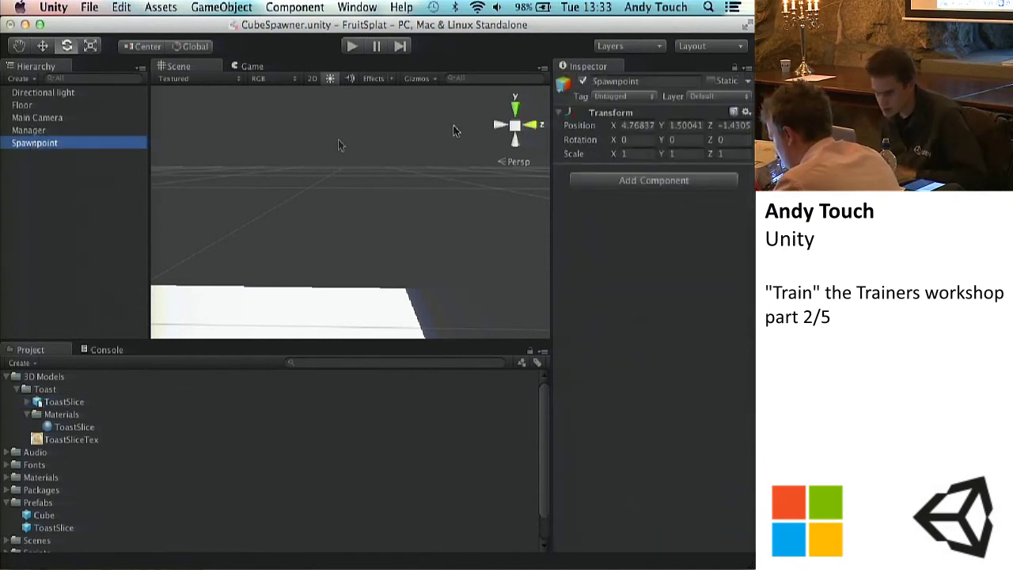
pyautogui.press('f')
pyautogui.moveTo(378, 203); pyautogui.dragTo(449, 231)
pyautogui.click(356, 48)
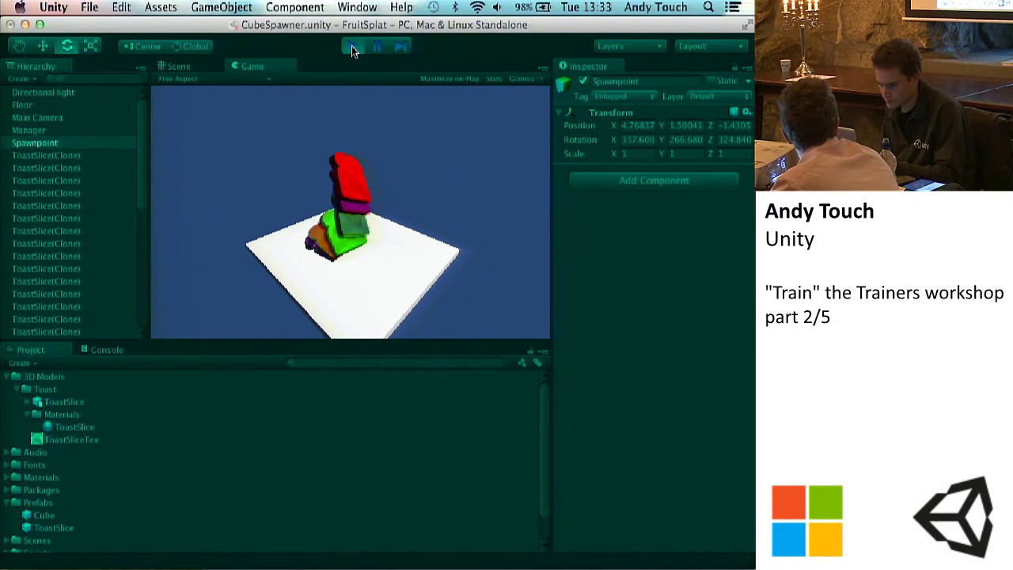
# Stop the game and leave the ToastSlice model's Mesh Compression set to Off.
pyautogui.click(351, 46)
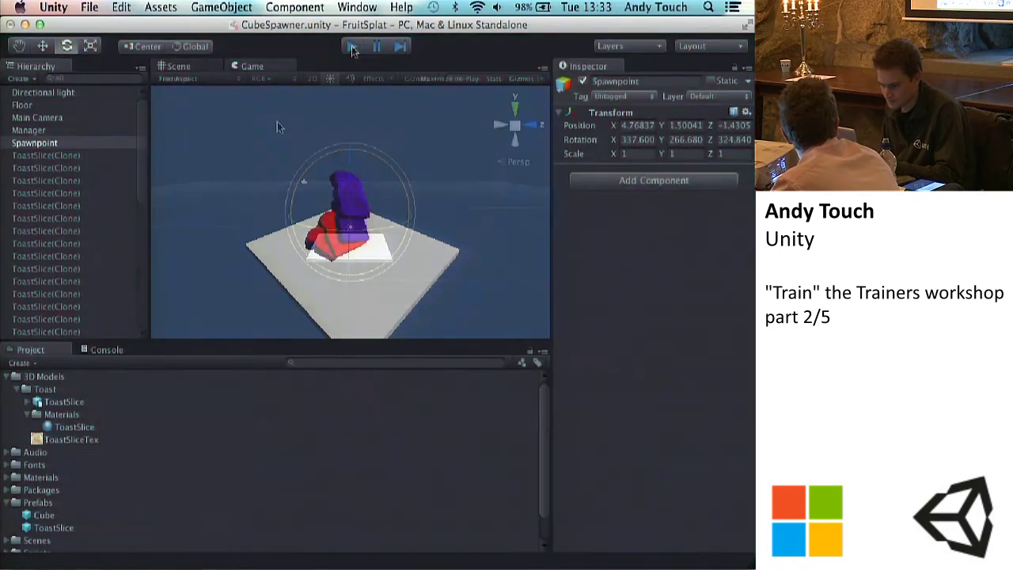
pyautogui.click(63, 402)
pyautogui.click(669, 164)
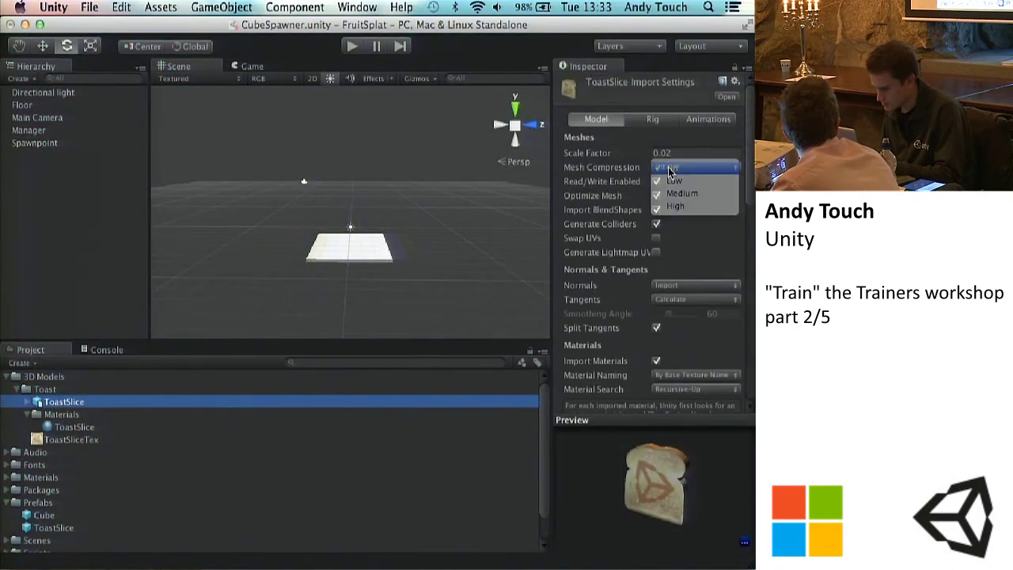
pyautogui.click(665, 168)
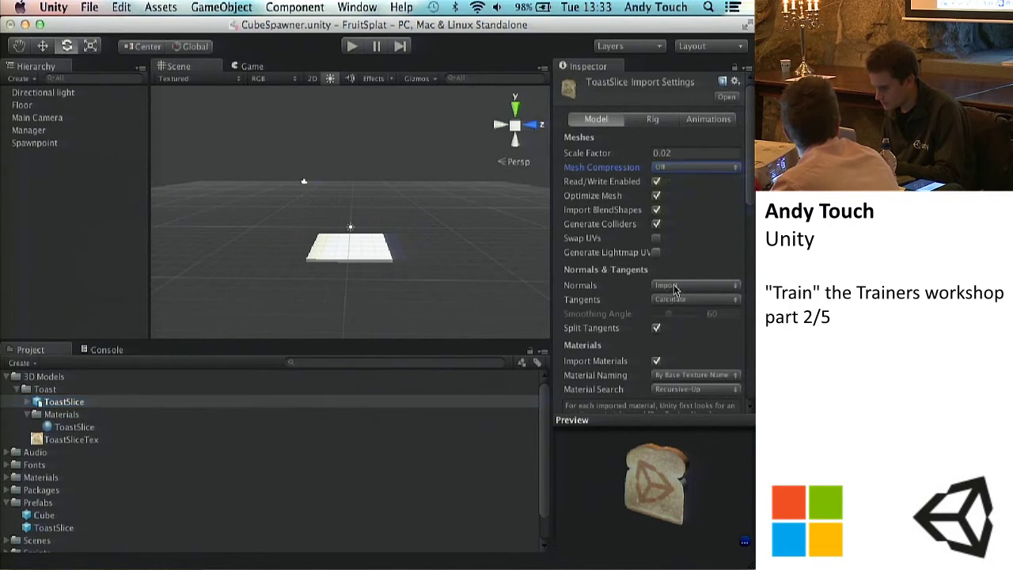
# Frame and orbit around the Spawnpoint, test-run the game, then reselect the ToastSlice model.
pyautogui.click(32, 144)
pyautogui.press('f')
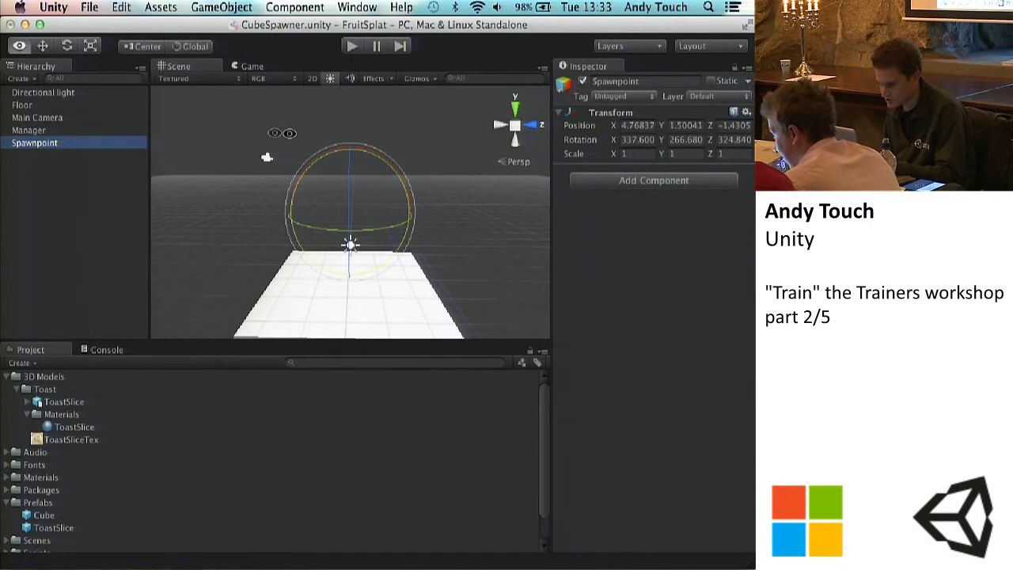
pyautogui.keyDown('alt'); pyautogui.moveTo(443, 190); pyautogui.dragTo(490, 191); pyautogui.keyUp('alt')
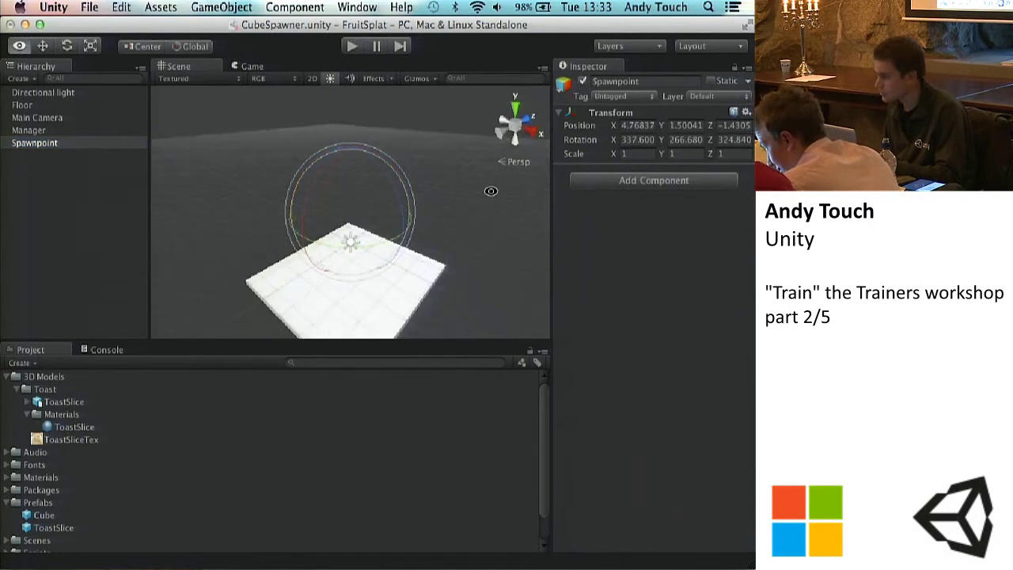
pyautogui.click(352, 47)
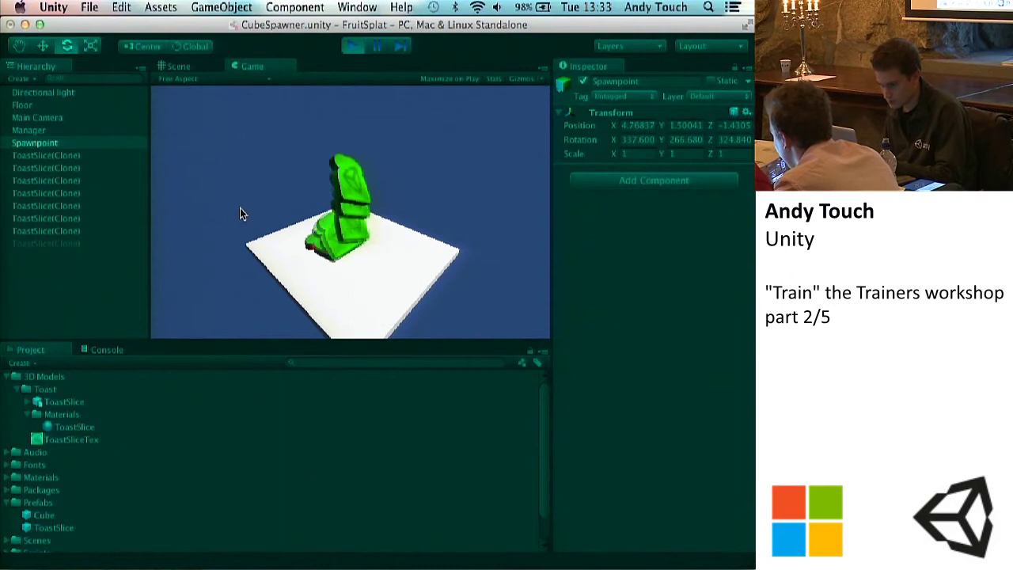
pyautogui.click(351, 47)
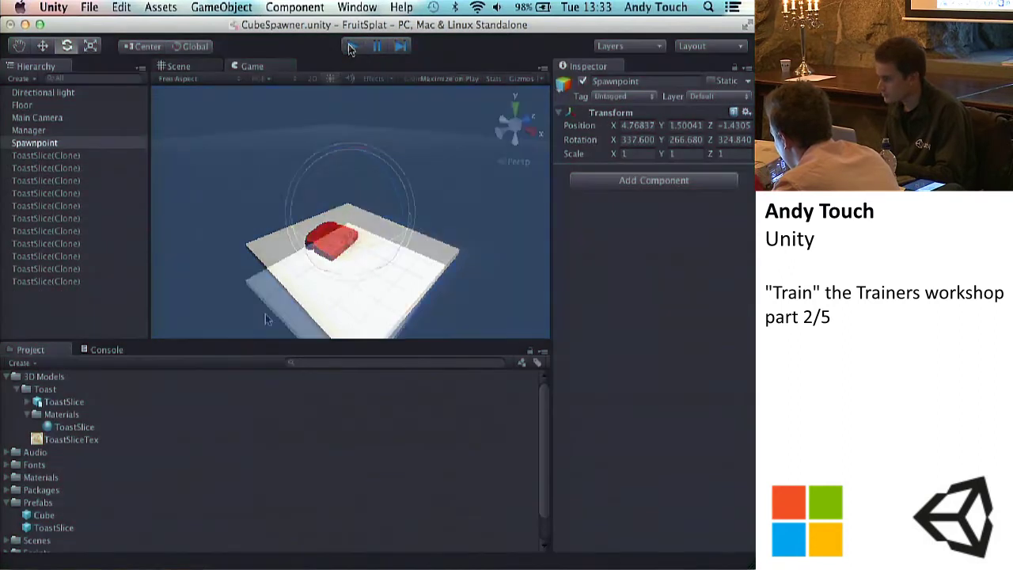
pyautogui.click(87, 404)
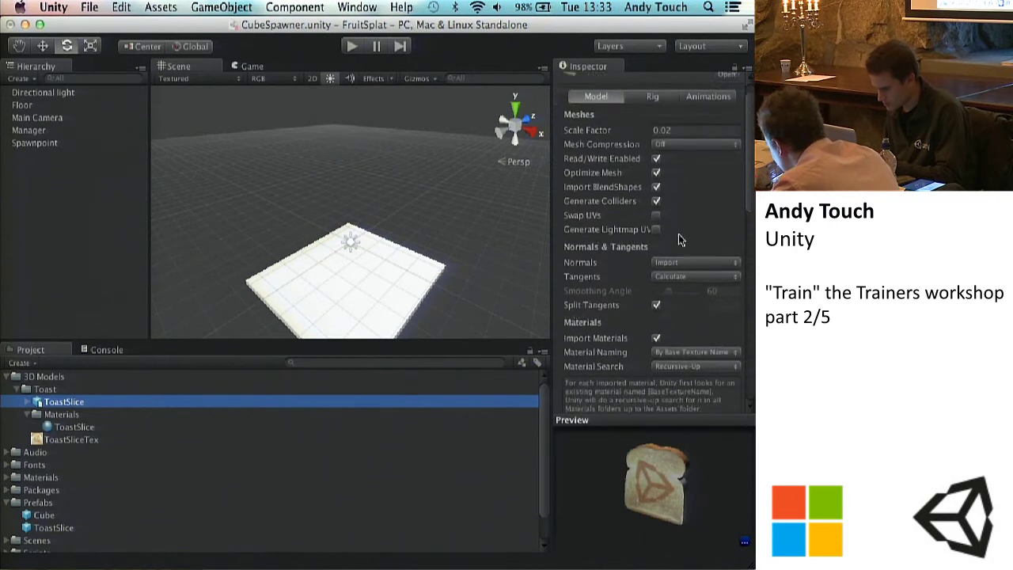
# Review the ToastSlice import settings, keeping Mesh Compression Off.
pyautogui.scroll(-3, 653, 312)
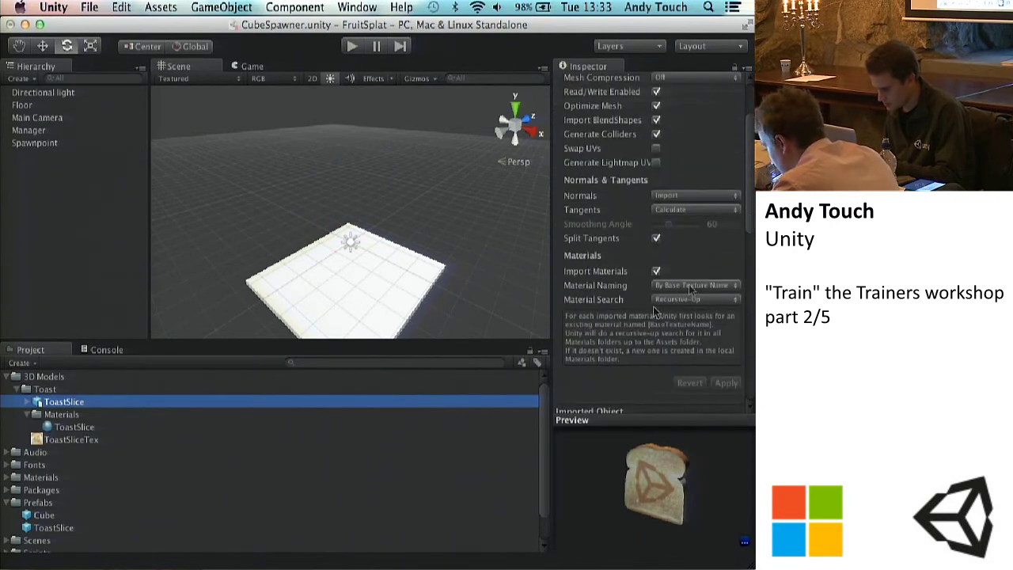
pyautogui.scroll(3, 681, 269)
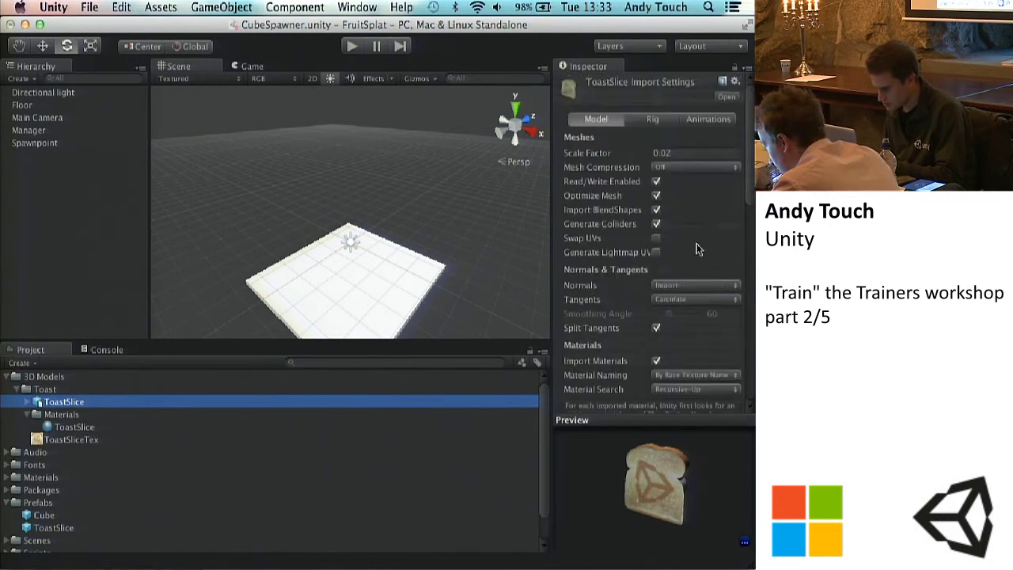
pyautogui.click(667, 168)
pyautogui.click(666, 168)
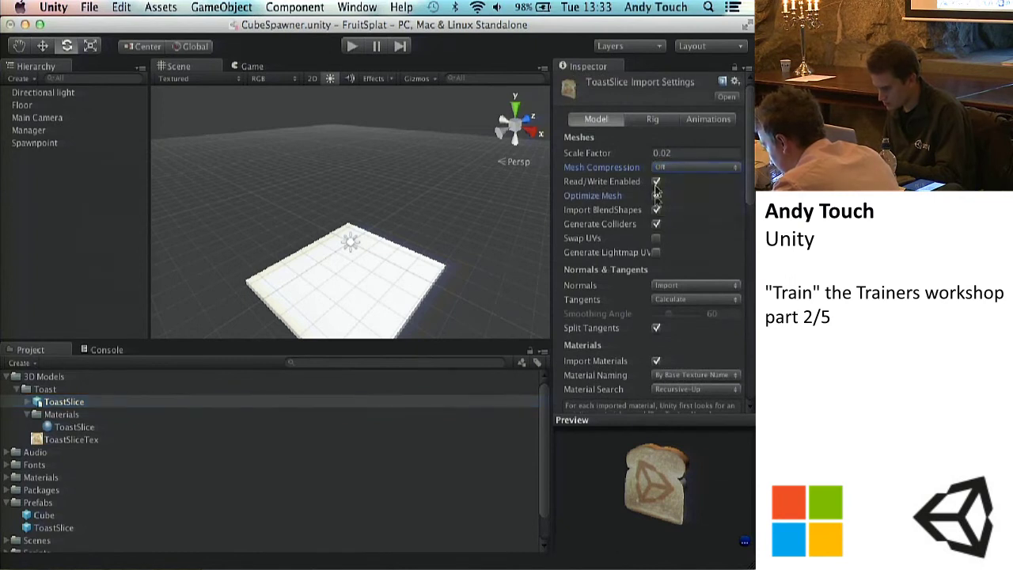
pyautogui.scroll(-4, 695, 279)
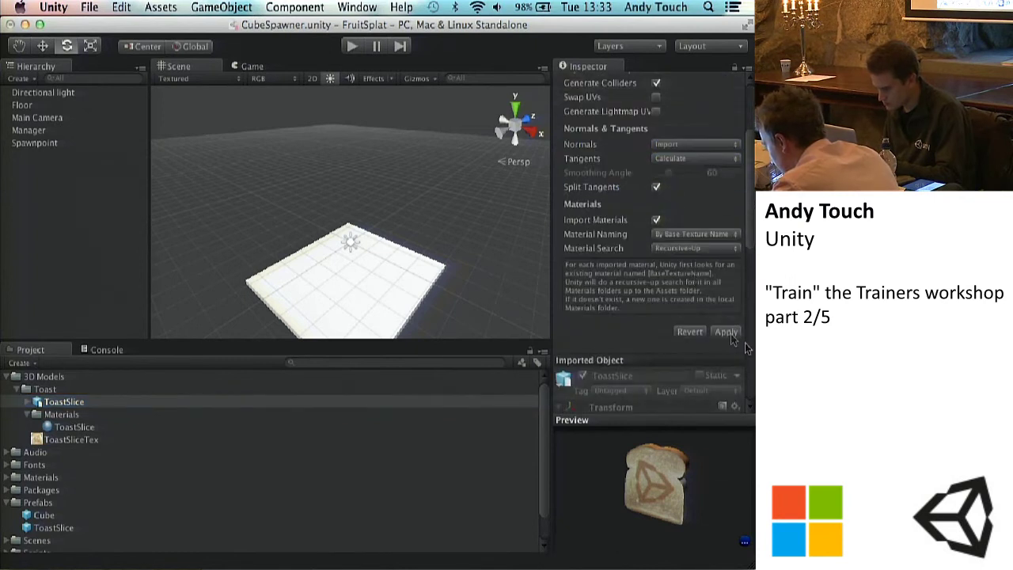
pyautogui.scroll(3, 694, 257)
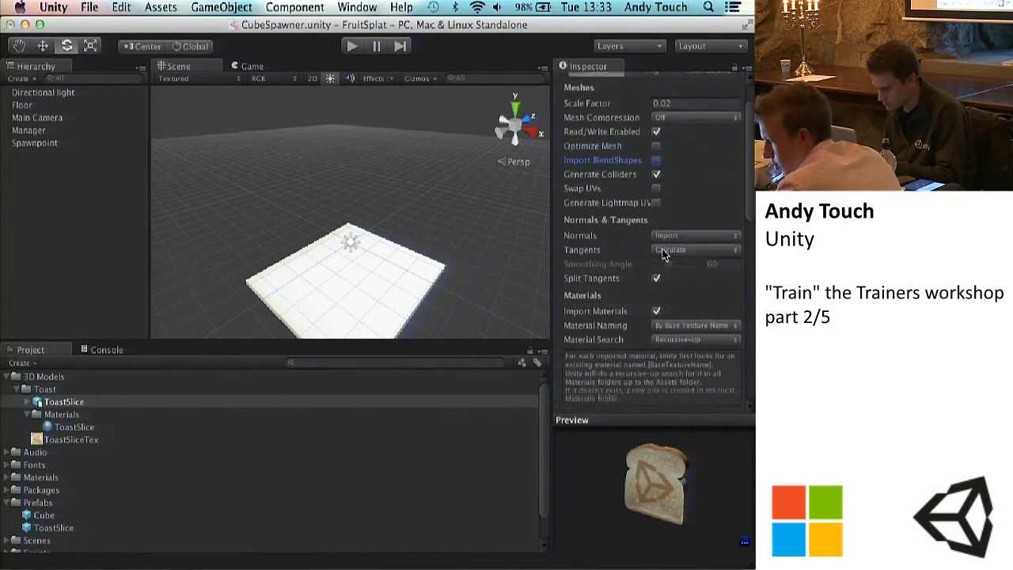
pyautogui.scroll(-10, 716, 284)
pyautogui.scroll(9, 719, 292)
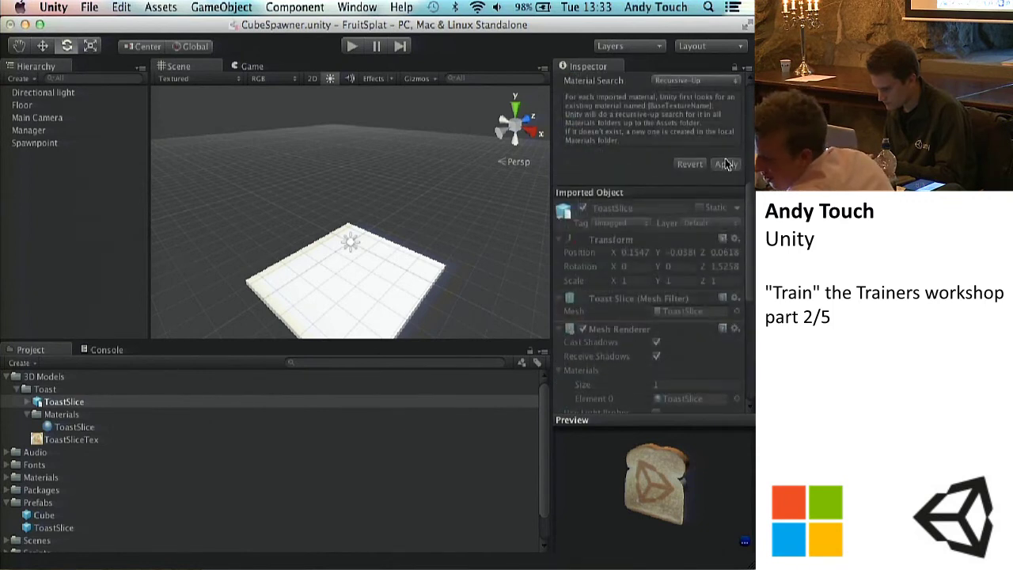
# Test-run the game, stop it, and return to the top of the import settings.
pyautogui.click(352, 48)
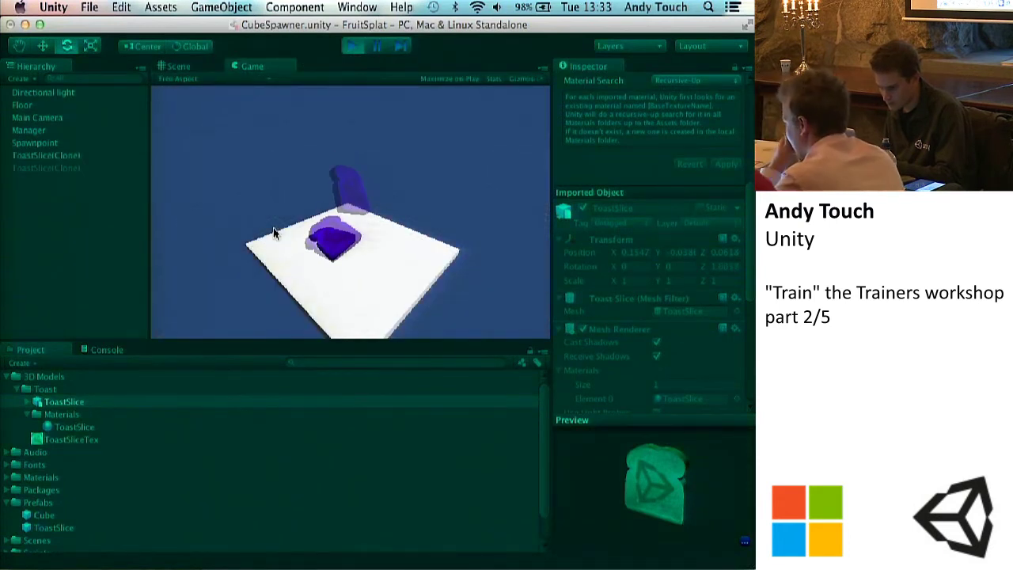
pyautogui.click(350, 47)
pyautogui.scroll(10, 662, 223)
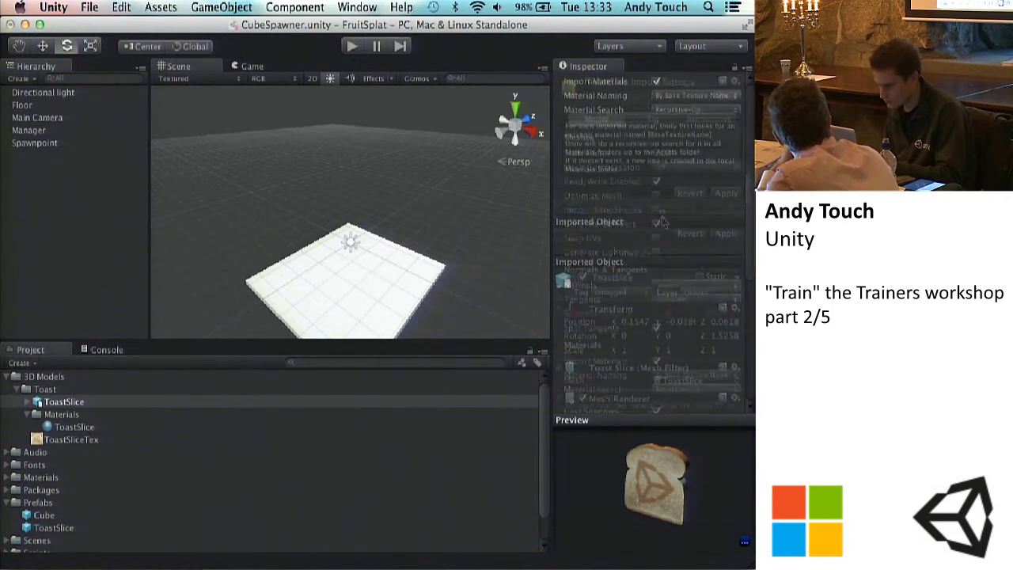
# Set the ToastSlice model's rig Animation Type to None.
pyautogui.click(654, 119)
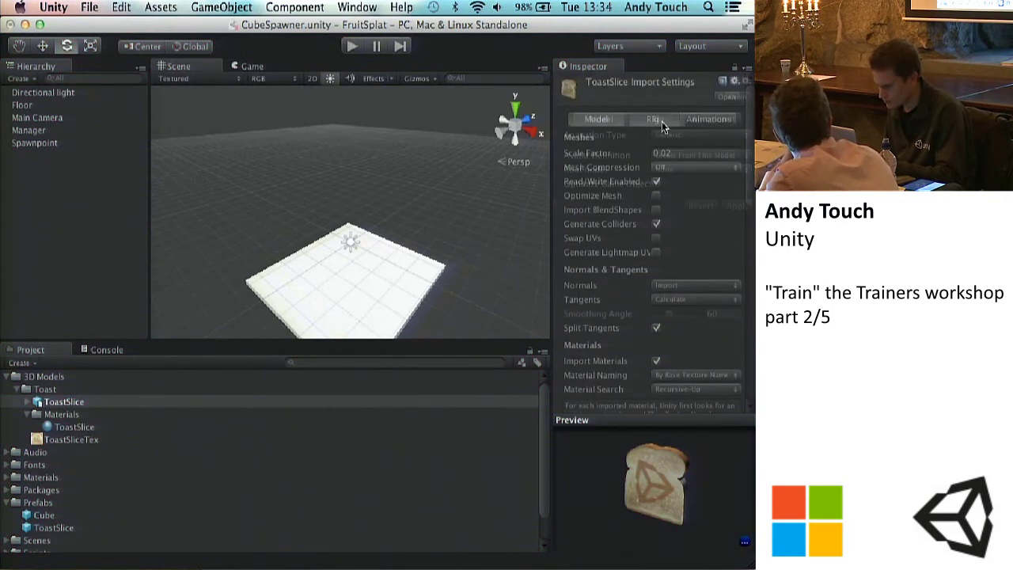
pyautogui.click(674, 135)
pyautogui.click(672, 111)
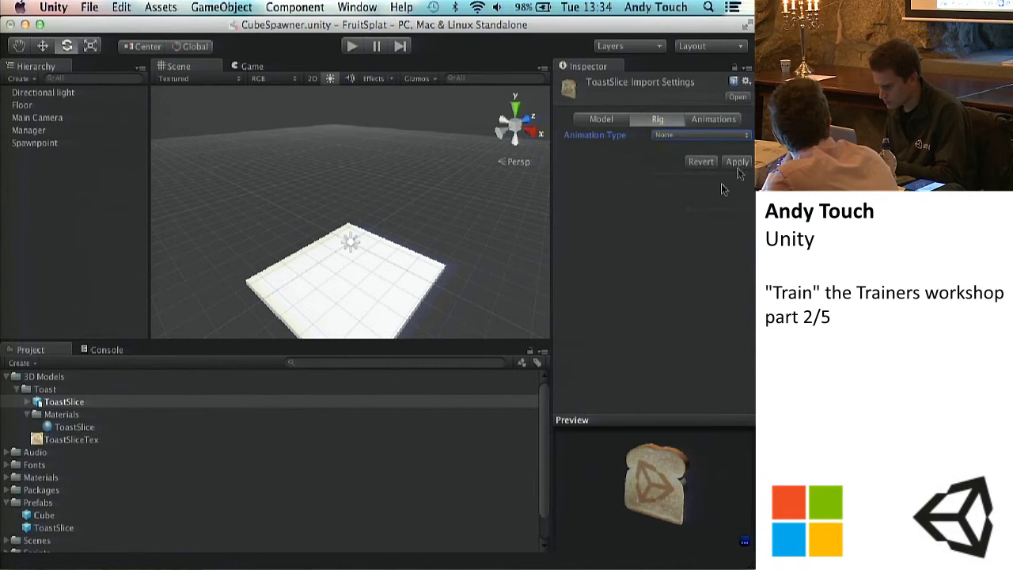
# Test-run the game, stop it, and go back to the Model import settings.
pyautogui.click(351, 49)
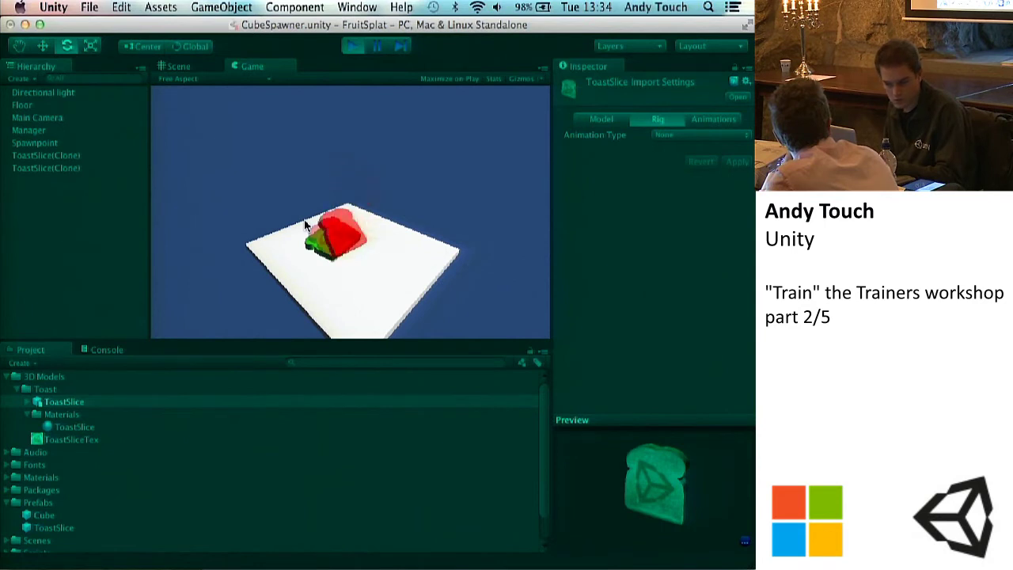
pyautogui.click(351, 48)
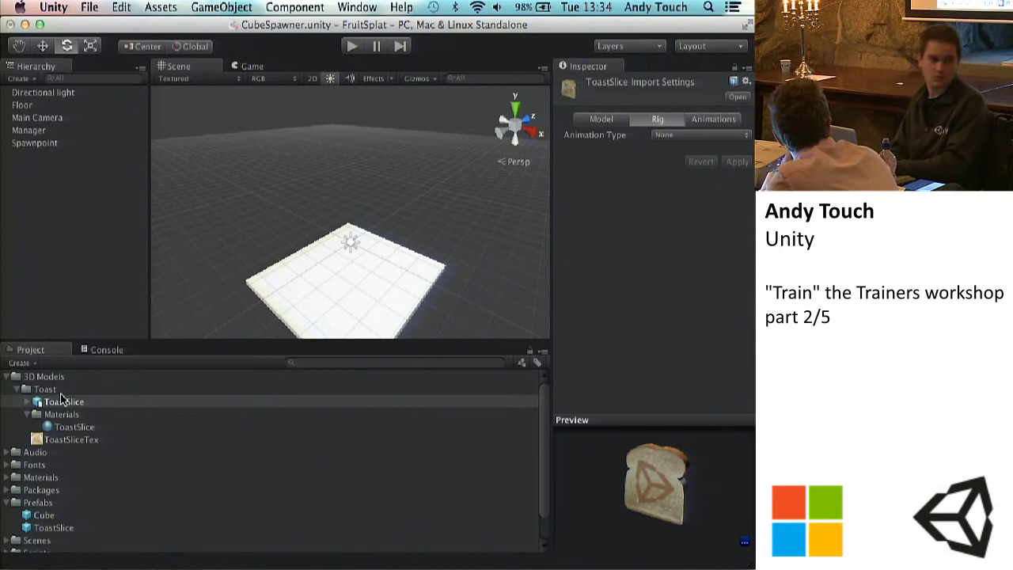
pyautogui.click(601, 119)
pyautogui.scroll(-1, 667, 269)
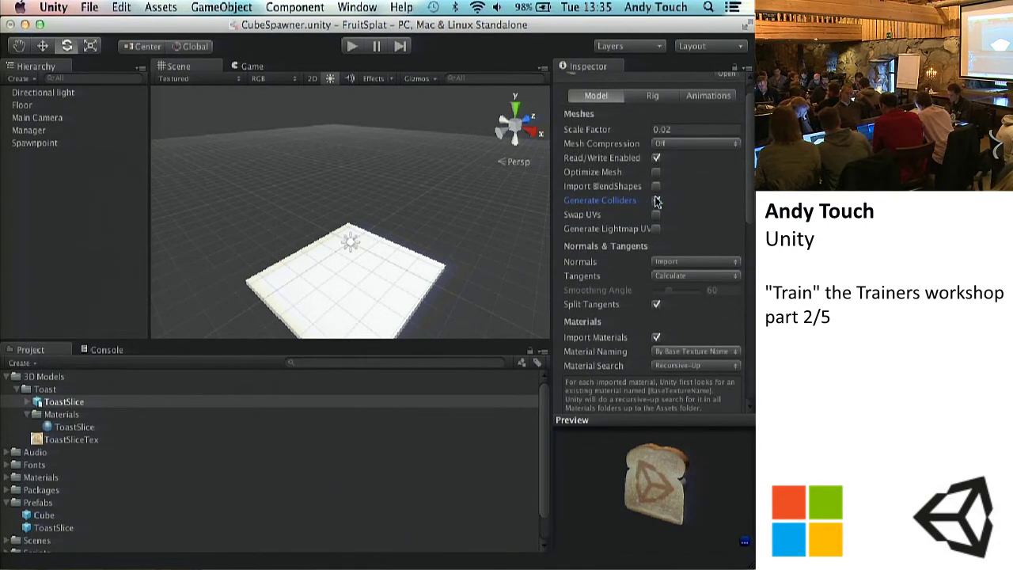
# Apply the import changes, then replace the ToastSlice prefab's Mesh Collider with a Box Collider.
pyautogui.scroll(-2, 663, 227)
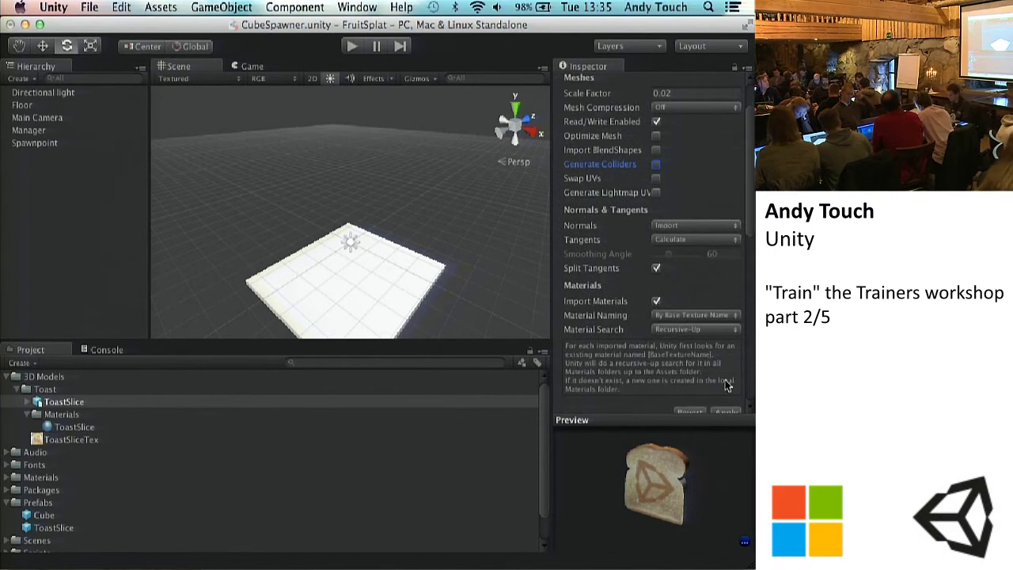
pyautogui.click(721, 411)
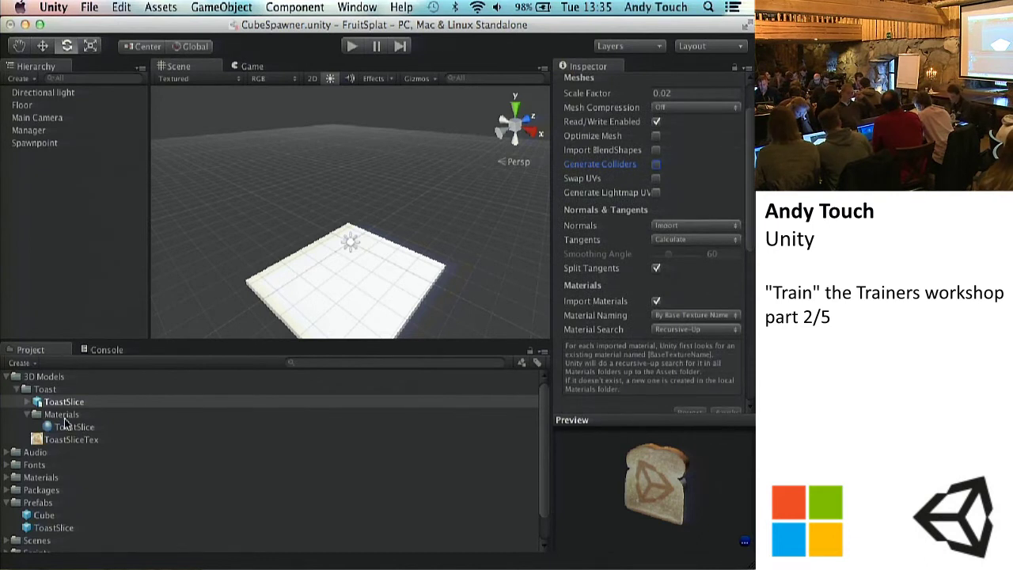
pyautogui.click(49, 527)
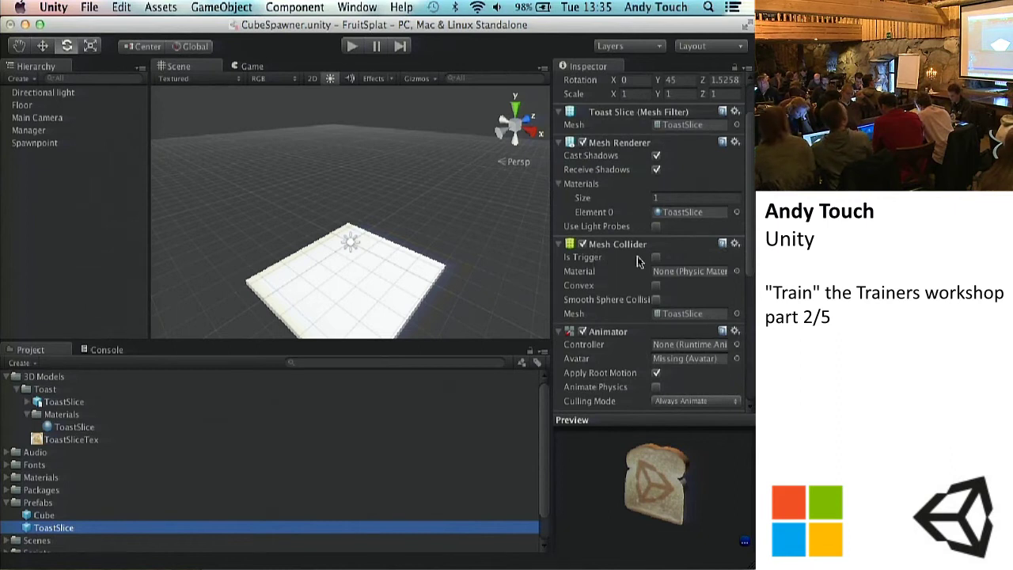
pyautogui.click(294, 7)
pyautogui.moveTo(292, 70)
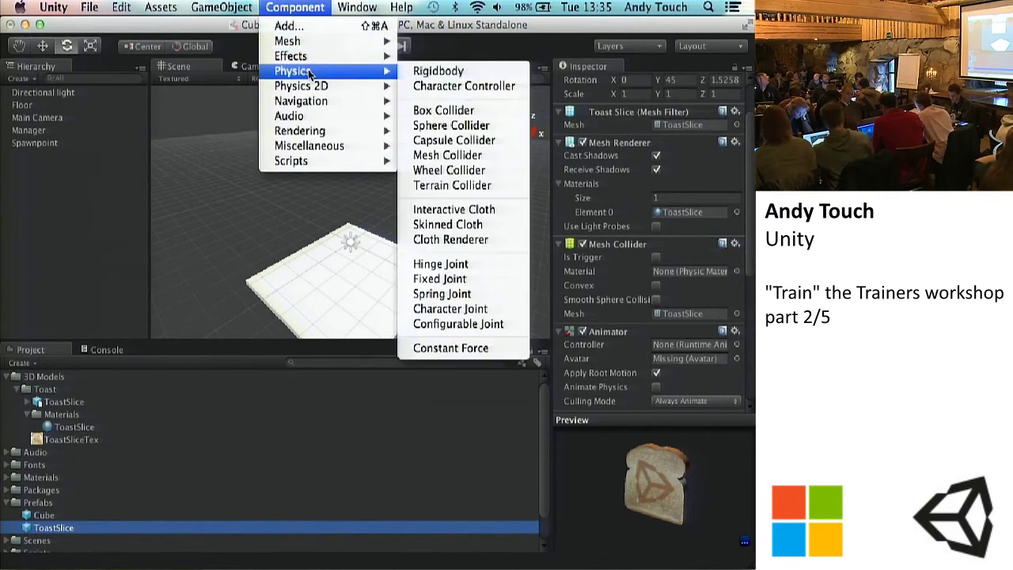
pyautogui.click(447, 106)
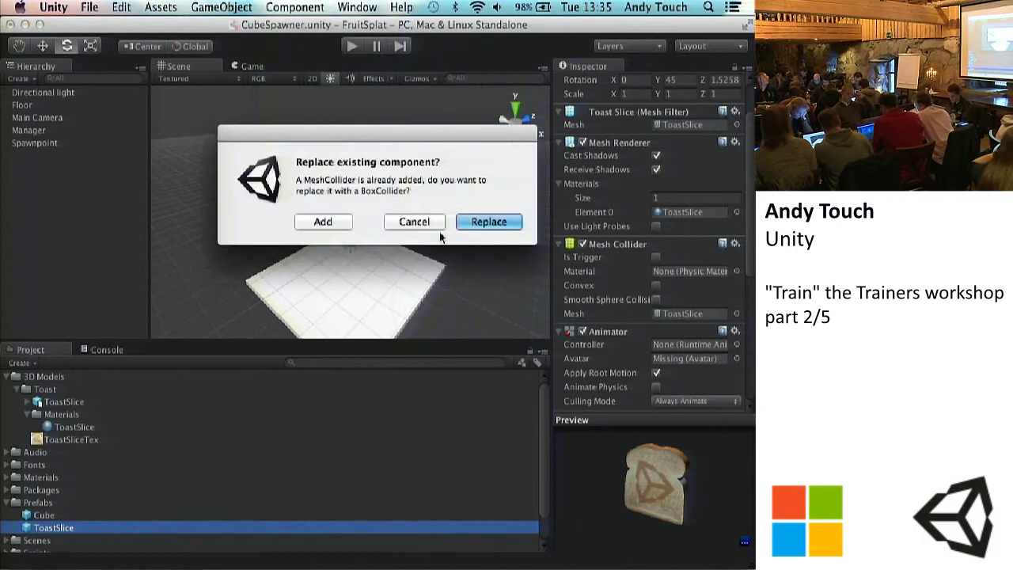
pyautogui.click(477, 222)
# Check the Box Collider (about 0.3 × 1.985 × 1.985), test-run the game, and select Manager.
pyautogui.scroll(-5, 636, 268)
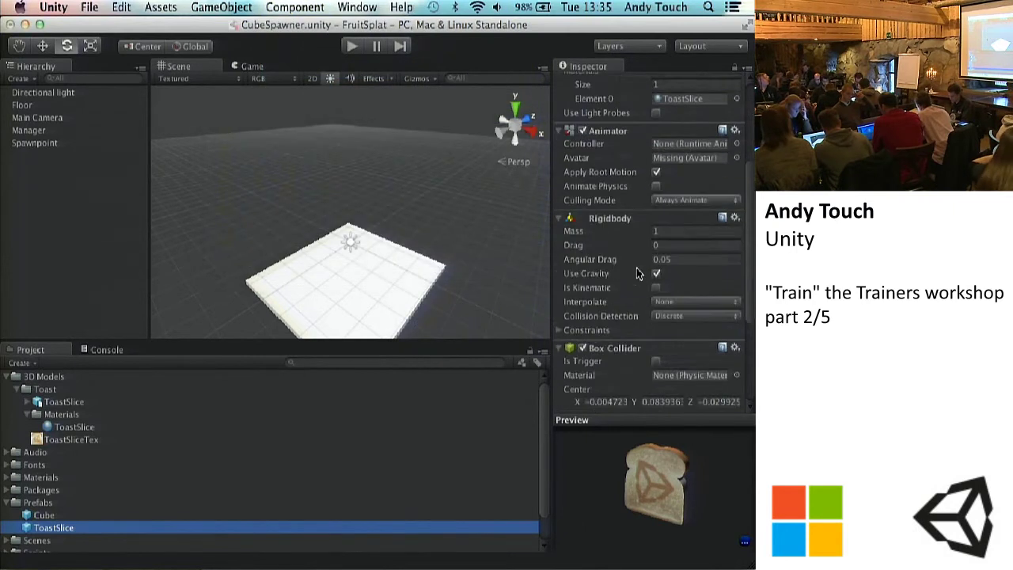
pyautogui.scroll(5, 638, 214)
pyautogui.scroll(-3, 638, 214)
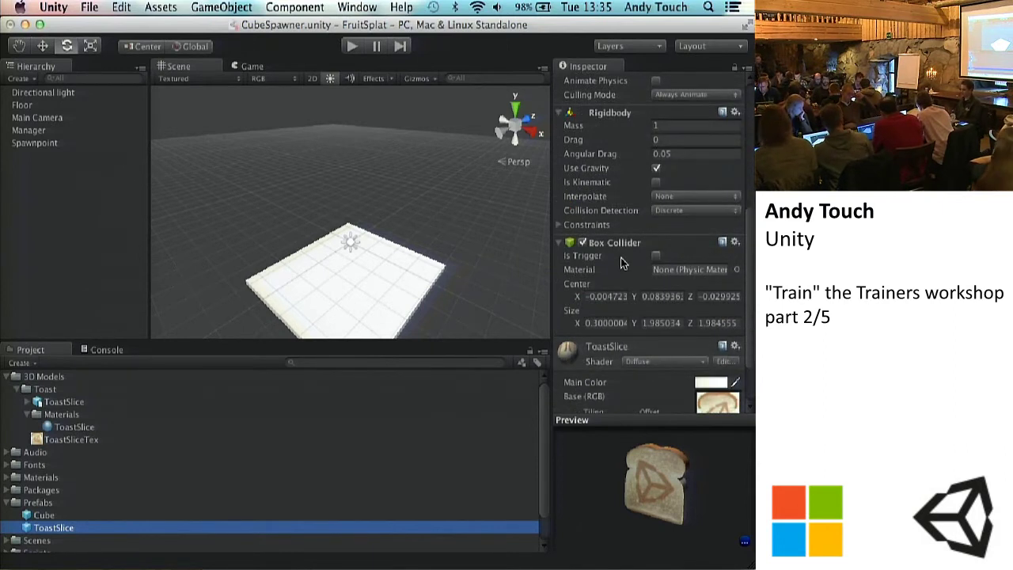
pyautogui.click(353, 47)
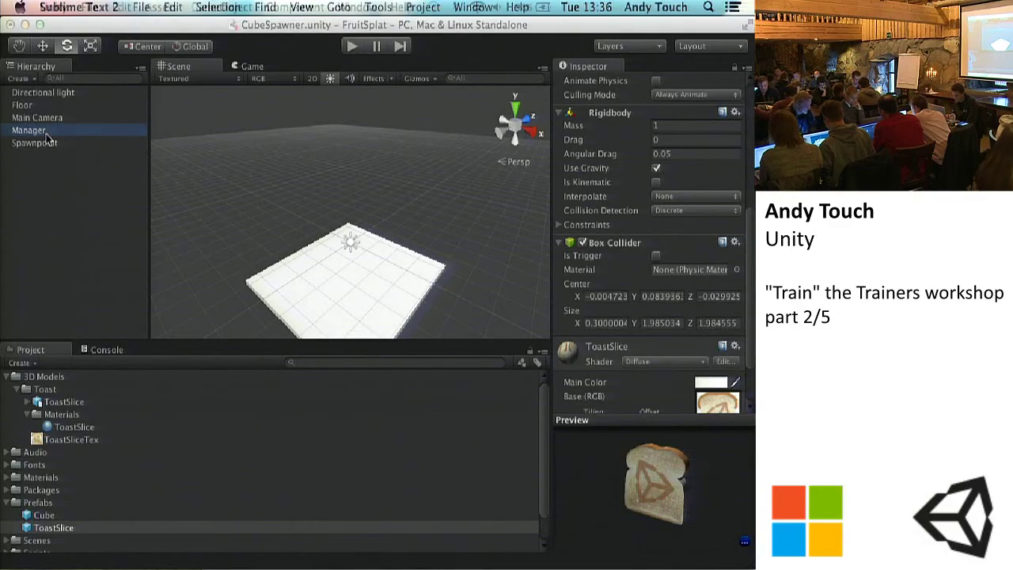
pyautogui.click(46, 133)
# Change GetKeyDown to GetKey("c") on line 13 of ItemSpawner.cs, save, and test in Unity.
pyautogui.doubleClick(687, 187)
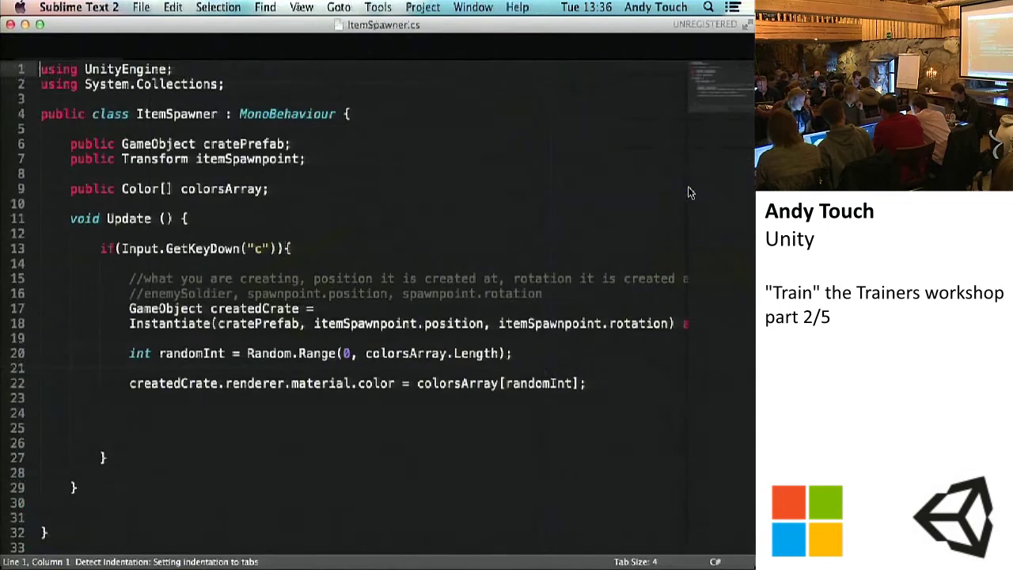
pyautogui.click(239, 248)
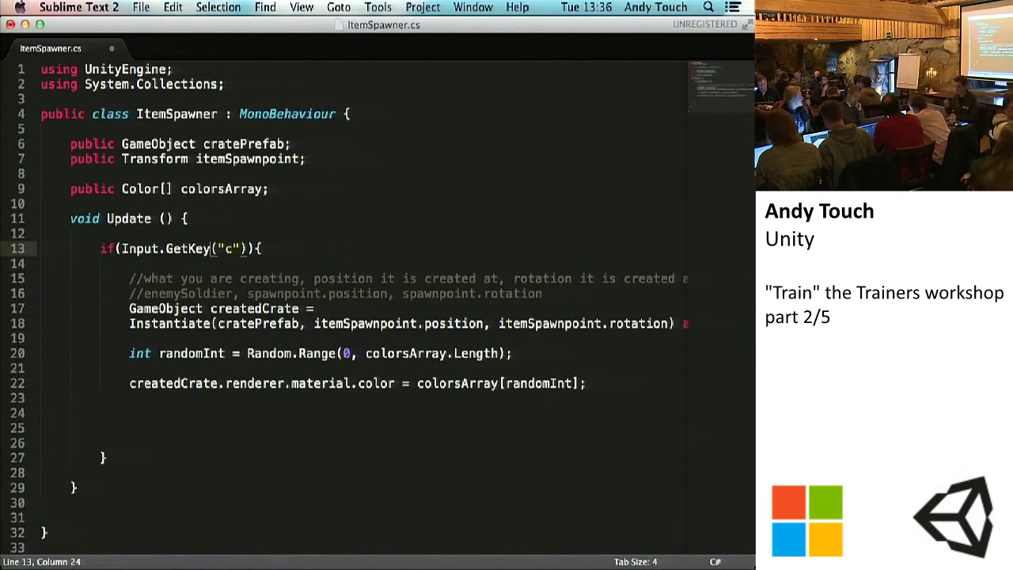
pyautogui.press('super+s')
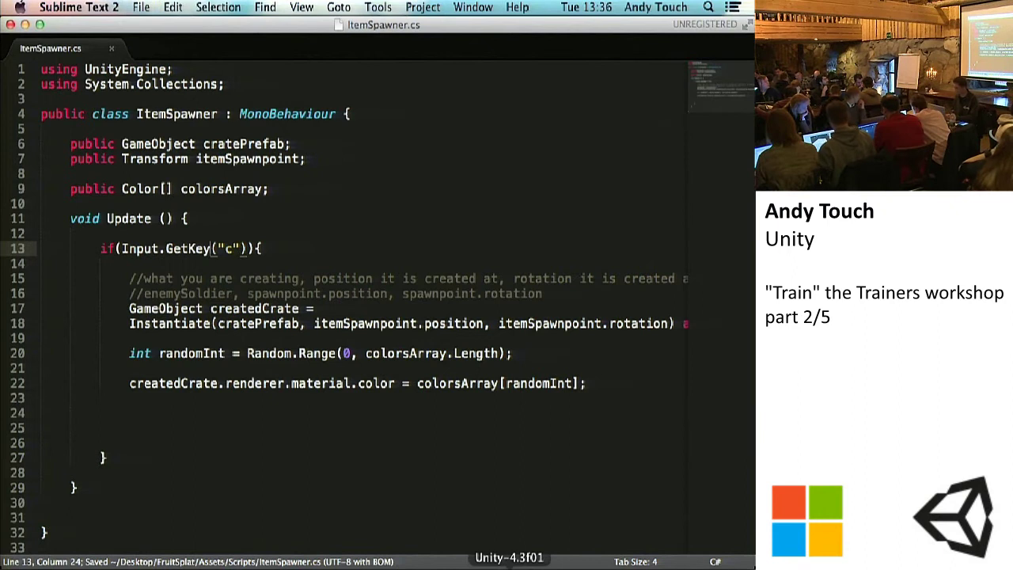
pyautogui.press('super+Tab')
pyautogui.click(349, 49)
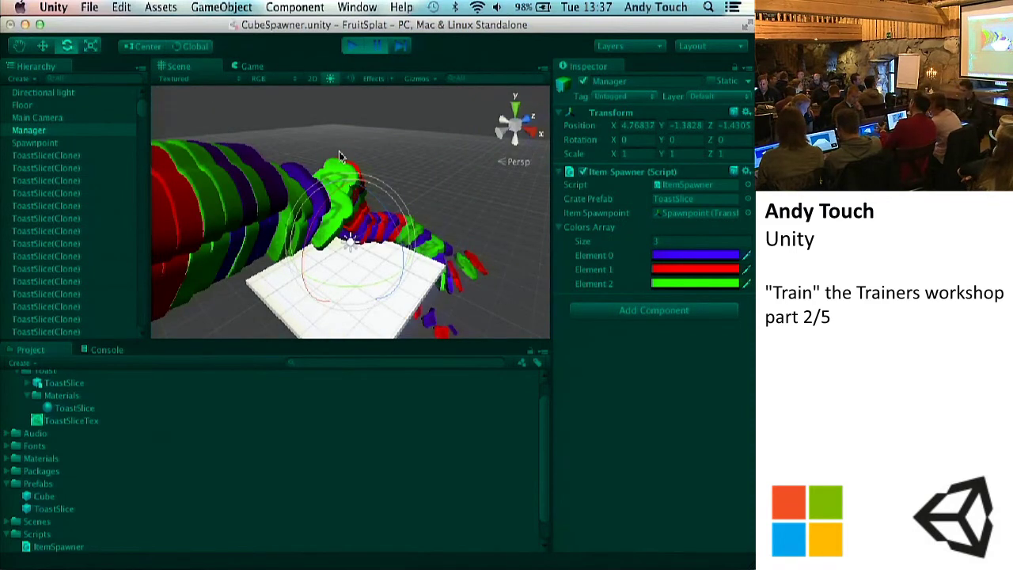
# Select and frame spawned toast clones, orbiting the Scene view around the coloured falling streams.
pyautogui.scroll(-10, 339, 156)
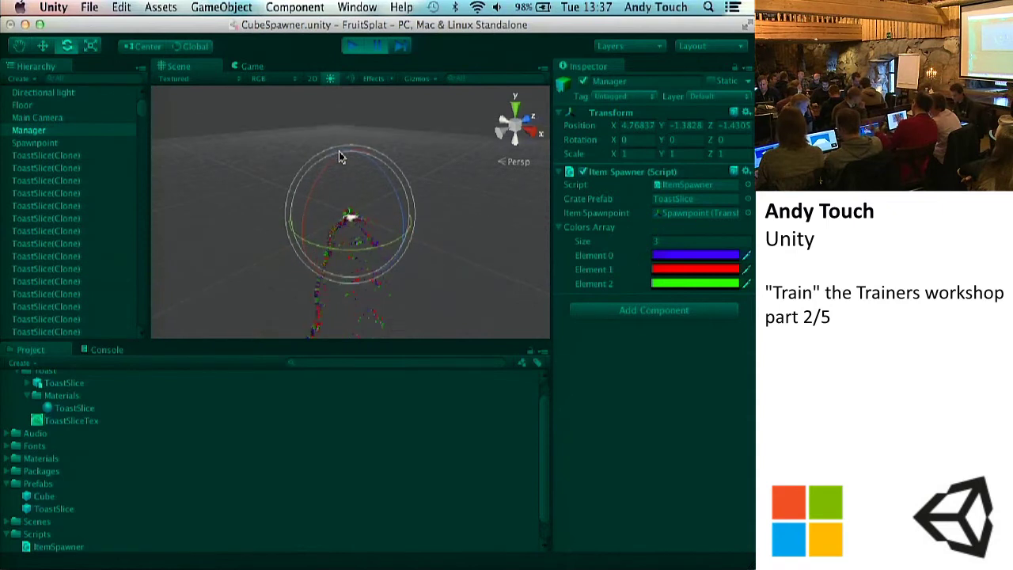
pyautogui.click(354, 300)
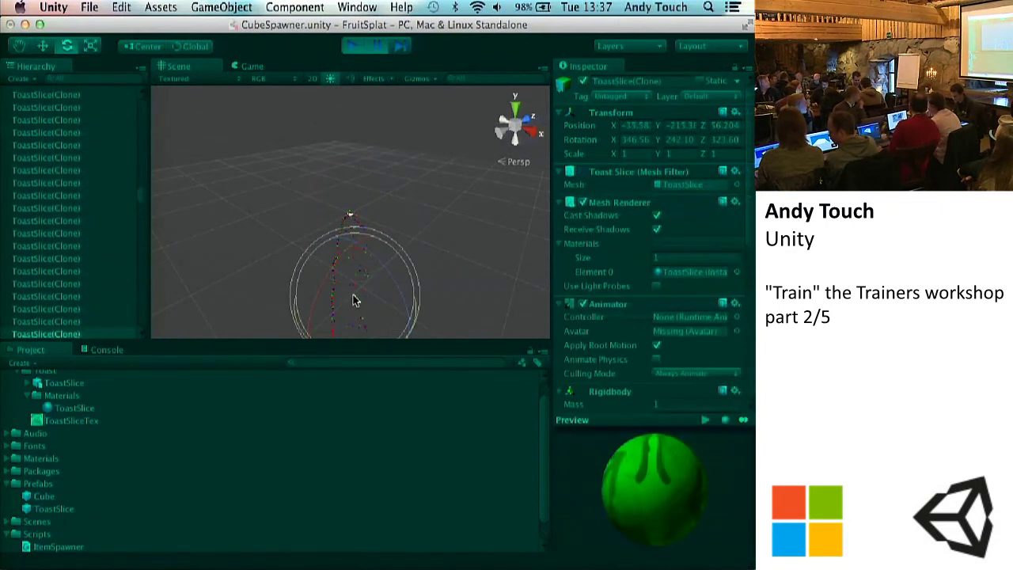
pyautogui.press('f')
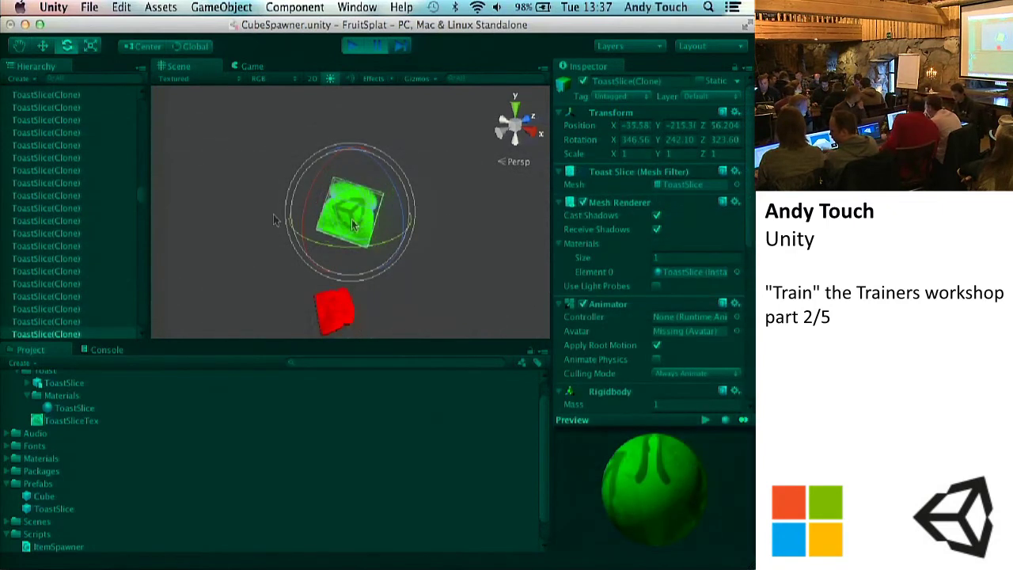
pyautogui.click(51, 192)
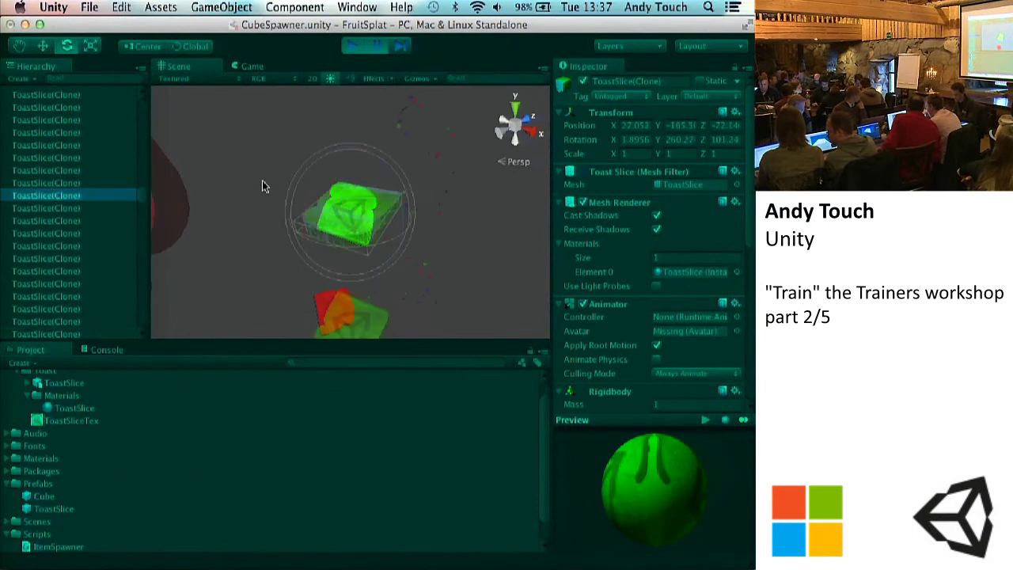
pyautogui.click(357, 211)
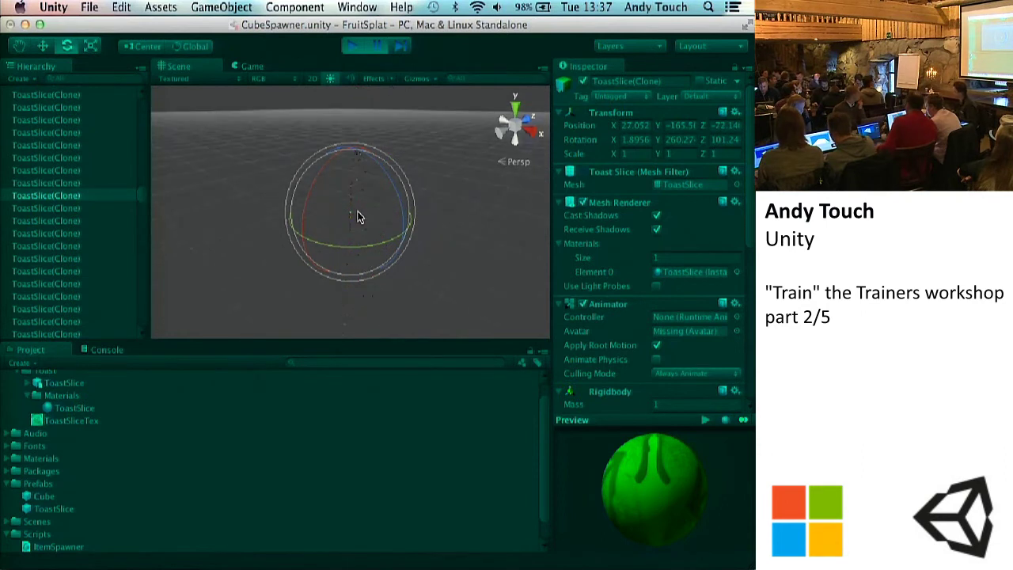
pyautogui.keyDown('alt'); pyautogui.moveTo(411, 264); pyautogui.dragTo(89, 234); pyautogui.keyUp('alt')
pyautogui.click(473, 257)
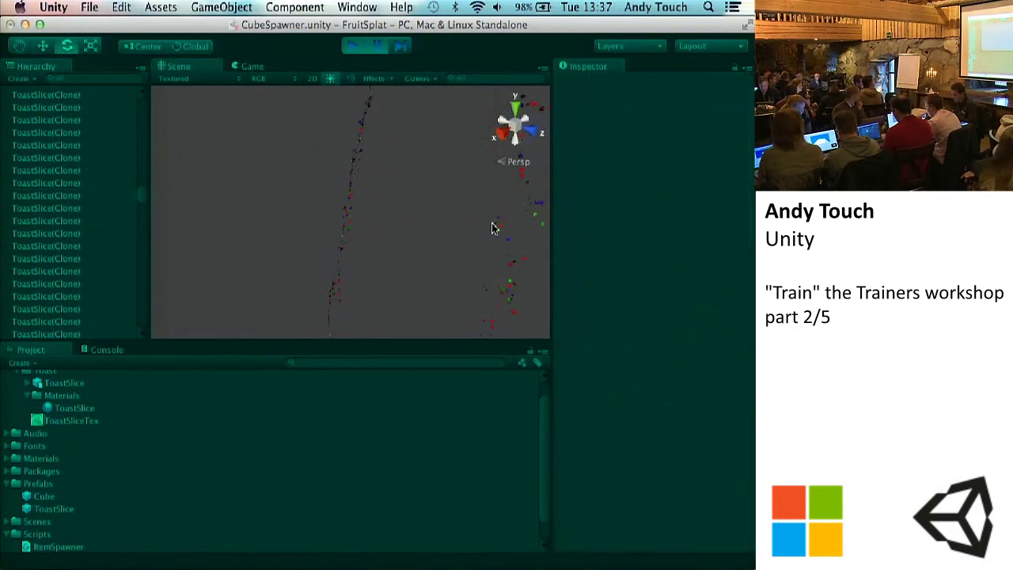
# Select a spawned ToastSlice clone and frame it close up in the scene view.
pyautogui.click(497, 229)
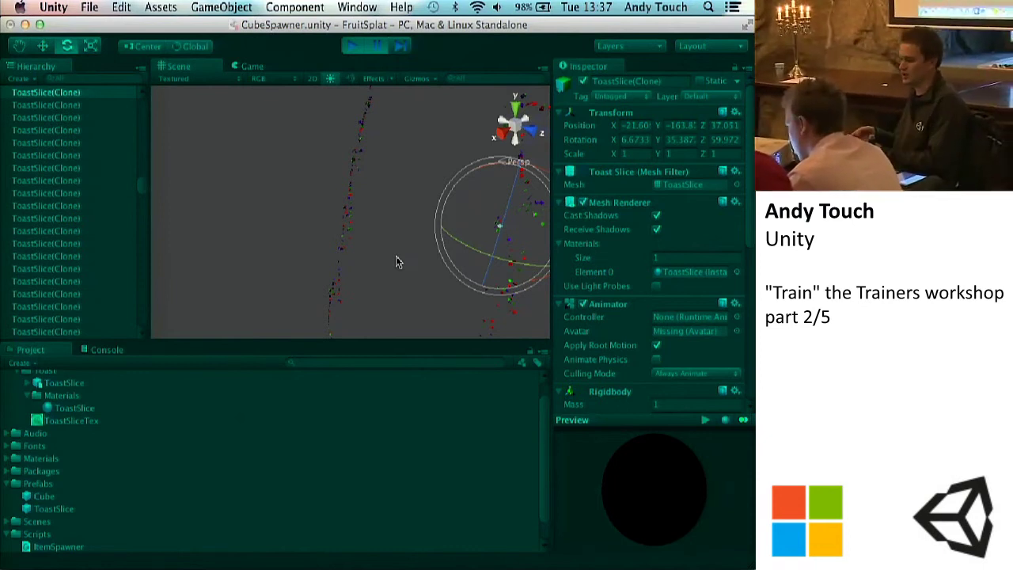
pyautogui.press('f')
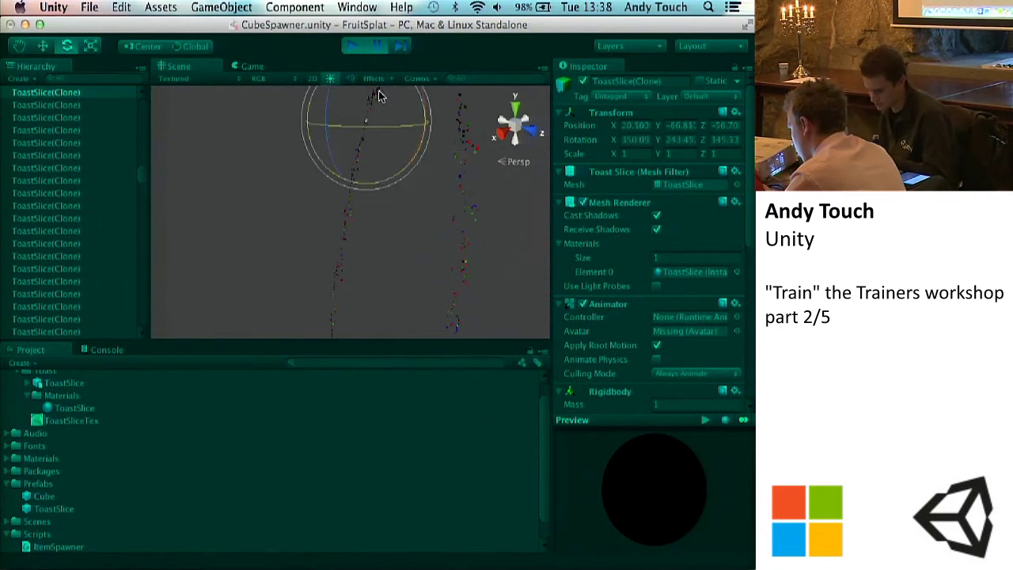
pyautogui.press('f')
pyautogui.keyDown('alt'); pyautogui.moveTo(379, 95); pyautogui.dragTo(410, 109); pyautogui.keyUp('alt')
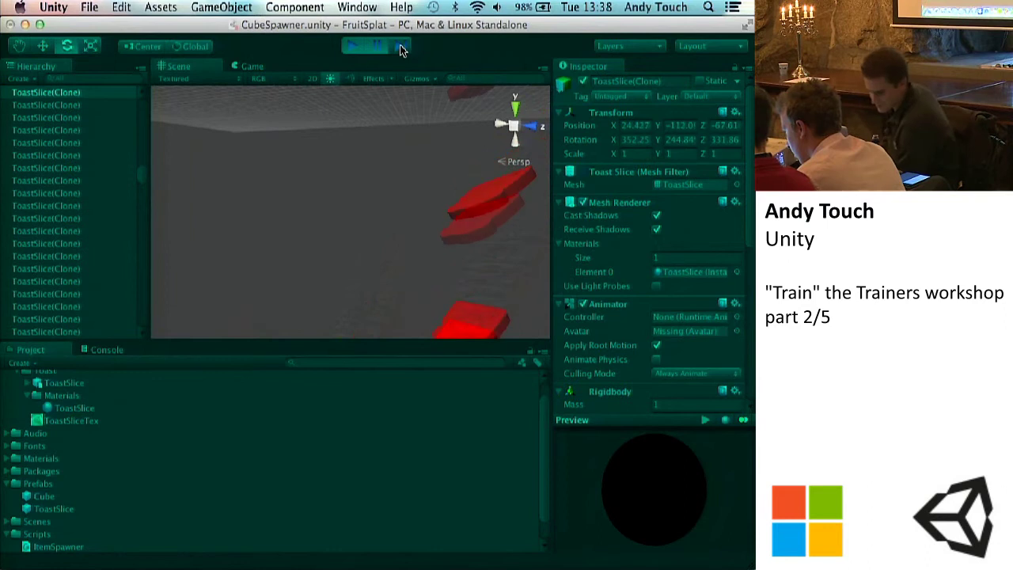
pyautogui.scroll(3, 100, 185)
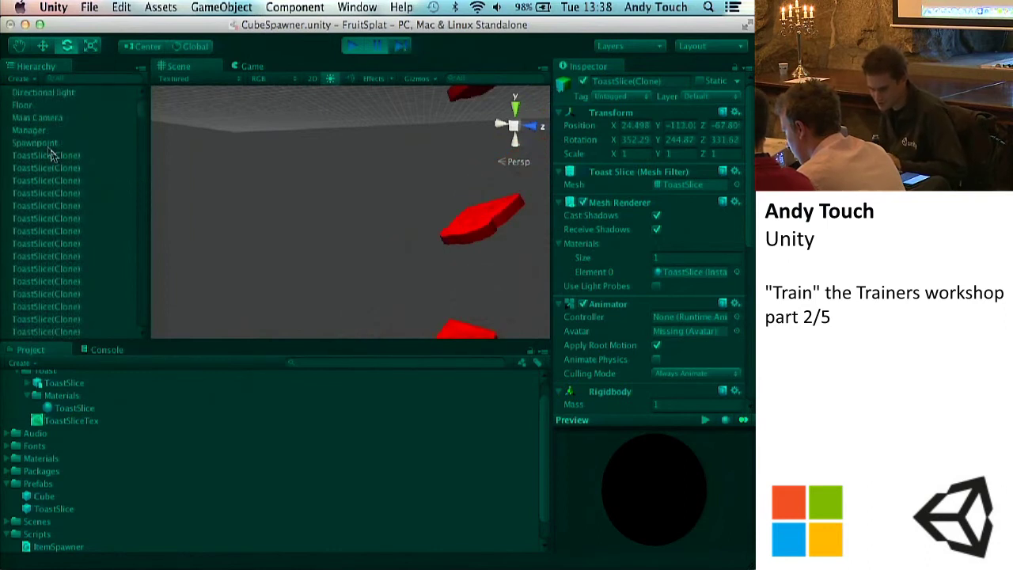
# Frame the Main Camera in the scene view and stop the running game.
pyautogui.click(37, 117)
pyautogui.press('f')
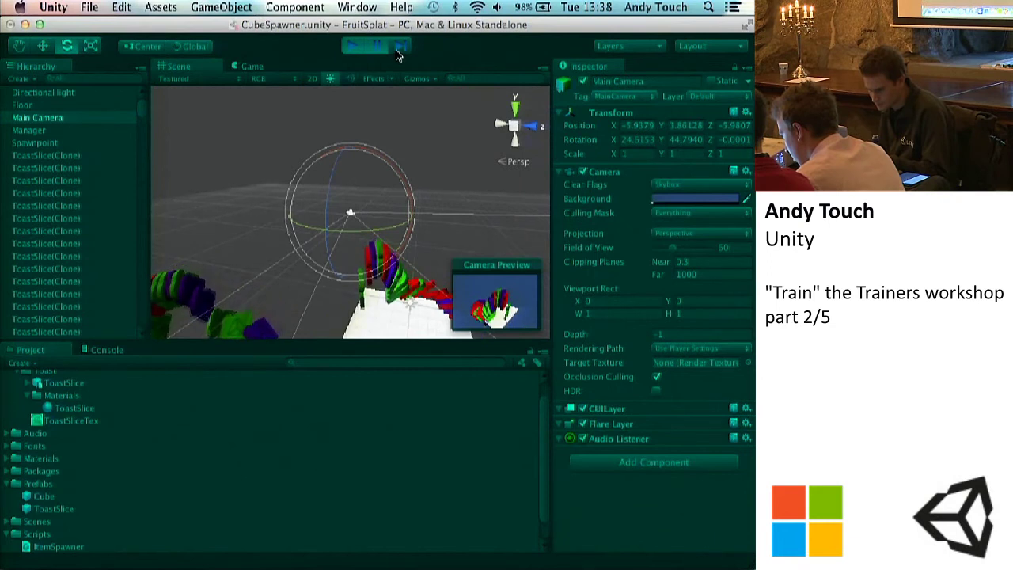
pyautogui.click(354, 47)
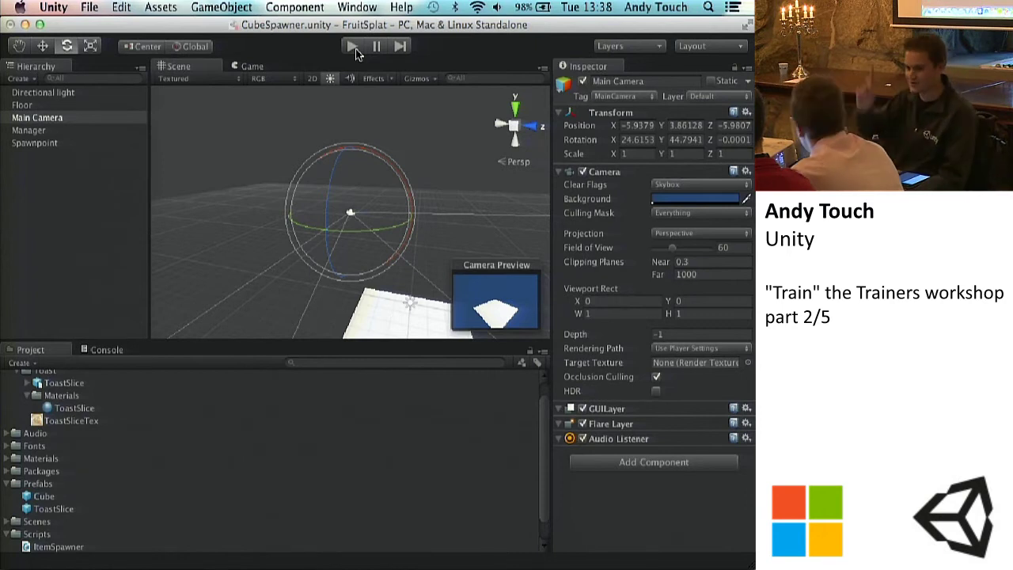
pyautogui.click(89, 210)
pyautogui.click(59, 131)
pyautogui.press('Up')
pyautogui.press('Down')
pyautogui.press('Down')
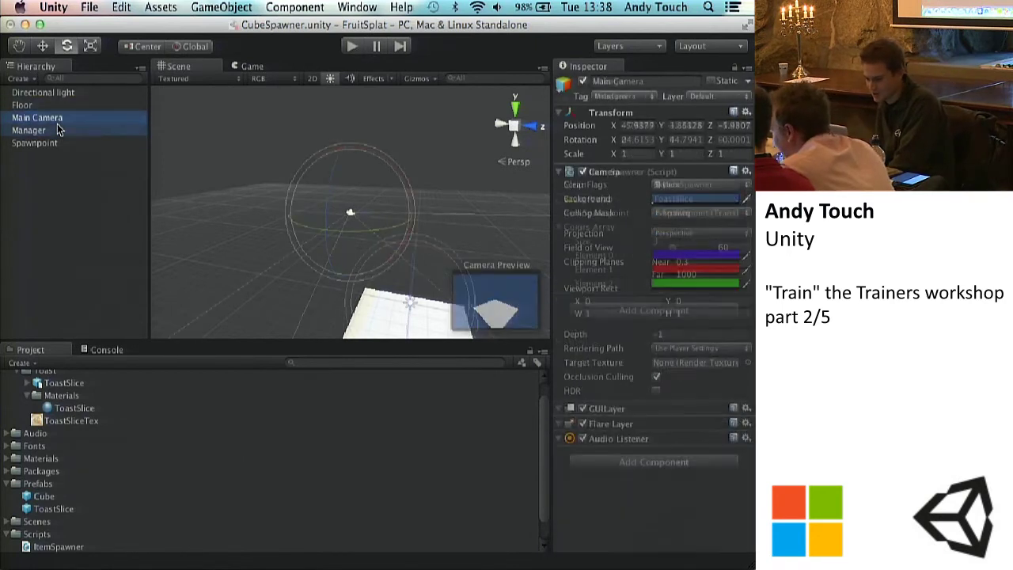
pyautogui.click(75, 238)
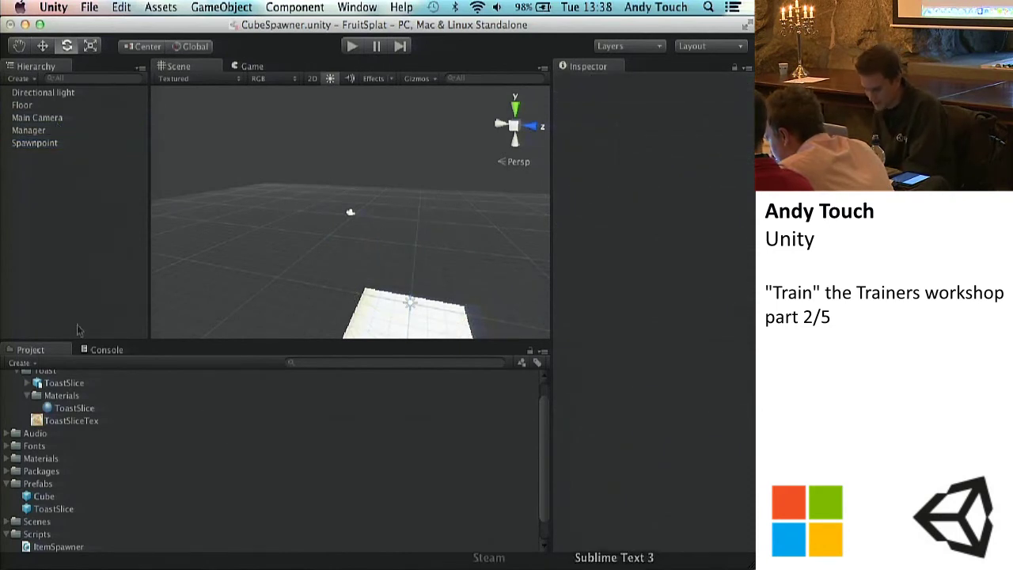
pyautogui.scroll(1, 11, 390)
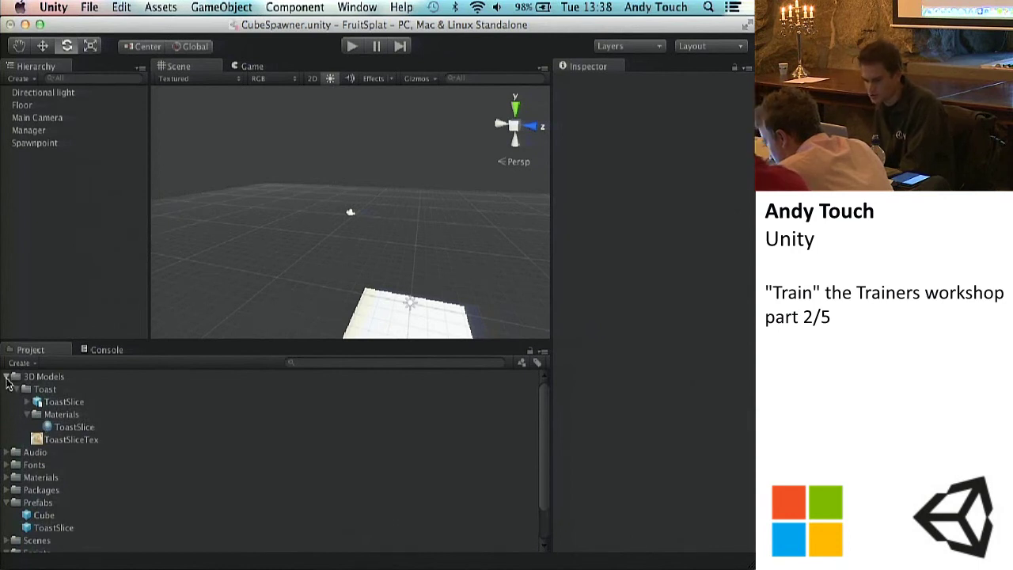
pyautogui.click(64, 402)
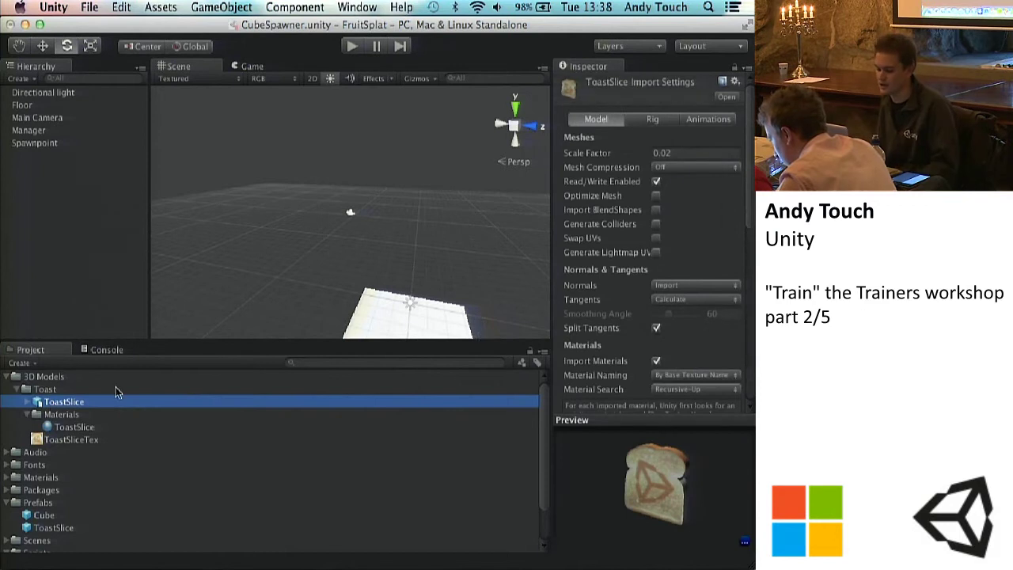
pyautogui.click(62, 428)
pyautogui.press('Down')
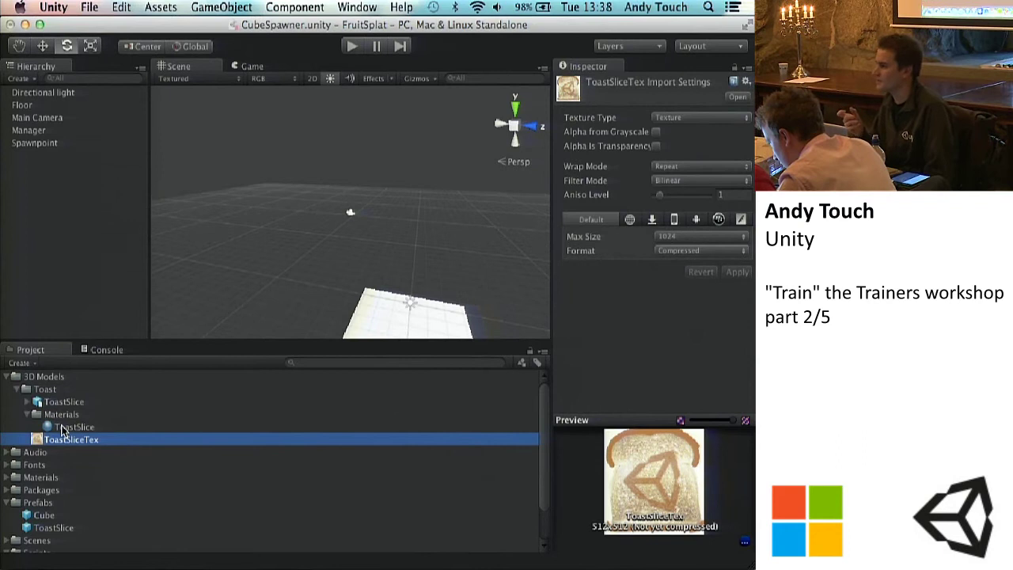
pyautogui.scroll(-3, 62, 428)
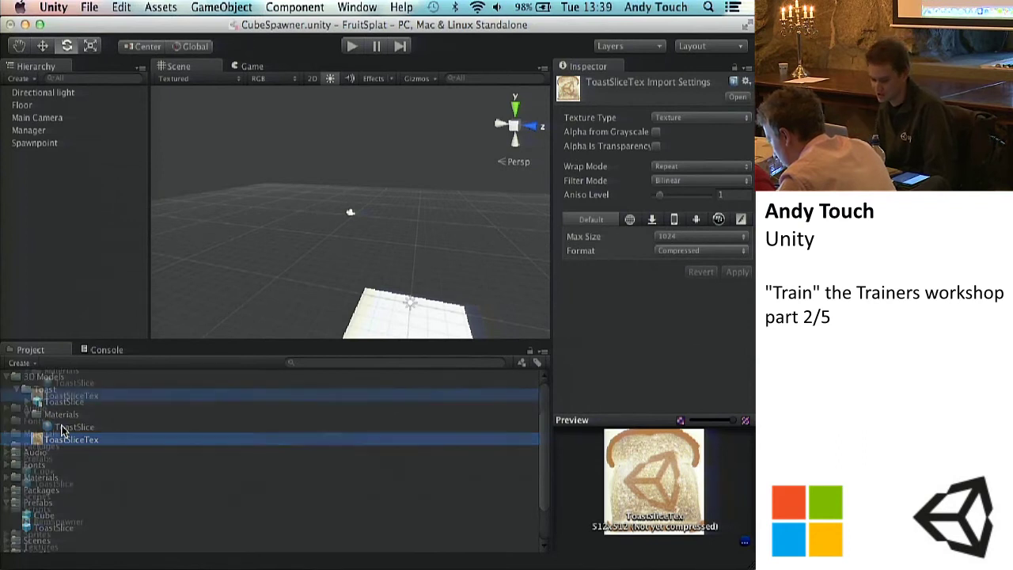
pyautogui.click(7, 459)
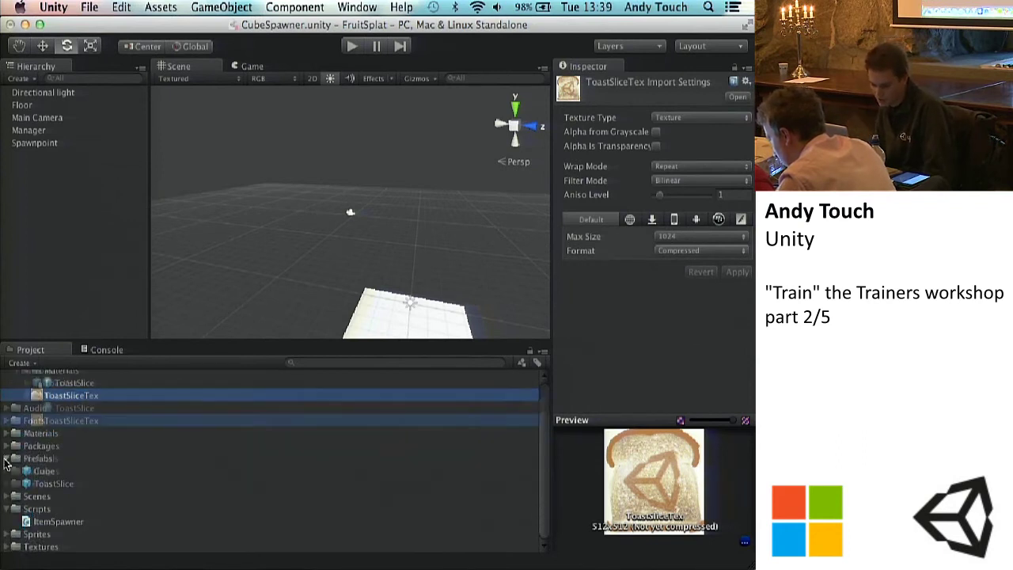
pyautogui.click(7, 460)
pyautogui.click(6, 459)
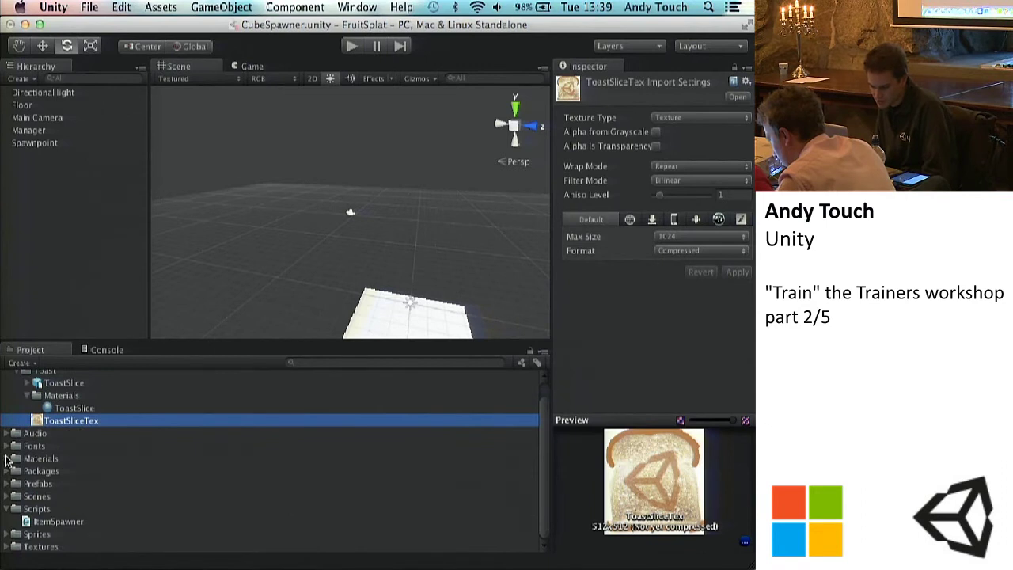
pyautogui.click(49, 523)
pyautogui.doubleClick(49, 522)
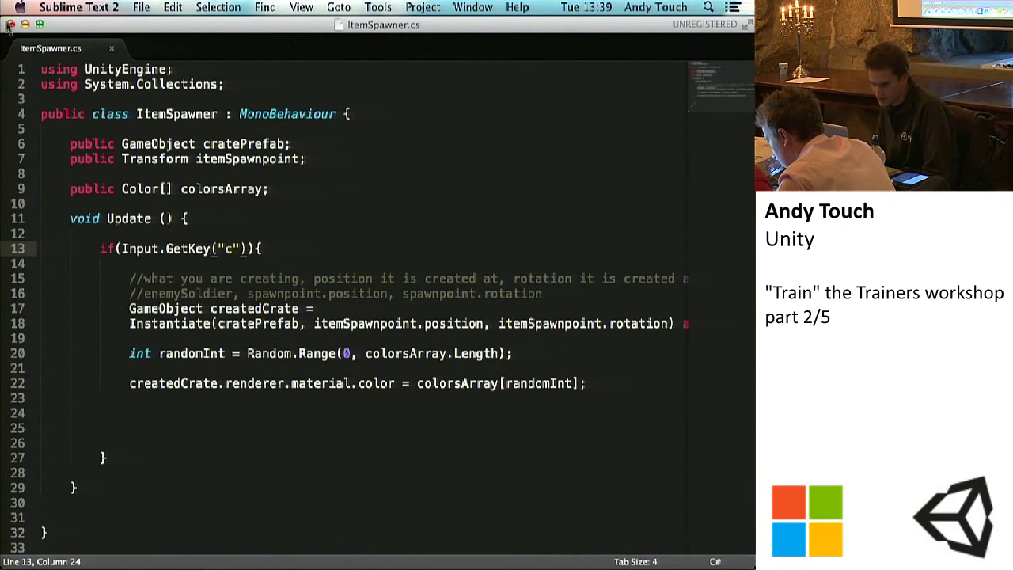
pyautogui.press('super+w')
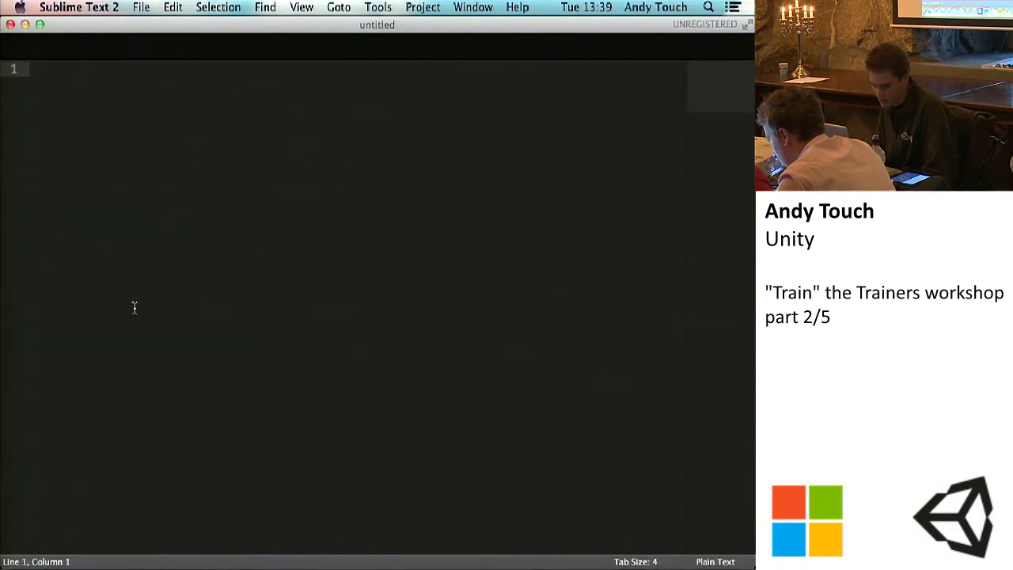
pyautogui.click(10, 24)
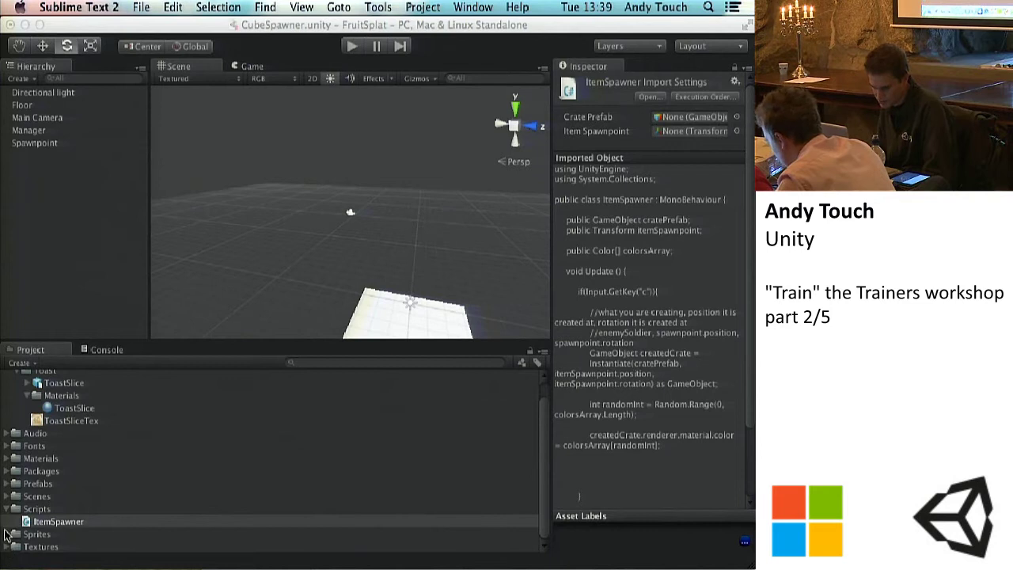
# Return to Unity and collapse the Scripts and other open asset folders.
pyautogui.scroll(1, 72, 459)
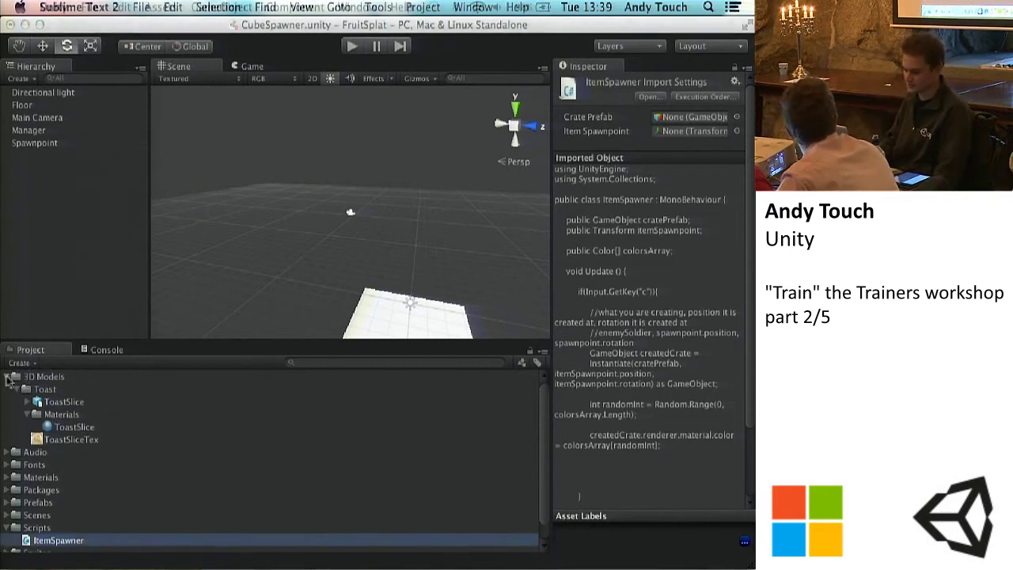
pyautogui.click(69, 243)
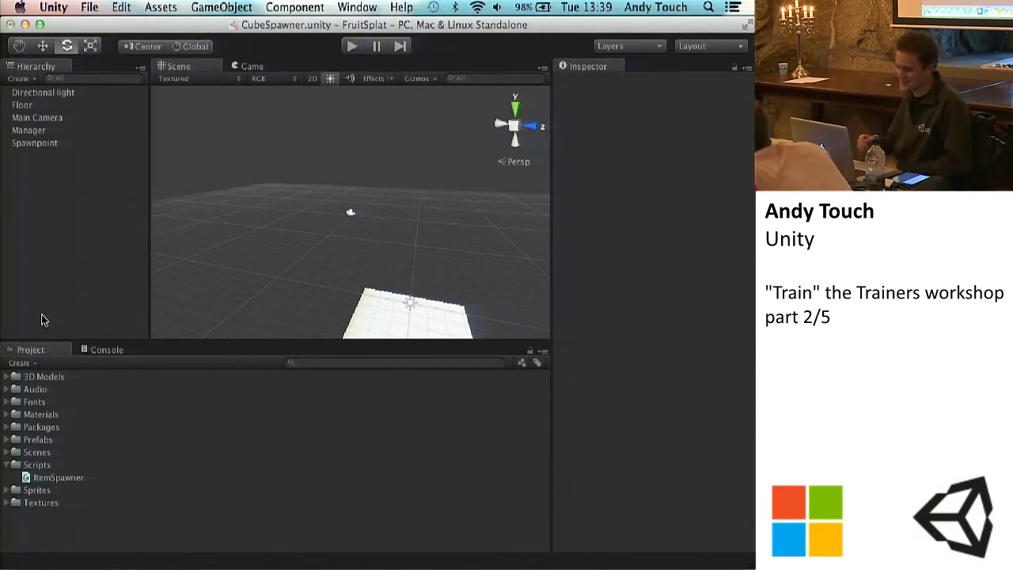
pyautogui.click(7, 466)
pyautogui.click(6, 428)
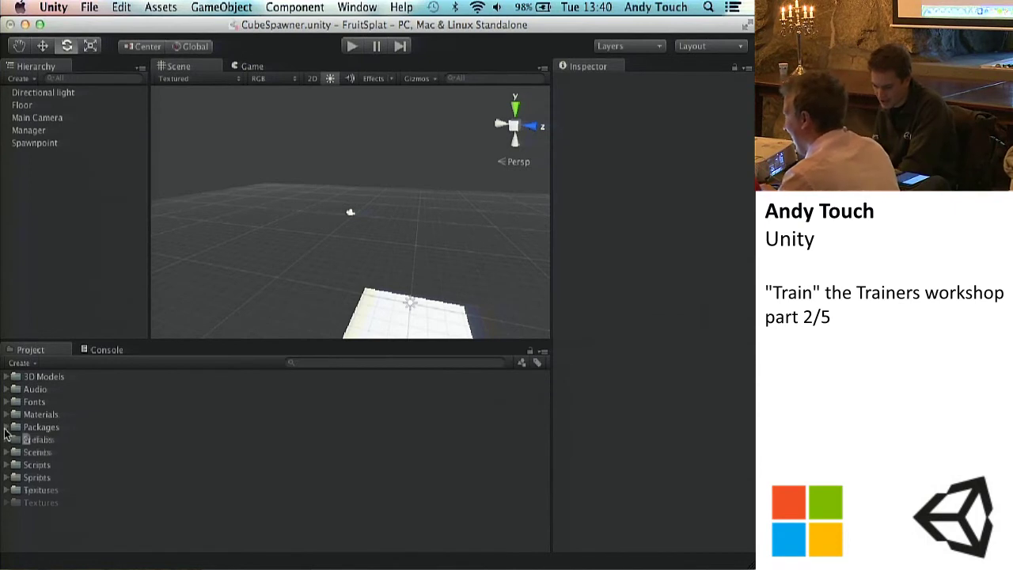
pyautogui.click(5, 428)
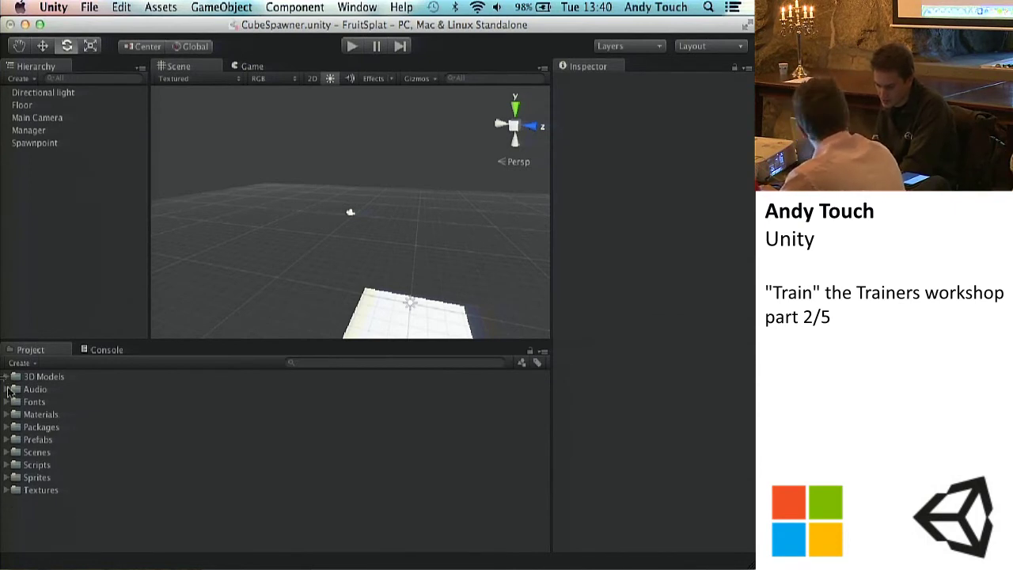
# Save the scene and create a new ToastSpawner folder in the Project assets.
pyautogui.rightClick(53, 510)
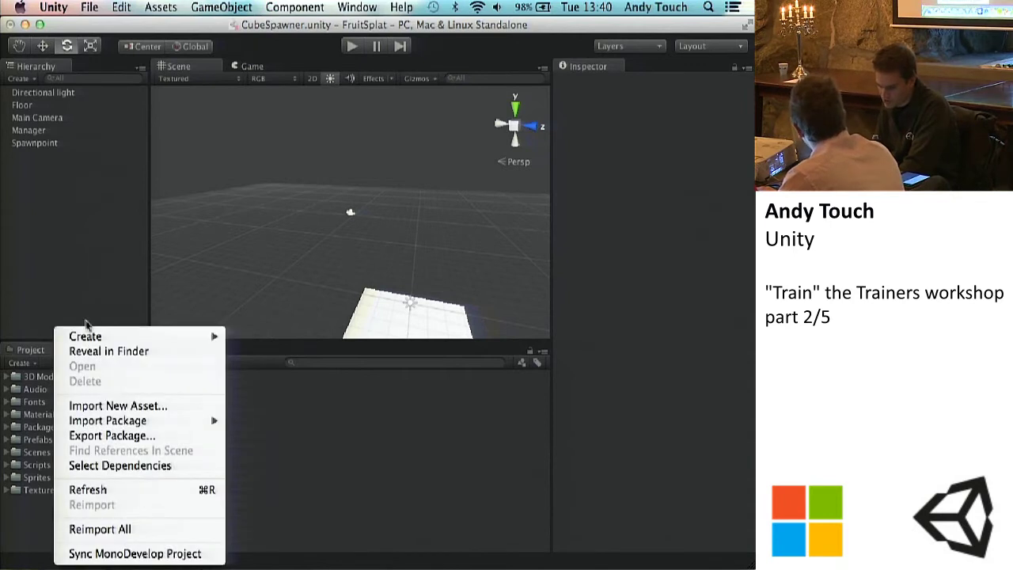
pyautogui.moveTo(87, 334)
pyautogui.click(163, 249)
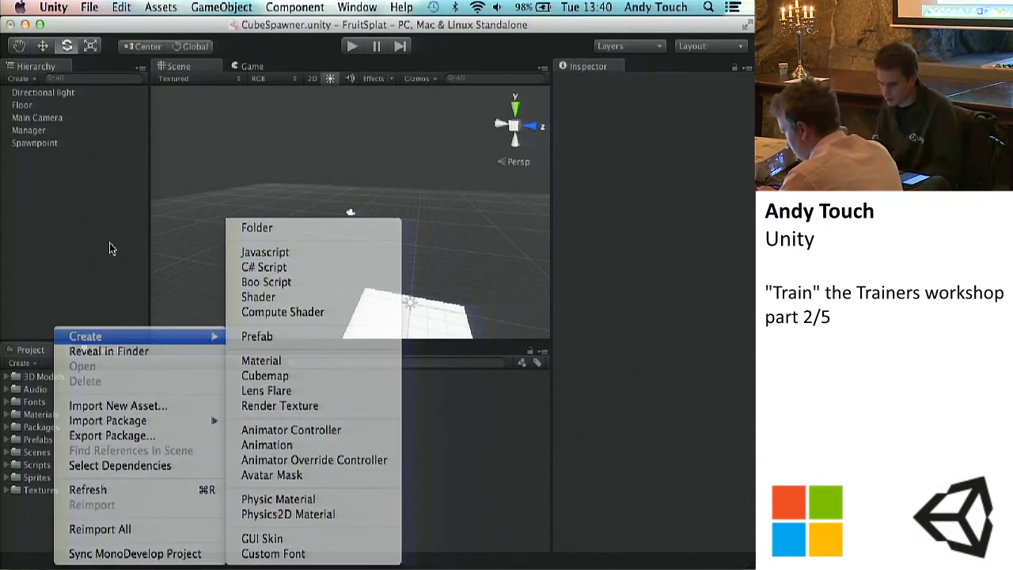
pyautogui.press('super+s')
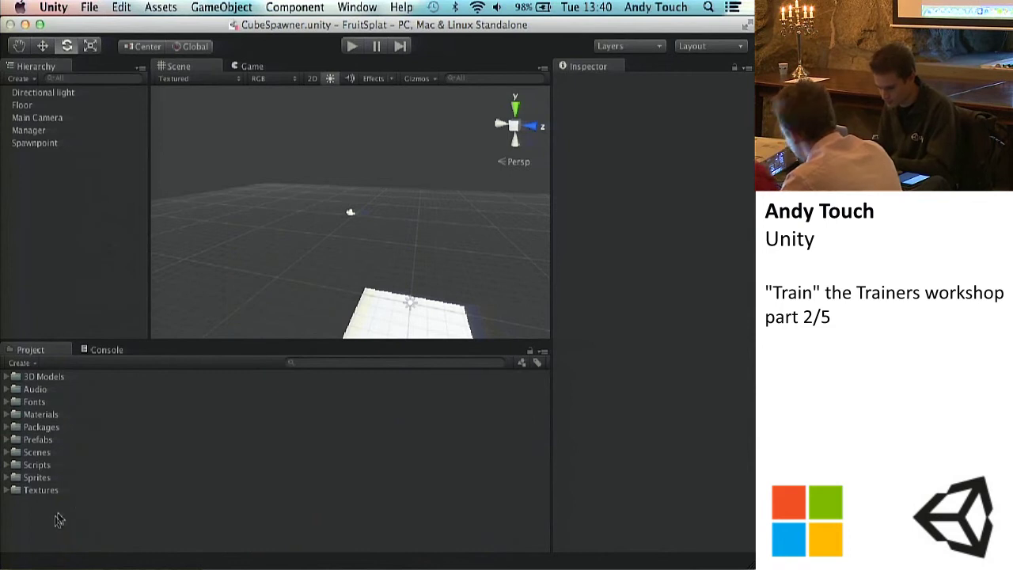
pyautogui.rightClick(58, 519)
pyautogui.moveTo(130, 338)
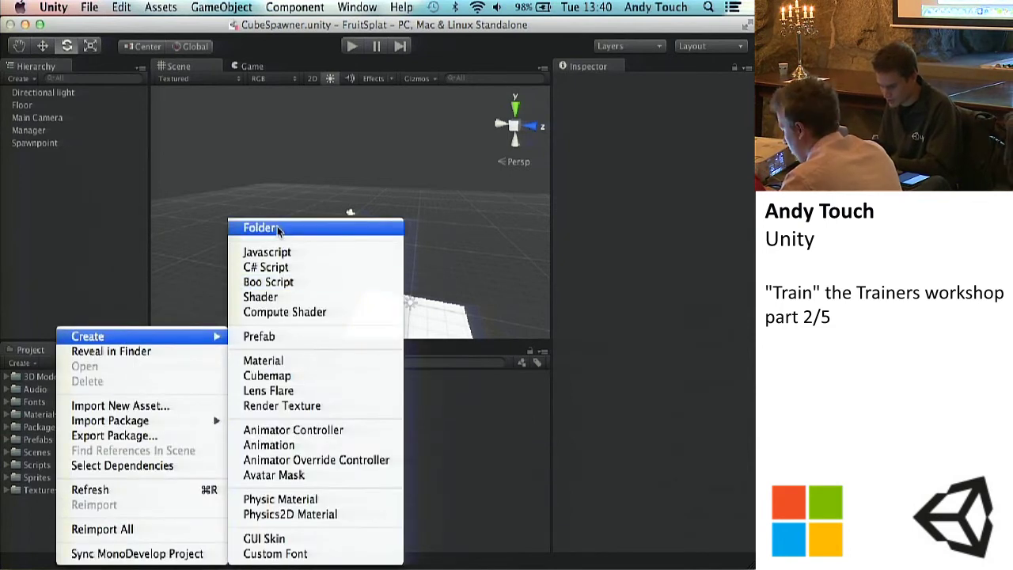
pyautogui.click(261, 228)
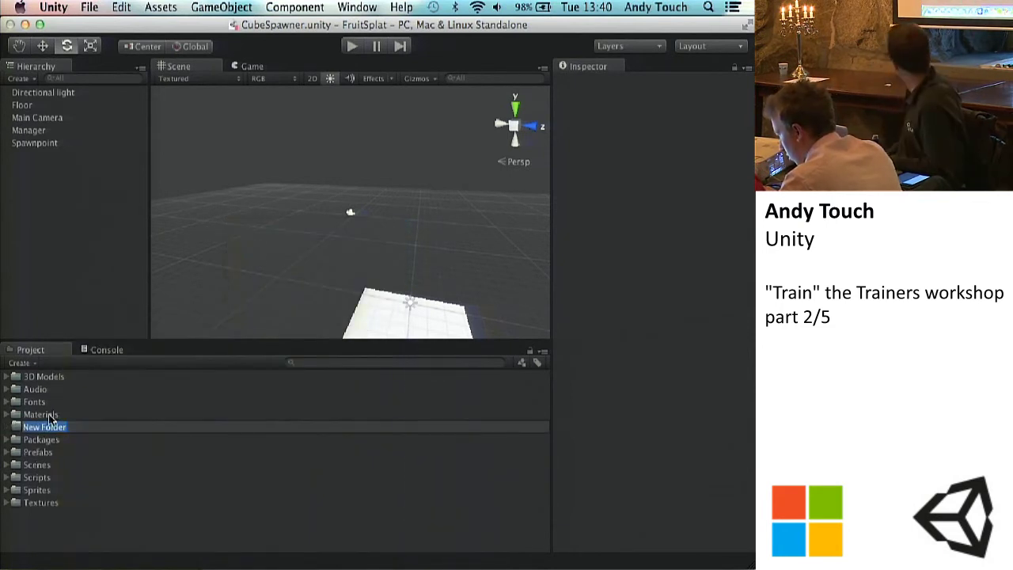
pyautogui.write('Tol')
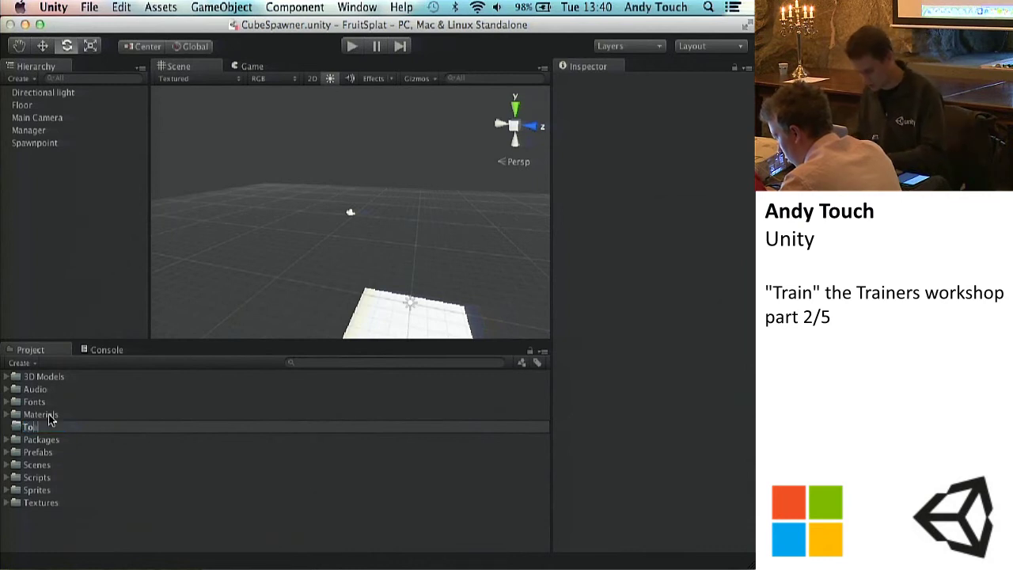
pyautogui.write('stSpawner')
pyautogui.press('Return')
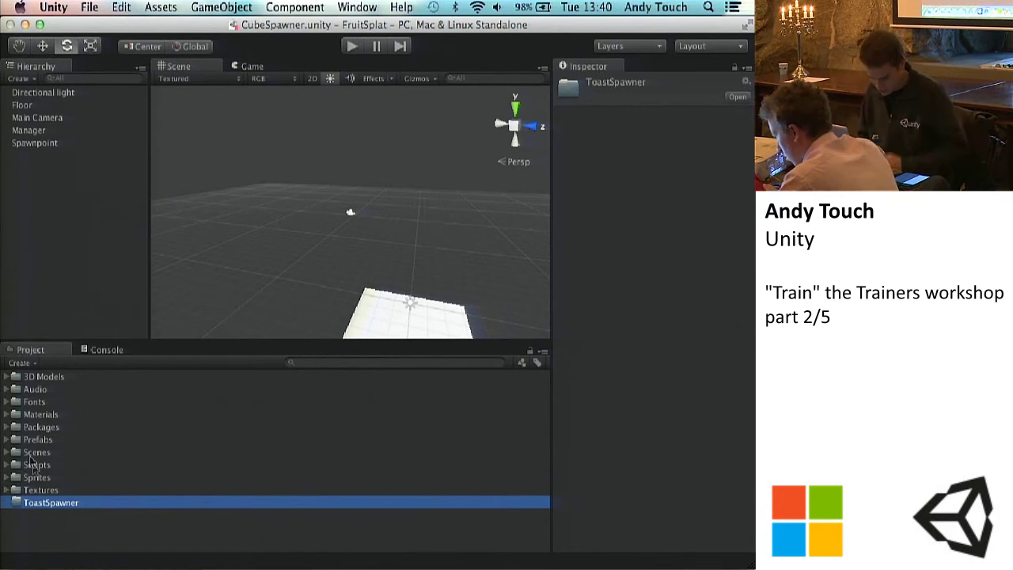
# Move the Scripts, Textures and Prefabs folders into ToastSpawner.
pyautogui.moveTo(36, 466); pyautogui.dragTo(36, 506)
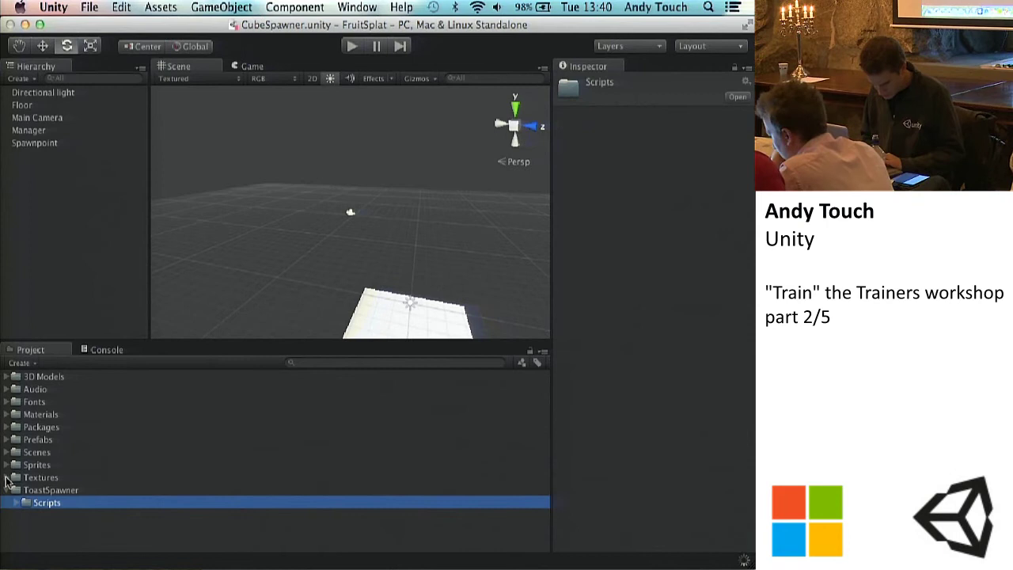
pyautogui.click(10, 478)
pyautogui.click(9, 477)
pyautogui.moveTo(32, 477); pyautogui.dragTo(26, 489)
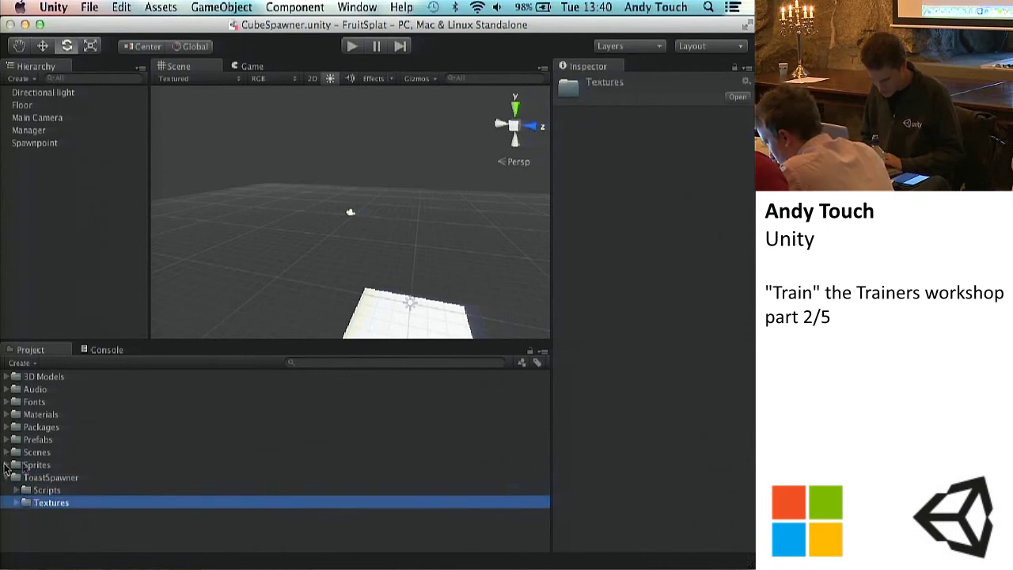
pyautogui.click(6, 453)
pyautogui.click(6, 454)
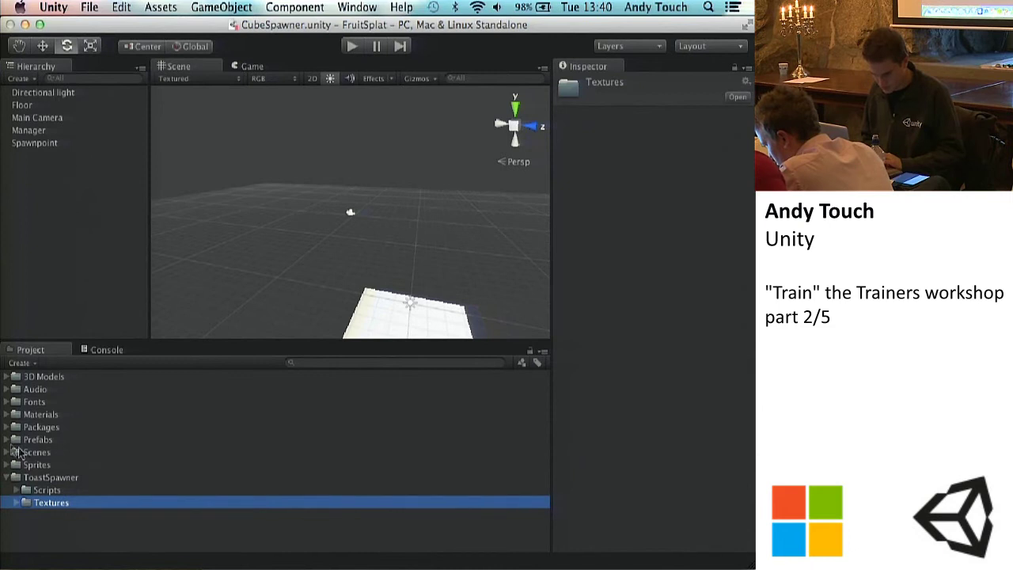
pyautogui.click(6, 440)
pyautogui.click(6, 441)
pyautogui.moveTo(30, 440); pyautogui.dragTo(28, 477)
# Move the Materials and 3D Models folders into ToastSpawner and expand it to show them.
pyautogui.click(7, 414)
pyautogui.click(6, 414)
pyautogui.moveTo(32, 413); pyautogui.dragTo(31, 465)
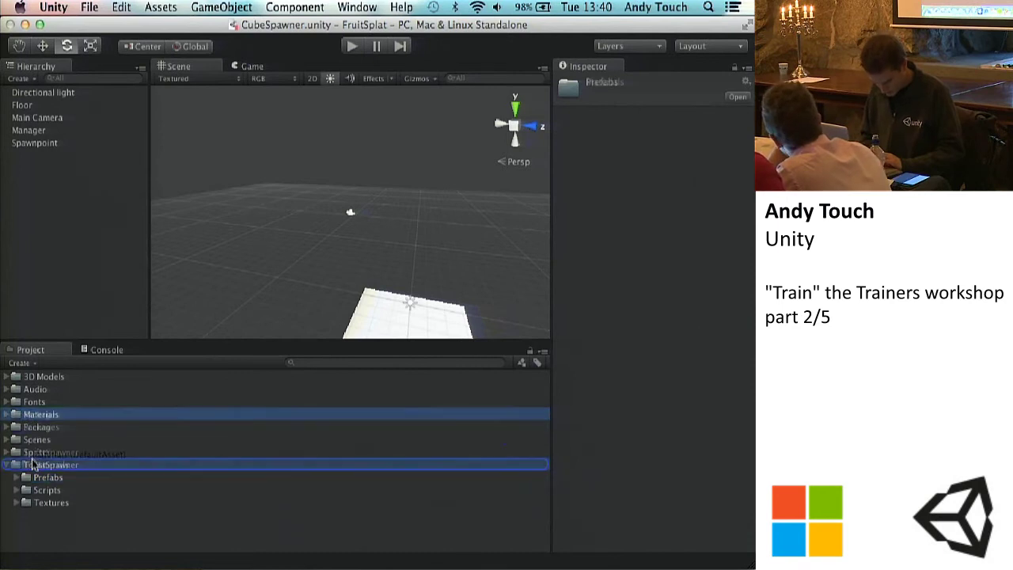
pyautogui.moveTo(31, 377); pyautogui.dragTo(32, 451)
pyautogui.click(34, 534)
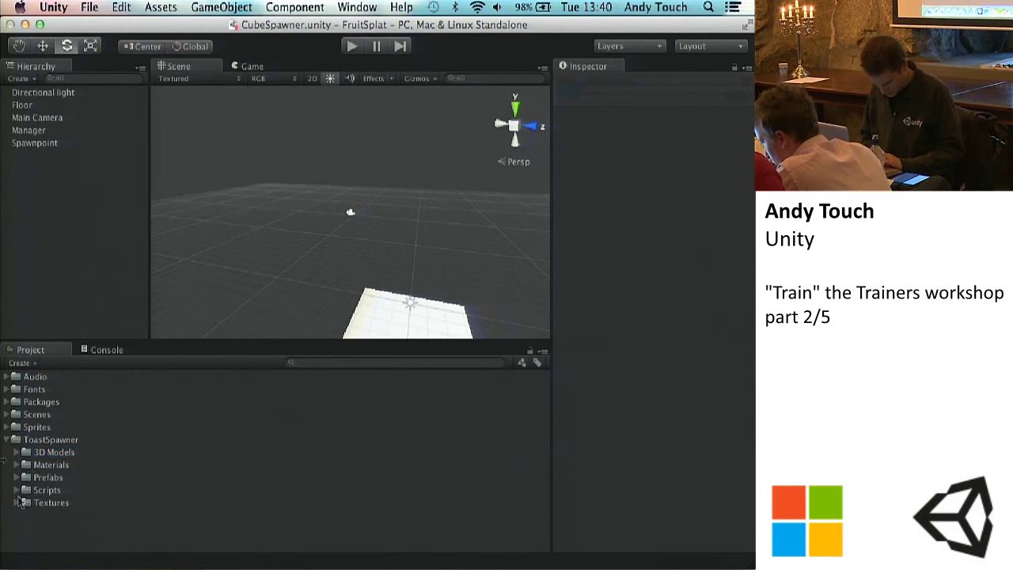
pyautogui.click(7, 441)
pyautogui.click(7, 443)
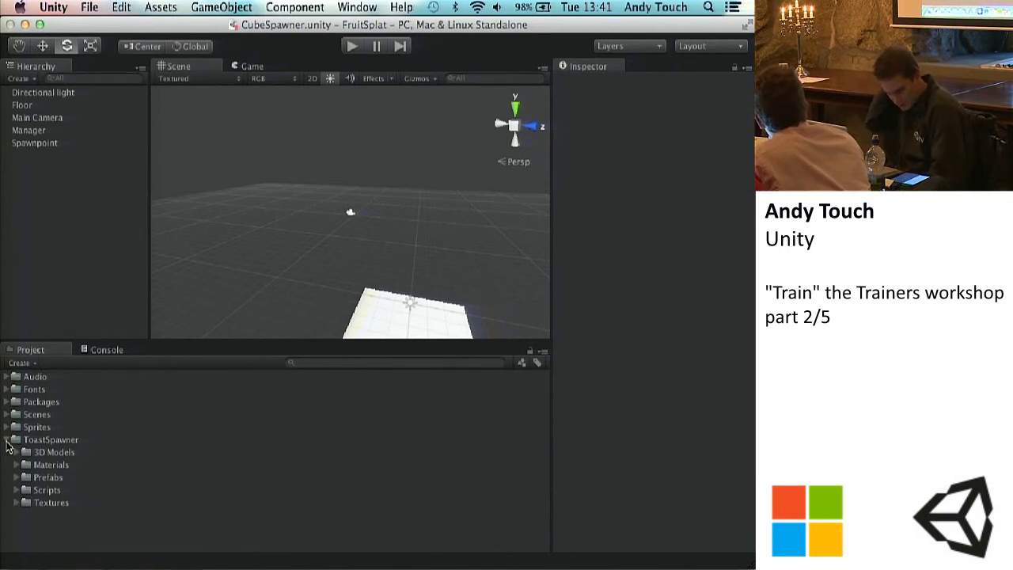
# Collapse ToastSpawner and create a new FruitSplat folder in the Project assets.
pyautogui.click(7, 440)
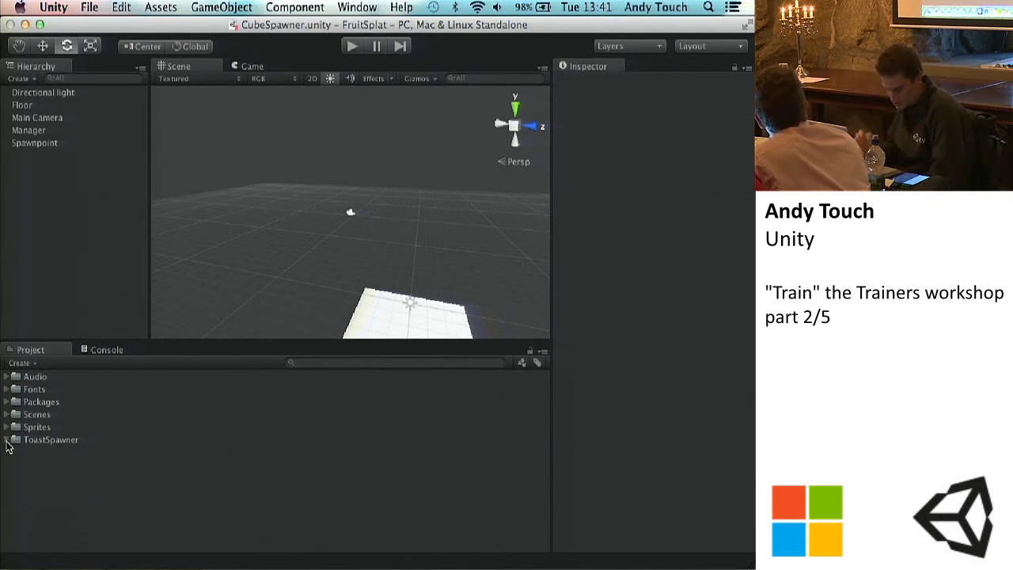
pyautogui.rightClick(45, 469)
pyautogui.moveTo(95, 335)
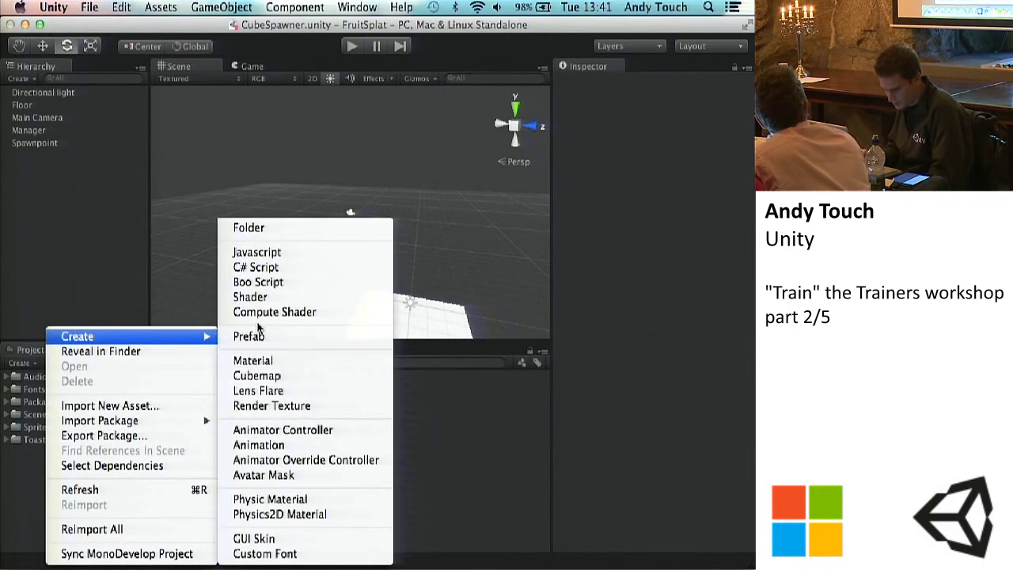
pyautogui.click(249, 228)
pyautogui.write('FruitSpl')
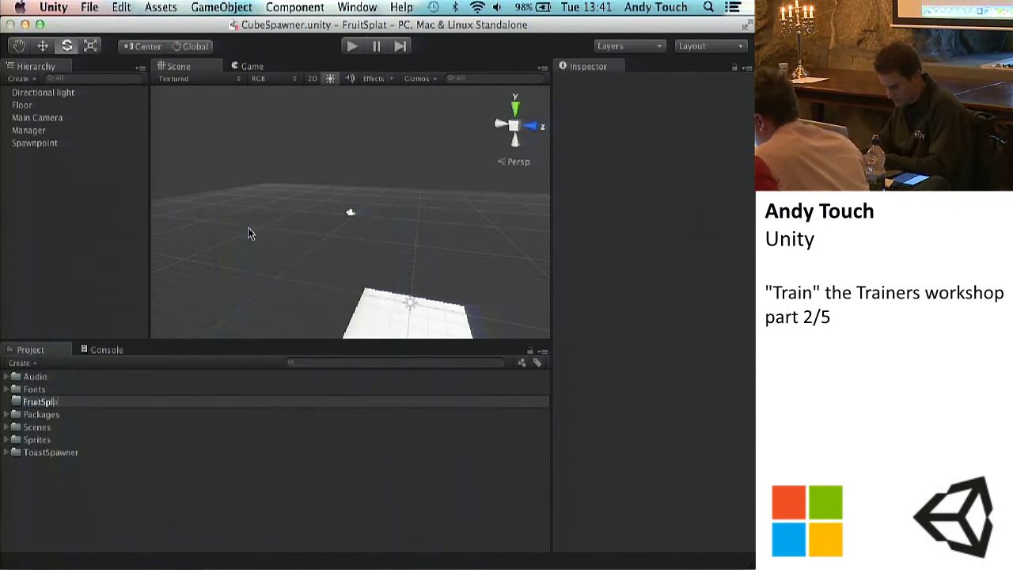
pyautogui.write('at')
pyautogui.press('Return')
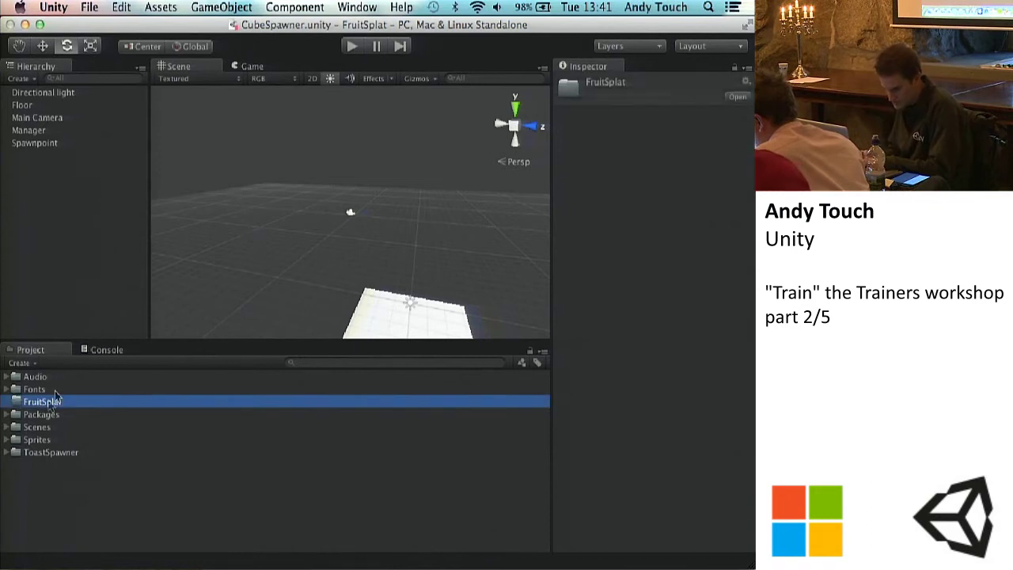
# Move Packages and Audio into FruitSplat, then expand Packages to reveal the fruits package.
pyautogui.click(46, 415)
pyautogui.rightClick(46, 411)
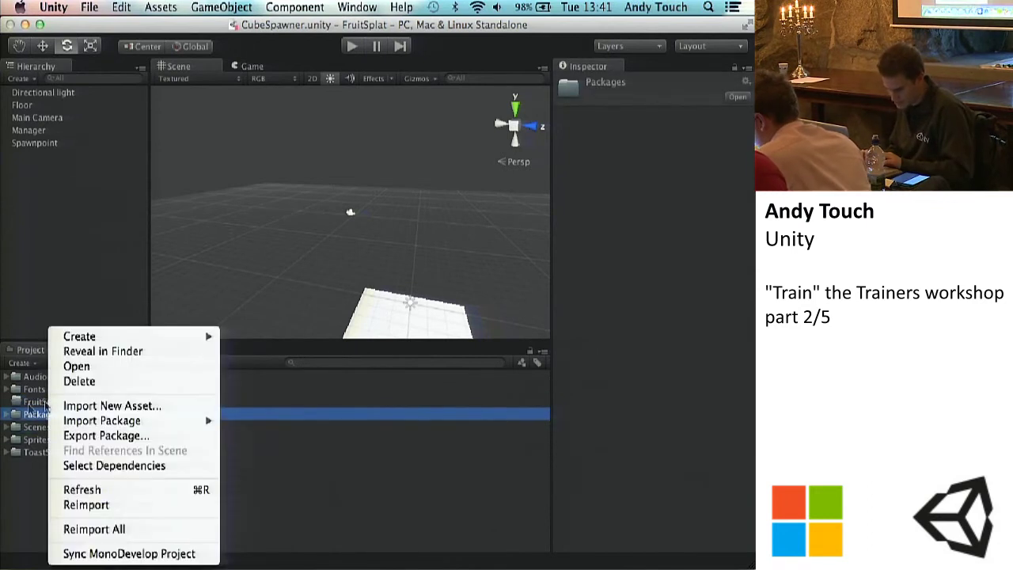
pyautogui.click(45, 408)
pyautogui.rightClick(38, 412)
pyautogui.press('Escape')
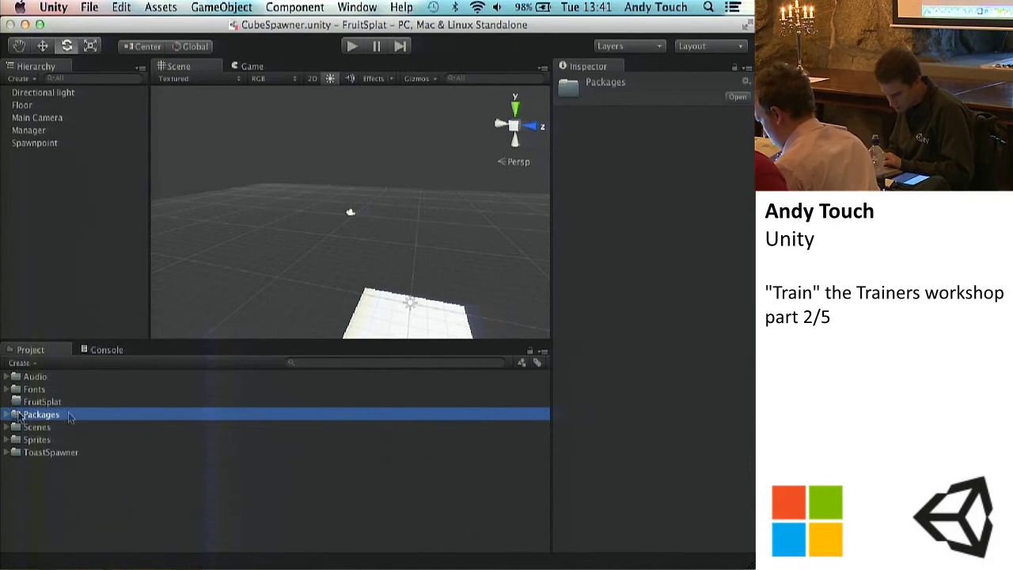
pyautogui.click(79, 489)
pyautogui.moveTo(41, 414); pyautogui.dragTo(34, 388)
pyautogui.click(51, 519)
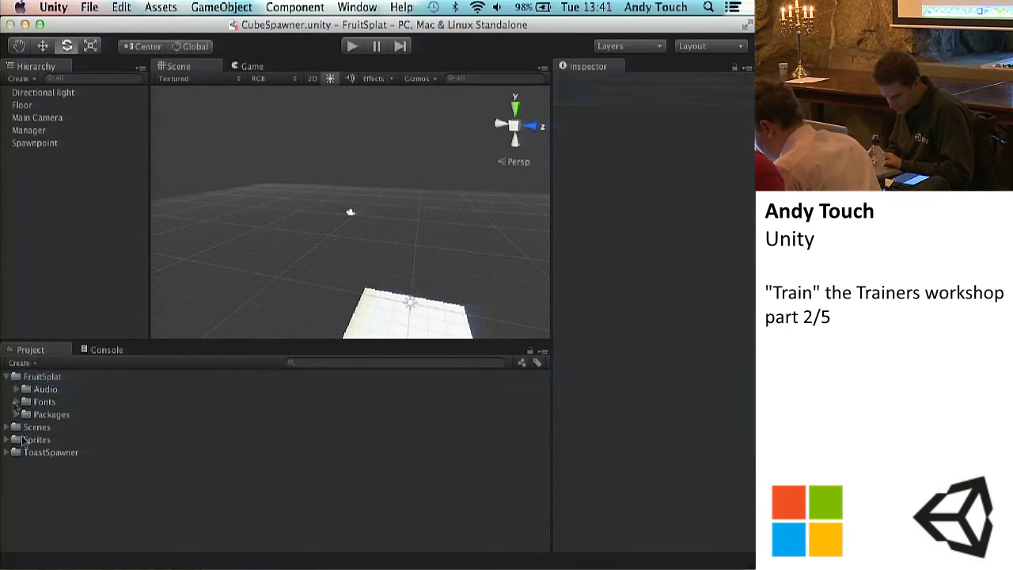
pyautogui.click(6, 377)
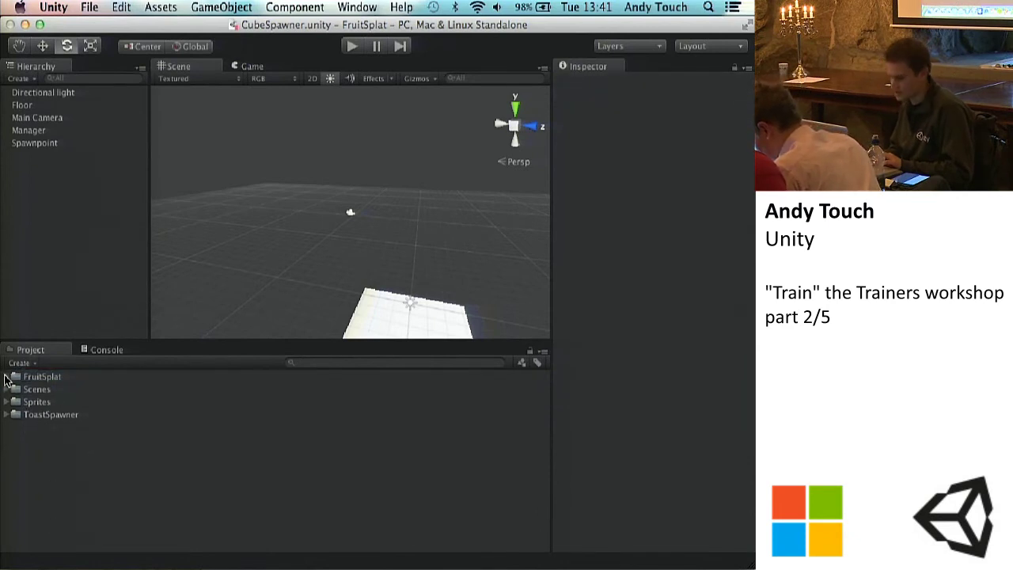
pyautogui.click(6, 377)
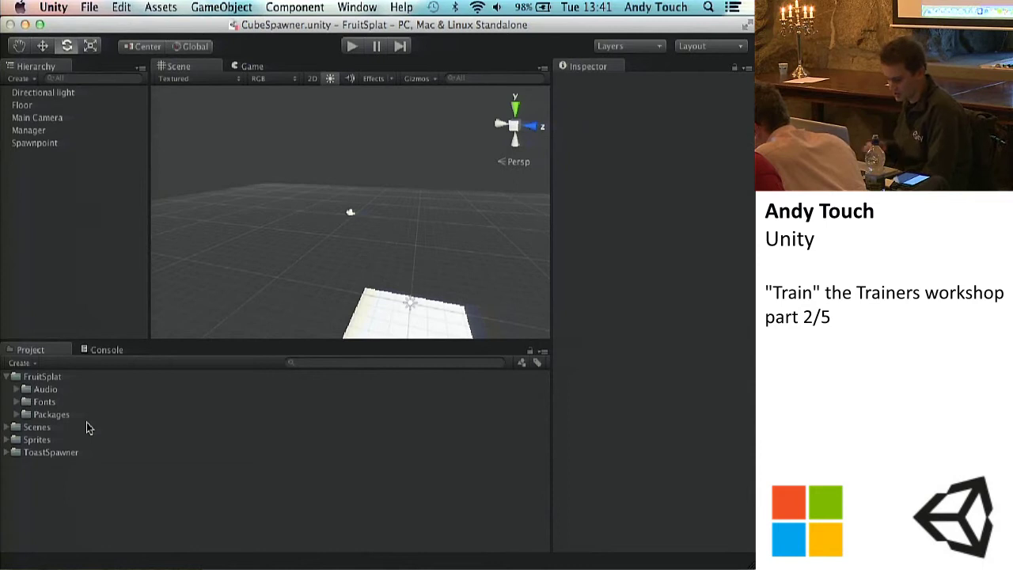
pyautogui.click(17, 415)
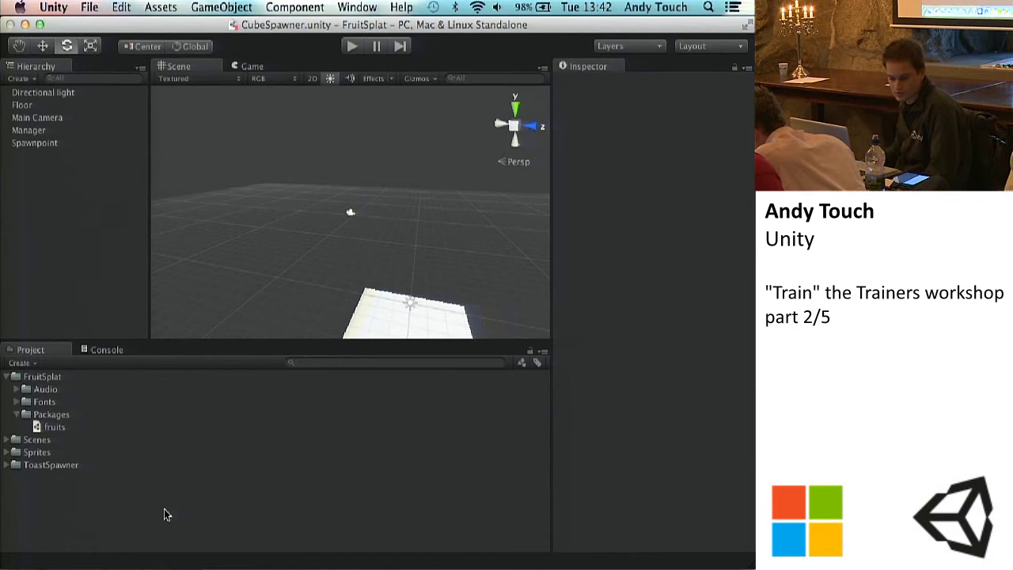
# Expand the Audio folder, raise the volume, and preview the fruit-splat sound several times.
pyautogui.click(7, 465)
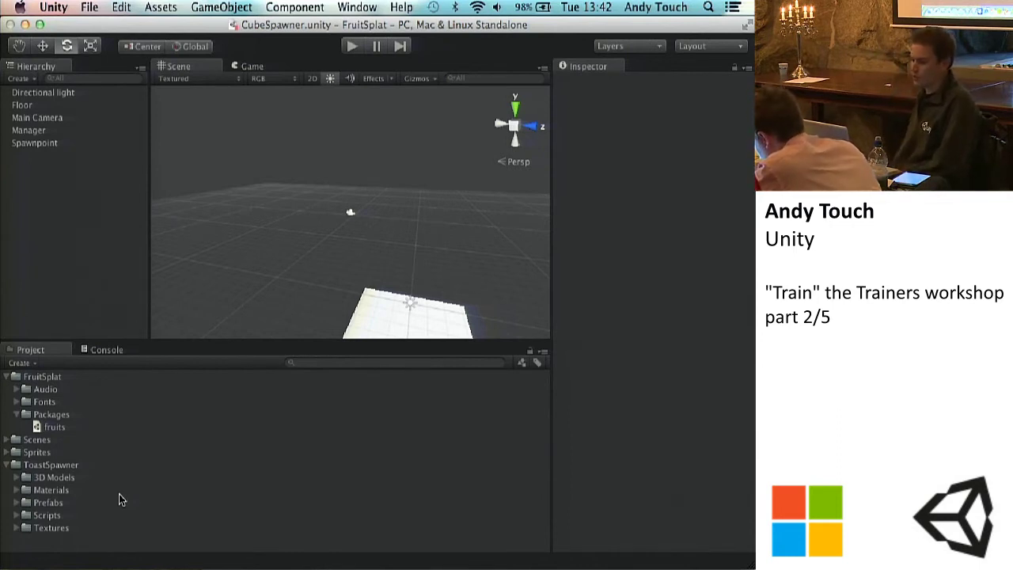
pyautogui.click(17, 388)
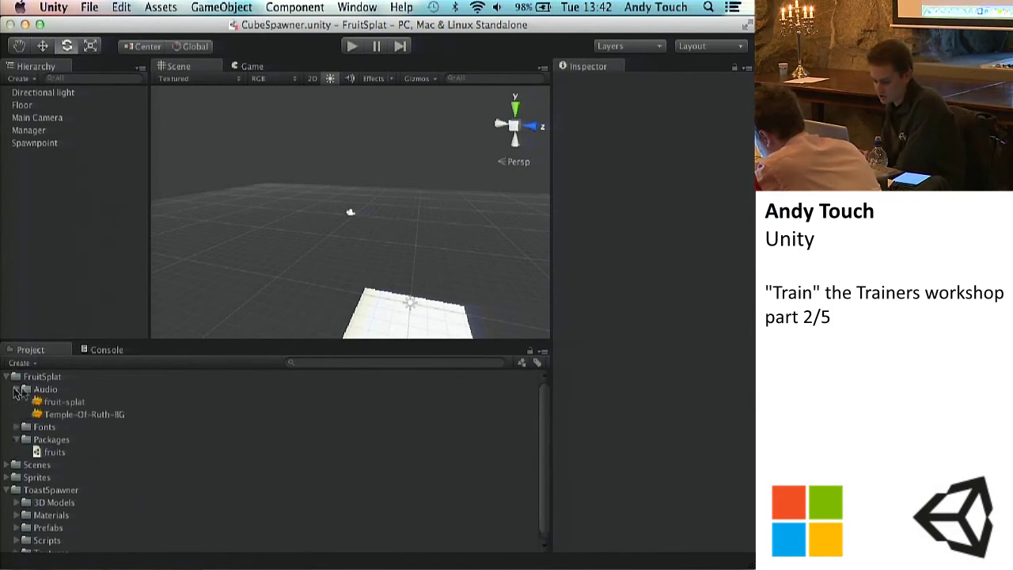
pyautogui.click(52, 403)
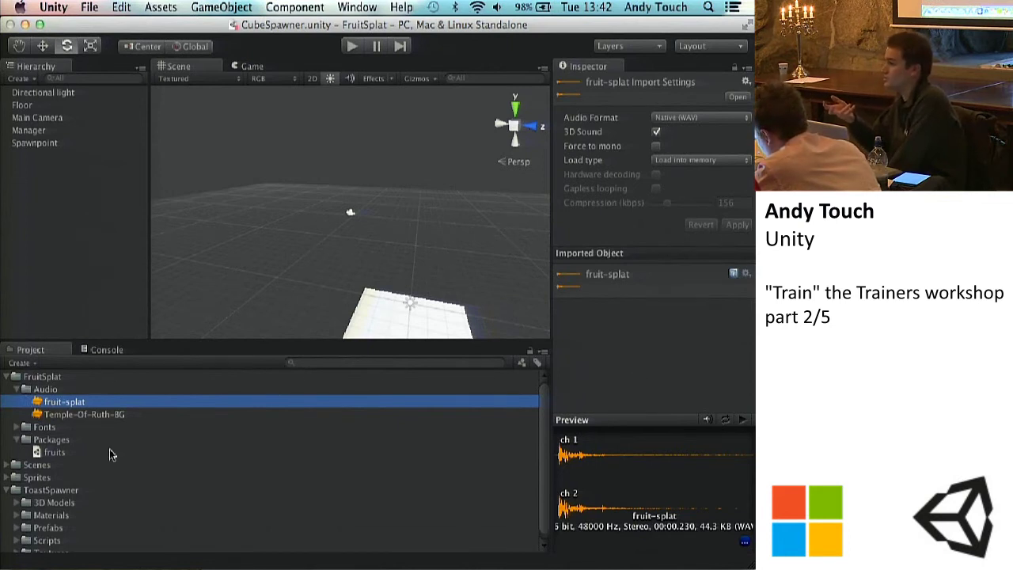
pyautogui.press('XF86AudioRaiseVolume')
pyautogui.press('XF86AudioRaiseVolume')
pyautogui.press('XF86AudioRaiseVolume')
pyautogui.press('XF86AudioRaiseVolume')
pyautogui.press('XF86AudioRaiseVolume')
pyautogui.press('XF86AudioRaiseVolume')
pyautogui.press('XF86AudioRaiseVolume')
pyautogui.press('XF86AudioRaiseVolume')
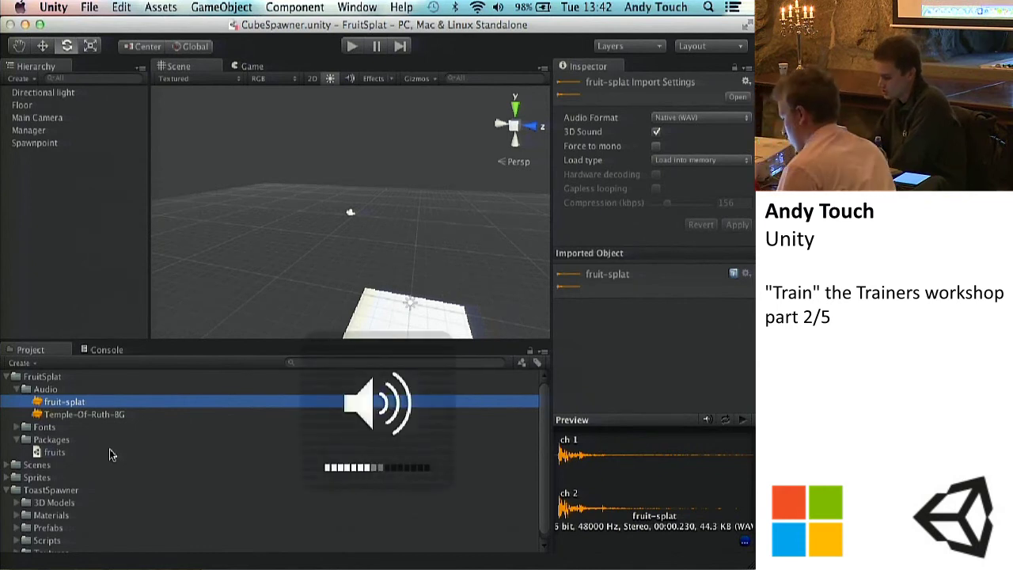
pyautogui.click(744, 419)
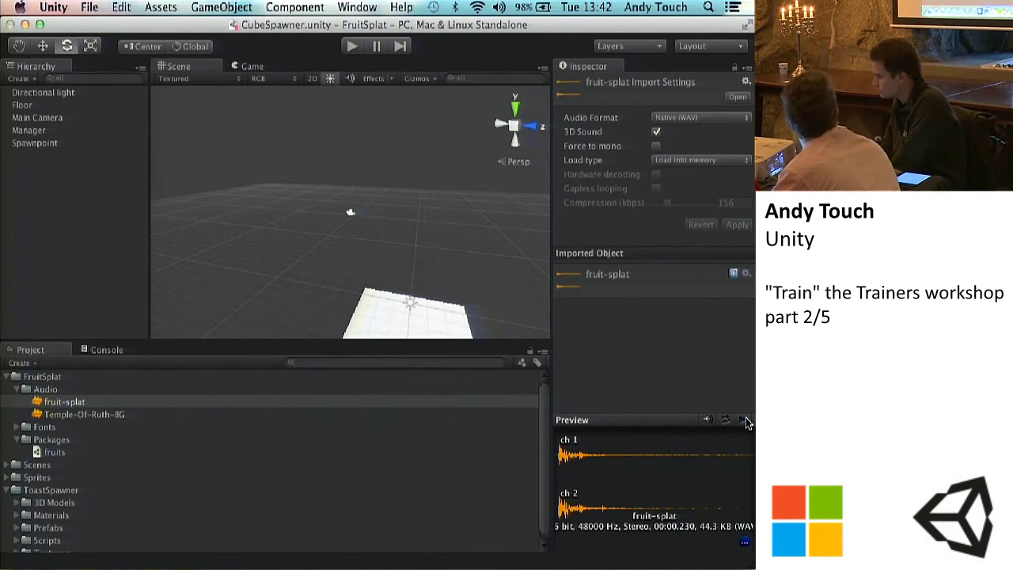
pyautogui.click(745, 416)
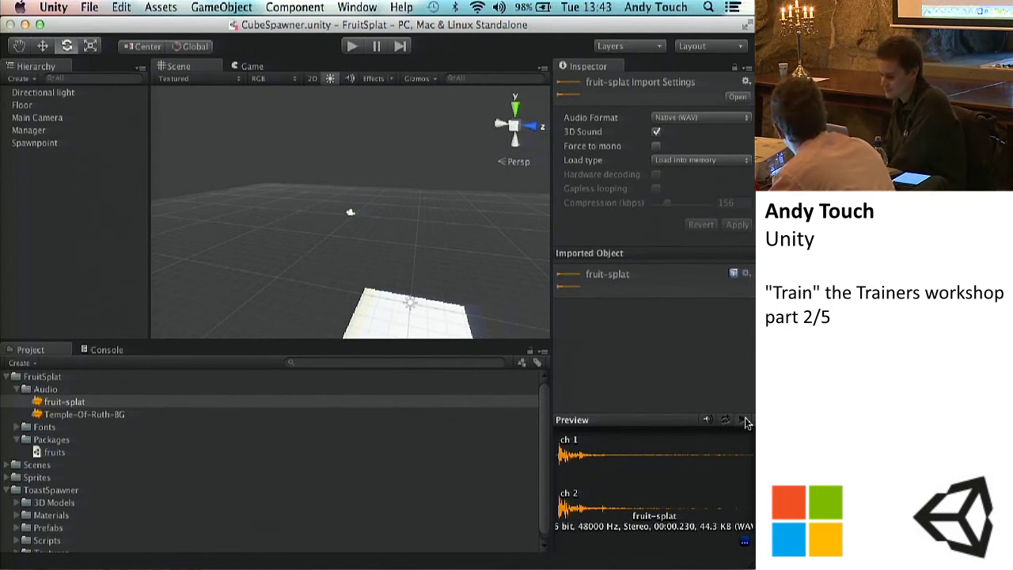
pyautogui.click(744, 417)
pyautogui.click(744, 417)
# Preview the Temple-Of-Ruth-BG music, scrubbing to about 00:44 and 00:33, and replay fruit-splat.
pyautogui.click(123, 415)
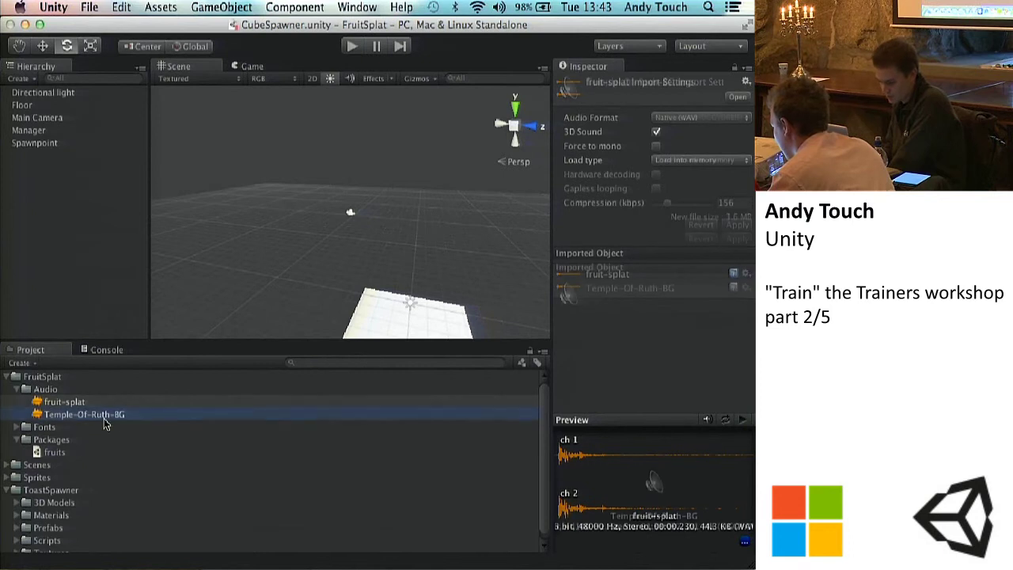
pyautogui.click(743, 419)
pyautogui.moveTo(601, 475); pyautogui.dragTo(644, 475)
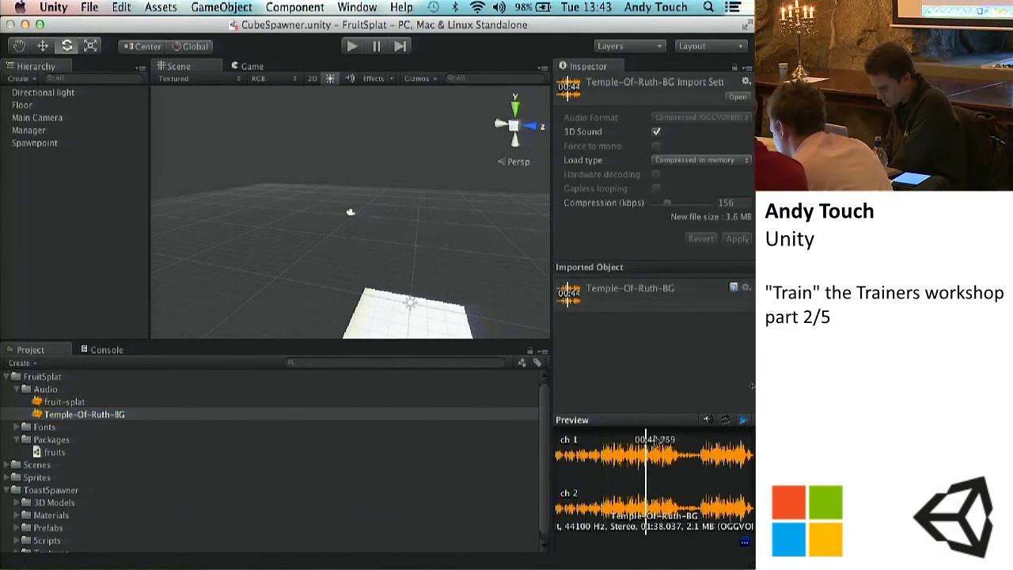
pyautogui.click(743, 420)
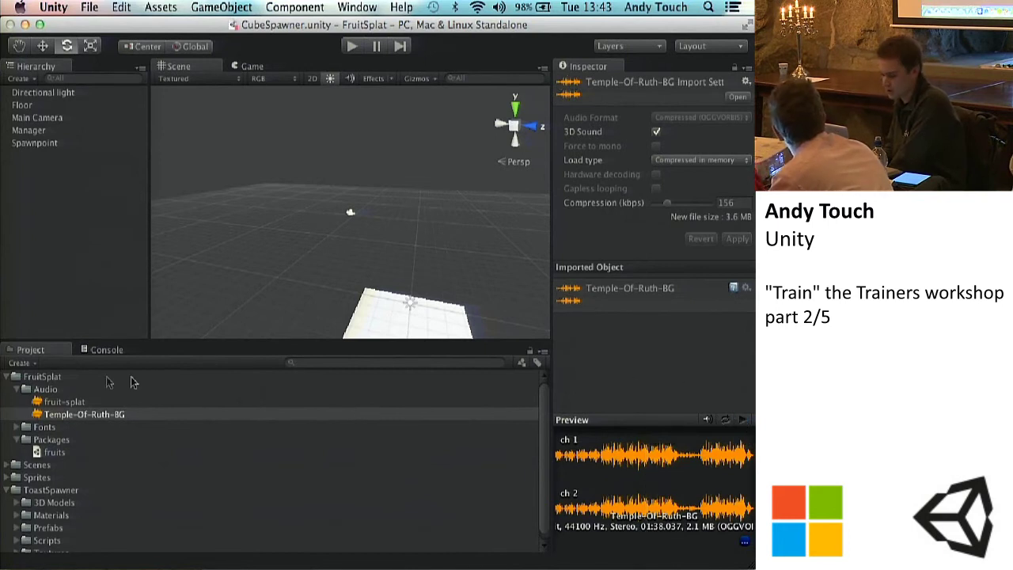
pyautogui.click(68, 401)
pyautogui.click(742, 420)
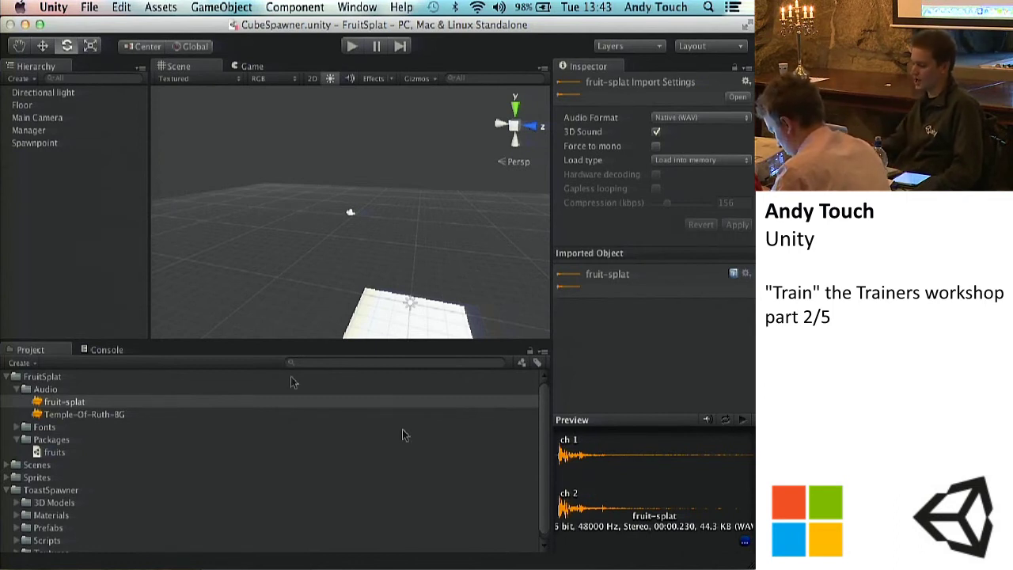
pyautogui.click(76, 415)
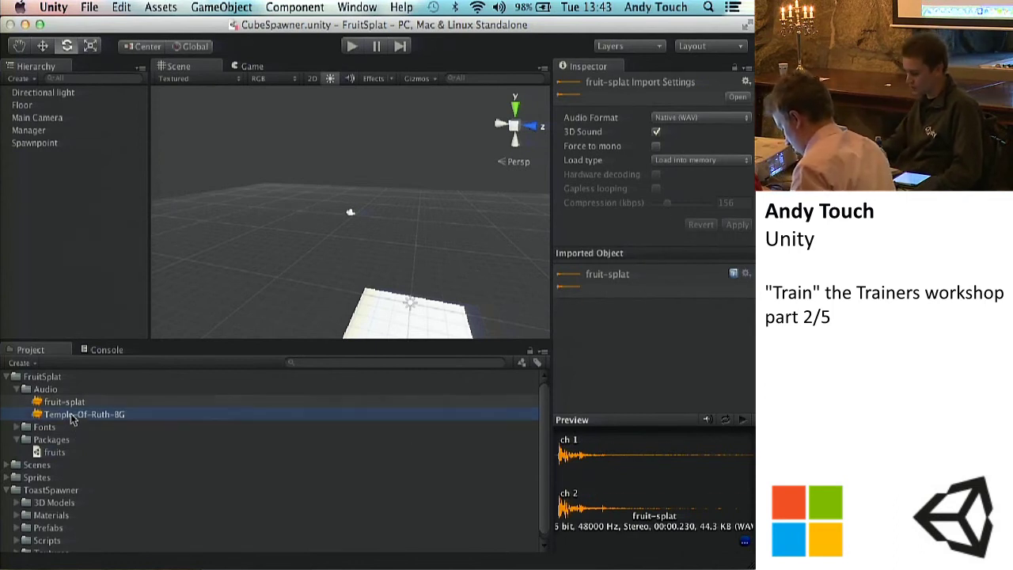
pyautogui.click(743, 420)
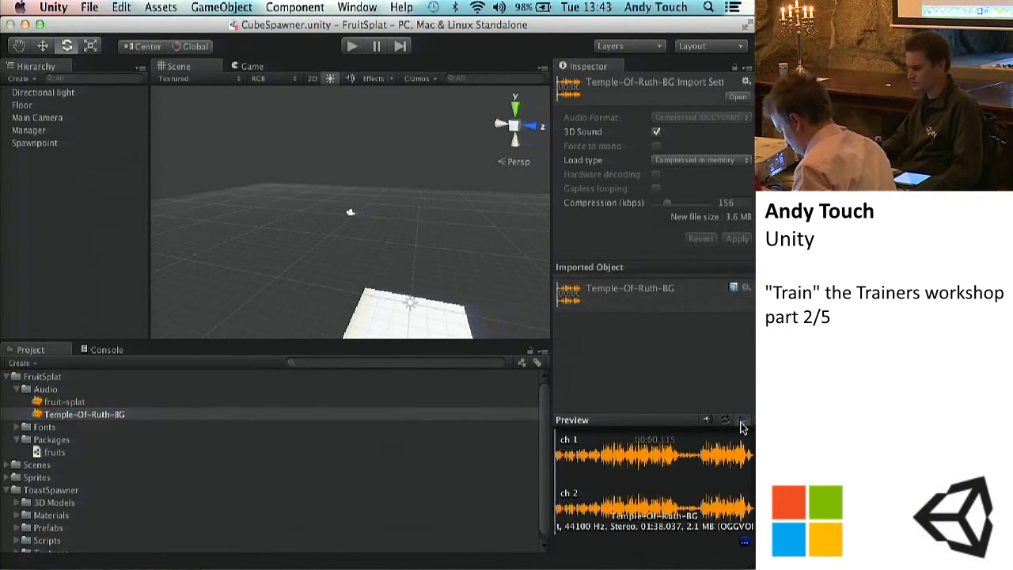
pyautogui.click(622, 463)
pyautogui.click(743, 420)
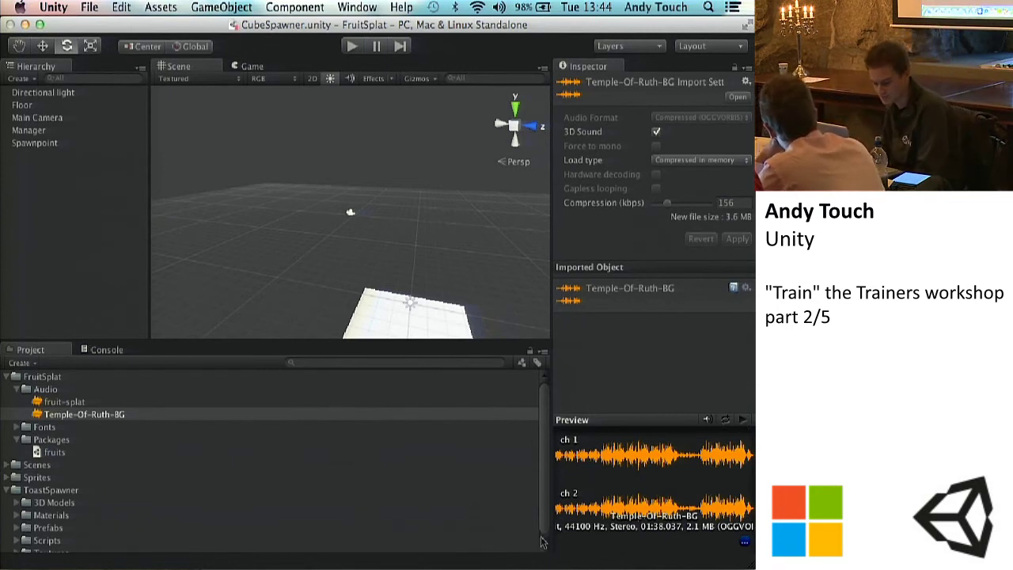
# Inspect the KlavikaBasic-Medium font and the fruits package, then select the ToastSpawner folder.
pyautogui.click(18, 426)
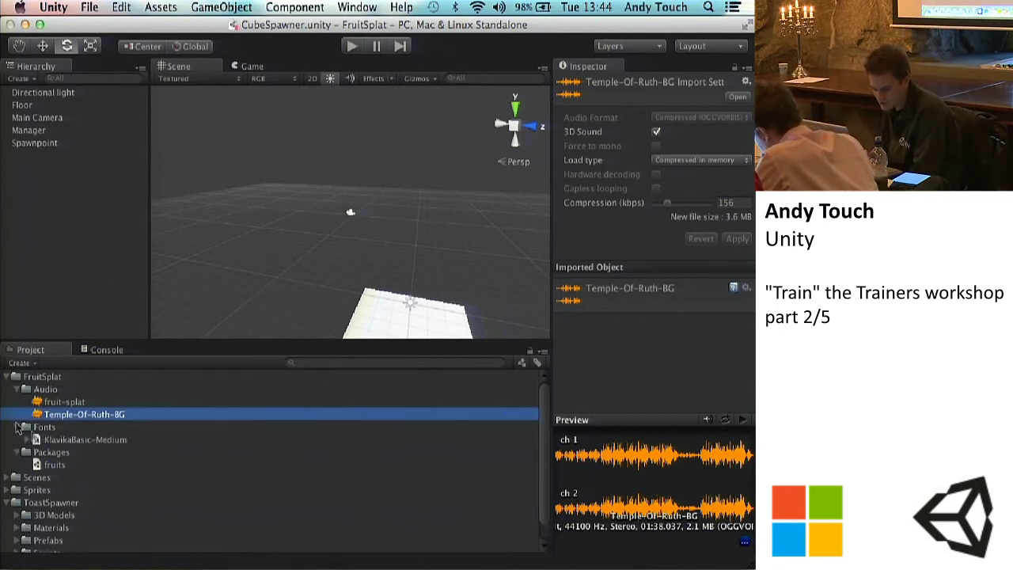
pyautogui.click(43, 440)
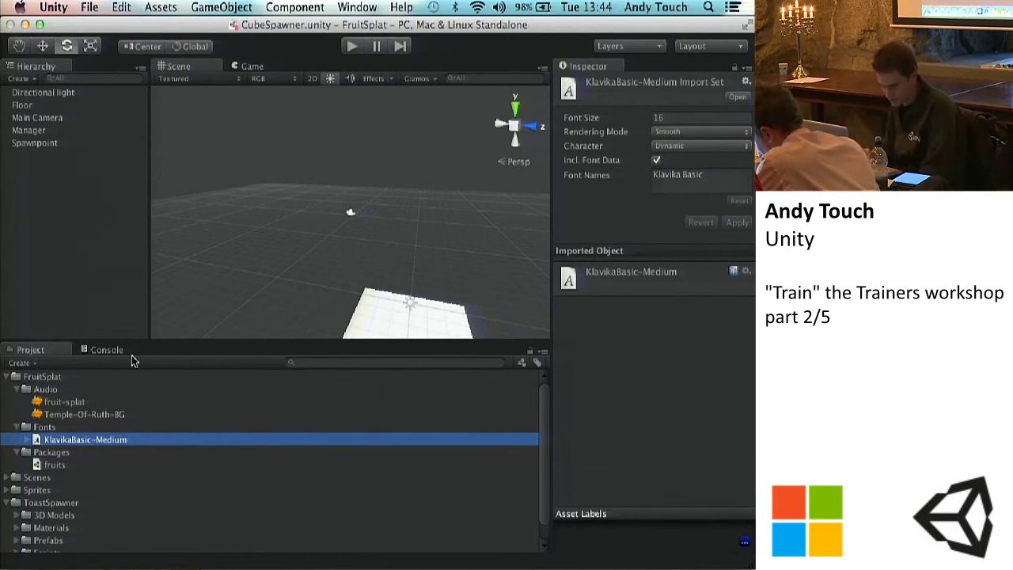
pyautogui.click(43, 453)
pyautogui.click(55, 465)
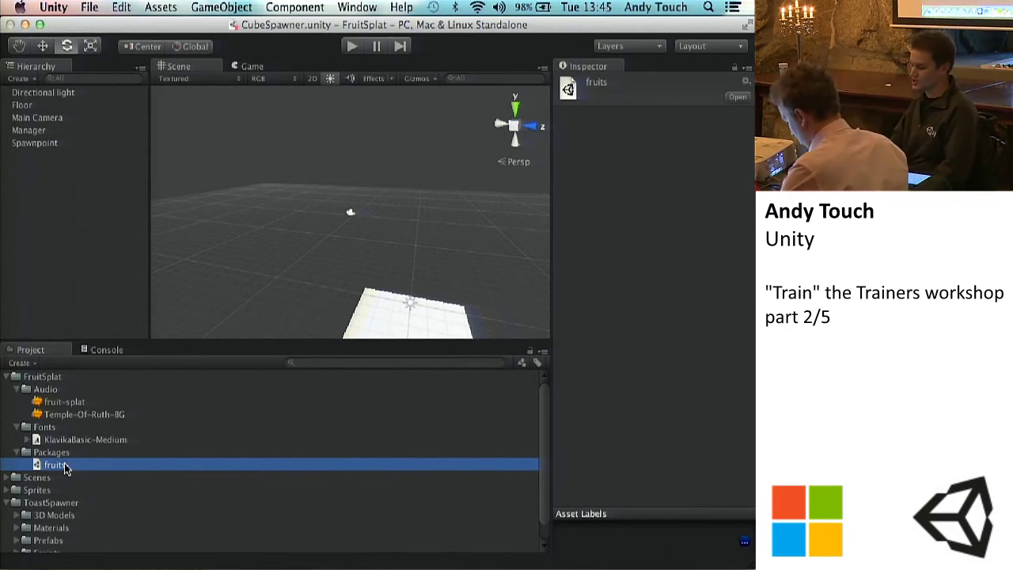
pyautogui.click(52, 503)
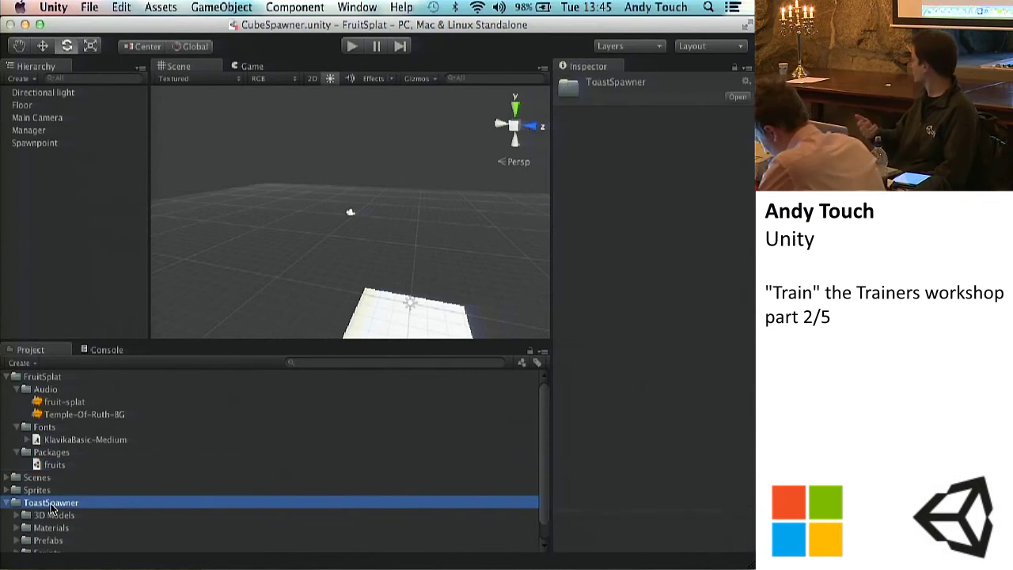
# Start exporting the ToastSpawner folder as a package and review its listed items.
pyautogui.rightClick(51, 506)
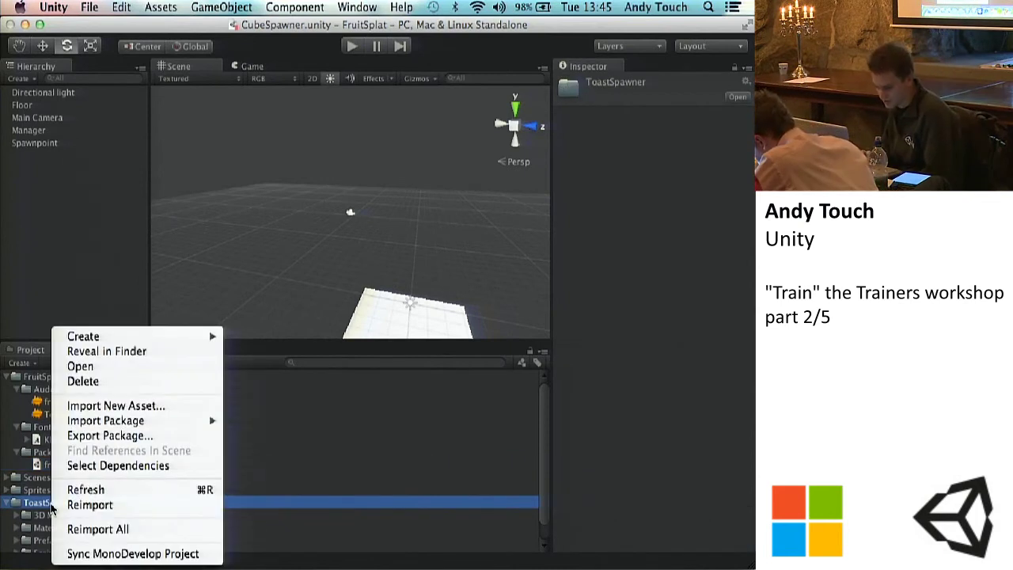
pyautogui.click(111, 436)
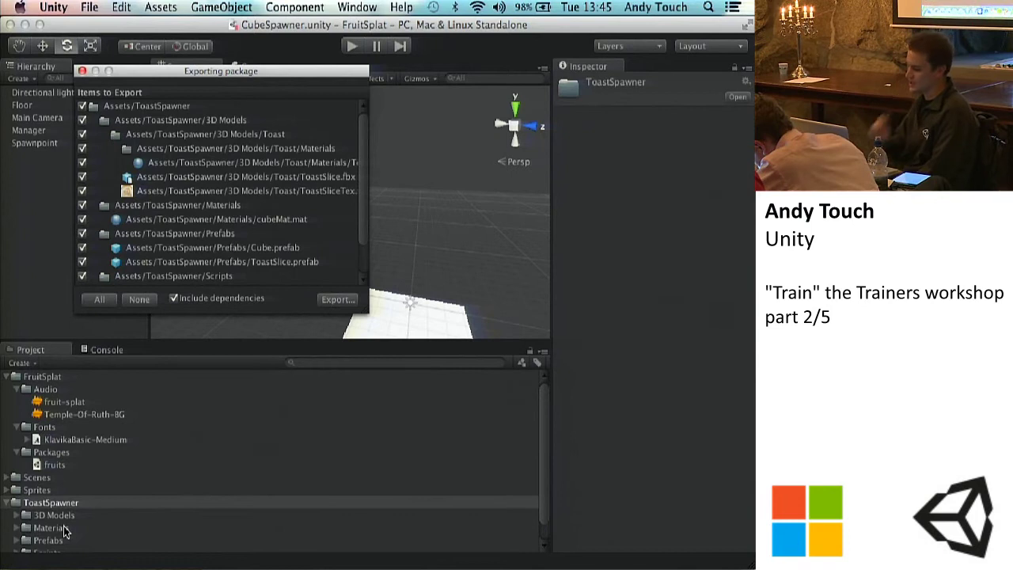
pyautogui.scroll(-3, 199, 195)
pyautogui.scroll(3, 199, 196)
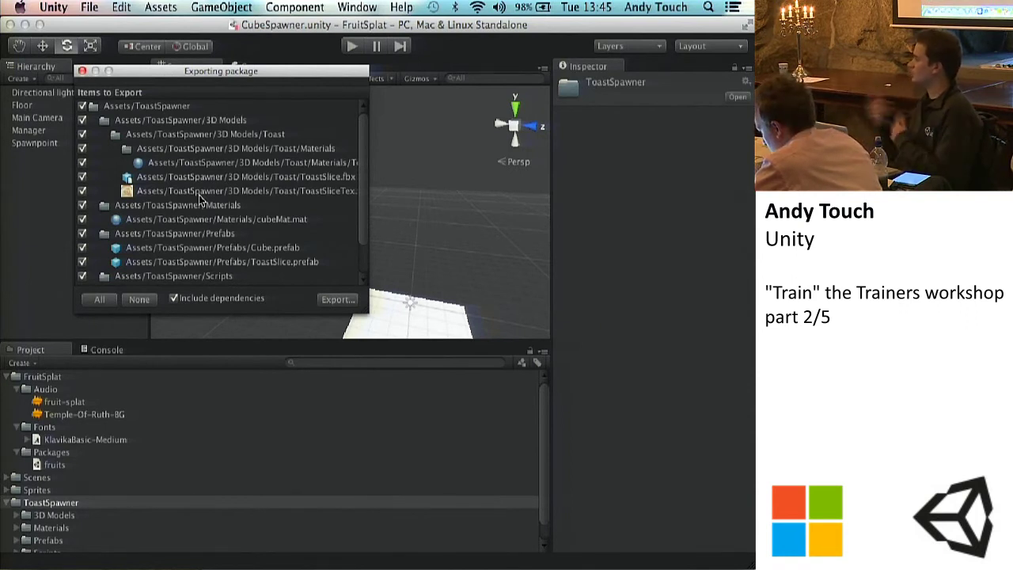
# Close the export window and open the fruits package in the Importing package dialog.
pyautogui.click(82, 71)
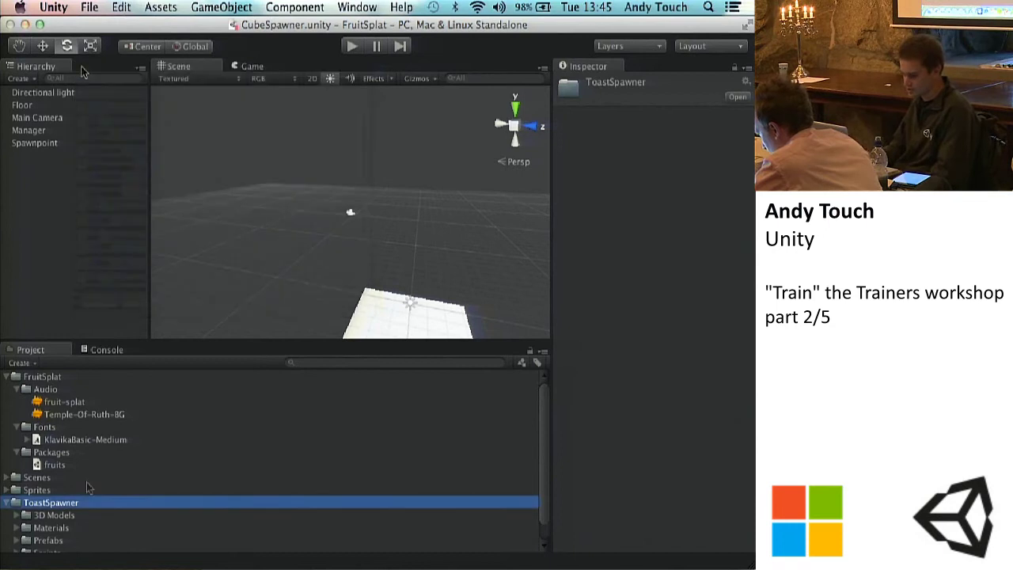
pyautogui.click(54, 465)
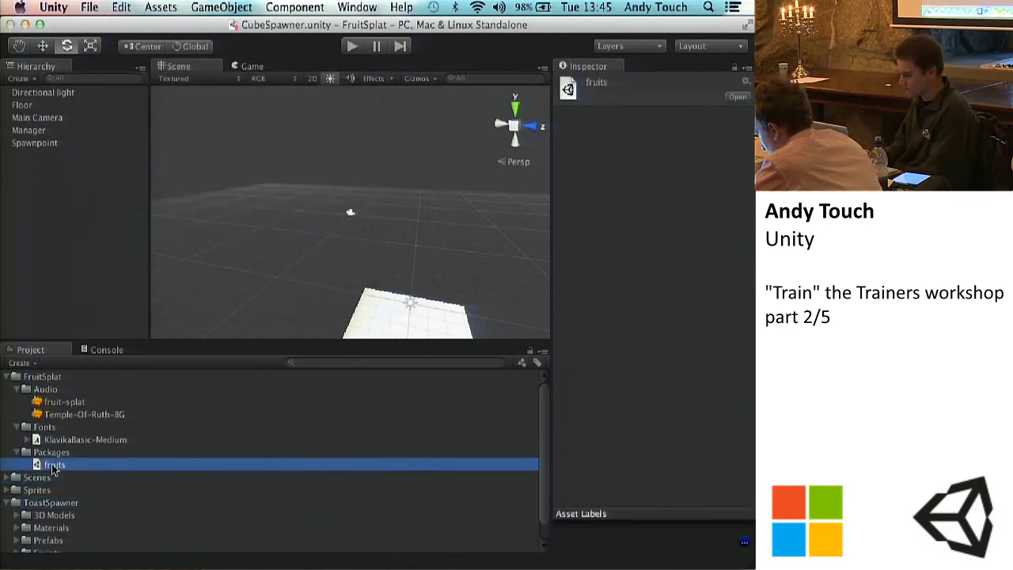
pyautogui.doubleClick(54, 467)
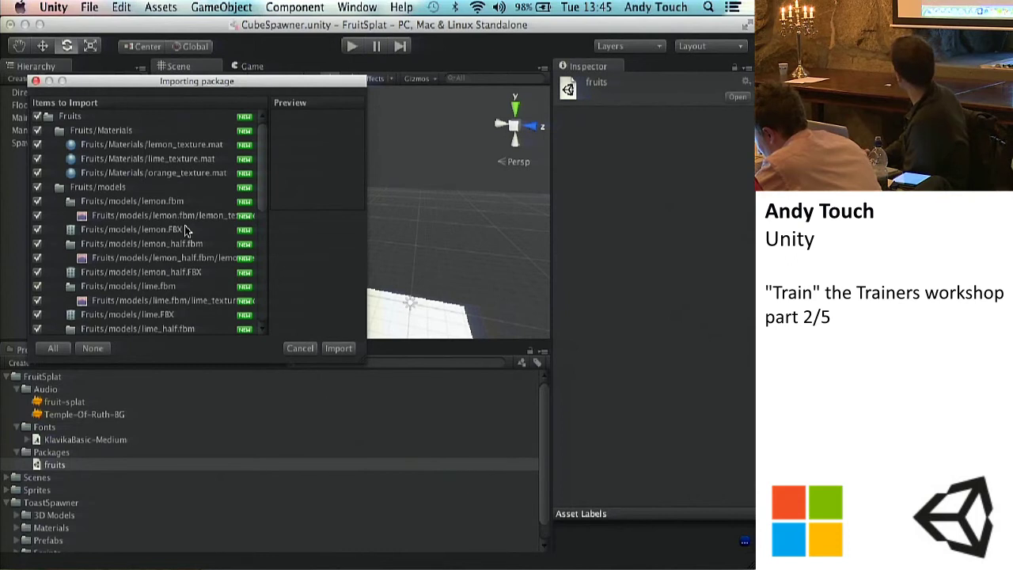
pyautogui.scroll(-10, 185, 230)
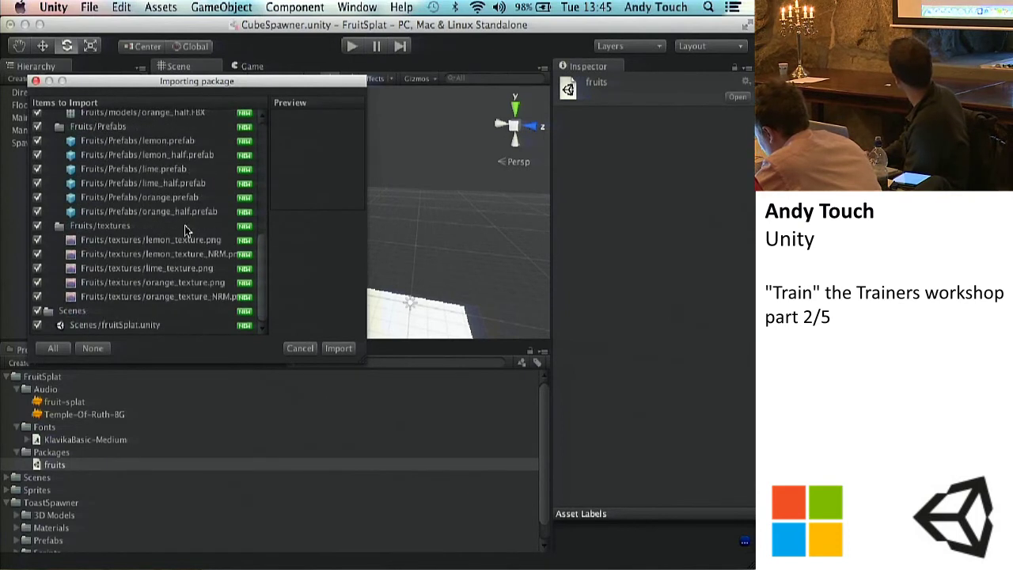
pyautogui.scroll(10, 185, 225)
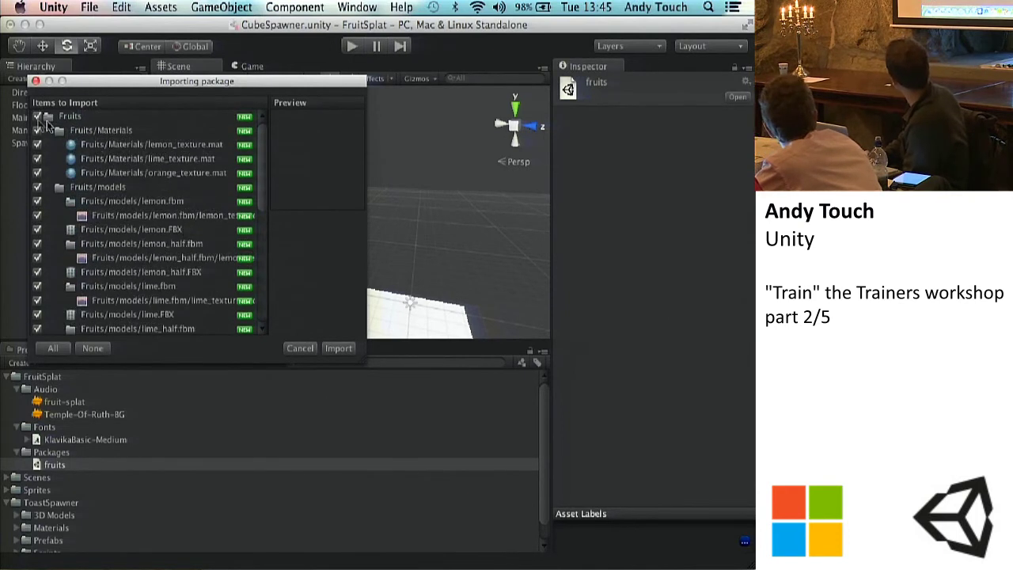
pyautogui.scroll(-10, 108, 187)
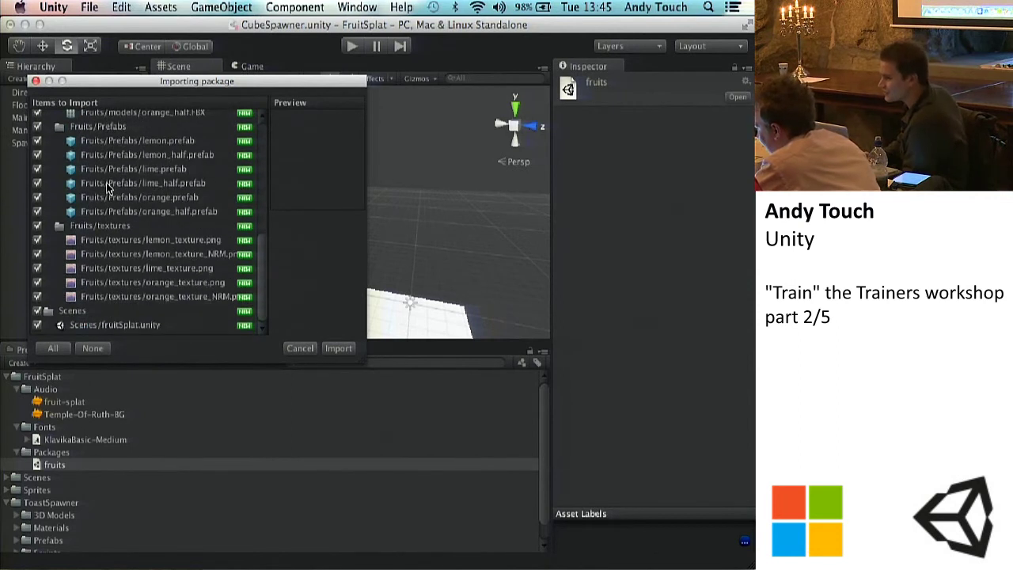
pyautogui.scroll(10, 107, 186)
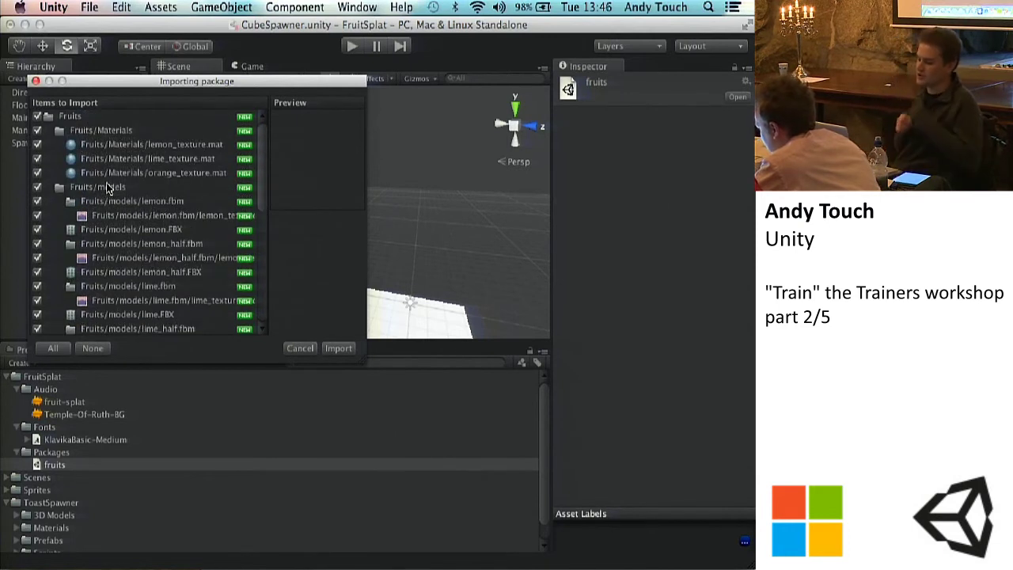
pyautogui.scroll(-5, 111, 198)
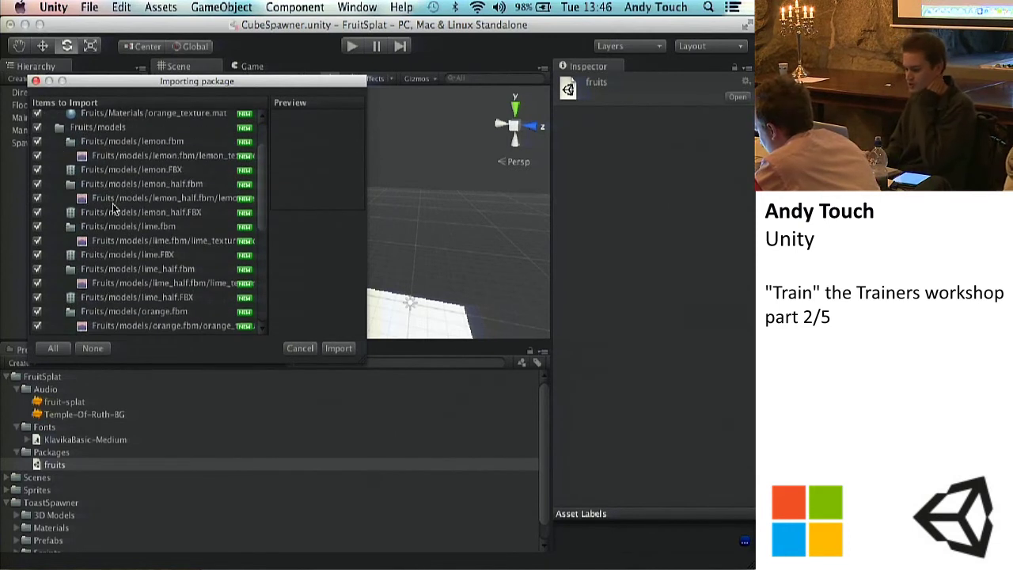
pyautogui.scroll(-5, 113, 207)
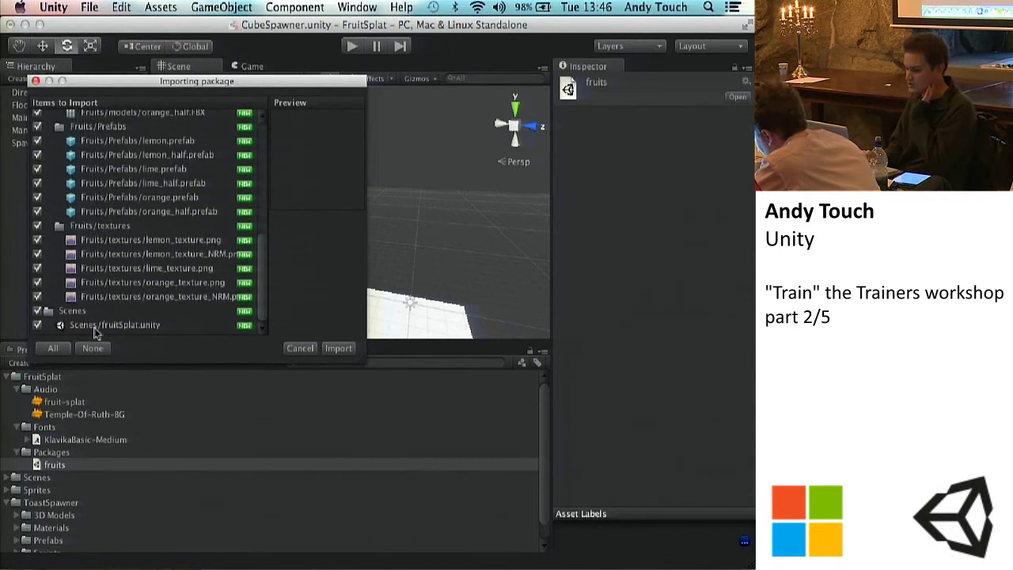
pyautogui.scroll(2, 192, 233)
pyautogui.scroll(-2, 192, 234)
# Preview the orange, lime_half and lemon assets and the FruitSplat scene entry.
pyautogui.click(192, 229)
pyautogui.click(172, 198)
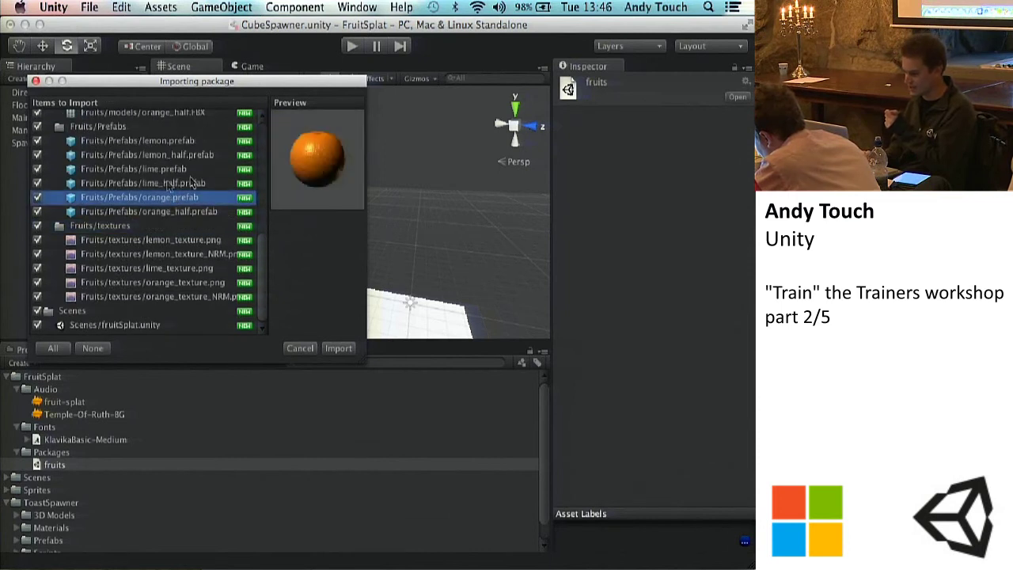
pyautogui.click(168, 184)
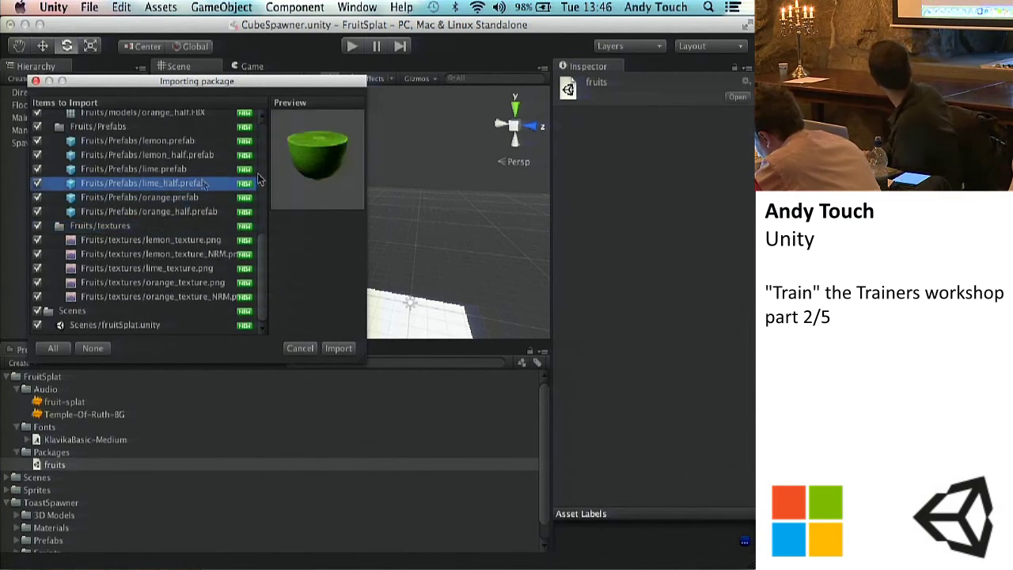
pyautogui.moveTo(324, 166); pyautogui.dragTo(292, 181)
pyautogui.click(204, 240)
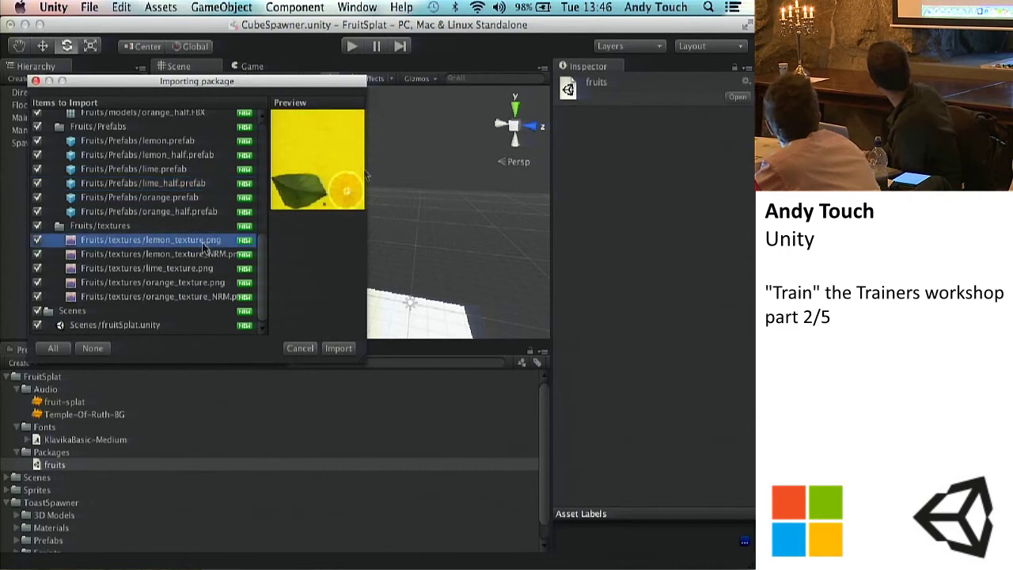
pyautogui.click(164, 253)
pyautogui.scroll(8, 164, 253)
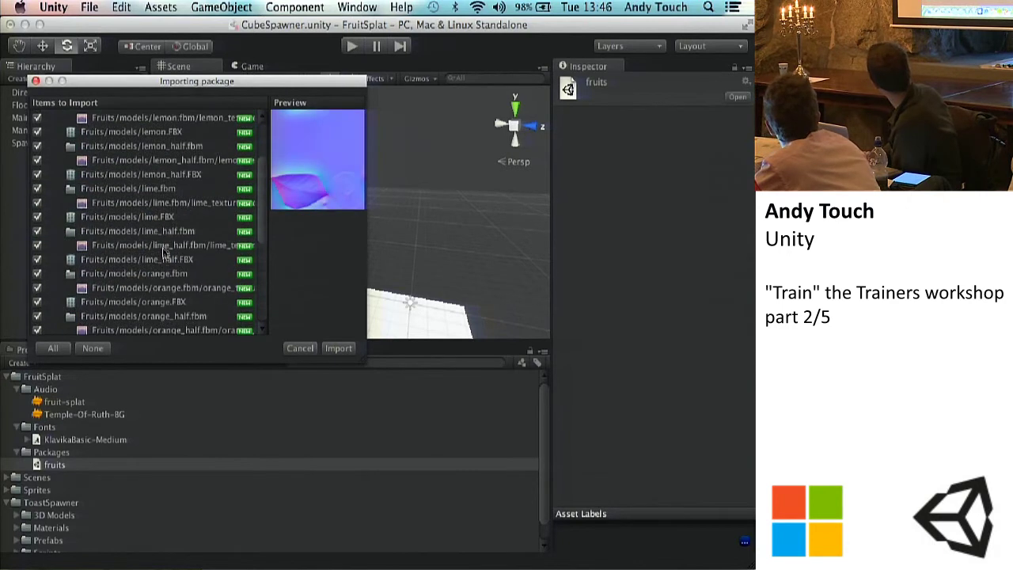
pyautogui.click(155, 230)
pyautogui.scroll(3, 156, 228)
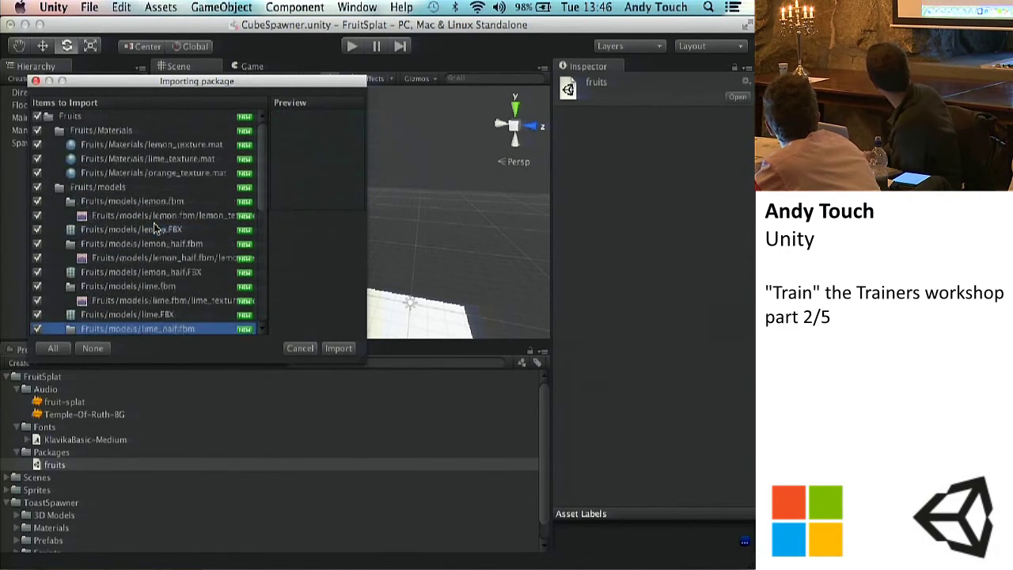
pyautogui.click(143, 174)
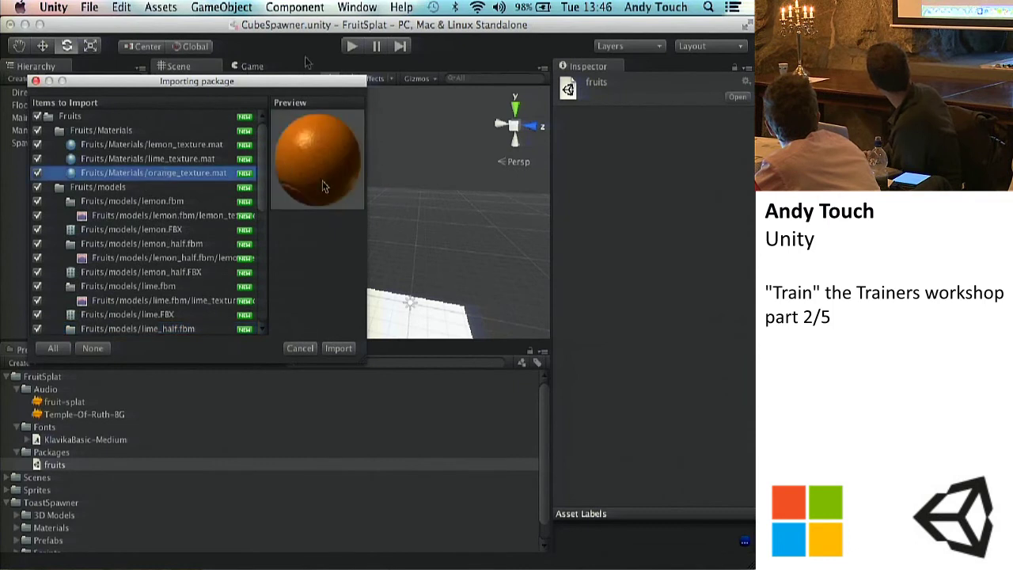
pyautogui.scroll(-10, 90, 285)
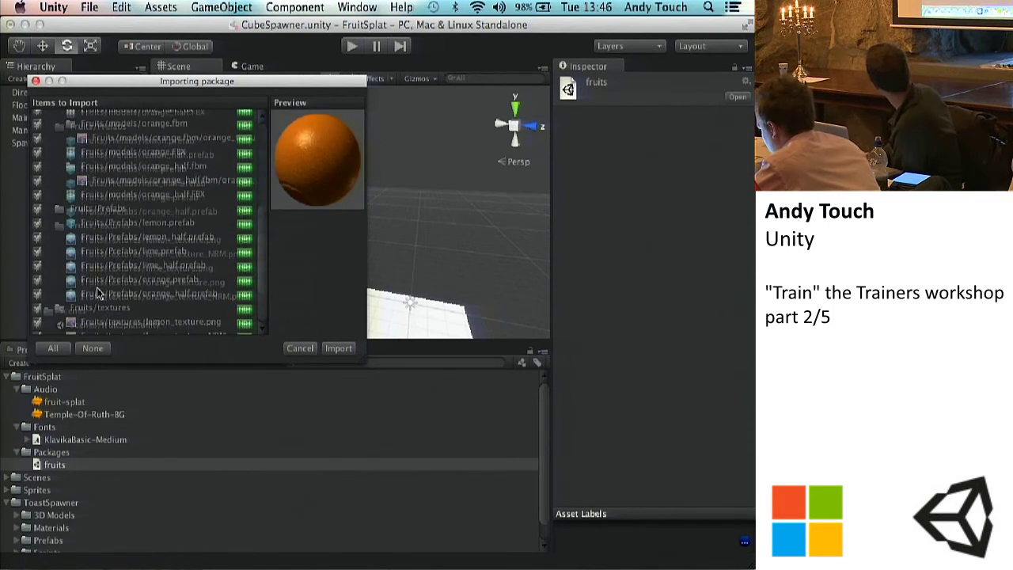
pyautogui.click(99, 327)
pyautogui.scroll(10, 100, 325)
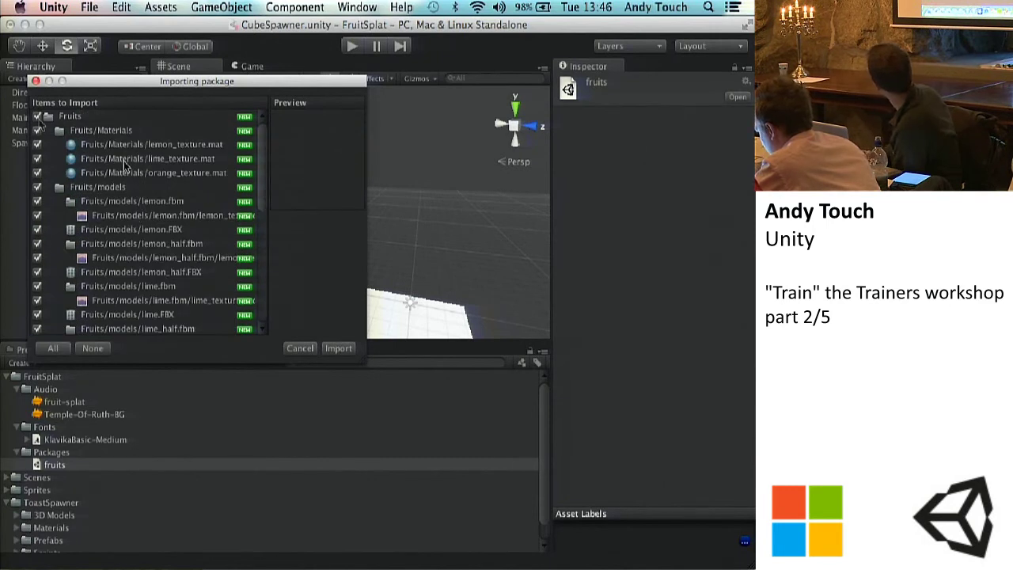
pyautogui.scroll(-10, 73, 237)
pyautogui.scroll(10, 73, 237)
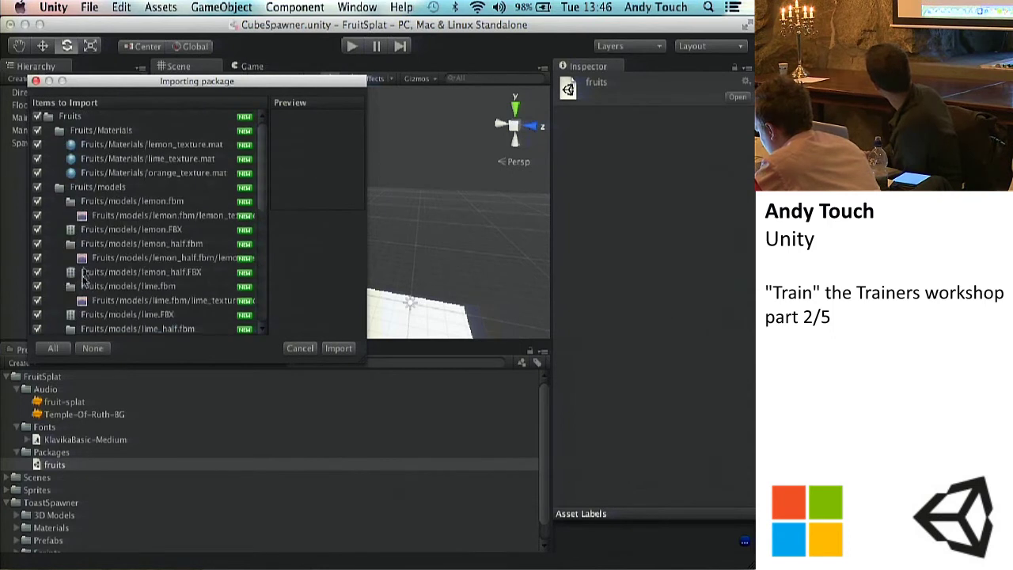
# Uncheck and then re-check every item in the fruits package import list.
pyautogui.click(37, 116)
pyautogui.scroll(-10, 71, 292)
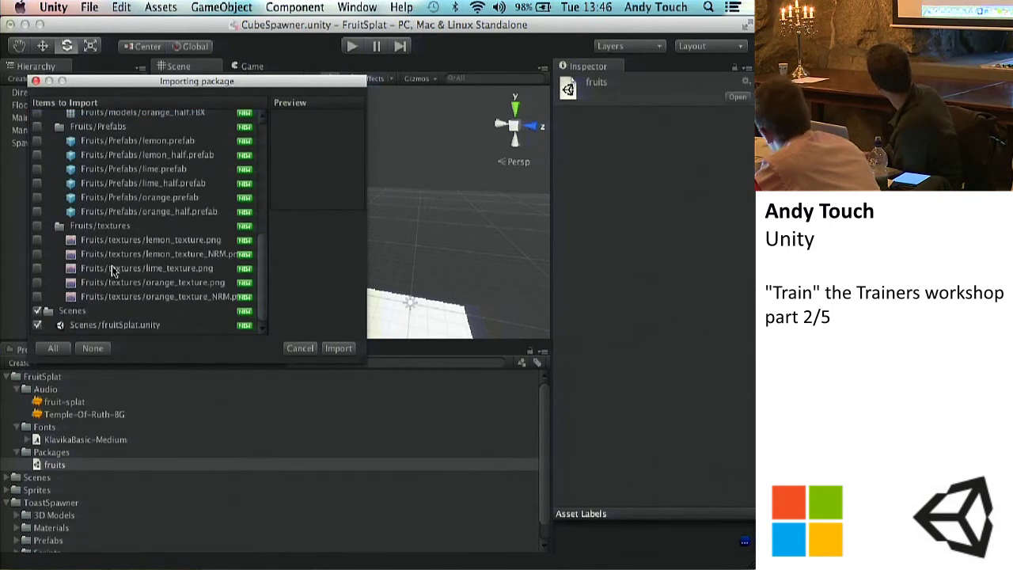
pyautogui.scroll(10, 68, 237)
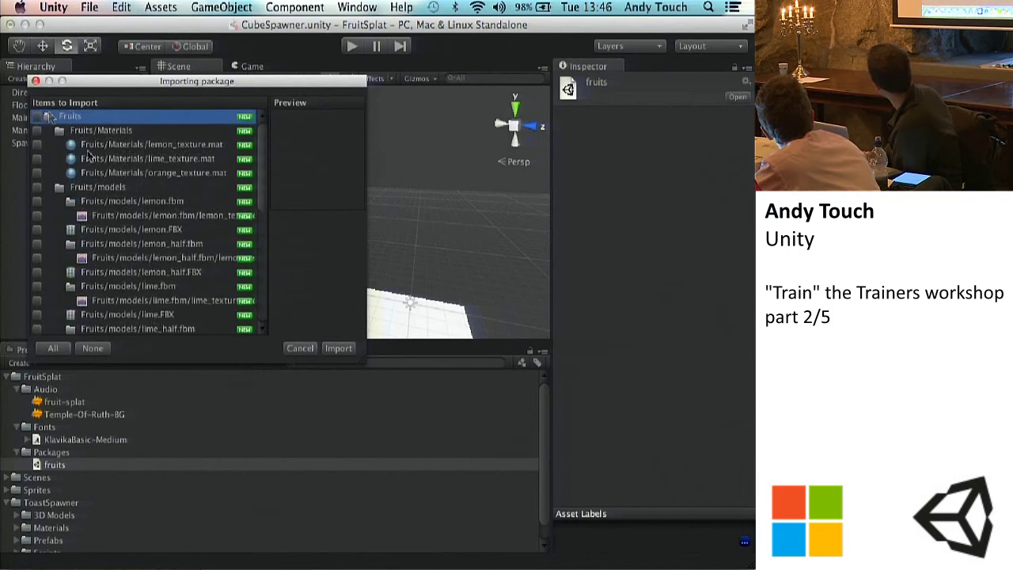
pyautogui.click(37, 116)
pyautogui.scroll(-10, 157, 253)
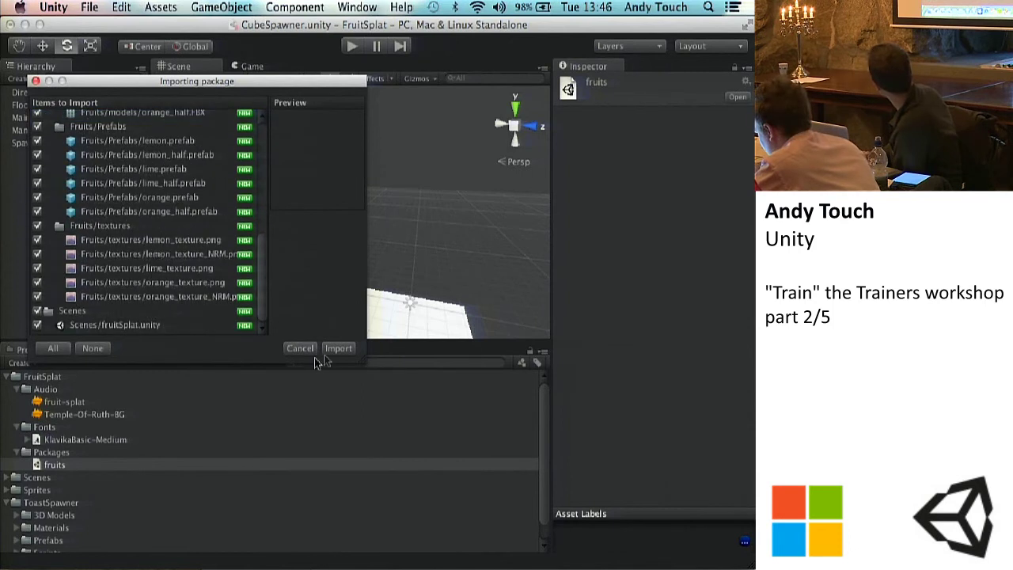
# Import the fruits package and expand Scenes to show the new fruitSplat scene.
pyautogui.click(337, 348)
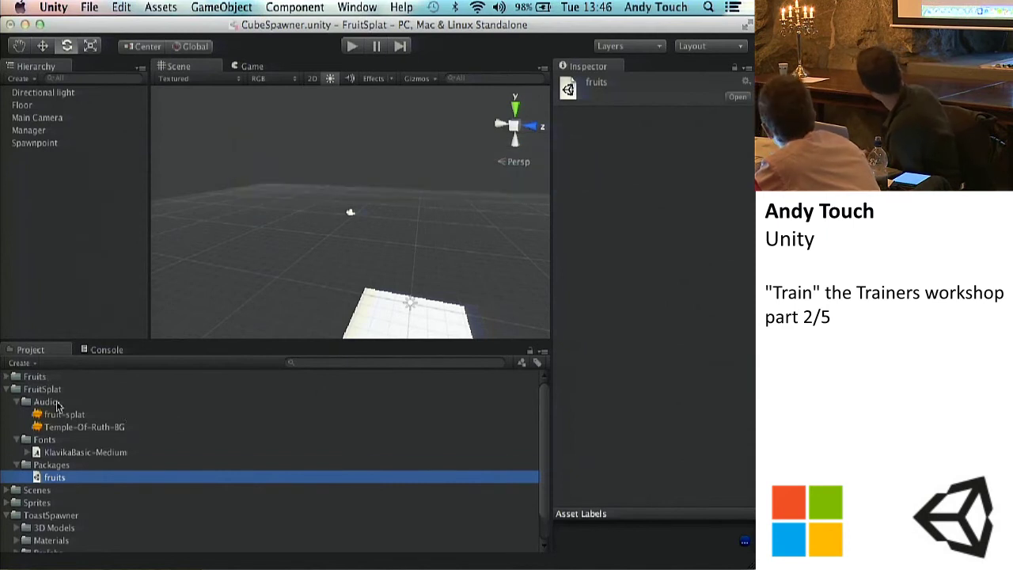
pyautogui.click(7, 389)
pyautogui.click(7, 427)
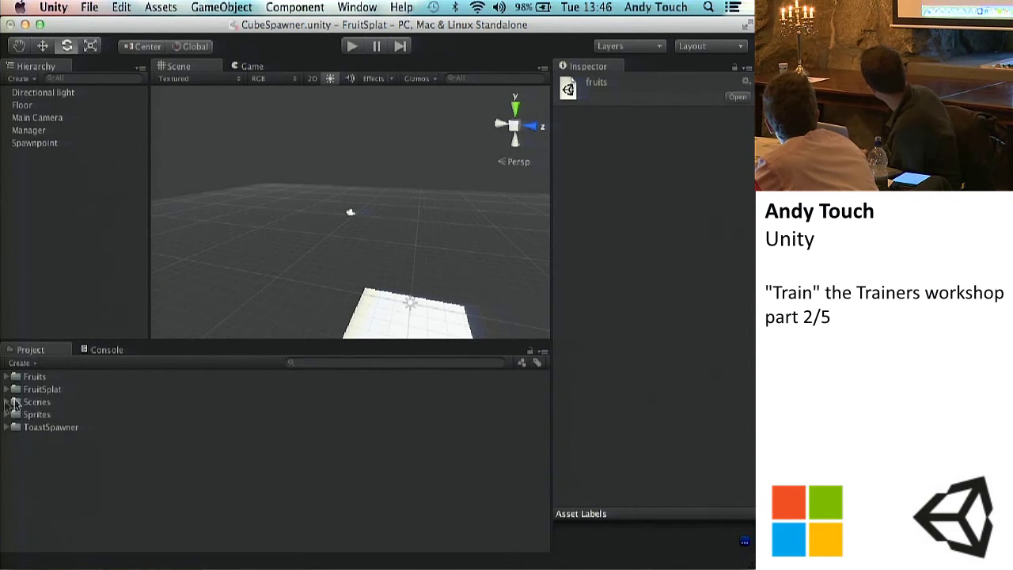
pyautogui.click(7, 401)
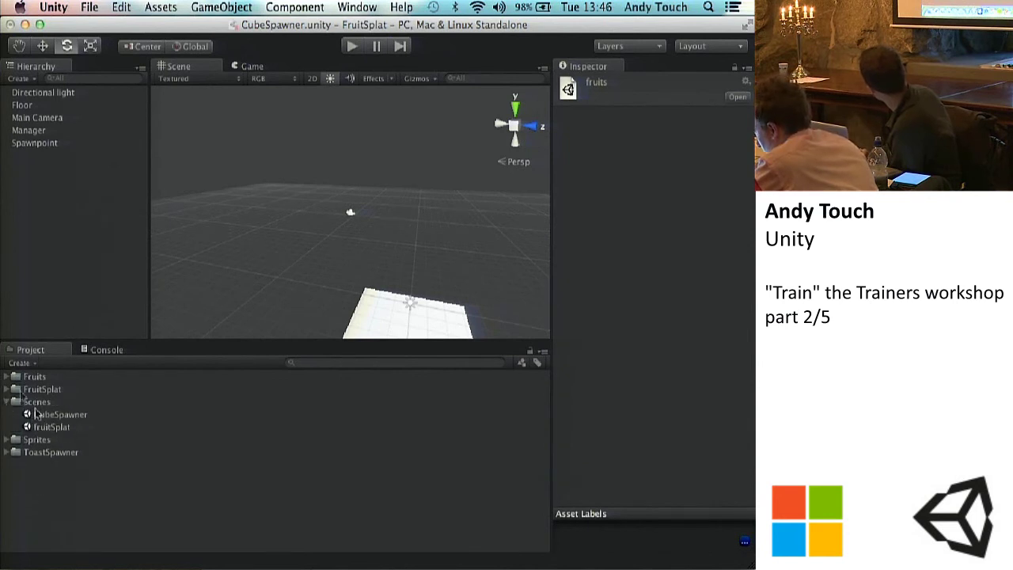
# Move the imported Fruits folder into FruitSplat and expand FruitSplat to confirm.
pyautogui.click(7, 376)
pyautogui.click(7, 377)
pyautogui.click(35, 378)
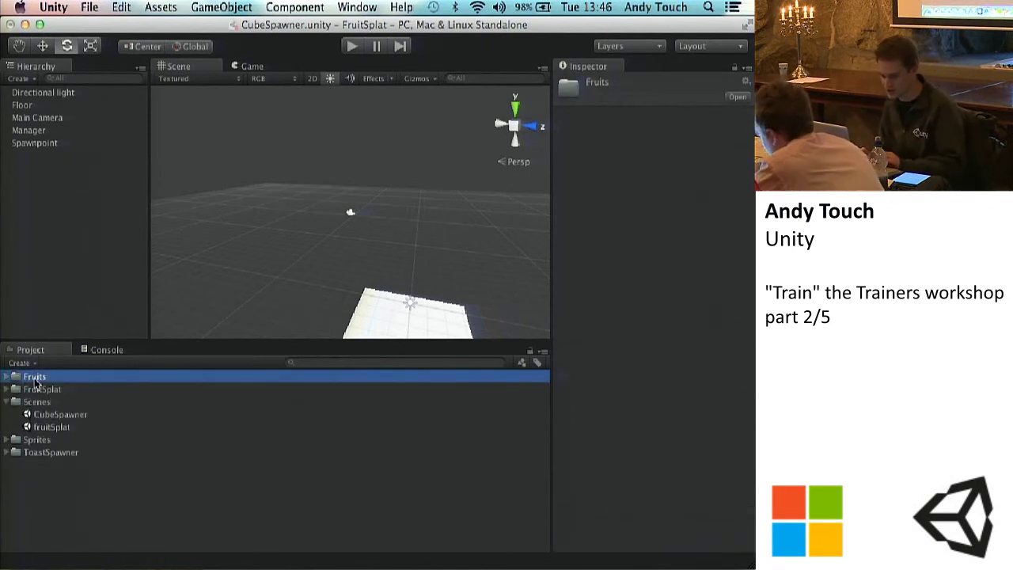
pyautogui.moveTo(34, 380); pyautogui.dragTo(14, 392)
pyautogui.click(9, 378)
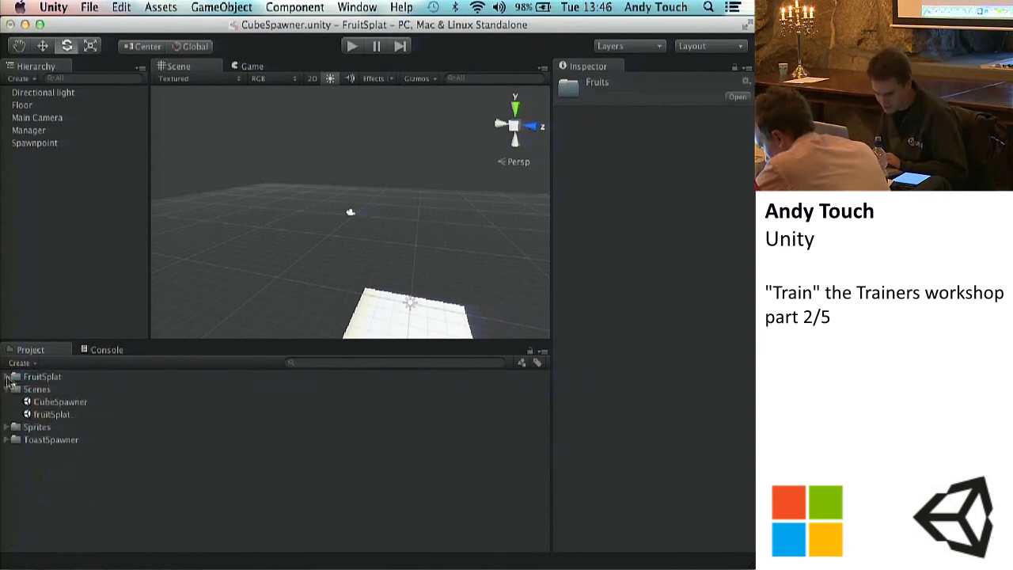
pyautogui.click(76, 538)
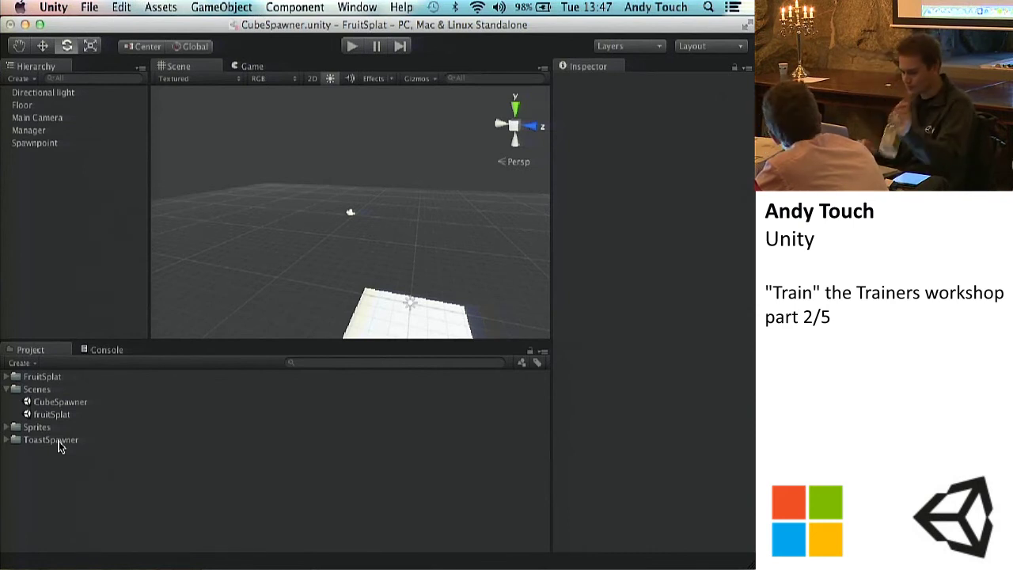
pyautogui.click(6, 377)
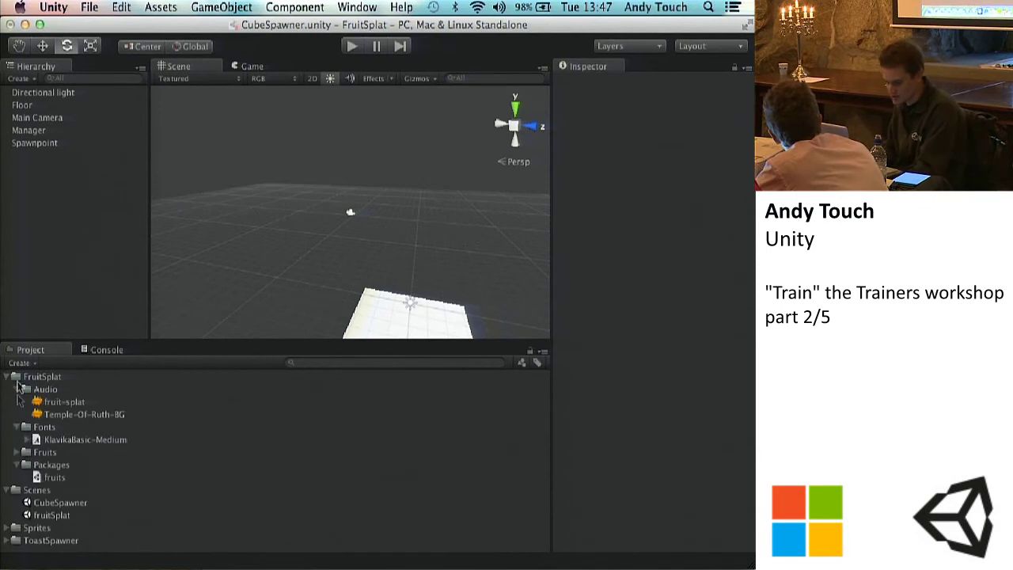
# Preview the lemon, lime and orange materials, viewing lemon_texture on cube and cylinder shapes.
pyautogui.click(18, 452)
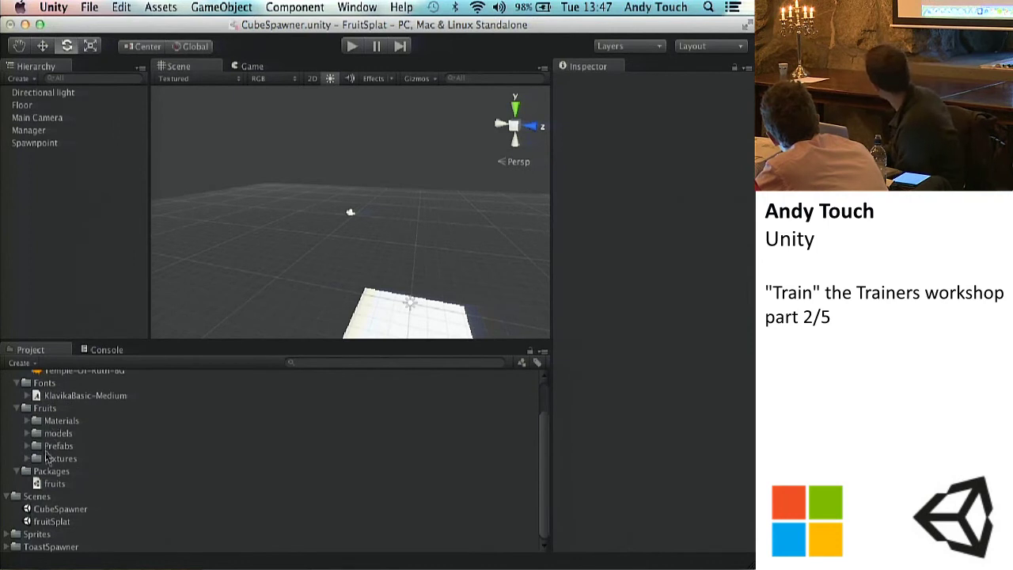
pyautogui.click(27, 421)
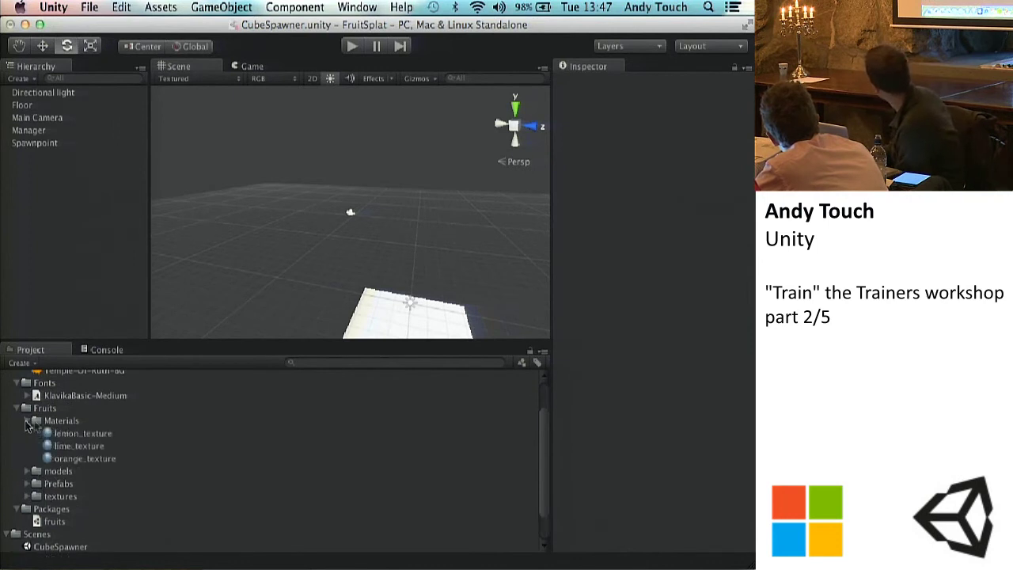
pyautogui.click(73, 434)
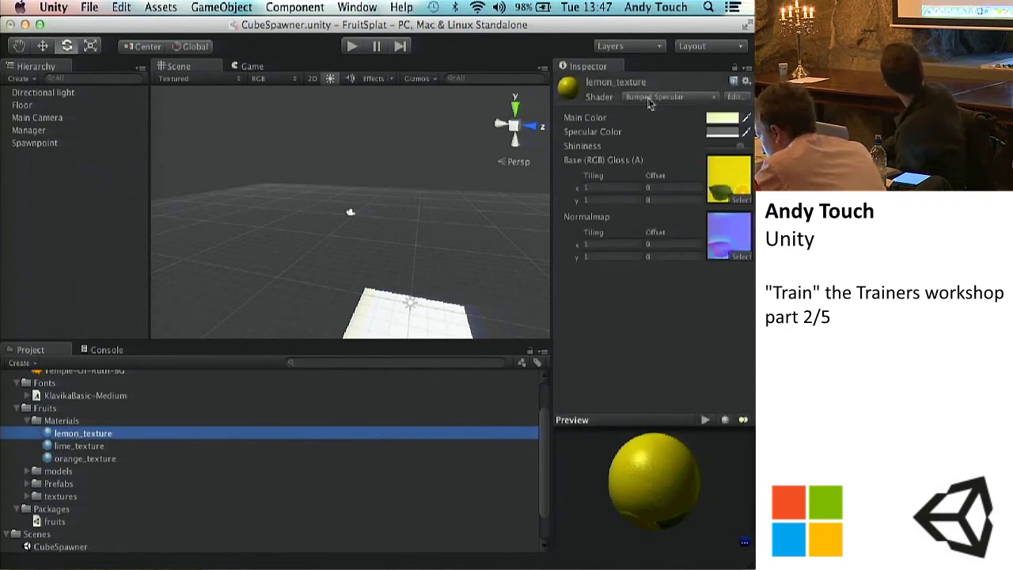
pyautogui.click(725, 419)
pyautogui.moveTo(672, 495); pyautogui.dragTo(752, 531)
pyautogui.click(725, 420)
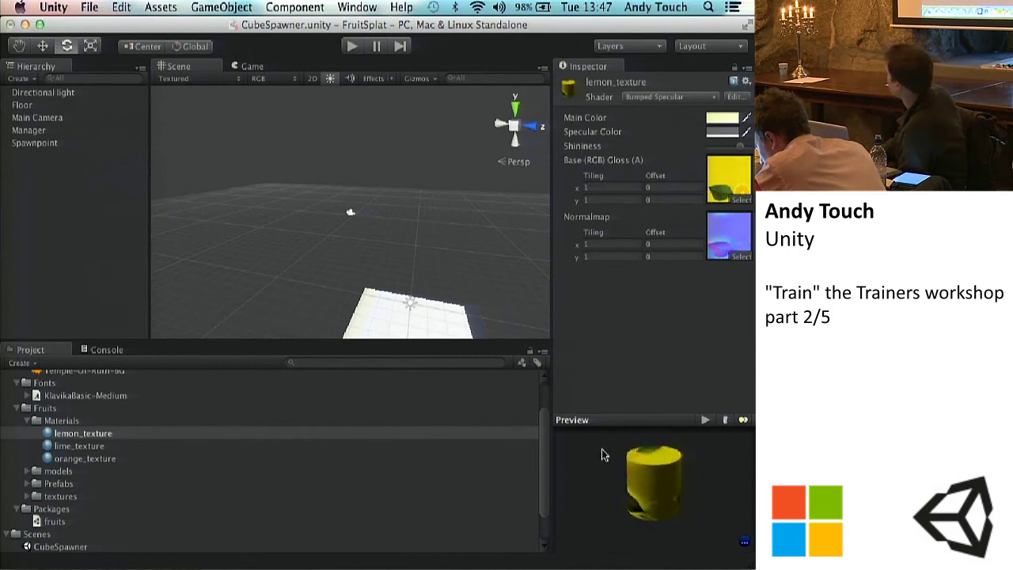
pyautogui.click(725, 419)
pyautogui.click(725, 419)
pyautogui.click(725, 419)
pyautogui.moveTo(659, 476); pyautogui.dragTo(601, 433)
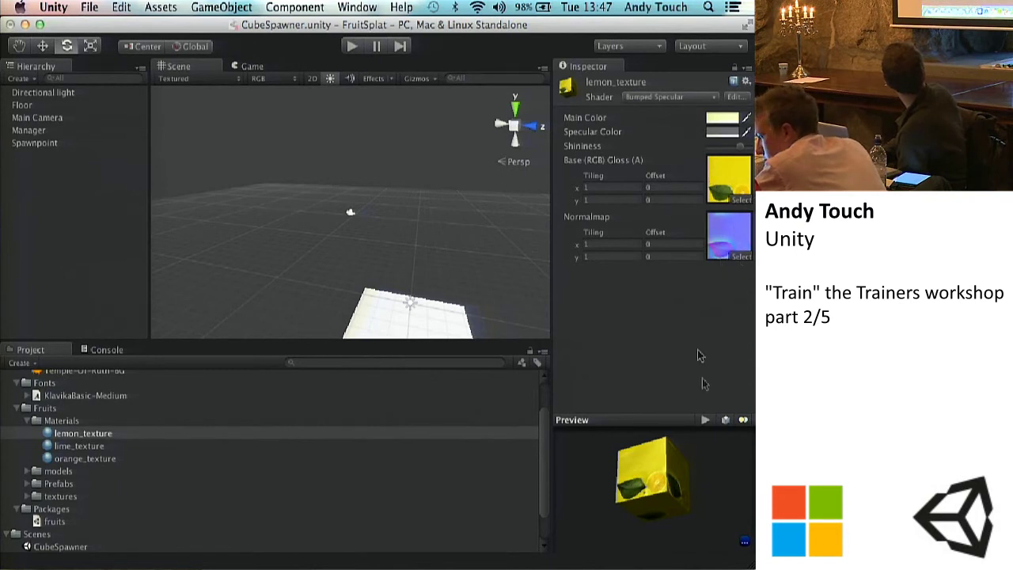
pyautogui.click(54, 456)
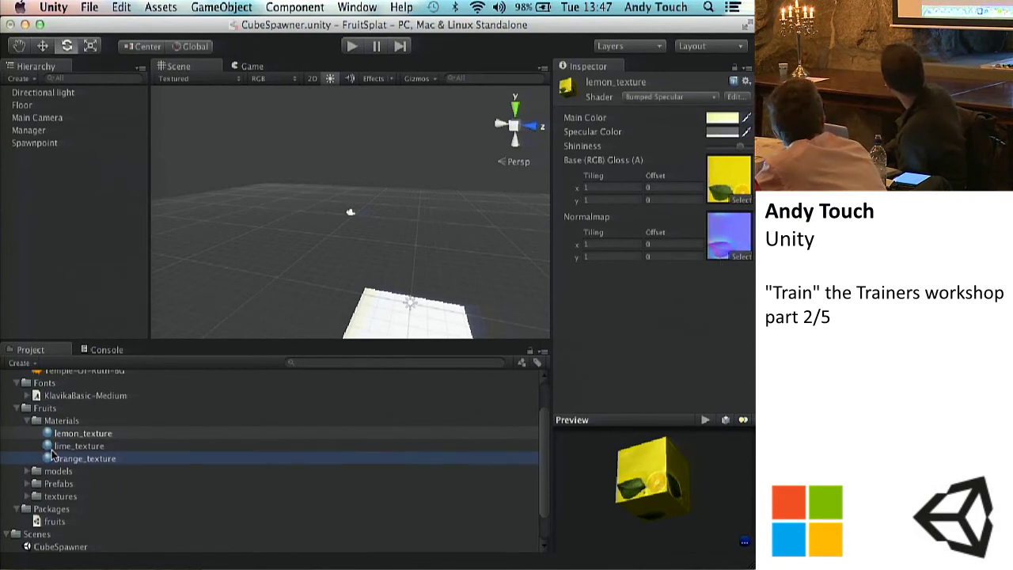
pyautogui.press('Up')
pyautogui.press('Down')
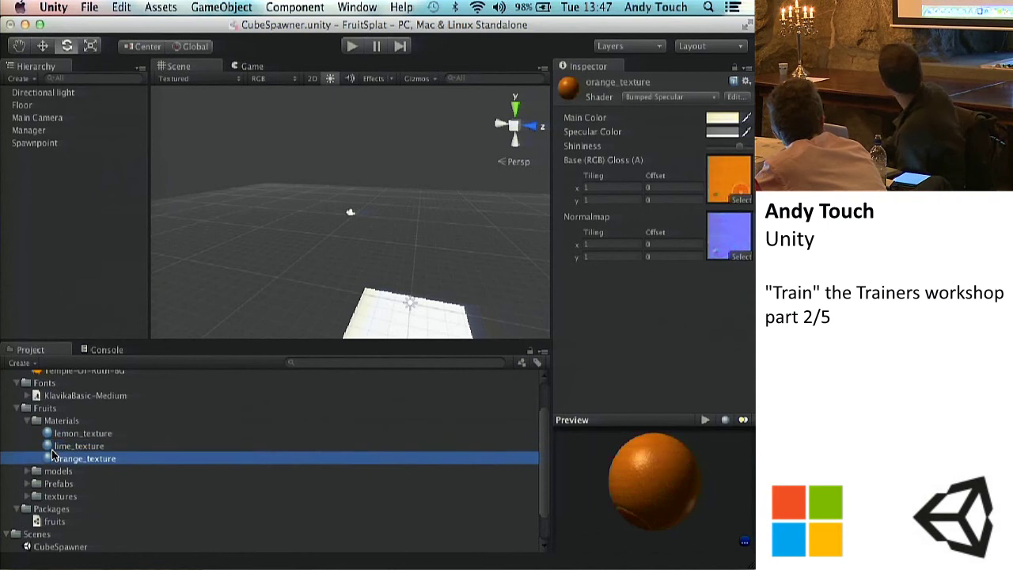
# Inspect the lemon and orange model meshes, then expand the Fruits Prefabs folder.
pyautogui.click(29, 421)
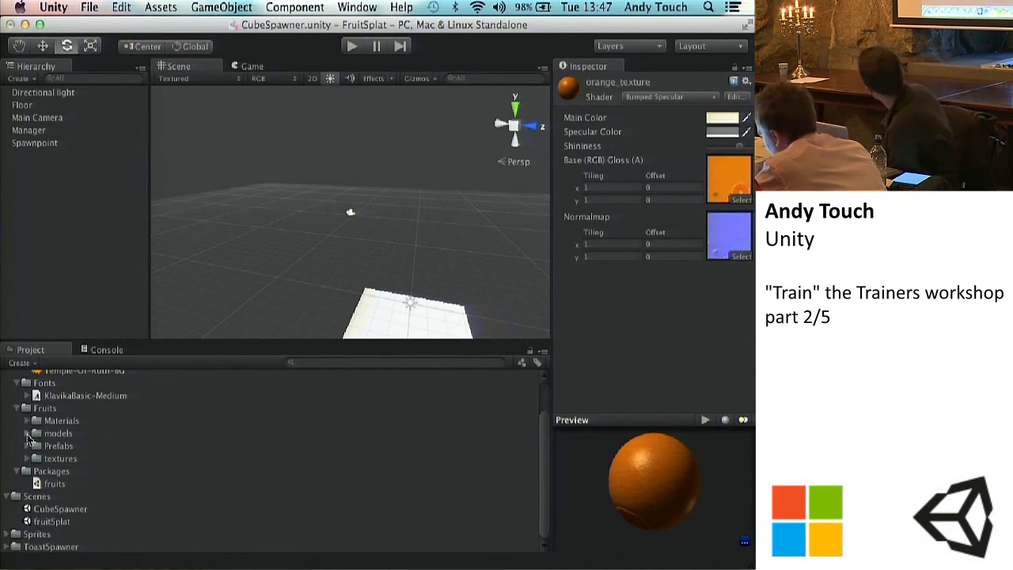
pyautogui.click(28, 435)
pyautogui.scroll(-2, 28, 436)
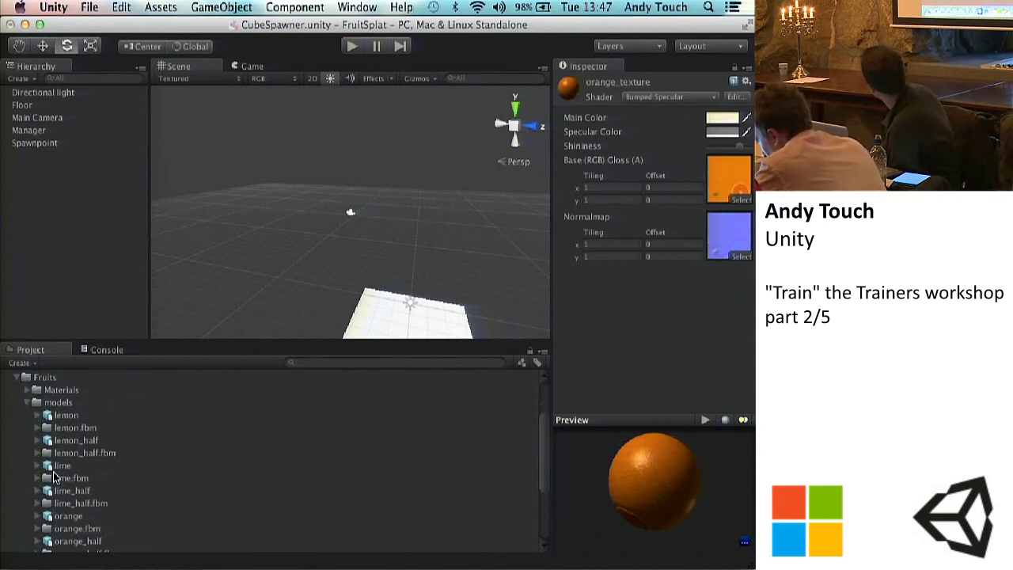
pyautogui.click(36, 417)
pyautogui.click(55, 416)
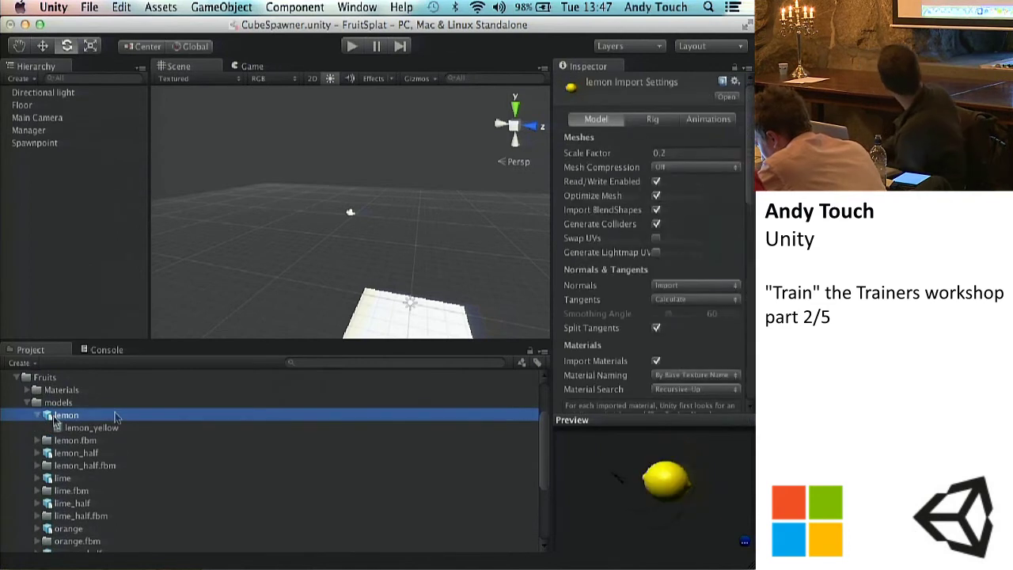
pyautogui.moveTo(663, 518); pyautogui.dragTo(713, 454)
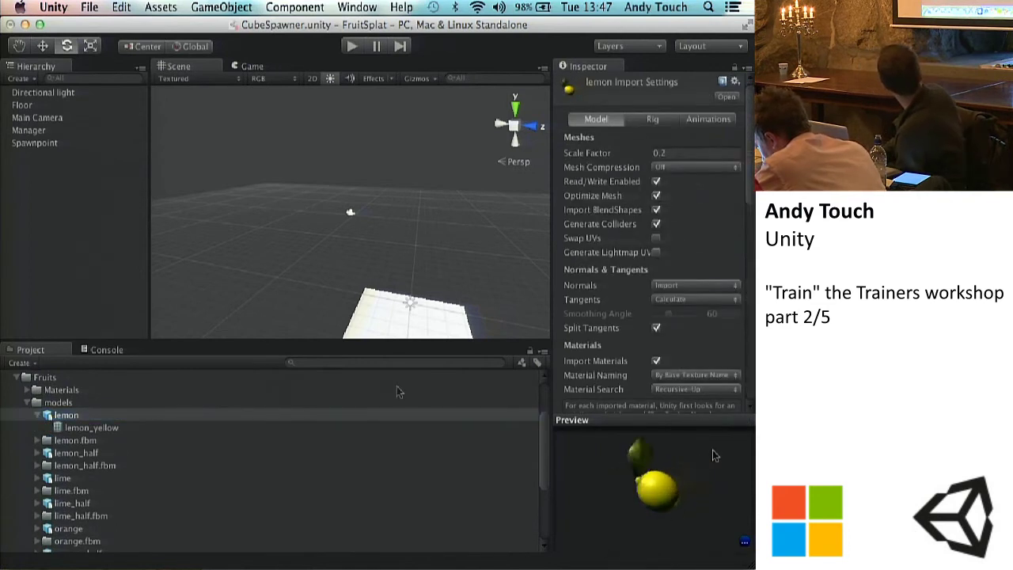
pyautogui.scroll(-7, 166, 445)
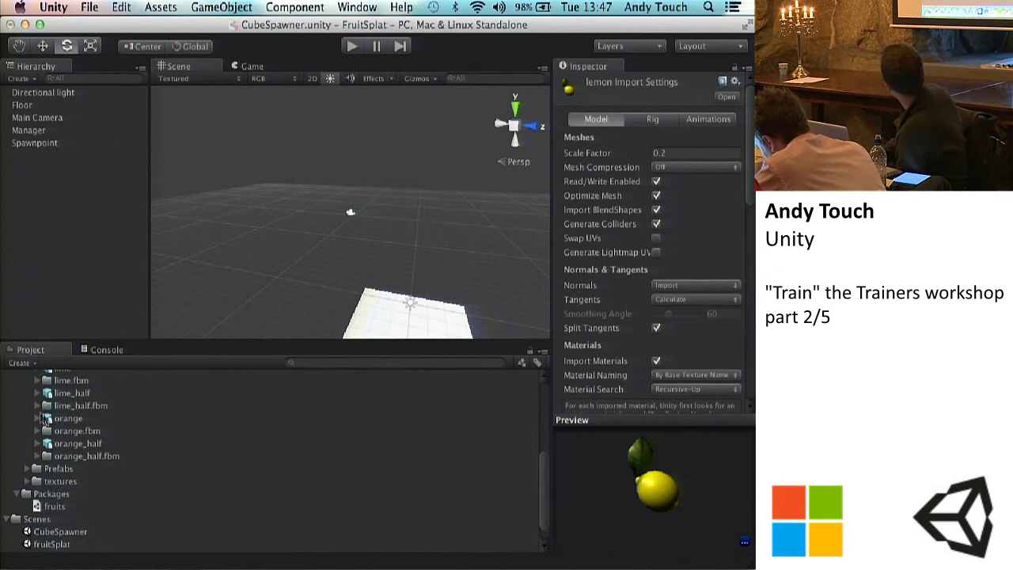
pyautogui.click(37, 417)
pyautogui.click(67, 434)
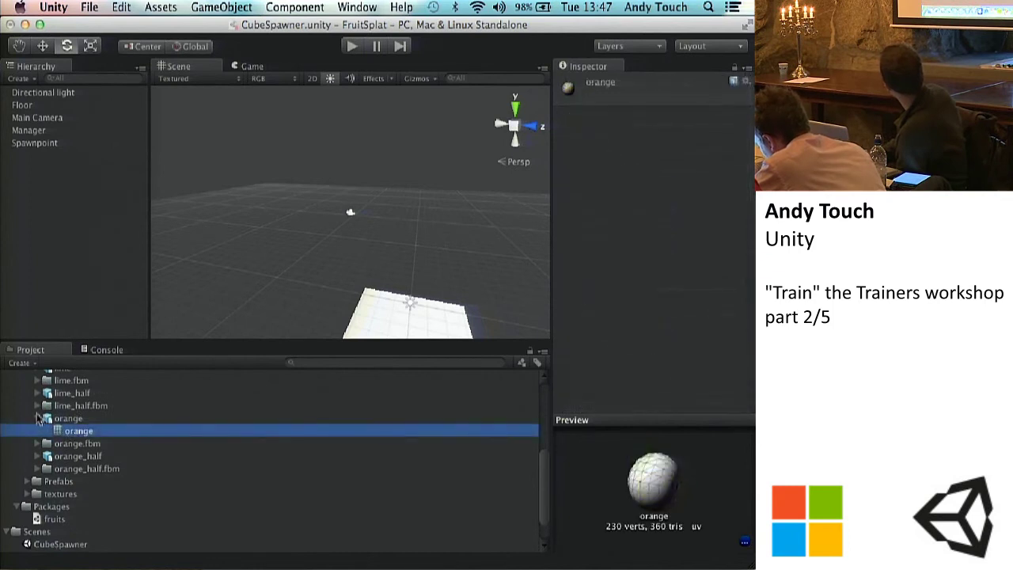
pyautogui.click(37, 418)
pyautogui.scroll(10, 37, 435)
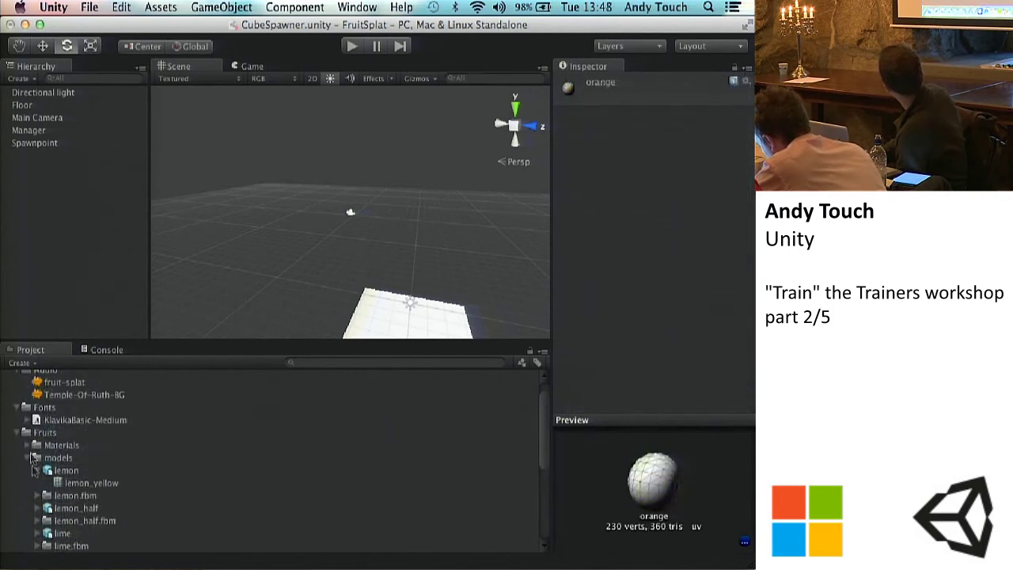
pyautogui.click(27, 458)
pyautogui.click(28, 470)
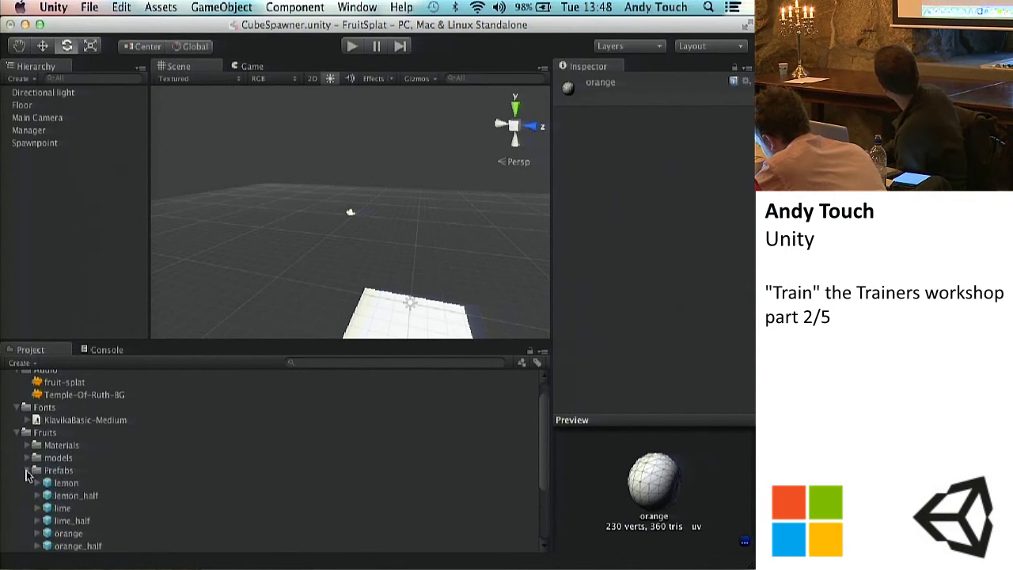
pyautogui.scroll(-1, 118, 512)
# Place a lemon prefab instance into the scene and frame it in the Scene view.
pyautogui.click(80, 466)
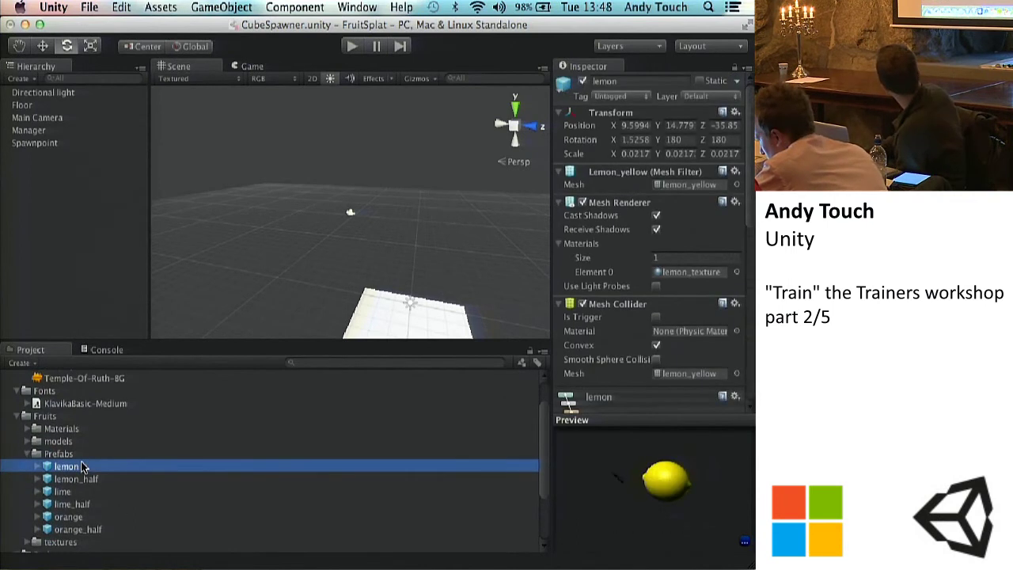
pyautogui.moveTo(83, 466); pyautogui.dragTo(237, 227)
pyautogui.press('f')
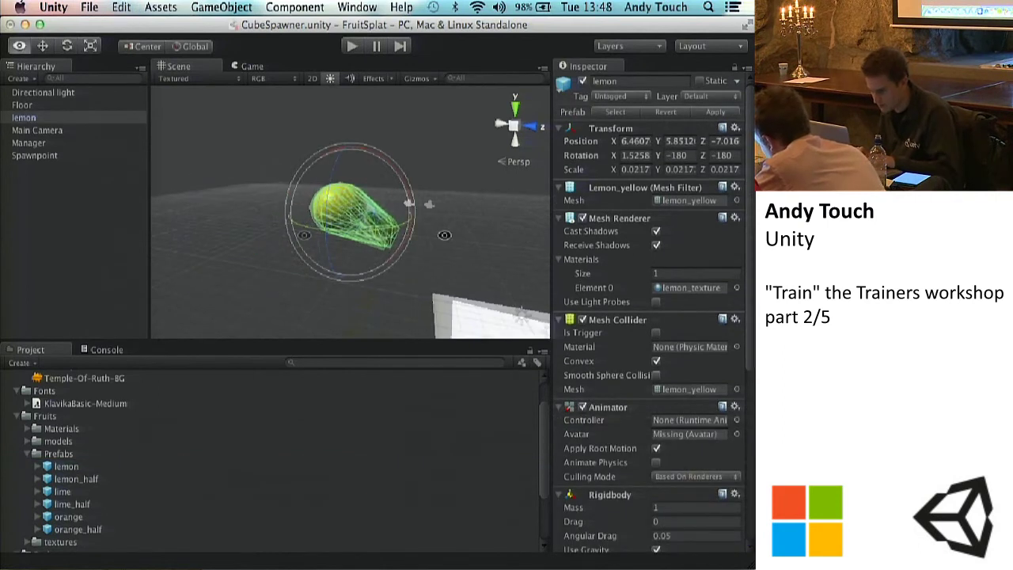
pyautogui.keyDown('alt'); pyautogui.moveTo(301, 236); pyautogui.dragTo(336, 235); pyautogui.keyUp('alt')
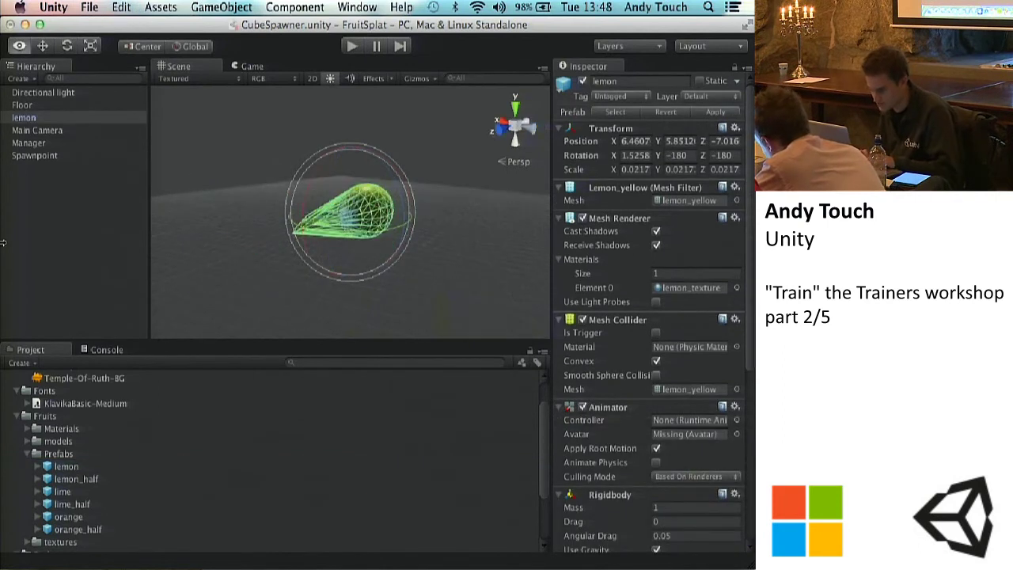
pyautogui.scroll(-3, 656, 271)
pyautogui.scroll(-1, 656, 271)
pyautogui.click(656, 261)
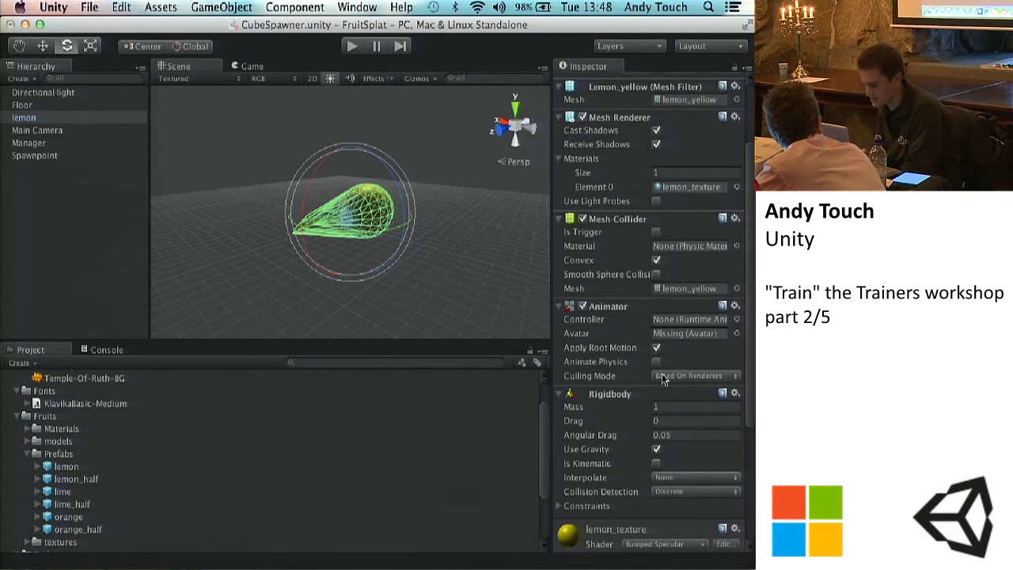
pyautogui.scroll(-5, 663, 379)
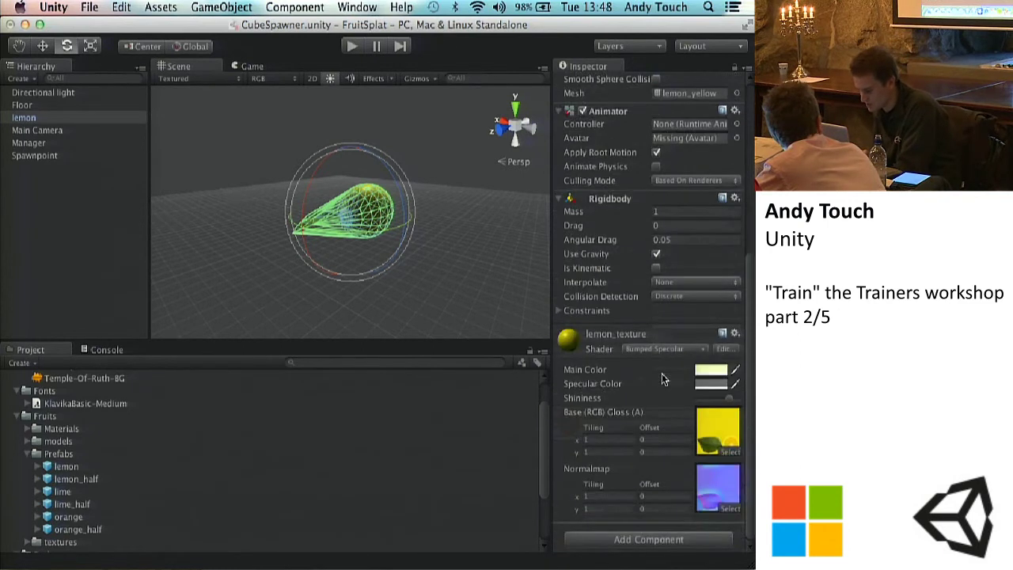
# Preview the lemon, lemon_half, lime, lime_half, orange_half and orange prefabs.
pyautogui.click(72, 468)
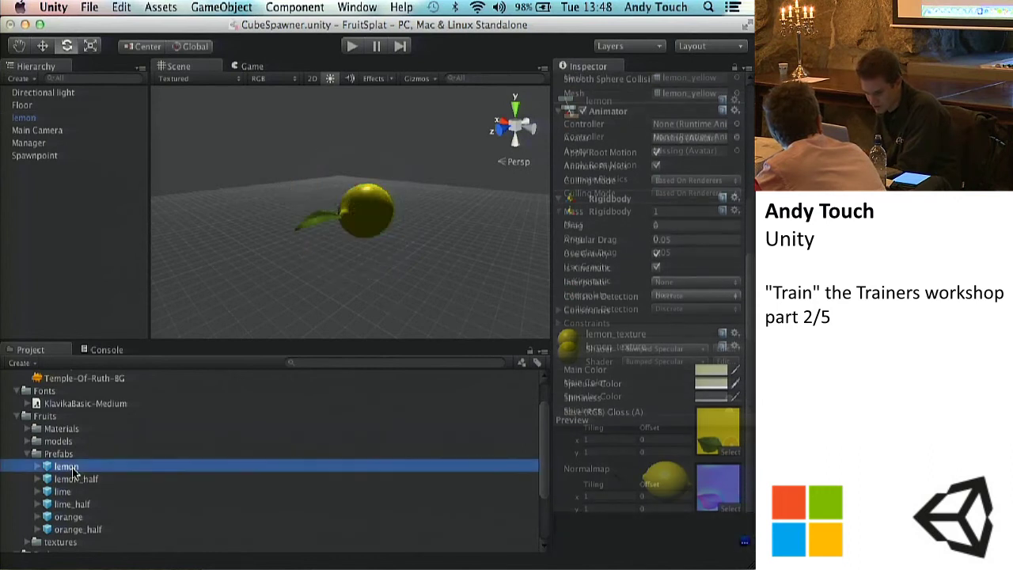
pyautogui.click(75, 475)
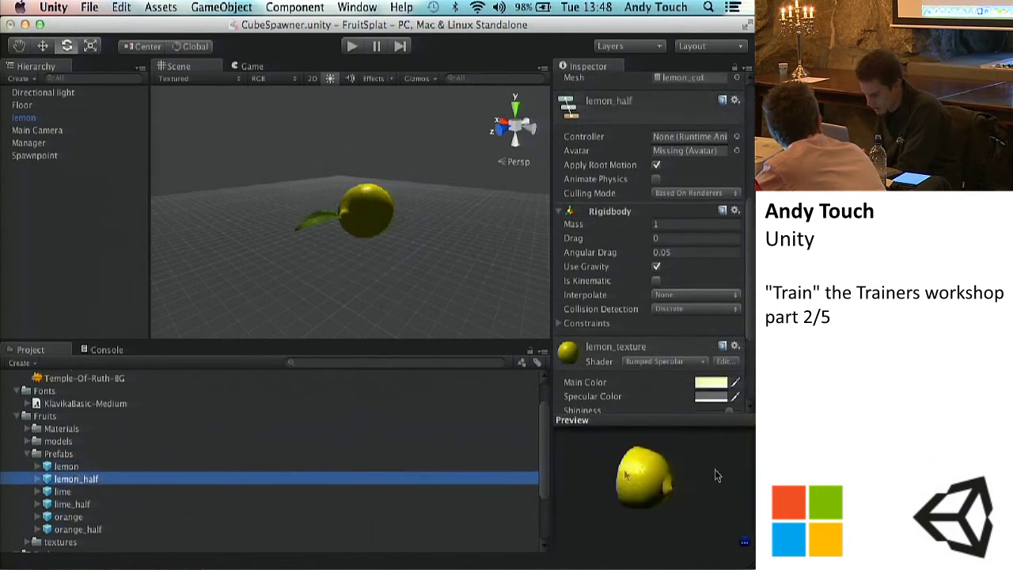
pyautogui.moveTo(716, 475); pyautogui.dragTo(682, 474)
pyautogui.scroll(5, 682, 474)
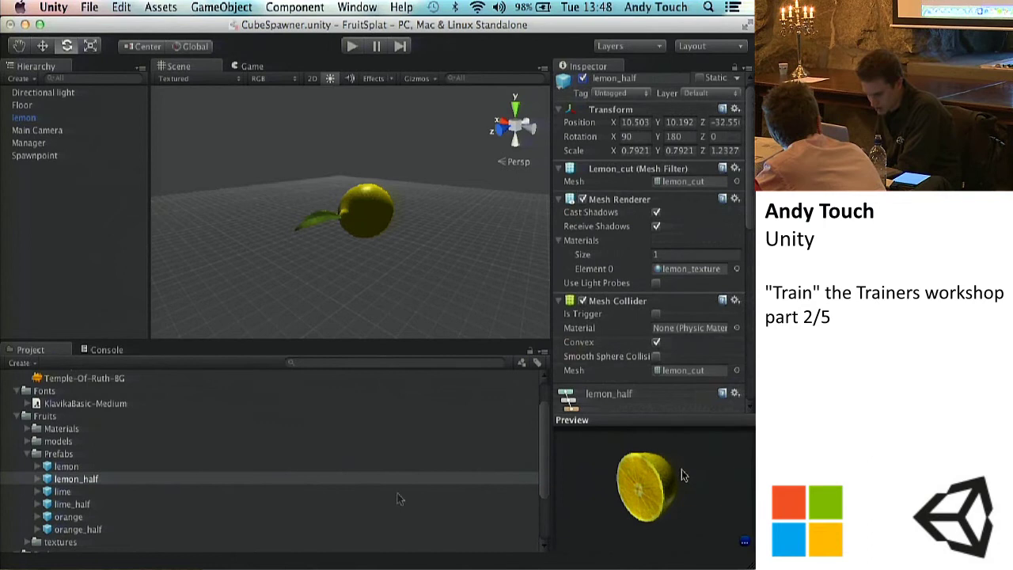
pyautogui.click(62, 491)
pyautogui.click(63, 504)
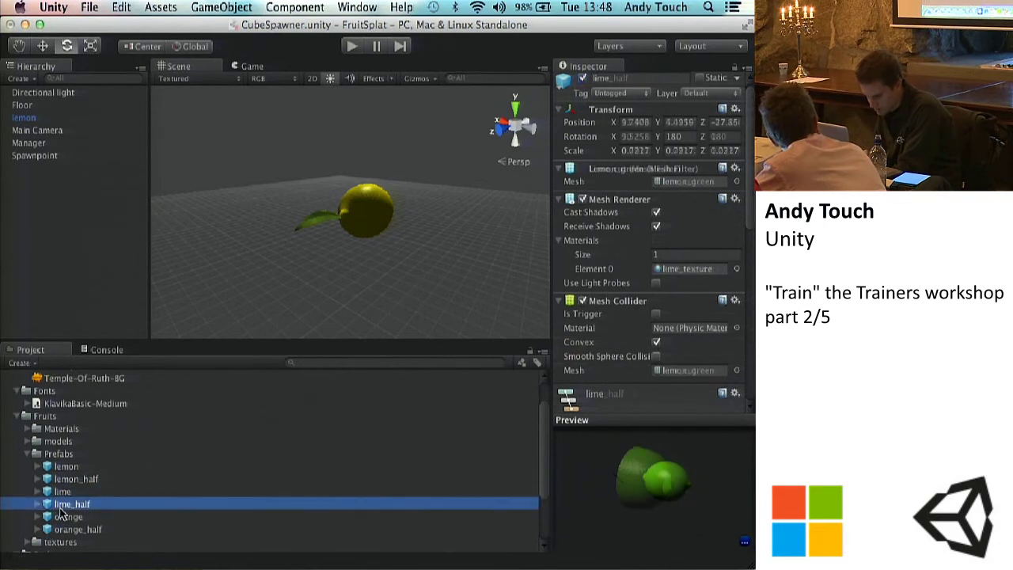
pyautogui.click(73, 529)
pyautogui.click(67, 517)
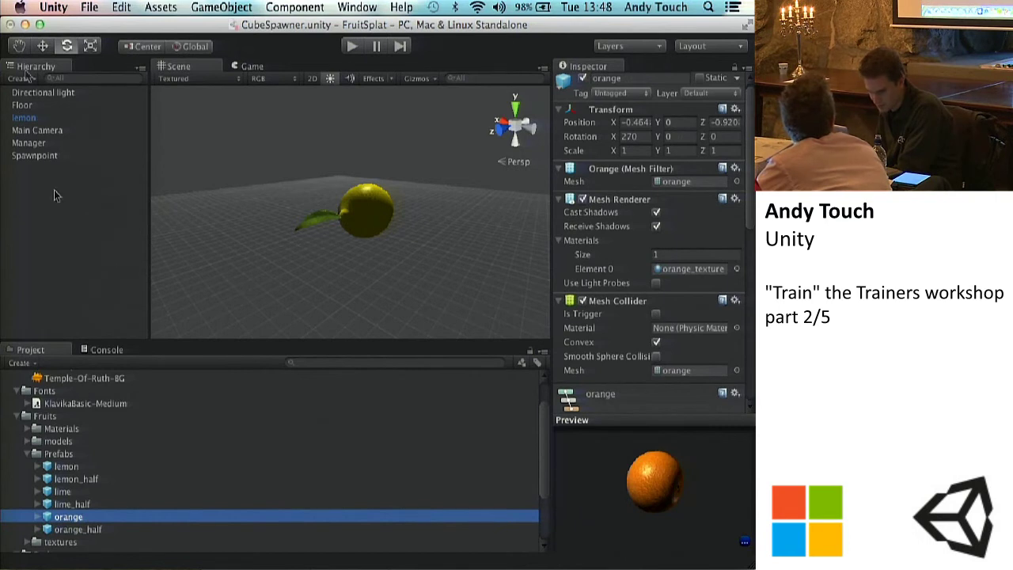
# Delete the lemon instance from the Hierarchy.
pyautogui.rightClick(24, 115)
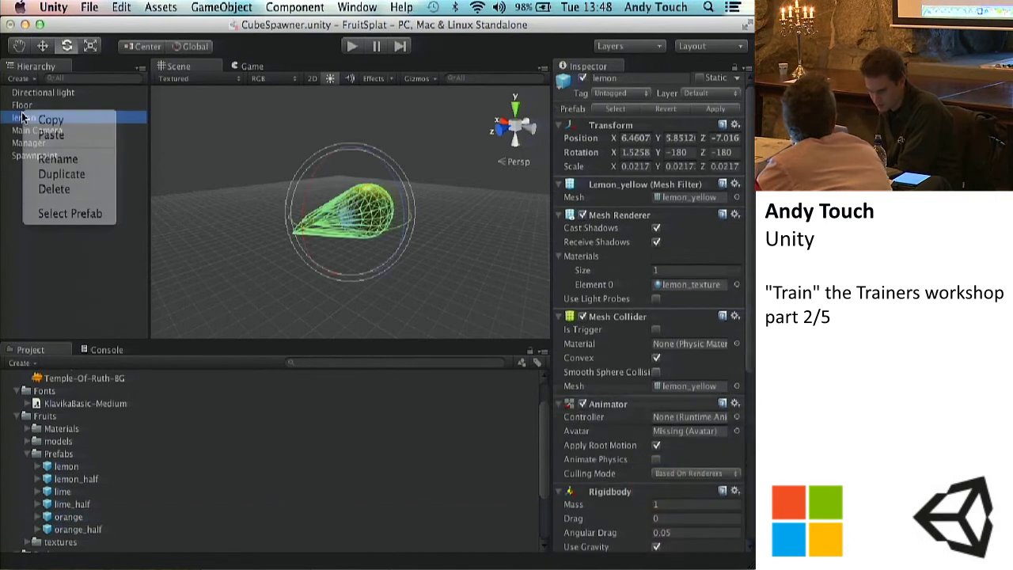
pyautogui.click(48, 191)
pyautogui.scroll(-3, 100, 453)
# Inspect lemon_texture and the lemon and orange _NRM normal maps in the textures folder.
pyautogui.click(28, 405)
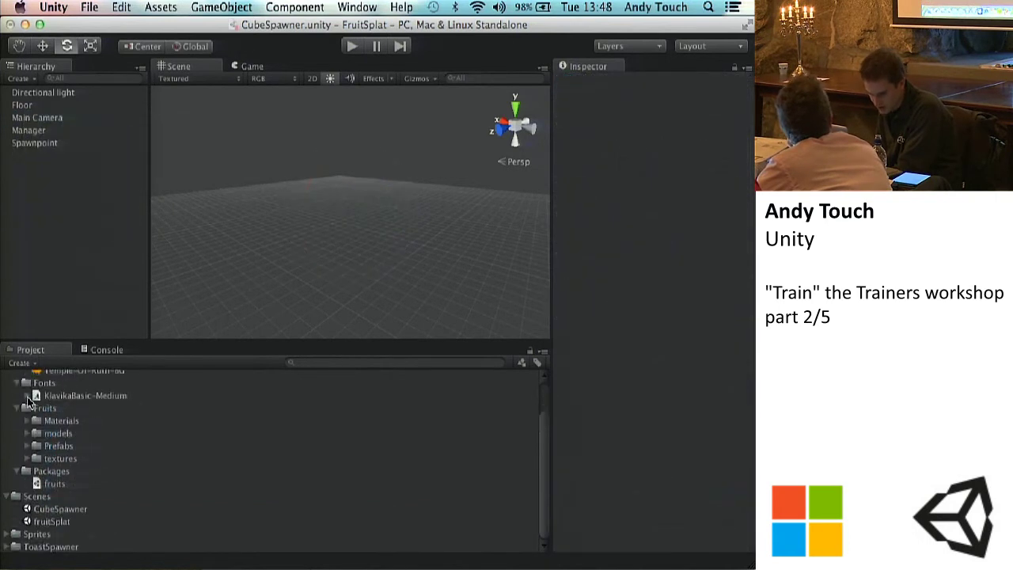
pyautogui.click(28, 459)
pyautogui.click(63, 471)
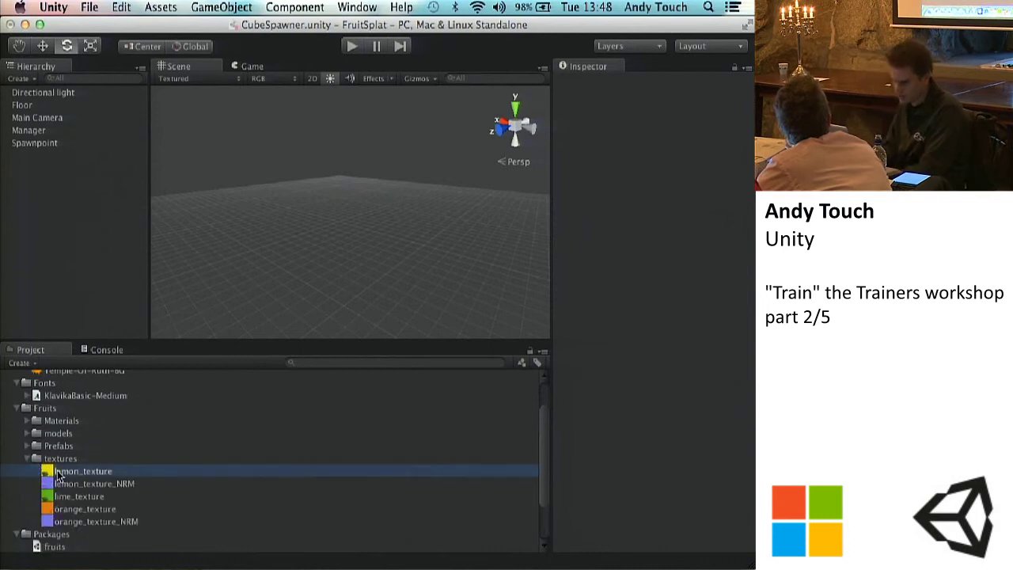
pyautogui.click(58, 478)
pyautogui.press('Down')
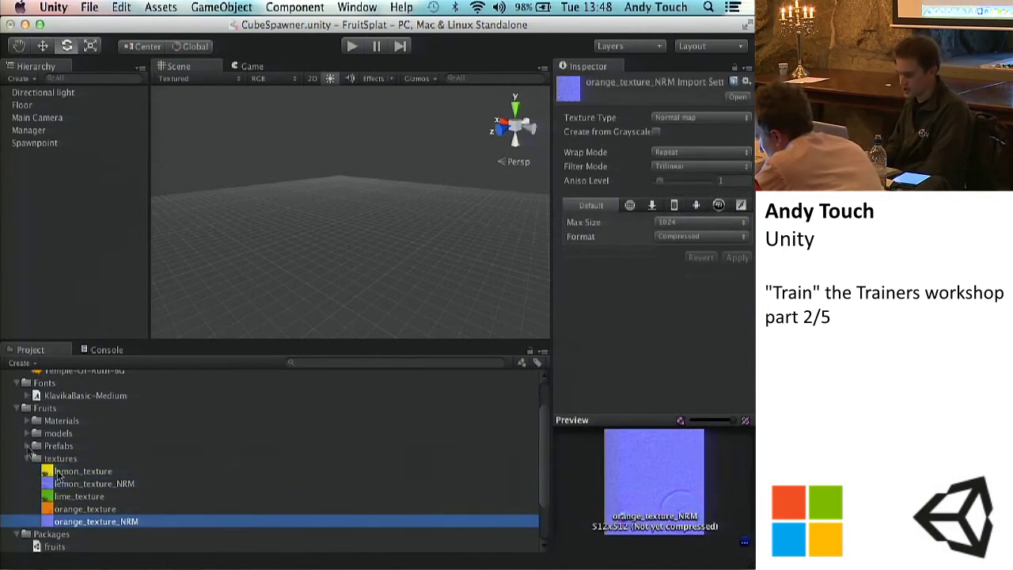
pyautogui.click(28, 459)
# Collapse the Fruits folders and select the fruitSplat scene asset.
pyautogui.click(28, 447)
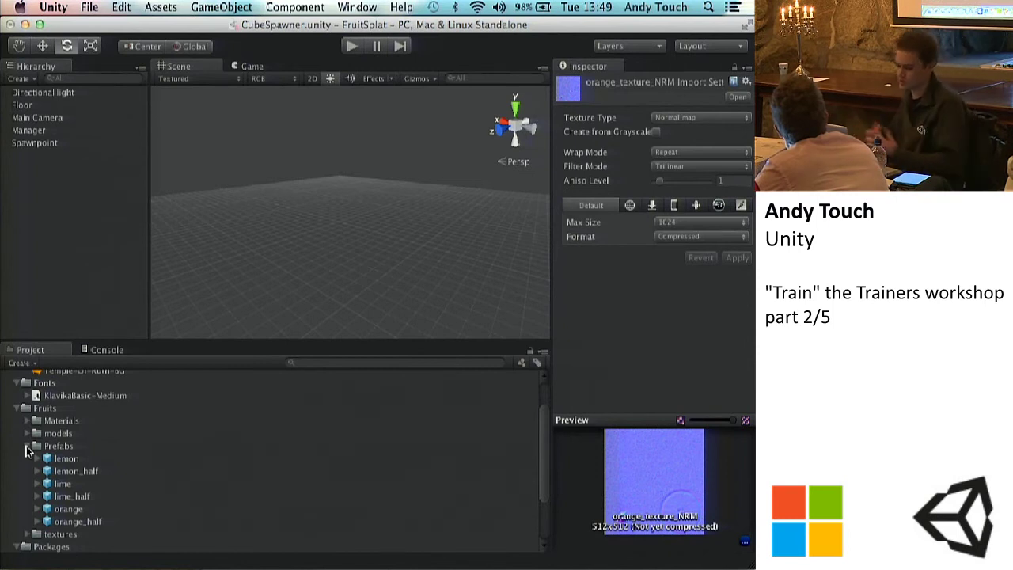
pyautogui.click(27, 446)
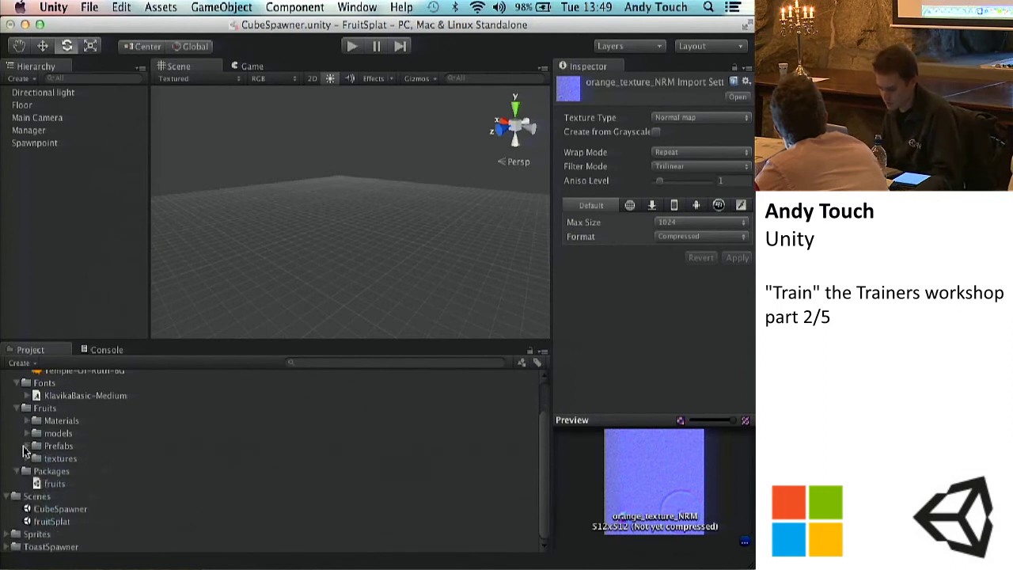
pyautogui.click(61, 524)
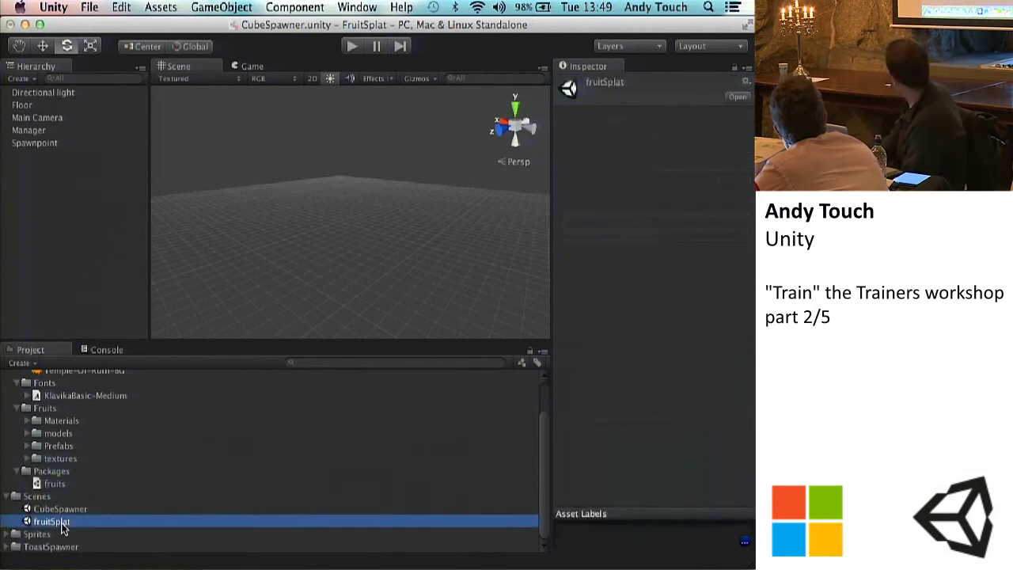
# Open the fruitSplat scene, saving the CubeSpawner scene changes first.
pyautogui.click(47, 510)
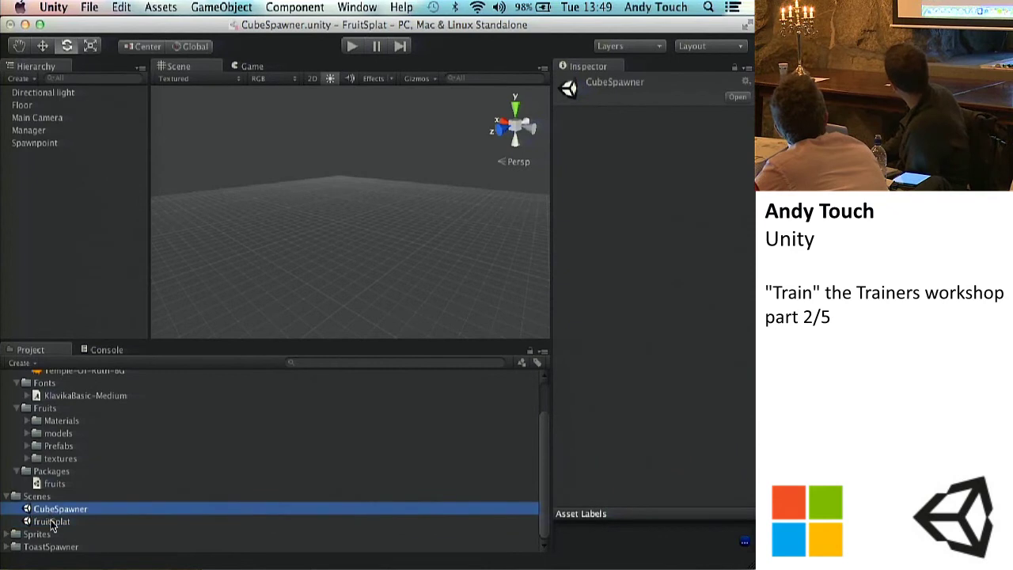
pyautogui.click(52, 522)
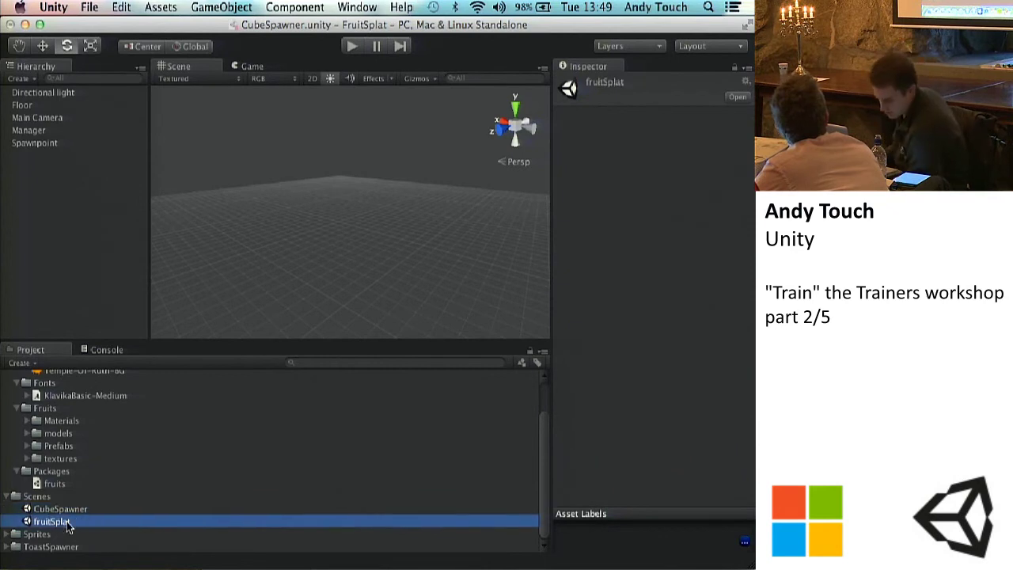
pyautogui.doubleClick(68, 523)
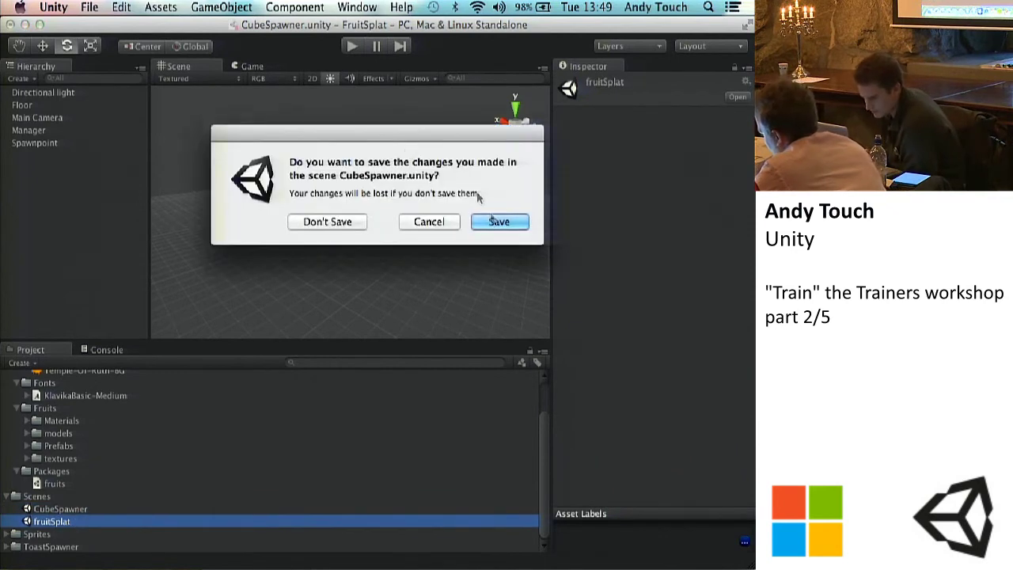
pyautogui.click(488, 224)
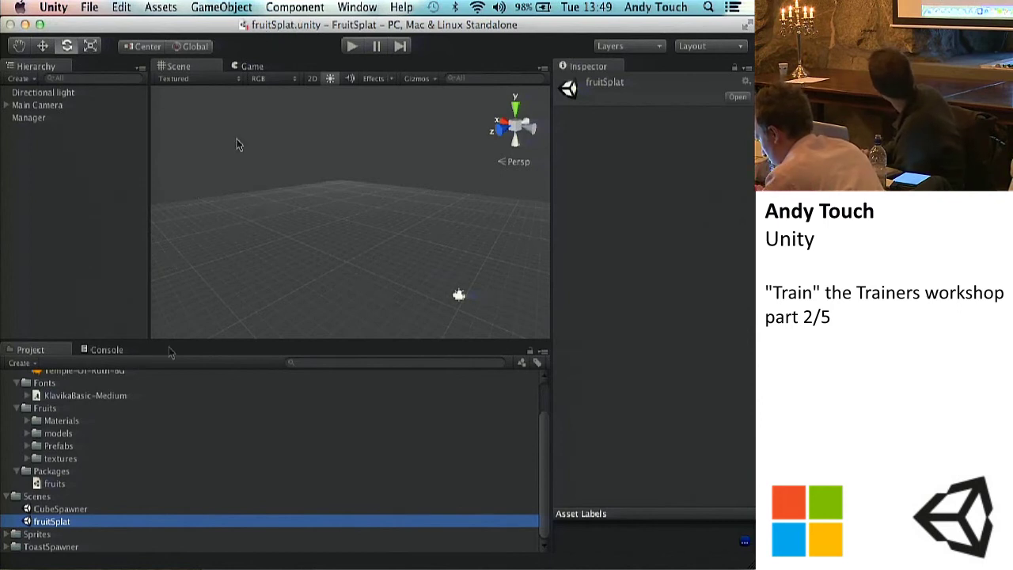
# Reopen CubeSpawner, then fruitSplat, and inspect its Directional light and Manager.
pyautogui.doubleClick(63, 509)
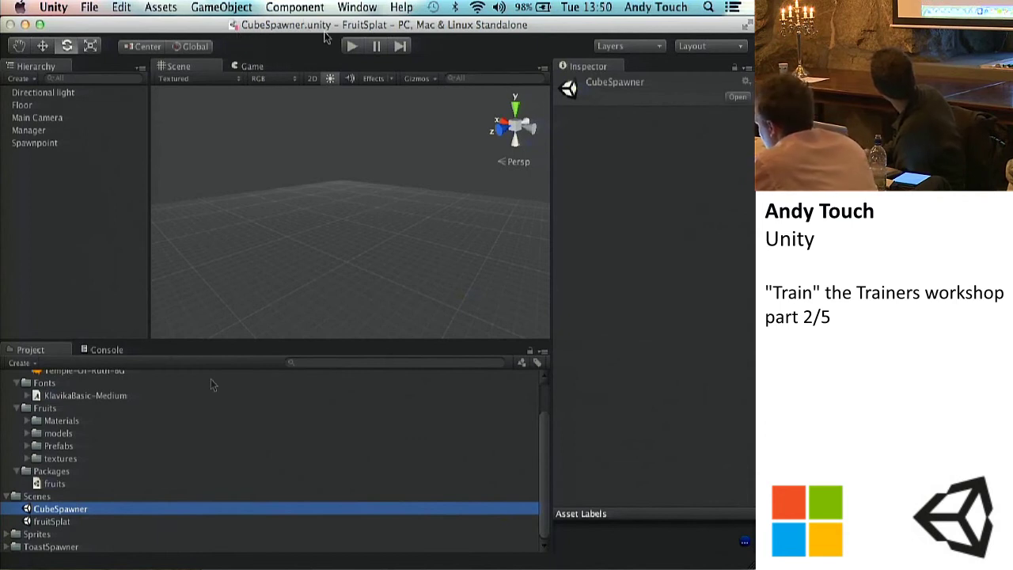
pyautogui.doubleClick(54, 522)
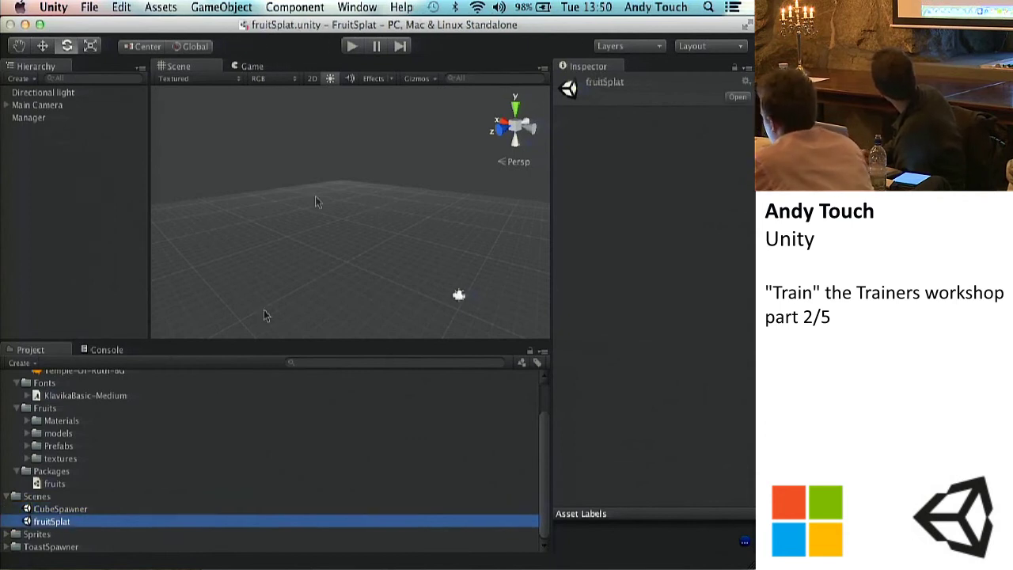
pyautogui.click(26, 94)
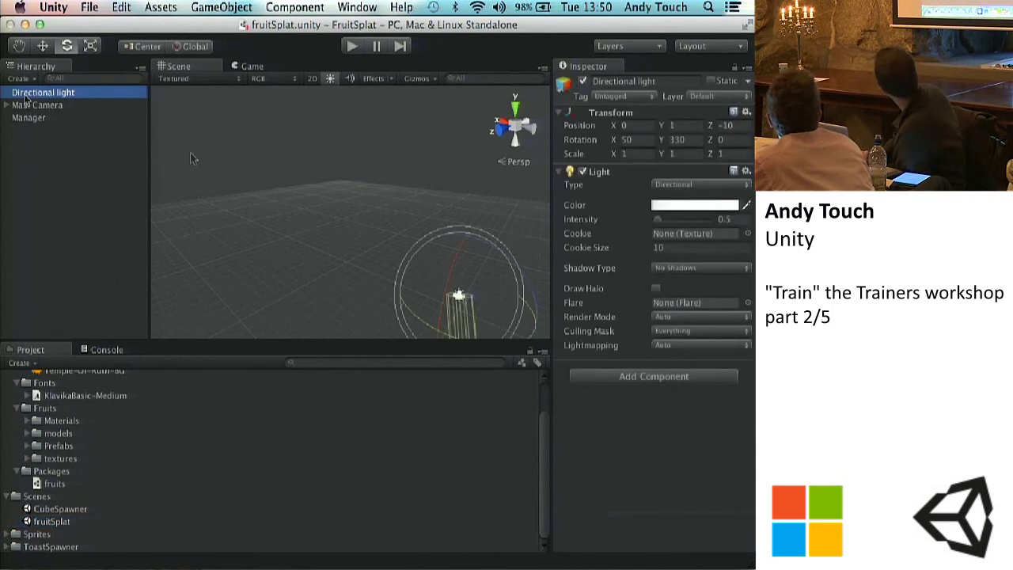
pyautogui.click(28, 117)
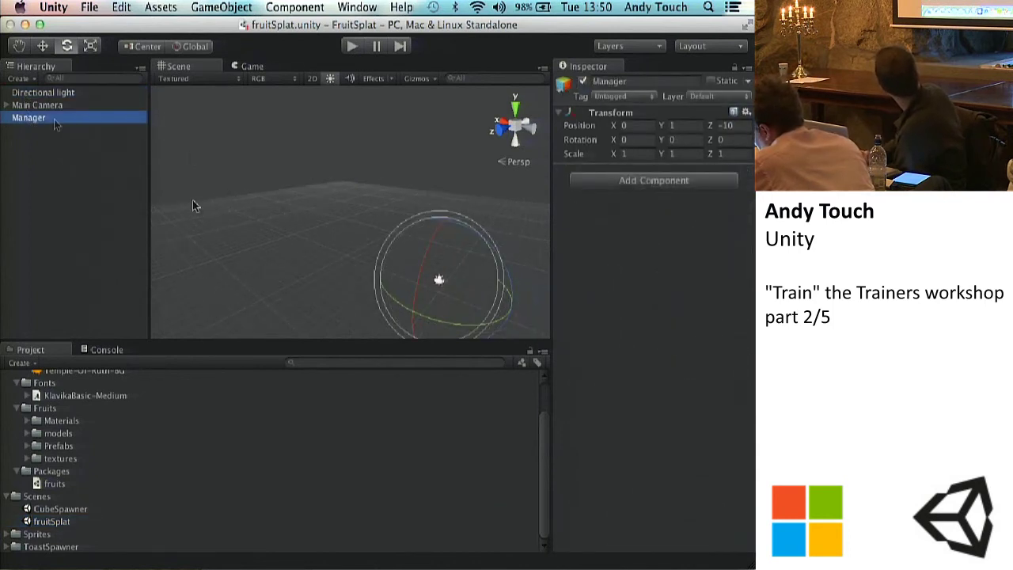
# Reveal Spawnpoint1–5 under Main Camera and frame them in the Scene view.
pyautogui.click(6, 105)
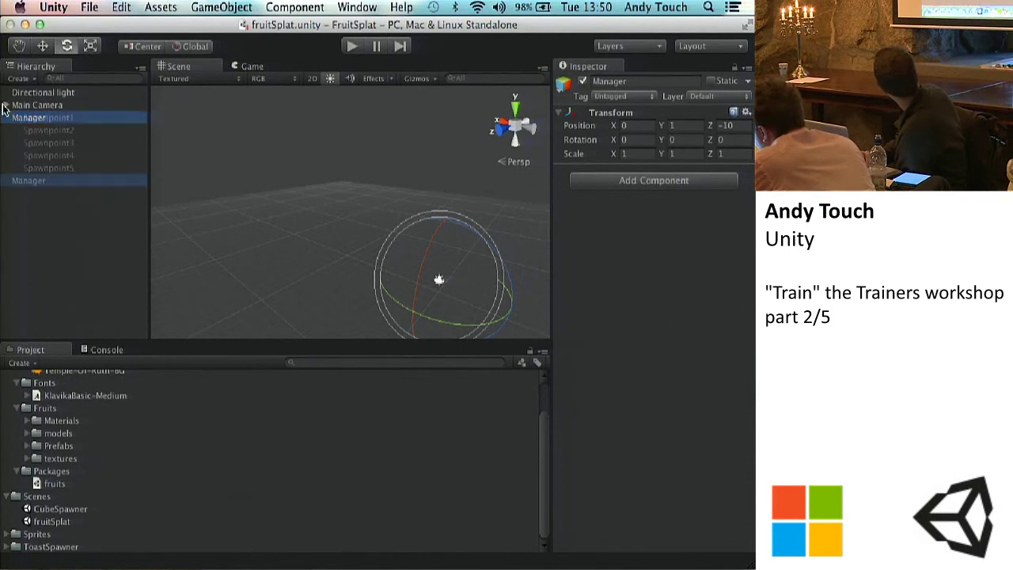
pyautogui.click(38, 106)
pyautogui.click(35, 118)
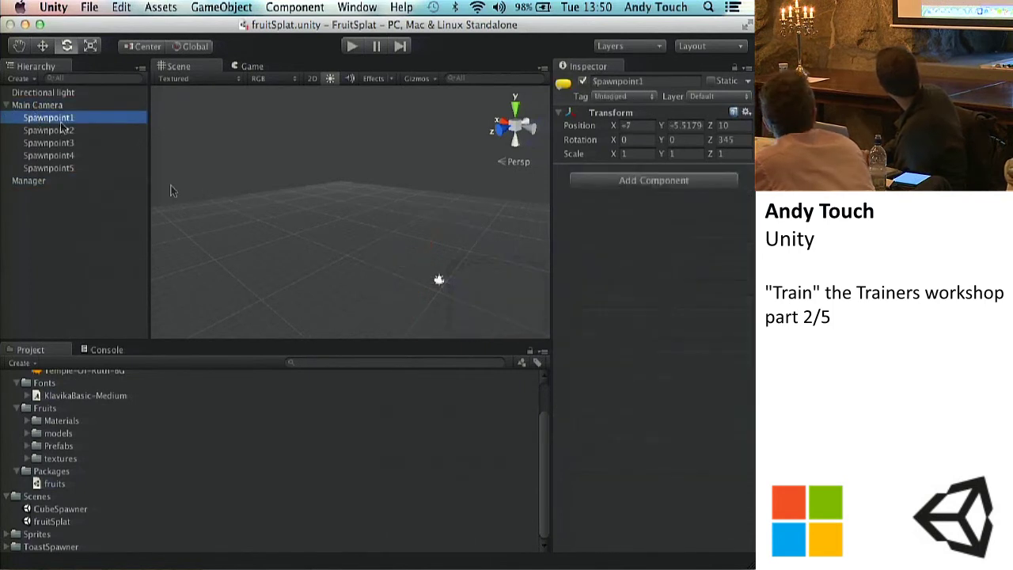
pyautogui.press('f')
pyautogui.keyDown('alt'); pyautogui.moveTo(191, 165); pyautogui.dragTo(136, 116); pyautogui.keyUp('alt')
# Frame the Main Camera and check its empty output in the Game view.
pyautogui.click(79, 105)
pyautogui.press('f')
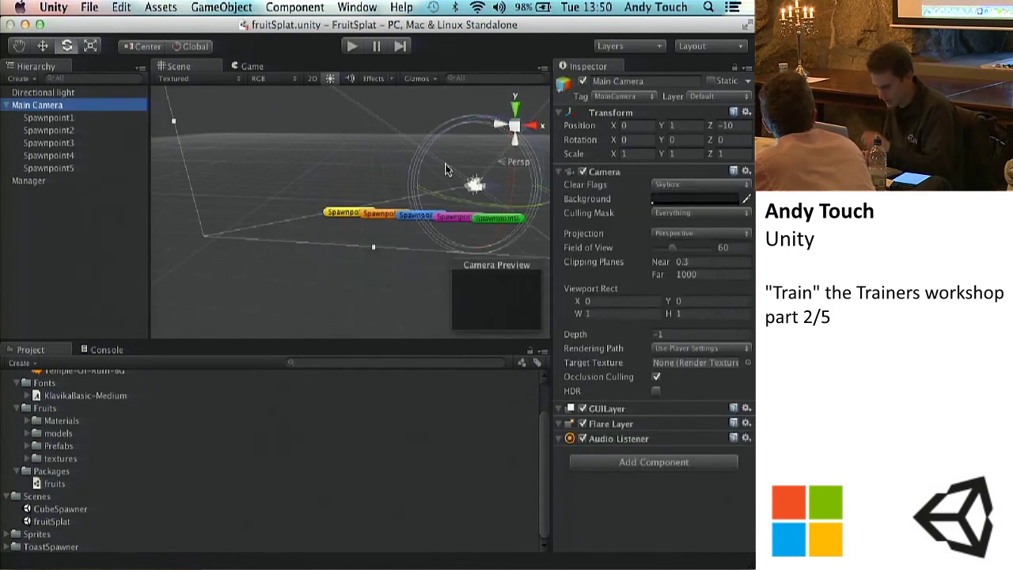
pyautogui.keyDown('alt'); pyautogui.moveTo(197, 150); pyautogui.dragTo(265, 166); pyautogui.keyUp('alt')
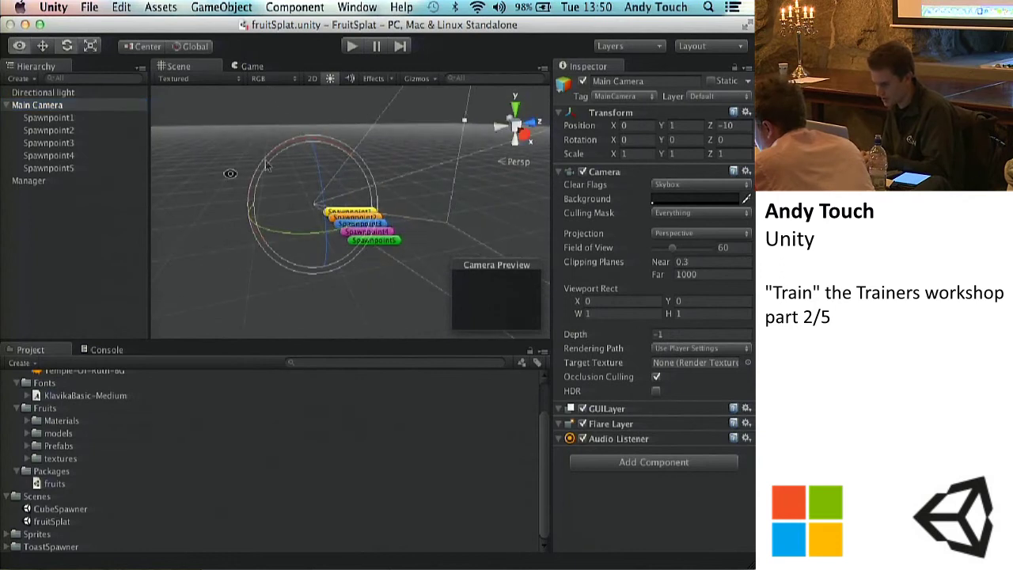
pyautogui.click(252, 67)
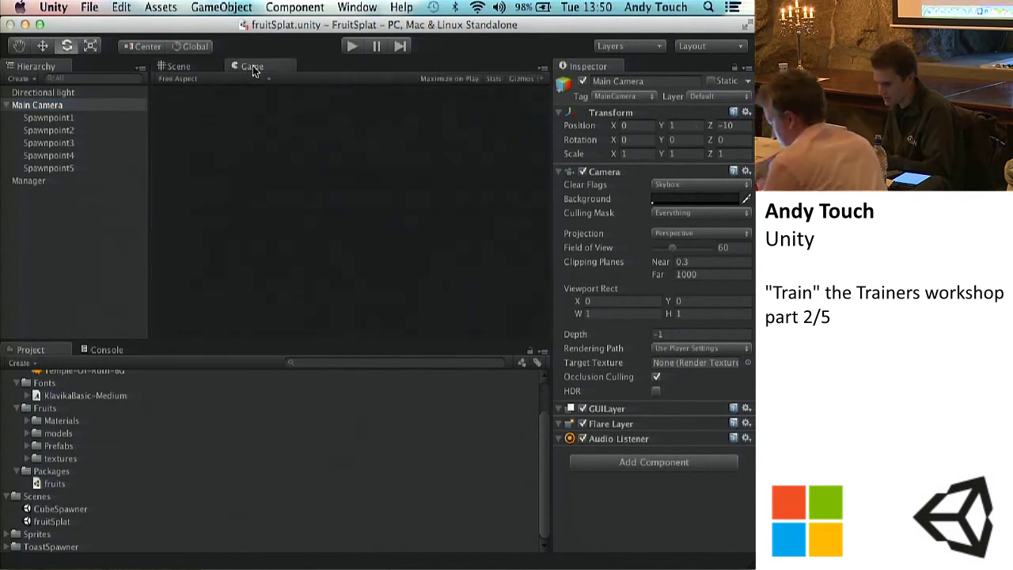
# Back in the Scene view, select Spawnpoint1 and briefly all five spawnpoints.
pyautogui.click(193, 70)
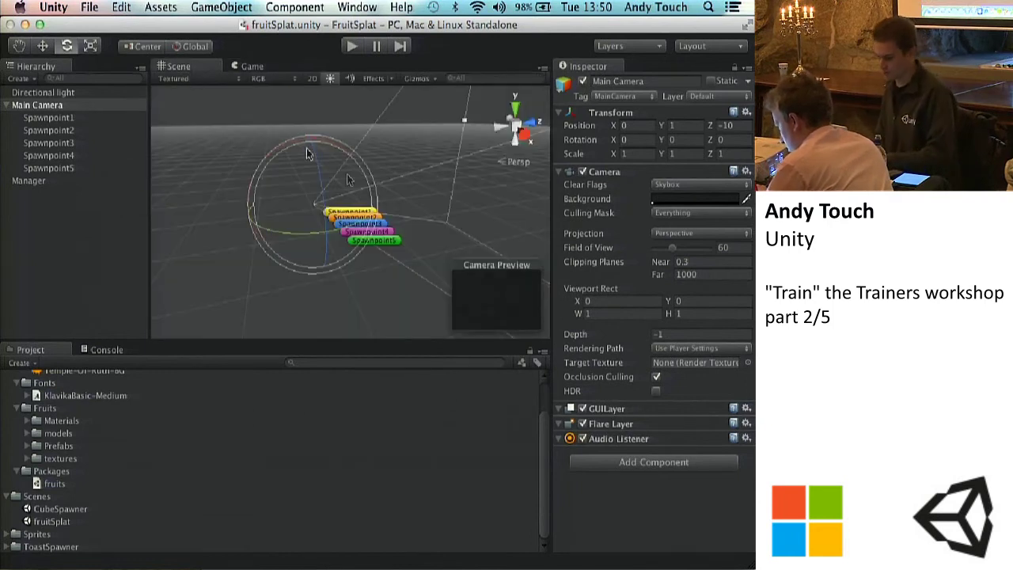
pyautogui.click(63, 118)
pyautogui.hotkey('shift', 'Down')
pyautogui.hotkey('shift', 'Down')
pyautogui.hotkey('shift', 'Down')
pyautogui.hotkey('shift', 'Down')
pyautogui.hotkey('shift', 'Up')
pyautogui.hotkey('shift', 'Up')
pyautogui.hotkey('shift', 'Up')
pyautogui.hotkey('shift', 'Up')
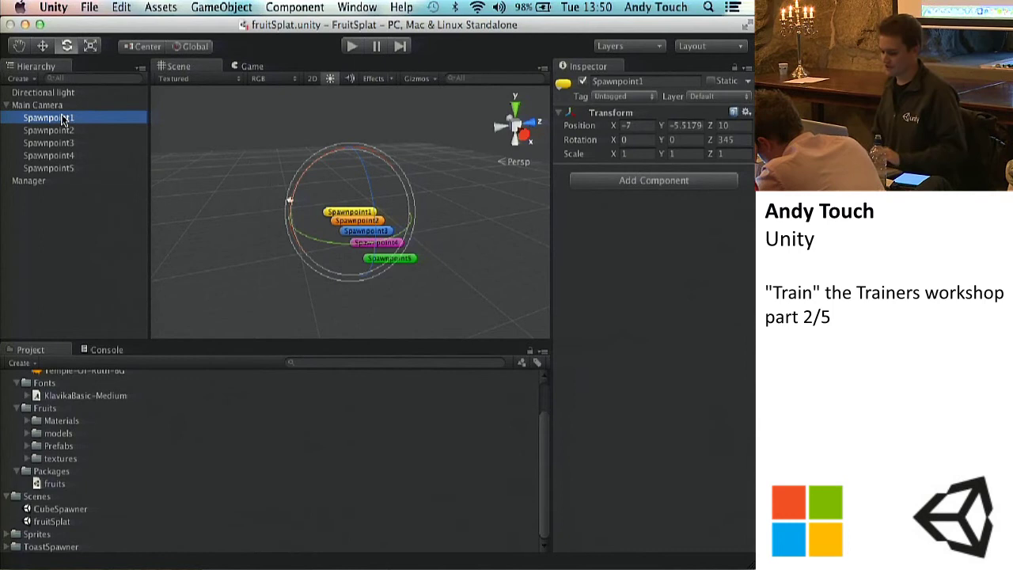
# Trial-rotate and move the Main Camera along X, undoing back to position 0, 1, -10.
pyautogui.click(50, 108)
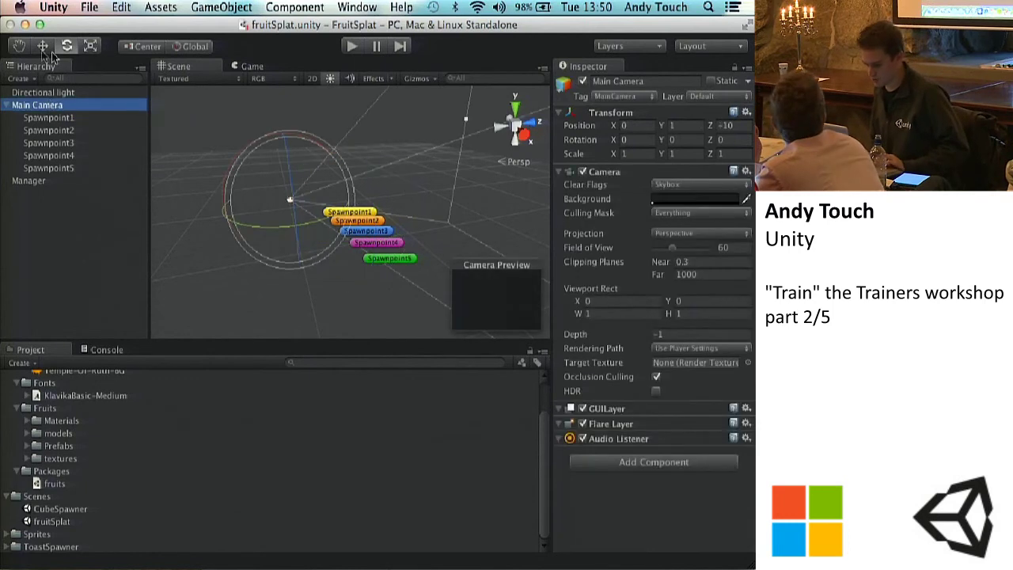
pyautogui.moveTo(295, 230); pyautogui.dragTo(258, 199)
pyautogui.press('super+z')
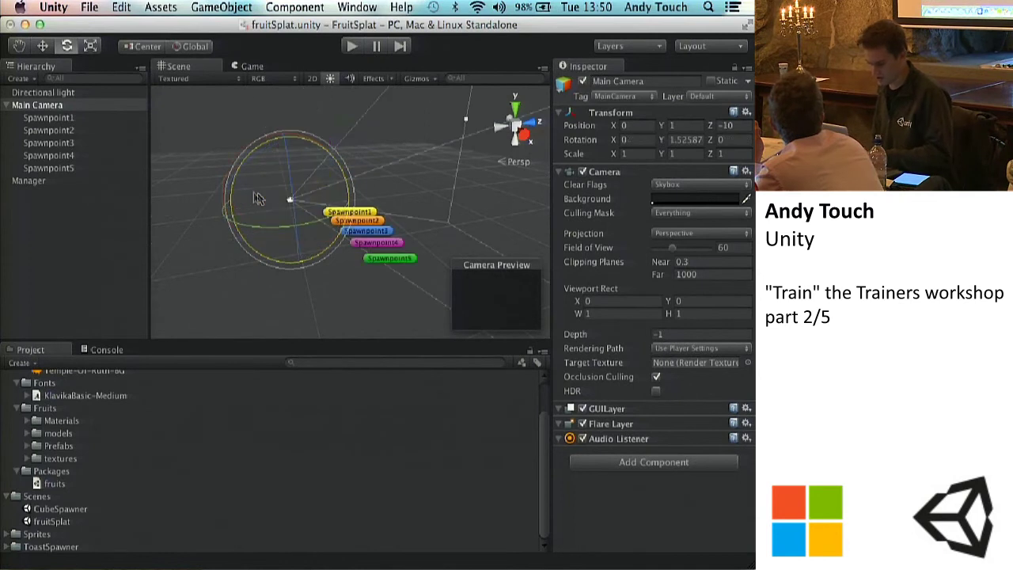
pyautogui.press('w')
pyautogui.moveTo(300, 222); pyautogui.dragTo(253, 170)
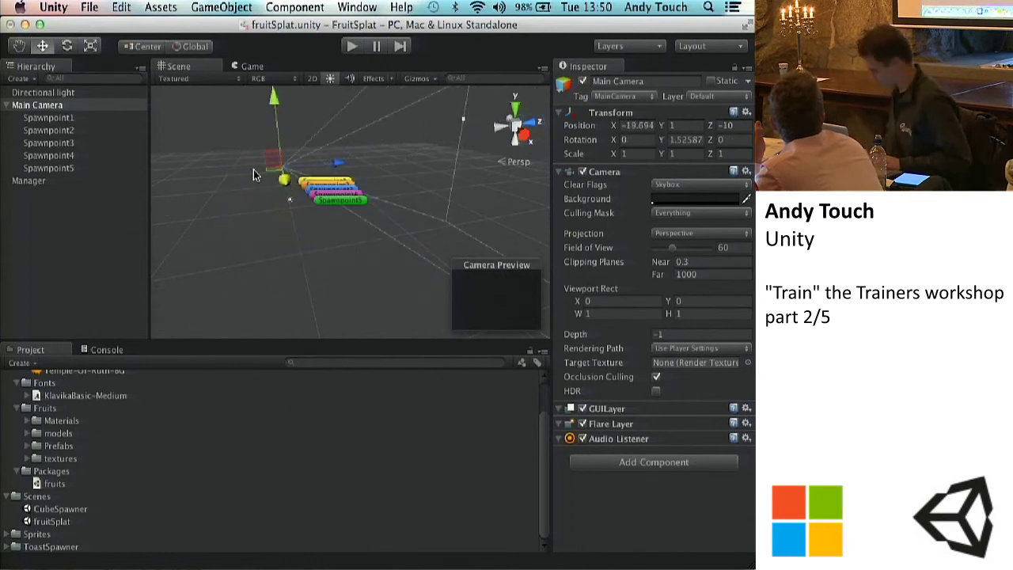
pyautogui.moveTo(348, 184); pyautogui.dragTo(438, 177)
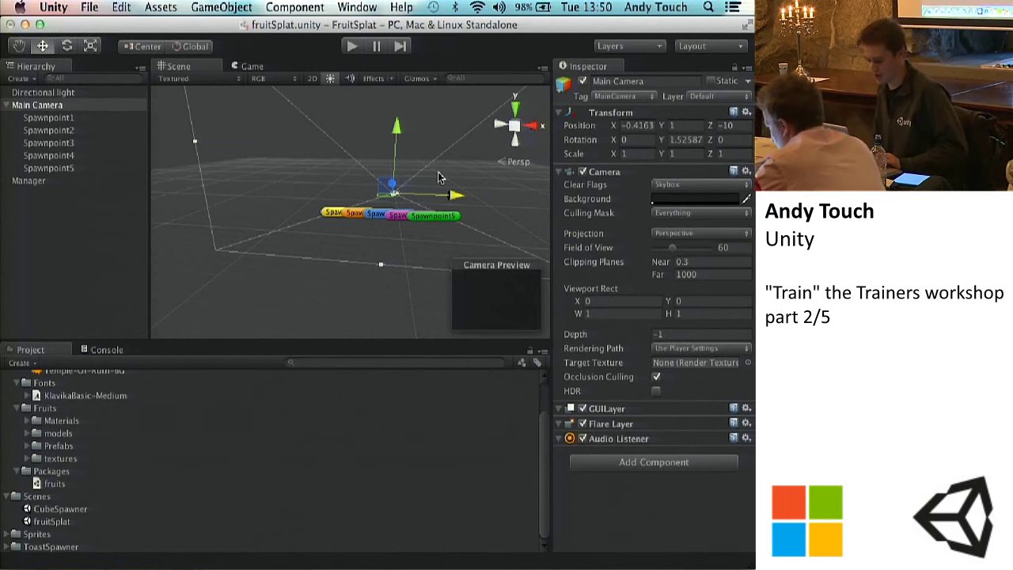
pyautogui.moveTo(452, 195); pyautogui.dragTo(380, 196)
pyautogui.press('super+z')
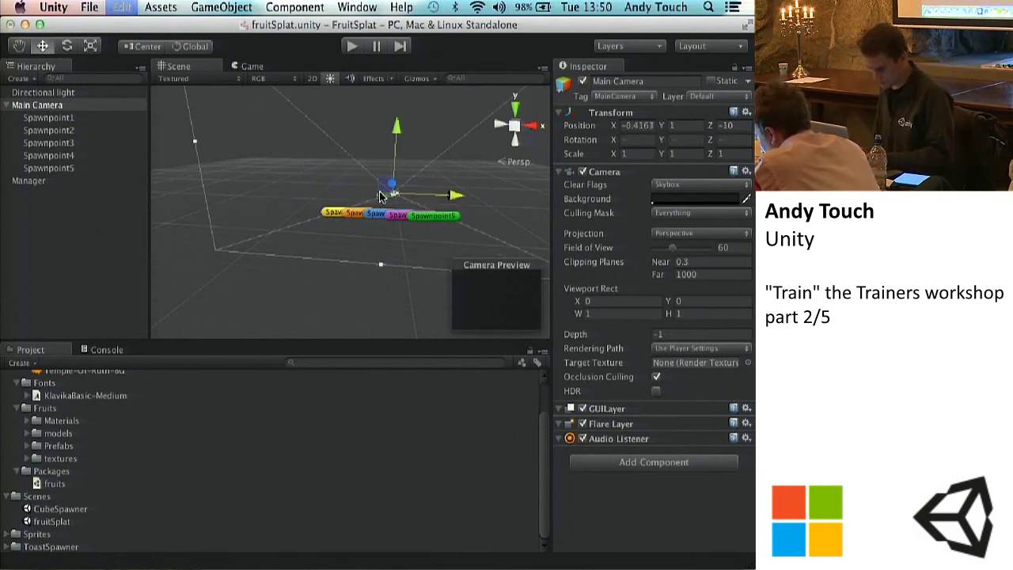
pyautogui.press('super+z')
pyautogui.press('super+z')
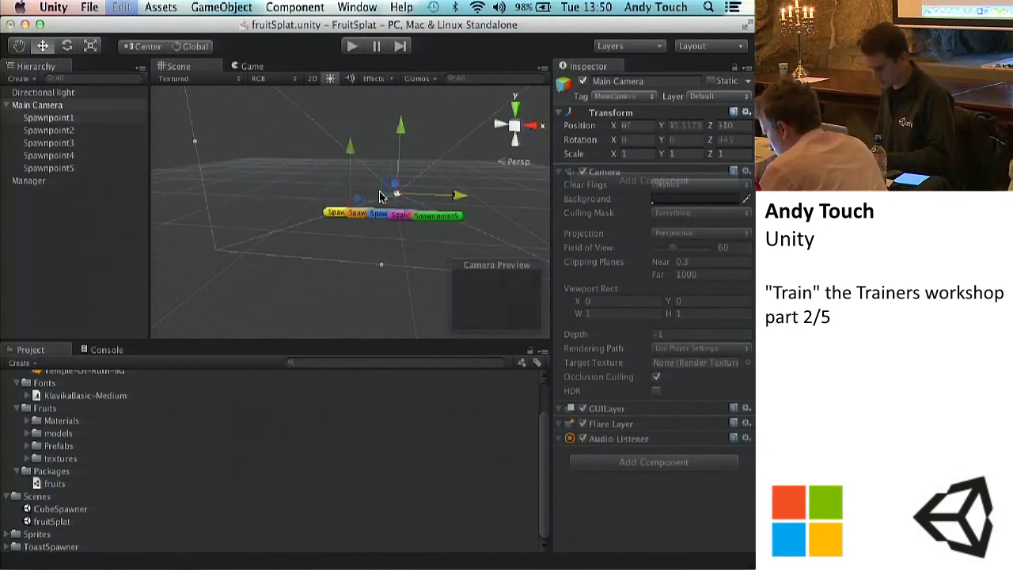
pyautogui.press('super+shift+z')
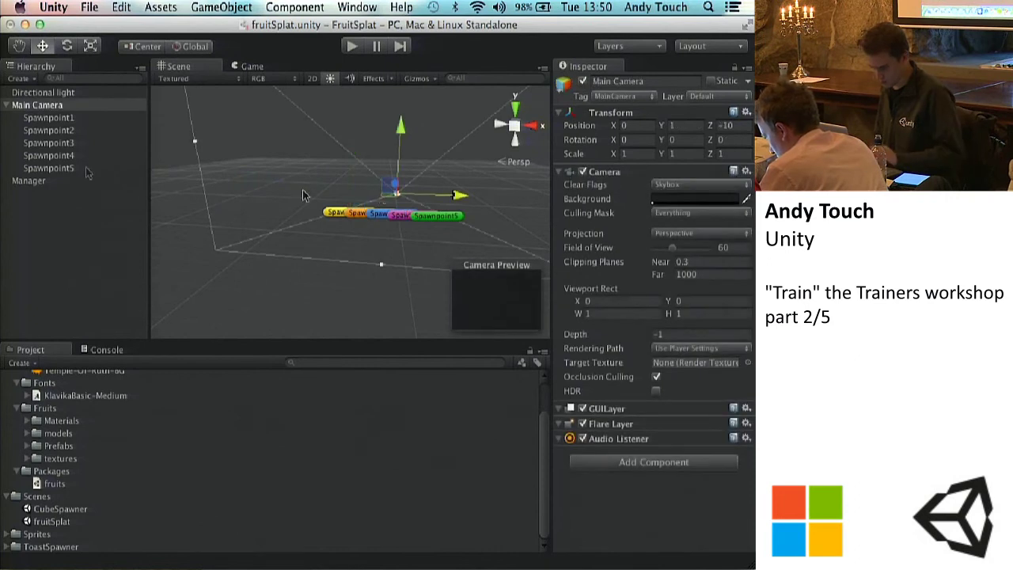
pyautogui.click(47, 117)
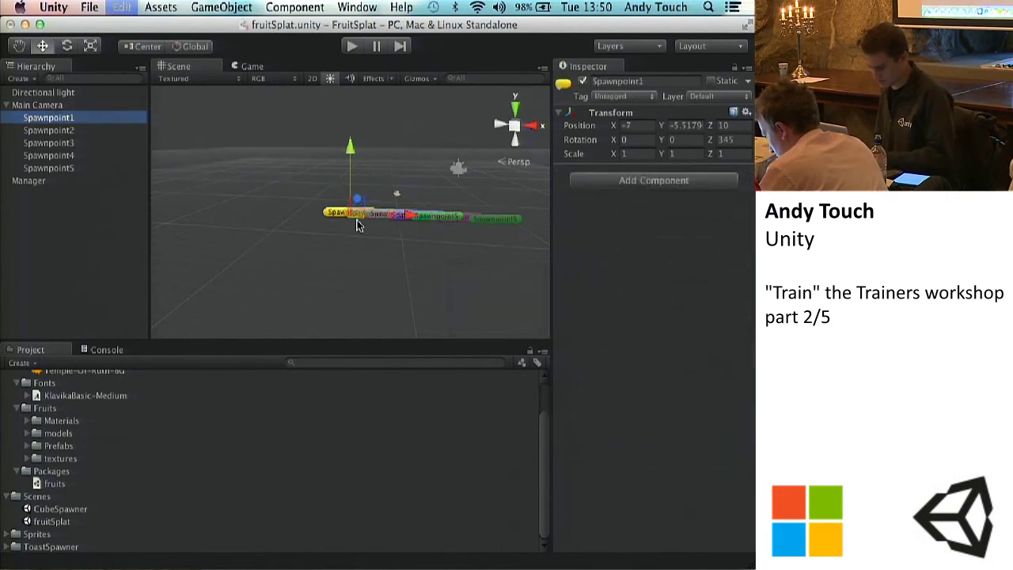
# Show local-axis gizmos and check the orientation of Spawnpoint1 through Spawnpoint5.
pyautogui.keyDown('alt'); pyautogui.moveTo(338, 222); pyautogui.dragTo(409, 217); pyautogui.keyUp('alt')
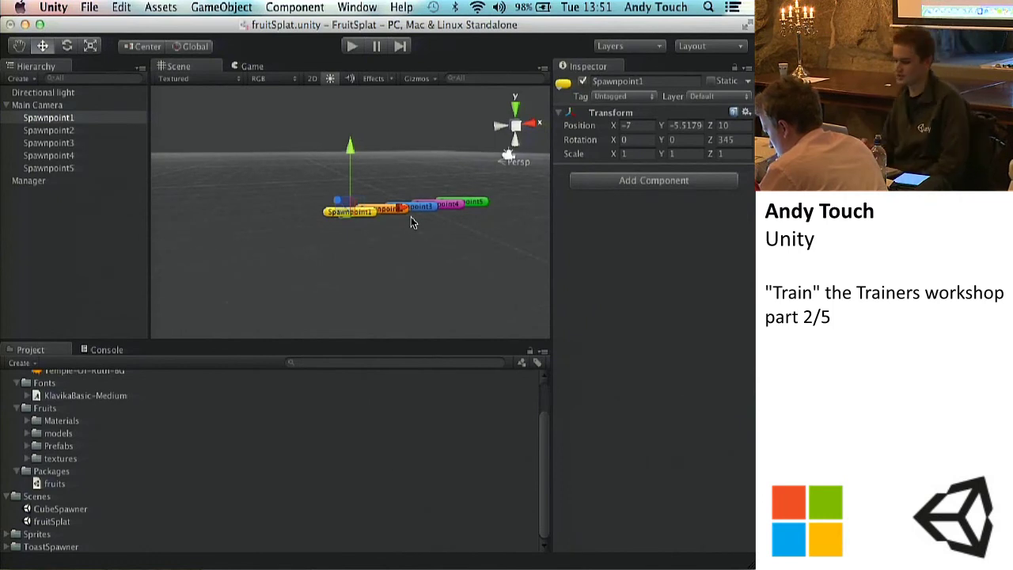
pyautogui.keyDown('alt'); pyautogui.moveTo(481, 187); pyautogui.dragTo(113, 168); pyautogui.keyUp('alt')
pyautogui.click(190, 46)
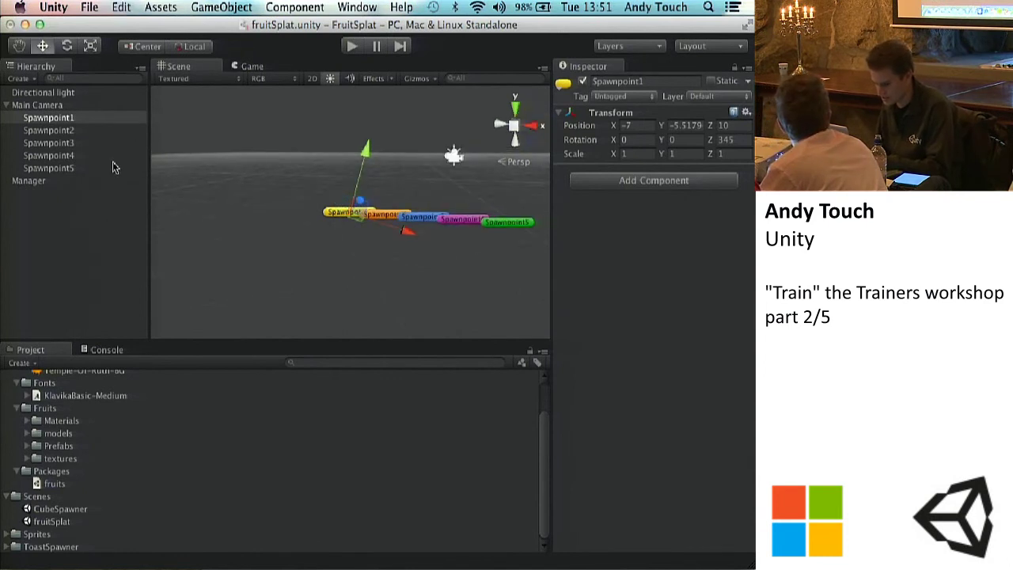
pyautogui.click(74, 132)
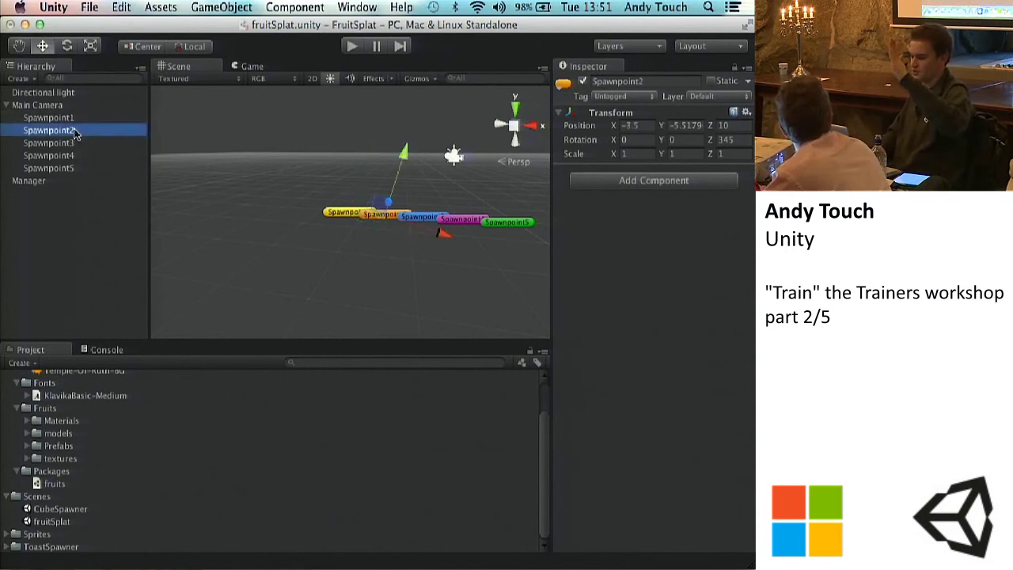
pyautogui.click(70, 144)
pyautogui.click(70, 156)
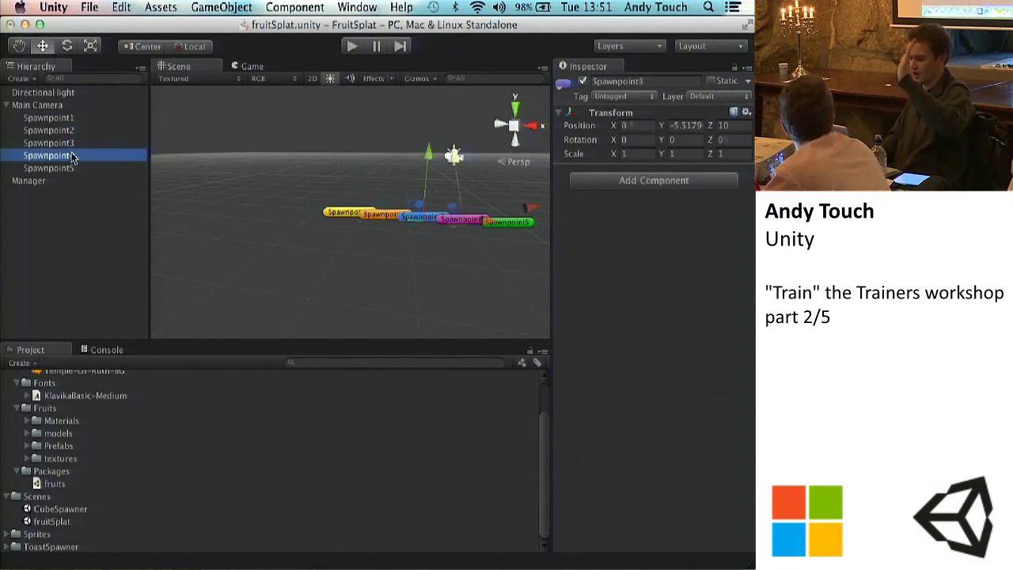
pyautogui.click(78, 168)
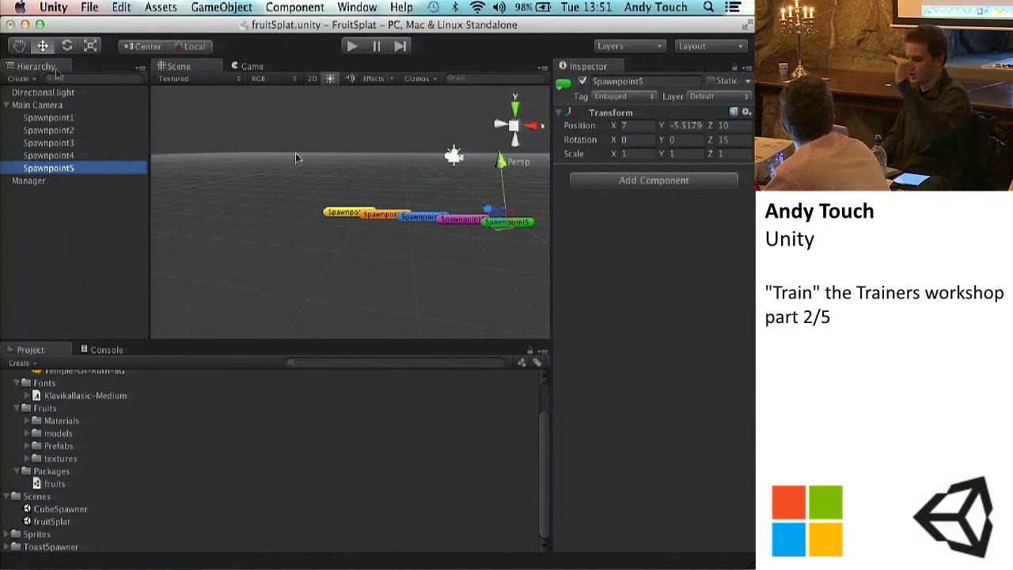
pyautogui.click(59, 119)
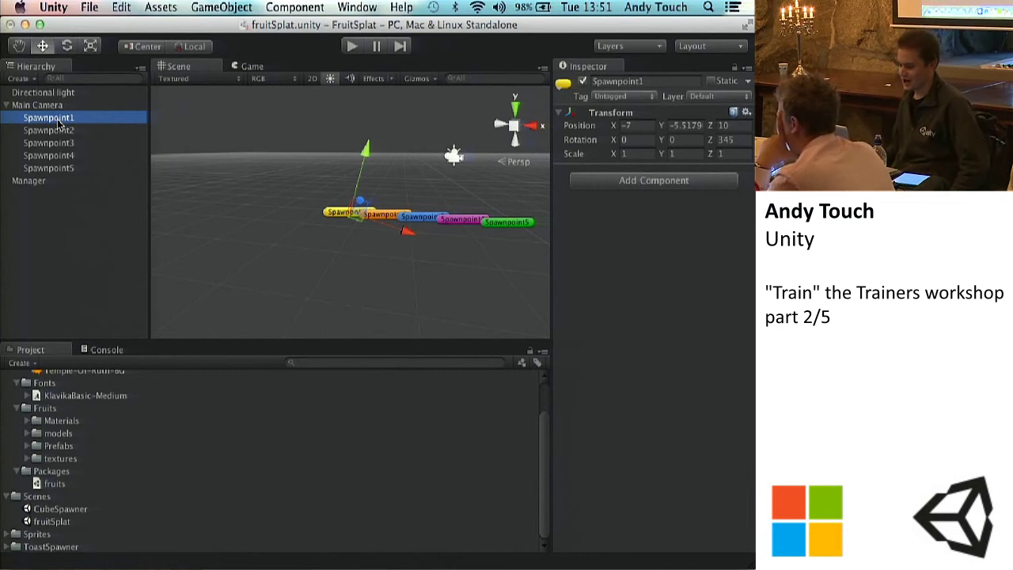
pyautogui.click(61, 131)
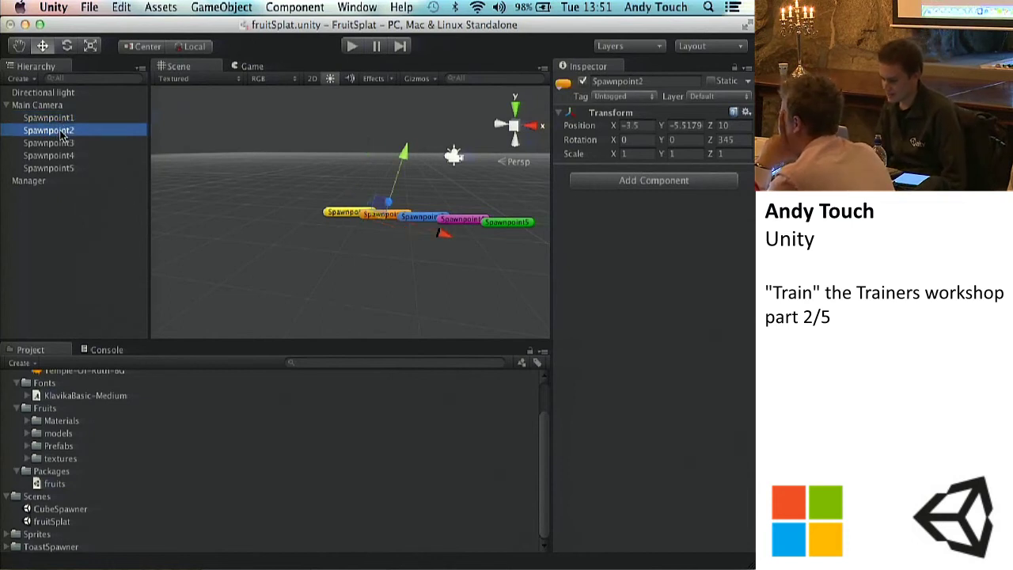
# Add an empty GameObject via GameObject > Create Empty, then undo it.
pyautogui.moveTo(375, 175); pyautogui.dragTo(357, 252, button='middle')
pyautogui.click(357, 252)
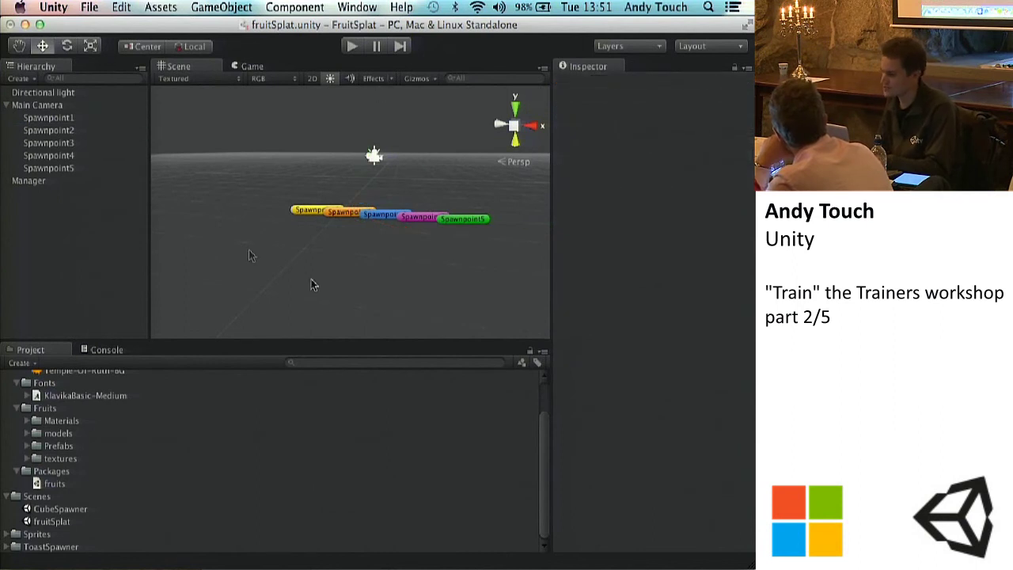
pyautogui.click(222, 7)
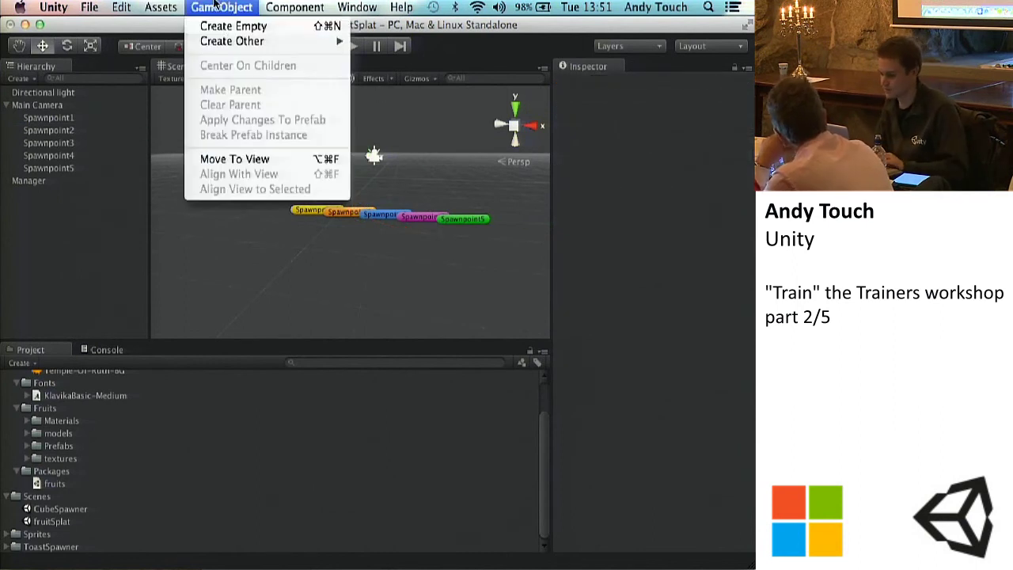
pyautogui.click(247, 25)
pyautogui.press('super+z')
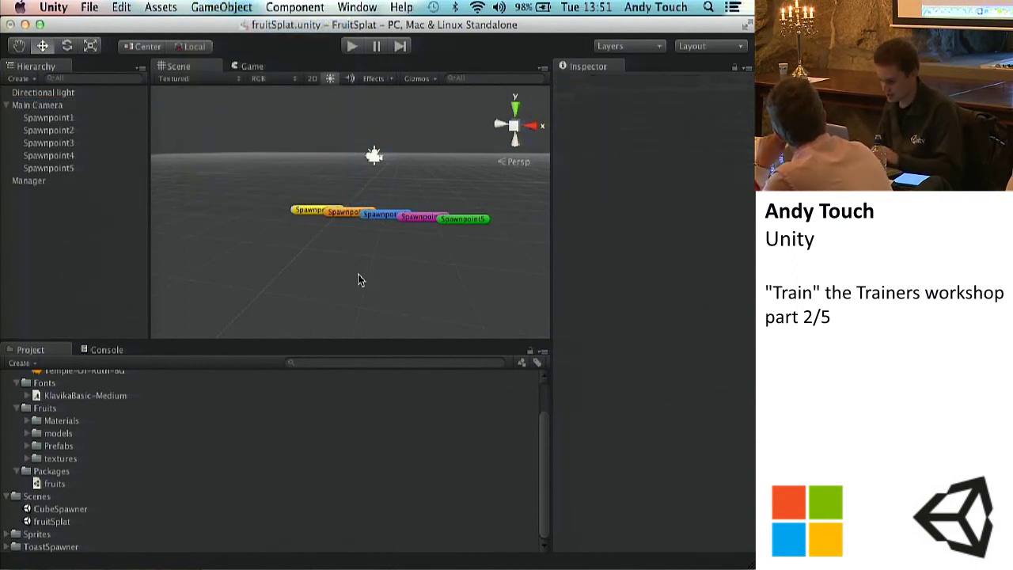
# Open the CubeSpawner scene, saving the fruitSplat changes first.
pyautogui.doubleClick(57, 510)
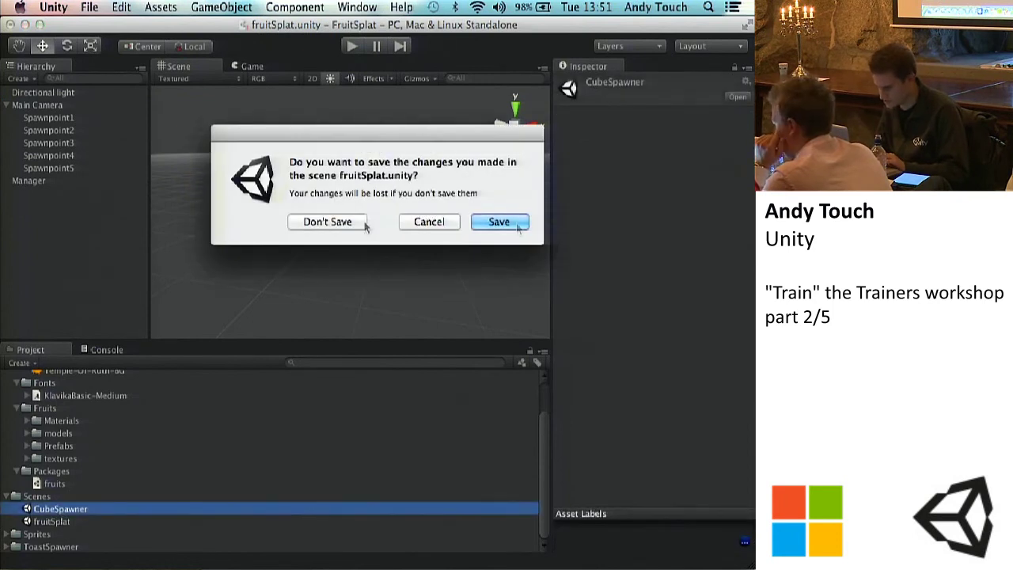
pyautogui.click(500, 222)
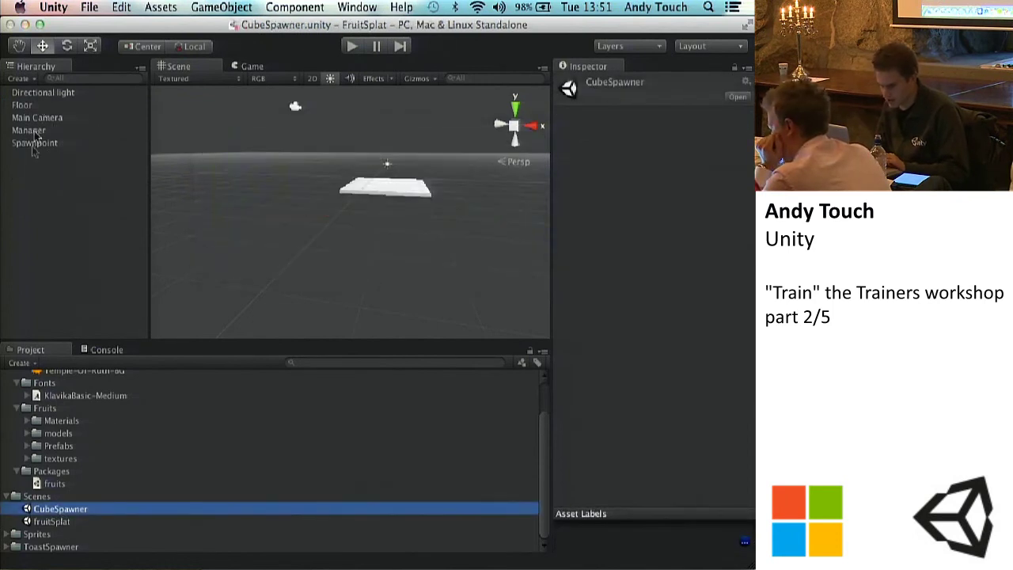
pyautogui.scroll(-2, 233, 186)
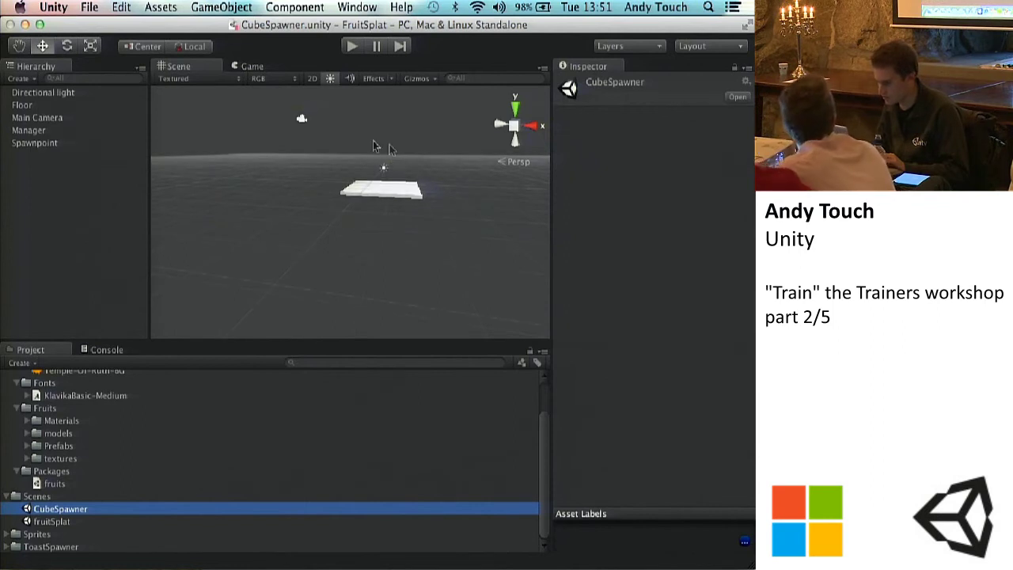
pyautogui.keyDown('alt'); pyautogui.moveTo(464, 183); pyautogui.dragTo(224, 134); pyautogui.keyUp('alt')
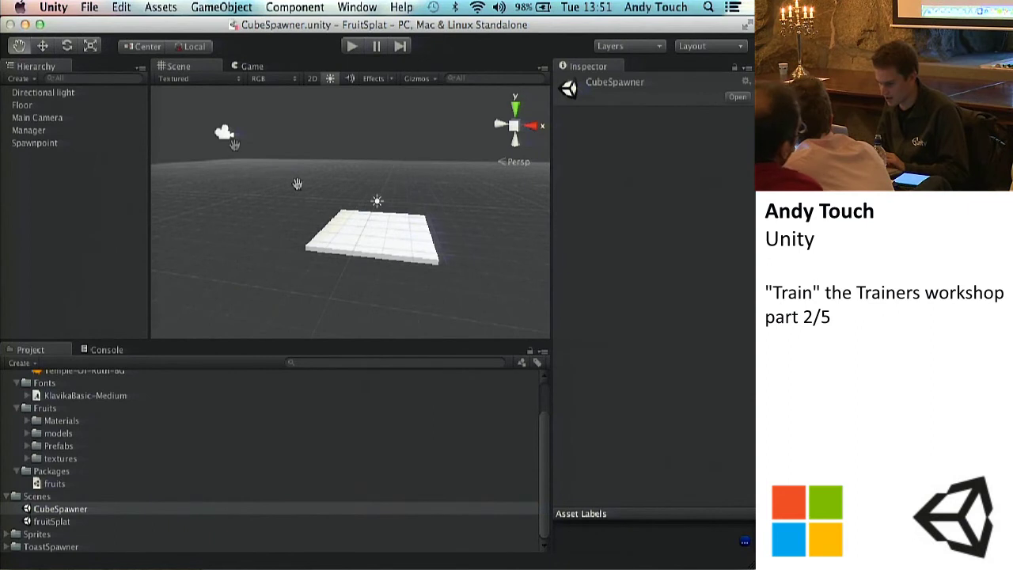
pyautogui.press('w')
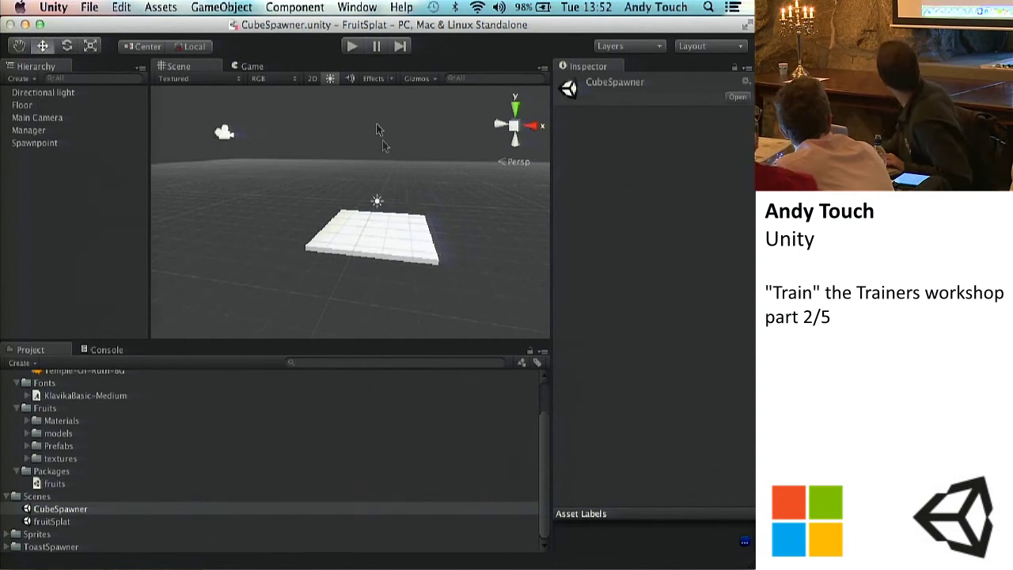
# Select the Spawnpoint and orbit around the floor to view its tilted rotation.
pyautogui.click(36, 143)
pyautogui.scroll(2, 333, 187)
pyautogui.scroll(-5, 334, 186)
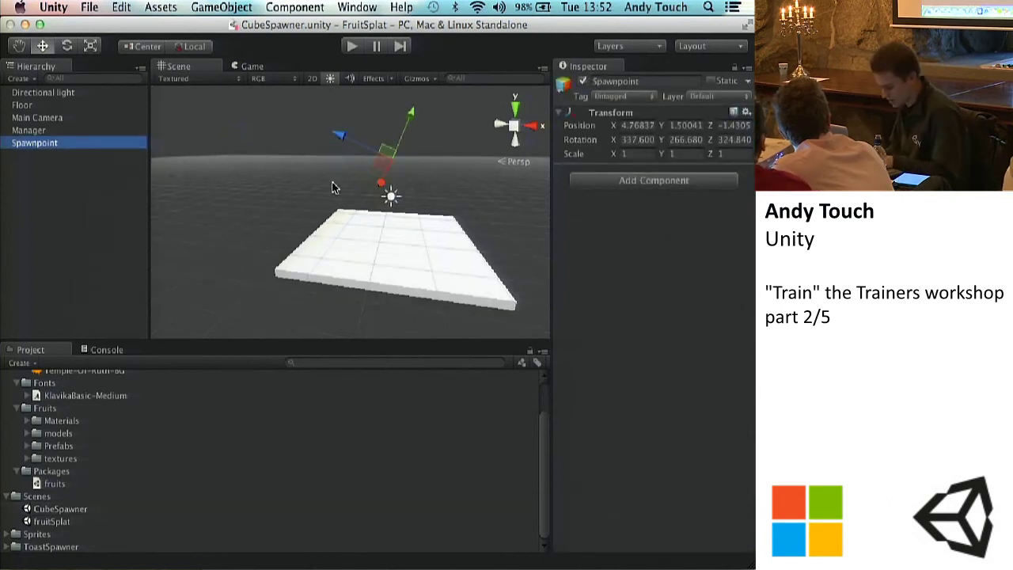
pyautogui.keyDown('alt'); pyautogui.moveTo(334, 185); pyautogui.dragTo(256, 287); pyautogui.keyUp('alt')
pyautogui.scroll(3, 254, 290)
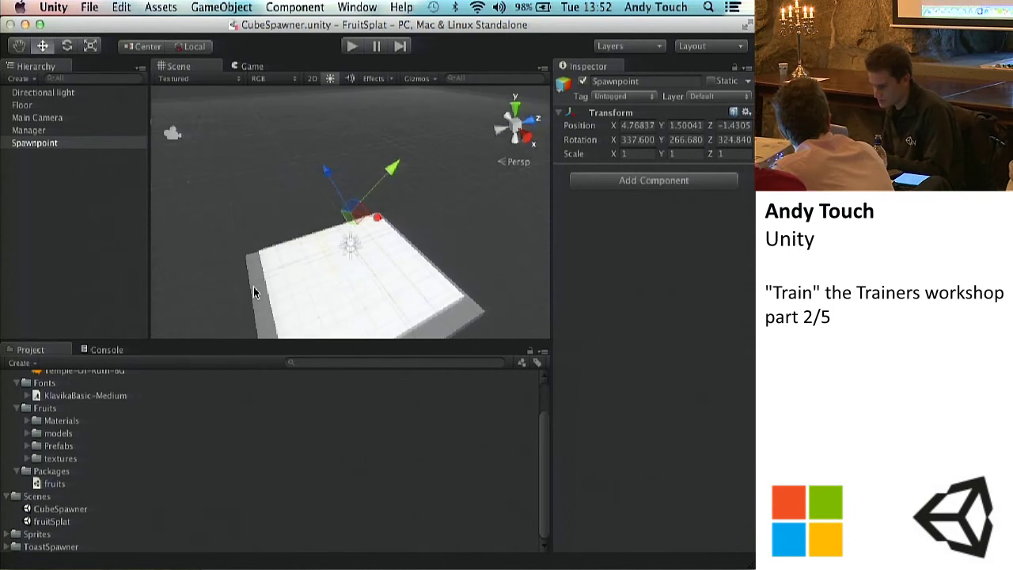
pyautogui.keyDown('alt'); pyautogui.moveTo(237, 233); pyautogui.dragTo(503, 110); pyautogui.keyUp('alt')
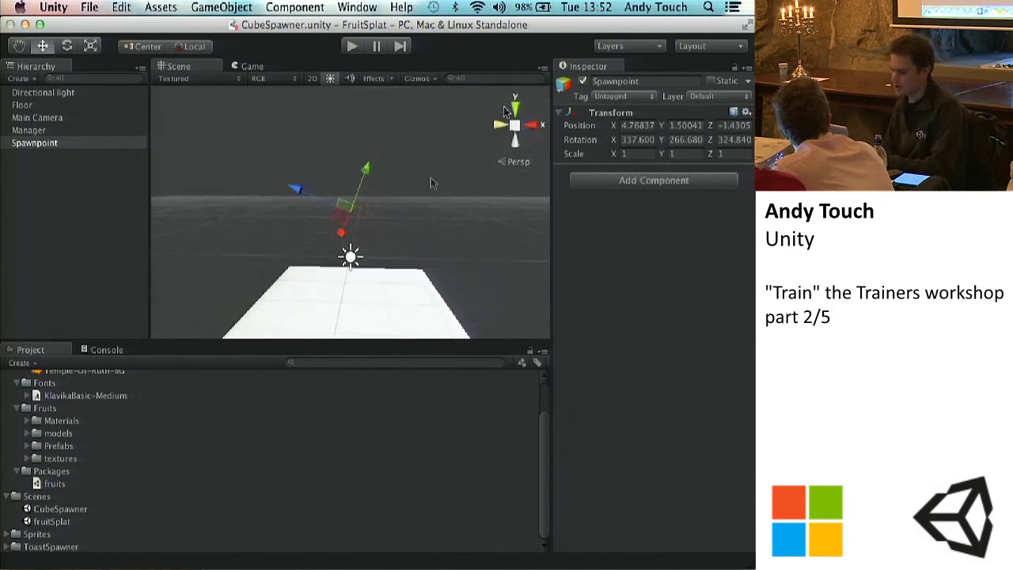
pyautogui.click(489, 300)
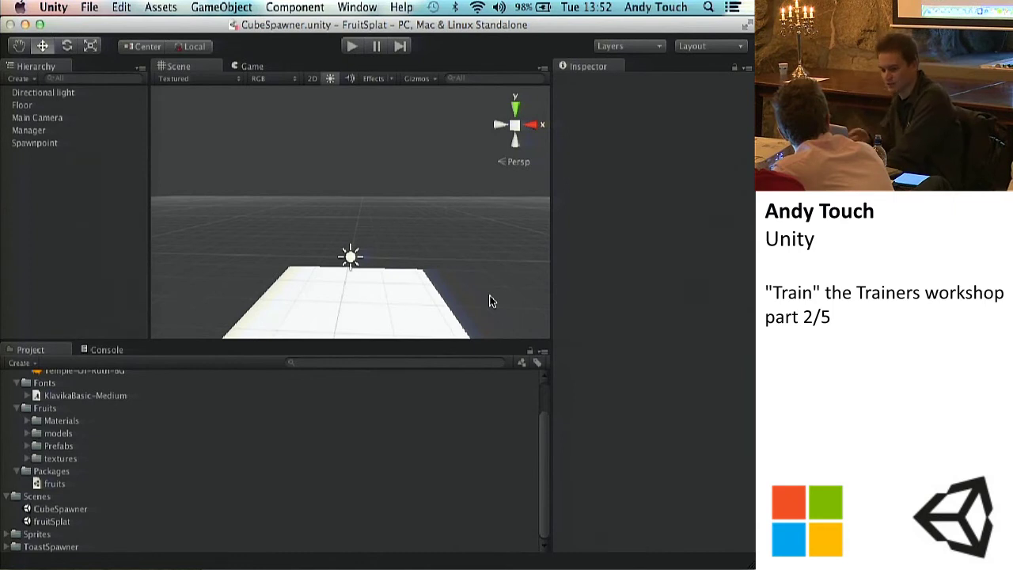
pyautogui.click(37, 144)
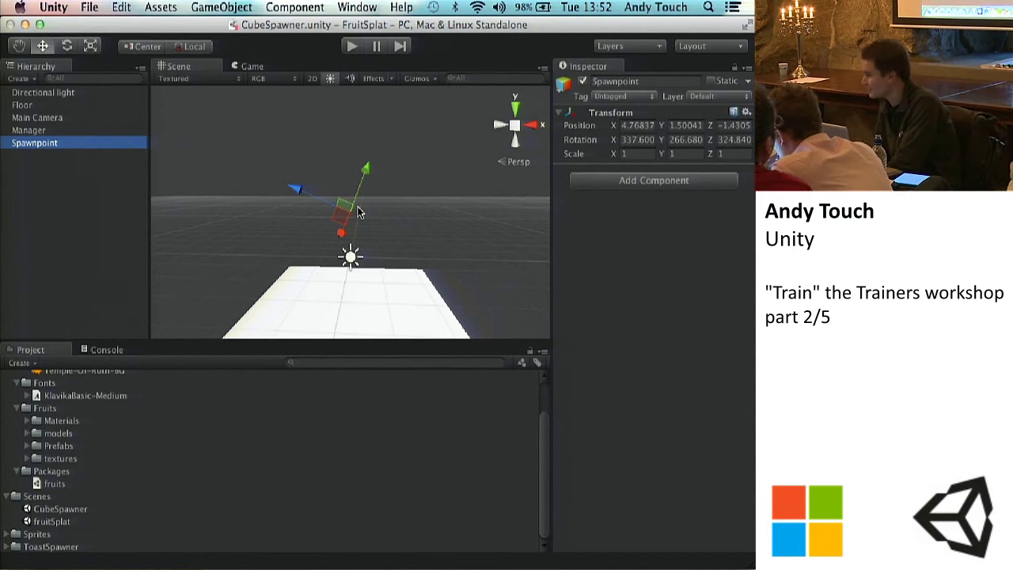
# Give Spawnpoint a blue name label in the Scene view.
pyautogui.click(563, 84)
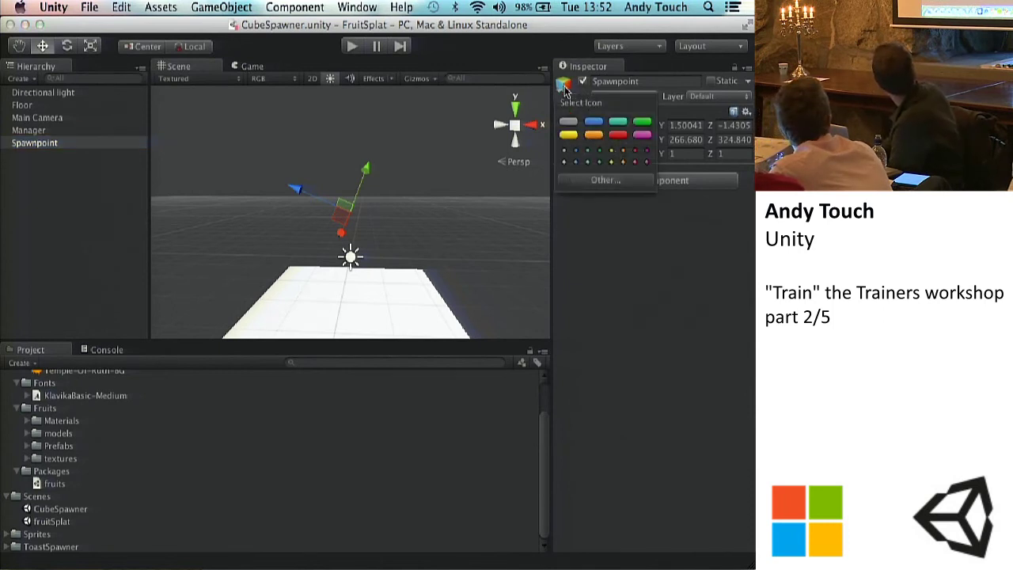
pyautogui.click(593, 125)
pyautogui.click(475, 260)
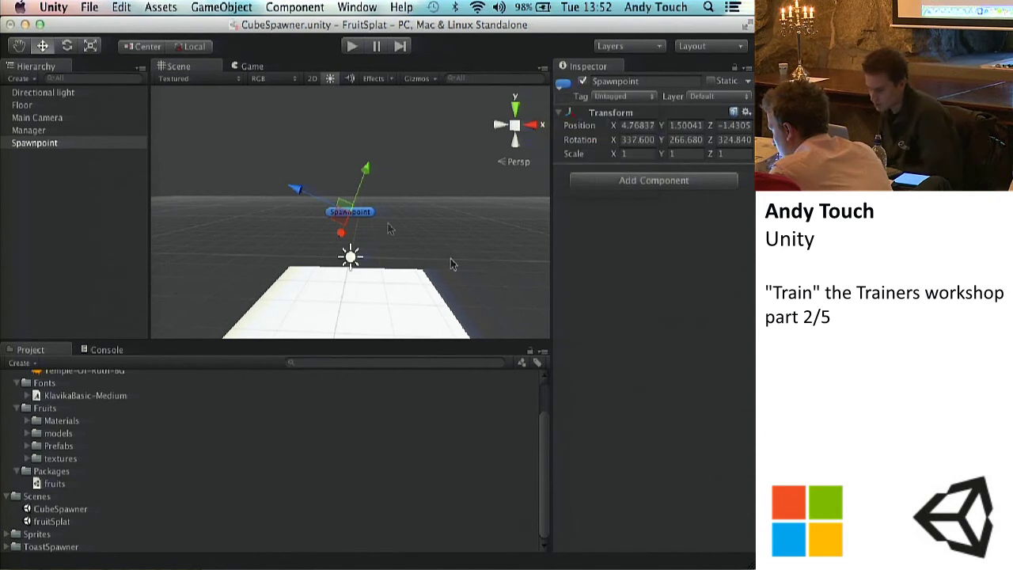
pyautogui.click(227, 244)
pyautogui.keyDown('alt'); pyautogui.moveTo(221, 249); pyautogui.dragTo(333, 206); pyautogui.keyUp('alt')
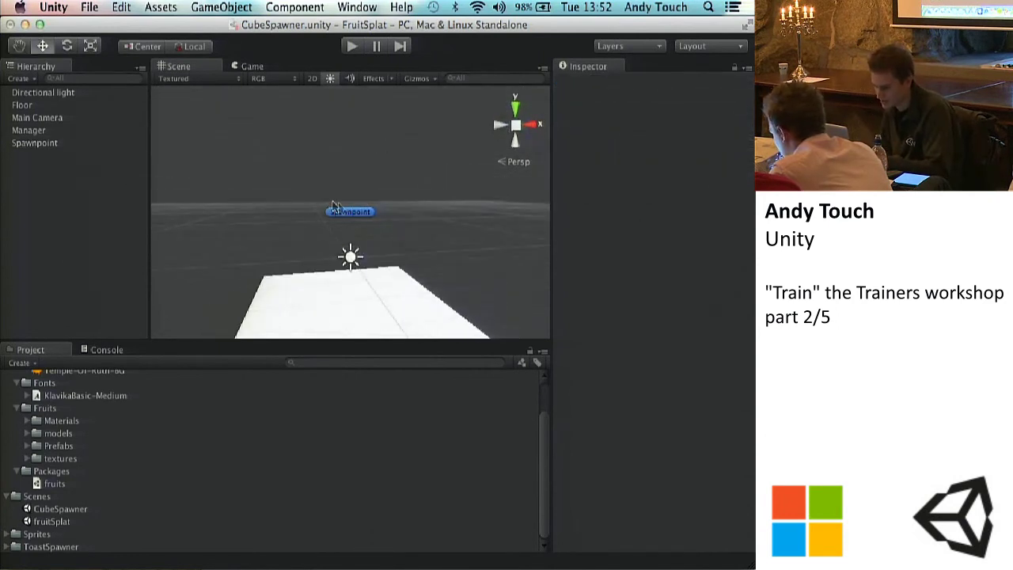
# Swap Spawnpoint's blue label for a diamond icon and view it from a tilted top-down angle.
pyautogui.click(348, 212)
pyautogui.click(561, 84)
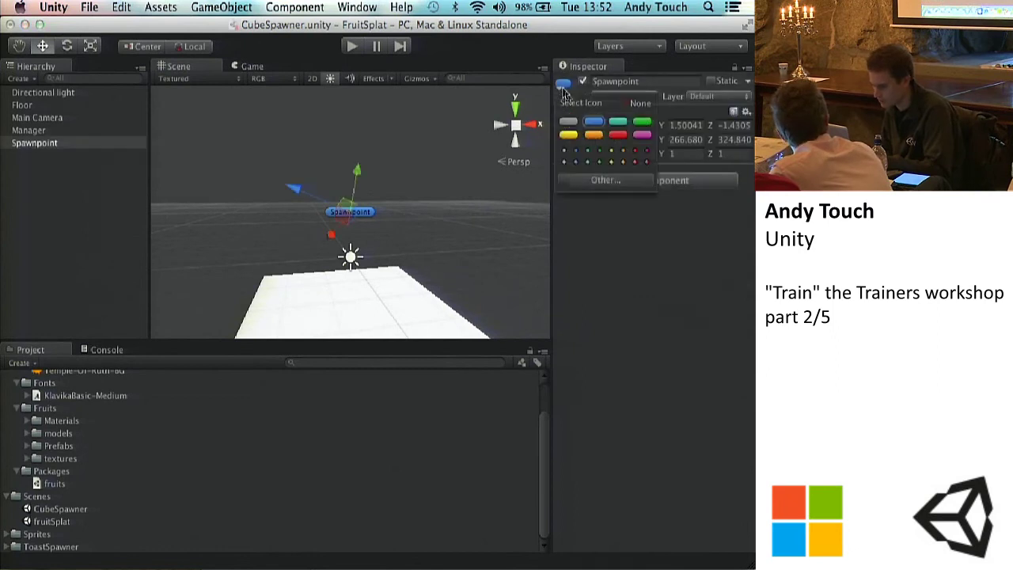
pyautogui.click(587, 162)
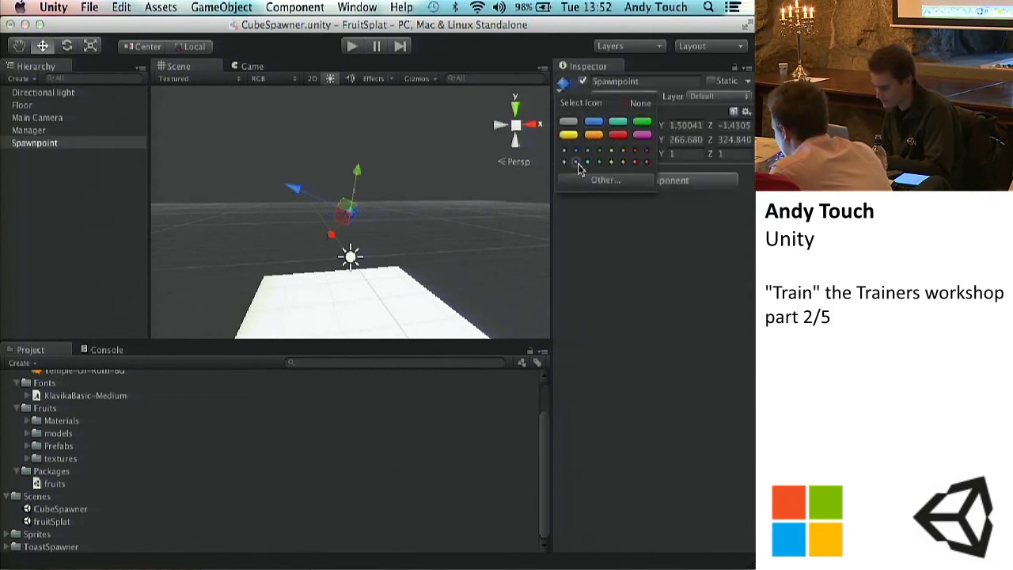
pyautogui.click(441, 261)
pyautogui.scroll(-3, 441, 261)
pyautogui.scroll(8, 442, 261)
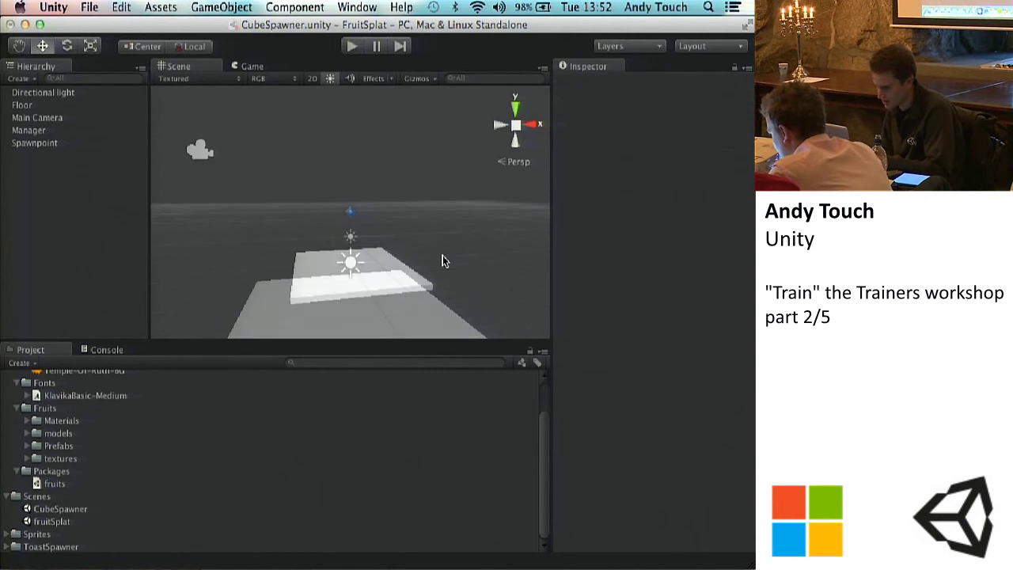
pyautogui.scroll(-5, 442, 261)
pyautogui.keyDown('alt'); pyautogui.moveTo(470, 237); pyautogui.dragTo(343, 305); pyautogui.keyUp('alt')
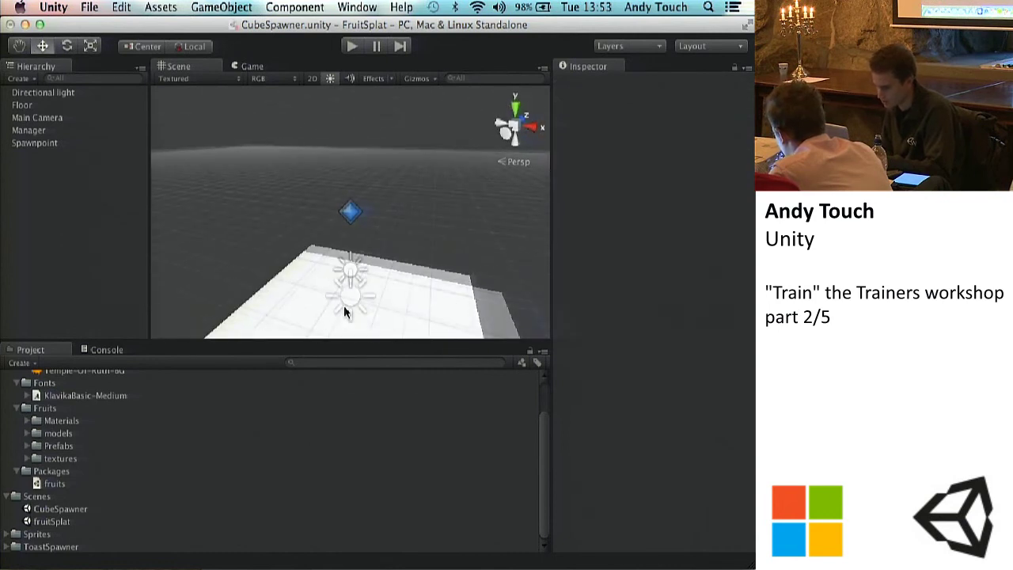
pyautogui.keyDown('alt'); pyautogui.moveTo(398, 248); pyautogui.dragTo(434, 248); pyautogui.keyUp('alt')
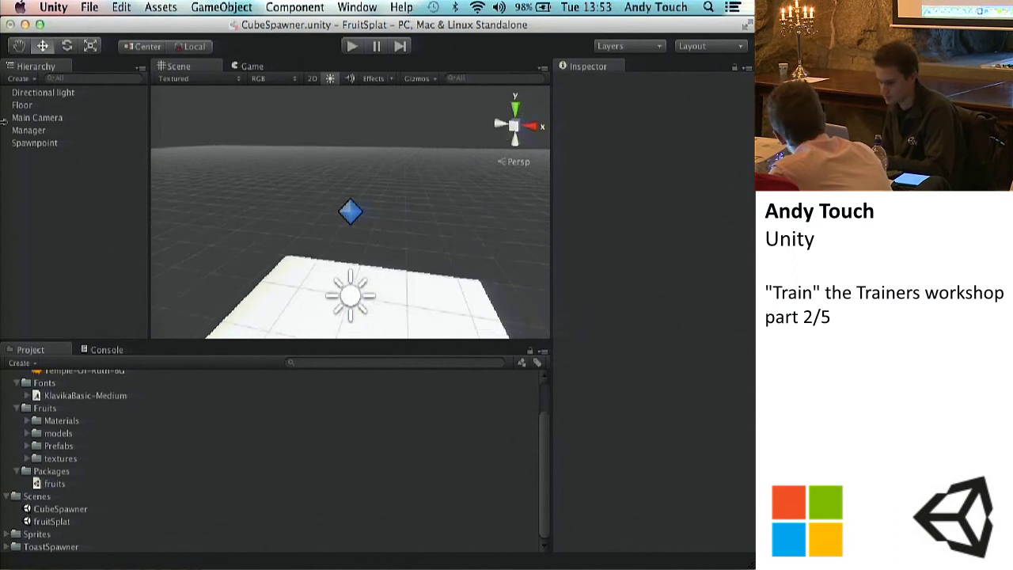
# Set Spawnpoint's custom icon to the Unity logo texture.
pyautogui.click(36, 143)
pyautogui.click(562, 82)
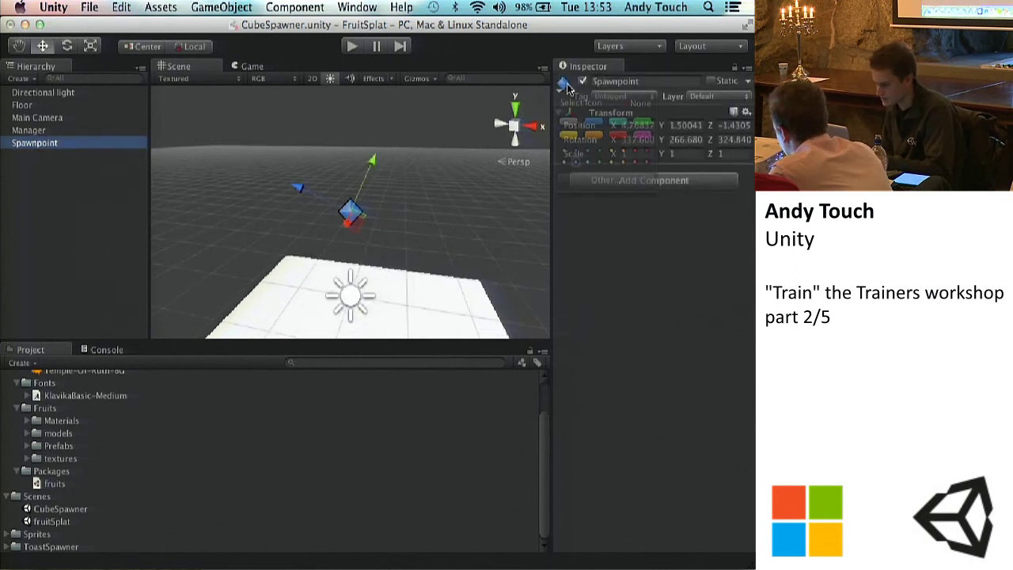
pyautogui.click(605, 181)
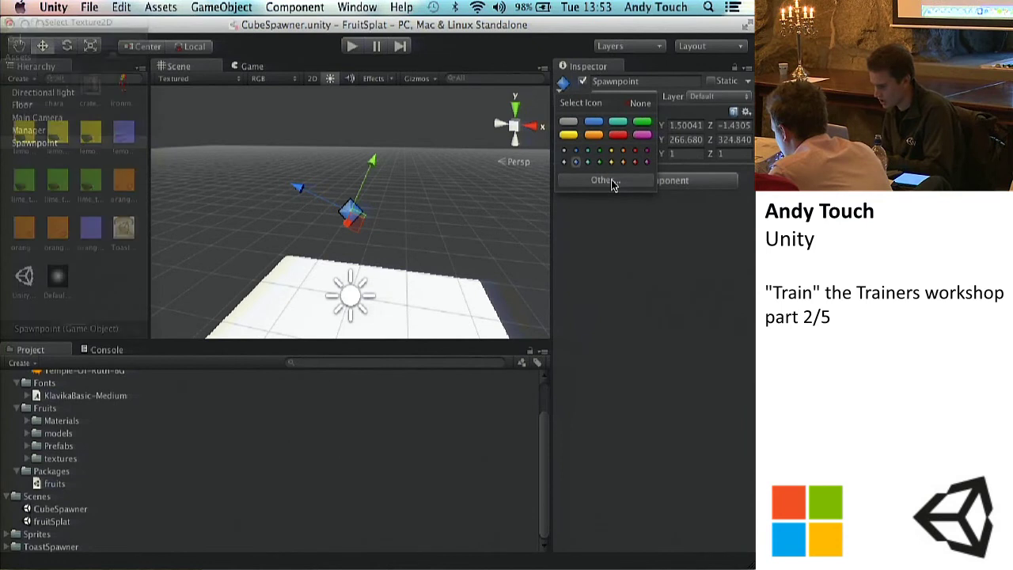
pyautogui.click(22, 278)
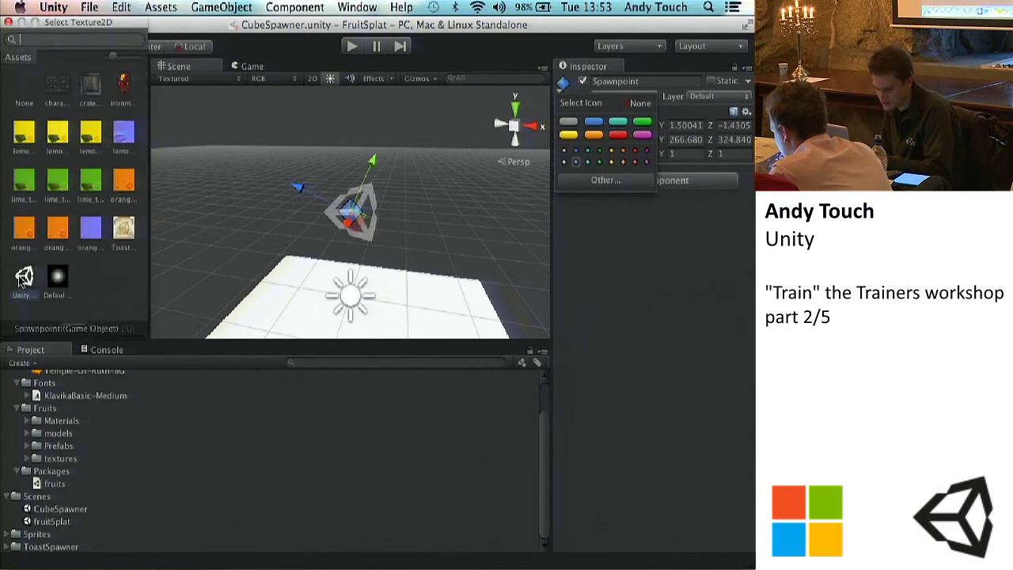
pyautogui.click(8, 22)
pyautogui.keyDown('alt'); pyautogui.moveTo(195, 185); pyautogui.dragTo(415, 207); pyautogui.keyUp('alt')
pyautogui.click(410, 205)
pyautogui.scroll(-5, 404, 242)
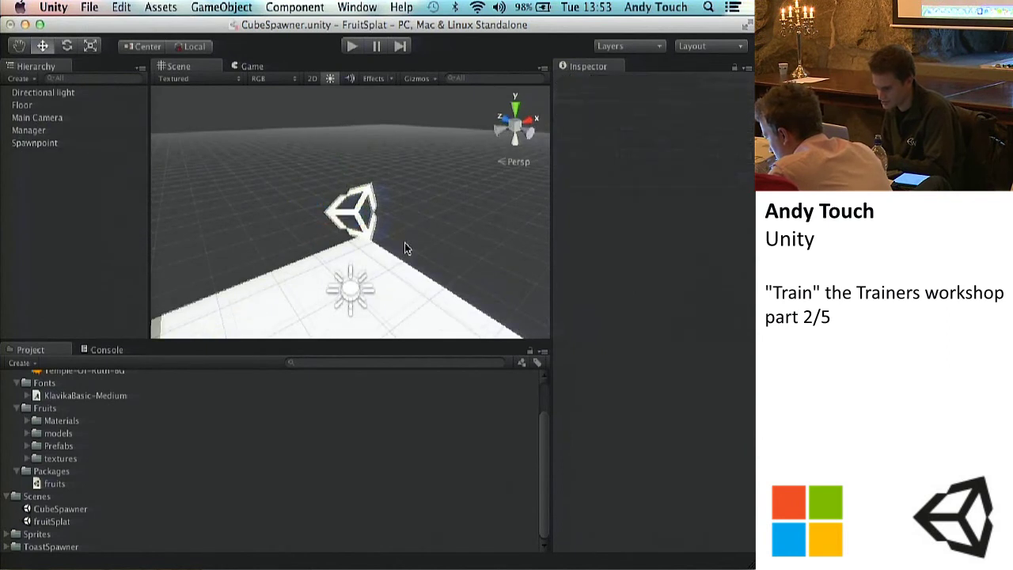
pyautogui.keyDown('alt'); pyautogui.moveTo(404, 242); pyautogui.dragTo(385, 160); pyautogui.keyUp('alt')
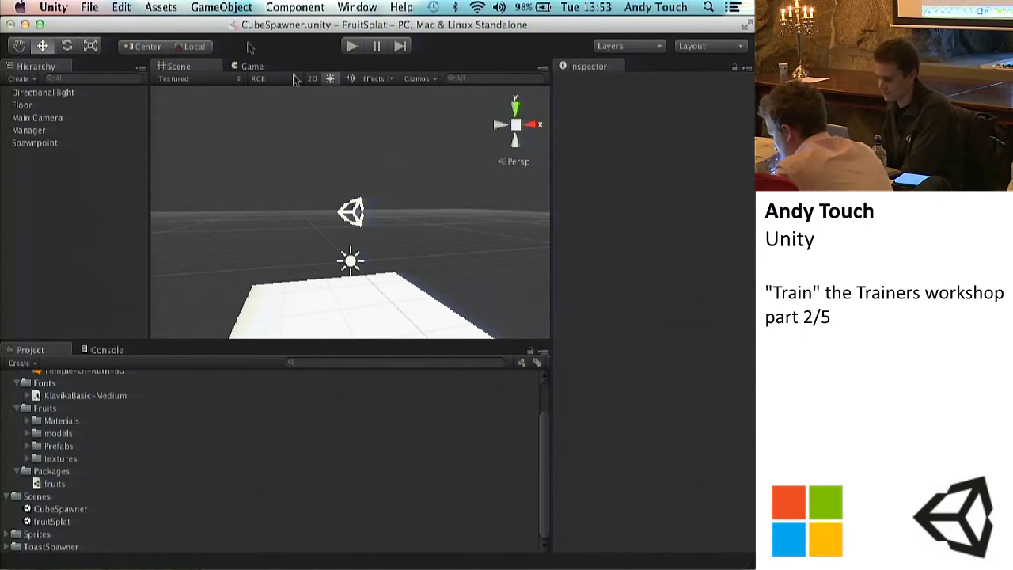
# Check the scene through the Game view, then return to the Scene view.
pyautogui.click(253, 78)
pyautogui.click(252, 77)
pyautogui.click(250, 66)
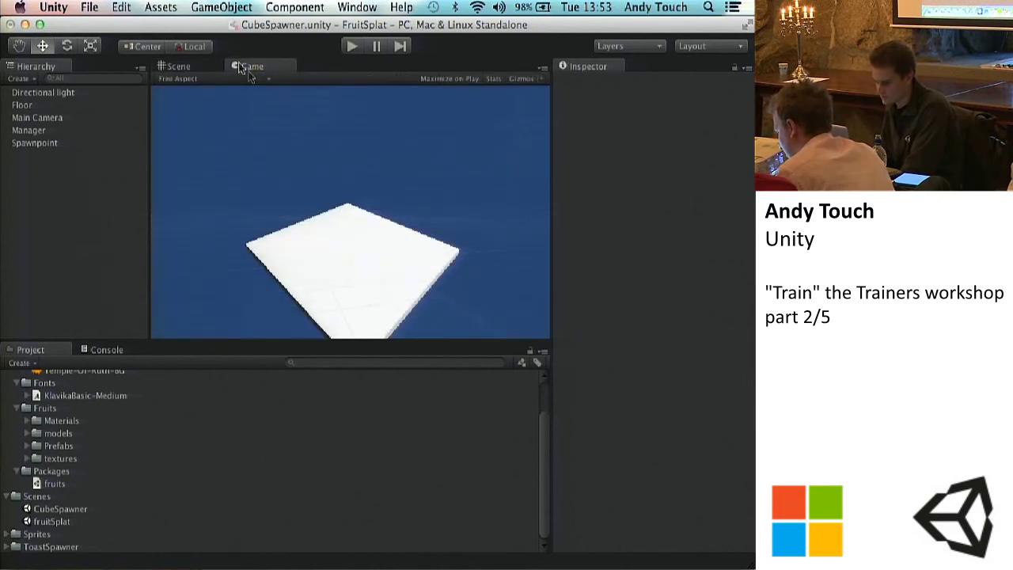
pyautogui.click(178, 66)
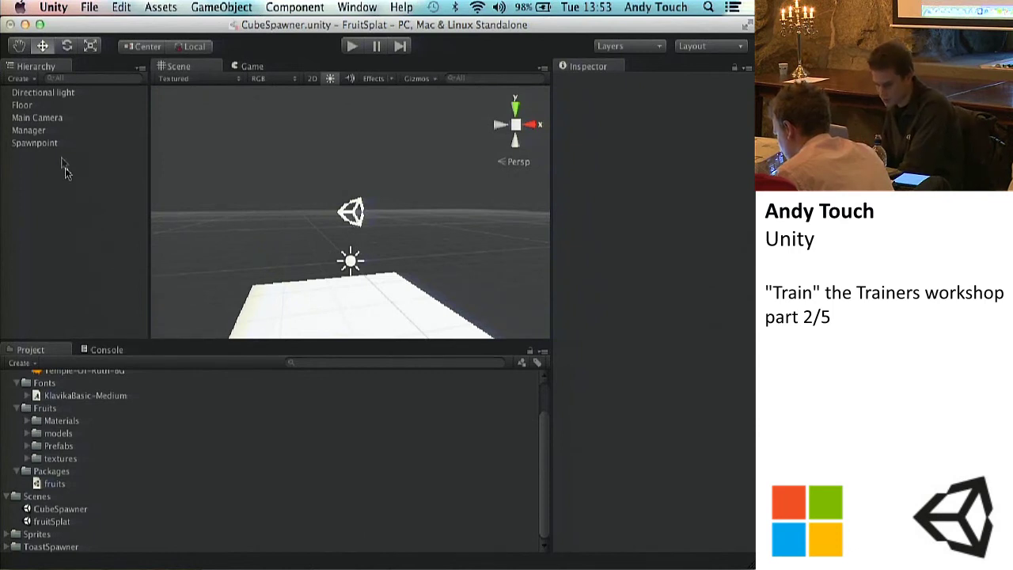
# Open the fruitSplat scene, saving CubeSpawner, and frame the spawnpoints nested under Main Camera.
pyautogui.doubleClick(54, 521)
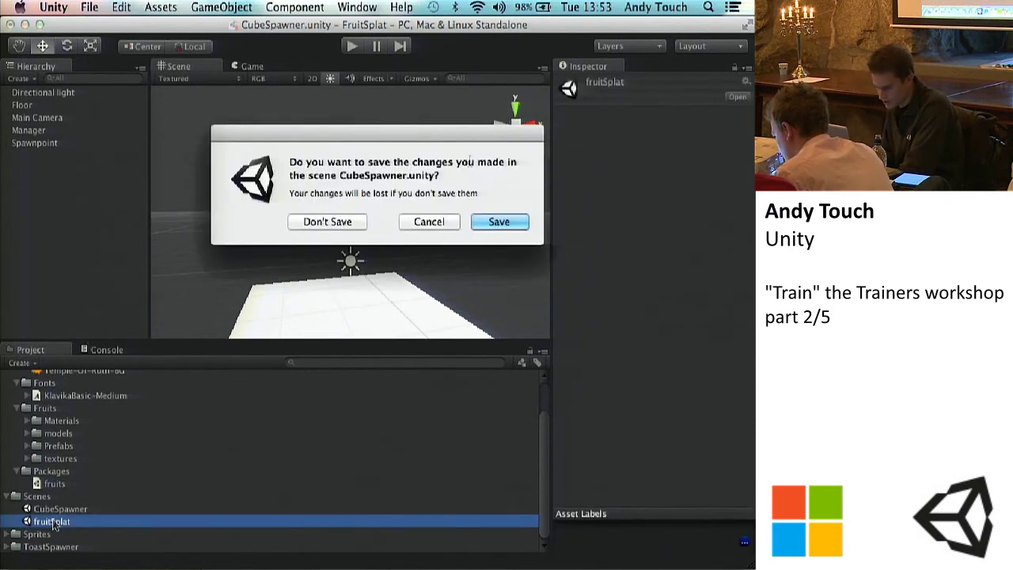
pyautogui.click(500, 223)
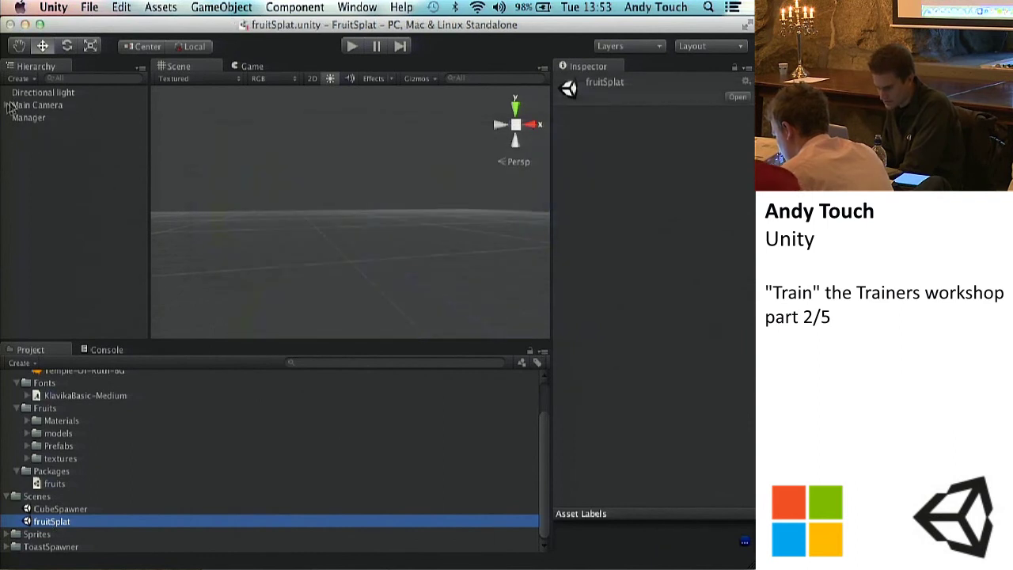
pyautogui.click(7, 106)
pyautogui.click(40, 117)
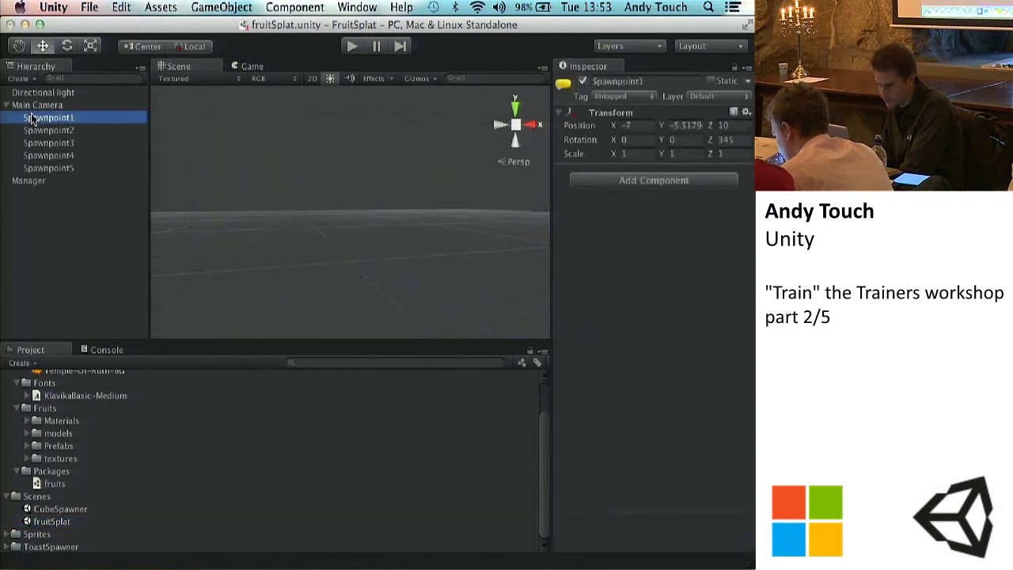
pyautogui.doubleClick(33, 157)
# Inspect the five spawnpoints, selecting them together and singly while orbiting around them.
pyautogui.click(355, 243)
pyautogui.keyDown('alt'); pyautogui.moveTo(403, 230); pyautogui.dragTo(380, 321); pyautogui.keyUp('alt')
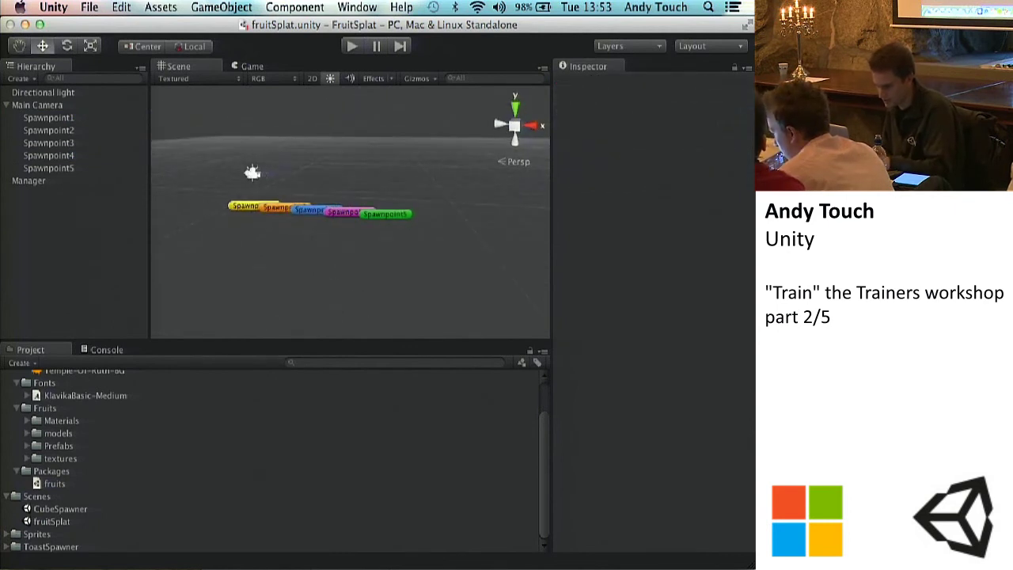
pyautogui.click(48, 118)
pyautogui.keyDown('shift'); pyautogui.click(50, 167); pyautogui.keyUp('shift')
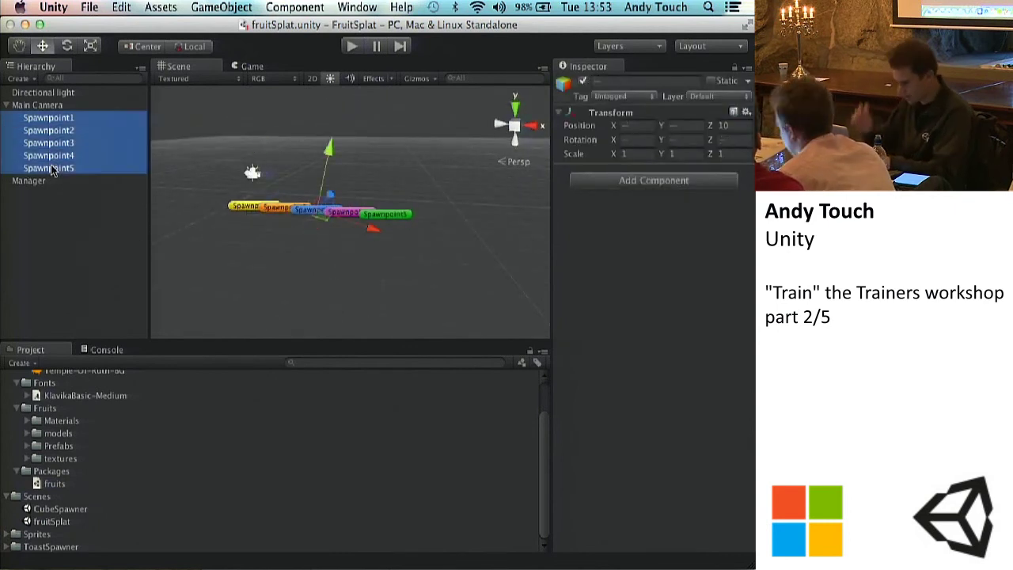
pyautogui.click(50, 168)
pyautogui.click(323, 301)
pyautogui.keyDown('alt'); pyautogui.moveTo(312, 291); pyautogui.dragTo(300, 280); pyautogui.keyUp('alt')
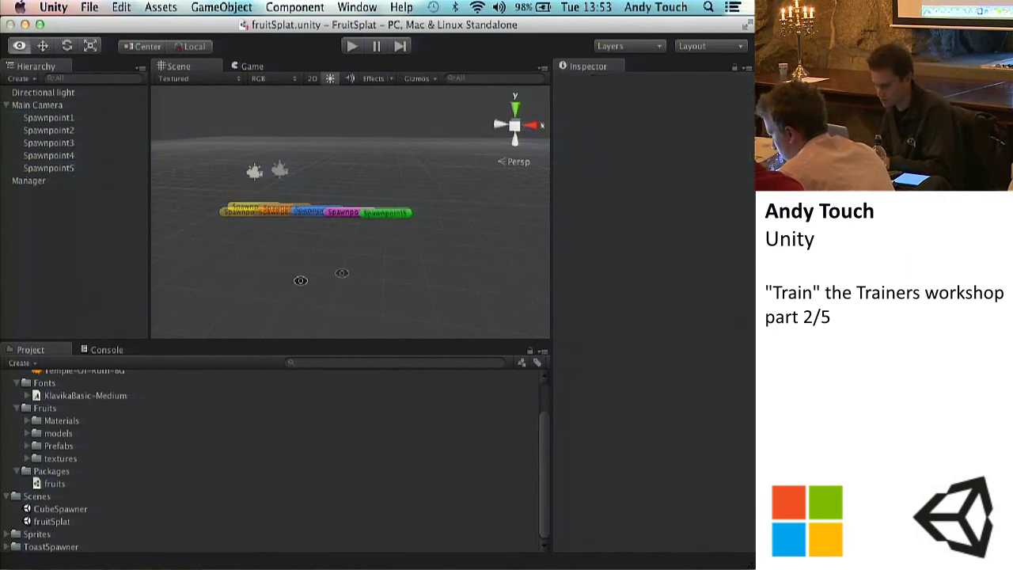
pyautogui.click(51, 118)
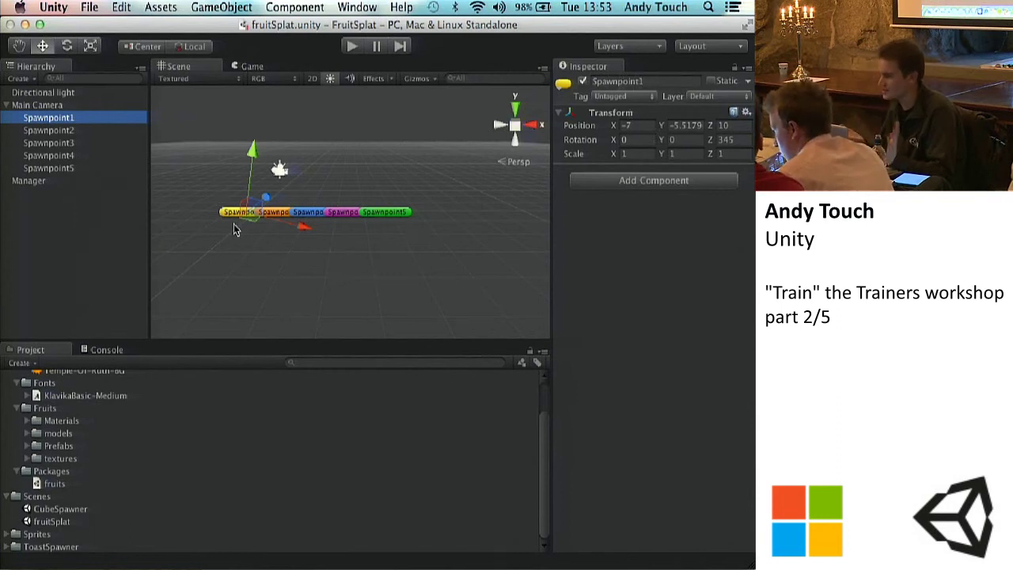
pyautogui.click(276, 251)
pyautogui.keyDown('alt'); pyautogui.moveTo(277, 251); pyautogui.dragTo(332, 127); pyautogui.keyUp('alt')
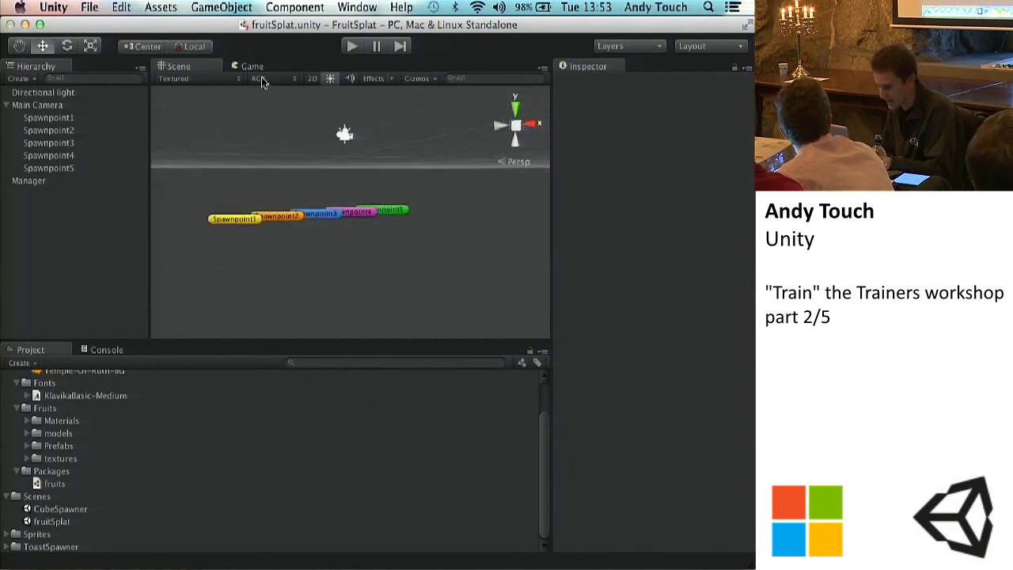
# Orbit until all five spawnpoints line up in a row, then select Manager.
pyautogui.click(38, 104)
pyautogui.keyDown('alt'); pyautogui.moveTo(377, 231); pyautogui.dragTo(462, 237); pyautogui.keyUp('alt')
pyautogui.keyDown('alt'); pyautogui.moveTo(351, 266); pyautogui.dragTo(409, 234); pyautogui.keyUp('alt')
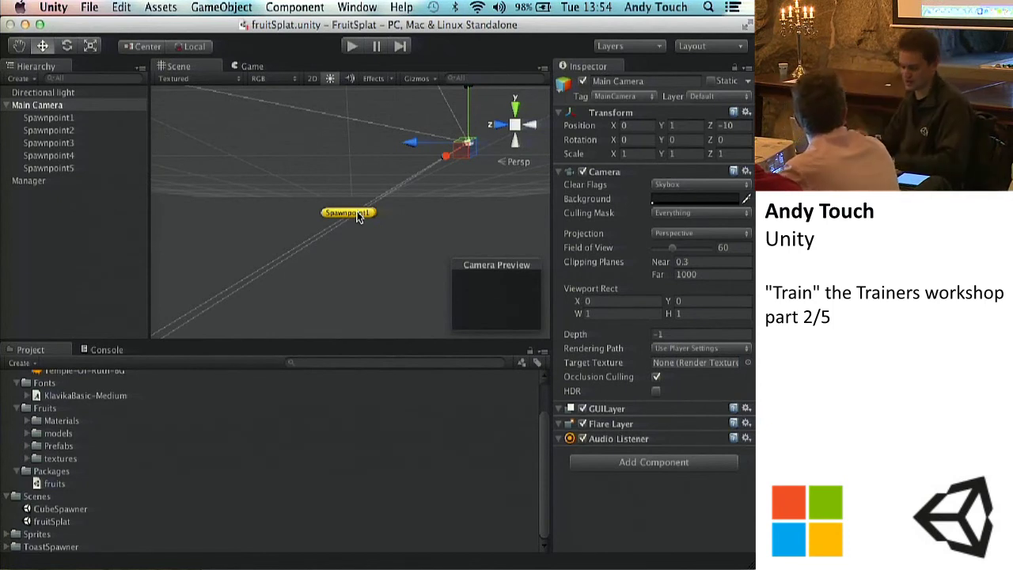
pyautogui.keyDown('alt'); pyautogui.moveTo(414, 251); pyautogui.dragTo(130, 272); pyautogui.keyUp('alt')
pyautogui.click(492, 225)
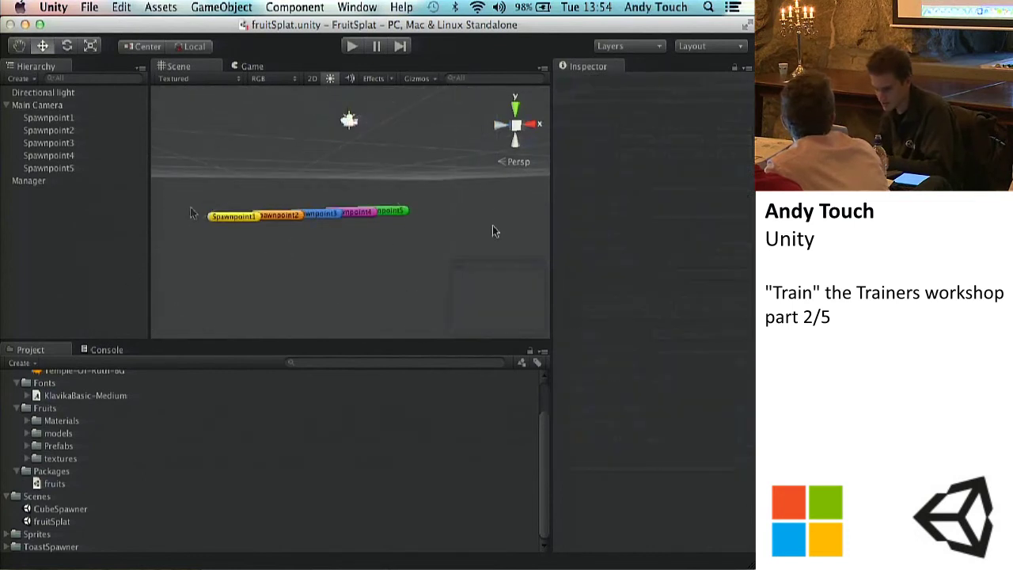
pyautogui.click(37, 184)
pyautogui.scroll(3, 68, 417)
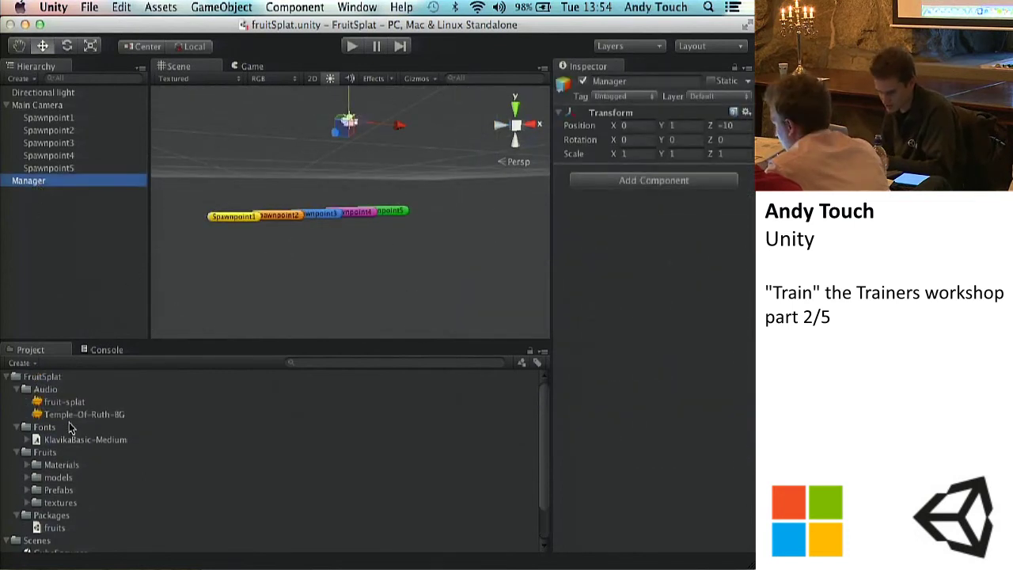
# Create a new project folder named Scripts.
pyautogui.click(6, 376)
pyautogui.click(7, 389)
pyautogui.click(6, 377)
pyautogui.click(19, 363)
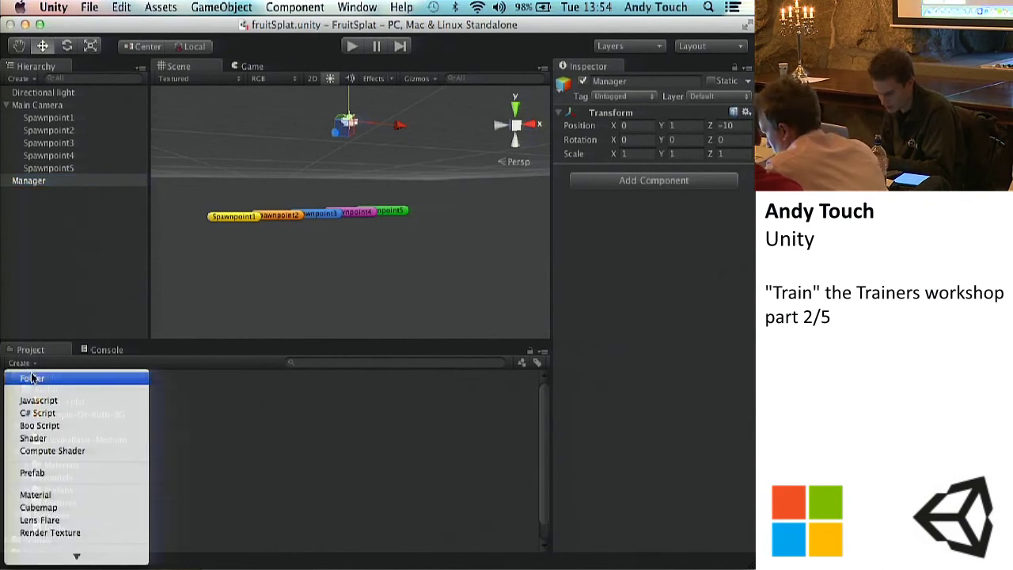
pyautogui.click(32, 378)
pyautogui.write('Scripts')
pyautogui.press('Return')
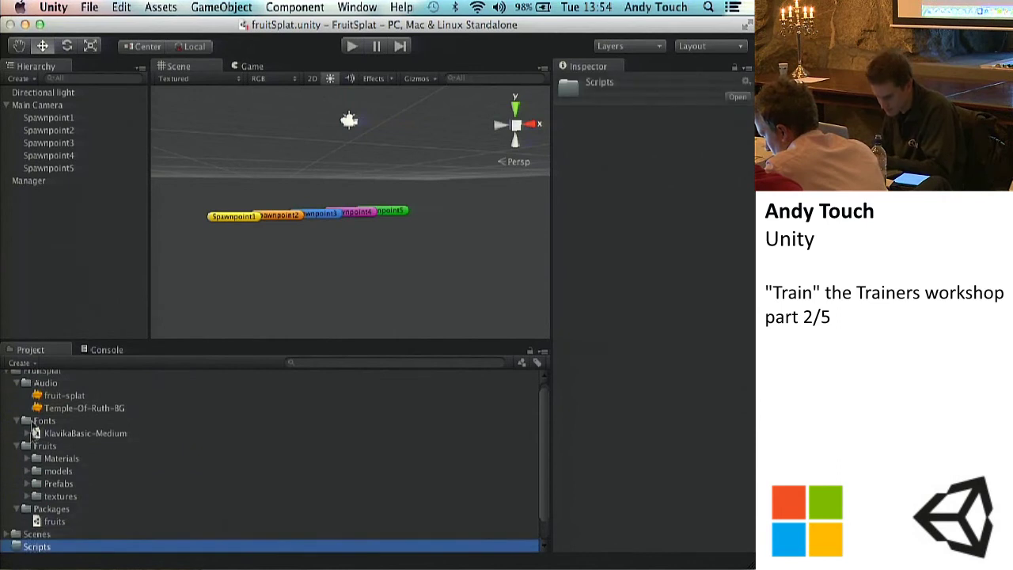
# Collapse the Audio, Fonts, Fruits and Packages folders and move Scripts into FruitSplat.
pyautogui.click(16, 383)
pyautogui.click(17, 396)
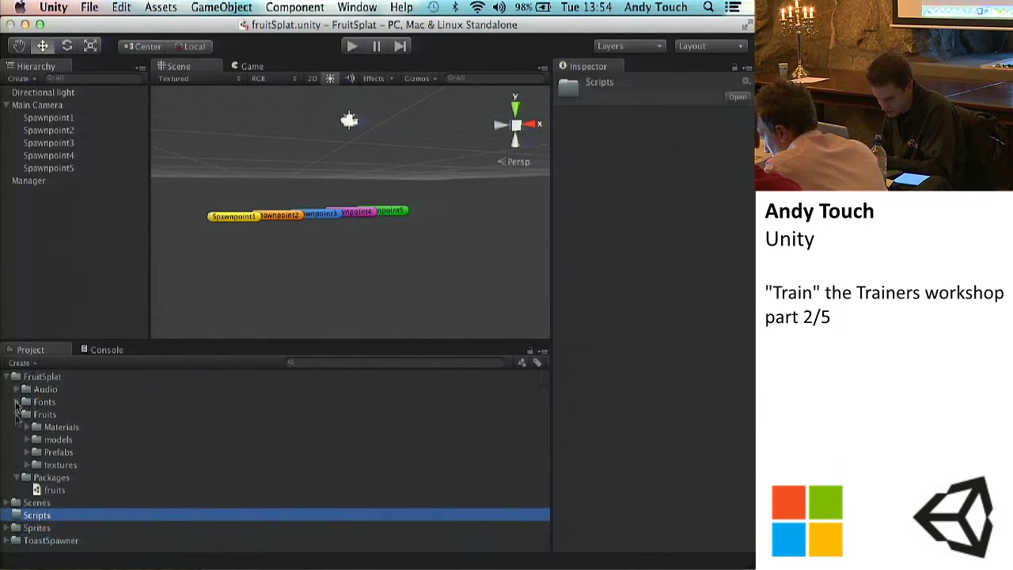
pyautogui.click(17, 414)
pyautogui.click(17, 427)
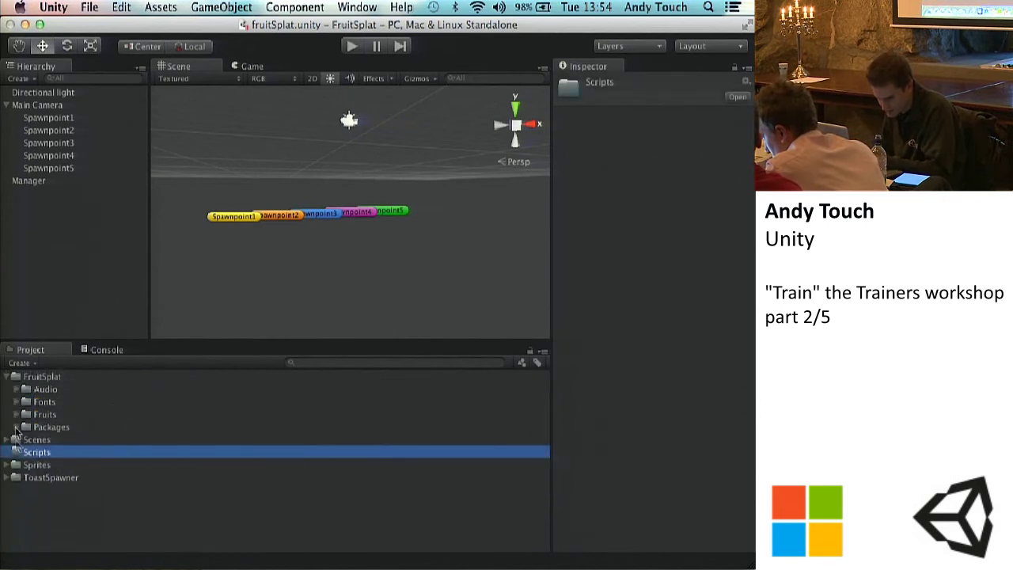
pyautogui.moveTo(23, 452); pyautogui.dragTo(23, 378)
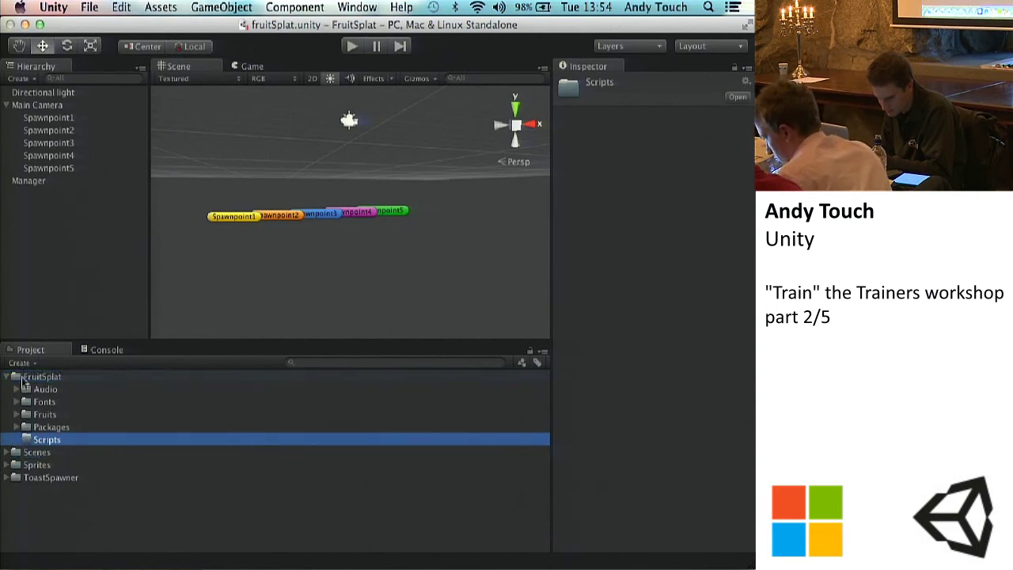
# Create a C# script in Scripts named FruitSpawnerManager.
pyautogui.click(26, 364)
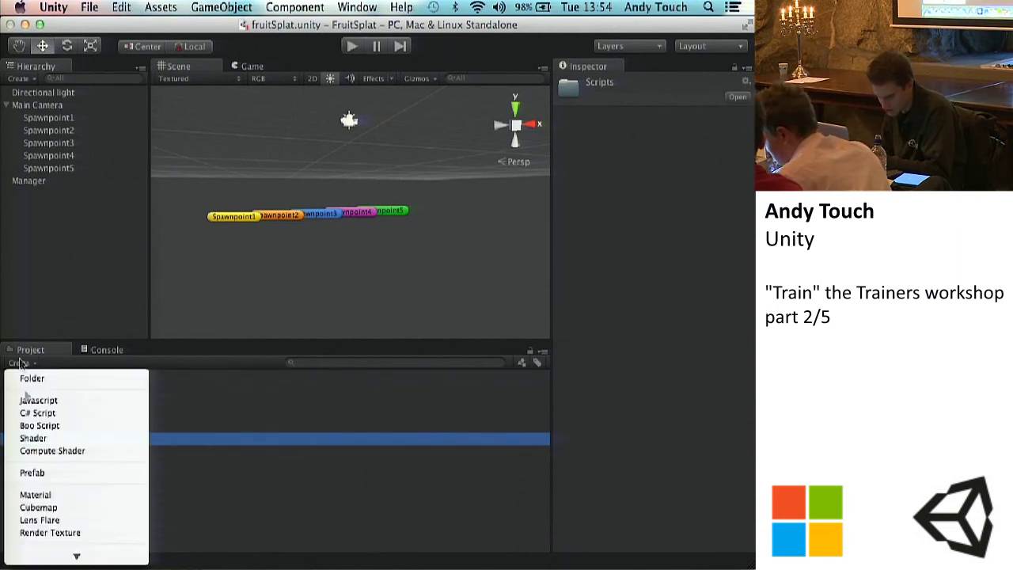
pyautogui.click(26, 414)
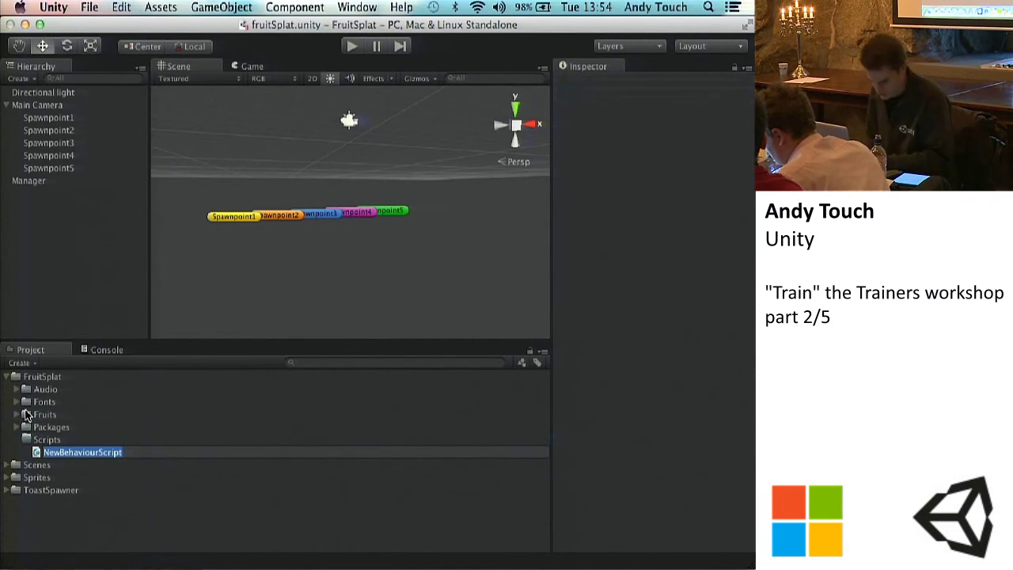
pyautogui.write('FruitSpawner')
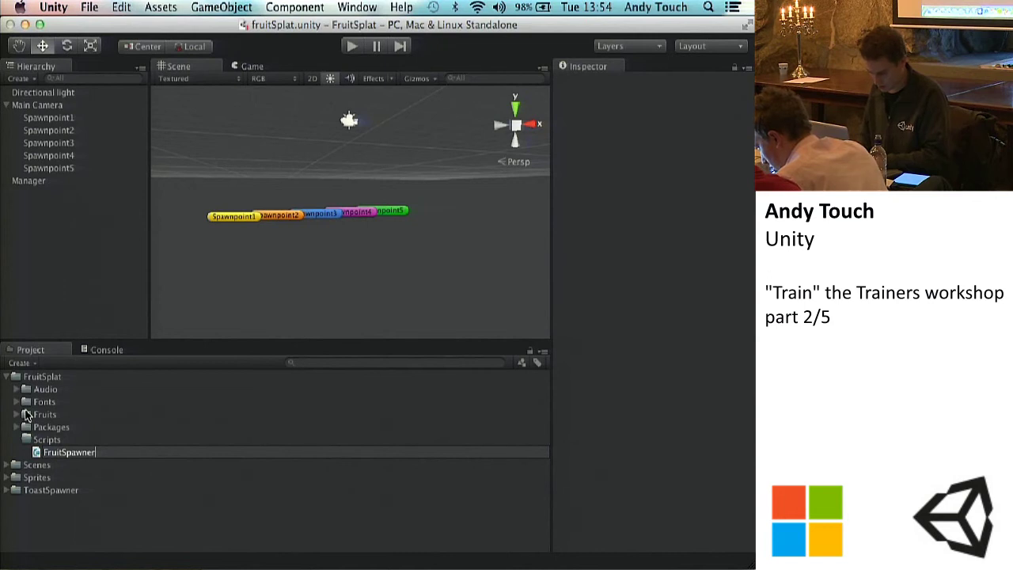
pyautogui.write('Manager')
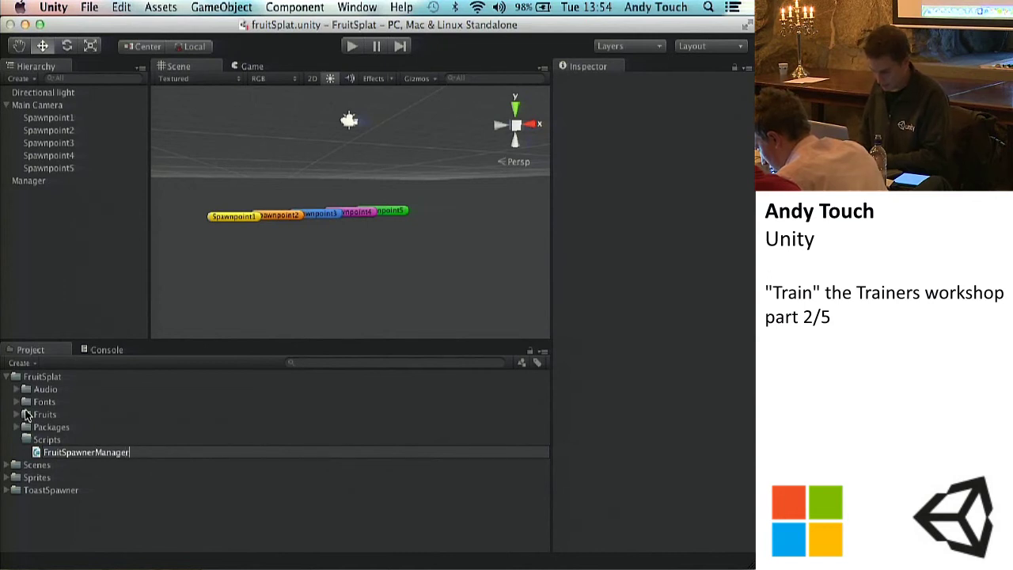
pyautogui.press('Return')
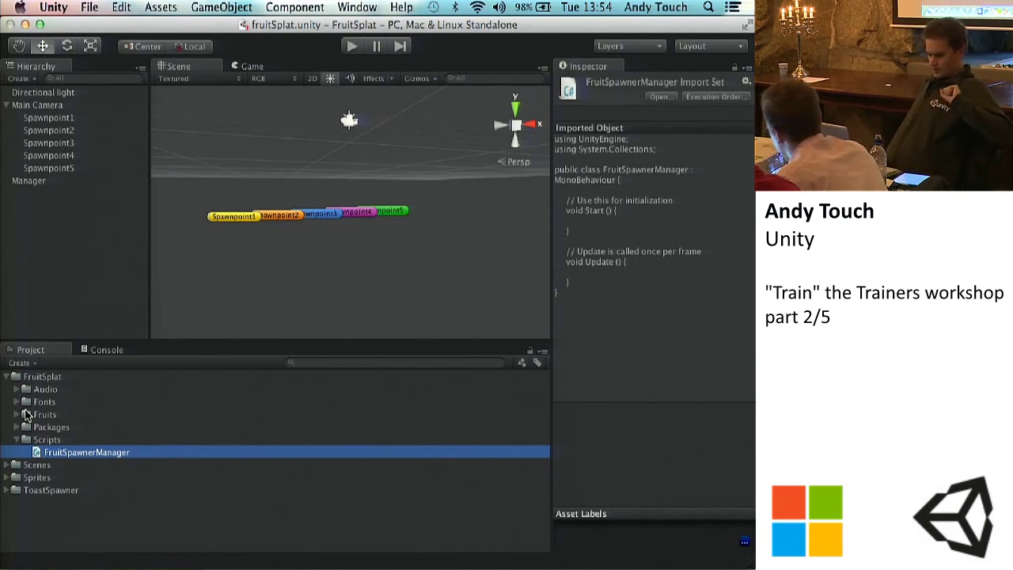
# Open FruitSpawnerManager in Sublime Text in its own full-screen window.
pyautogui.doubleClick(87, 453)
pyautogui.moveTo(67, 48); pyautogui.dragTo(409, 158)
pyautogui.click(10, 25)
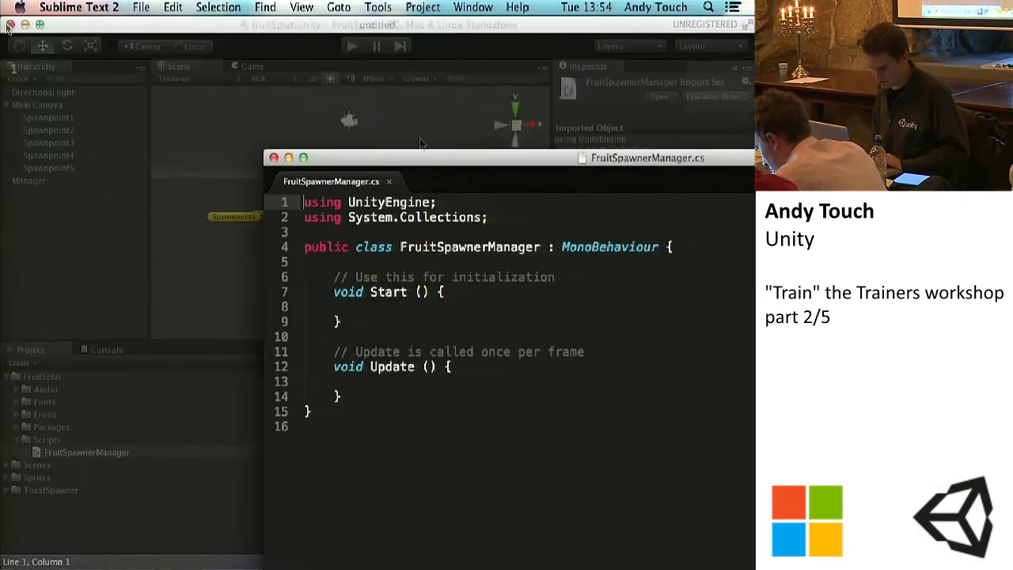
pyautogui.moveTo(471, 162); pyautogui.dragTo(315, 103)
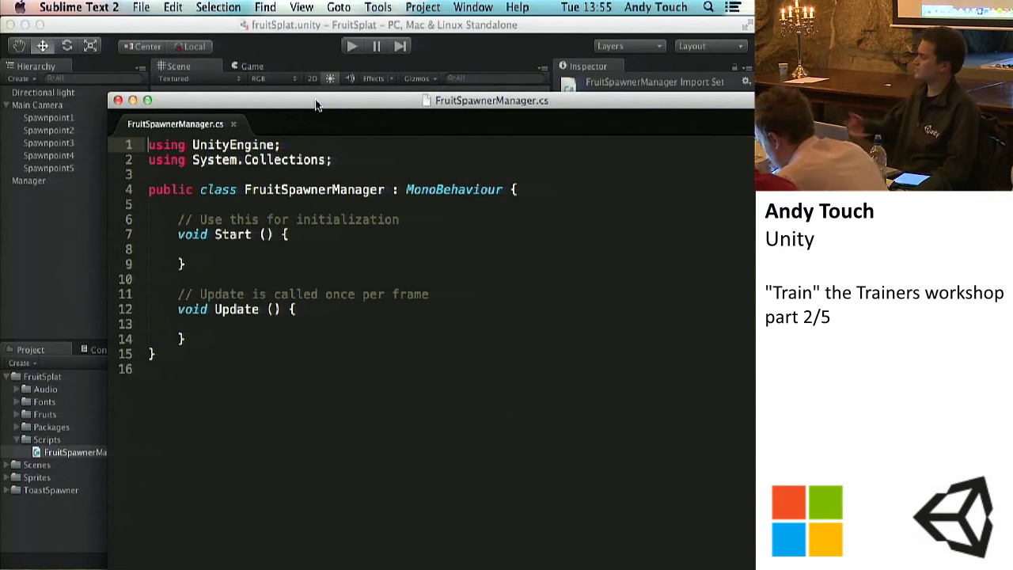
pyautogui.doubleClick(315, 104)
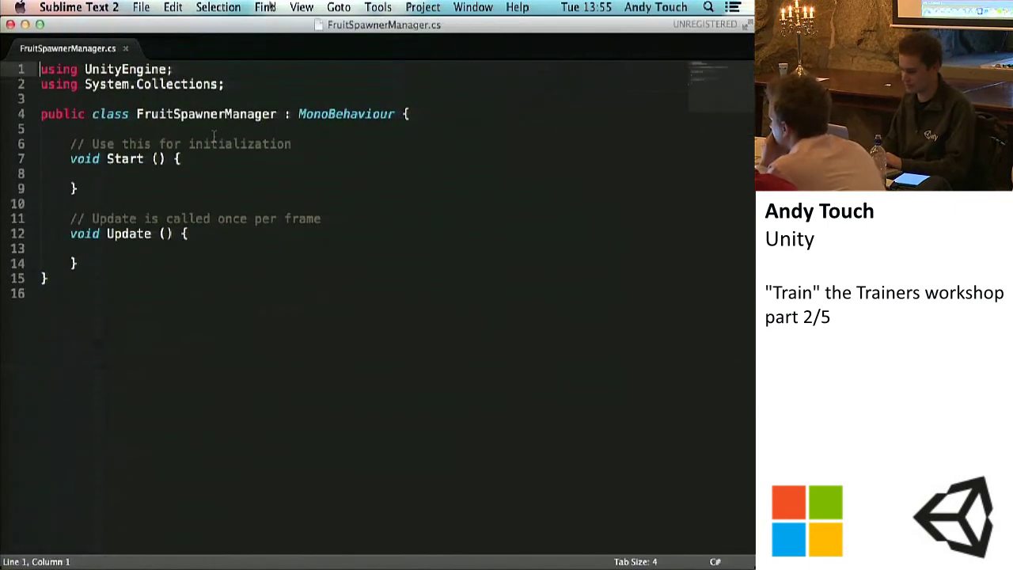
# Add blank lines inside the class, save, and begin a declaration with 'public' on line 6.
pyautogui.click(89, 261)
pyautogui.click(108, 131)
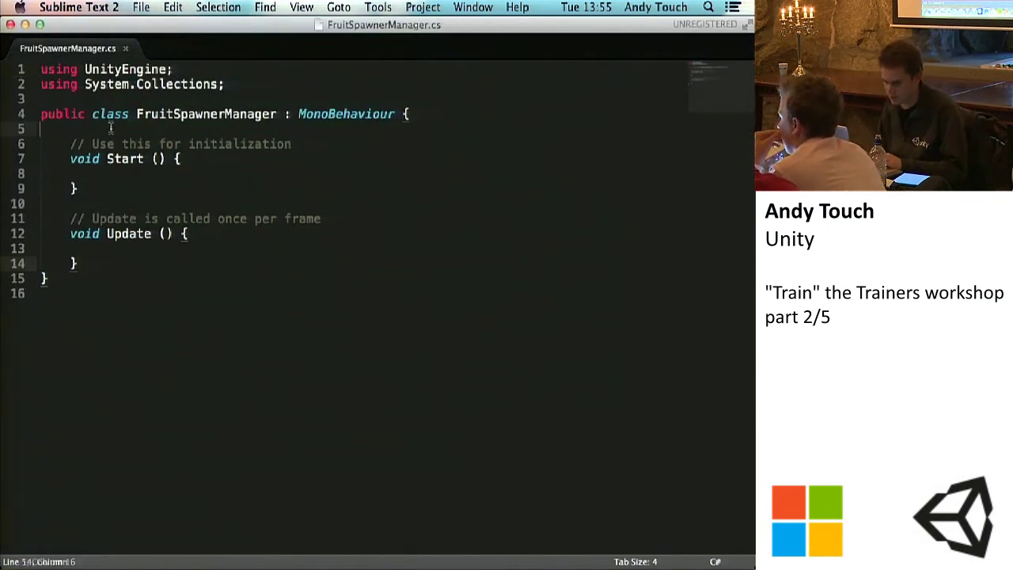
pyautogui.press('Return')
pyautogui.press('Return')
pyautogui.press('Return')
pyautogui.click(70, 143)
pyautogui.press('super+s')
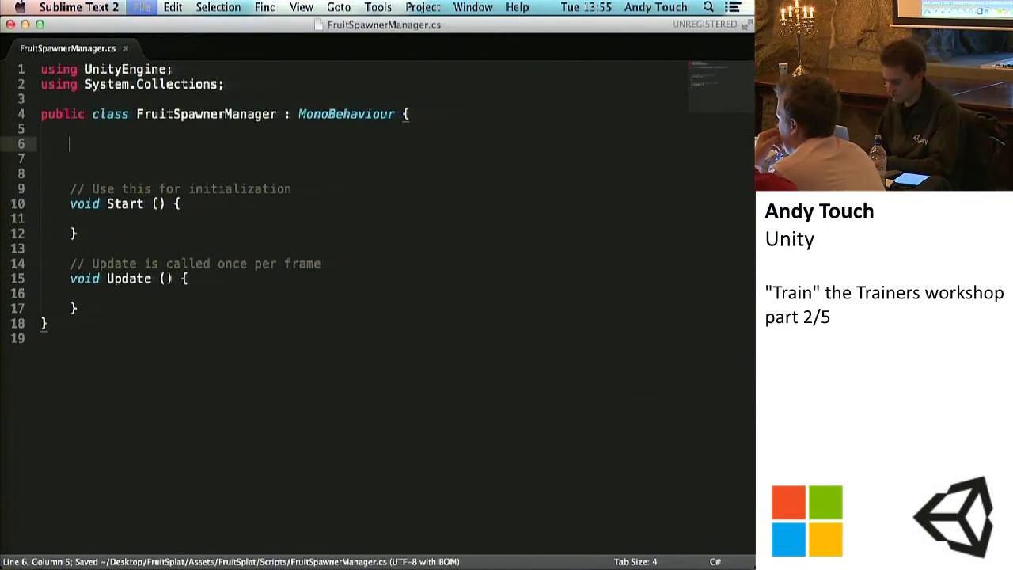
pyautogui.write('public')
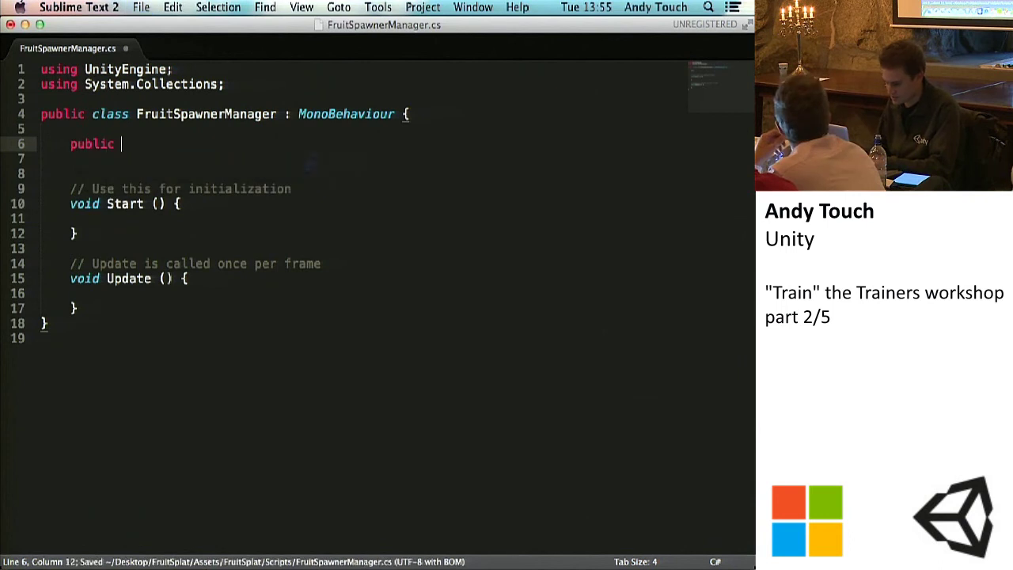
pyautogui.click(509, 563)
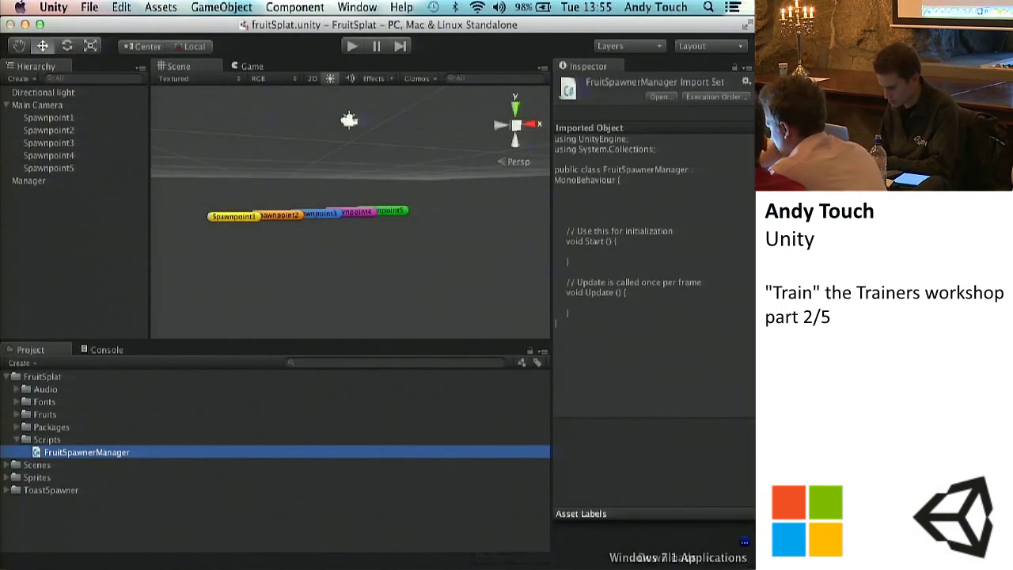
pyautogui.click(613, 563)
# Declare 'public GameObject[] fruitsArray;' and 'public Transform[] spawnpointArray;', saving the script.
pyautogui.write('G')
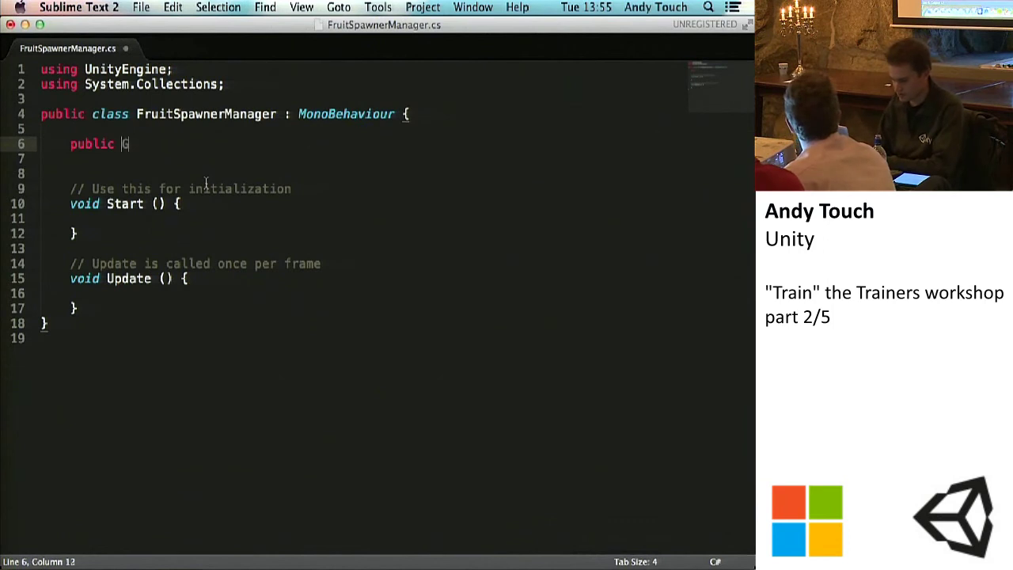
pyautogui.write('ameObject[] fru')
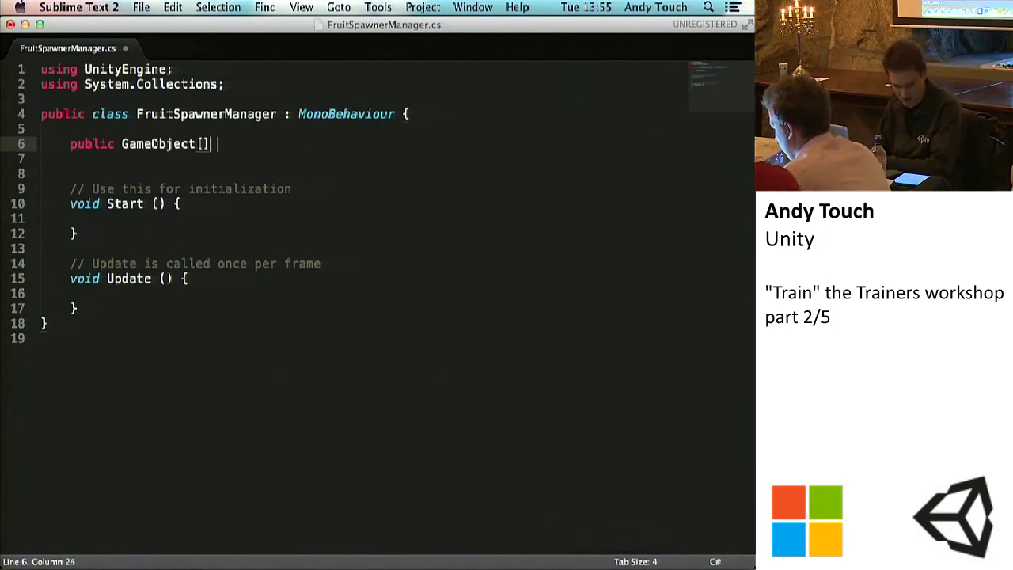
pyautogui.write('itsArray;')
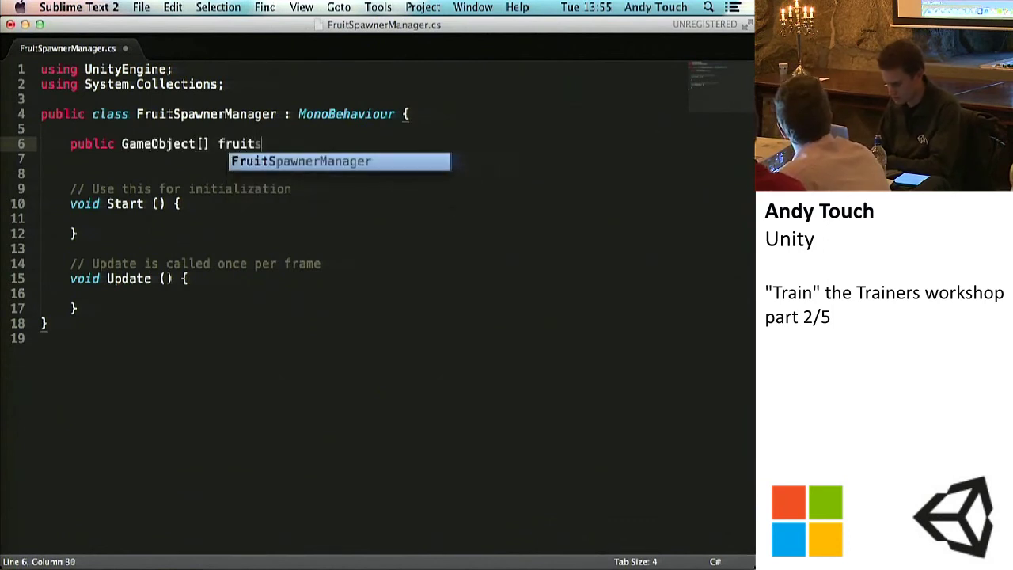
pyautogui.press('super+s')
pyautogui.press('Return')
pyautogui.press('Return')
pyautogui.write('p')
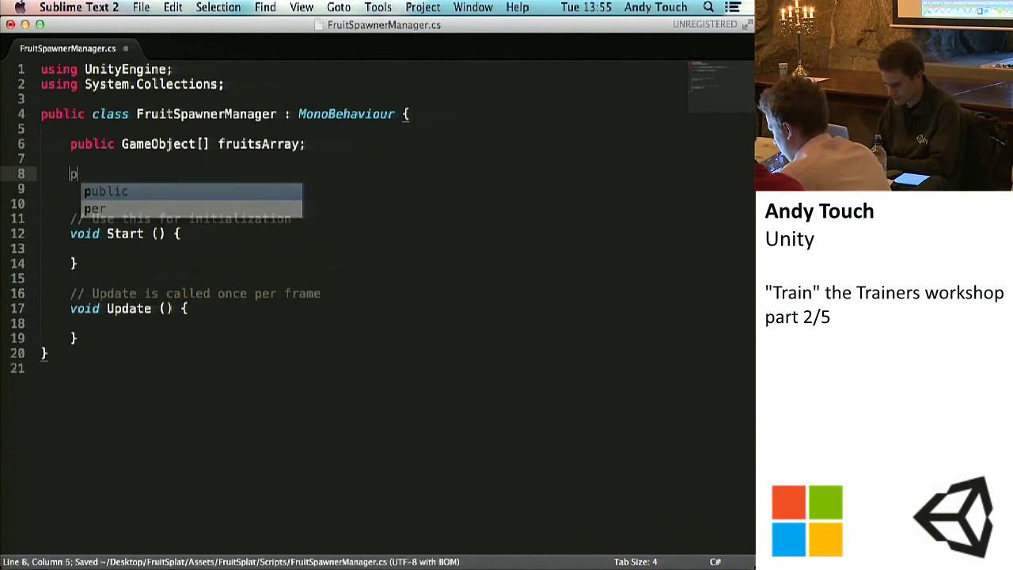
pyautogui.write('ublic Transform[]')
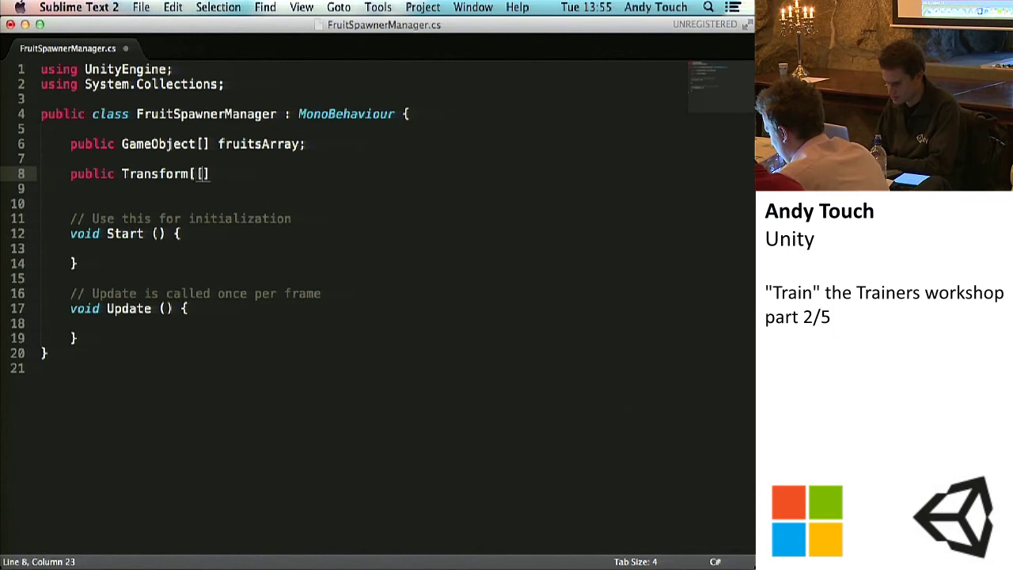
pyautogui.click(41, 188)
pyautogui.click(203, 174)
pyautogui.write('f')
pyautogui.press('BackSpace')
pyautogui.write('spawnpointArray;')
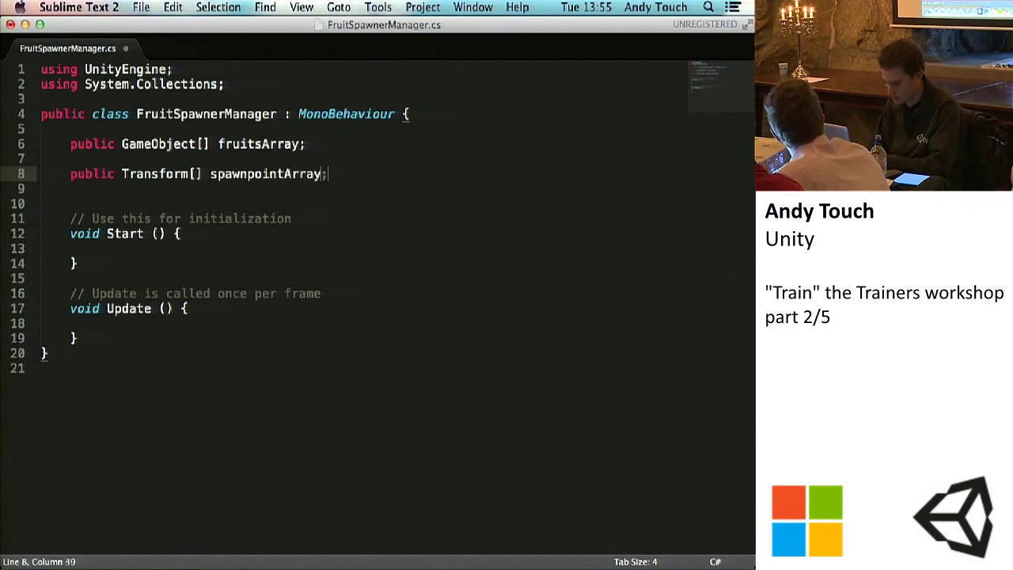
pyautogui.press('super+s')
# Add 'public float spawnDelay;' below spawnpointArray and save.
pyautogui.press('Return')
pyautogui.press('Return')
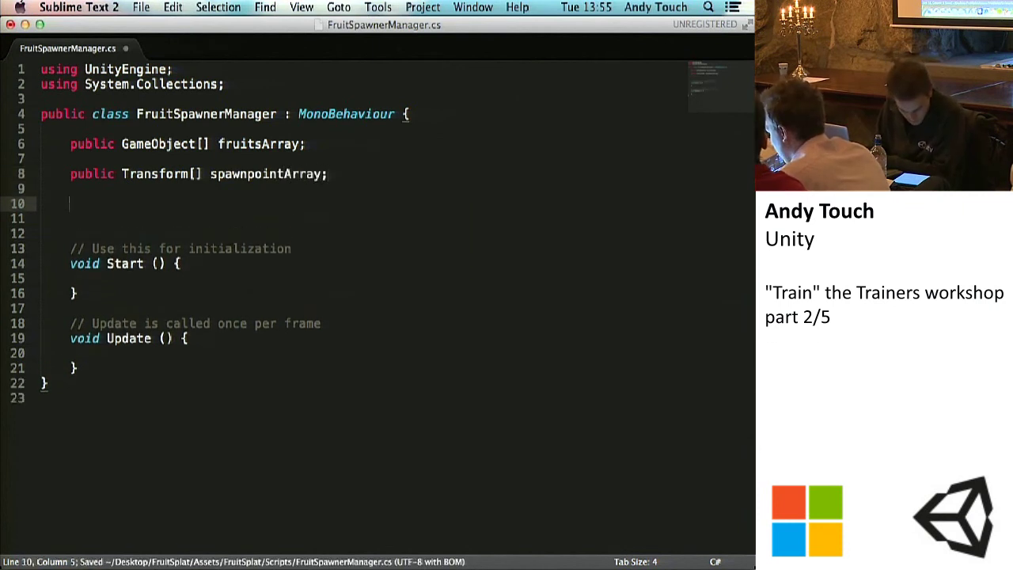
pyautogui.write('public float')
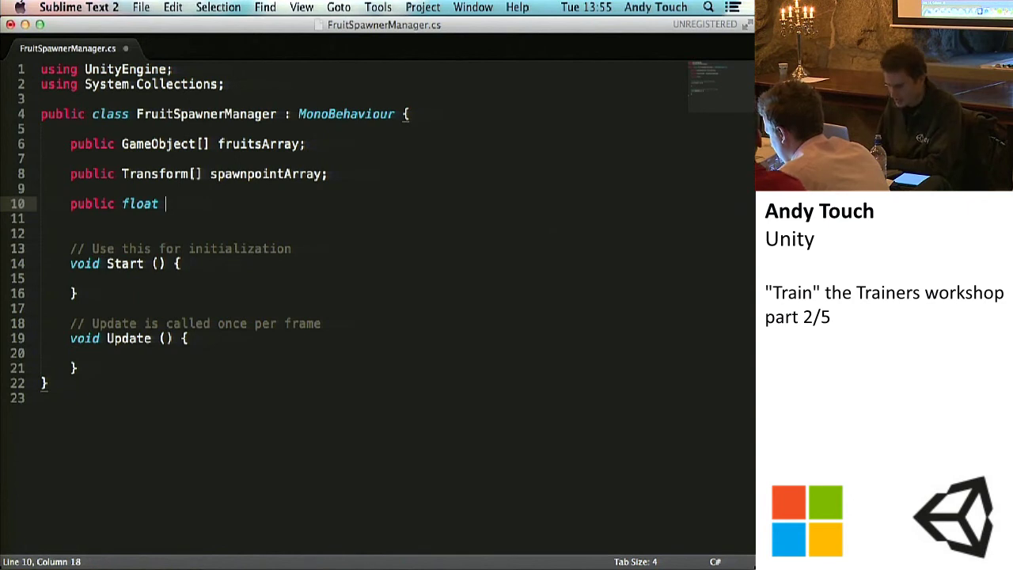
pyautogui.write(' spawn')
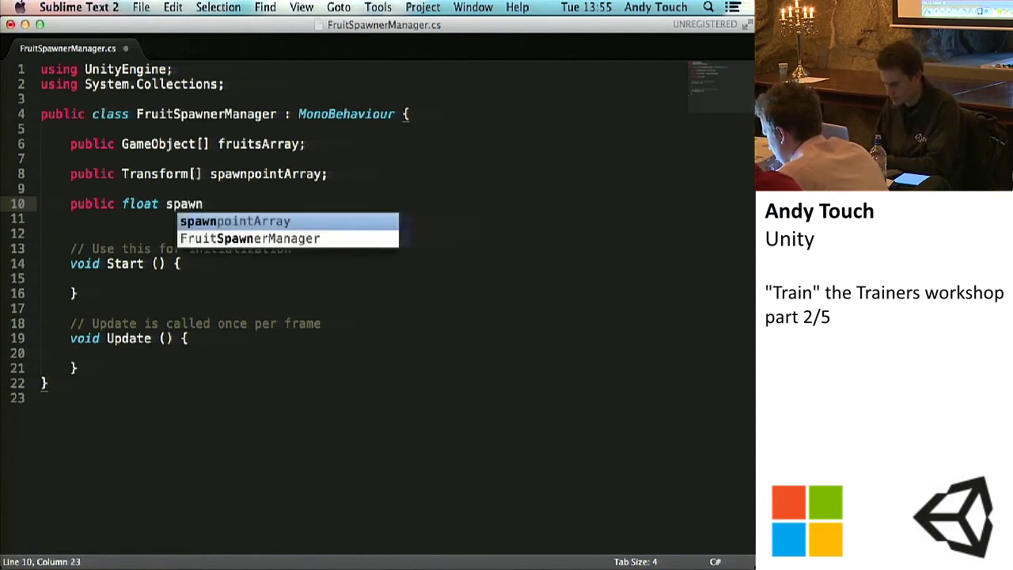
pyautogui.write('Delay;')
pyautogui.press('super+s')
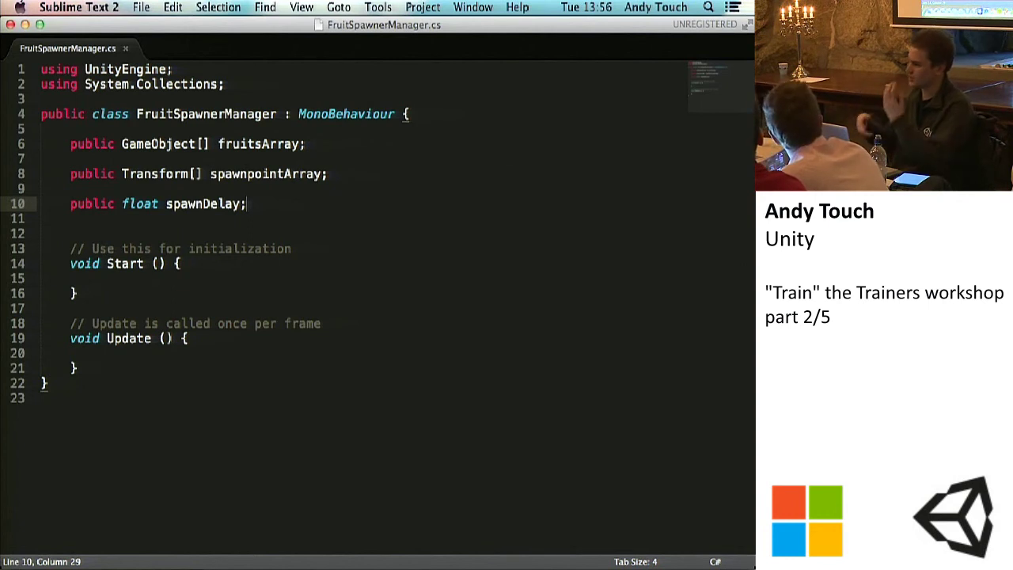
# Start a line below spawnDelay, then remove it and the extra blank lines and save.
pyautogui.click(250, 223)
pyautogui.press('Return')
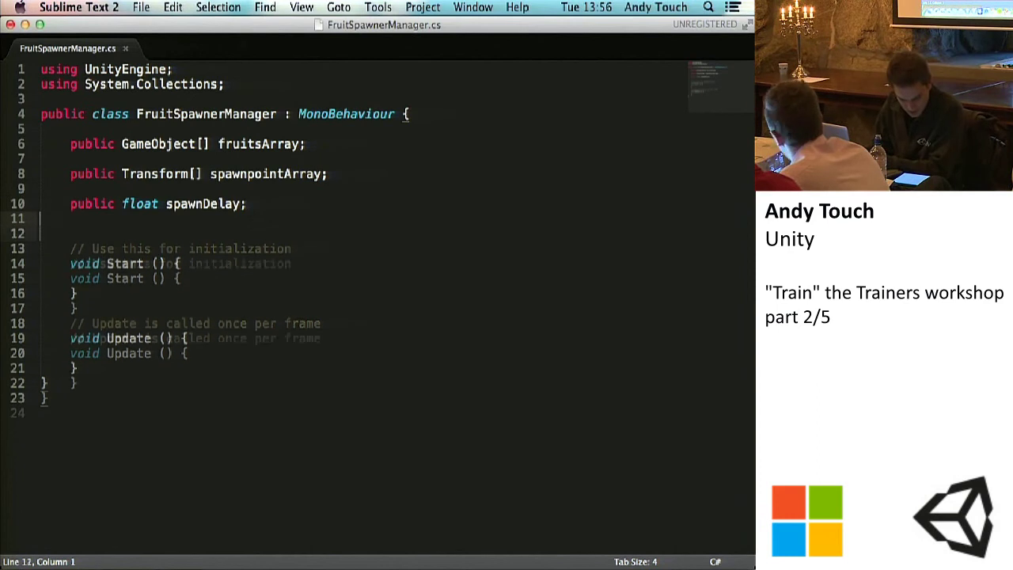
pyautogui.press('Tab')
pyautogui.write('pu')
pyautogui.press('BackSpace')
pyautogui.press('BackSpace')
pyautogui.press('super+s')
pyautogui.press('BackSpace')
pyautogui.press('BackSpace')
pyautogui.press('BackSpace')
pyautogui.press('super+s')
# Delete the initialization and once-per-frame Update template comments.
pyautogui.moveTo(317, 237)
pyautogui.mouseDown()
pyautogui.moveTo(124, 233)
pyautogui.moveTo(52, 246)
pyautogui.moveTo(316, 233)
pyautogui.mouseUp()
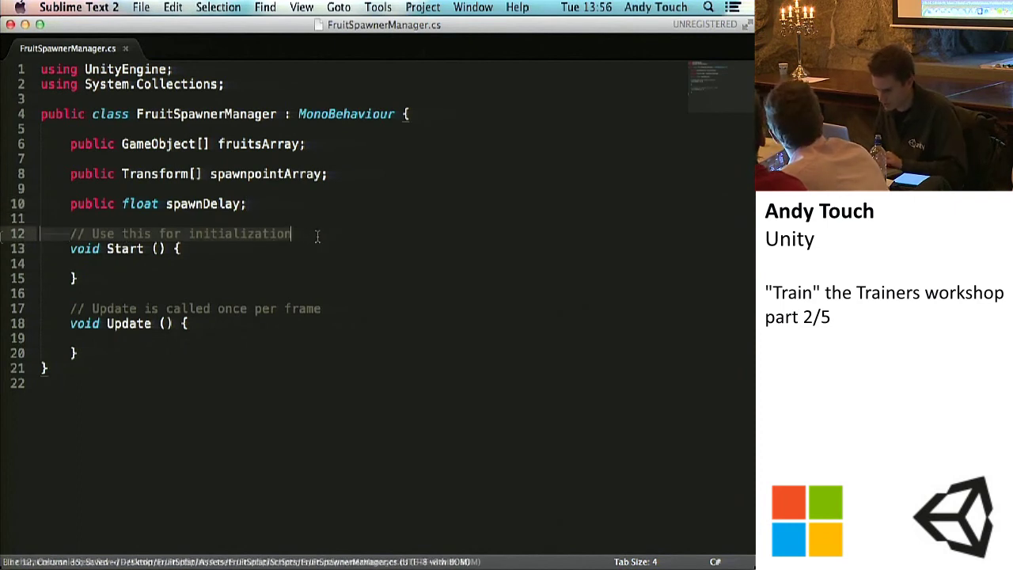
pyautogui.press('BackSpace')
pyautogui.press('Delete')
pyautogui.press('super+s')
pyautogui.moveTo(350, 293); pyautogui.dragTo(17, 292)
pyautogui.press('BackSpace')
pyautogui.press('BackSpace')
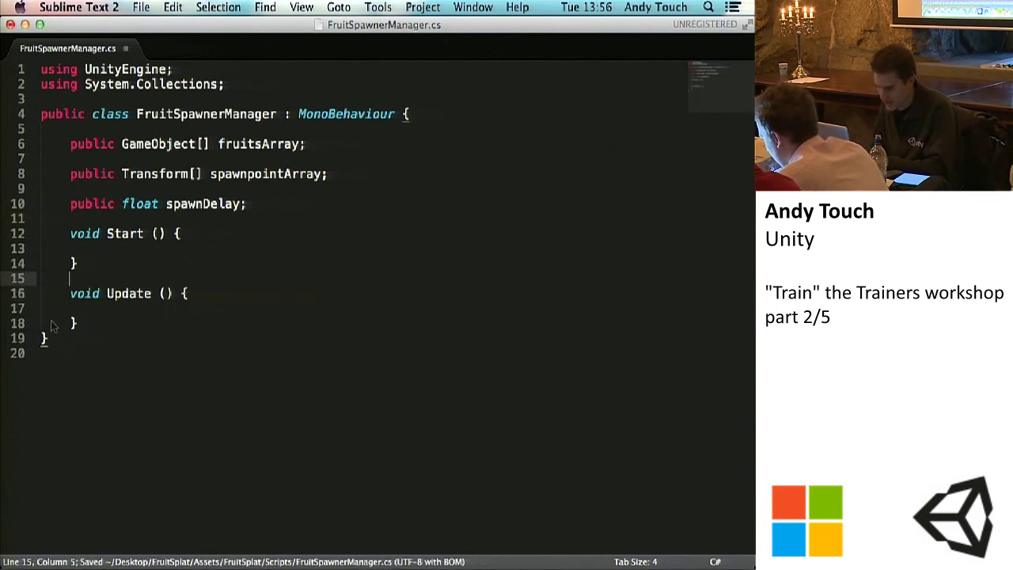
# Delete the empty Update method, save, and move into Start's body.
pyautogui.click(96, 325)
pyautogui.click(89, 310)
pyautogui.press('Tab')
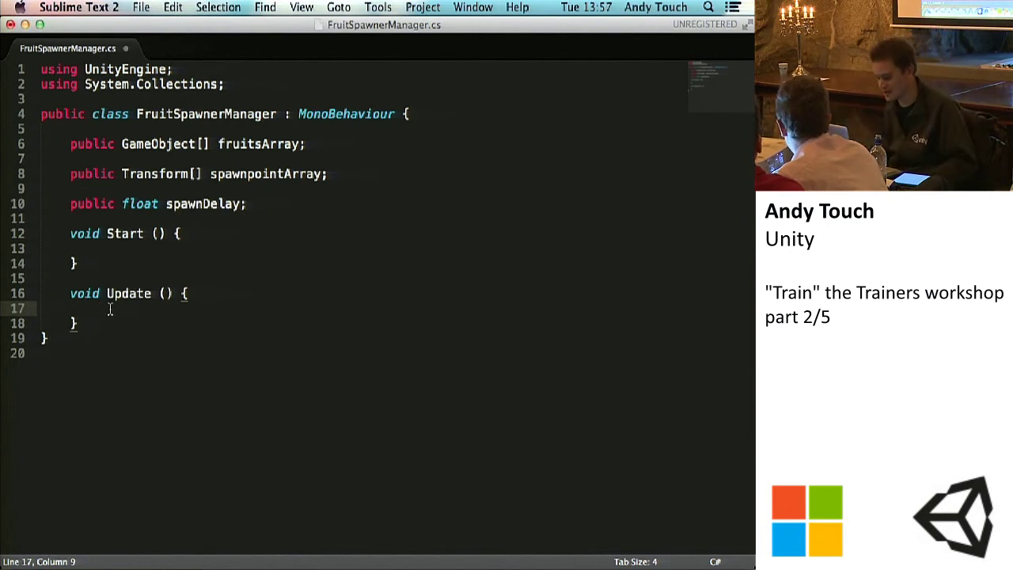
pyautogui.click(81, 325)
pyautogui.moveTo(81, 324); pyautogui.dragTo(70, 293)
pyautogui.press('BackSpace')
pyautogui.press('BackSpace')
pyautogui.press('BackSpace')
pyautogui.press('super+s')
pyautogui.press('Up')
pyautogui.press('Up')
pyautogui.press('End')
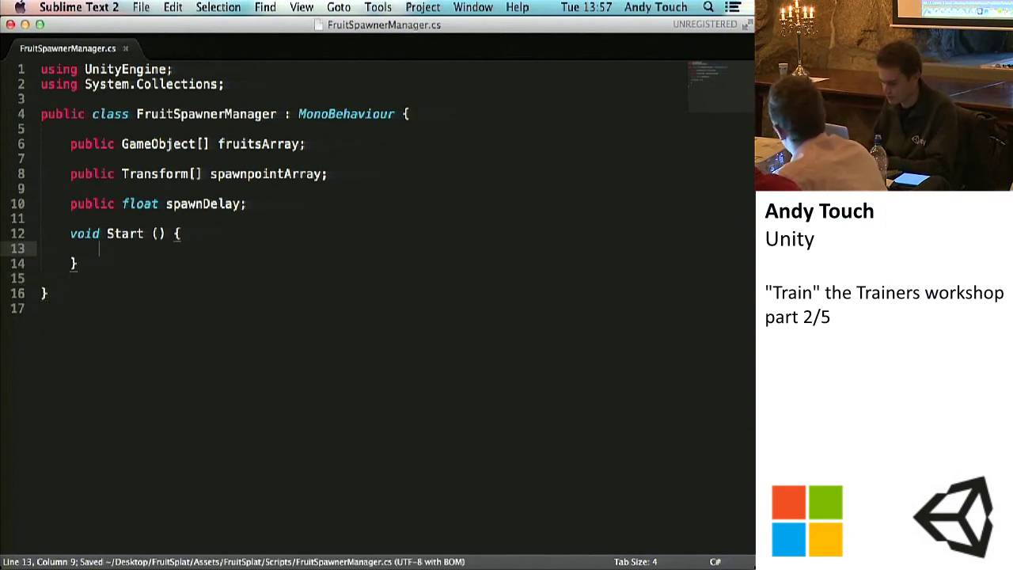
# Call Invoke("SpawnFruit", 0.5f); inside Start, add blank lines after Start, and save.
pyautogui.write('Invoke')
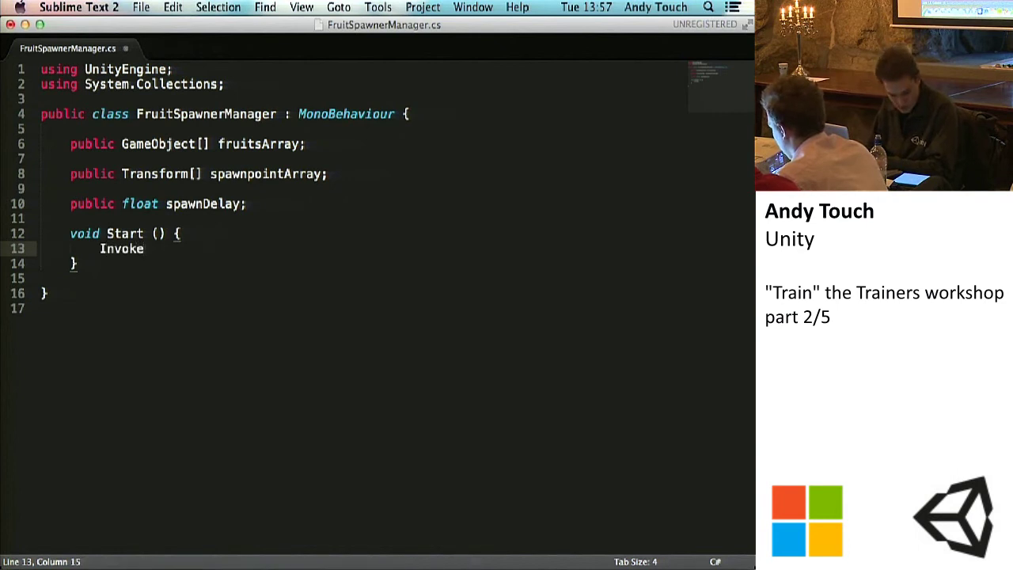
pyautogui.write('("SpawnFruit", ')
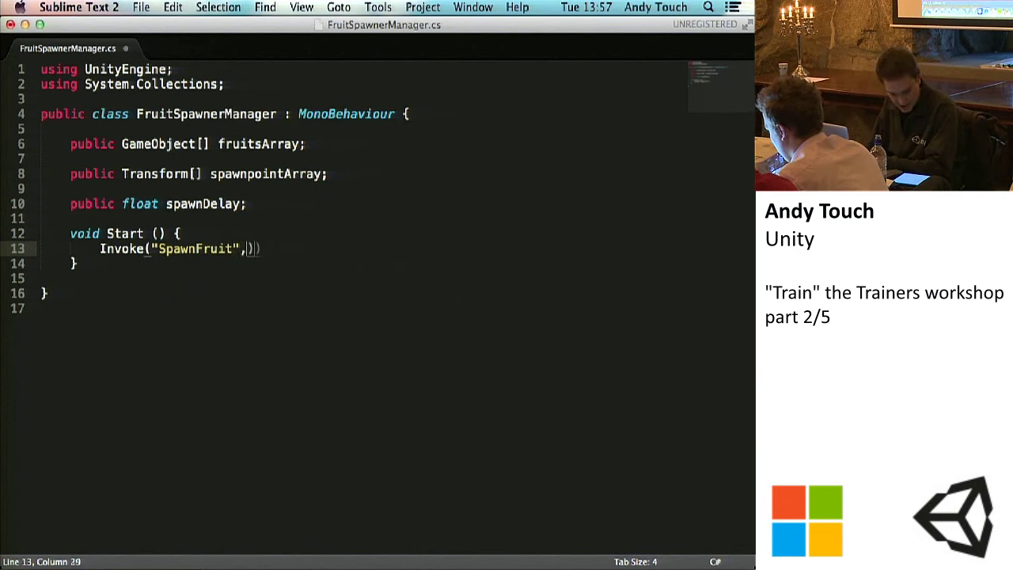
pyautogui.write('0.5f);')
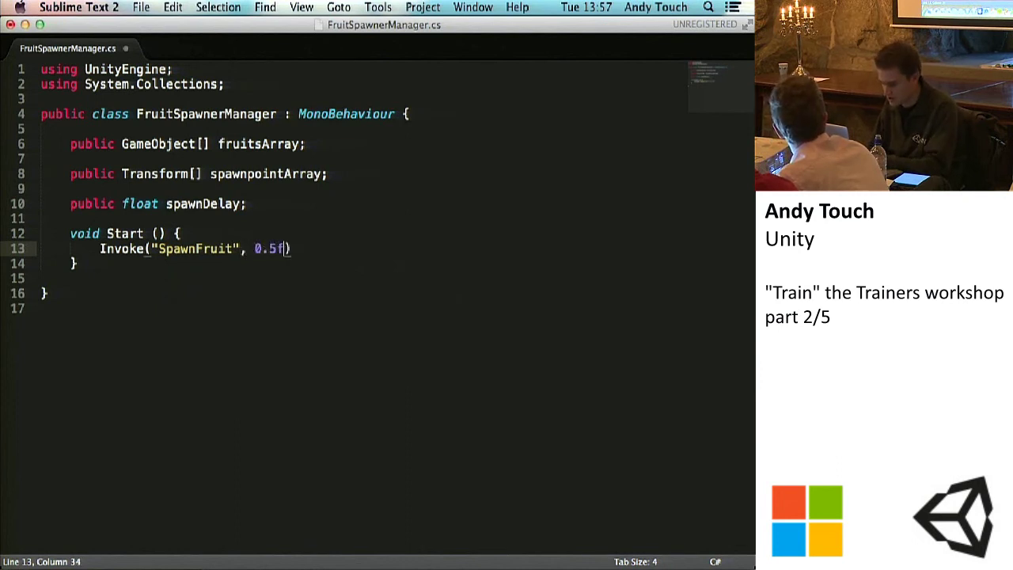
pyautogui.press('super+s')
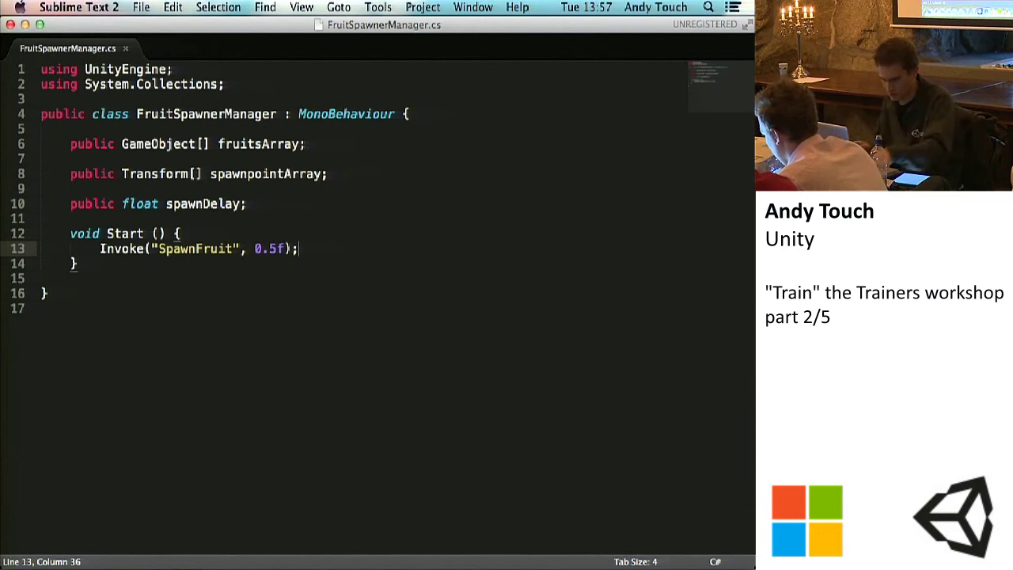
pyautogui.press('Down')
pyautogui.press('Return')
pyautogui.press('Return')
pyautogui.press('Return')
pyautogui.press('super+s')
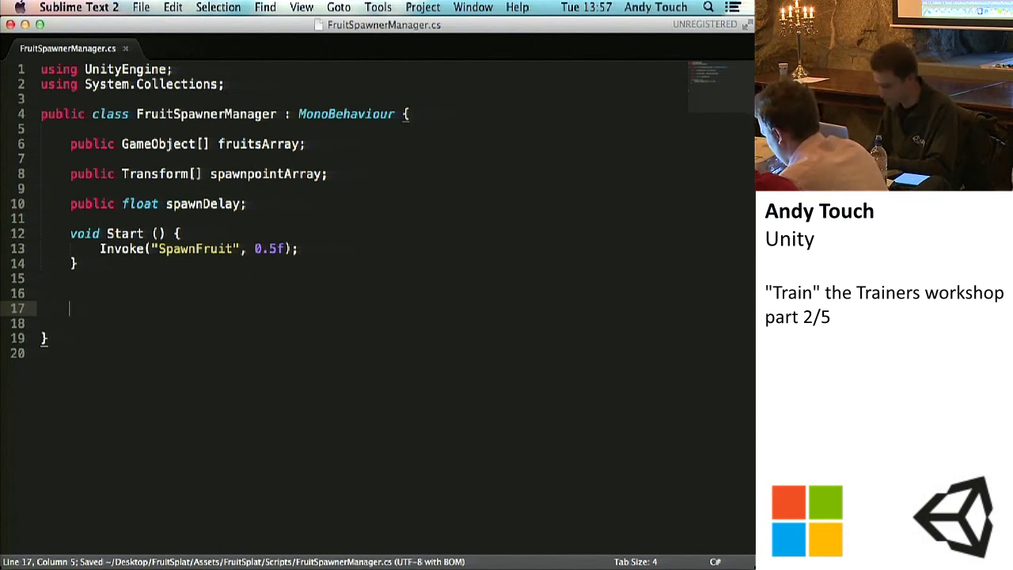
# Write a 'void SpawnFruit(){' method after Start and save.
pyautogui.write('void Spawn')
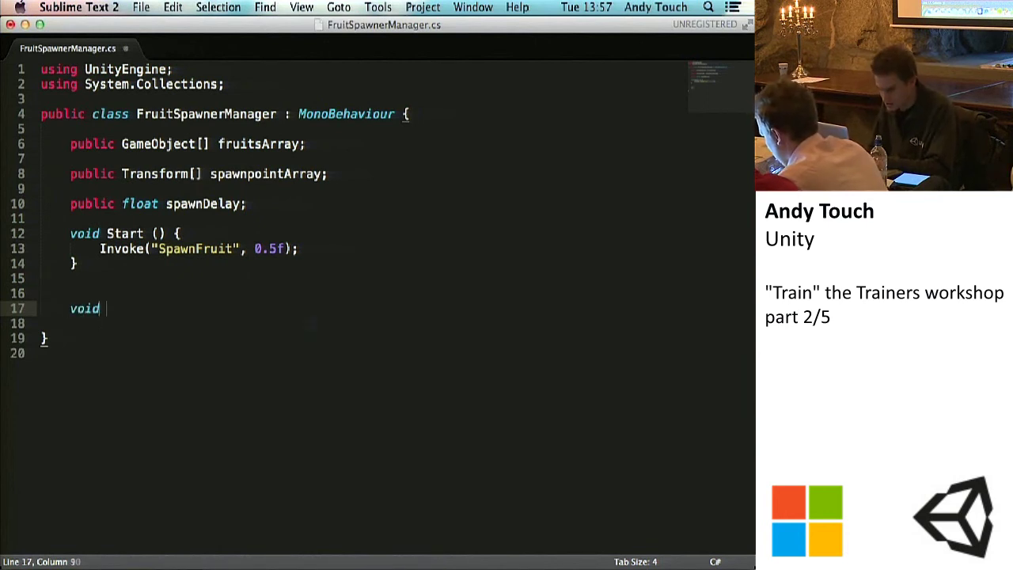
pyautogui.press('Tab')
pyautogui.write('(){')
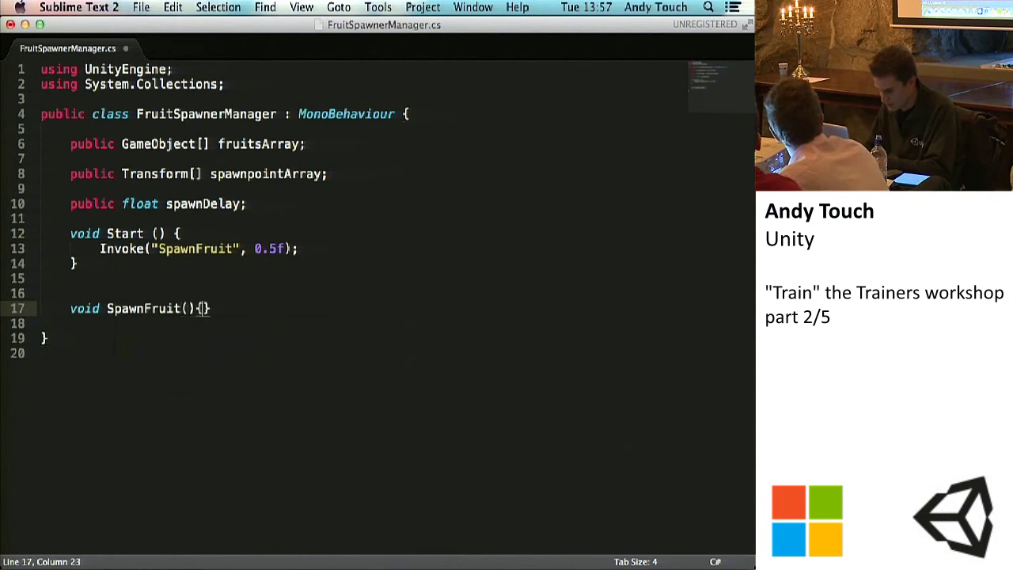
pyautogui.press('Return')
pyautogui.press('Return')
pyautogui.press('Return')
pyautogui.press('Return')
pyautogui.press('Return')
pyautogui.press('super+s')
# Add the comment '//do the spawning and firing of the fruit' inside SpawnFruit and save.
pyautogui.press('Up')
pyautogui.press('Up')
pyautogui.press('Up')
pyautogui.press('Up')
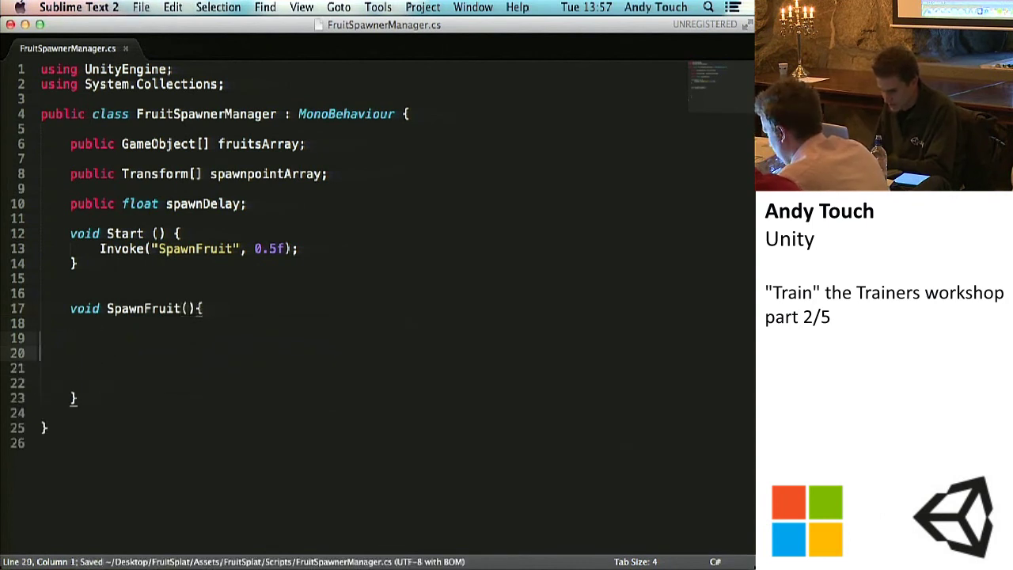
pyautogui.press('Return')
pyautogui.write('//do ')
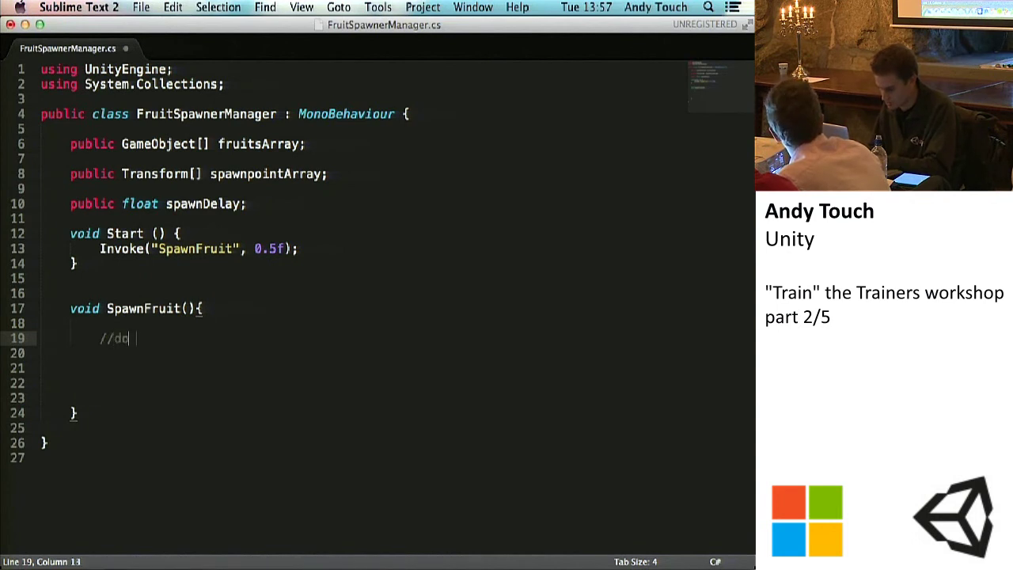
pyautogui.write('the spawning and f')
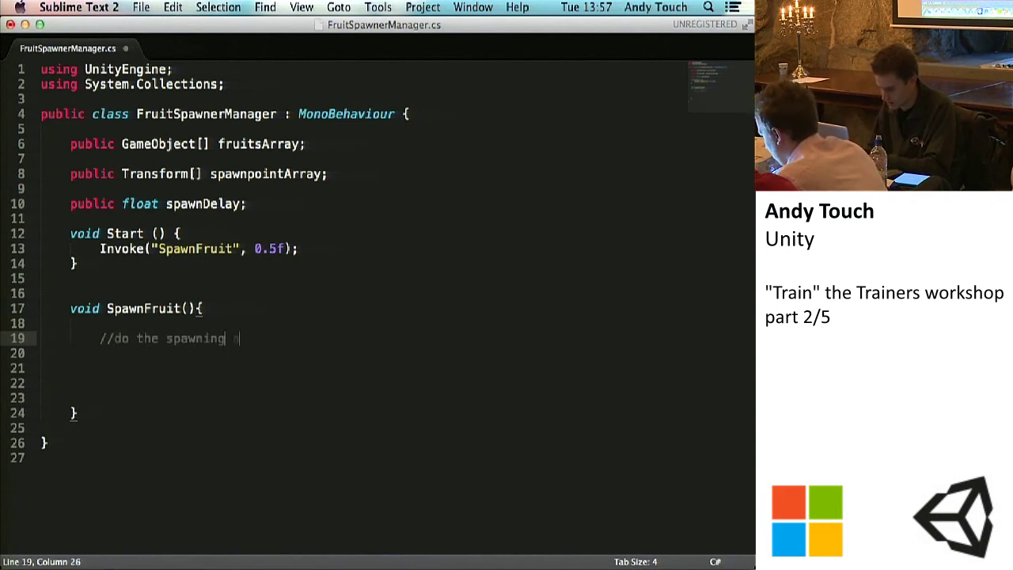
pyautogui.write('iring of the fru')
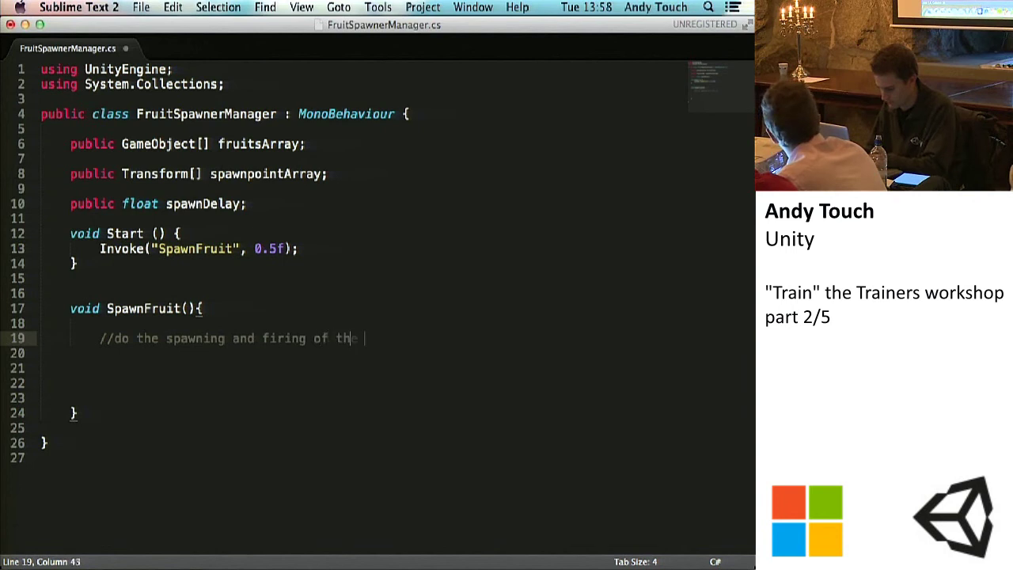
pyautogui.write('it;')
pyautogui.press('super+s')
pyautogui.press('BackSpace')
pyautogui.press('super+s')
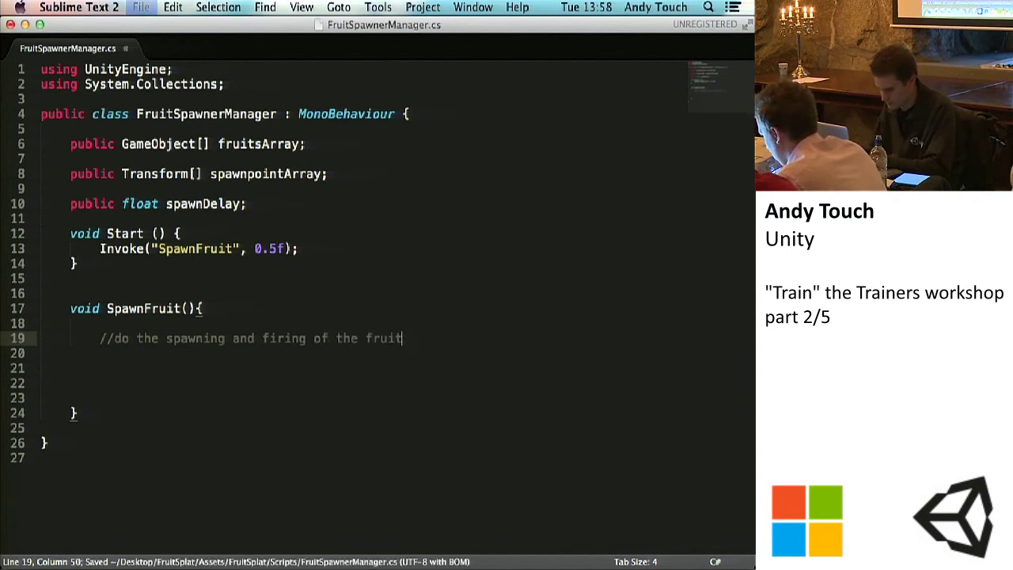
pyautogui.press('Down')
pyautogui.press('Down')
pyautogui.press('Down')
pyautogui.press('Down')
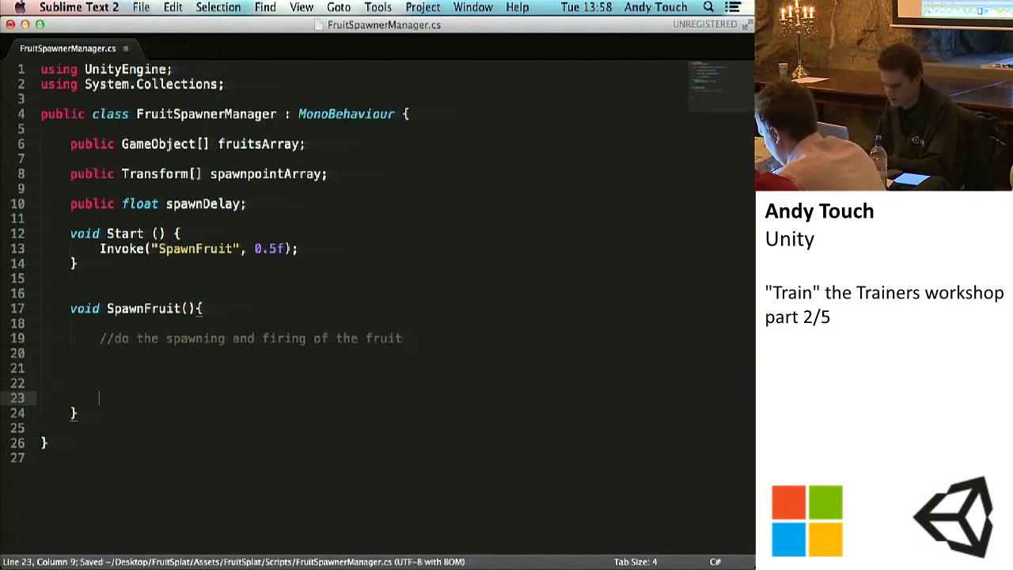
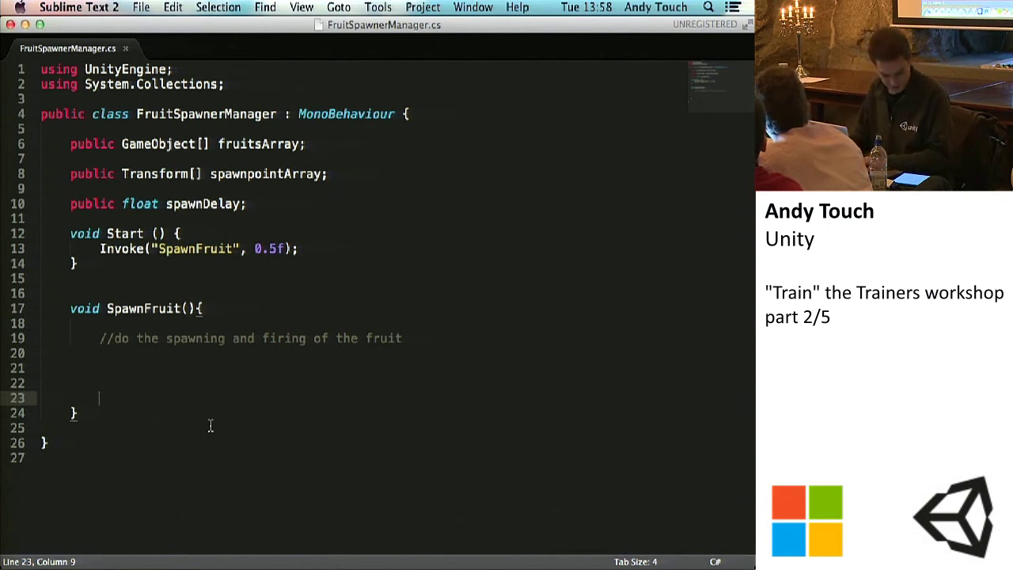
# End SpawnFruit with Invoke("SpawnFruit", spawnDelay); and save FruitSpawnerManager.cs.
pyautogui.write('Invoke("')
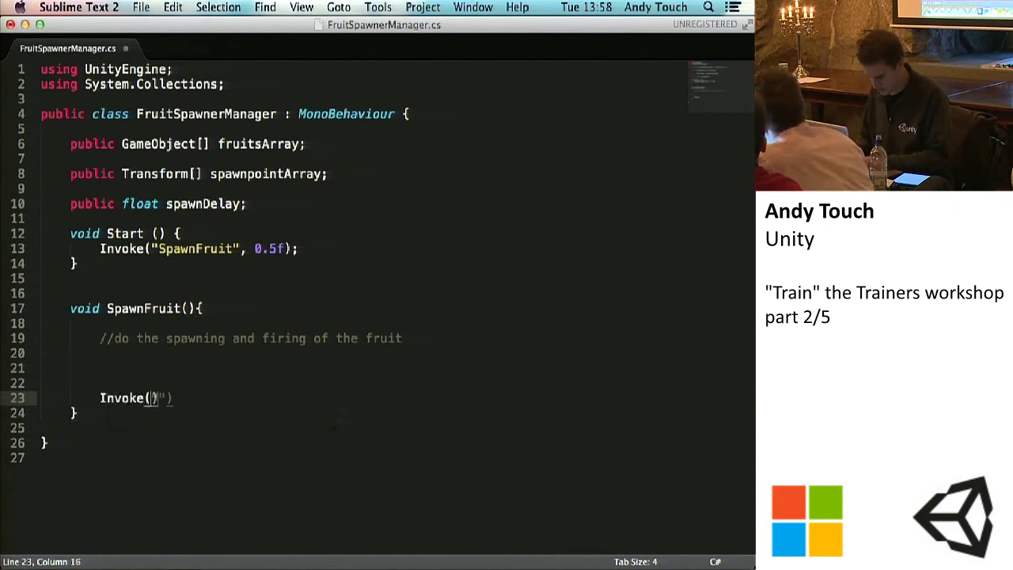
pyautogui.write('Spaw')
pyautogui.press('Return')
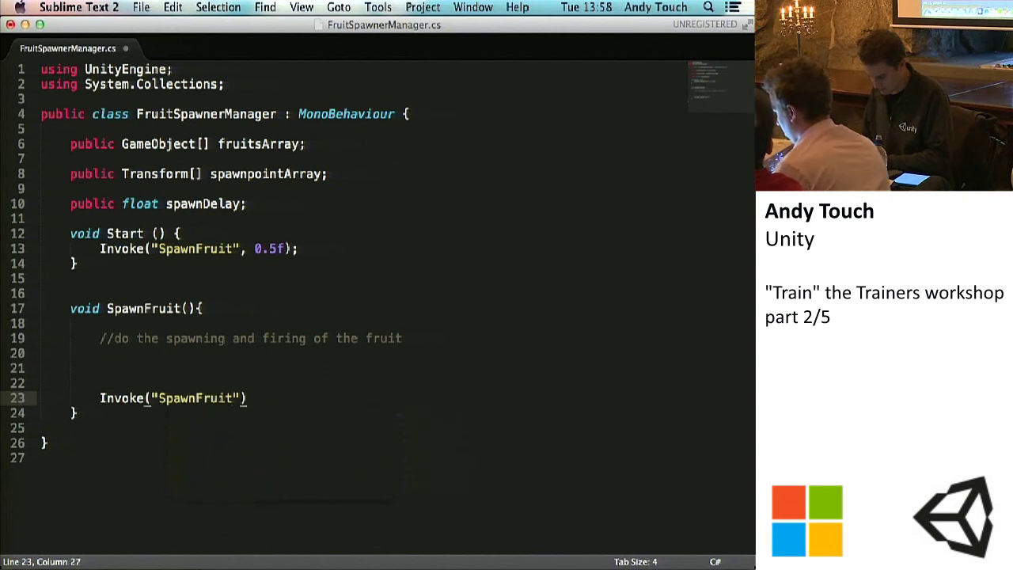
pyautogui.write(', ')
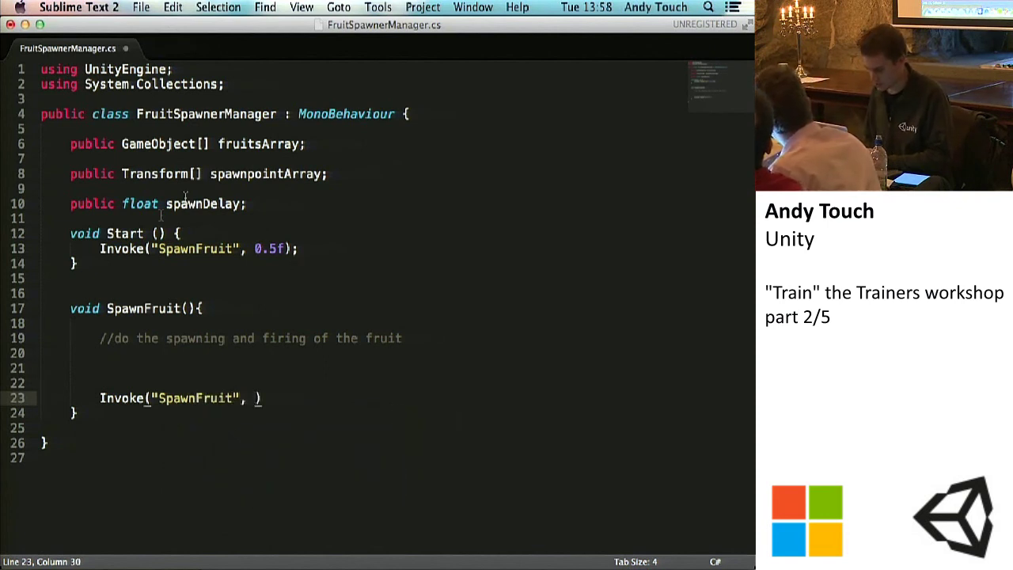
pyautogui.write('spawnDelay')
pyautogui.press('Return')
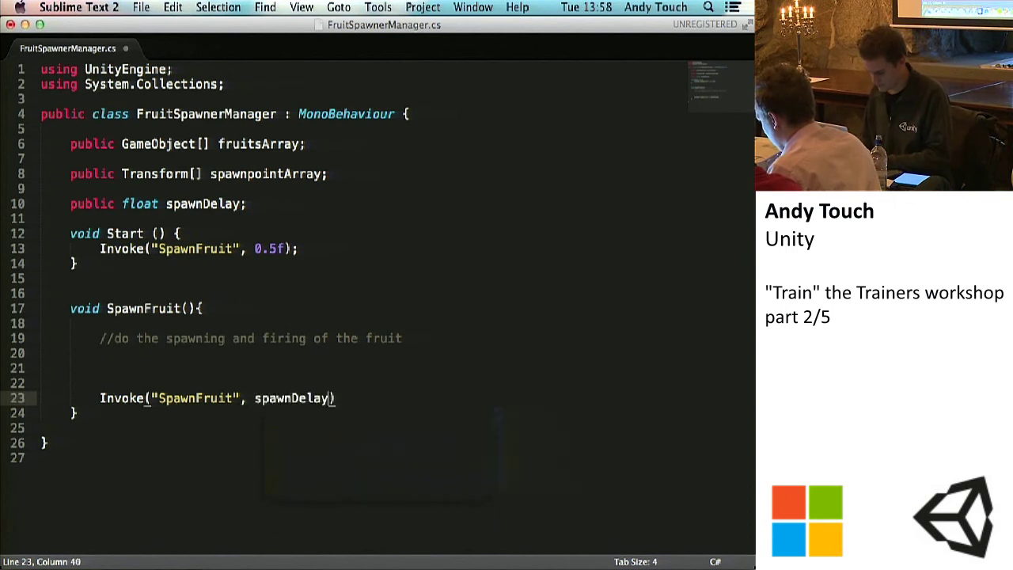
pyautogui.press('super+s')
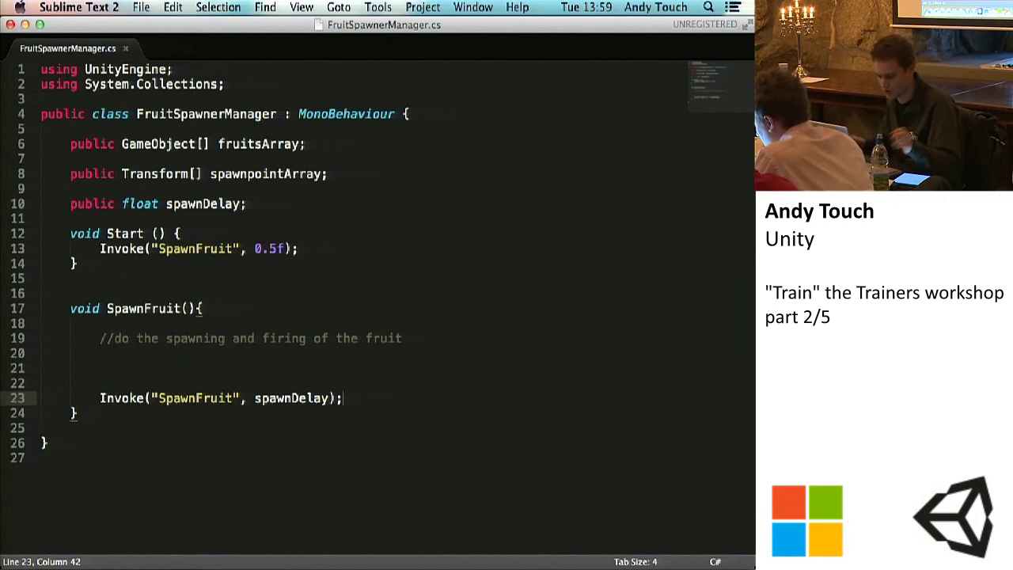
pyautogui.press('super+s')
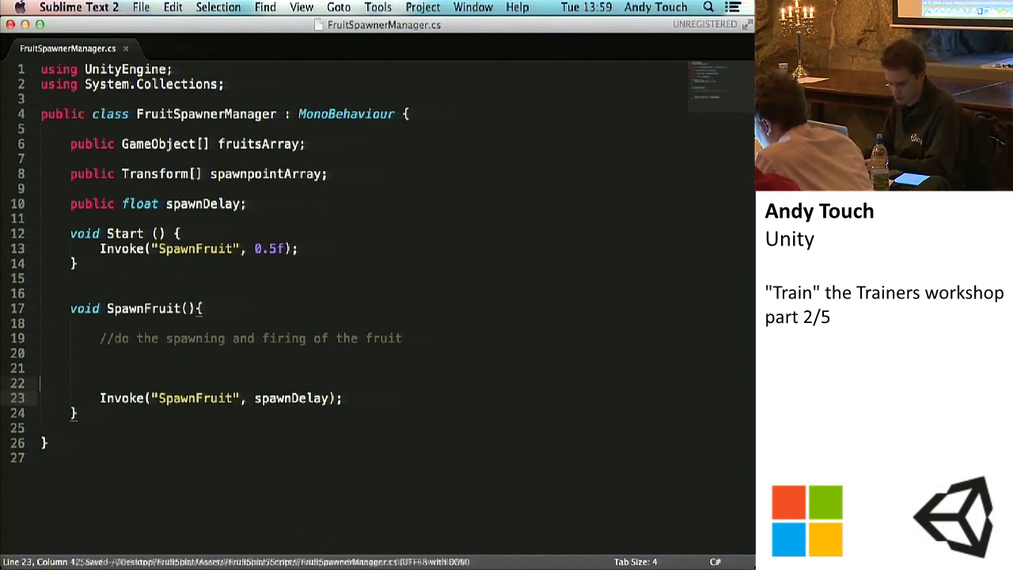
# Add Debug.Log("Fruit has been spawned!"); inside SpawnFruit and save the script.
pyautogui.click(100, 353)
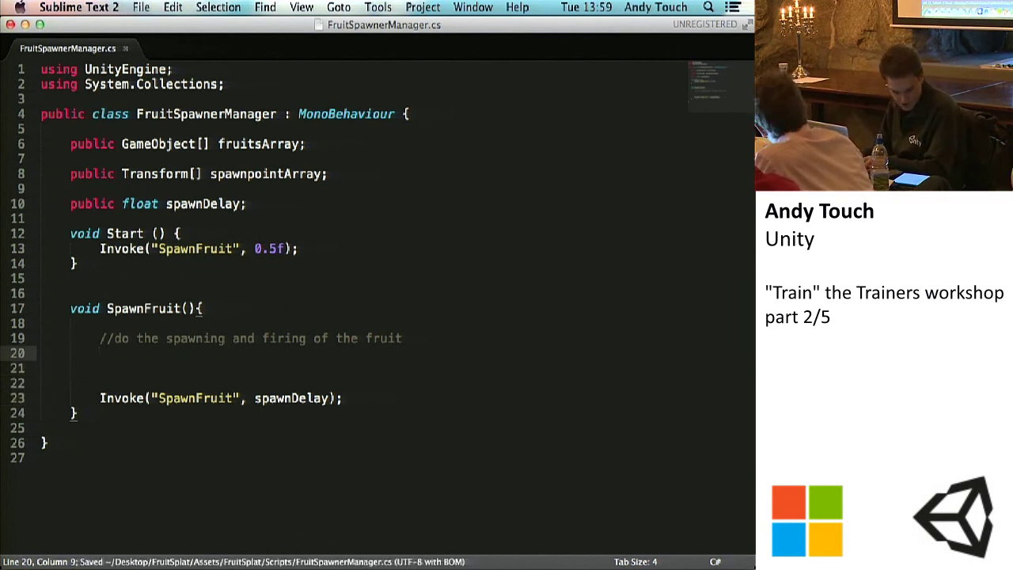
pyautogui.press('Return')
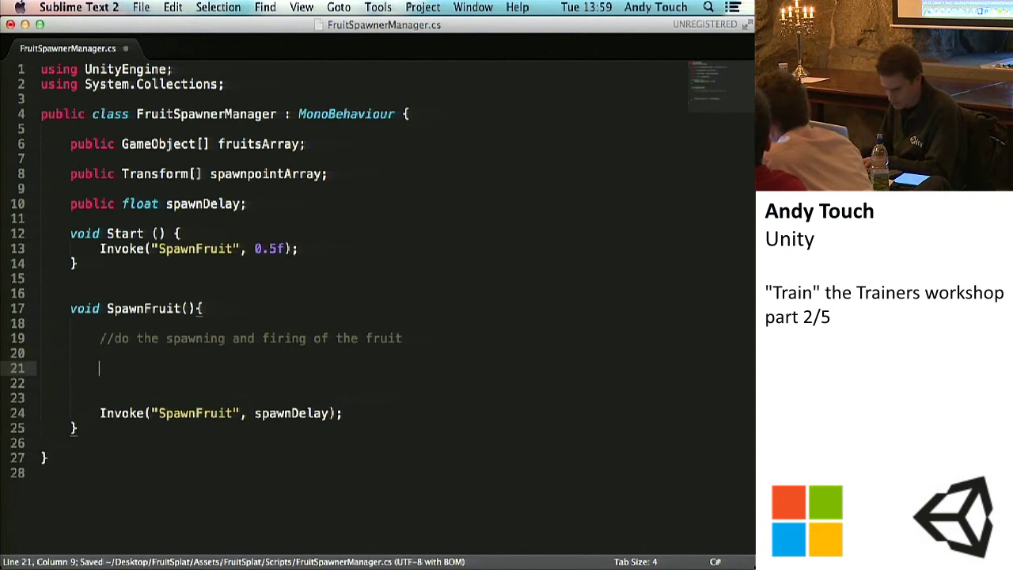
pyautogui.write('Debug.Log("')
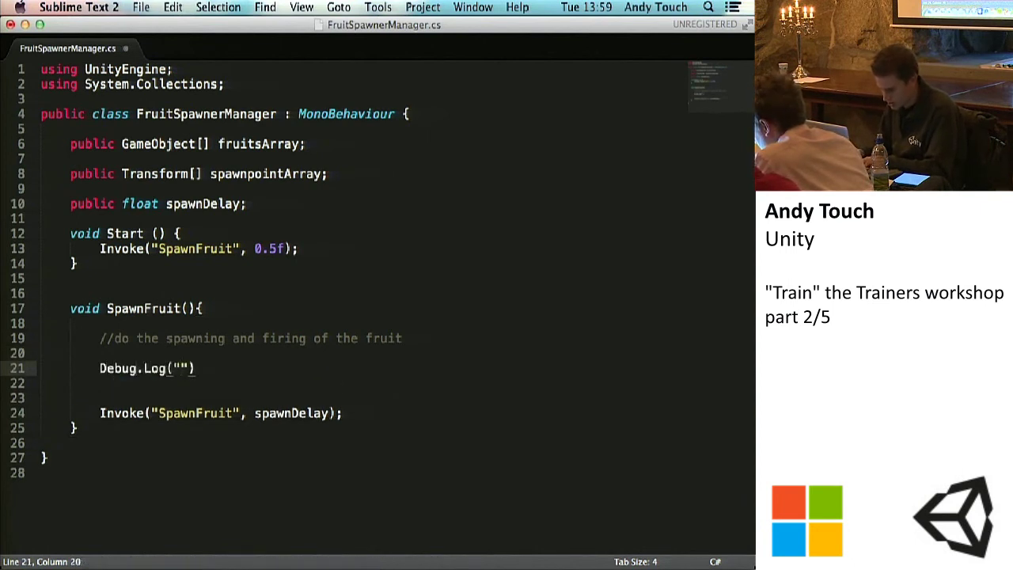
pyautogui.write('Fruit has been sp')
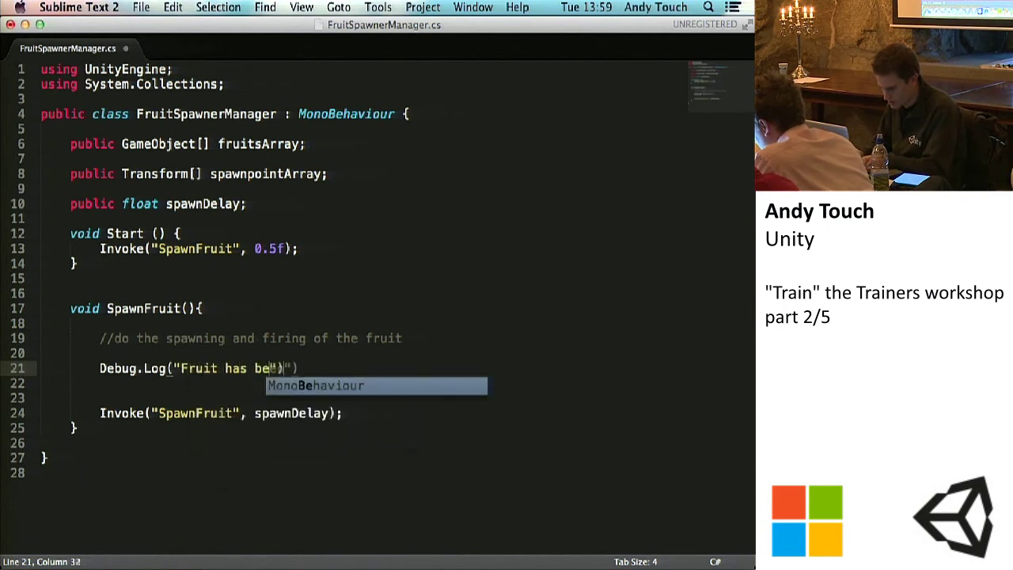
pyautogui.write('awned!")')
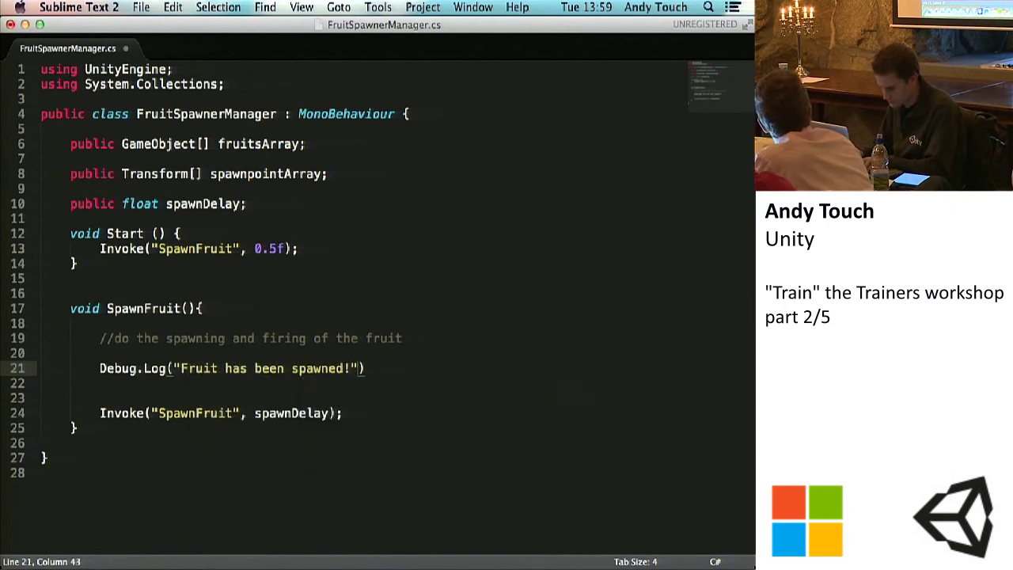
pyautogui.write(';')
pyautogui.hotkey('ctrl', 's')
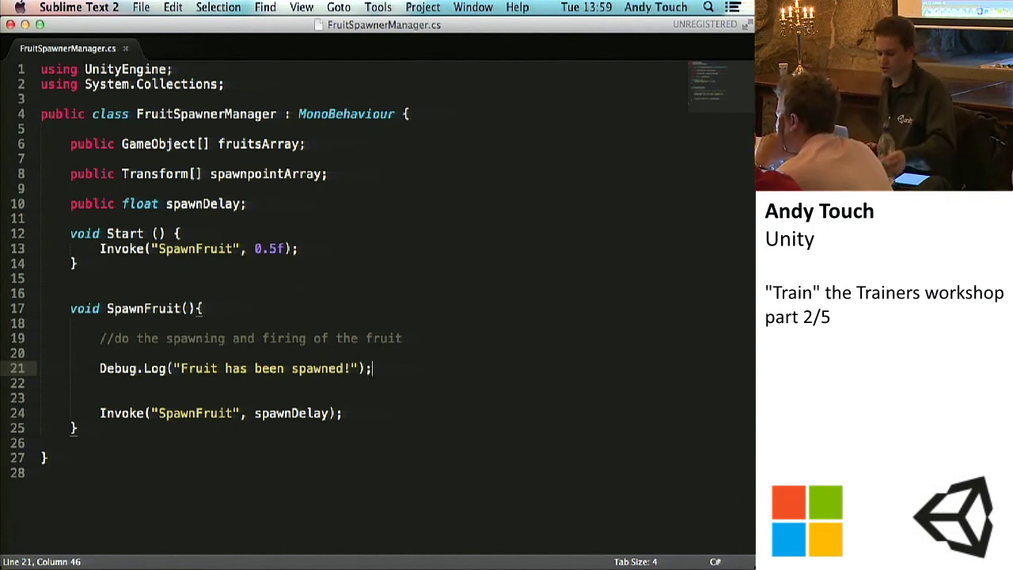
pyautogui.press('super+s')
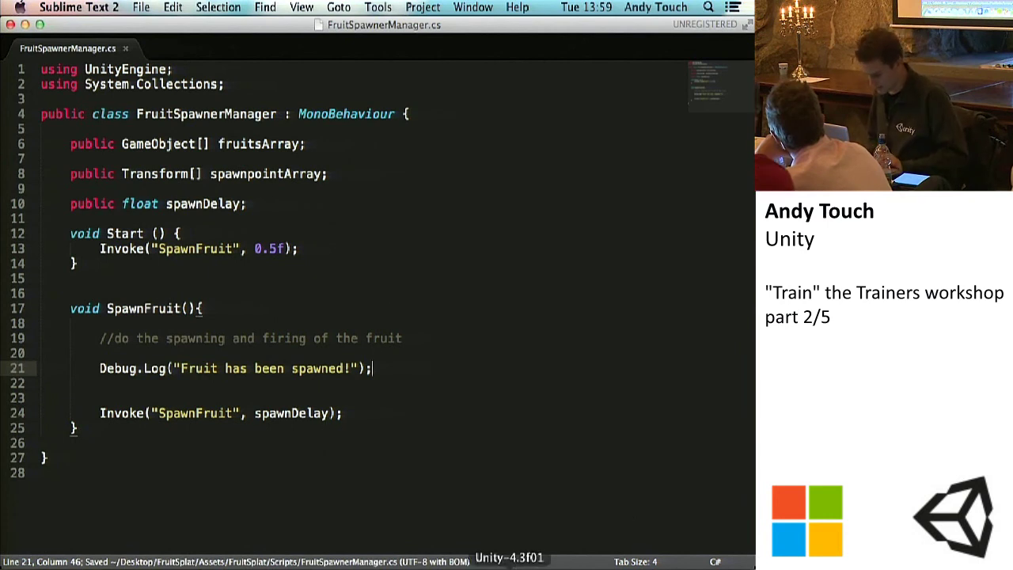
pyautogui.click(512, 565)
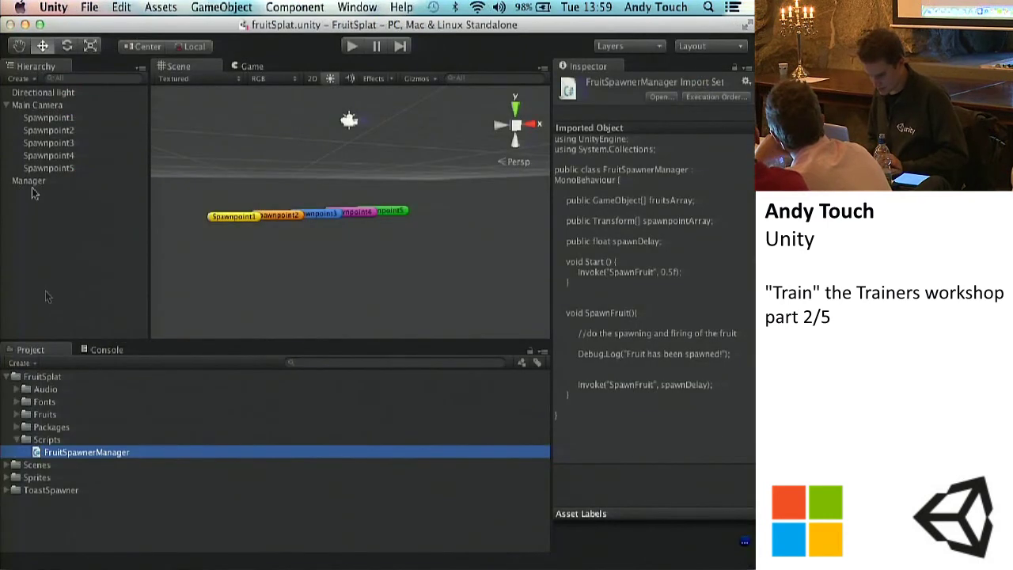
# Attach the FruitSpawnerManager script to Manager and check its Fruits and Spawnpoint arrays.
pyautogui.moveTo(70, 452); pyautogui.dragTo(38, 182)
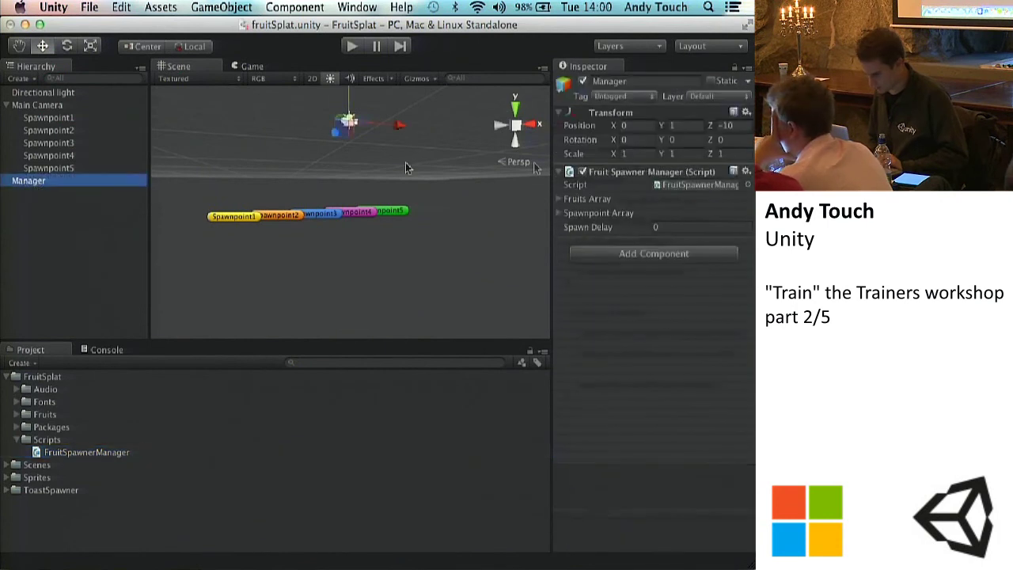
pyautogui.click(560, 201)
pyautogui.click(559, 200)
pyautogui.click(559, 203)
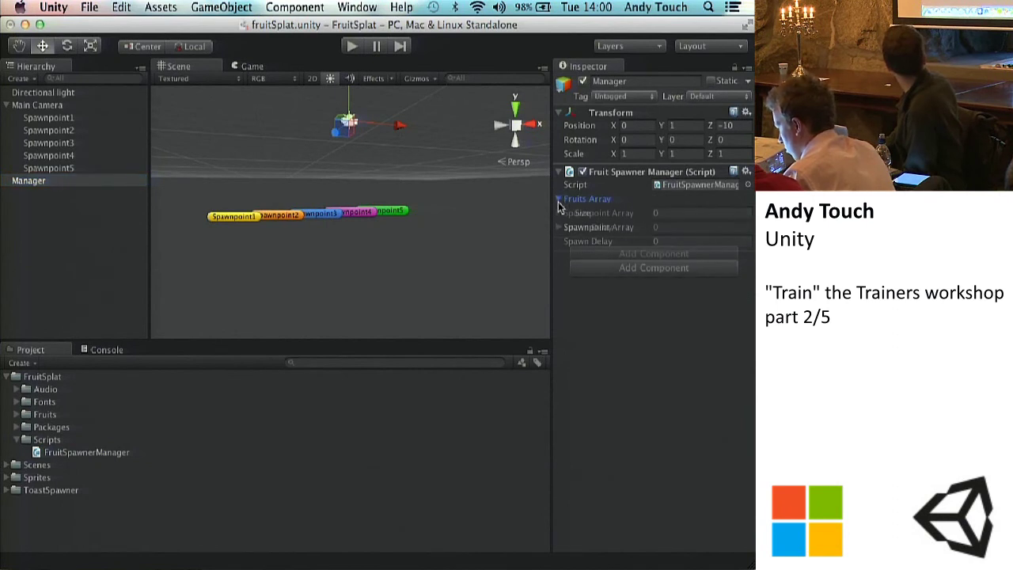
pyautogui.click(559, 213)
pyautogui.click(592, 212)
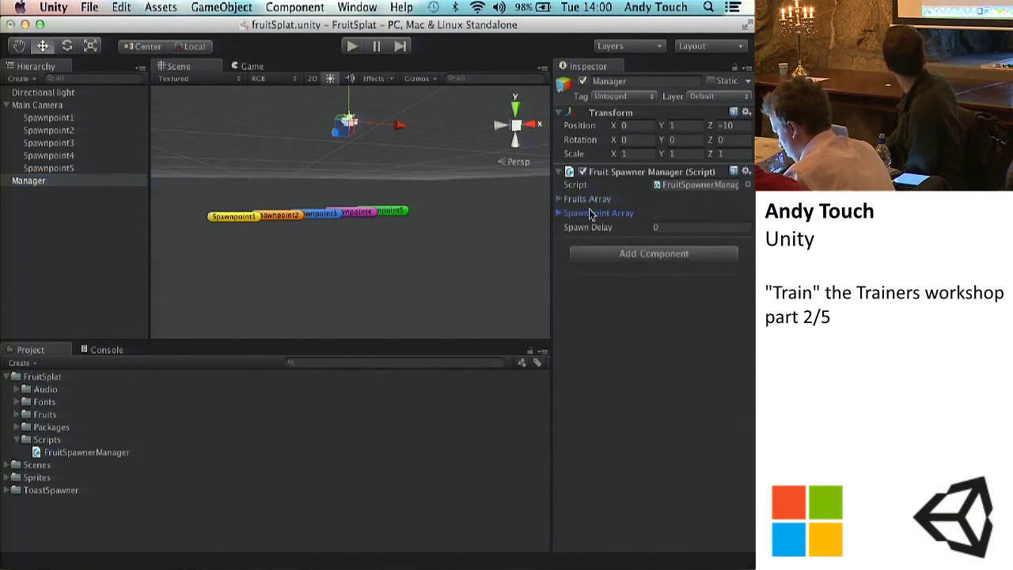
# Set Spawn Delay to 0.3 and show the Console before returning to the script.
pyautogui.click(677, 227)
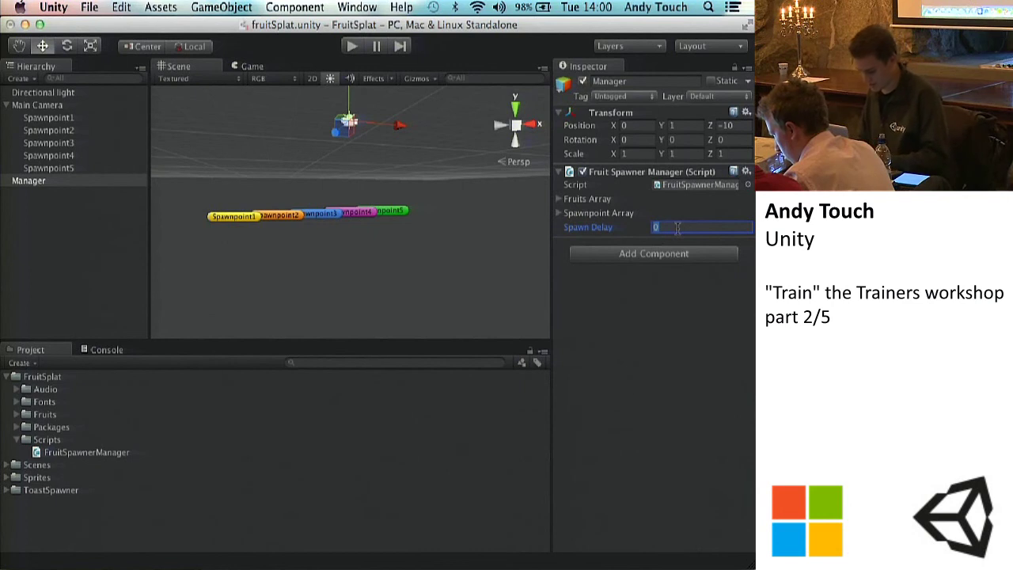
pyautogui.write('.3')
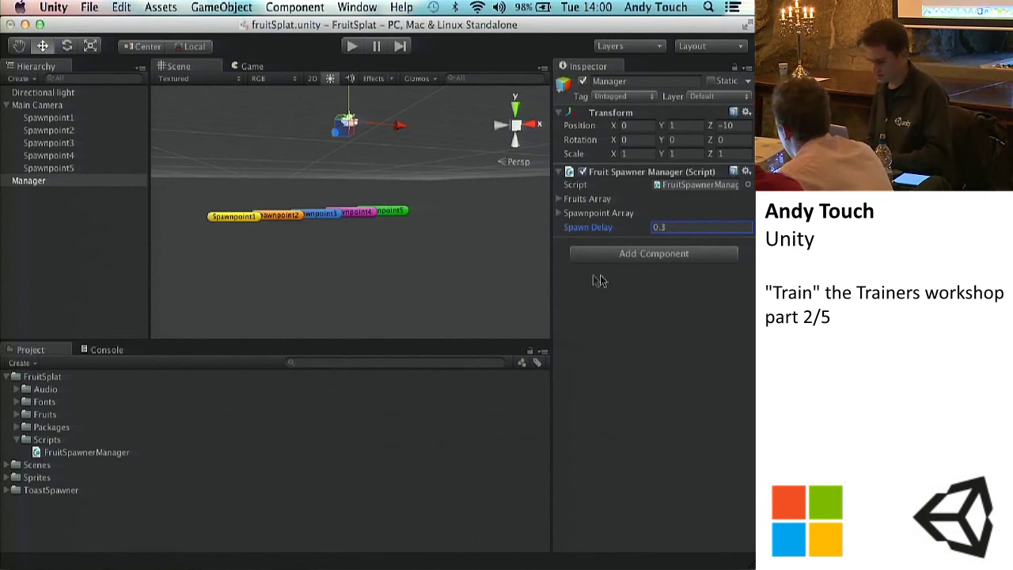
pyautogui.click(111, 352)
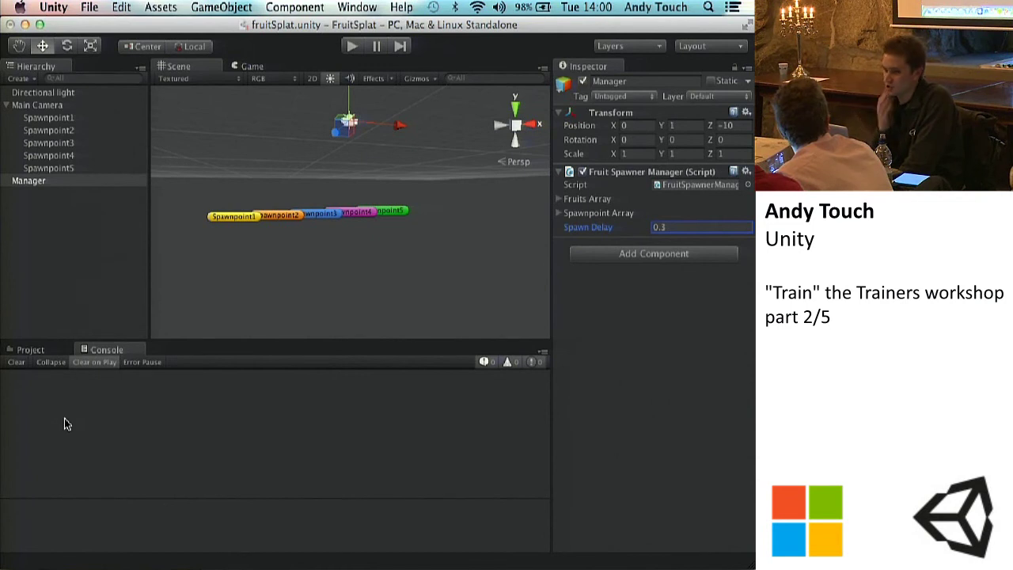
pyautogui.click(625, 563)
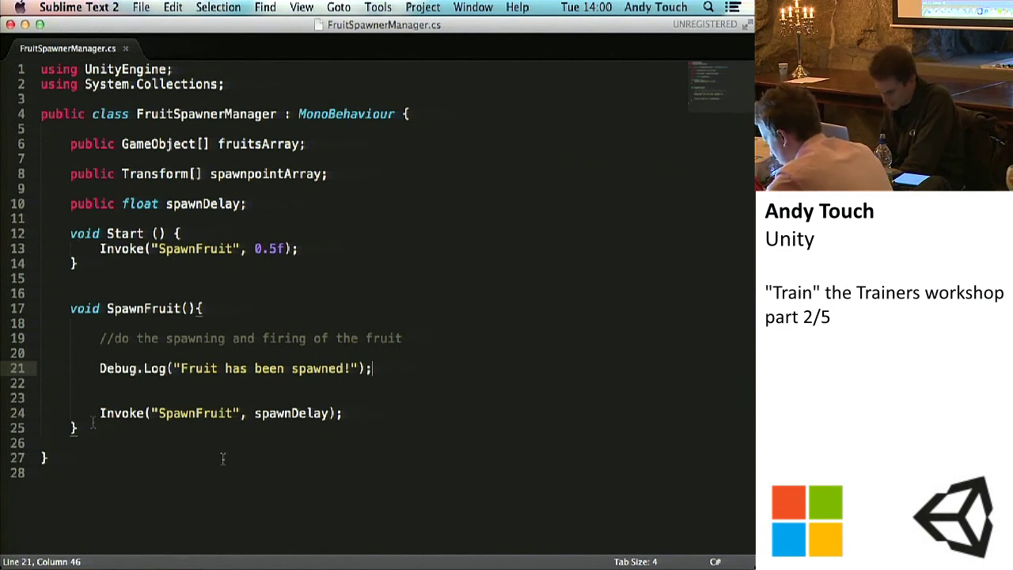
# Run a quick play test, then remove the duplicate Fruit Spawner Manager component from Manager.
pyautogui.click(511, 546)
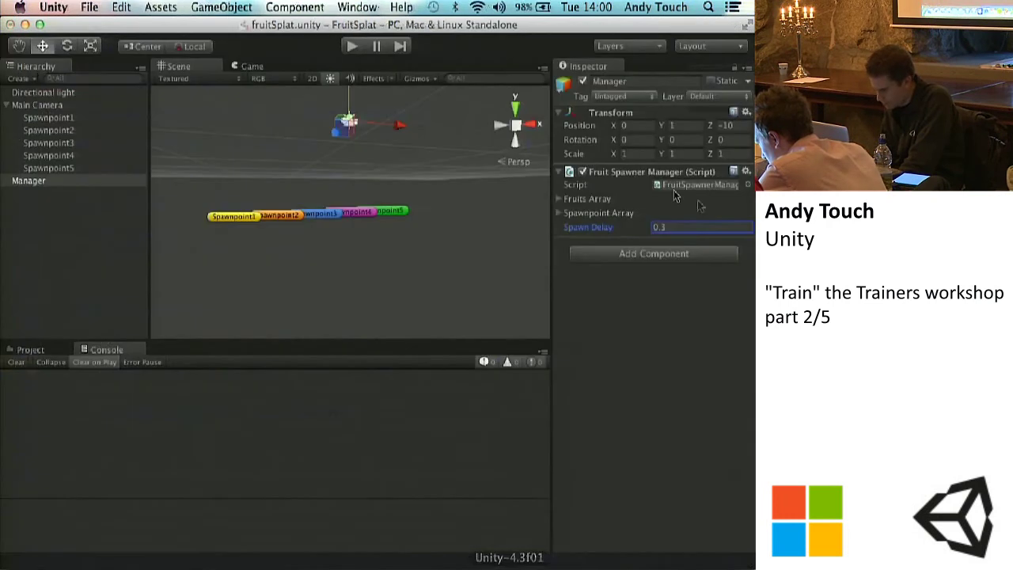
pyautogui.click(351, 47)
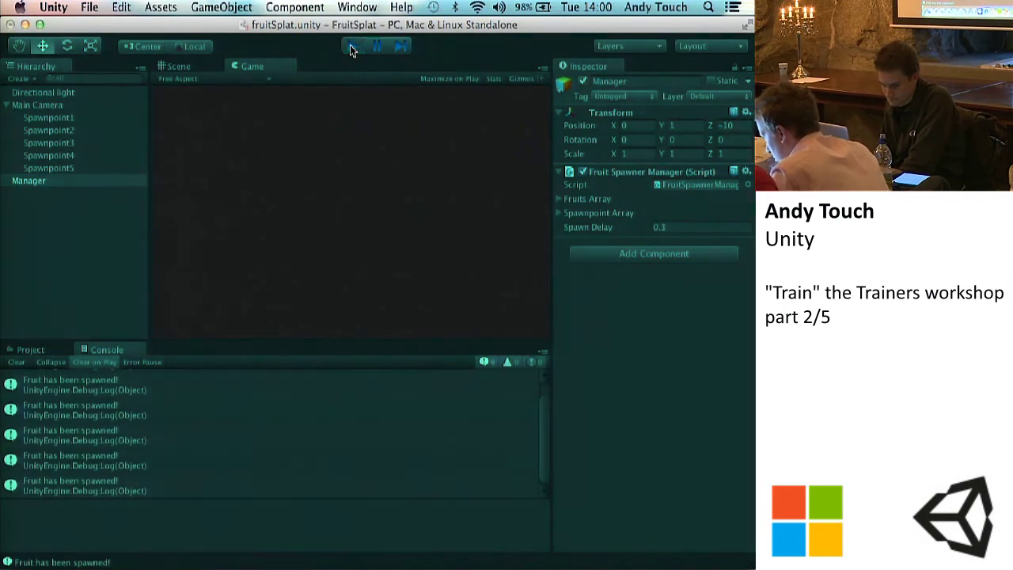
pyautogui.click(350, 46)
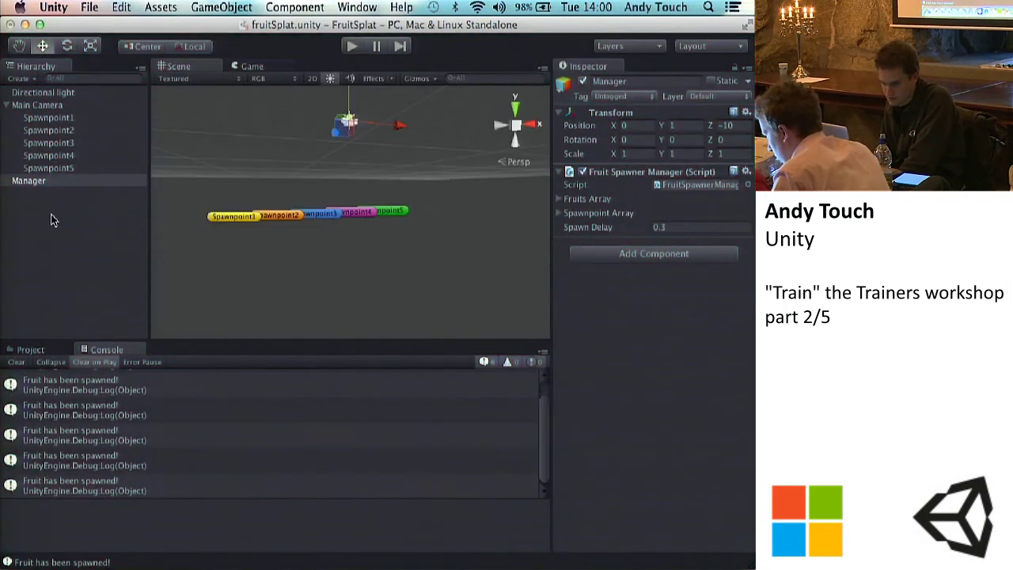
pyautogui.click(31, 349)
pyautogui.moveTo(60, 452); pyautogui.dragTo(30, 181)
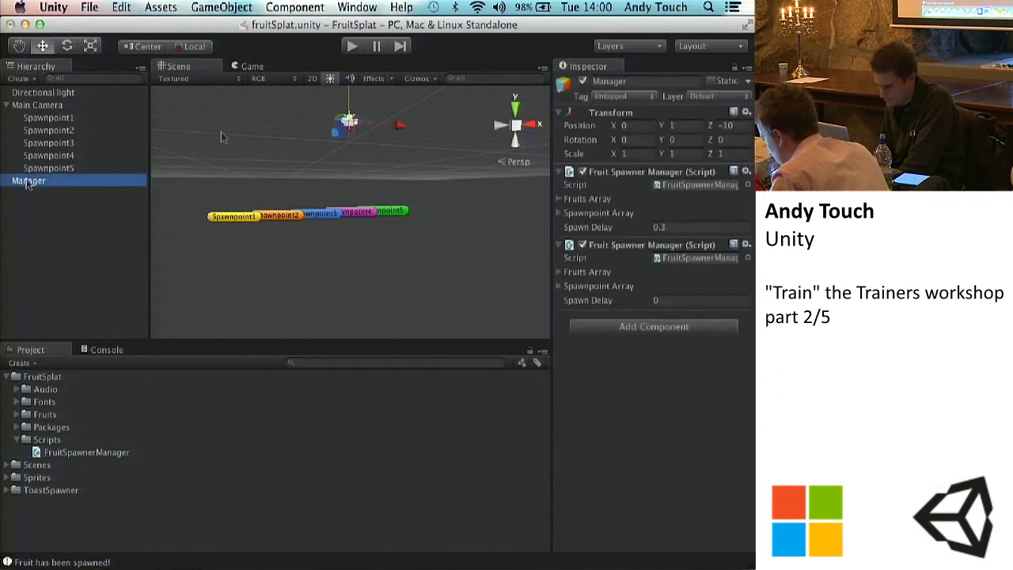
pyautogui.click(746, 245)
pyautogui.click(724, 281)
pyautogui.click(63, 272)
# Clear the Console, play-test until 'Fruit has been spawned!' repeats, stop, and clear it again.
pyautogui.click(107, 350)
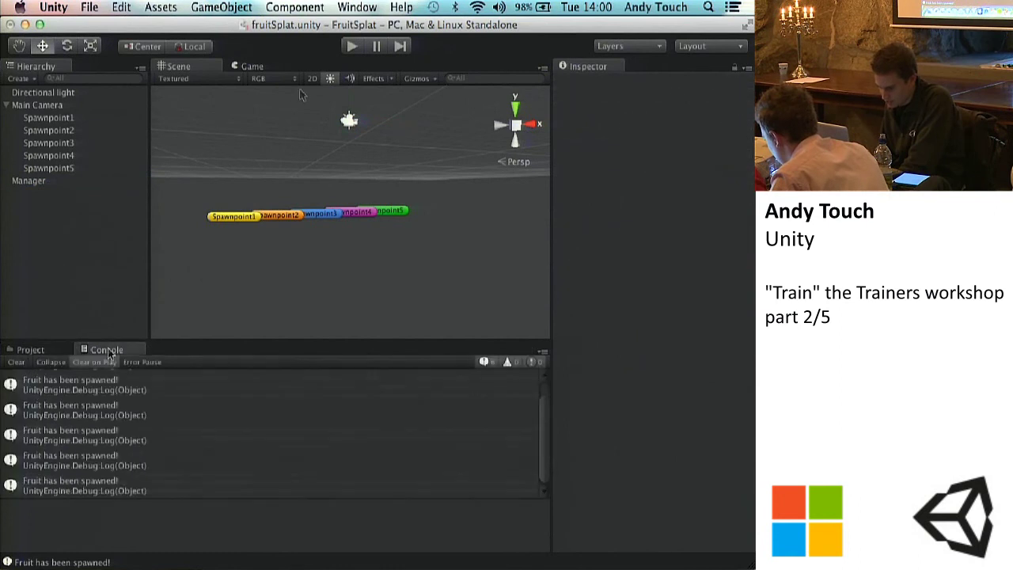
pyautogui.click(16, 361)
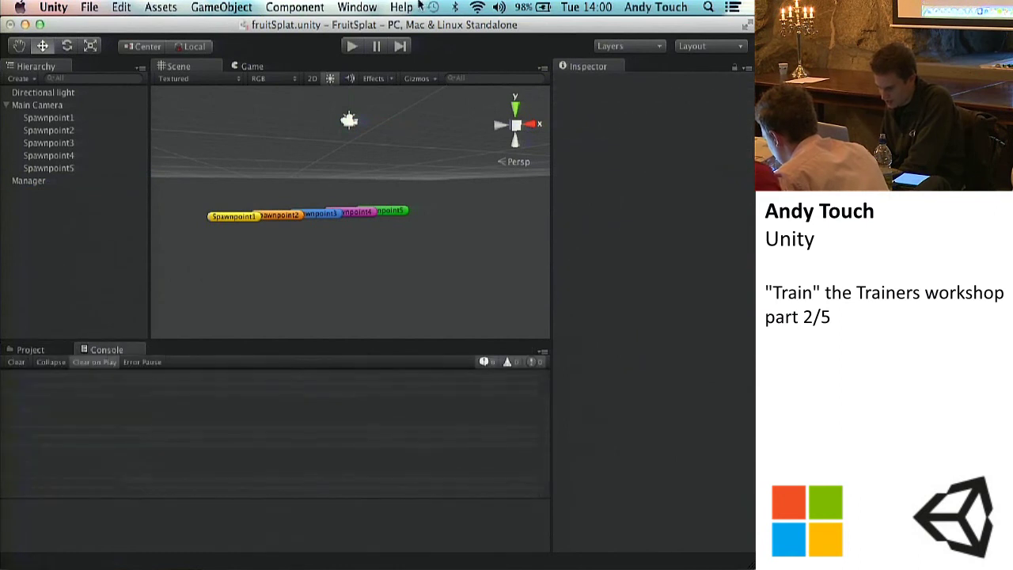
pyautogui.click(352, 46)
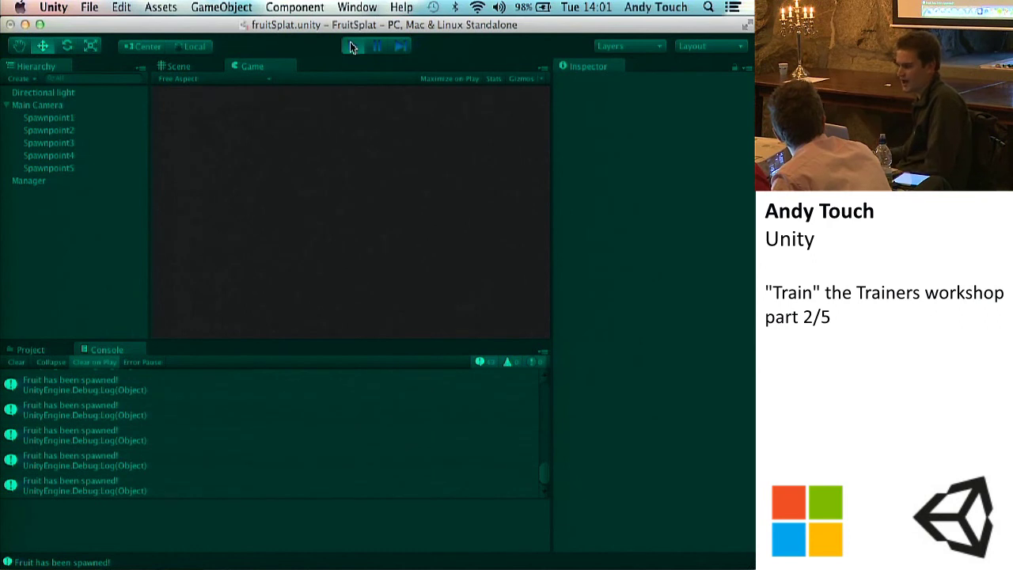
pyautogui.click(352, 45)
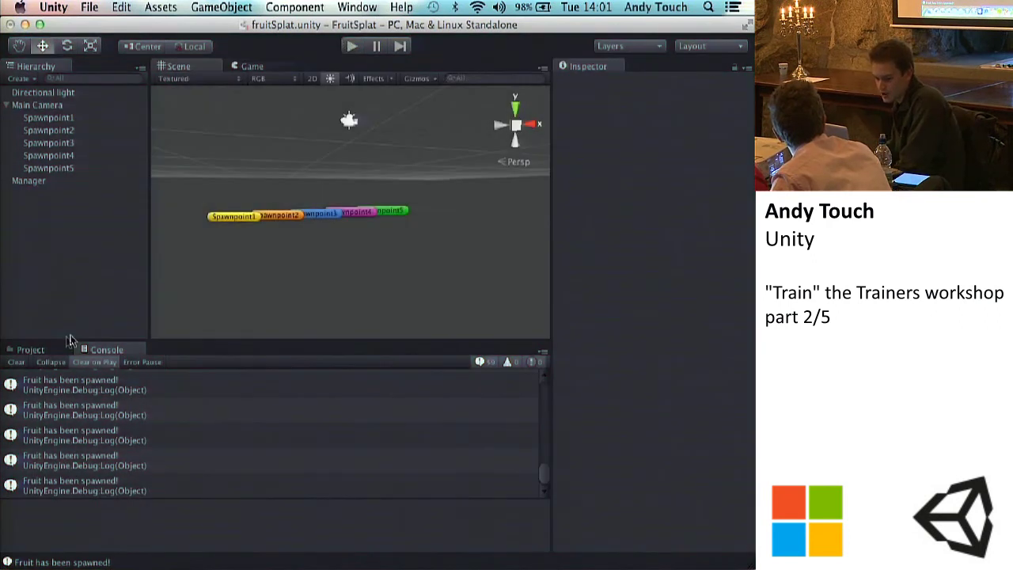
pyautogui.click(17, 362)
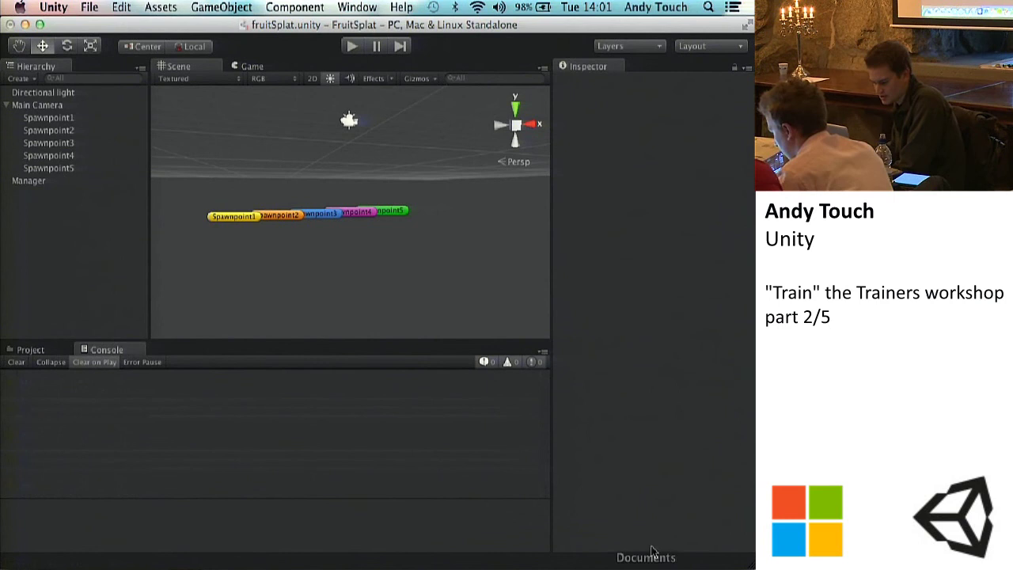
pyautogui.click(614, 565)
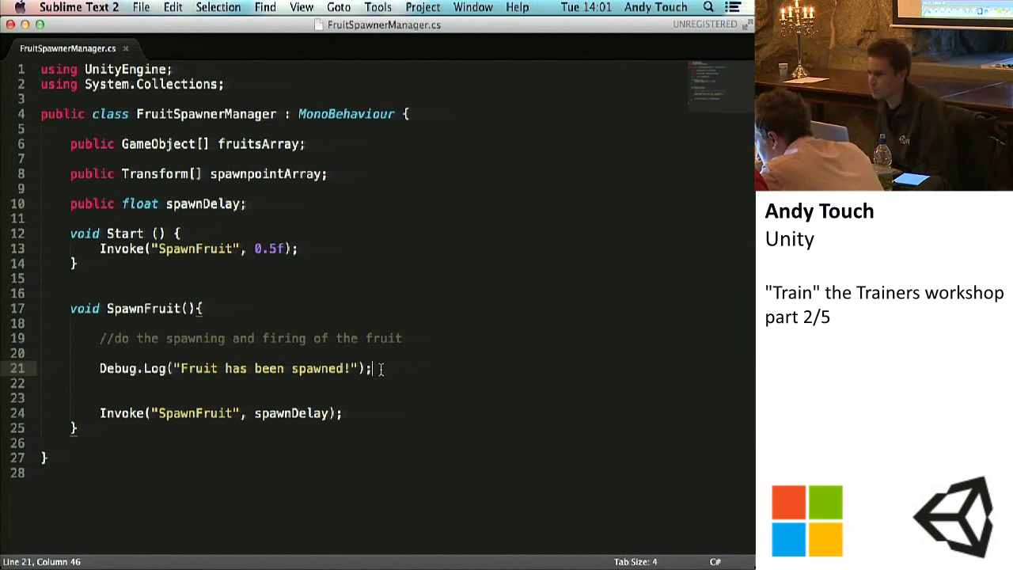
# Above Debug.Log, add int randomFruitInt = Random.Range(0, fruitsArray.Length); and save.
pyautogui.press('super+s')
pyautogui.press('super+Left')
pyautogui.press('Return')
pyautogui.press('Up')
pyautogui.click(40, 353)
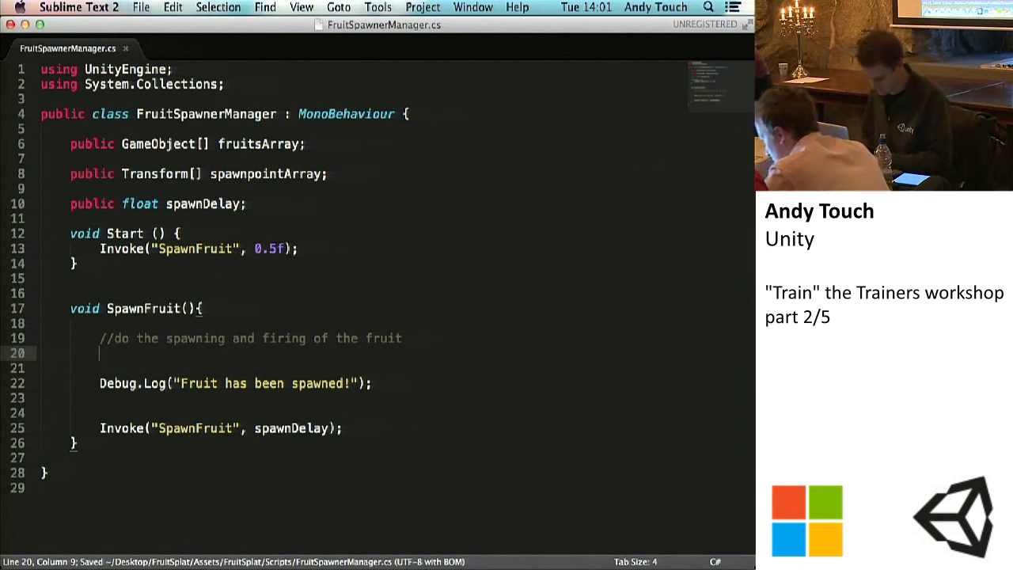
pyautogui.write('int R')
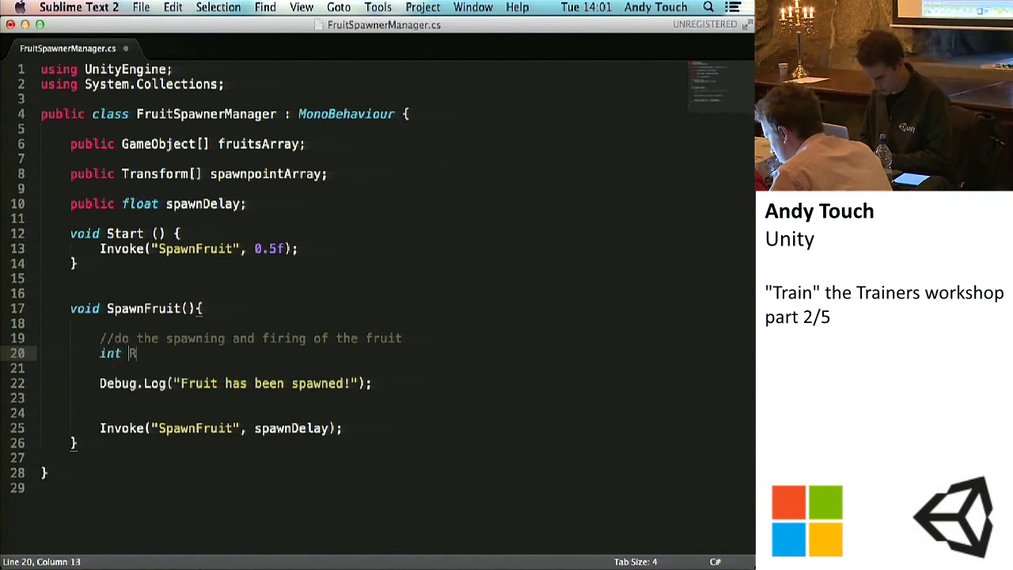
pyautogui.press('BackSpace')
pyautogui.write('randomFru')
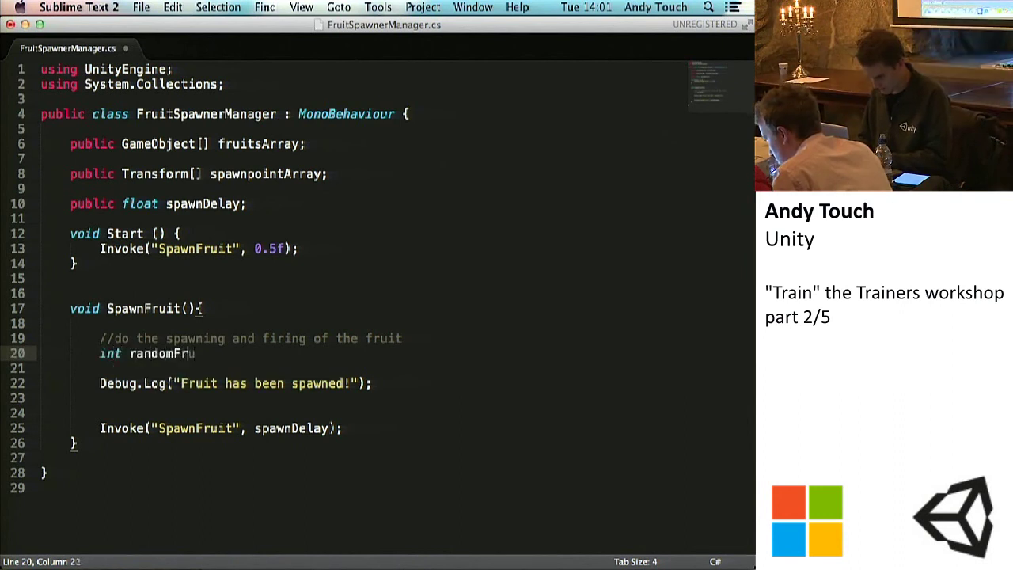
pyautogui.write('itInt = R')
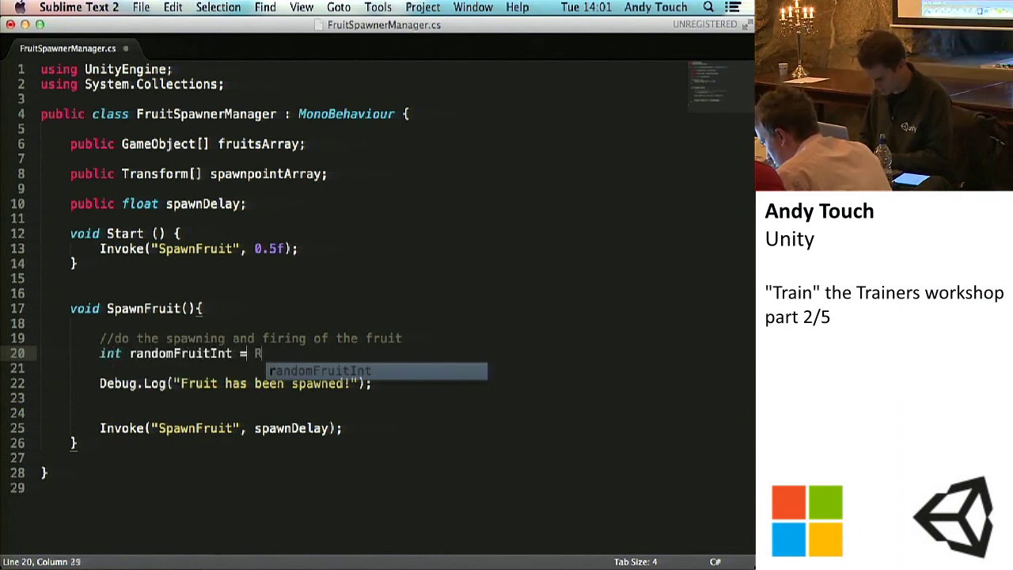
pyautogui.write('andom.Range(0),')
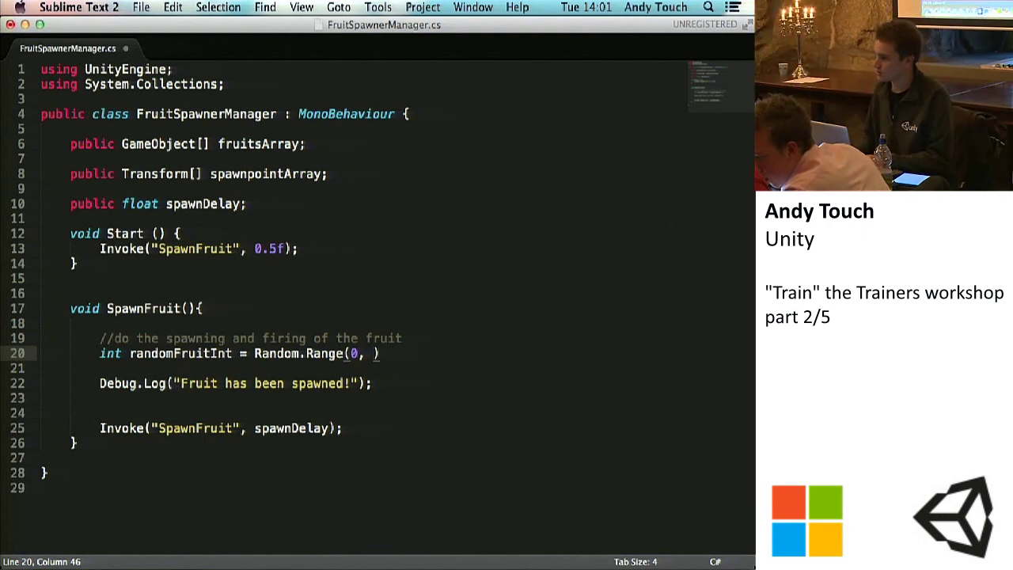
pyautogui.write('fruit')
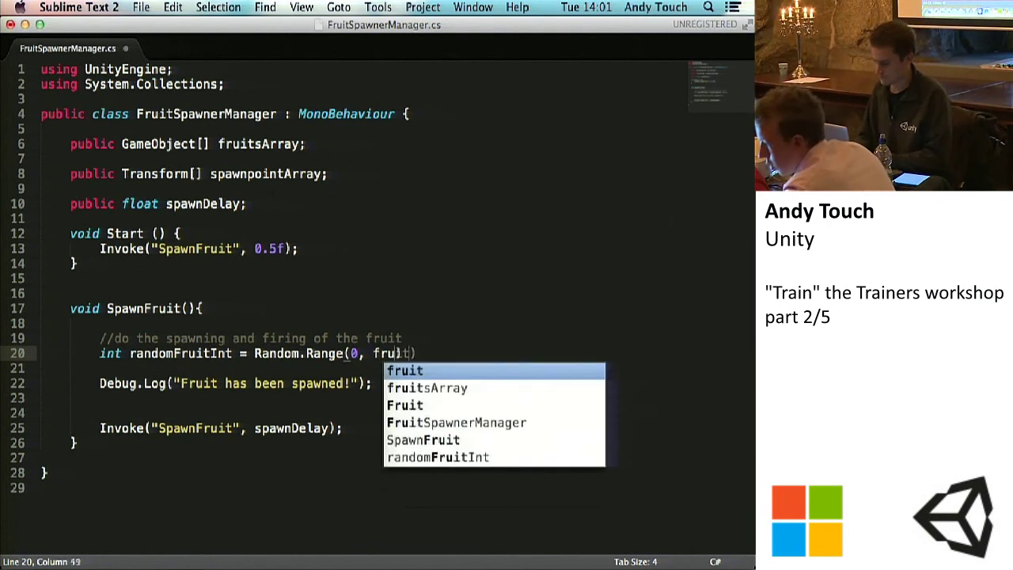
pyautogui.press('Down')
pyautogui.press('Return')
pyautogui.write('.Length)')
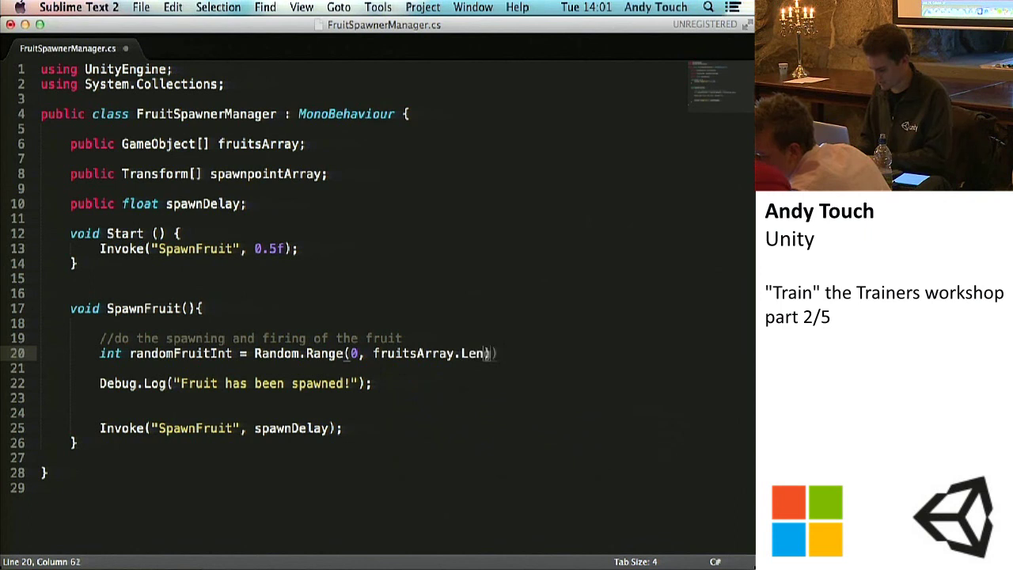
pyautogui.write(';')
pyautogui.press('super+s')
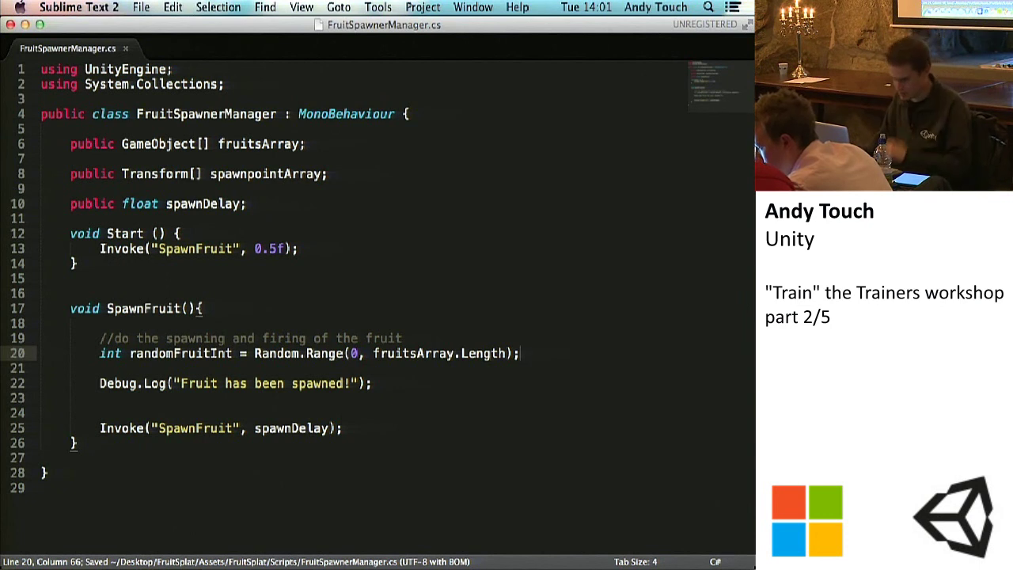
# Add int randomSpawnpointInt = Random.Range(0, spawnpointArray.Length); below the fruit index line and save.
pyautogui.press('Return')
pyautogui.write('int ')
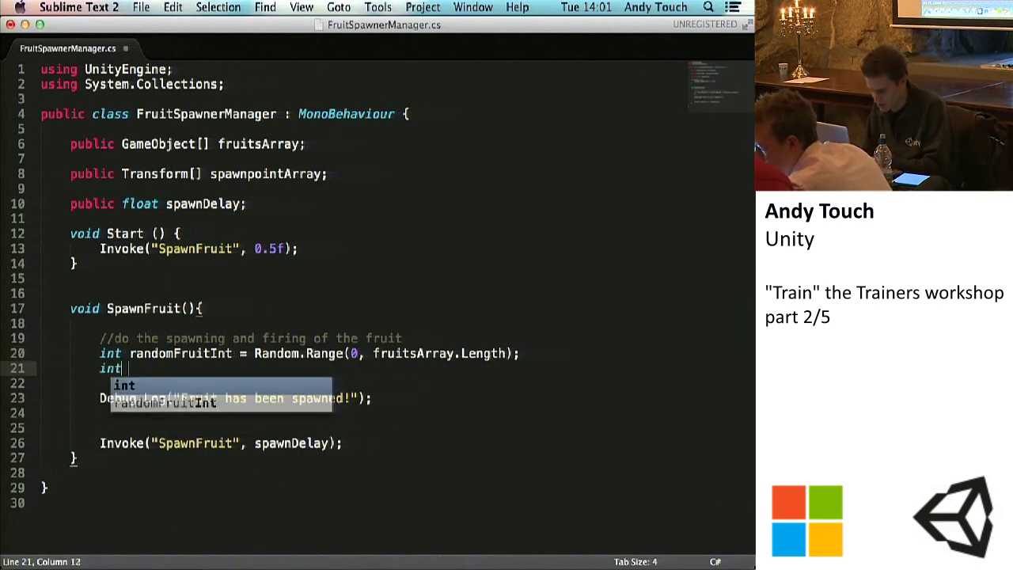
pyautogui.write('ran')
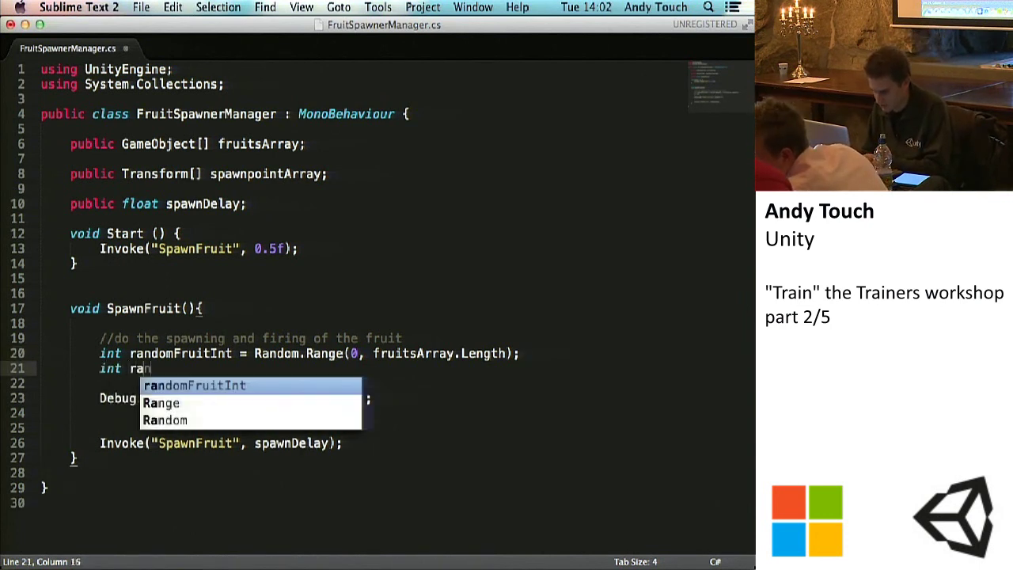
pyautogui.write('domSpawnpoin')
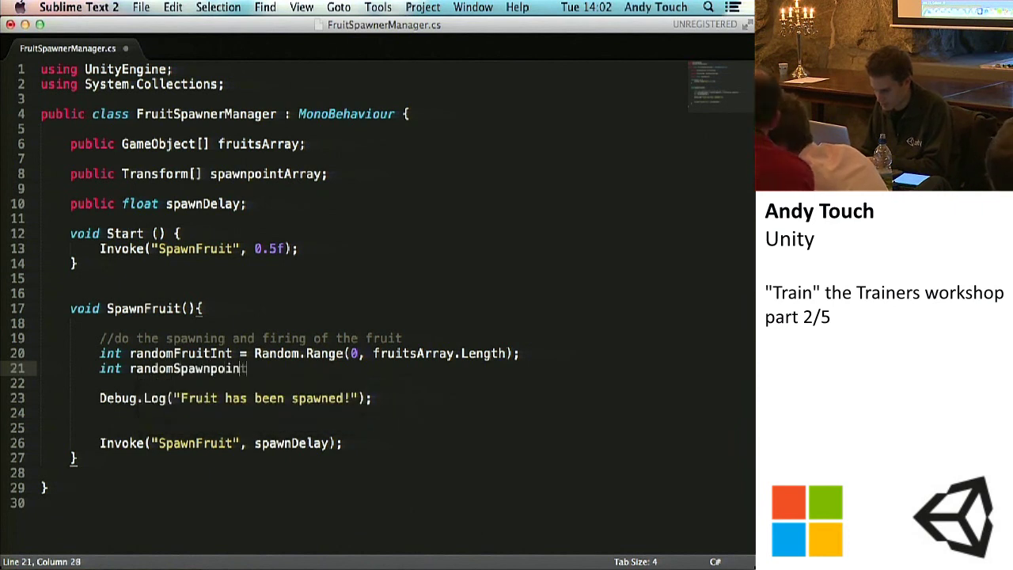
pyautogui.write('tInt = Ran')
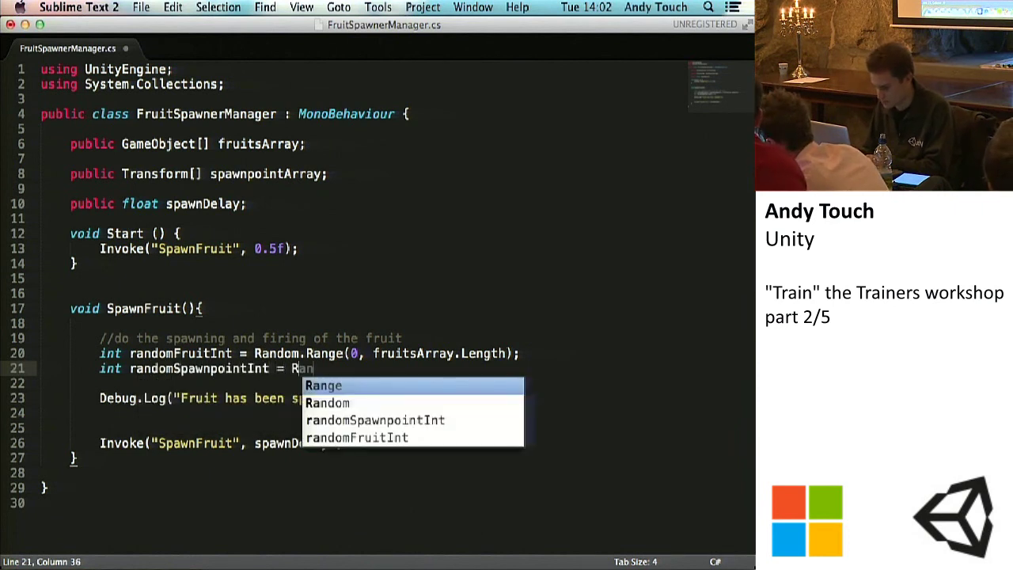
pyautogui.write('dom.Range(0, ')
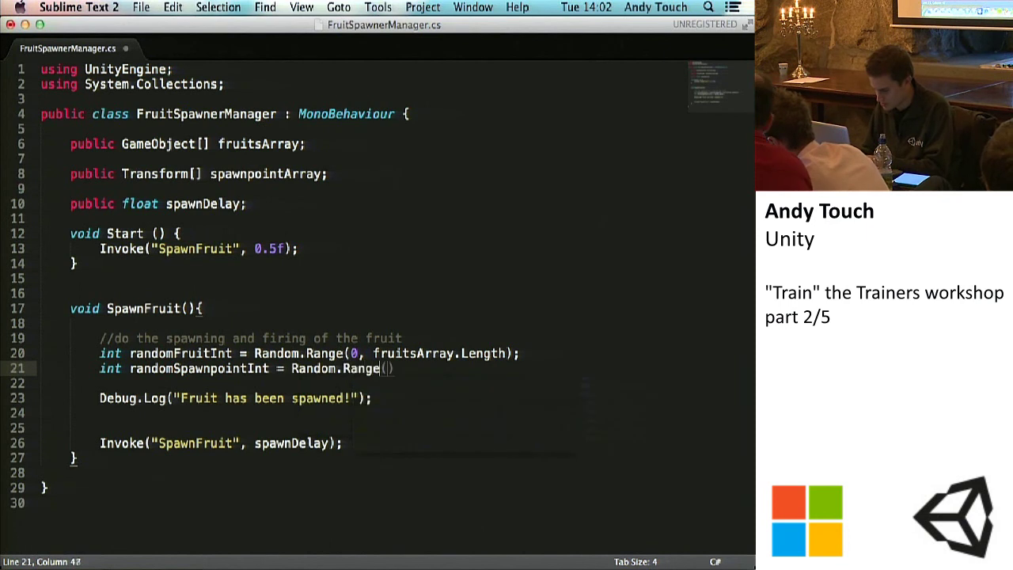
pyautogui.write('spawn')
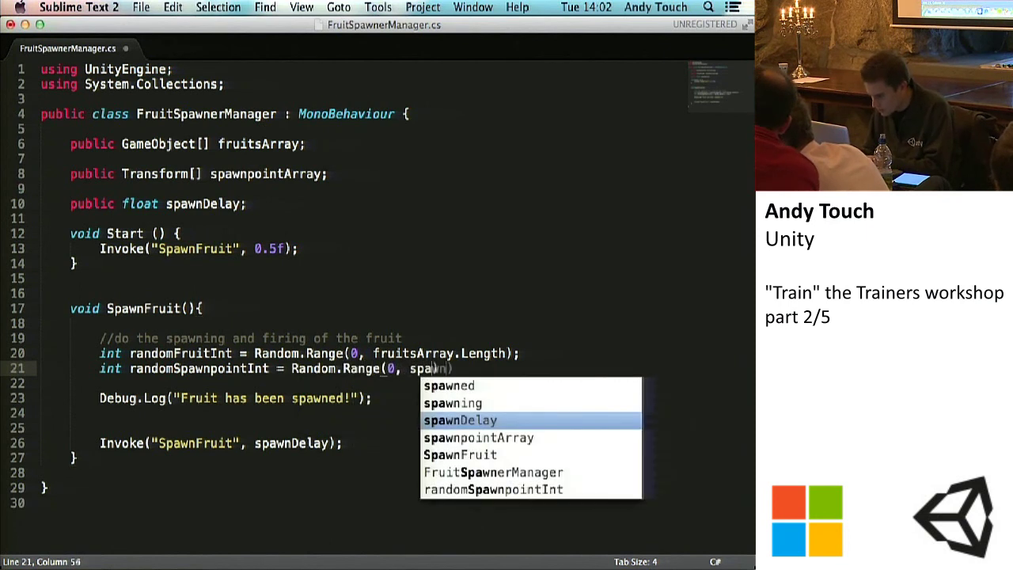
pyautogui.press('Down')
pyautogui.press('Down')
pyautogui.press('Up')
pyautogui.press('Return')
pyautogui.write('.Length)')
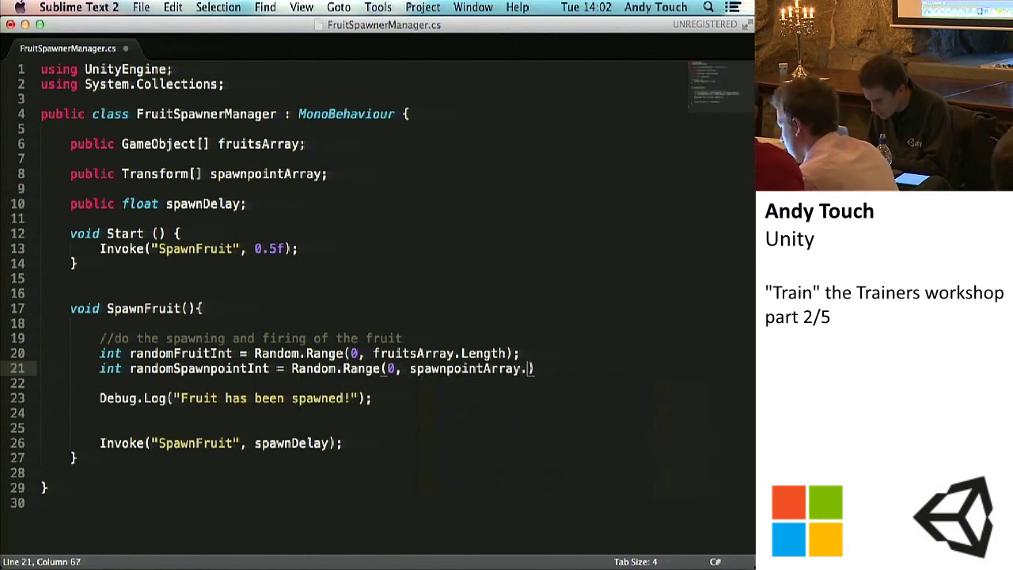
pyautogui.write(';')
pyautogui.press('super+s')
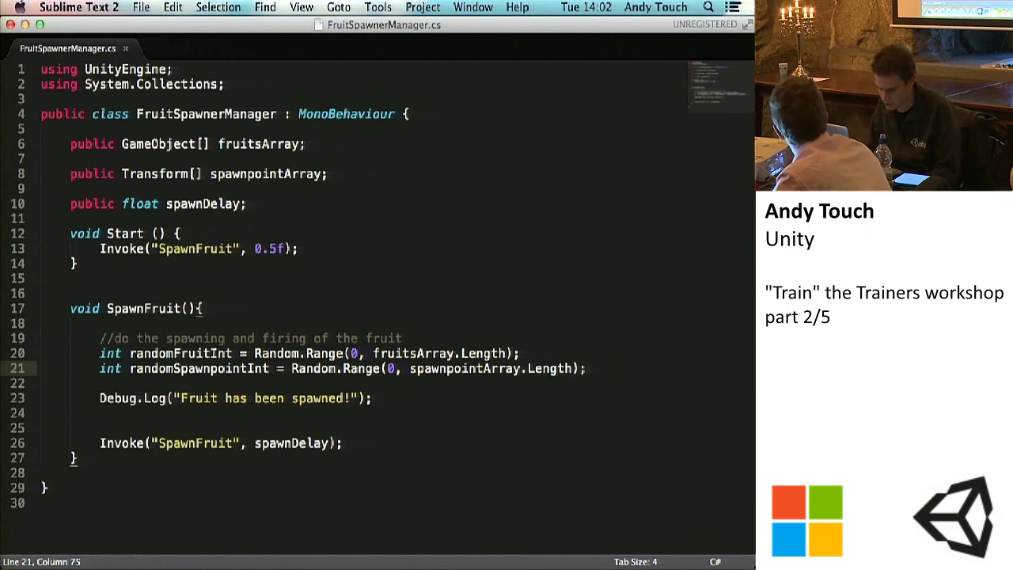
# Start a GameObject createdFruit = Instantiate( statement below the random index lines.
pyautogui.press('Return')
pyautogui.press('Return')
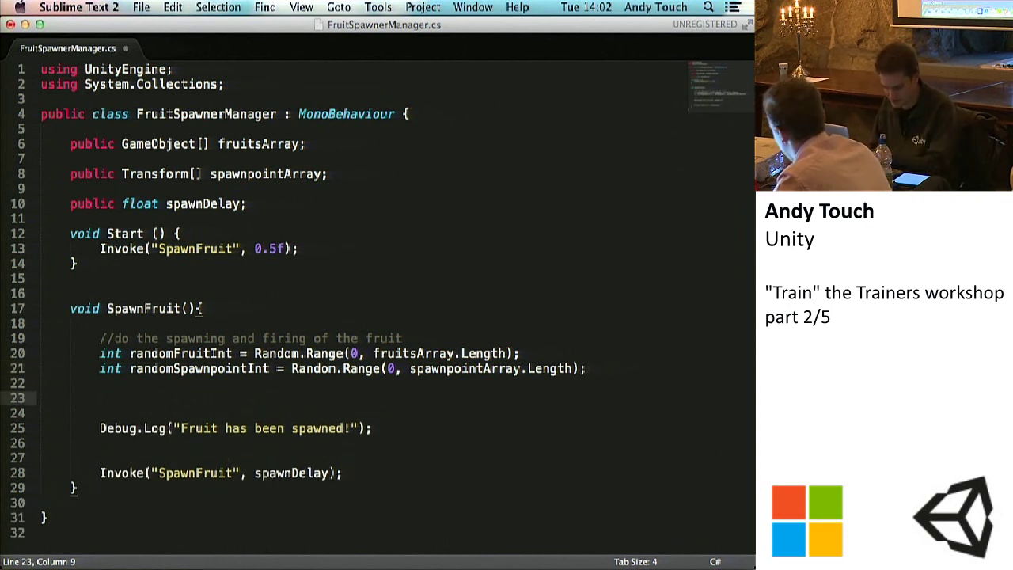
pyautogui.press('super+s')
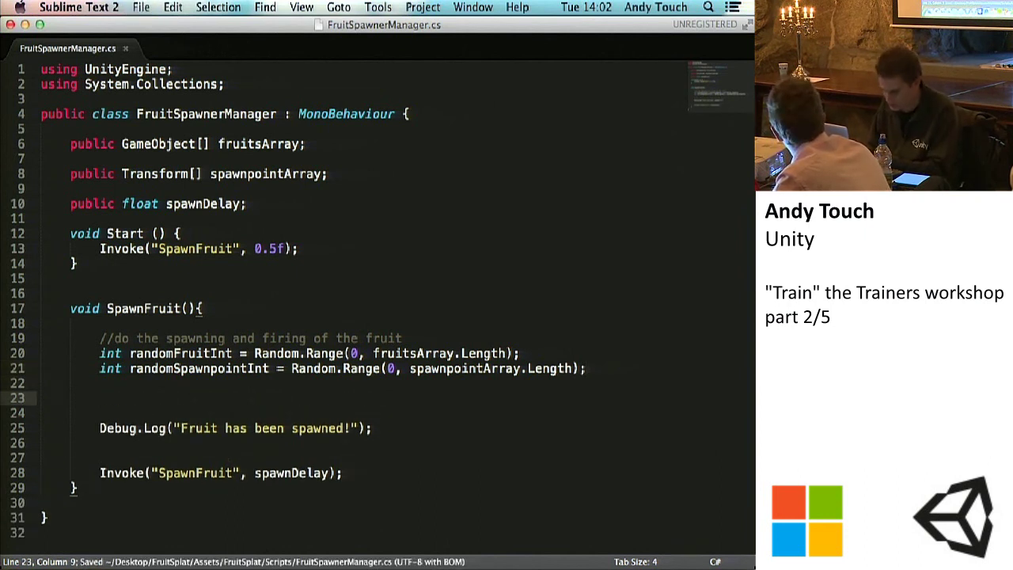
pyautogui.write('GameObject createdFruit')
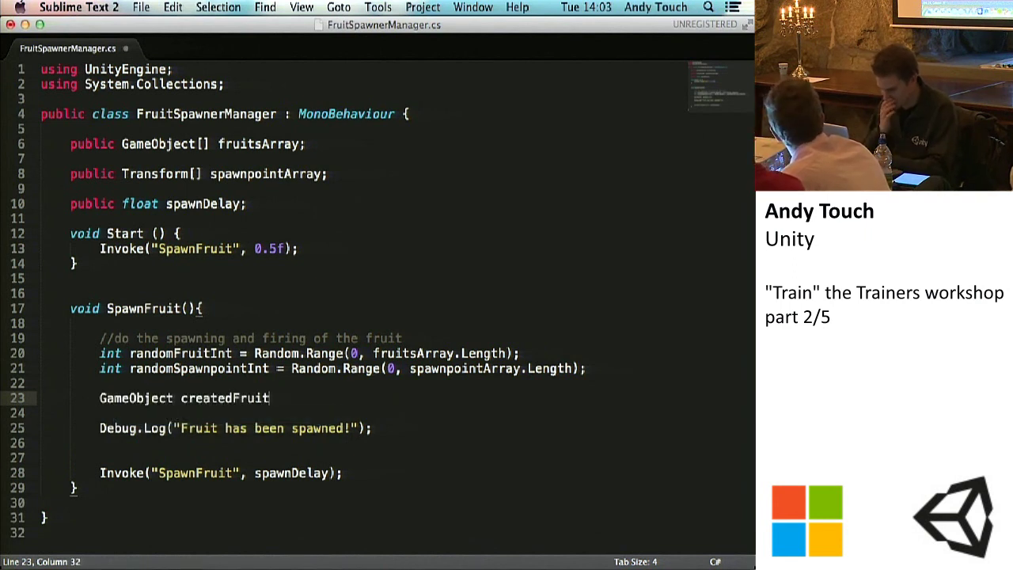
pyautogui.write(' =')
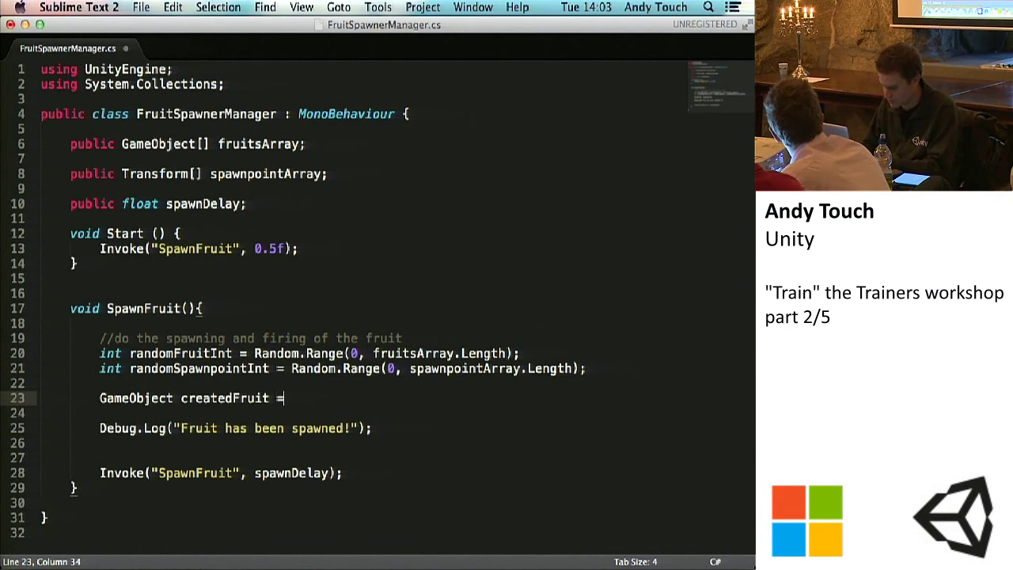
pyautogui.press('Return')
pyautogui.write('Instan')
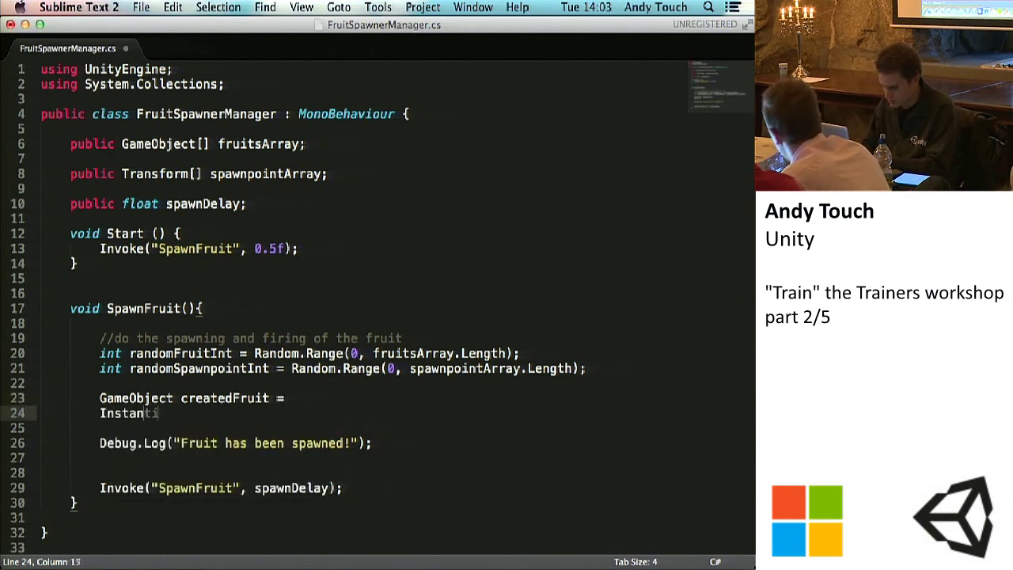
pyautogui.write('tiate(')
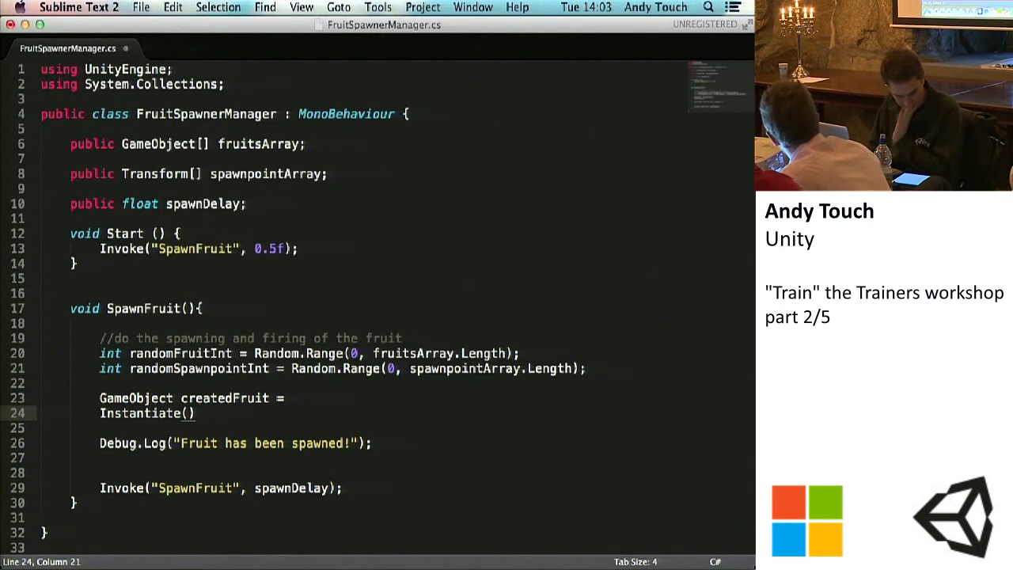
# Pass fruitsArray[randomFruitInt] and spawnpointArray[randomSpawnpointInt].position as Instantiate arguments.
pyautogui.write('fruit')
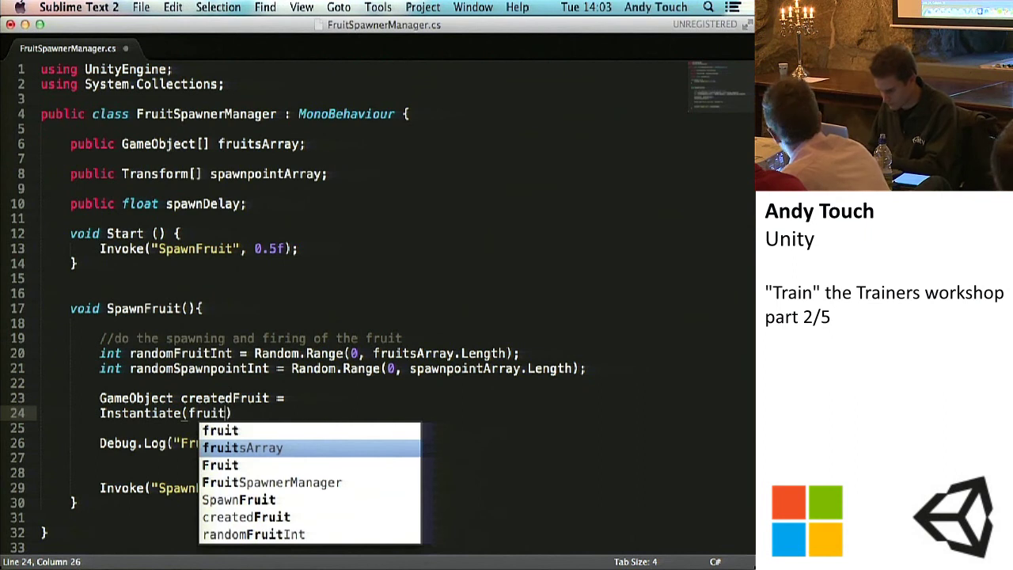
pyautogui.press('Tab')
pyautogui.write('[r')
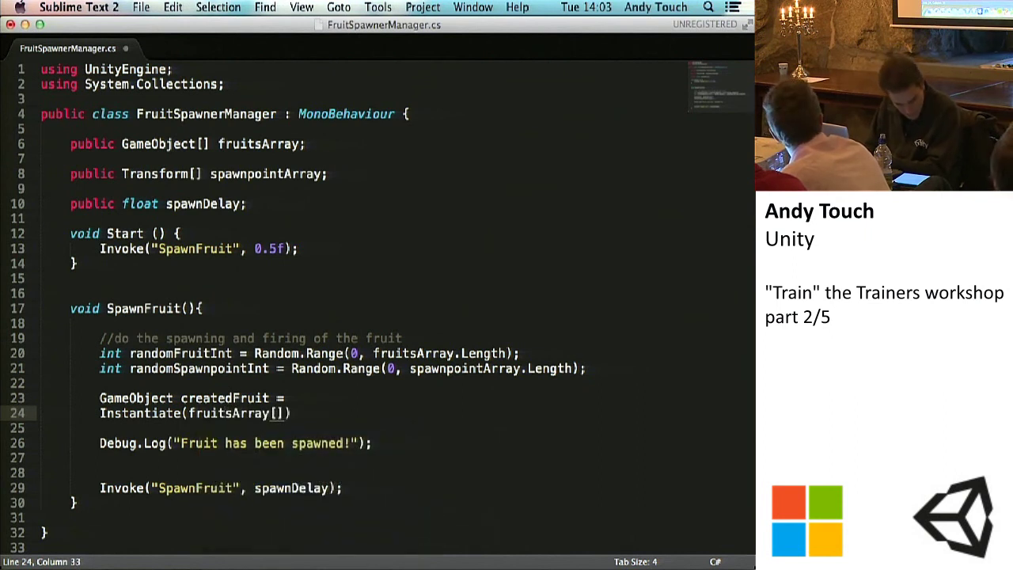
pyautogui.write('andomF')
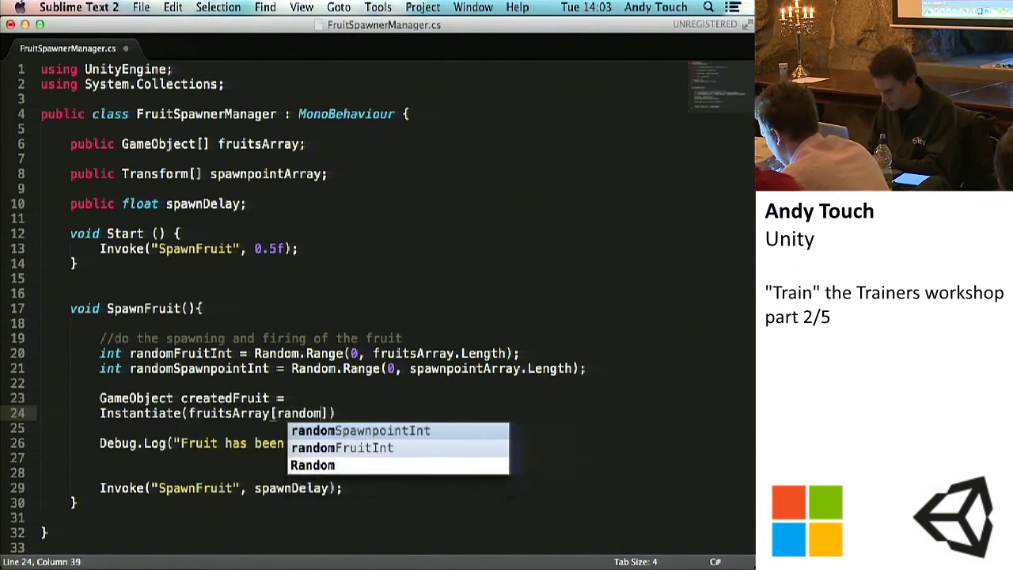
pyautogui.press('Tab')
pyautogui.write(',')
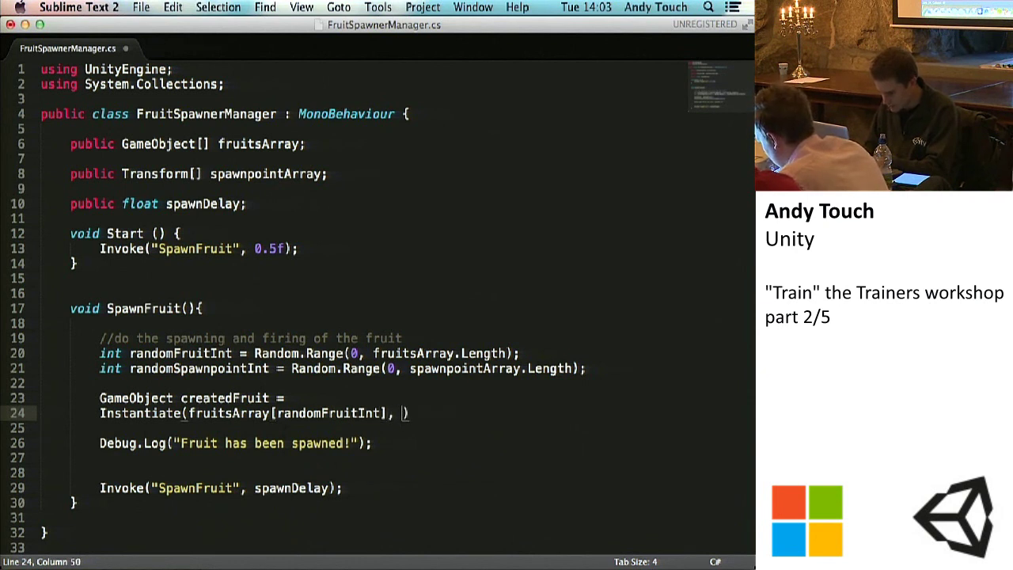
pyautogui.press('BackSpace')
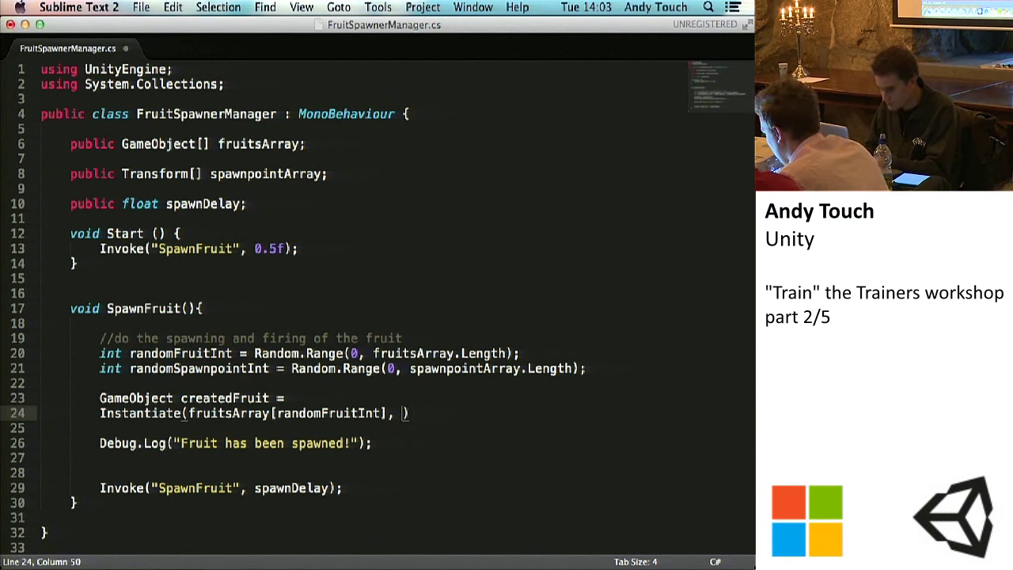
pyautogui.write('spawn')
pyautogui.press('Return')
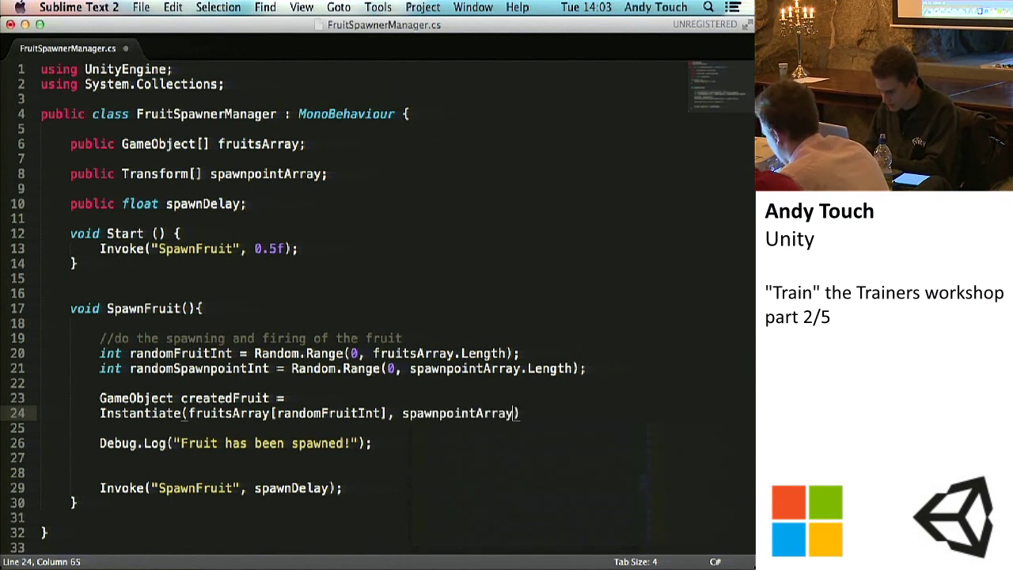
pyautogui.write('[ran')
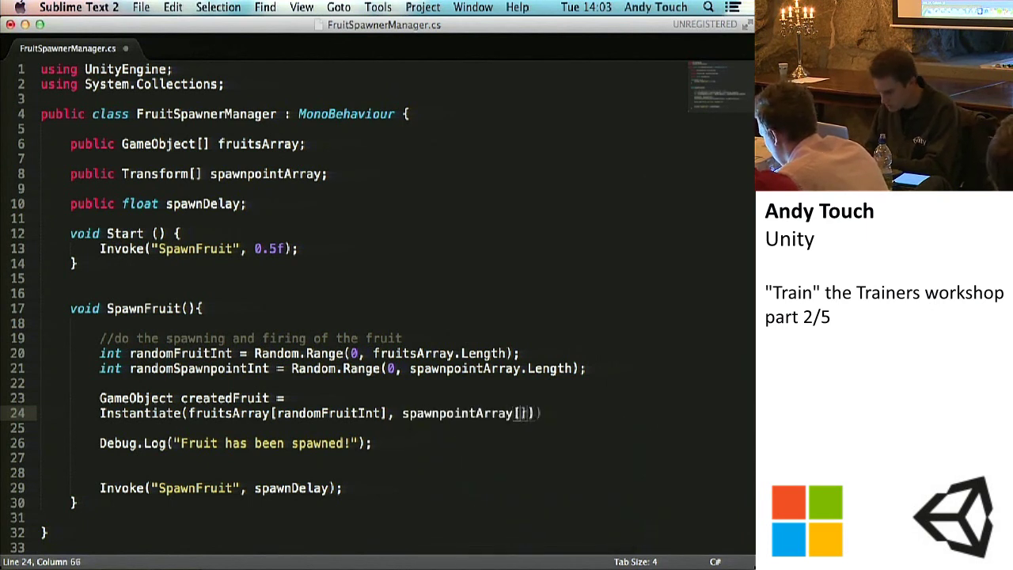
pyautogui.press('Down')
pyautogui.press('Return')
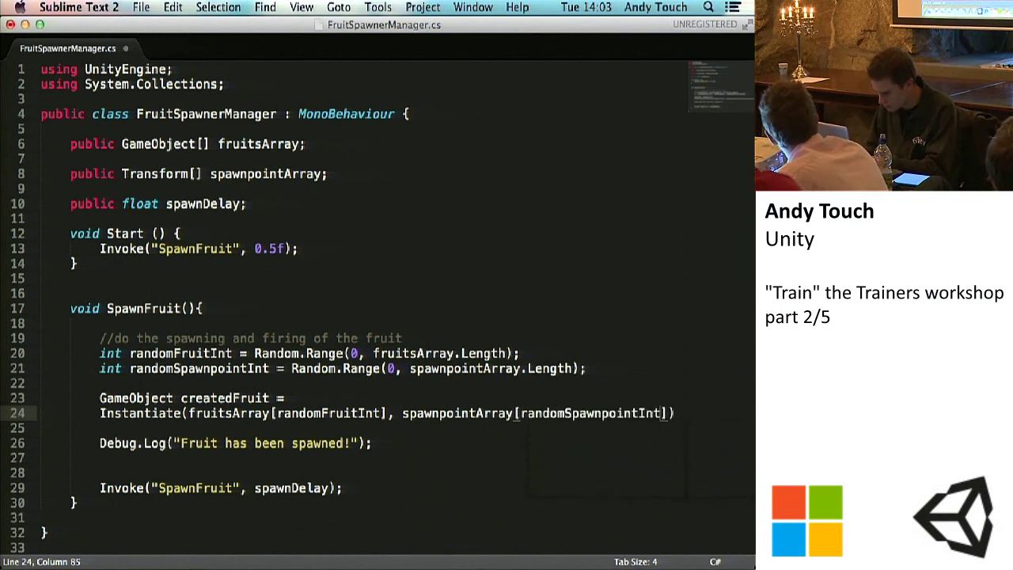
pyautogui.write('].')
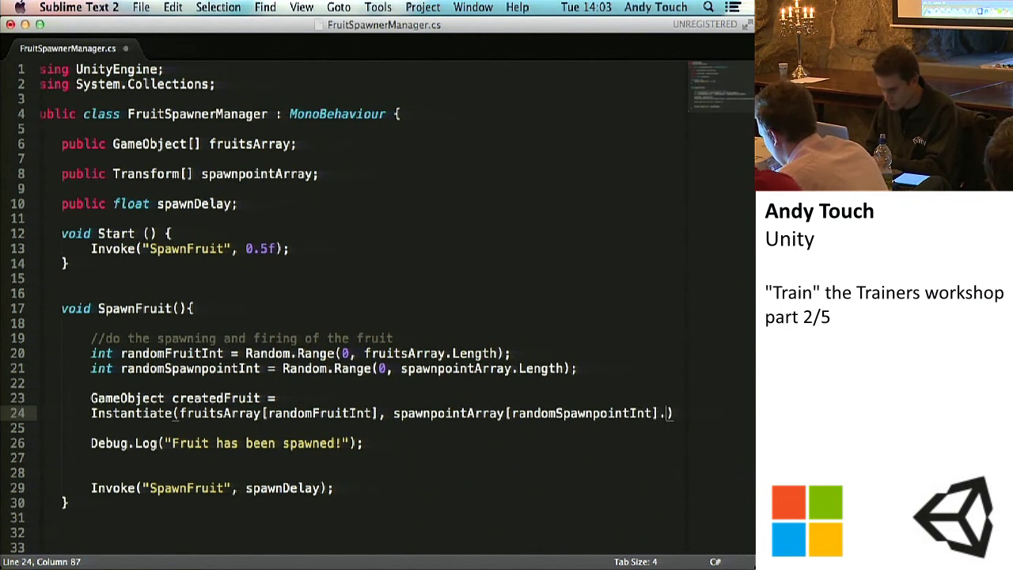
pyautogui.write('position')
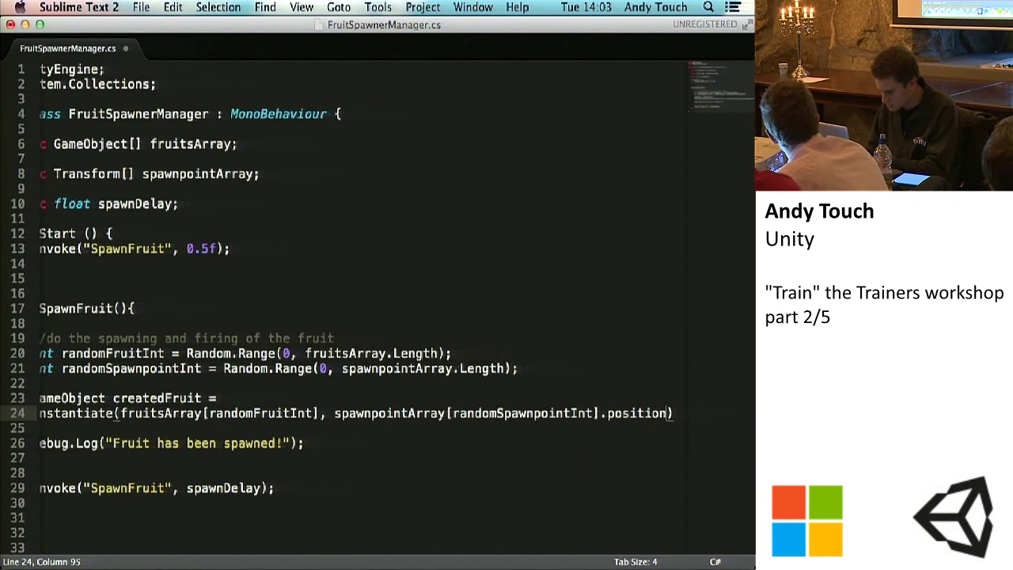
# Split the Instantiate arguments and closing parenthesis onto separate indented lines.
pyautogui.press('Return')
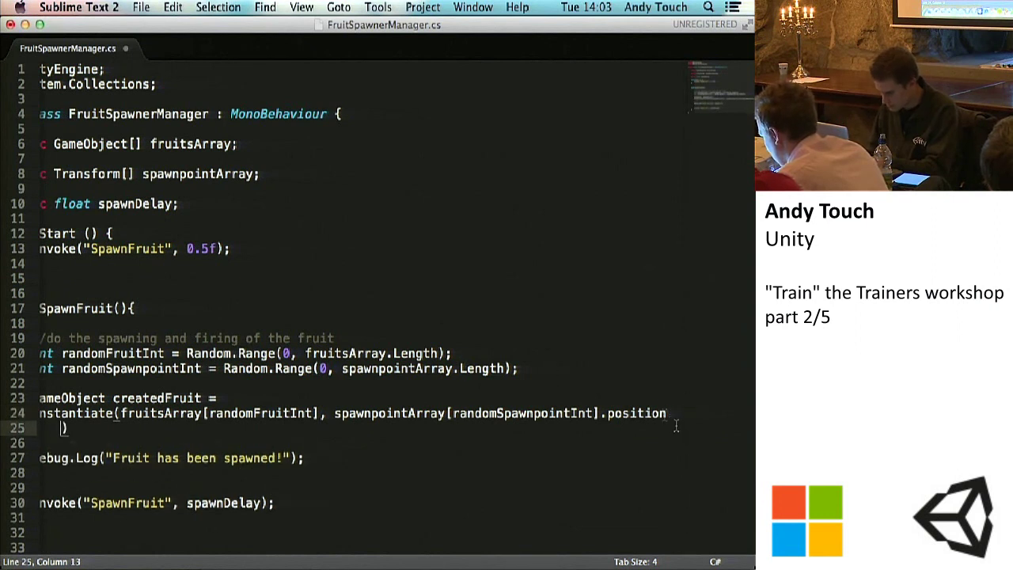
pyautogui.write(',')
pyautogui.hscroll(-5, 475, 395)
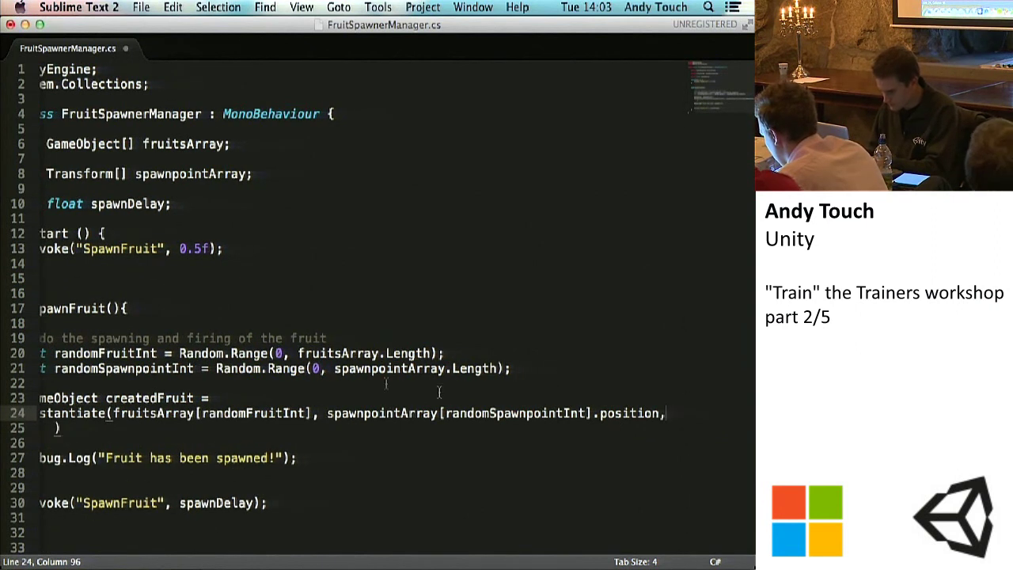
pyautogui.hscroll(3, 386, 383)
pyautogui.click(345, 412)
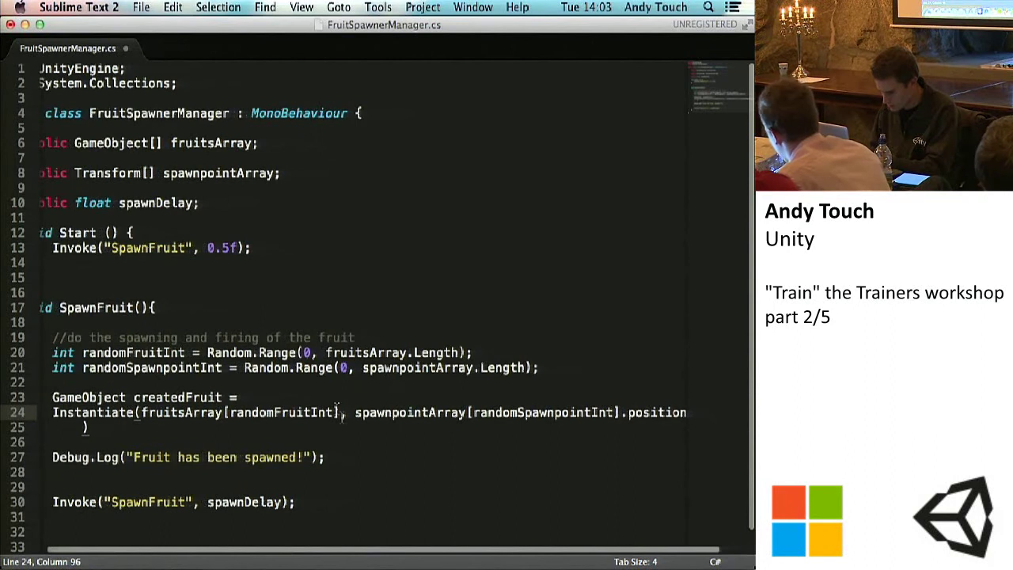
pyautogui.press('Return')
pyautogui.press('Tab')
pyautogui.press('Tab')
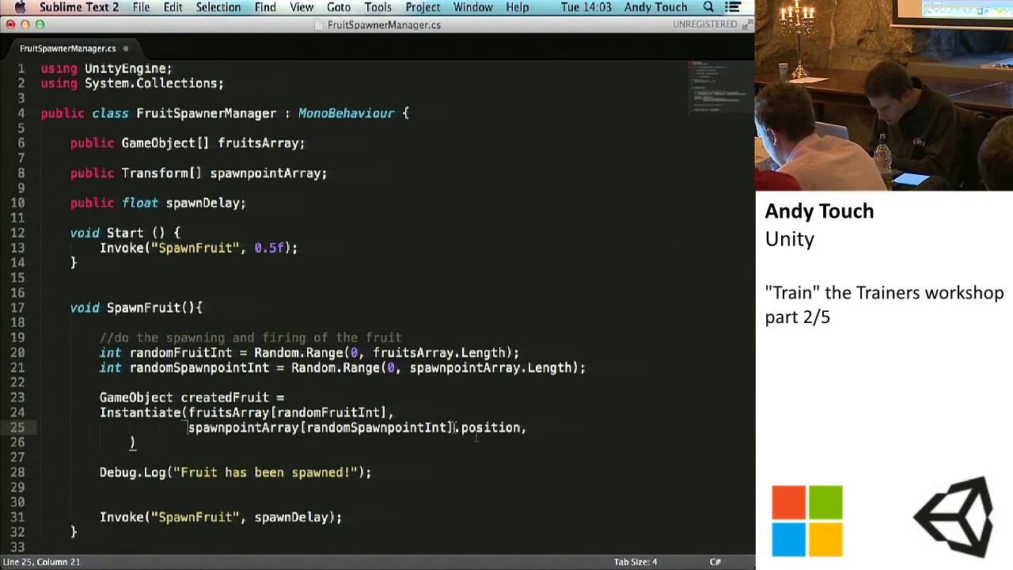
pyautogui.click(131, 442)
pyautogui.press('Tab')
pyautogui.press('Tab')
# Add spawnpointArray[randomSpawnpointInt].rotation as the third argument, cast as GameObject, and save.
pyautogui.write('spawn')
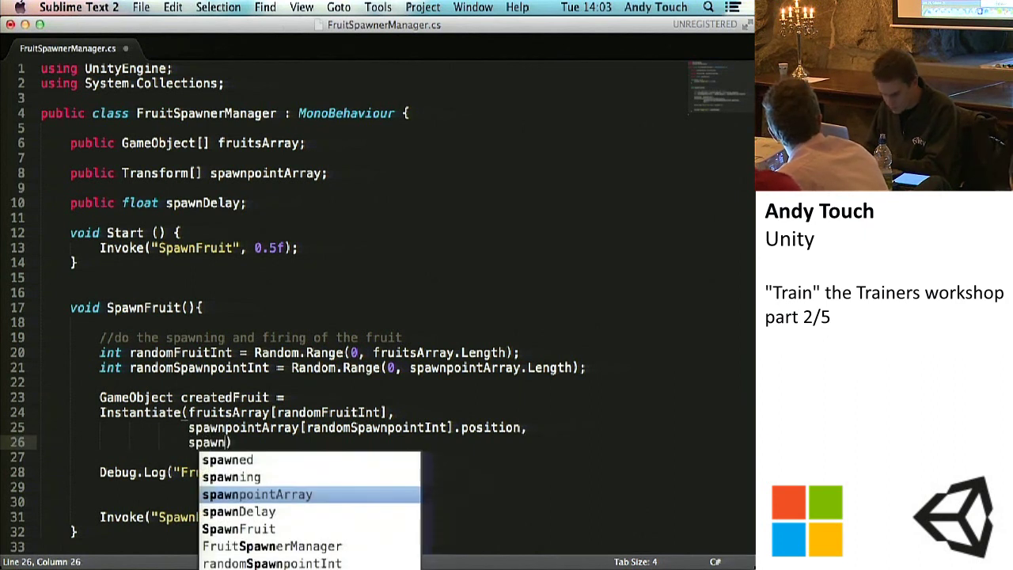
pyautogui.press('Return')
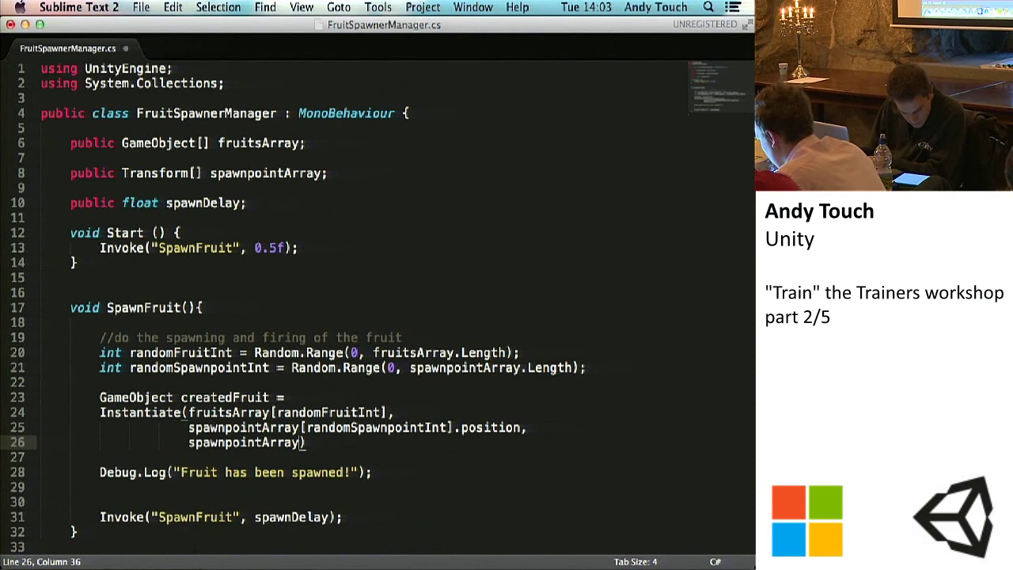
pyautogui.write('[rand')
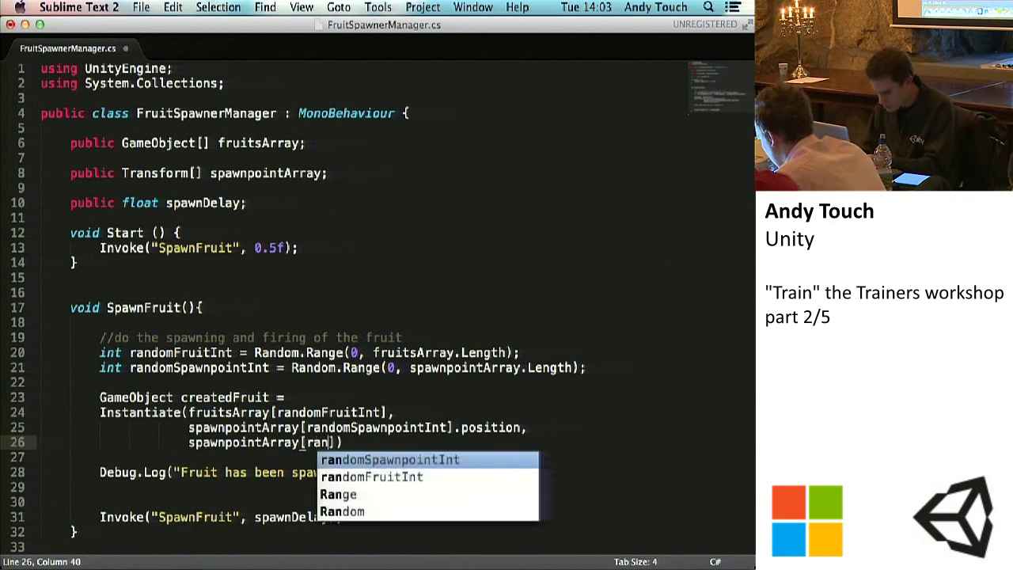
pyautogui.press('Up')
pyautogui.press('Return')
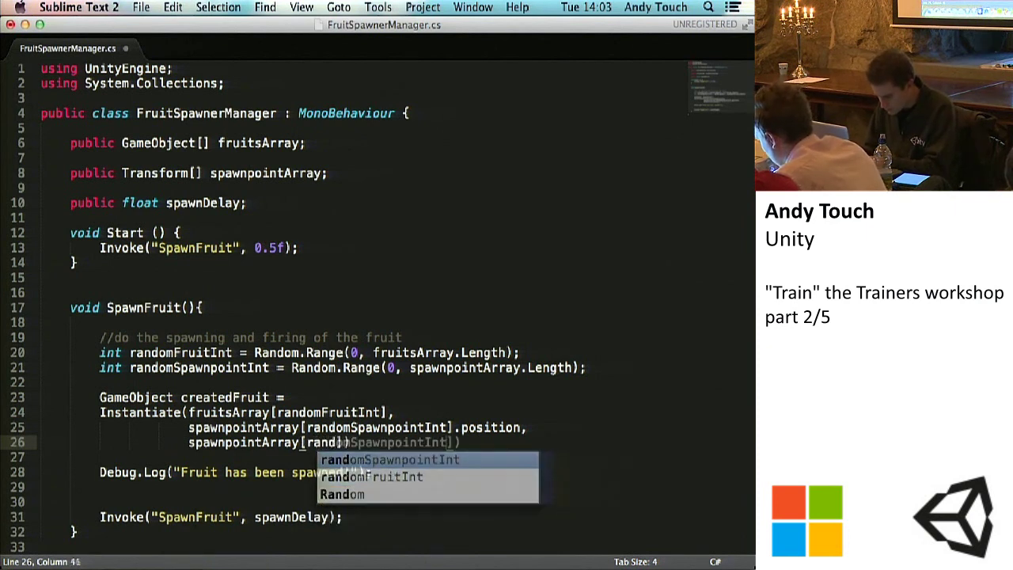
pyautogui.write('].rotation')
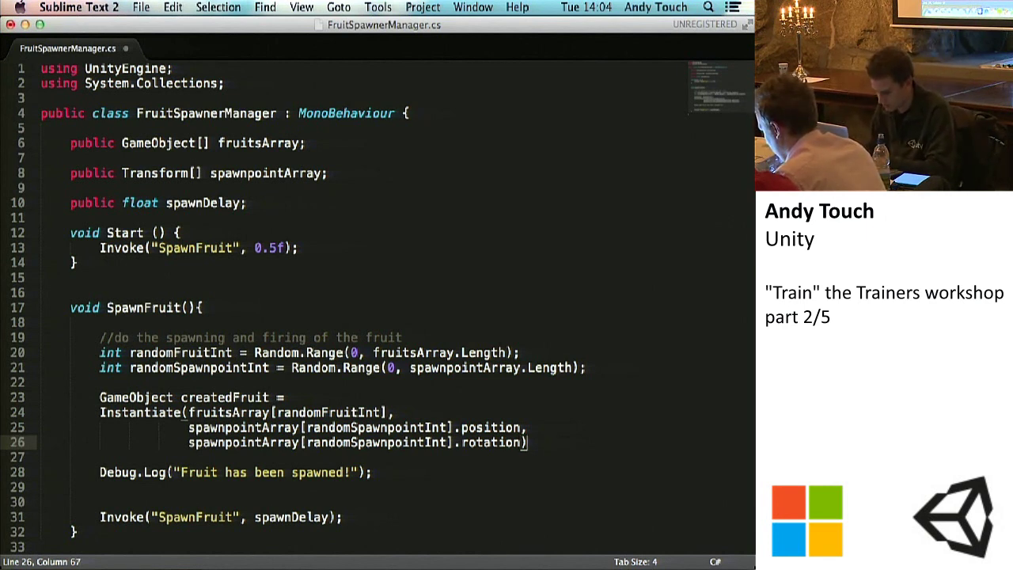
pyautogui.write('as Ga')
pyautogui.write('meObject;')
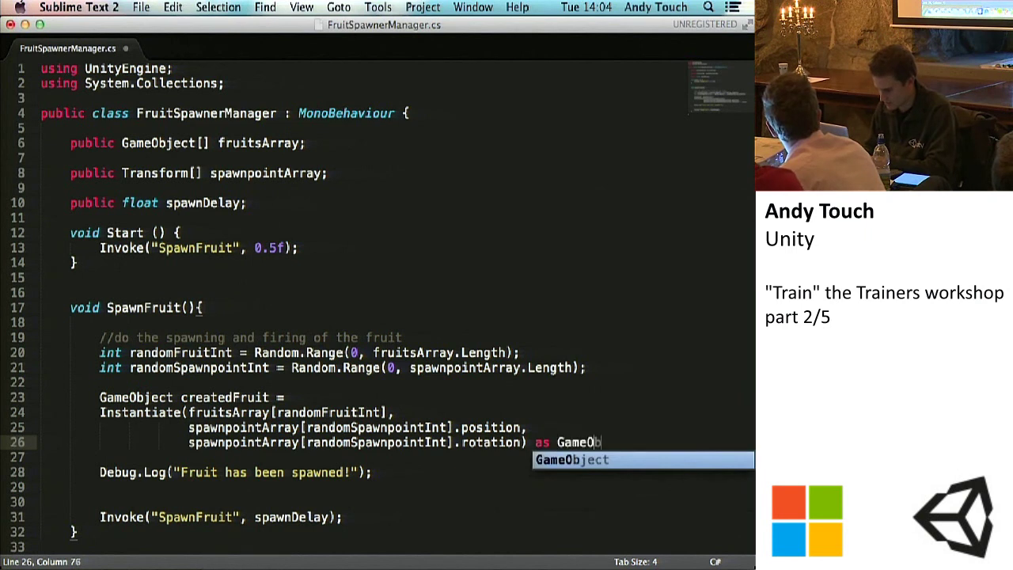
pyautogui.press('super+s')
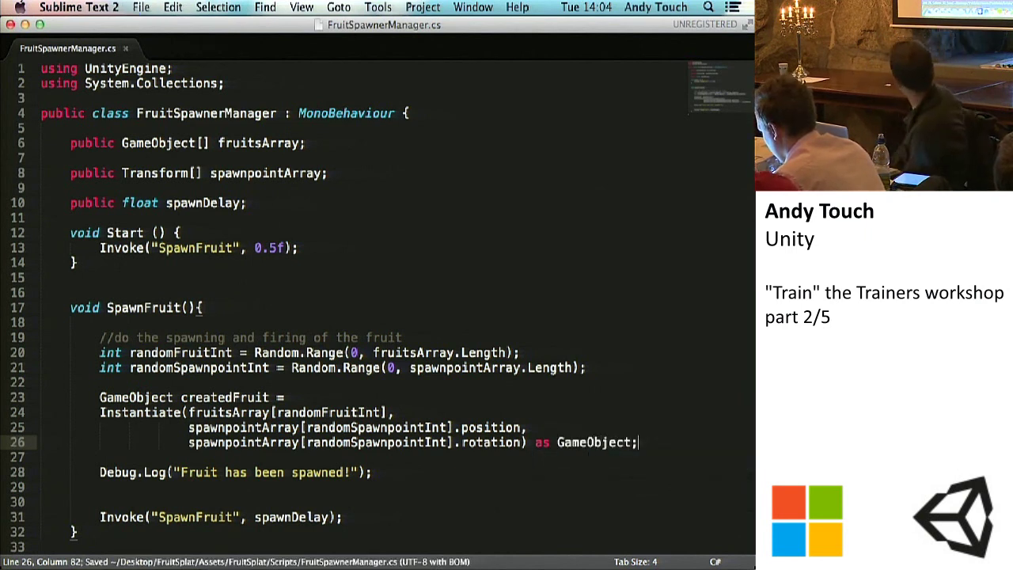
pyautogui.scroll(-1, 378, 310)
pyautogui.press('Return')
pyautogui.press('Return')
pyautogui.press('Return')
pyautogui.press('Return')
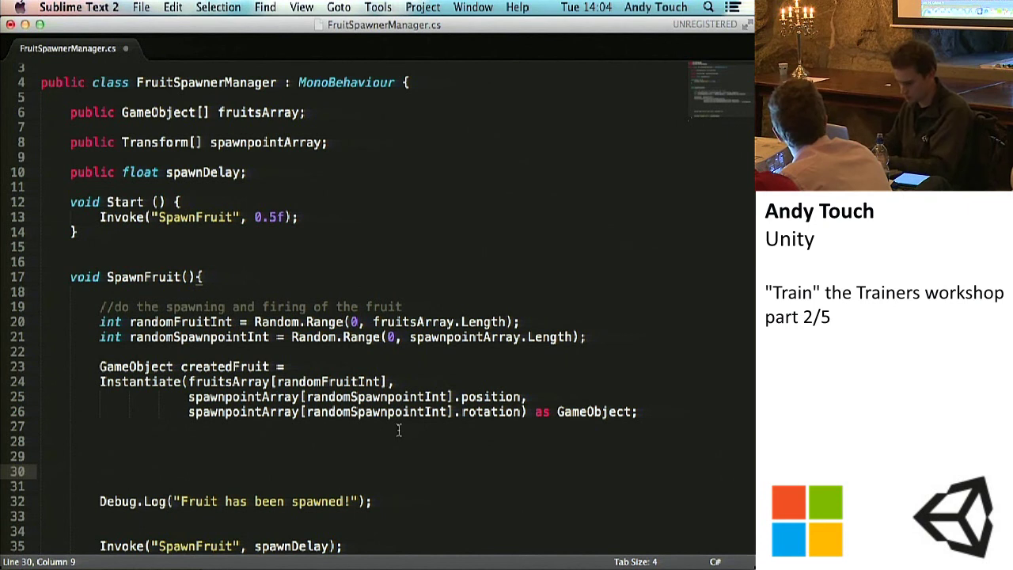
# Save FruitSpawnerManager.cs and select the finished createdFruit Instantiate statement.
pyautogui.press('Up')
pyautogui.press('Up')
pyautogui.press('super+s')
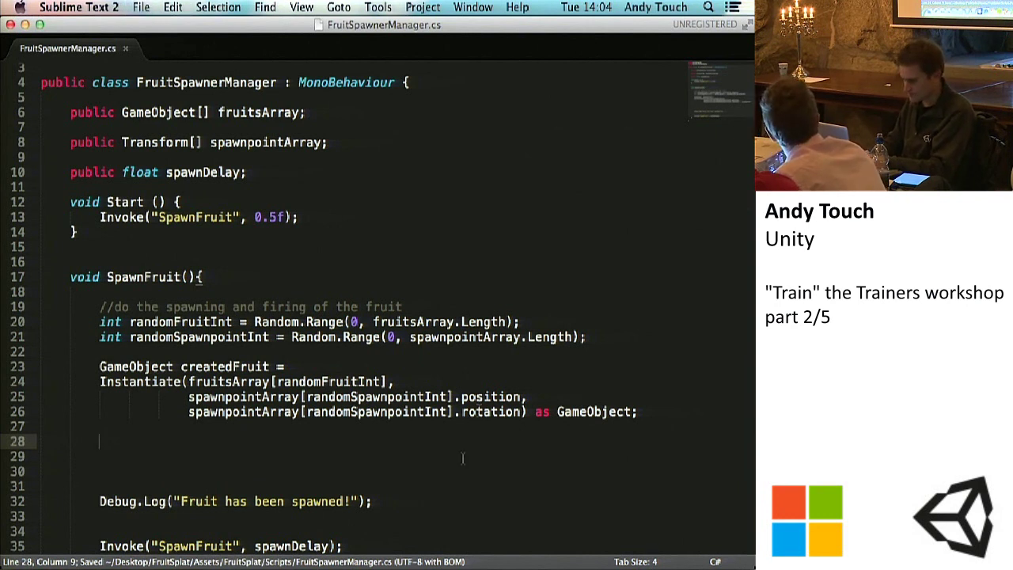
pyautogui.scroll(-2, 378, 411)
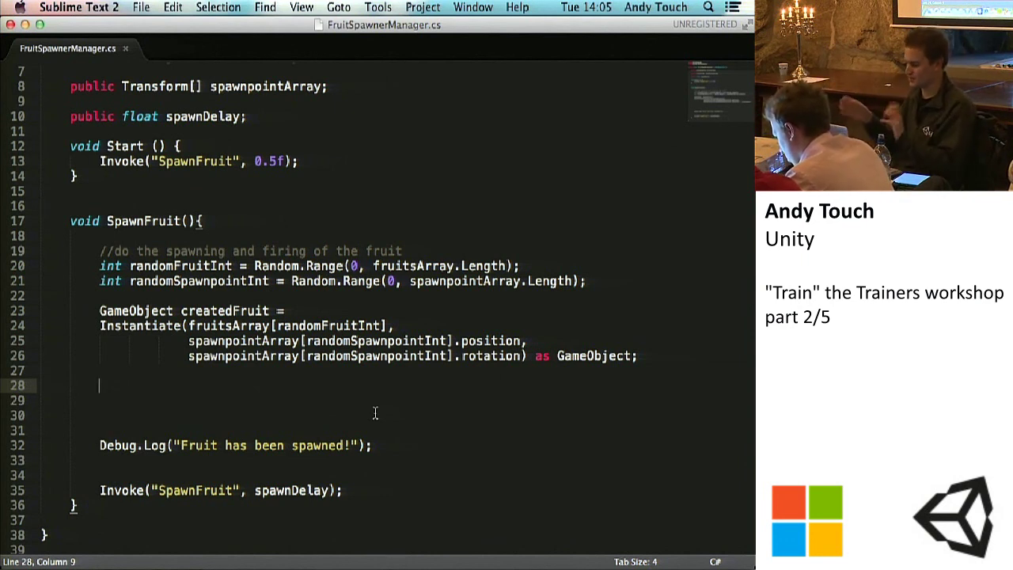
pyautogui.press('super+s')
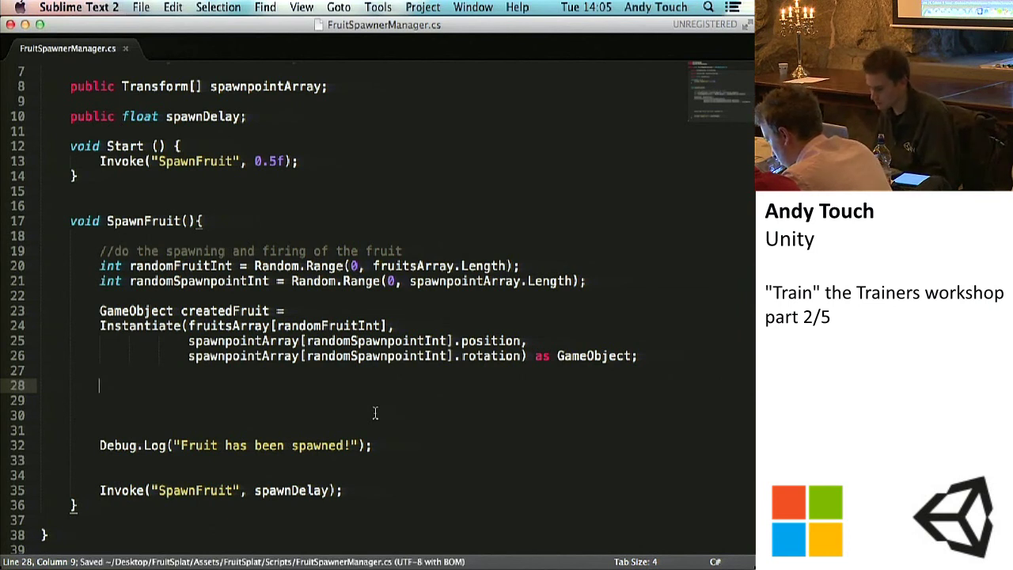
pyautogui.moveTo(653, 362); pyautogui.dragTo(99, 311)
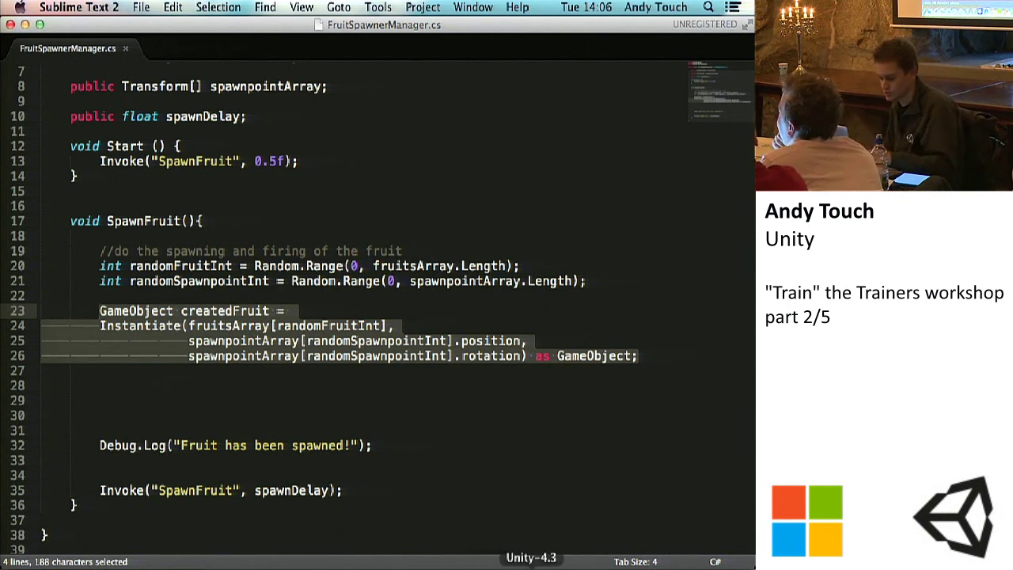
# Select Manager in Unity, expand its Fruits Array, and reveal the Fruits > Prefabs folder.
pyautogui.click(531, 566)
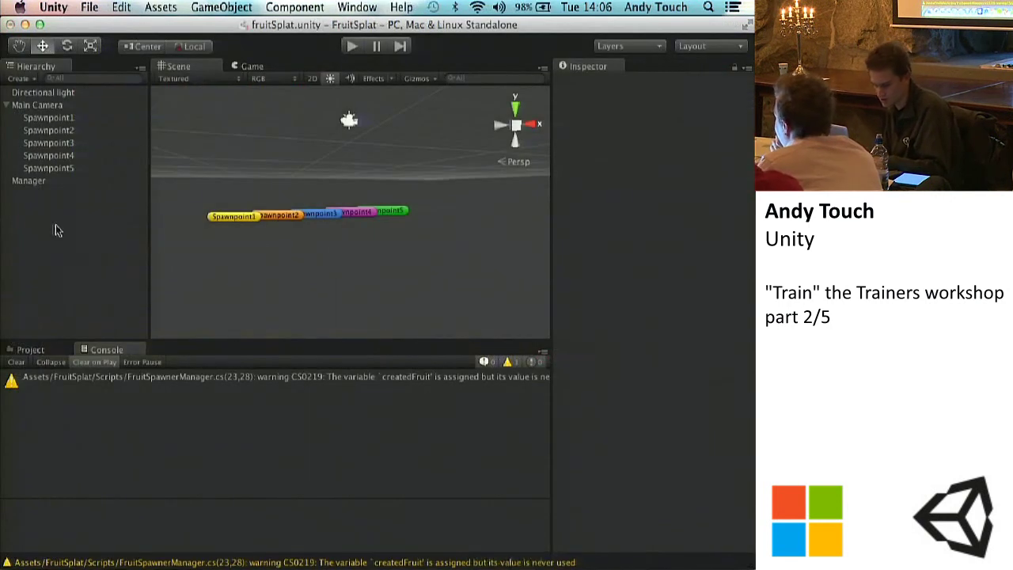
pyautogui.click(37, 181)
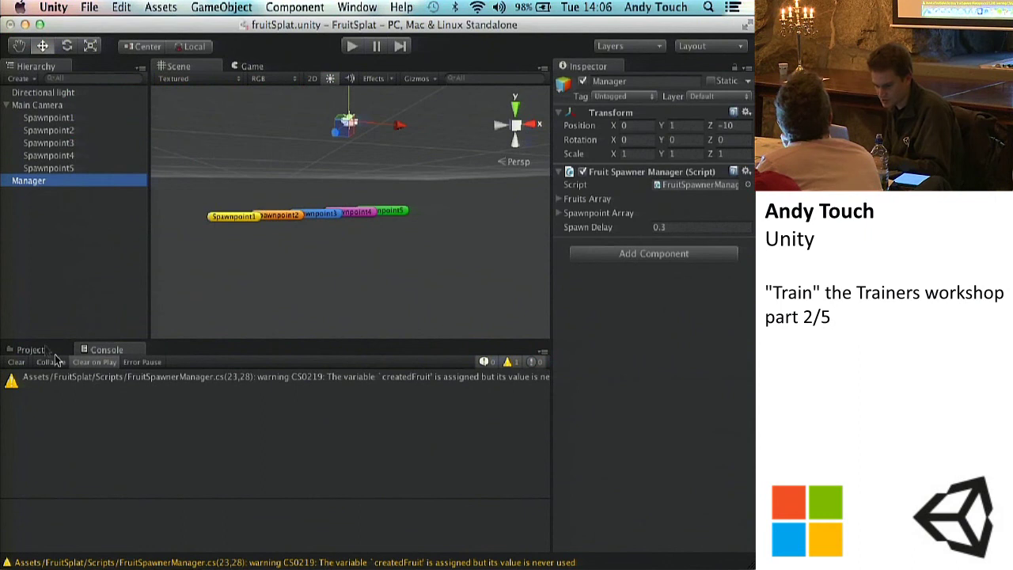
pyautogui.click(46, 349)
pyautogui.click(558, 199)
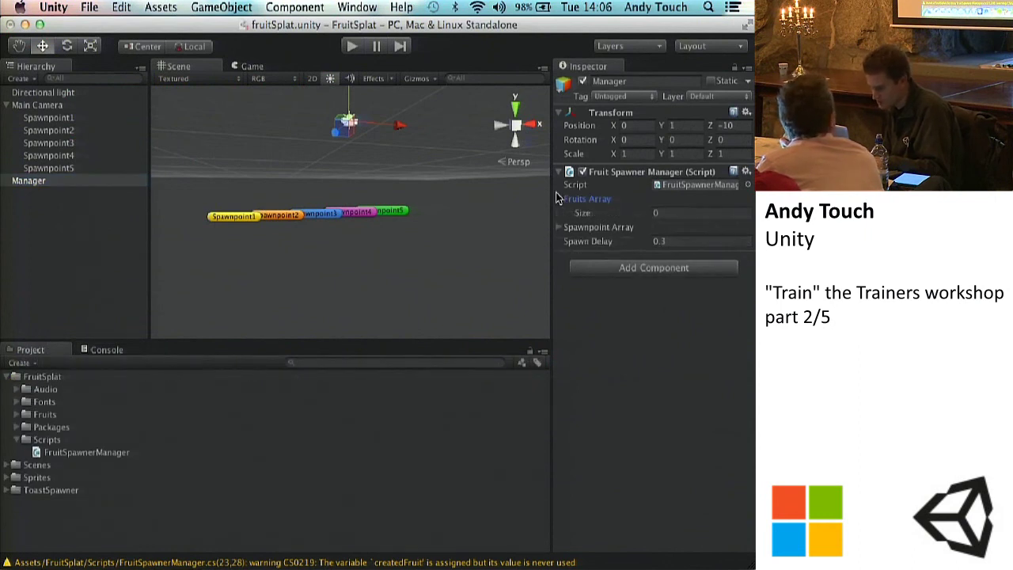
pyautogui.click(16, 414)
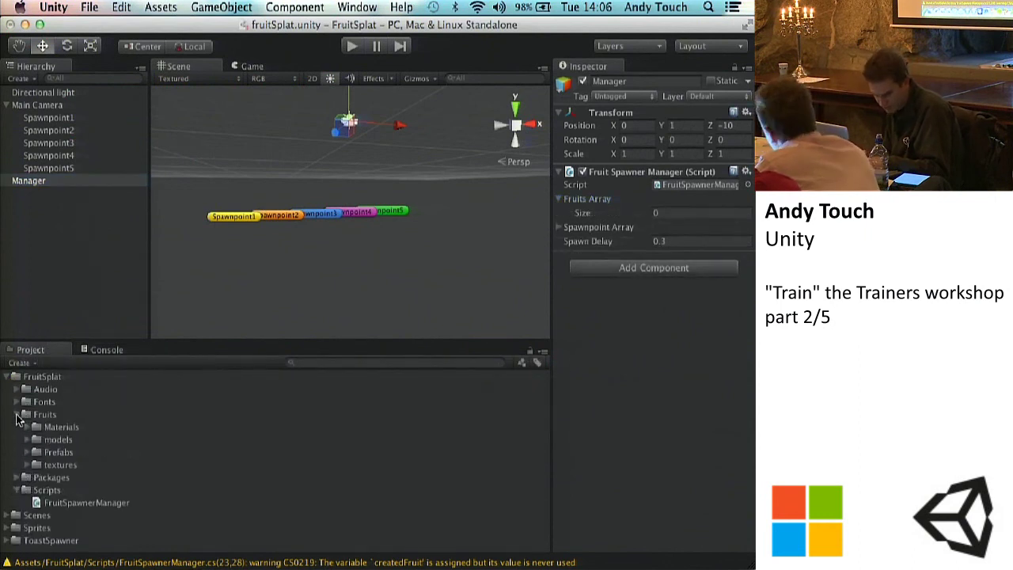
pyautogui.click(27, 451)
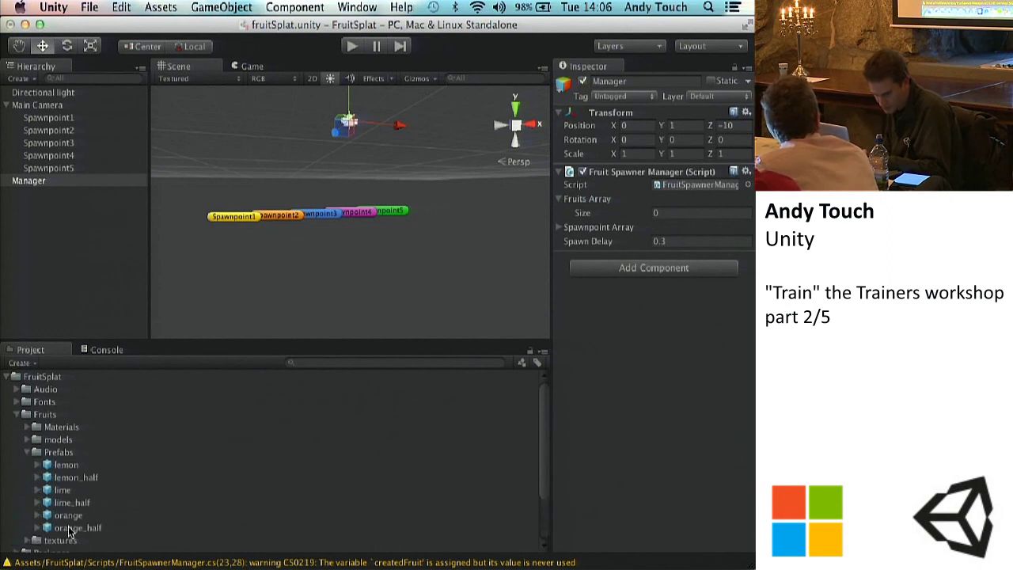
# Set the Fruits Array size to 6 and select the six fruit prefabs.
pyautogui.click(660, 212)
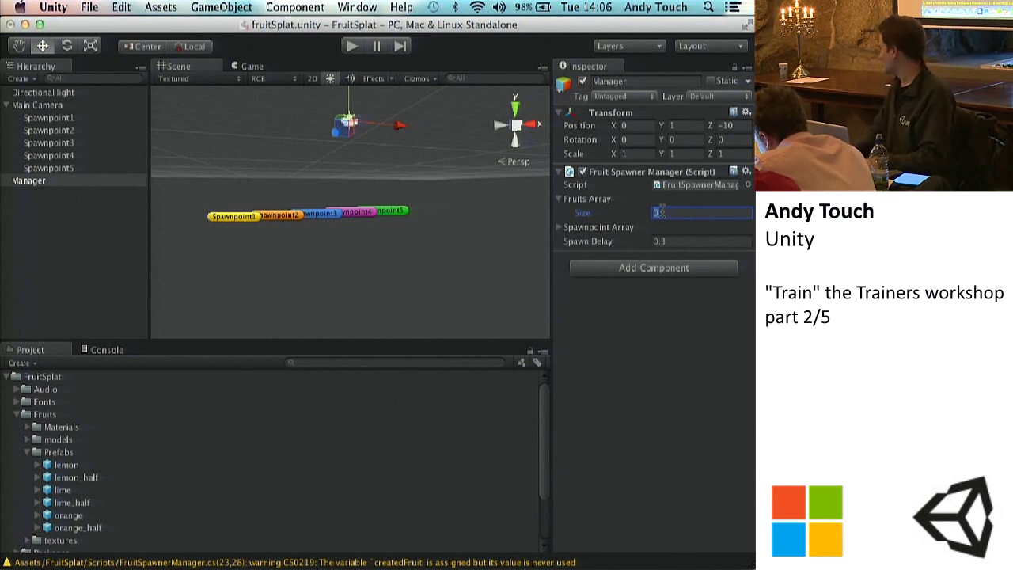
pyautogui.write('6')
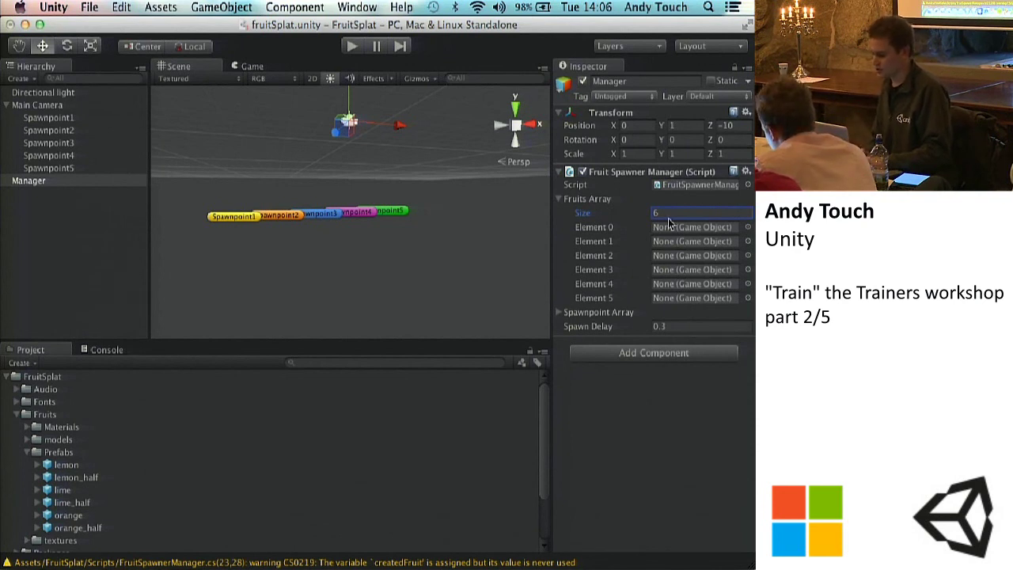
pyautogui.click(610, 401)
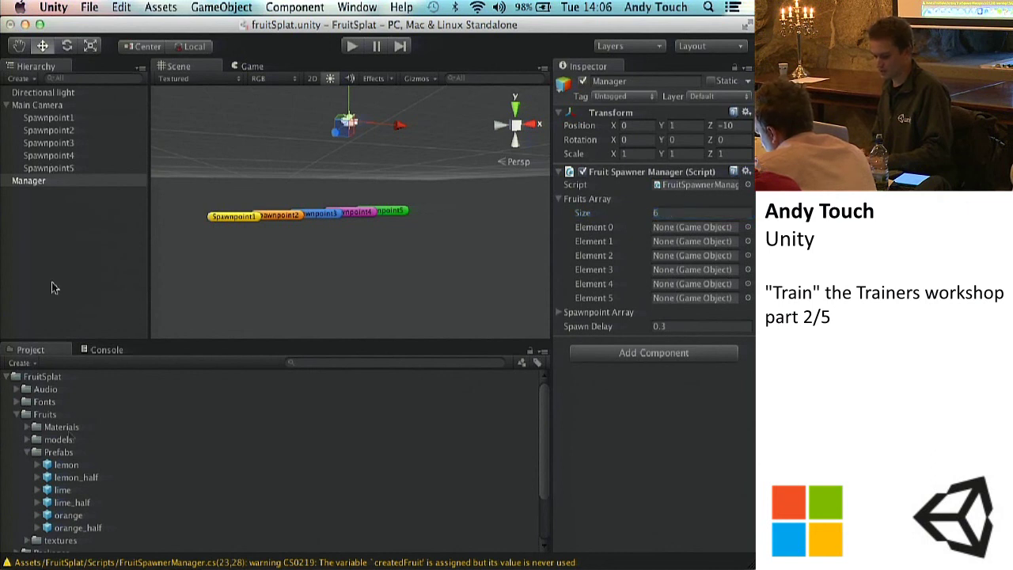
pyautogui.moveTo(64, 466); pyautogui.dragTo(63, 467)
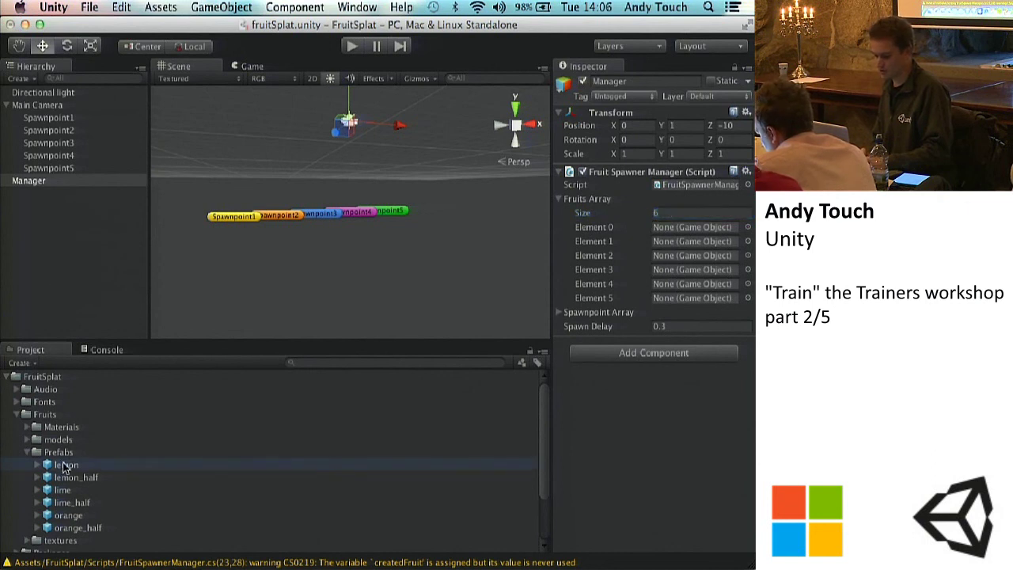
pyautogui.keyDown('shift'); pyautogui.click(77, 528); pyautogui.keyUp('shift')
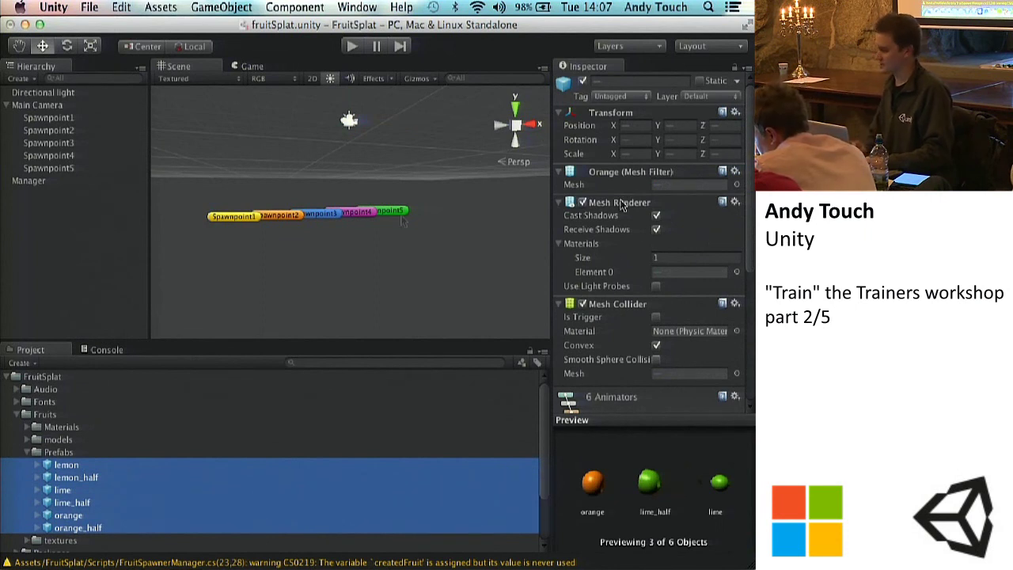
pyautogui.click(63, 233)
pyautogui.click(32, 181)
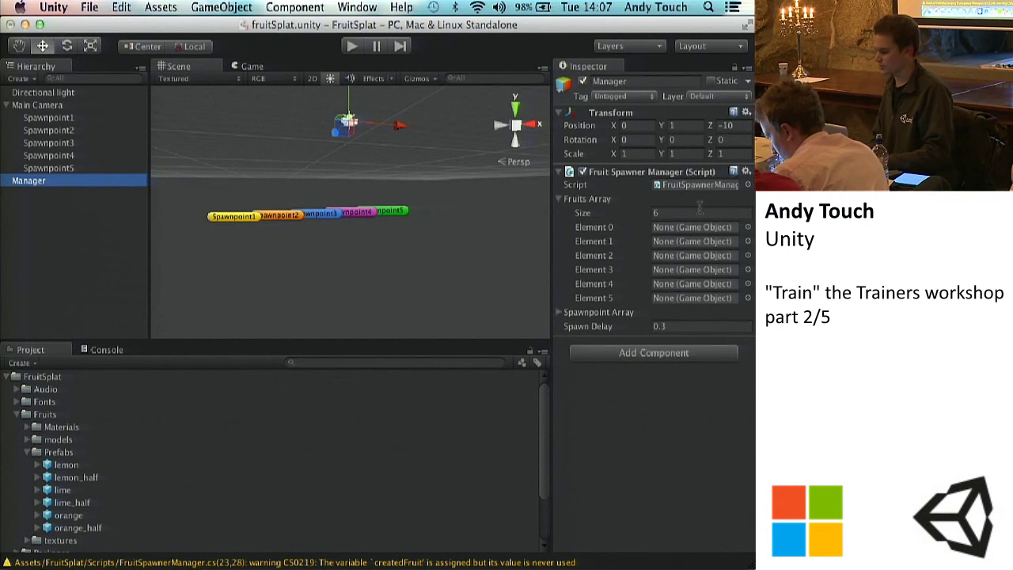
pyautogui.click(14, 235)
pyautogui.click(32, 181)
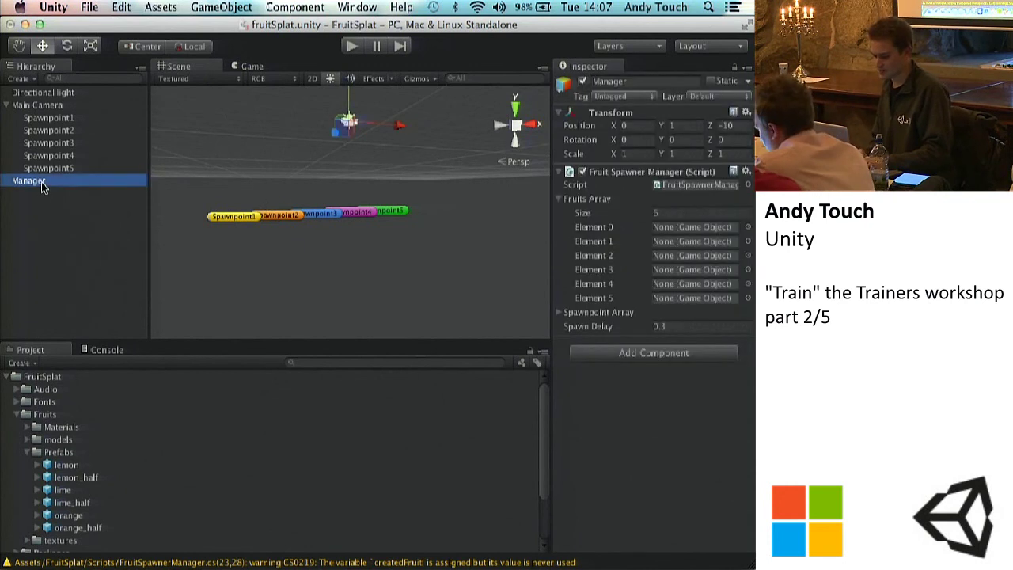
# Lock the Inspector on Manager and reset the Fruits Array size to 0.
pyautogui.click(734, 68)
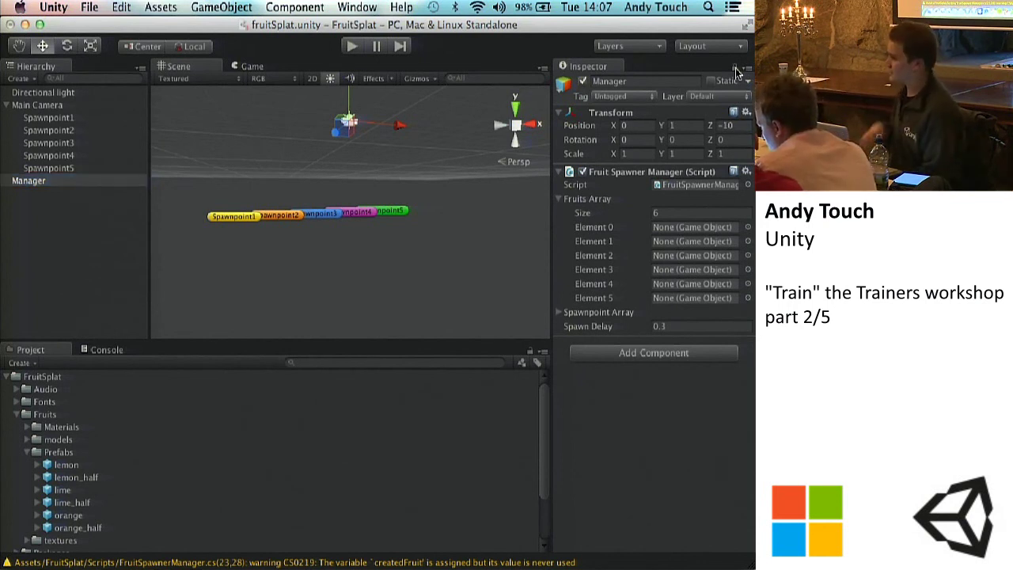
pyautogui.click(63, 129)
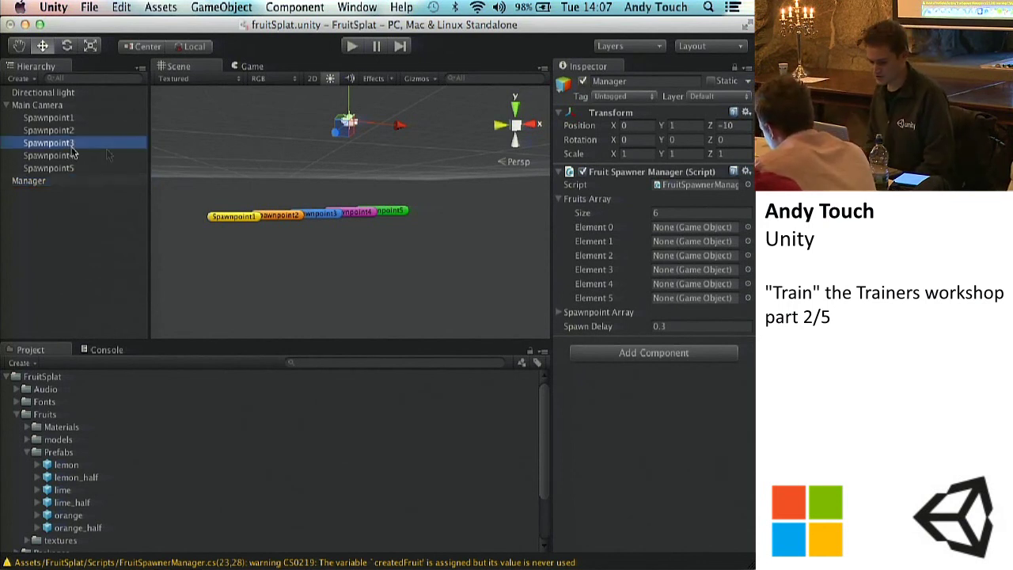
pyautogui.click(54, 105)
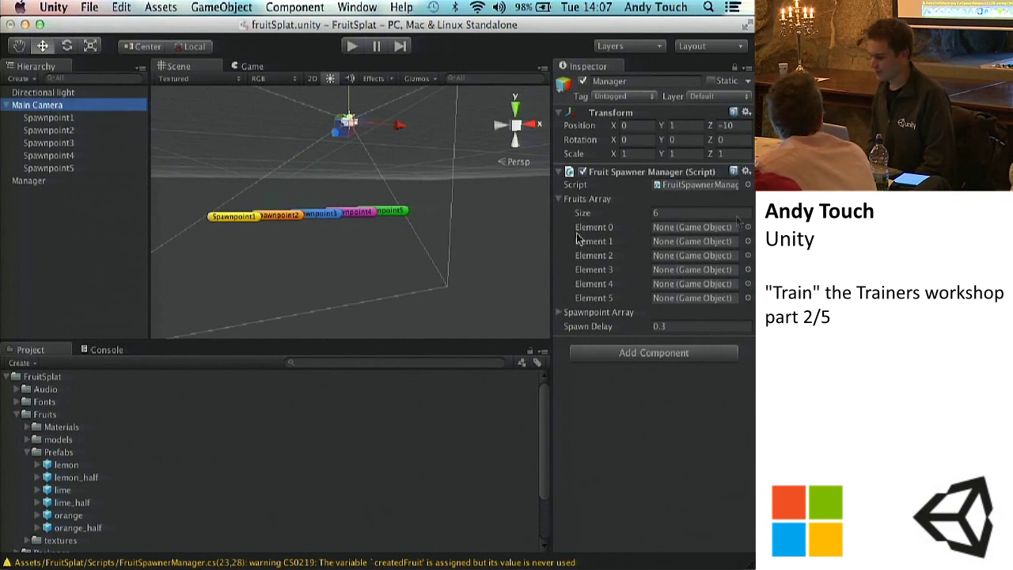
pyautogui.click(669, 213)
pyautogui.press('BackSpace')
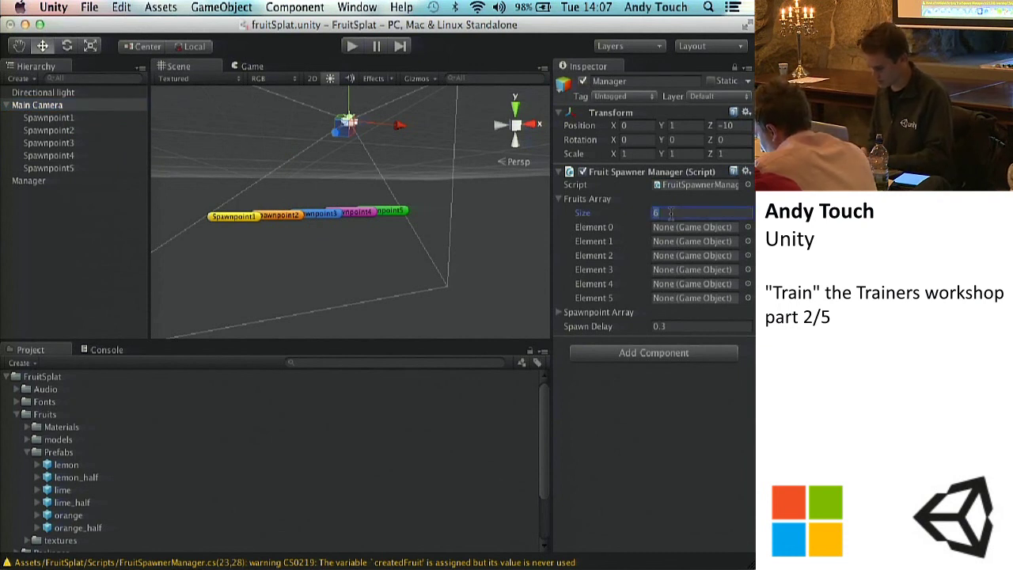
pyautogui.write('0')
pyautogui.press('Return')
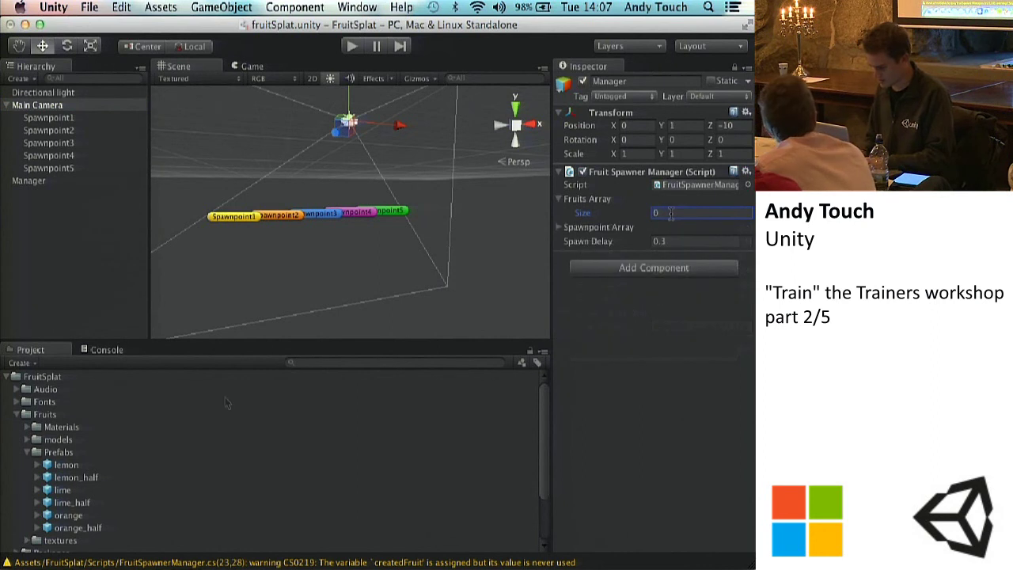
# Fill the Manager's Fruits Array with all six fruit prefabs, starting from the lemon.
pyautogui.click(63, 464)
pyautogui.keyDown('shift'); pyautogui.click(70, 528); pyautogui.keyUp('shift')
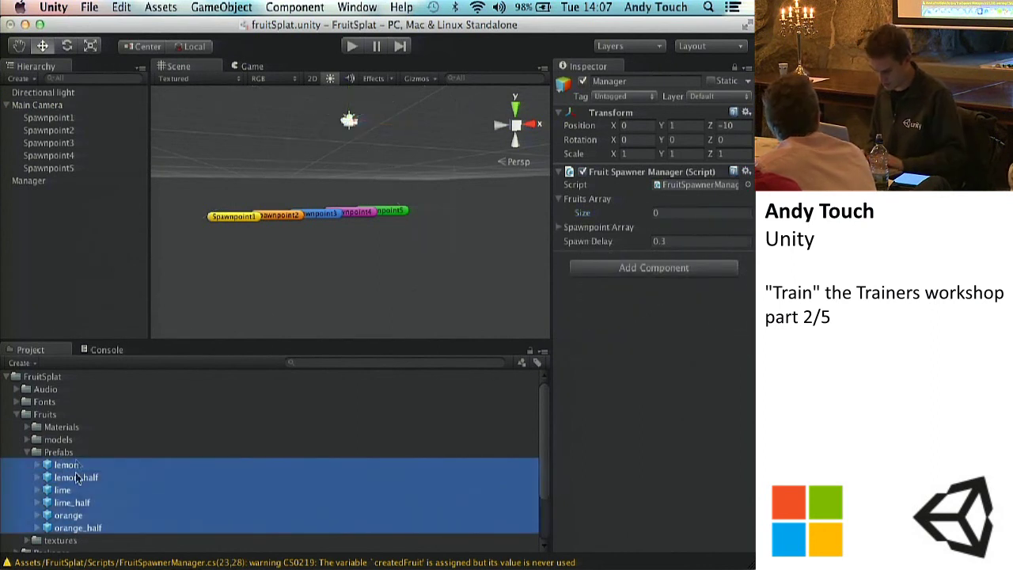
pyautogui.moveTo(72, 467); pyautogui.dragTo(620, 205)
pyautogui.click(662, 463)
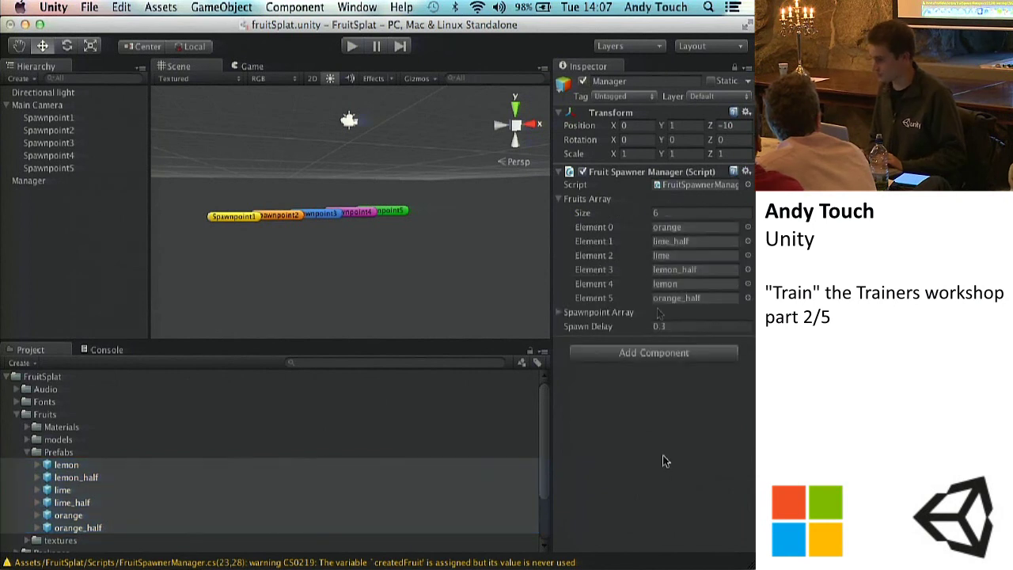
# Fill the Spawnpoint Array with Spawnpoint1 through Spawnpoint5.
pyautogui.click(558, 312)
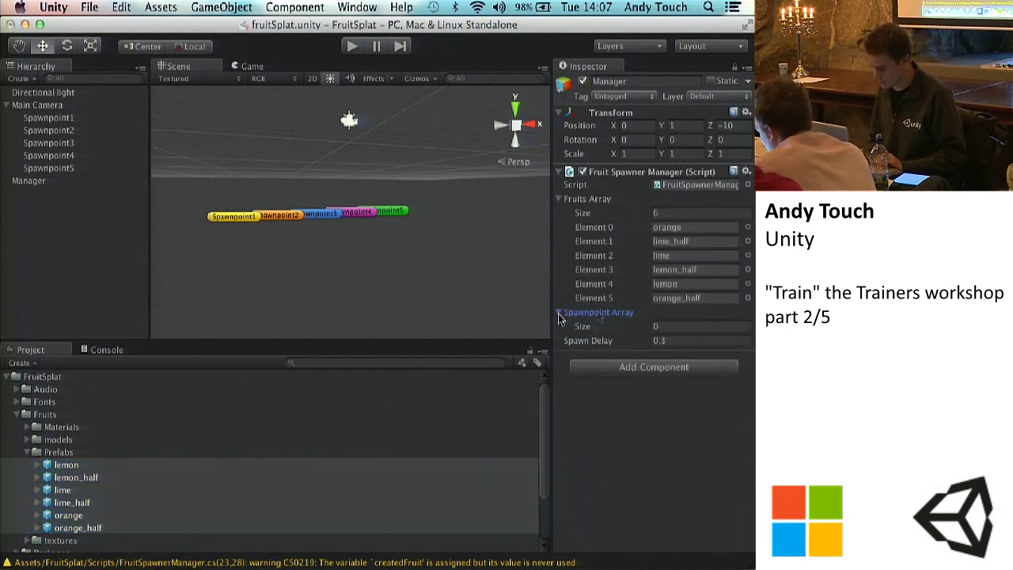
pyautogui.click(56, 119)
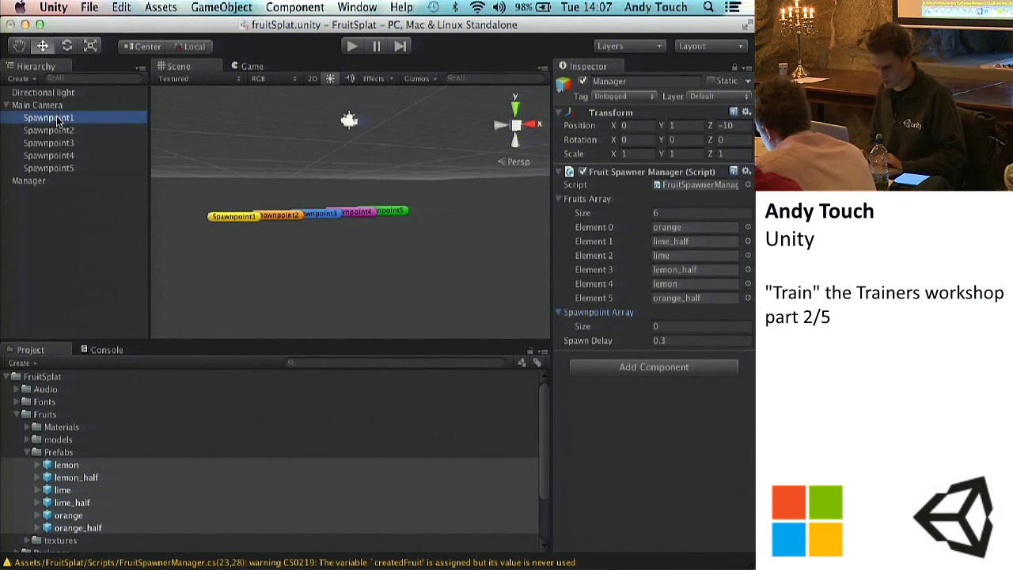
pyautogui.keyDown('shift'); pyautogui.click(62, 169); pyautogui.keyUp('shift')
pyautogui.moveTo(57, 141); pyautogui.dragTo(645, 317)
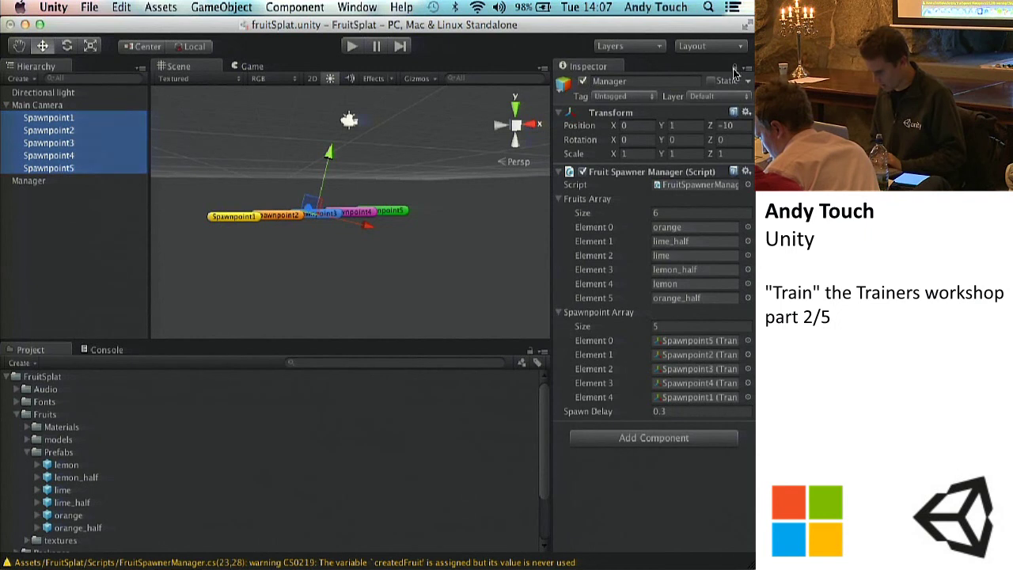
# Unlock the Inspector from the Manager and select Spawnpoint3 in the hierarchy.
pyautogui.click(734, 71)
pyautogui.click(45, 242)
pyautogui.click(48, 142)
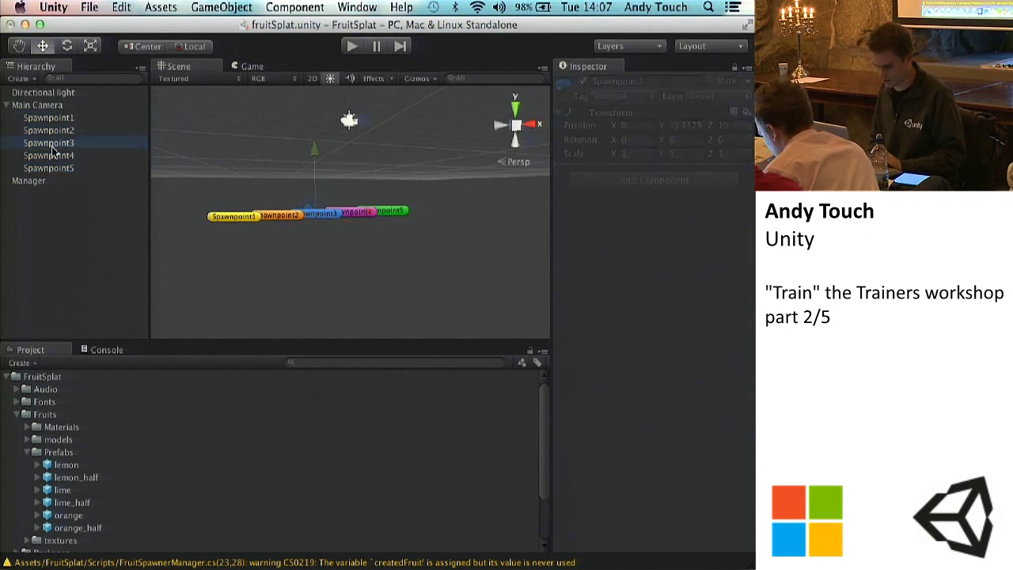
# Dock the Game view beside the Scene view and enter play mode to test fruit spawning.
pyautogui.click(253, 67)
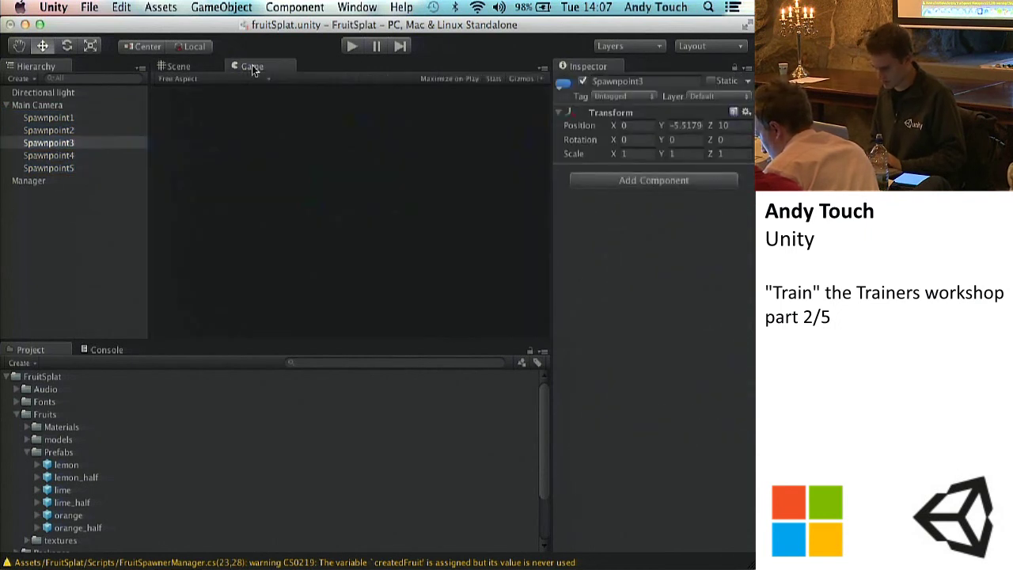
pyautogui.click(204, 70)
pyautogui.moveTo(362, 68); pyautogui.dragTo(438, 111)
pyautogui.click(352, 47)
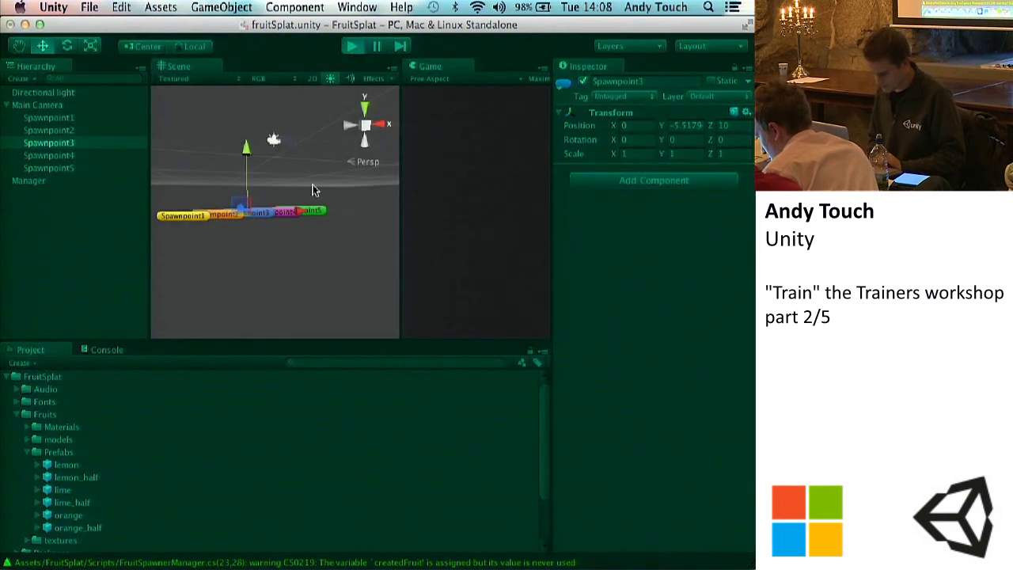